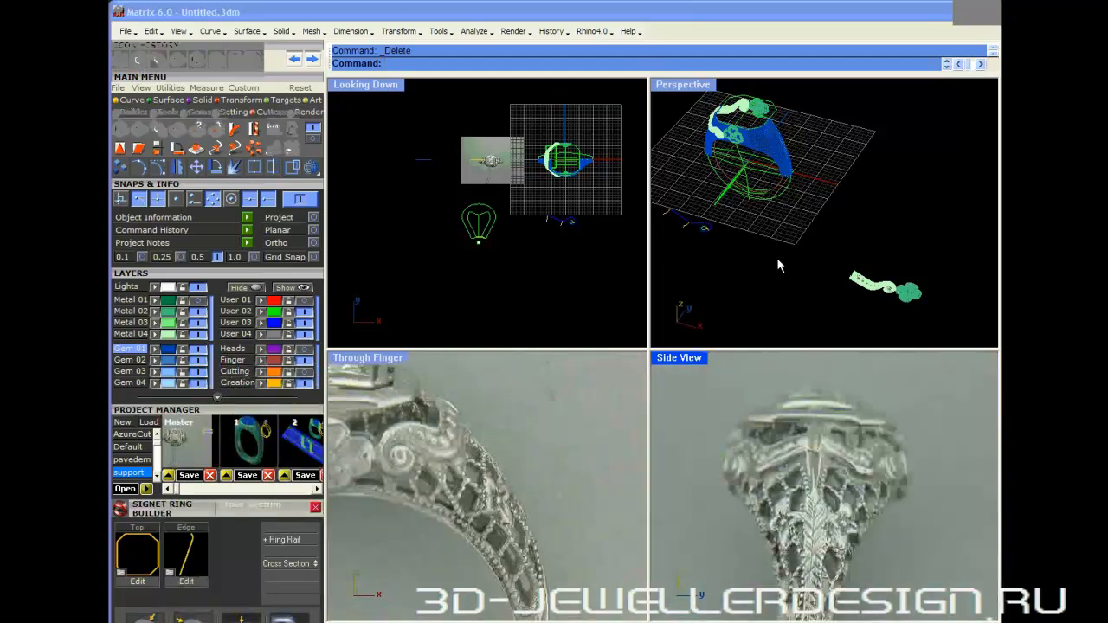
- Draw a small center-radius circle below the scroll-shaped curves in the Looking Down view
scroll(777, 260, "up", 3)
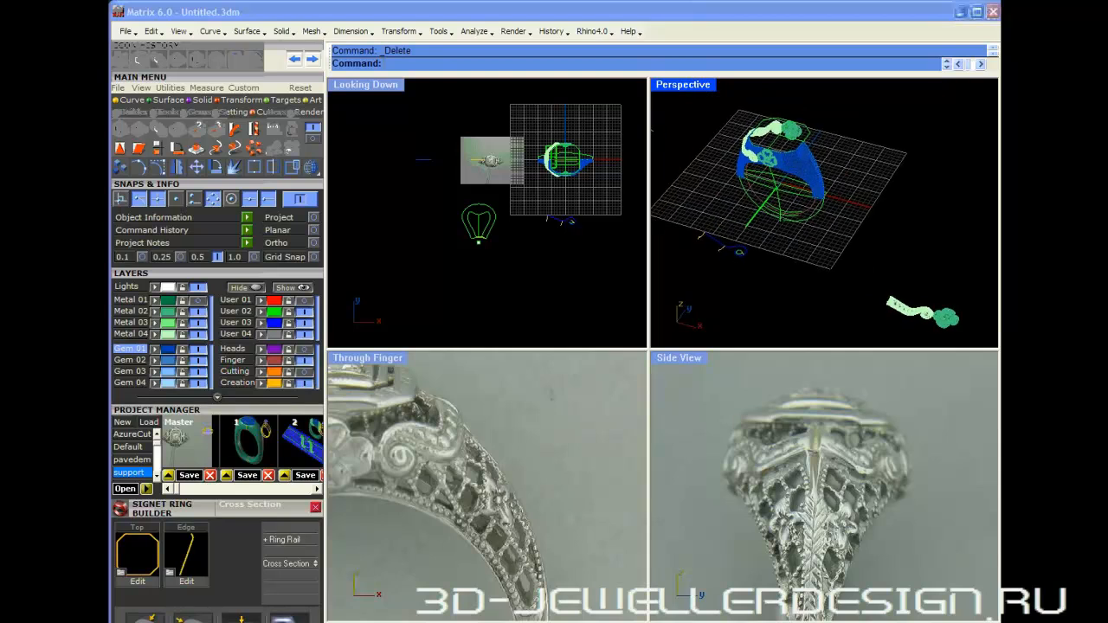
scroll(580, 224, "up", 10)
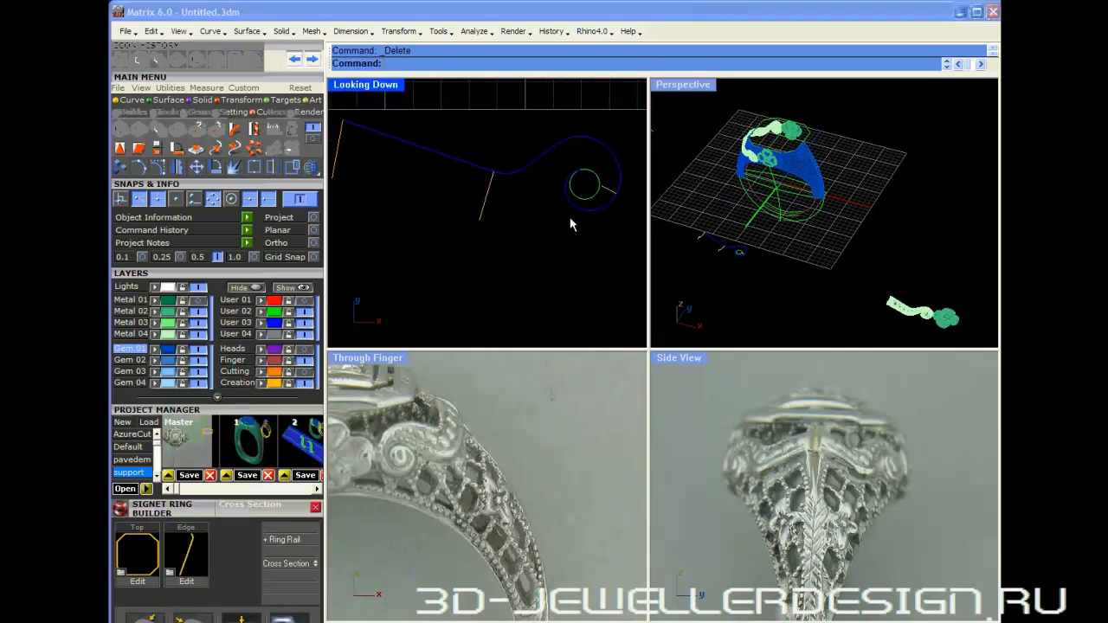
scroll(571, 225, "down", 3)
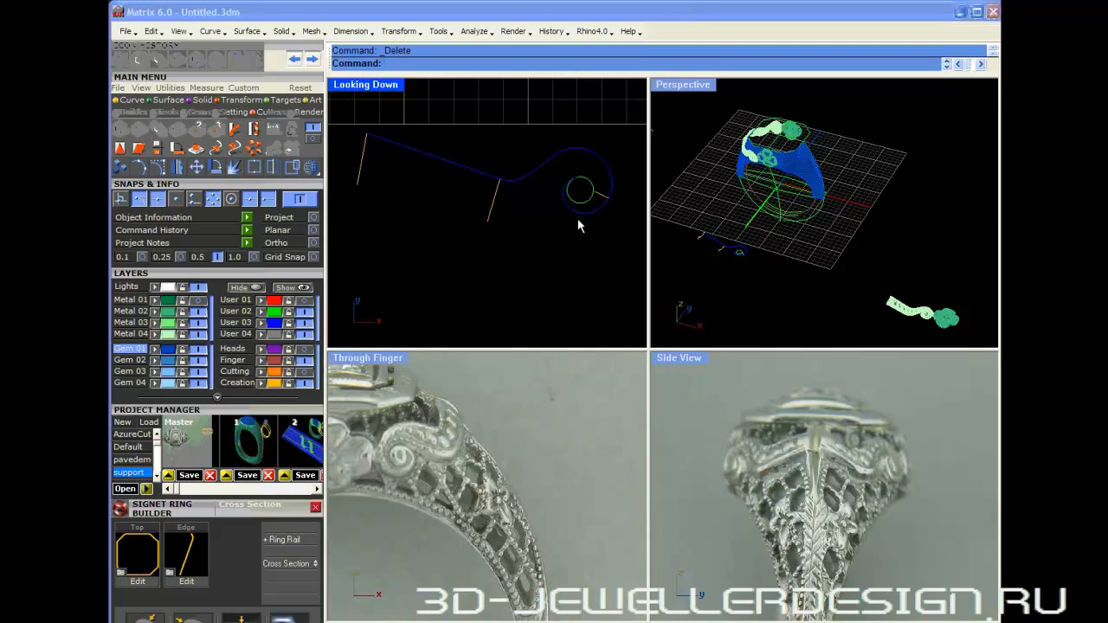
left_click(132, 101)
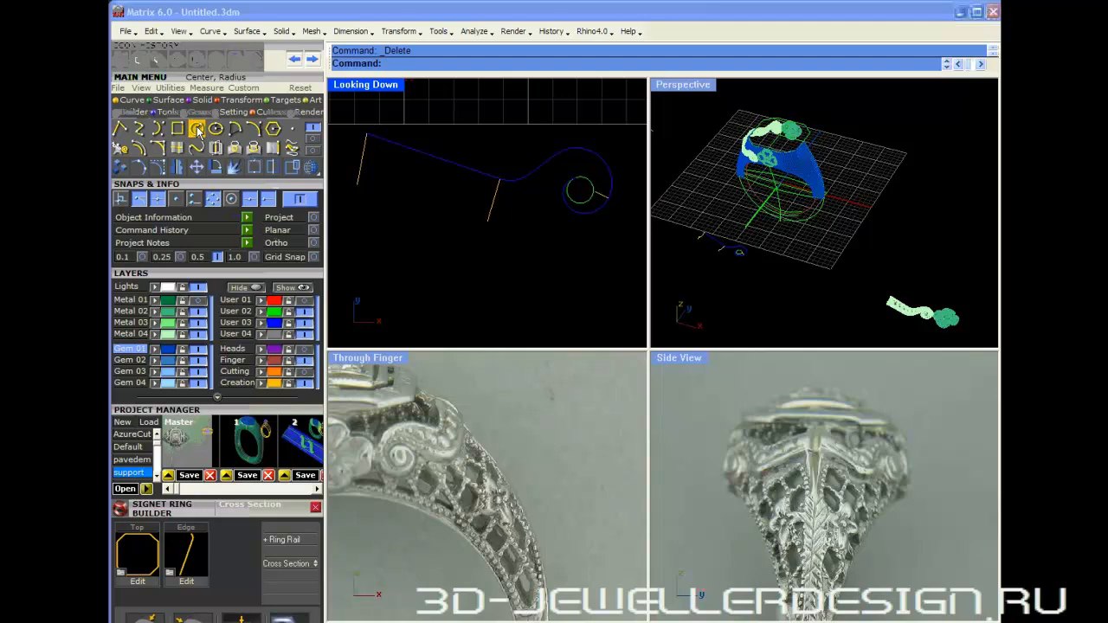
- Start the Nautilus Curve builder and load the new circle below the scroll sketch as its curve
left_click(135, 114)
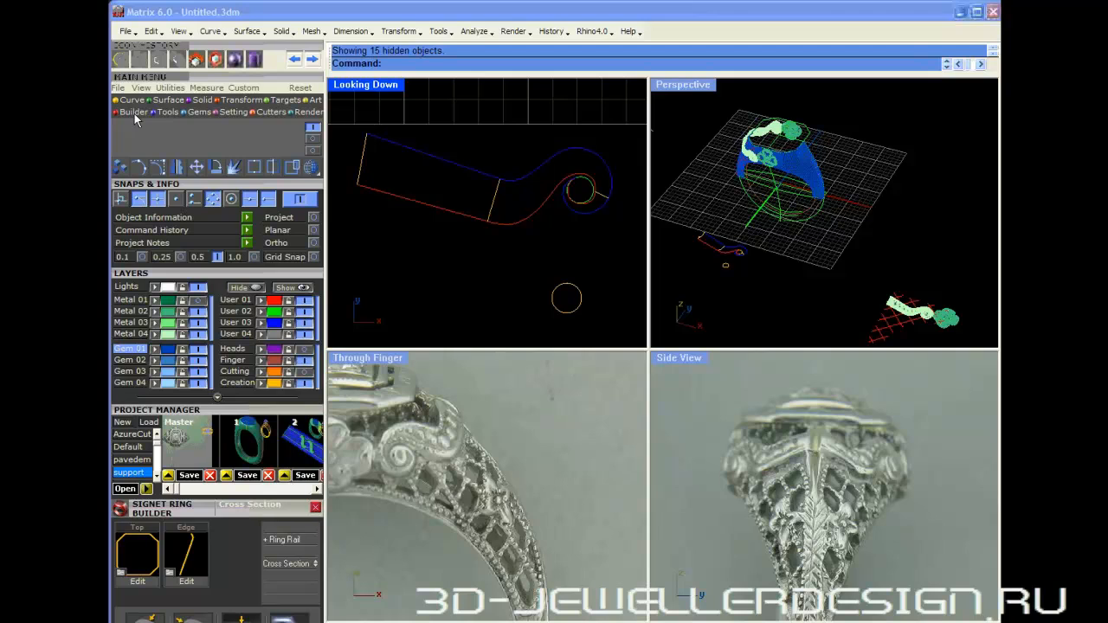
left_click(134, 114)
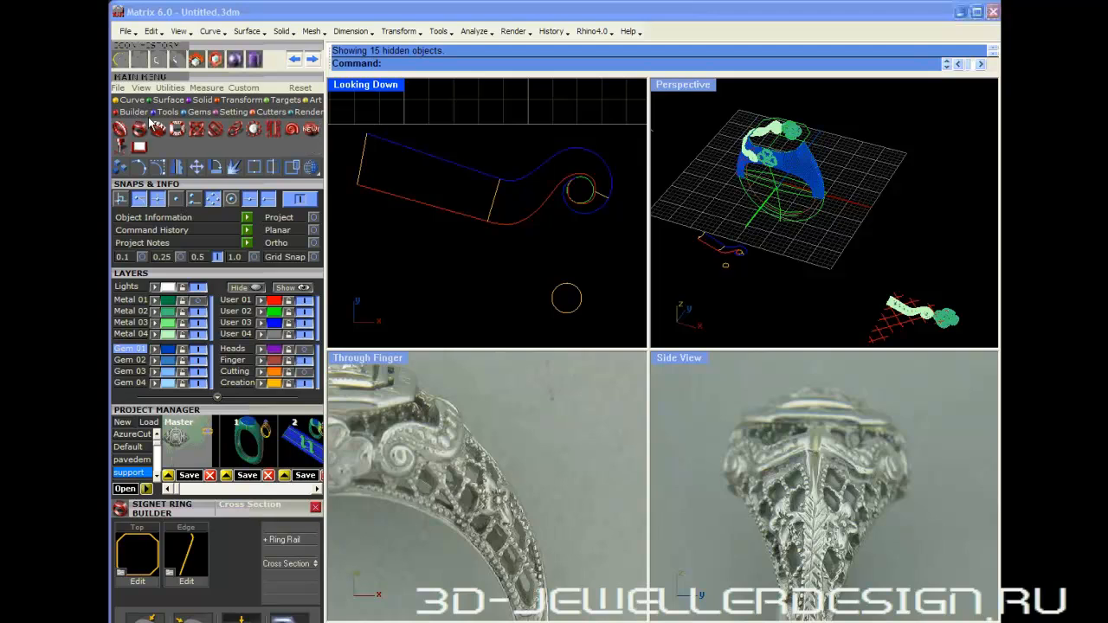
left_click(292, 129)
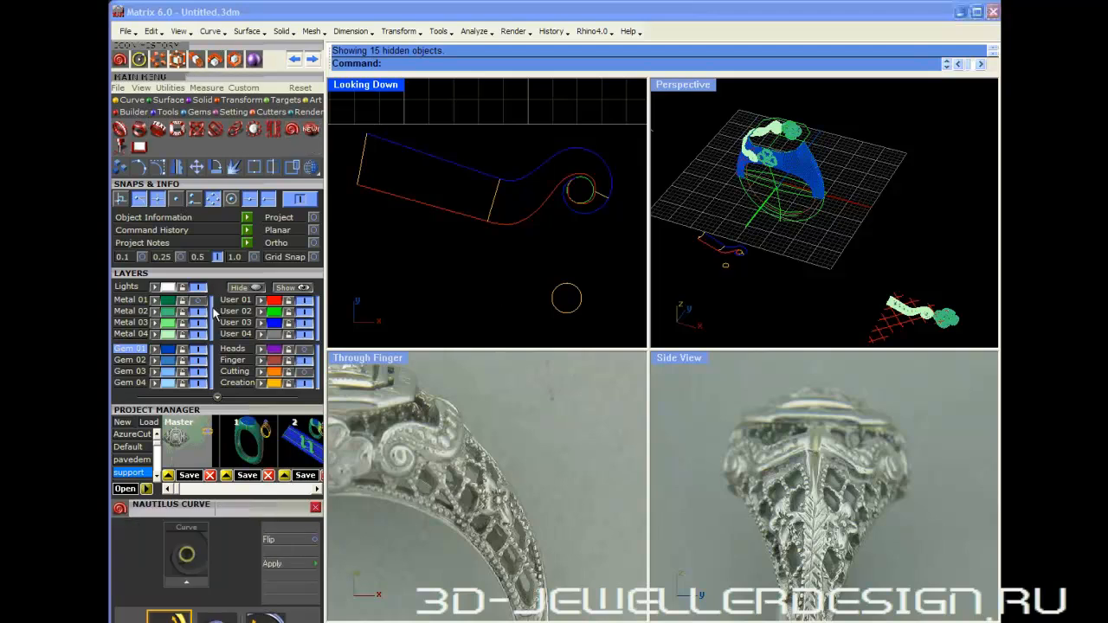
left_click(212, 271)
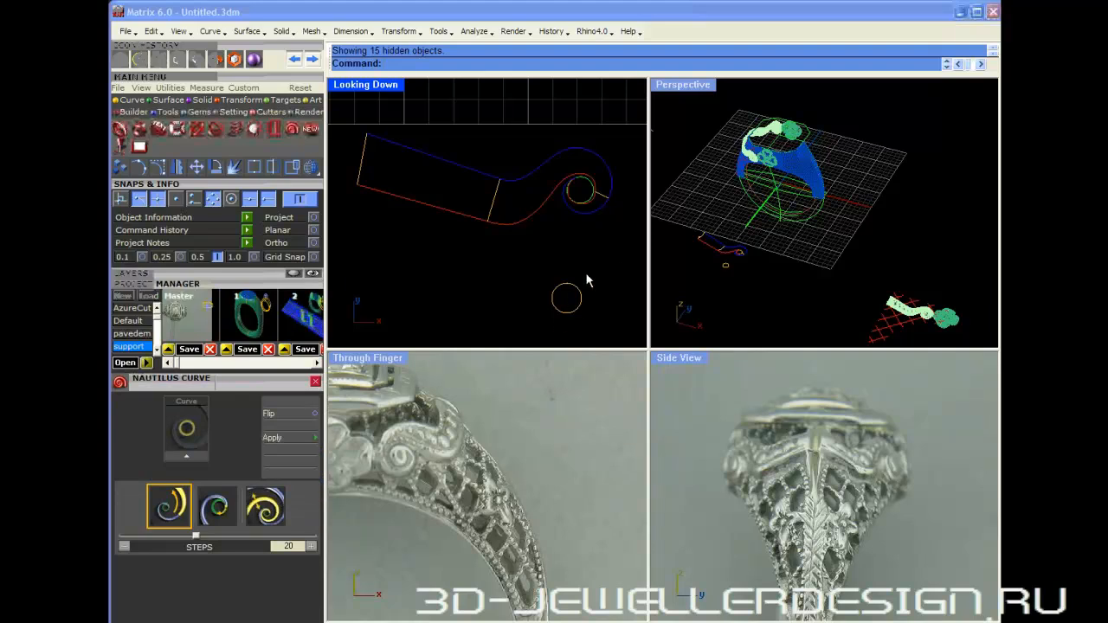
left_click(554, 315)
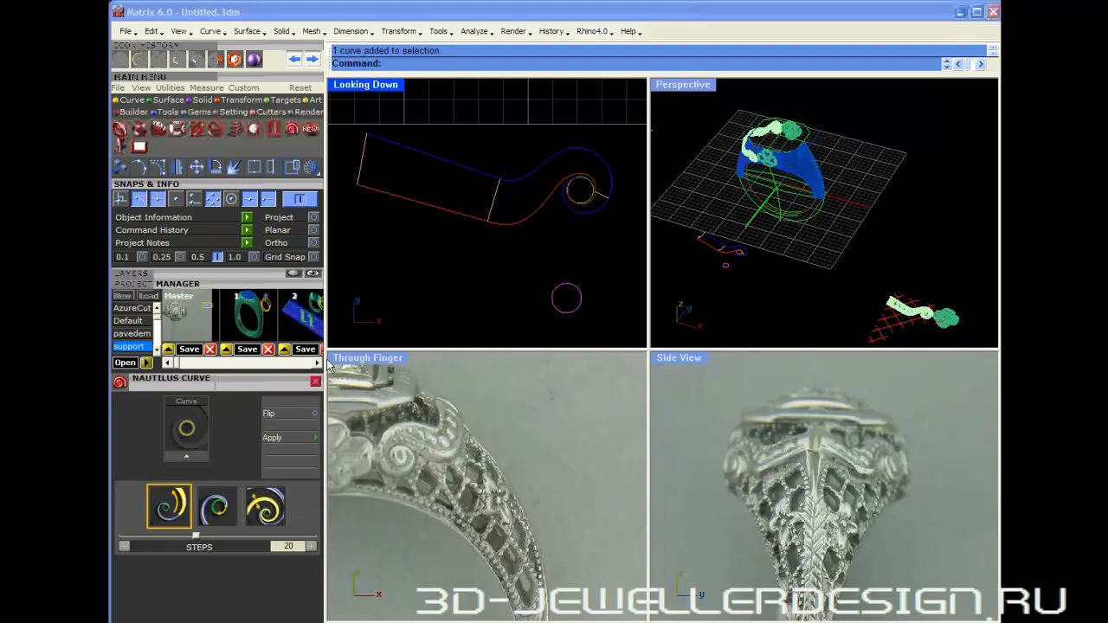
left_click(186, 455)
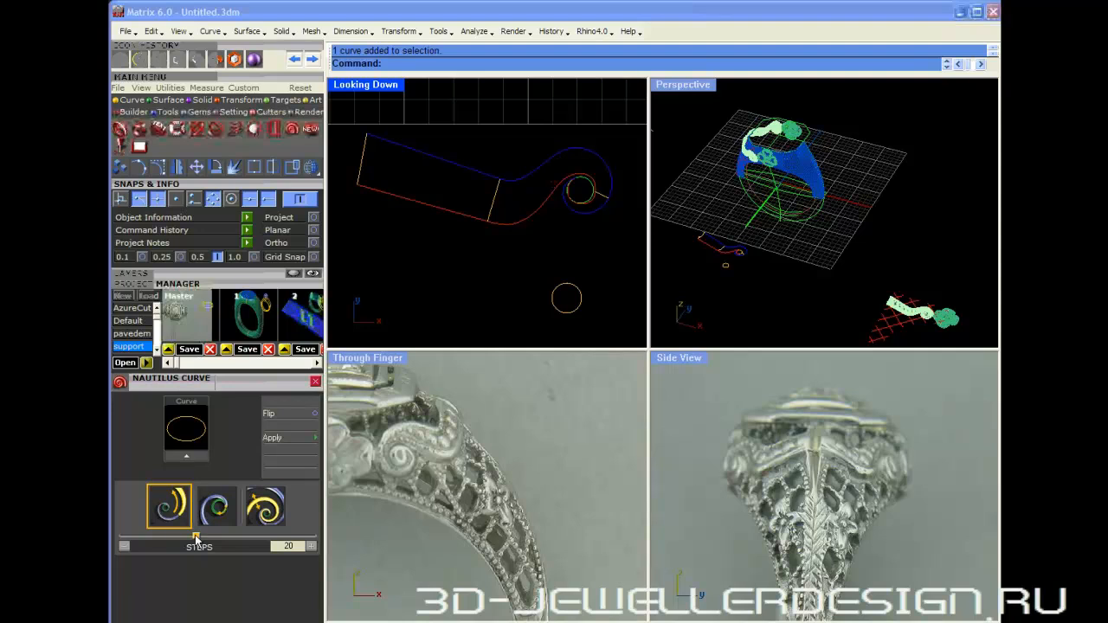
- Reduce the nautilus spiral's steps to about 13
left_click_drag(196, 538, 177, 537)
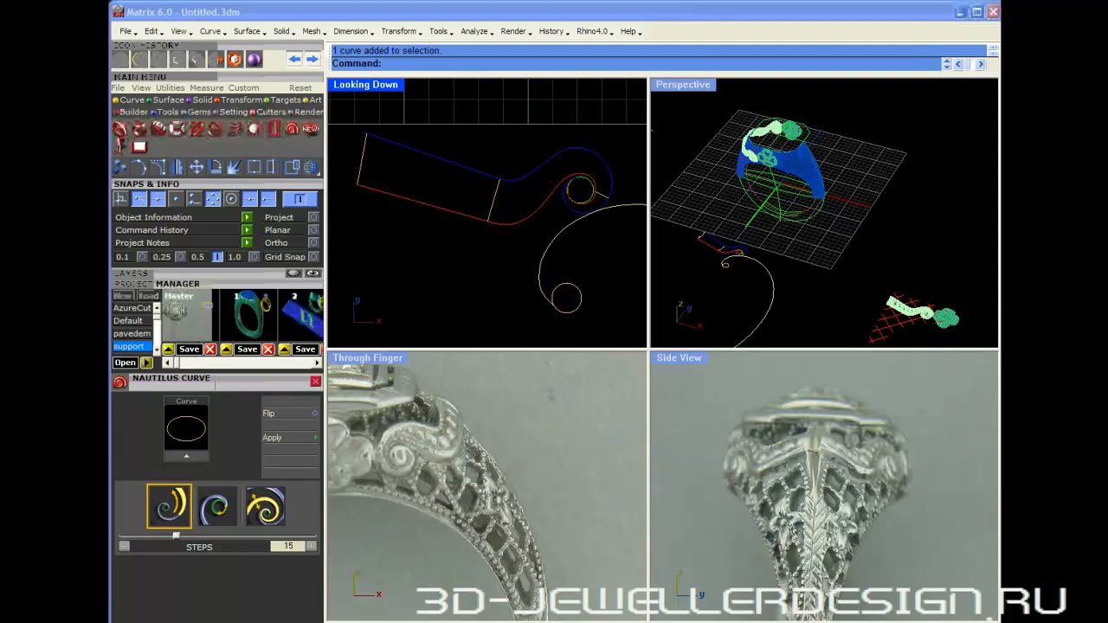
scroll(510, 292, "down", 10)
mouse_move(510, 291)
right_mouse_down()
mouse_move(544, 235)
mouse_move(534, 178)
mouse_move(540, 220)
mouse_move(507, 280)
right_mouse_up()
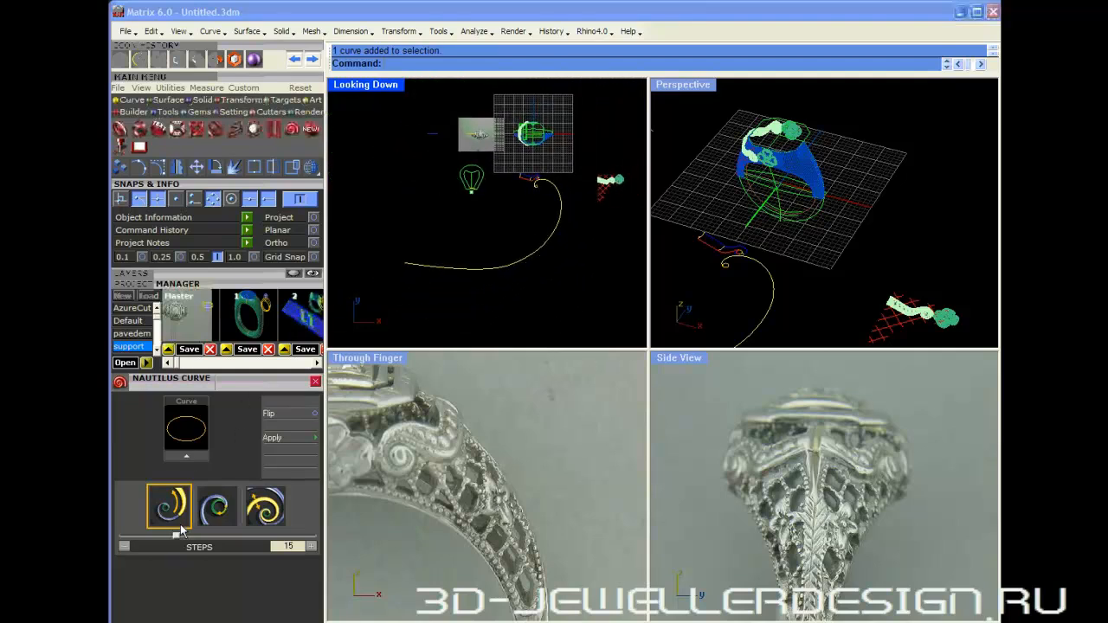
mouse_move(180, 529)
left_mouse_down()
mouse_move(156, 532)
mouse_move(127, 512)
mouse_move(172, 516)
left_mouse_up()
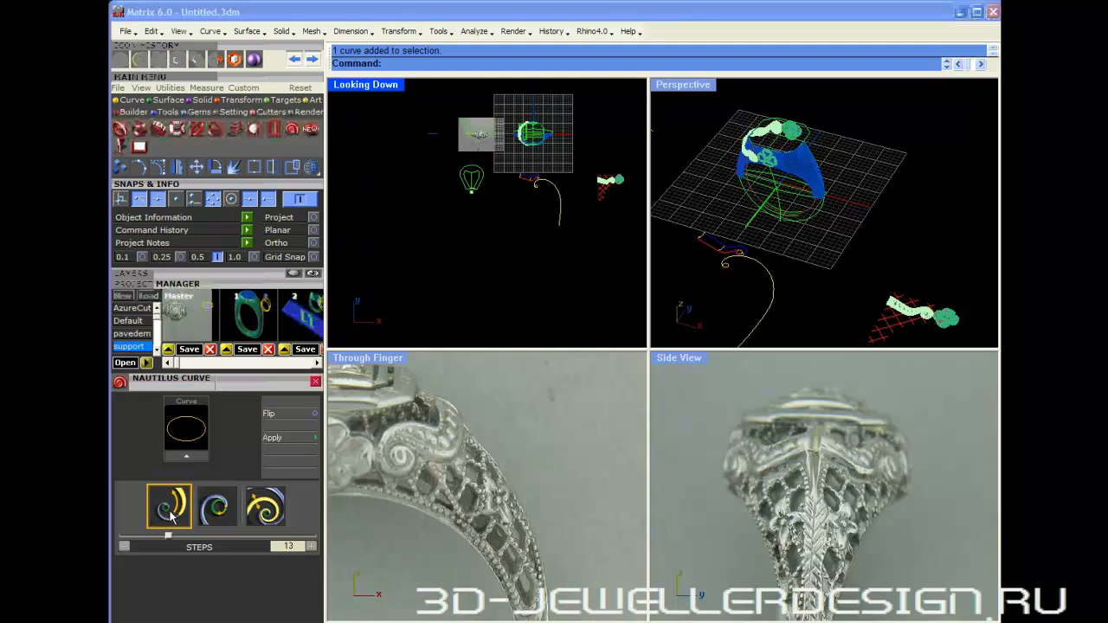
- Rotate the nautilus spiral to -78° and flip its winding direction
left_click(216, 514)
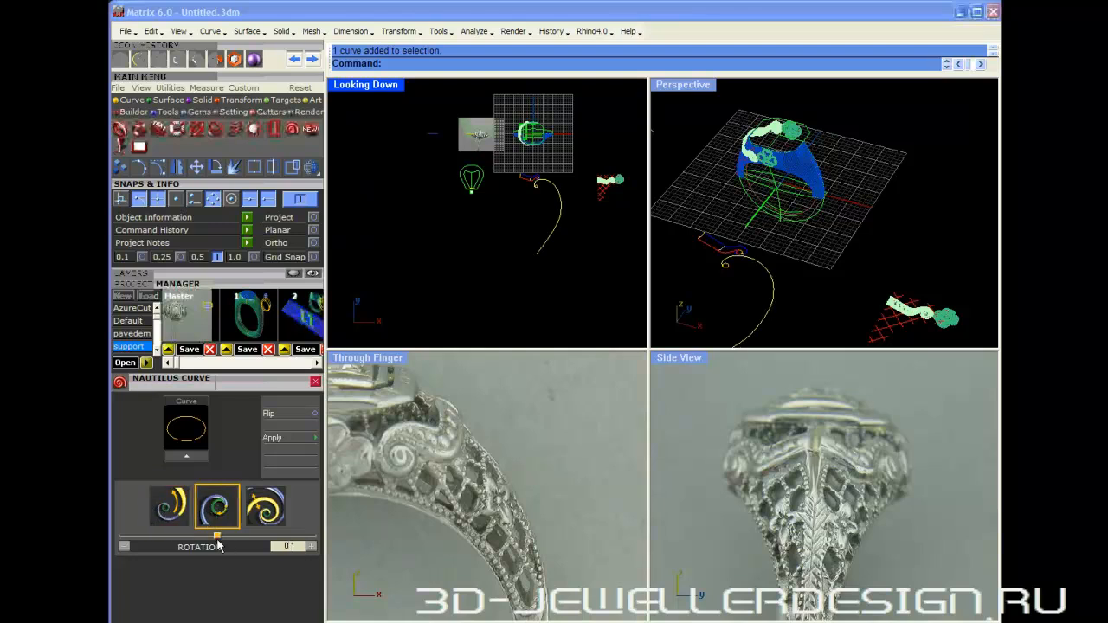
left_click_drag(219, 543, 176, 516)
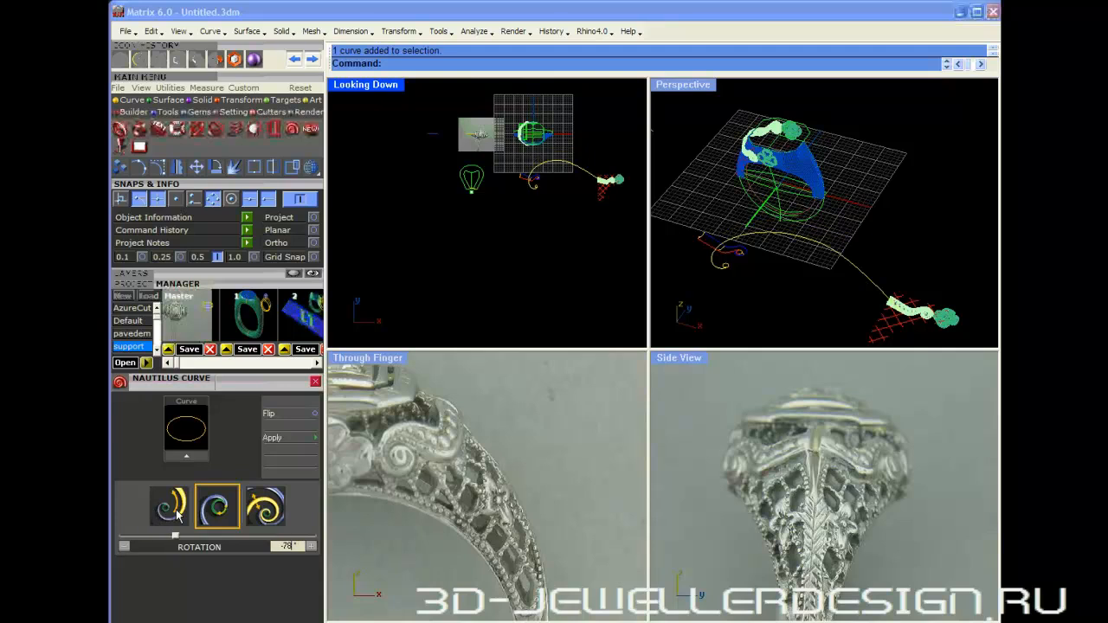
left_click(314, 417)
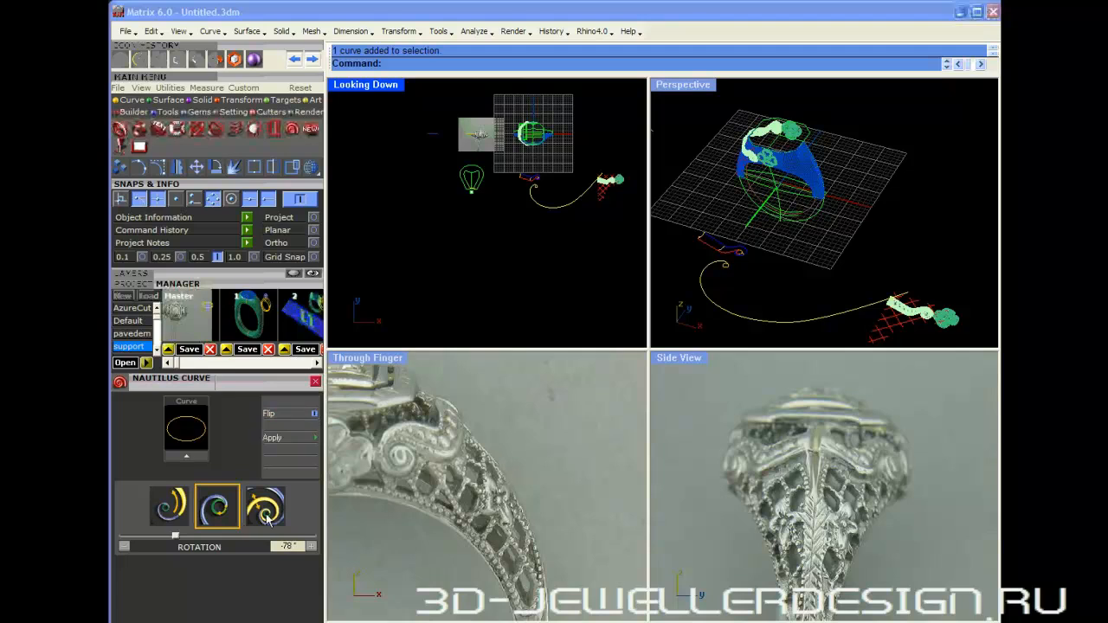
- Set the spiral's scale to 1.213 and its rotation to -24°, comparing it with the existing scroll
left_click(265, 515)
left_click_drag(224, 538, 161, 533)
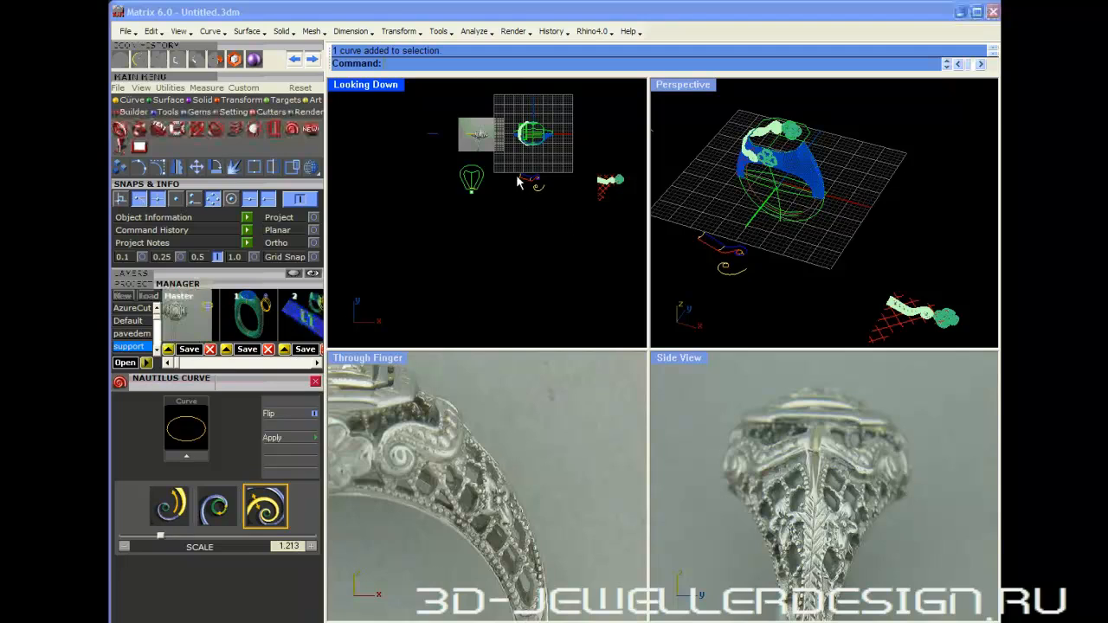
scroll(519, 182, "up", 6)
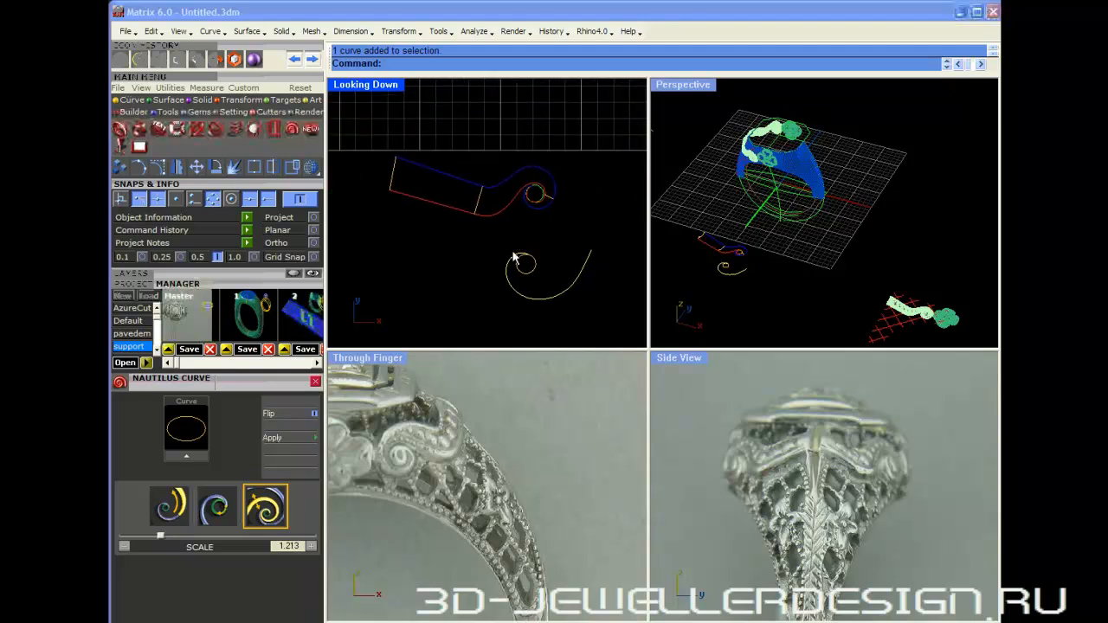
left_click(216, 507)
left_click_drag(173, 537, 205, 534)
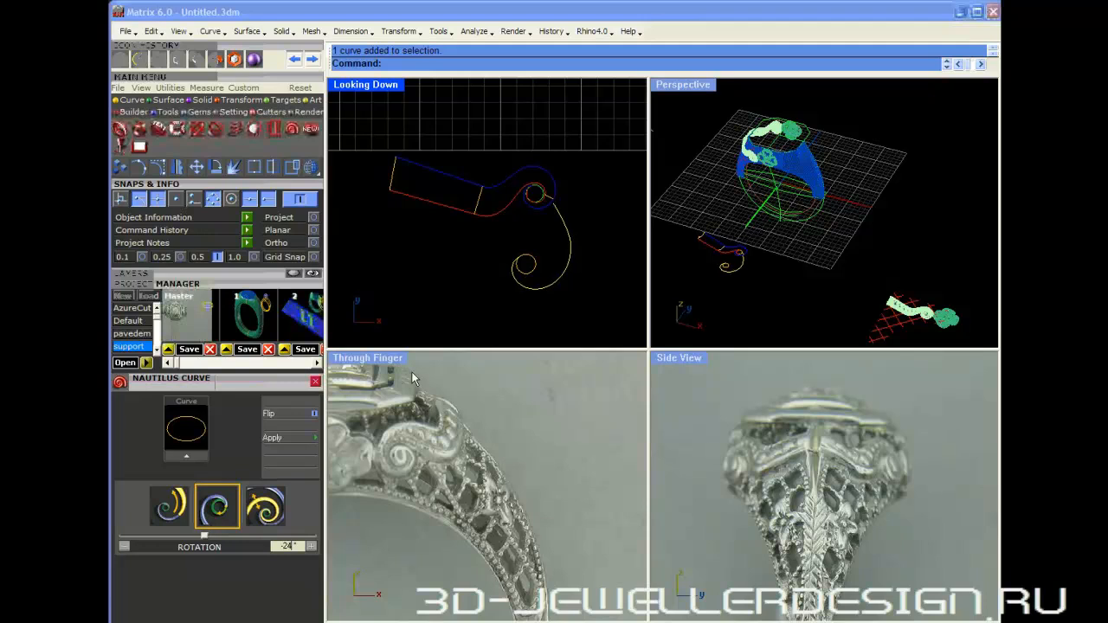
double_click(377, 84)
scroll(689, 383, "up", 1)
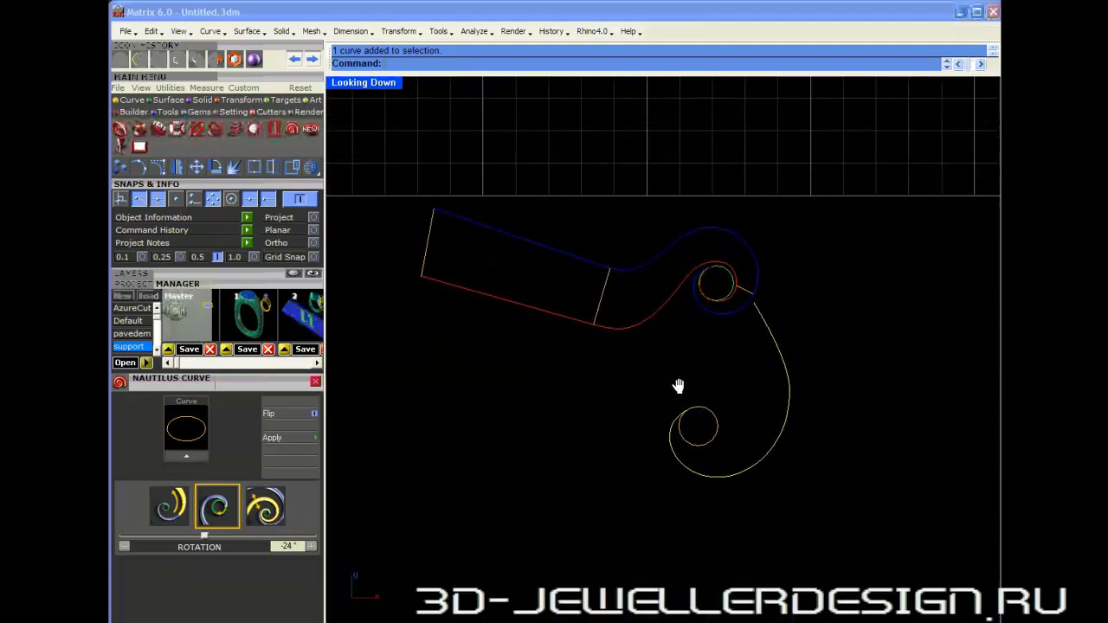
scroll(716, 272, "up", 2)
scroll(715, 269, "up", 2)
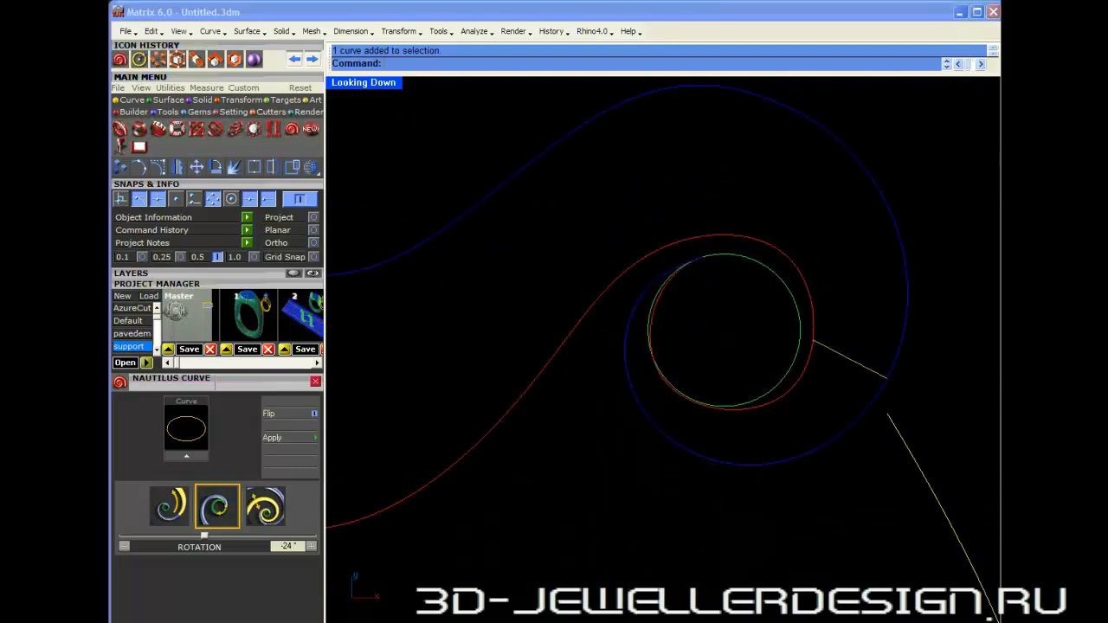
scroll(701, 258, "down", 3)
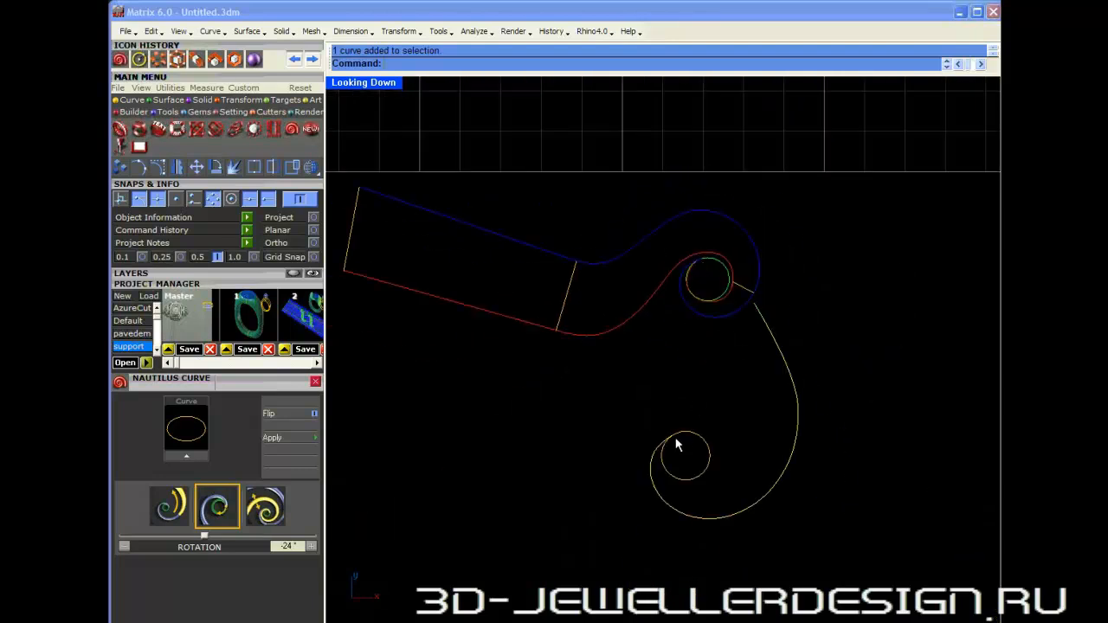
- Lengthen the spiral by raising its steps, set its scale to 1.119, and apply it as the outer nautilus curve
left_click(173, 517)
left_click_drag(167, 534, 177, 537)
left_click(275, 512)
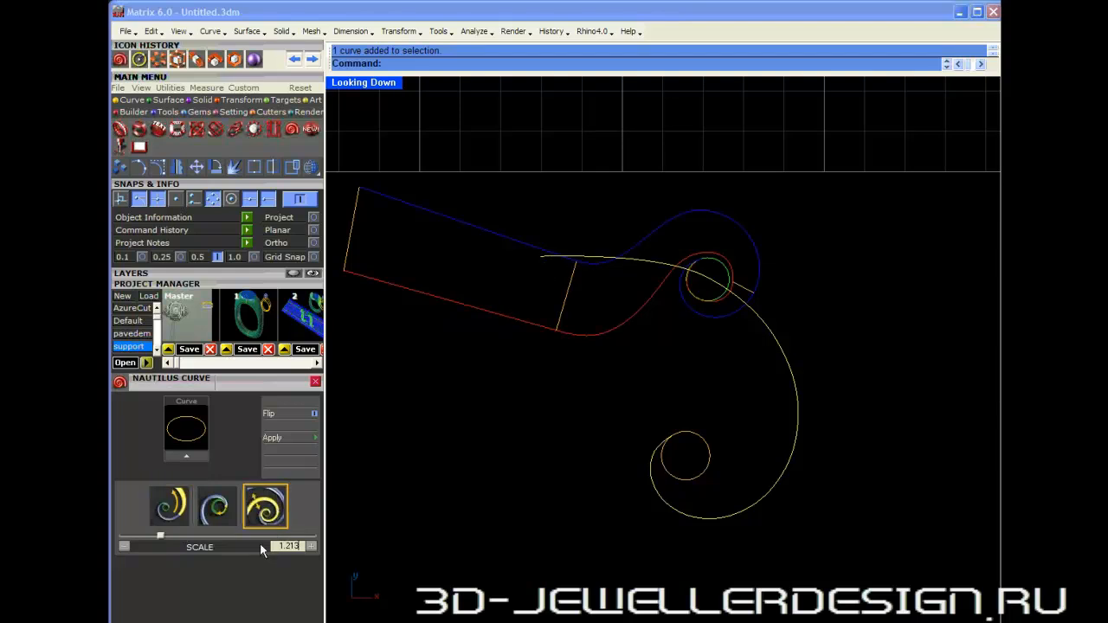
left_click_drag(159, 537, 144, 539)
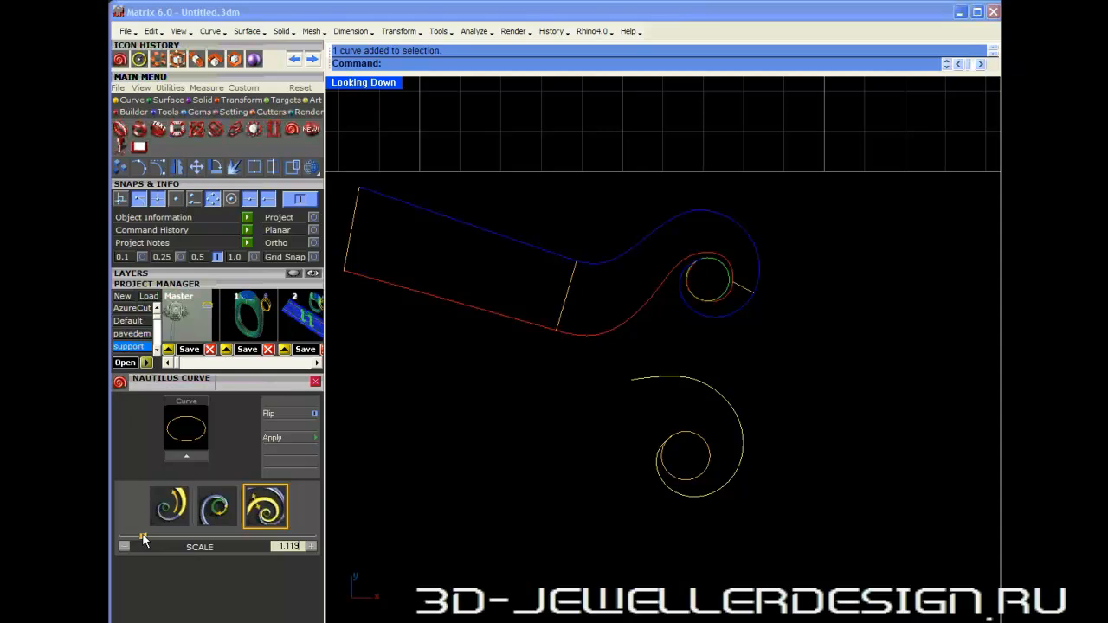
left_click(143, 536)
left_click(313, 439)
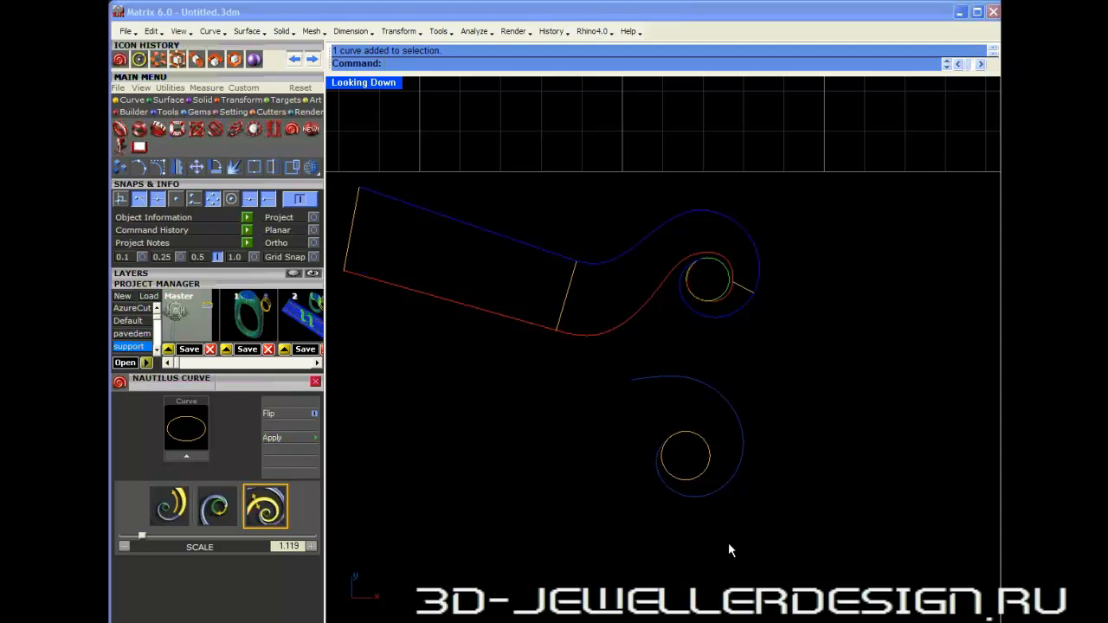
- Load the same circle again and apply a second, tighter nautilus curve with a scale of 1.021
left_click(715, 453)
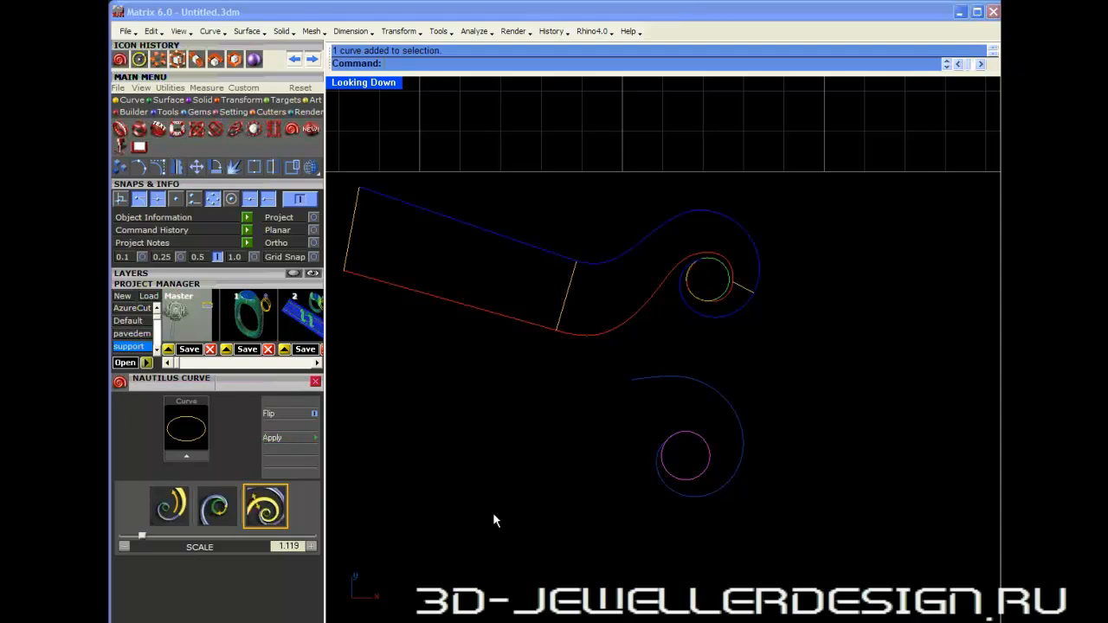
left_click(191, 457)
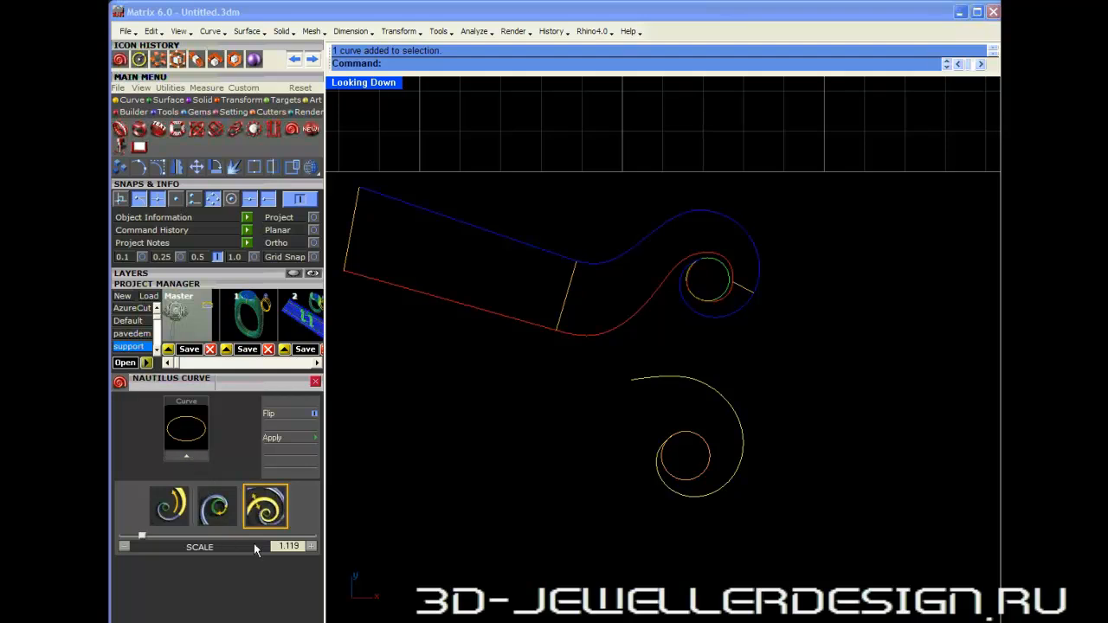
left_click_drag(142, 538, 123, 540)
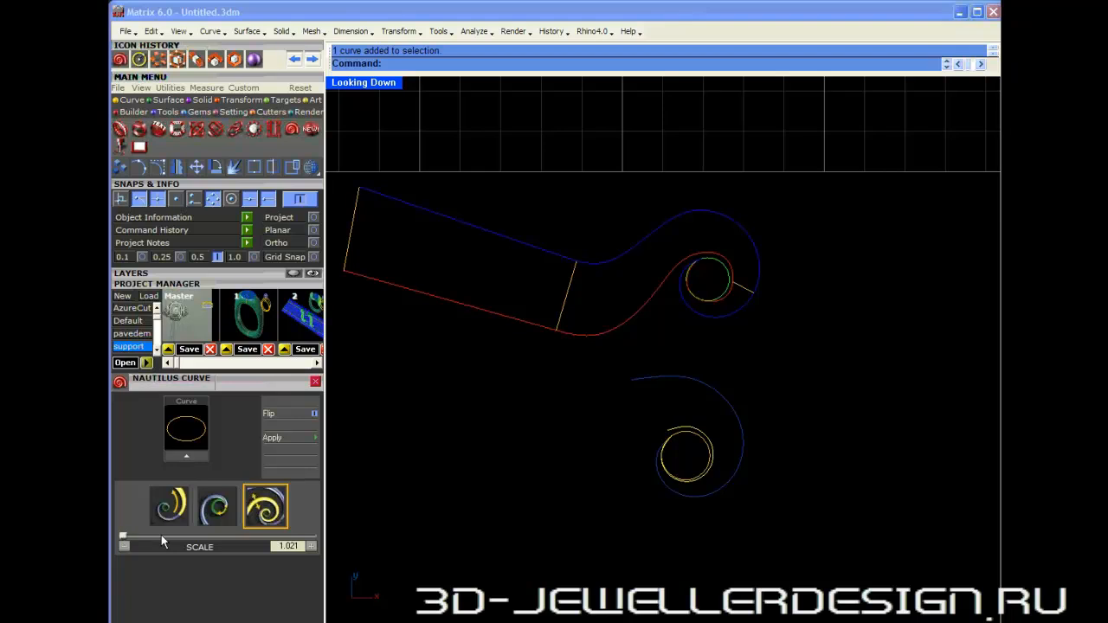
left_click(310, 437)
- Draw a straight single-segment polyline sloping down toward the spirals, just below the red line of the existing scroll
left_click(130, 101)
left_click(121, 128)
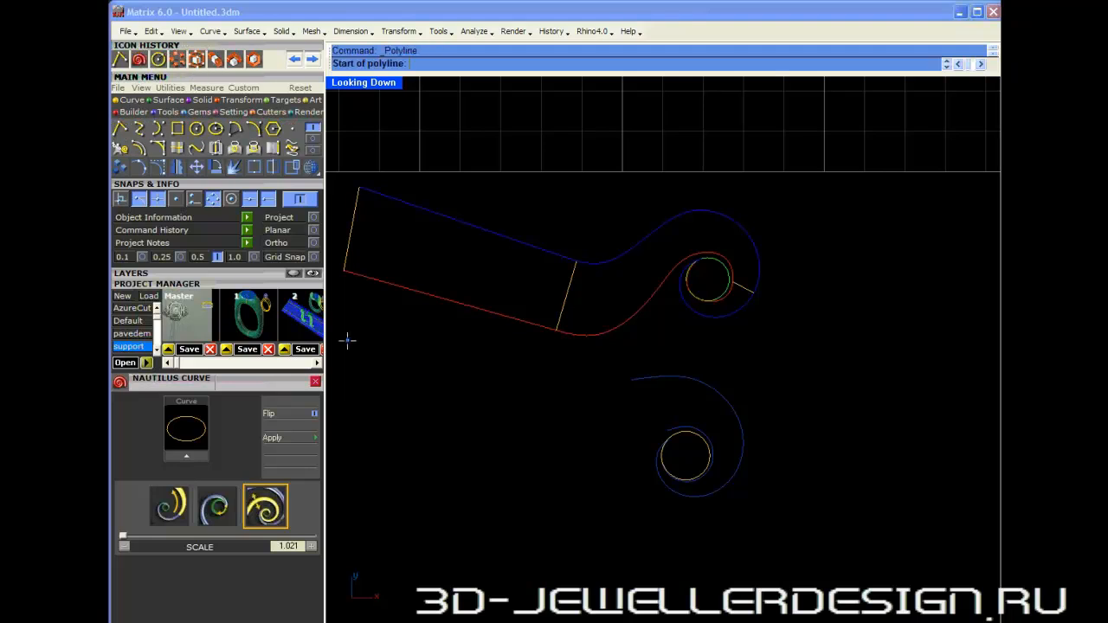
left_click(346, 336)
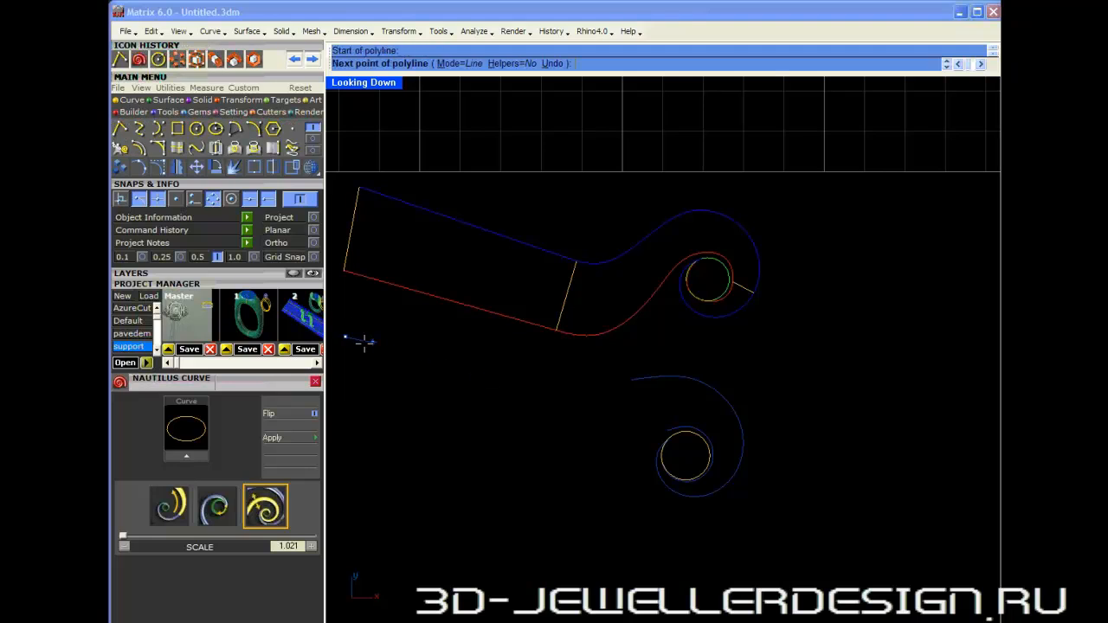
left_click(489, 393)
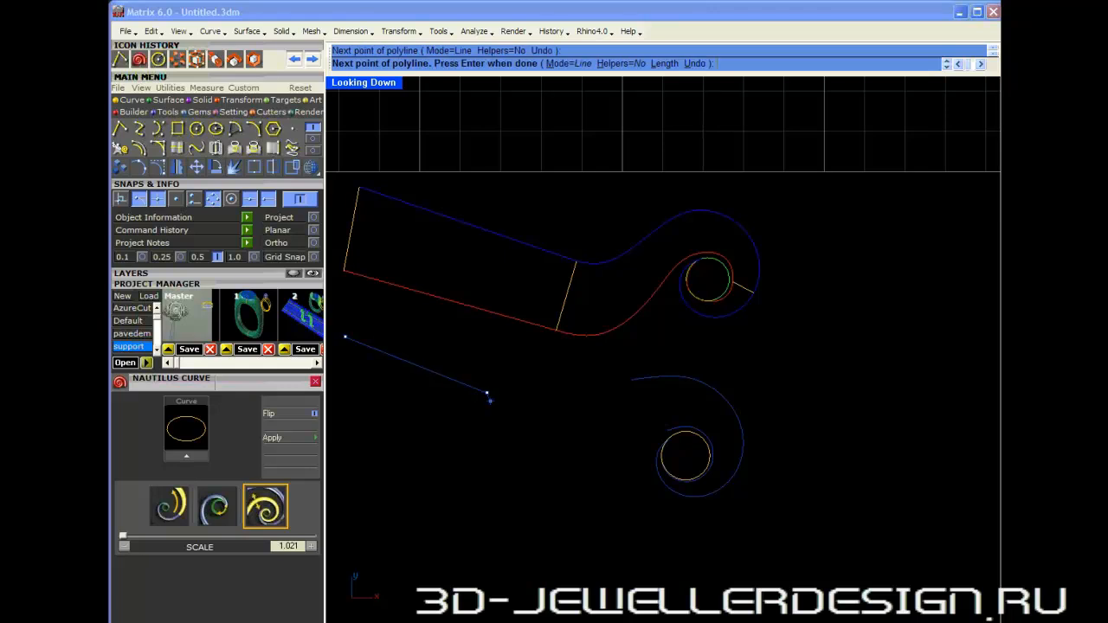
right_click(496, 418)
right_click_drag(495, 418, 564, 383)
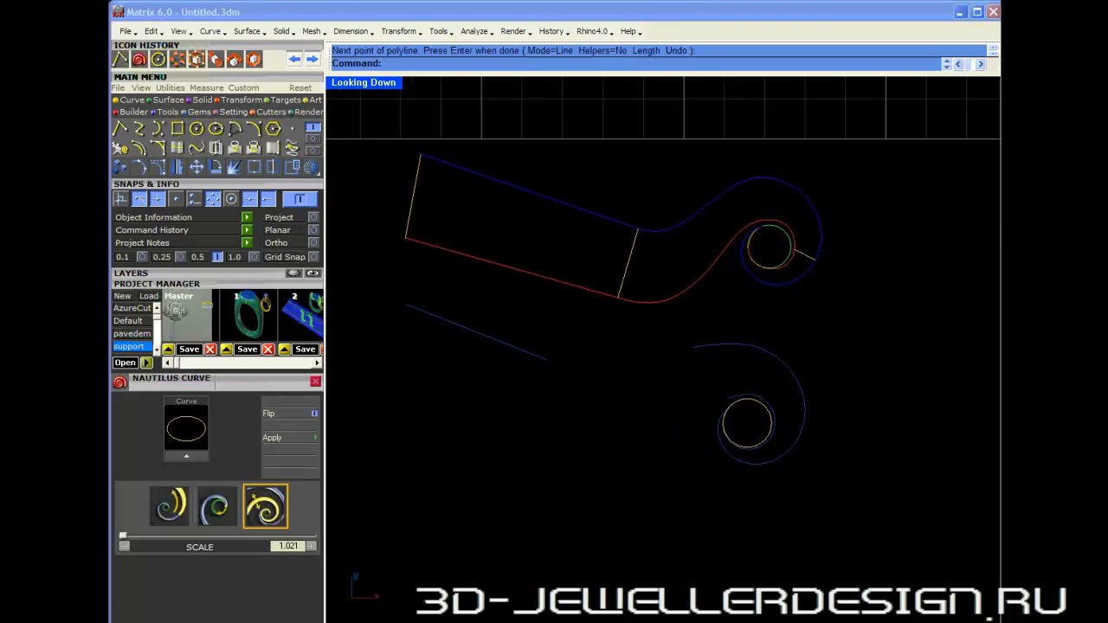
- Draw a second straight polyline below the first one, sloping similarly toward the inner spiral
right_click(427, 421)
left_click(394, 392)
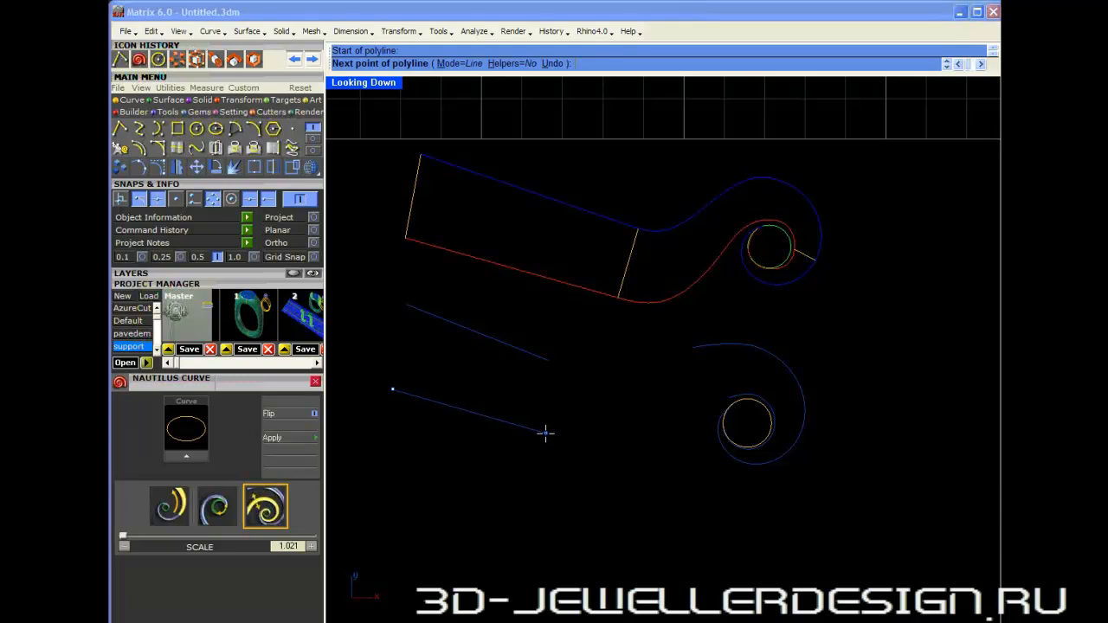
left_click(541, 433)
right_click(540, 433)
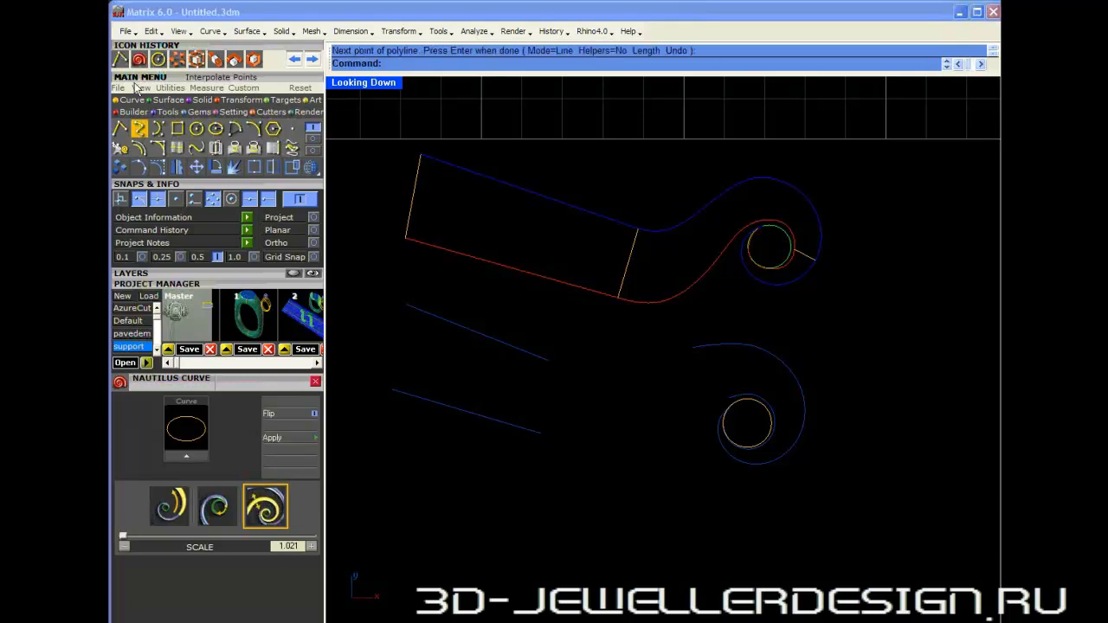
- Blend the lower straight line's inner end into the start of the inner nautilus spiral
left_click(196, 148)
left_click(534, 429)
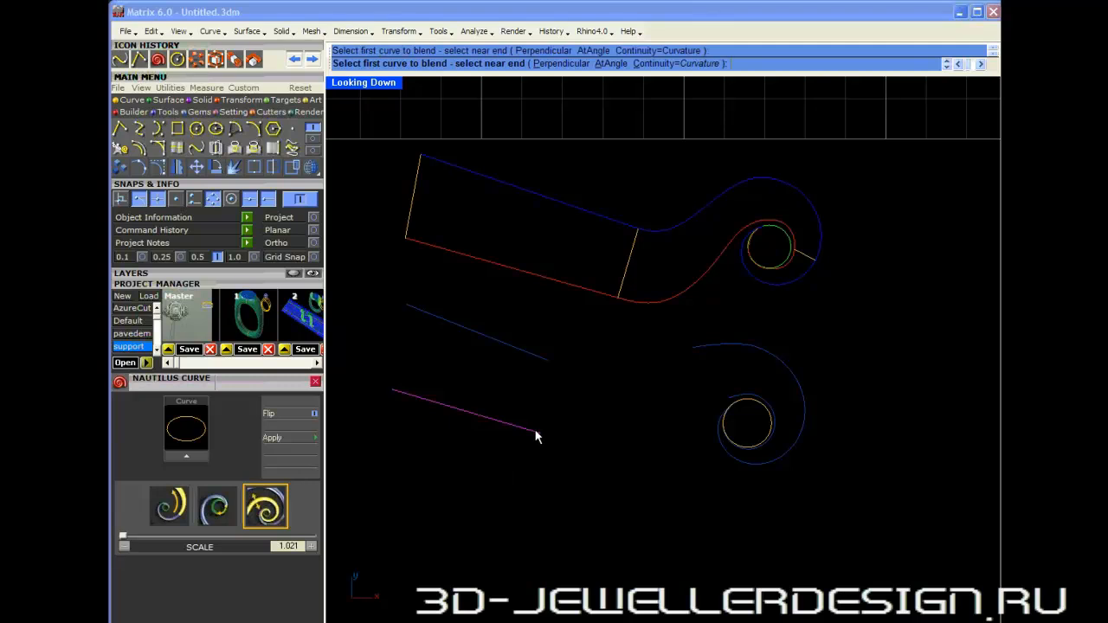
left_click(735, 393)
key("p")
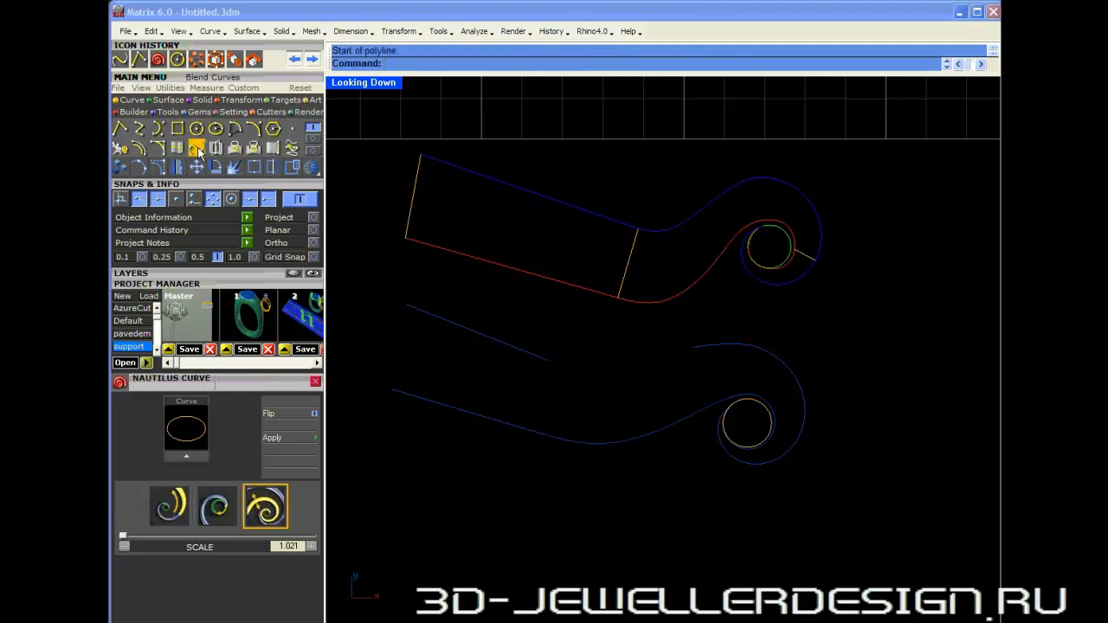
- Try a blend curve from the upper straight line's inner end to the outer nautilus spiral, and delete it
left_click(196, 146)
left_click(547, 361)
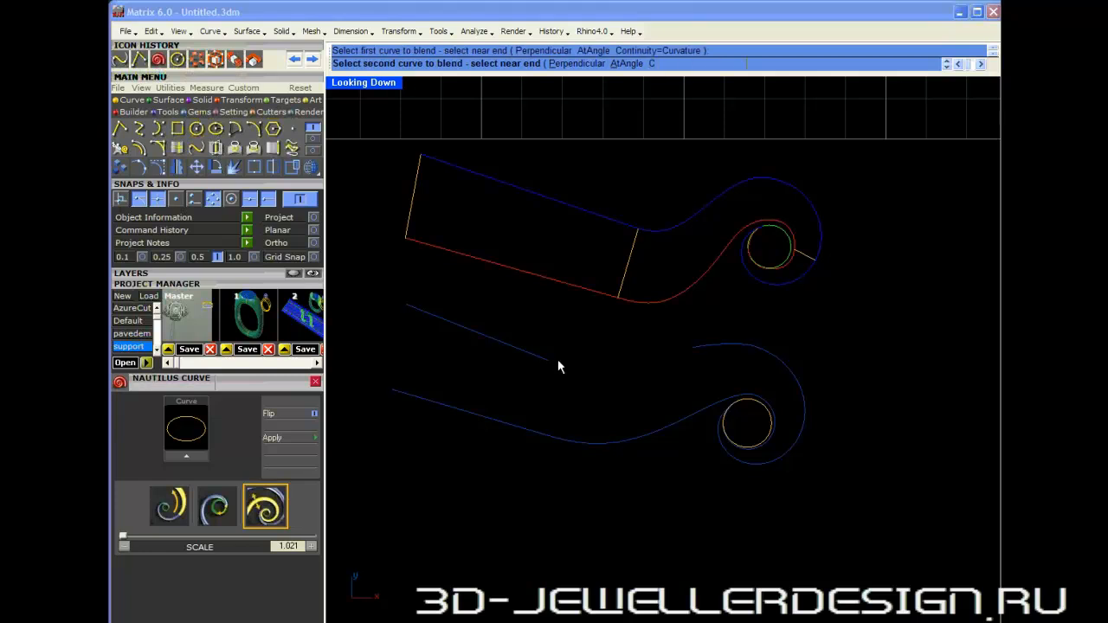
left_click(703, 345)
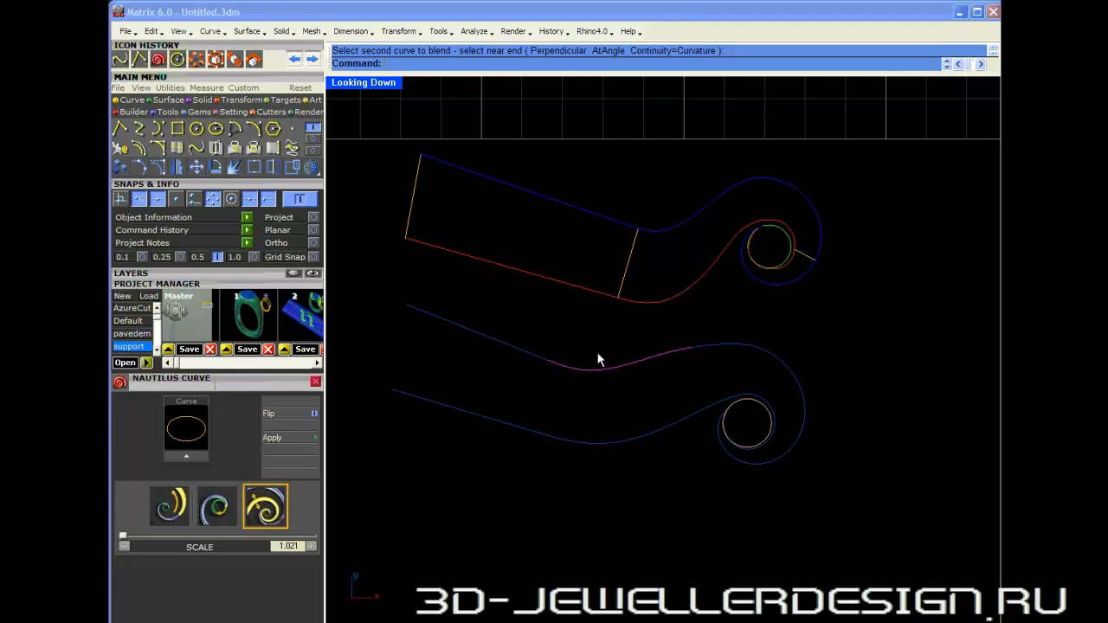
key("Delete")
- Show the upper line's control points and move its inner end point upward, roughly parallel to the lower line
left_click(546, 357)
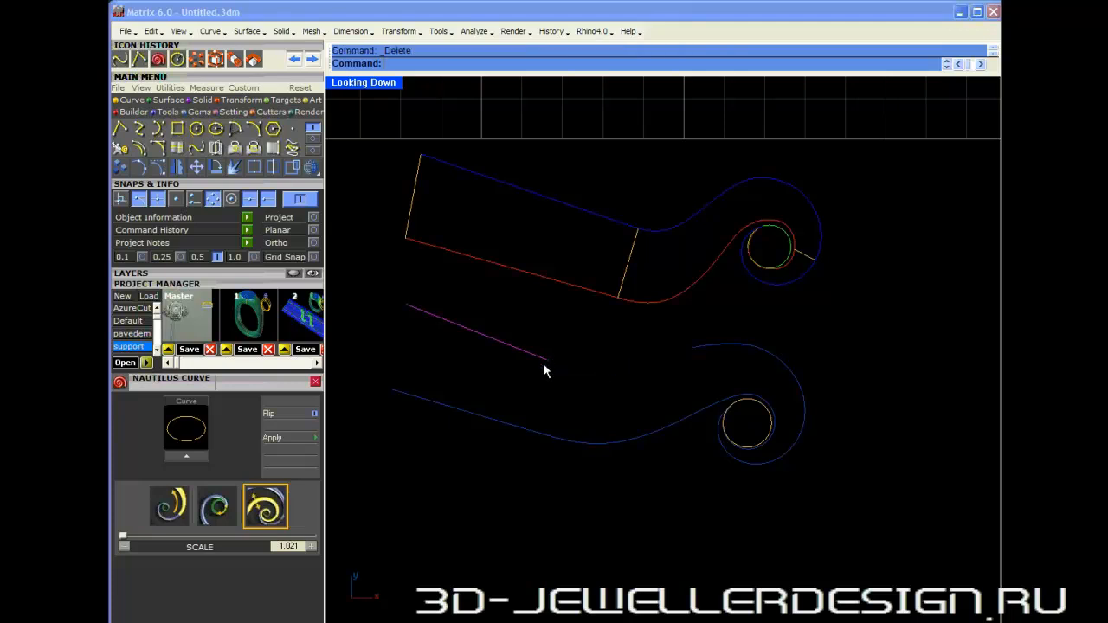
left_click(140, 167)
left_click_drag(535, 379, 540, 341)
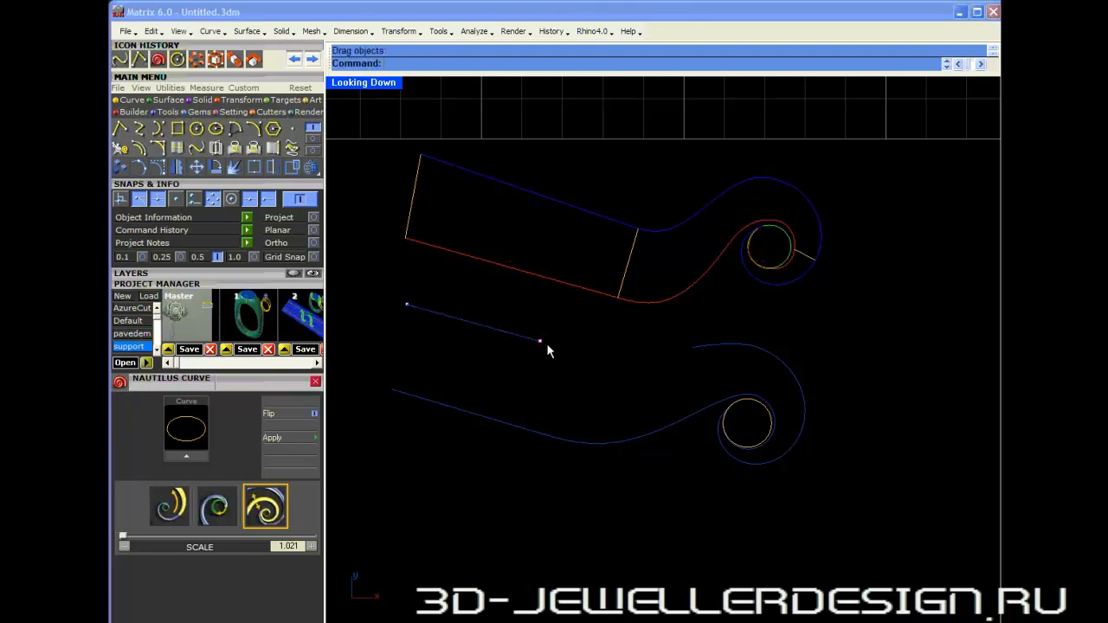
- Blend the adjusted upper line's inner end into the start of the outer nautilus spiral
left_click(196, 148)
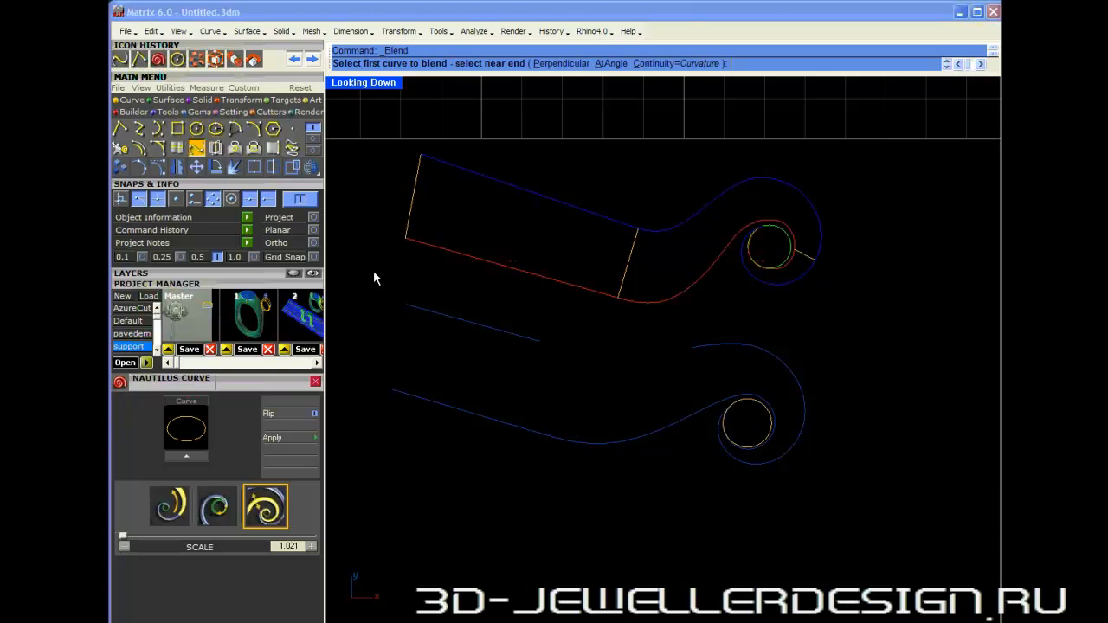
left_click(536, 341)
left_click(709, 350)
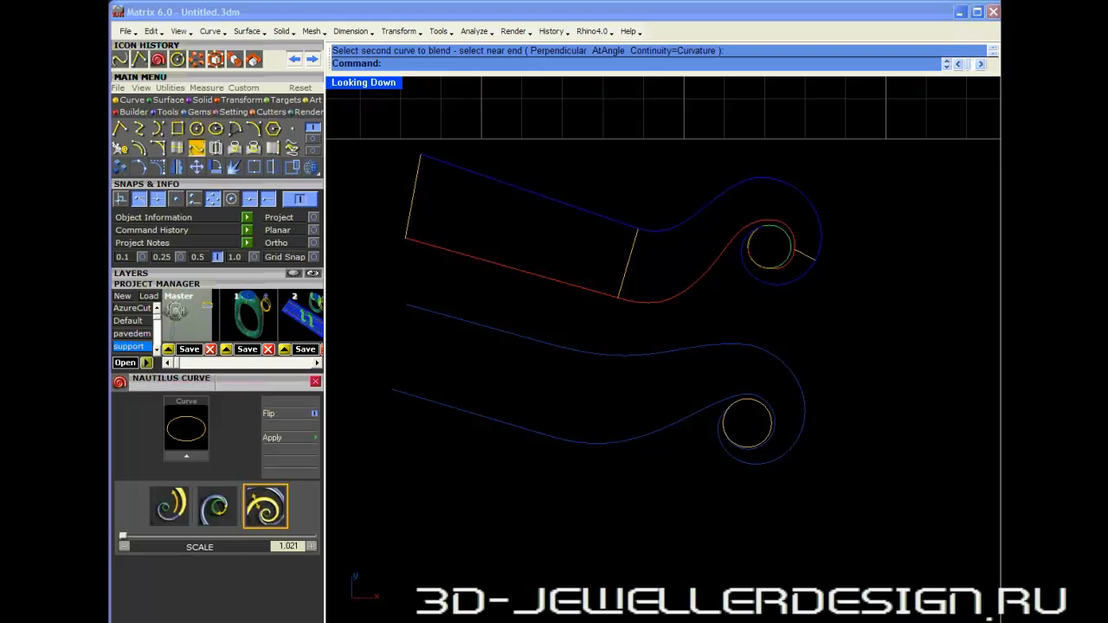
- Try shifting the upper line toward the spirals and blending its end into the outer curve, and undo these changes
left_click(476, 333)
left_click_drag(481, 327, 568, 370)
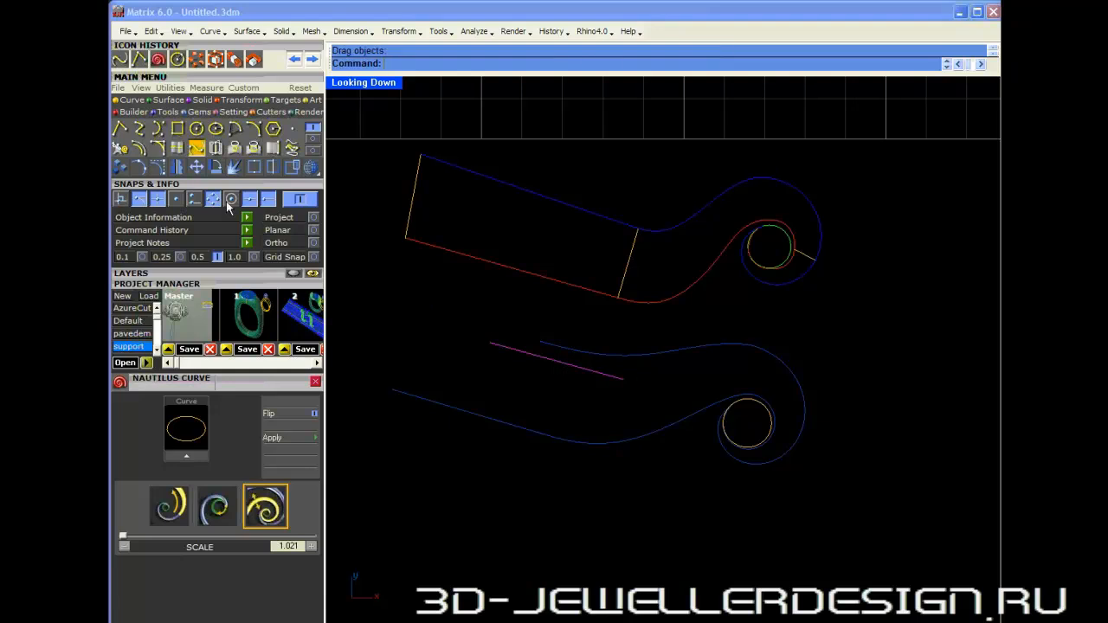
left_click(195, 146)
left_click(623, 382)
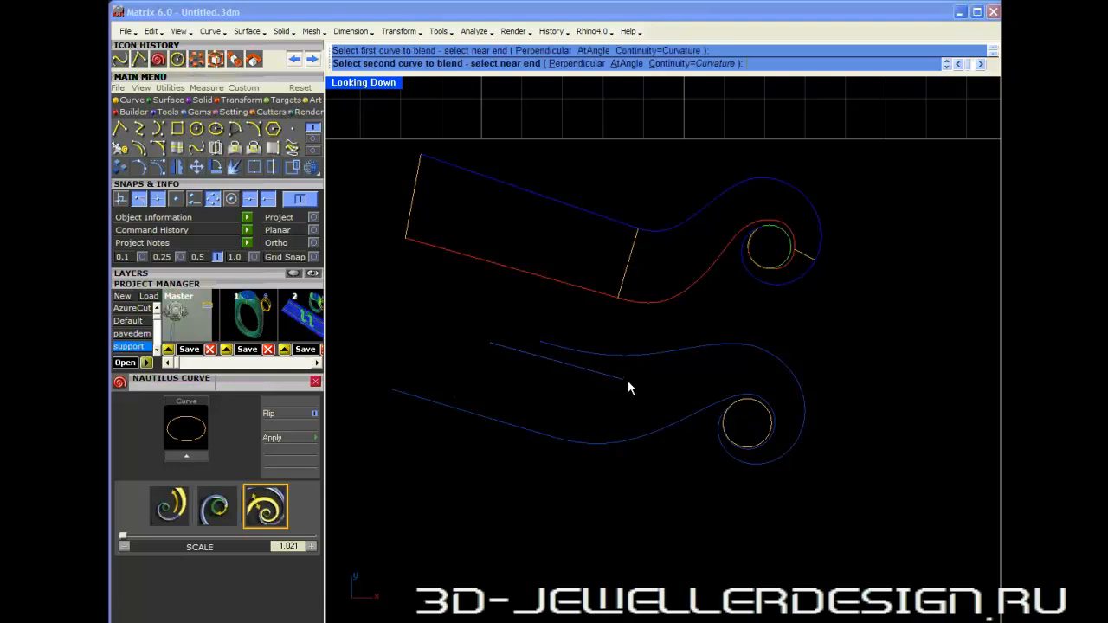
left_click(749, 348)
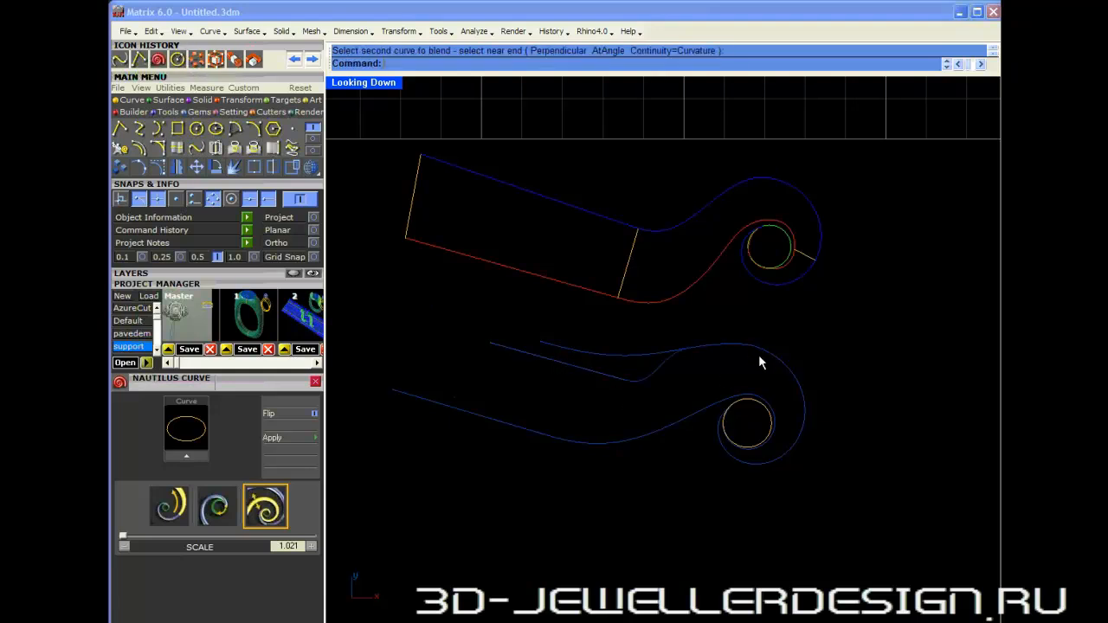
left_click(669, 366)
key("Delete")
left_click(294, 58)
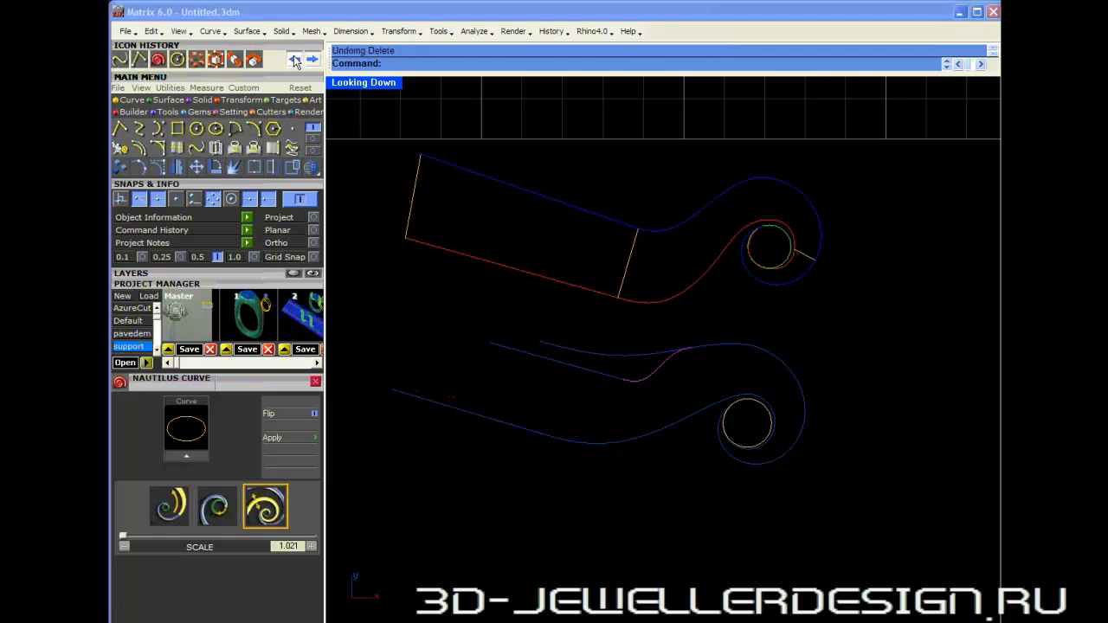
left_click(566, 379)
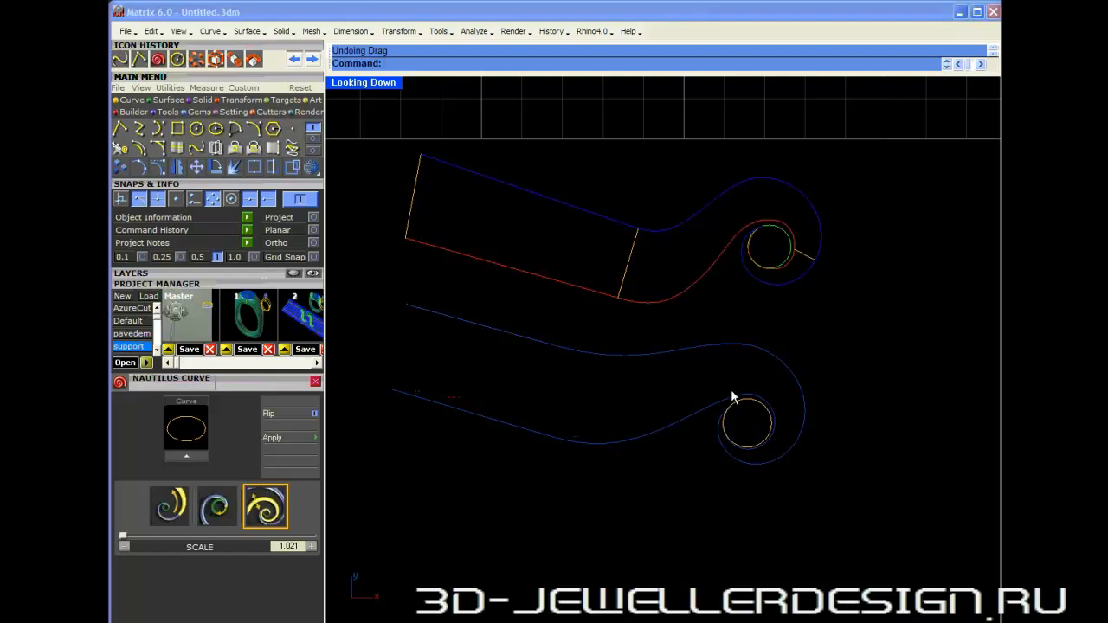
- Join the line, blend and outer spiral into one curve, and join the lower line, its blend and the inner spiral likewise
left_click_drag(711, 326, 604, 375)
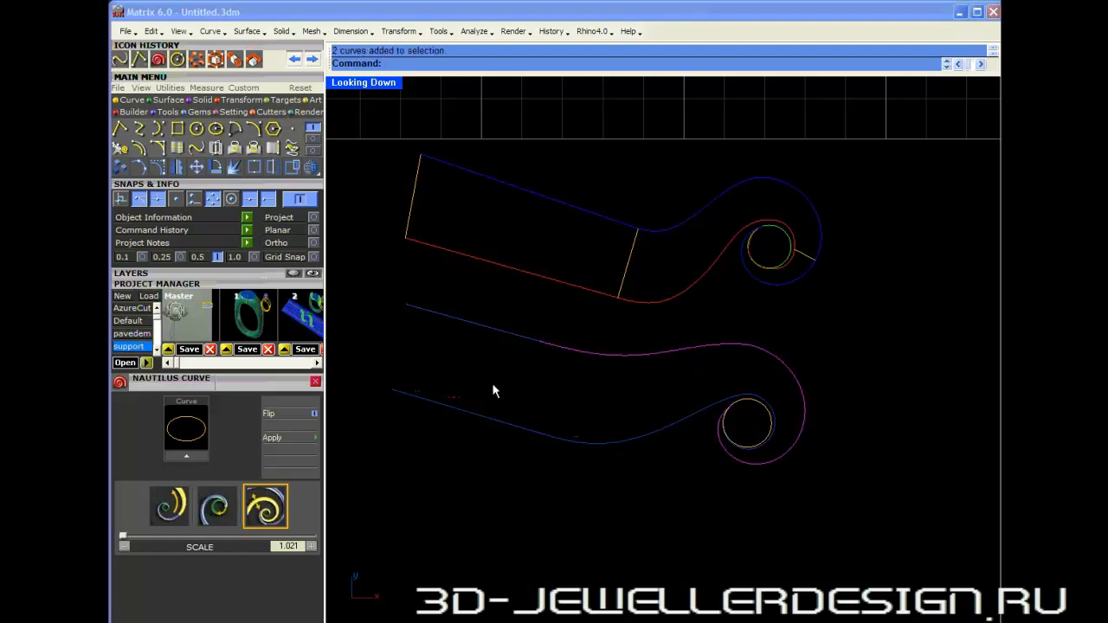
left_click(517, 340)
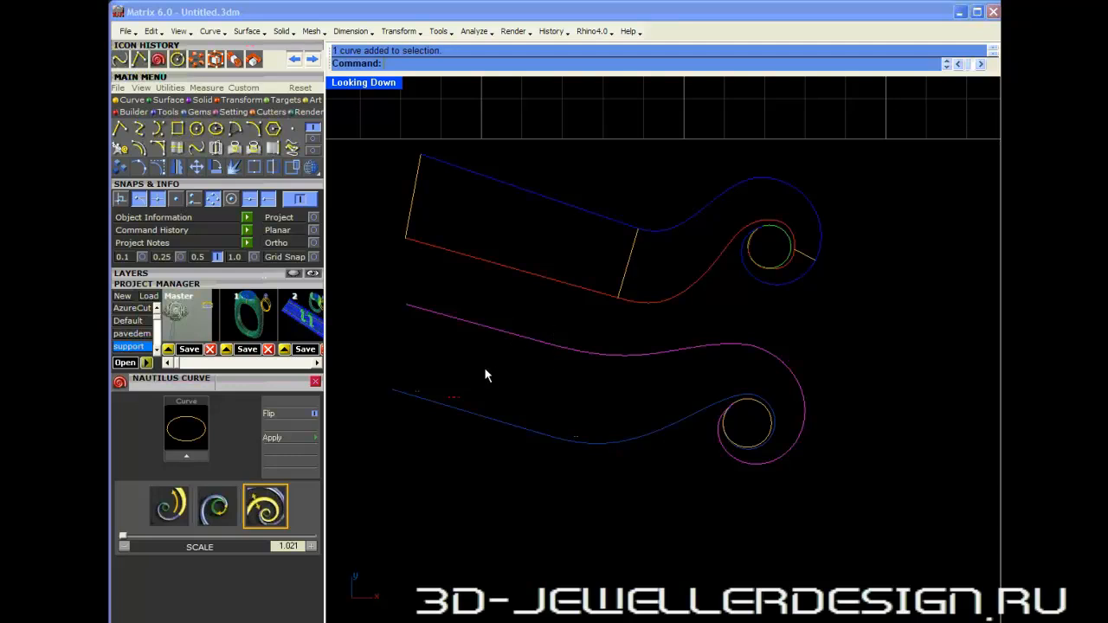
left_click(258, 167)
left_click_drag(681, 481, 533, 380)
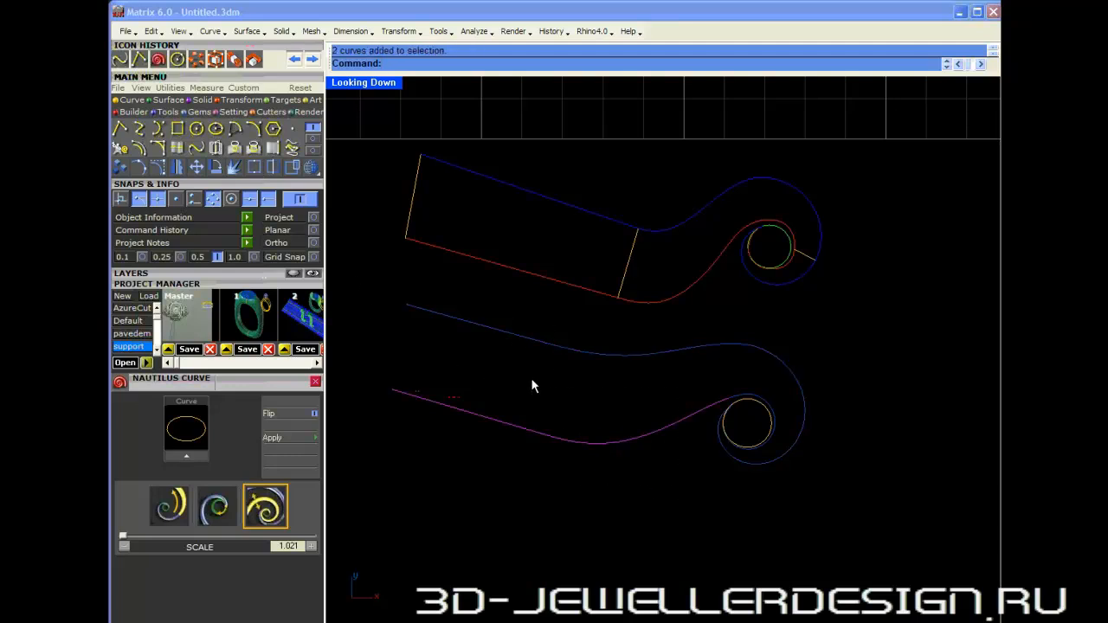
left_click(740, 404)
left_click(258, 167)
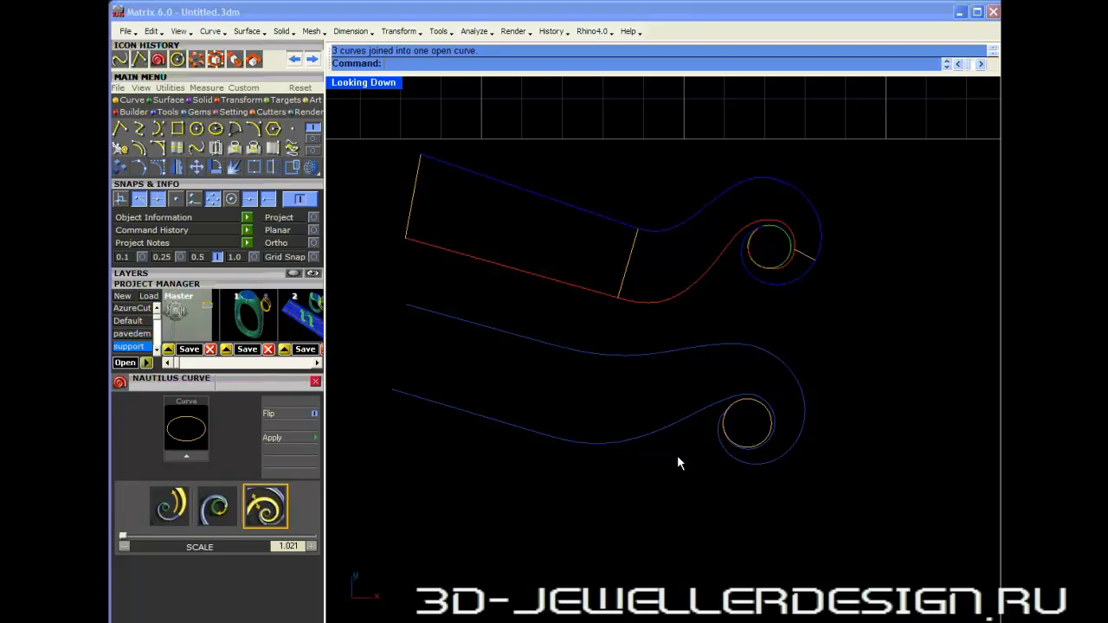
- Restore the four-viewport layout and draw a semicircular arc above the existing double-arc profile in the Through Finger view
double_click(379, 84)
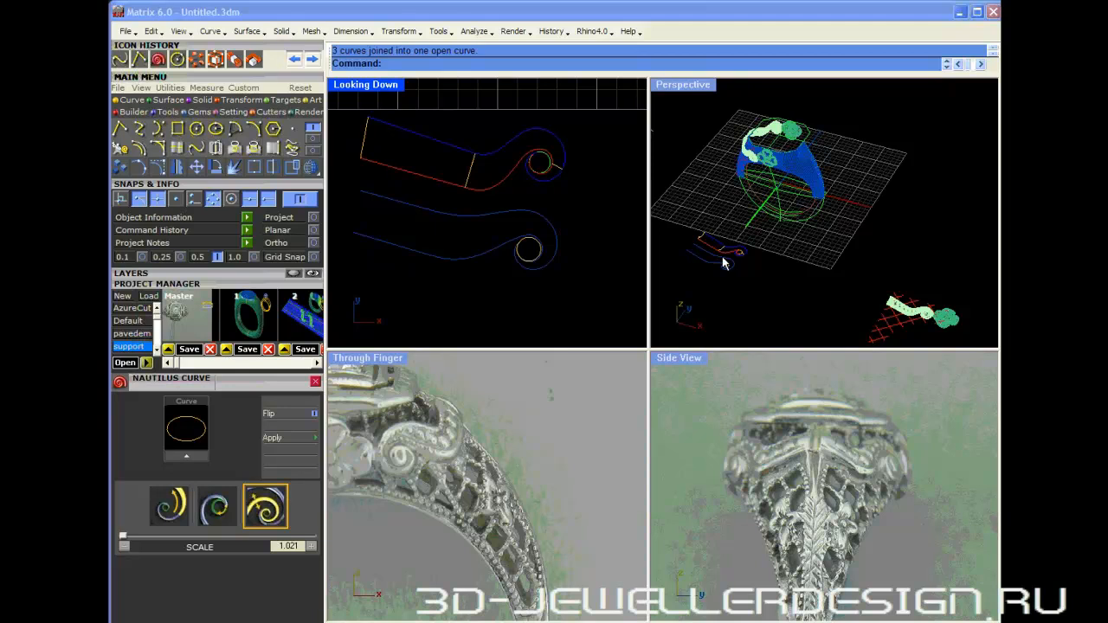
right_click_drag(724, 263, 993, 219)
scroll(523, 442, "down", 15)
right_click_drag(523, 442, 531, 482)
scroll(514, 434, "up", 6)
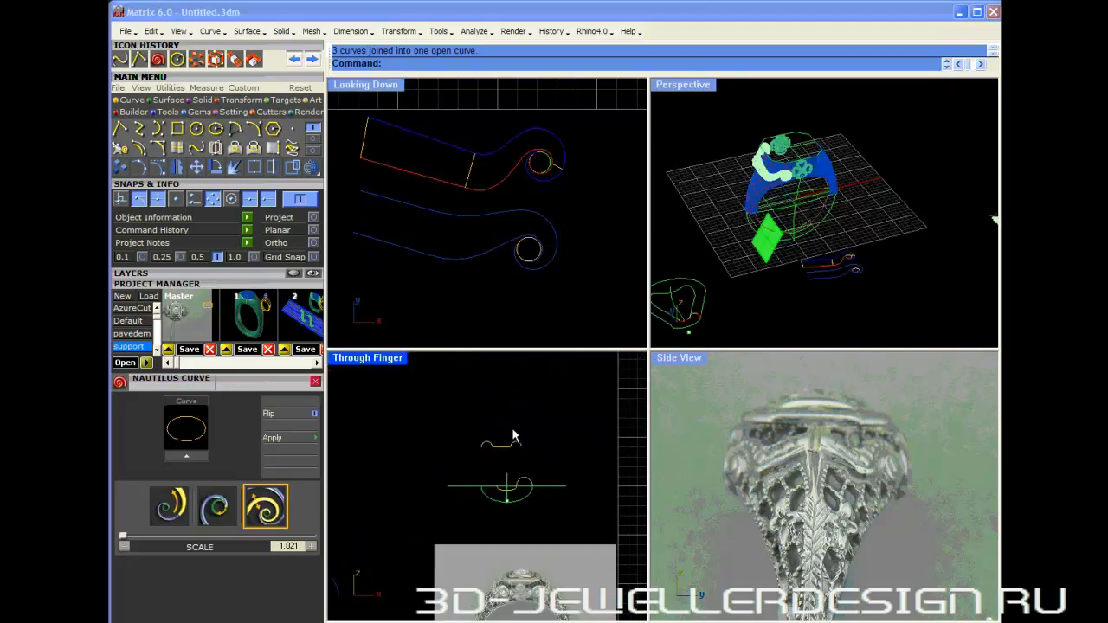
scroll(511, 432, "up", 10)
scroll(502, 460, "up", 7)
scroll(509, 509, "down", 11)
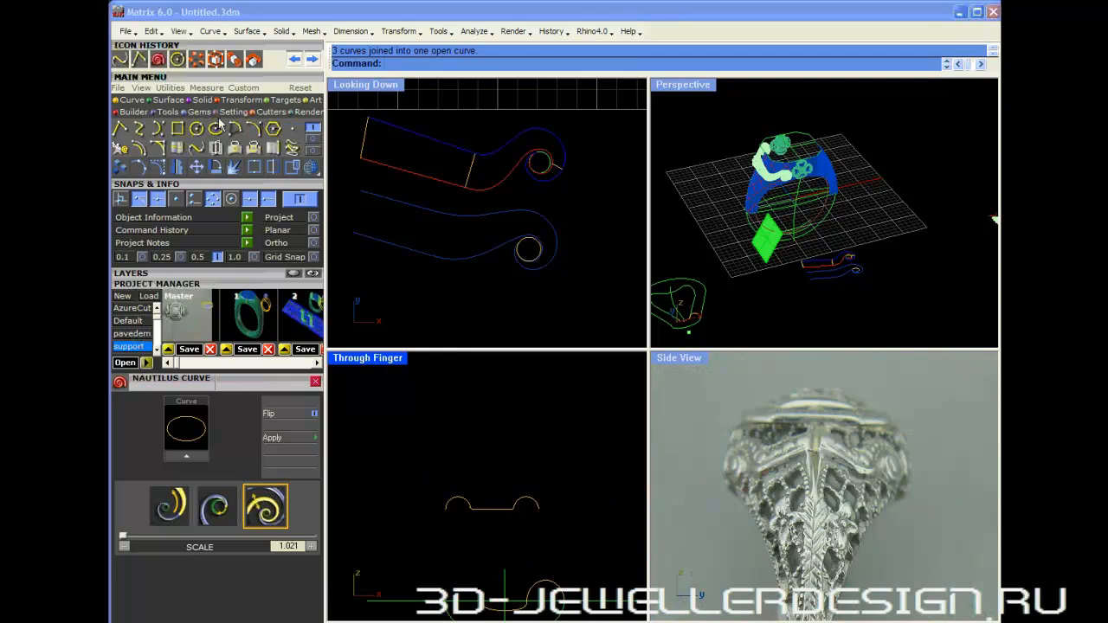
left_click(291, 129)
left_click(425, 434)
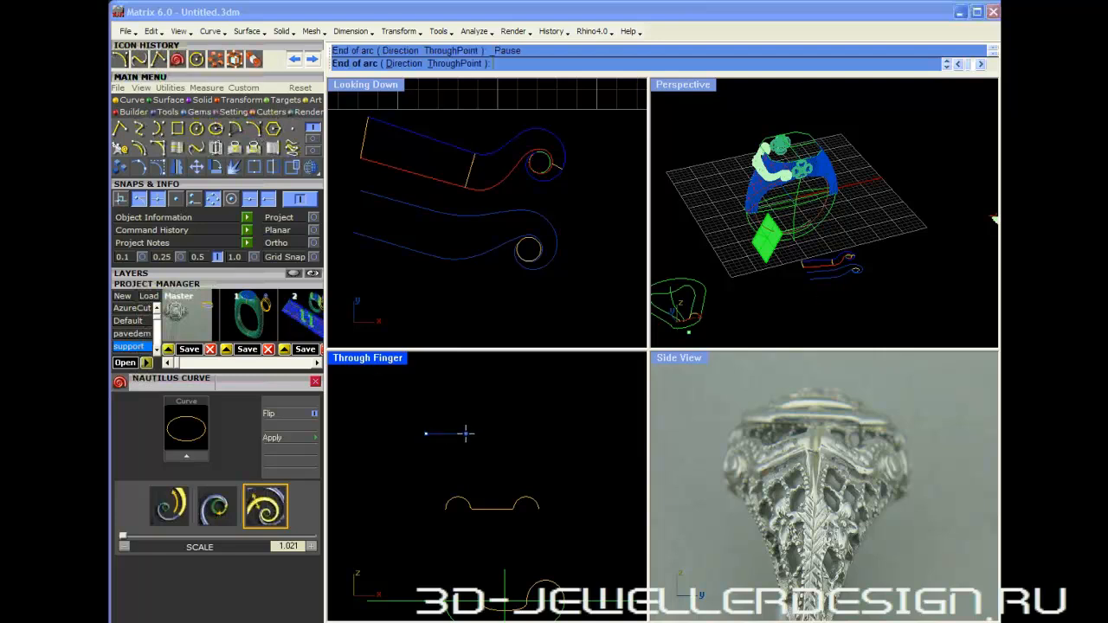
left_click(466, 434)
left_click(456, 423)
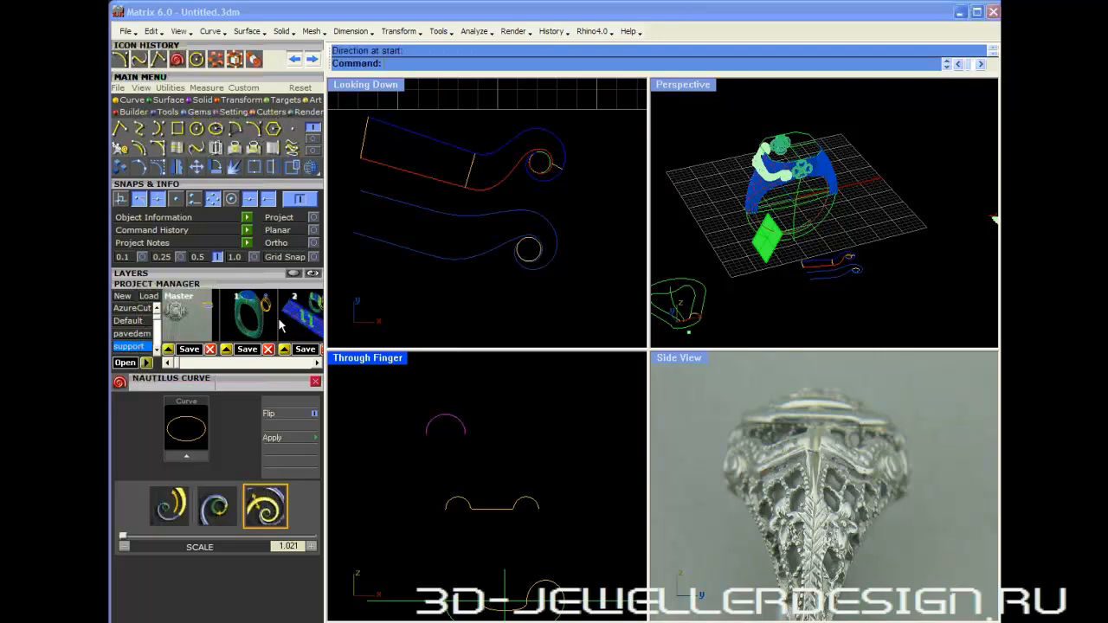
- Mirror the arc across a near-vertical axis to place a matching copy on the other side
left_click(178, 166)
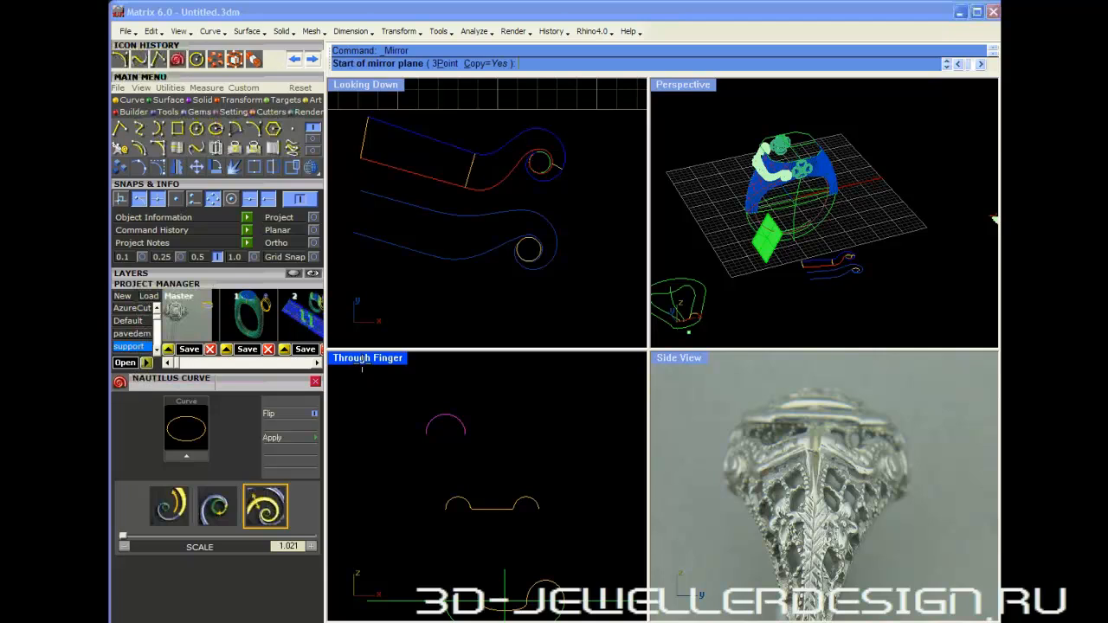
left_click(509, 430)
left_click(511, 393)
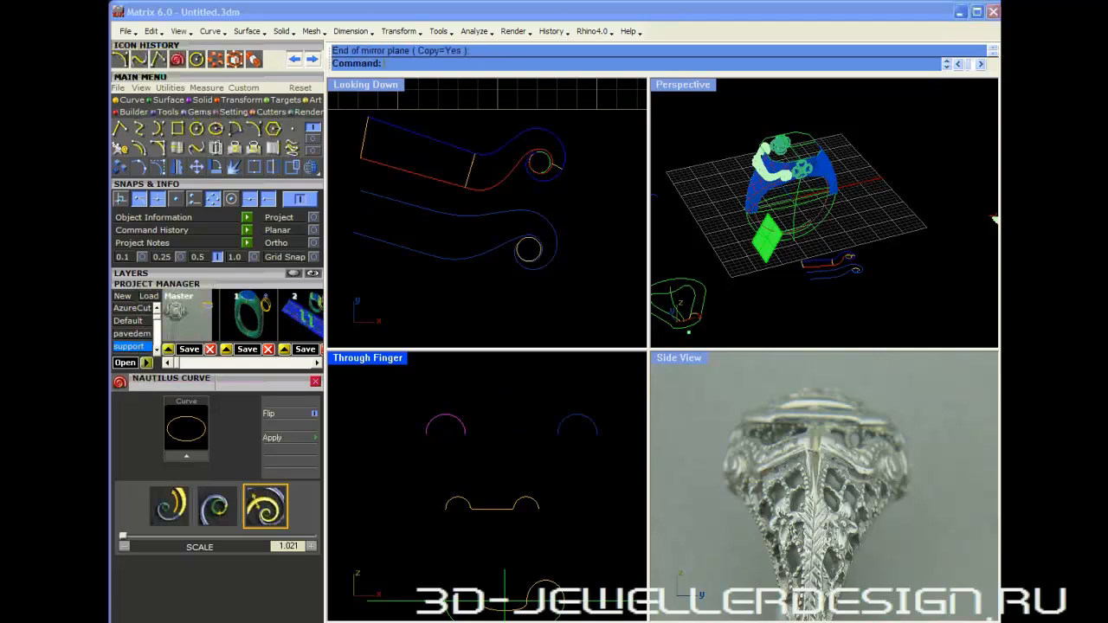
- Connect the facing inner ends of the two arcs with a straight polyline
left_click(120, 128)
left_click(466, 434)
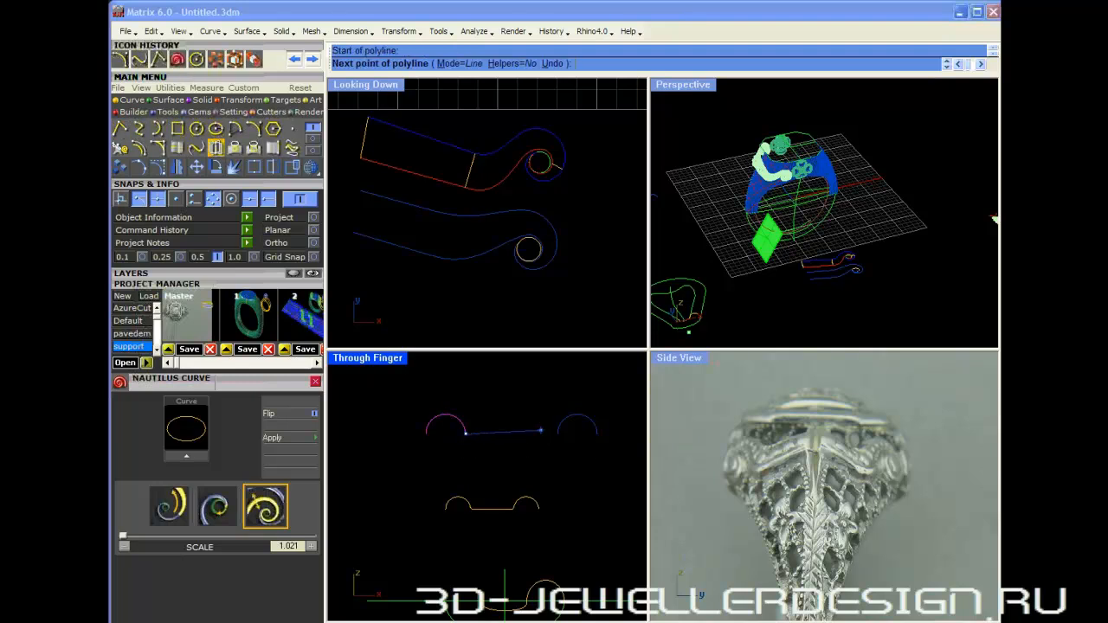
left_click(557, 435)
key("Return")
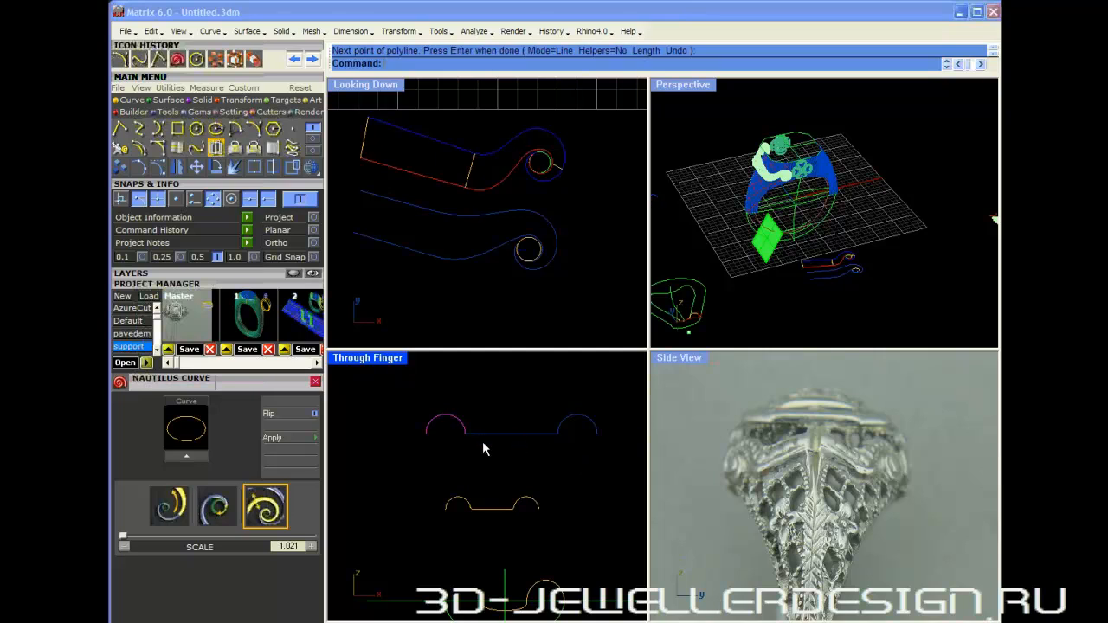
- Join the two arcs and the connecting line into a single open profile curve
scroll(473, 440, "up", 3)
right_click_drag(469, 567, 452, 521)
scroll(509, 414, "down", 5)
right_click_drag(512, 427, 477, 446)
left_click_drag(561, 449, 390, 384)
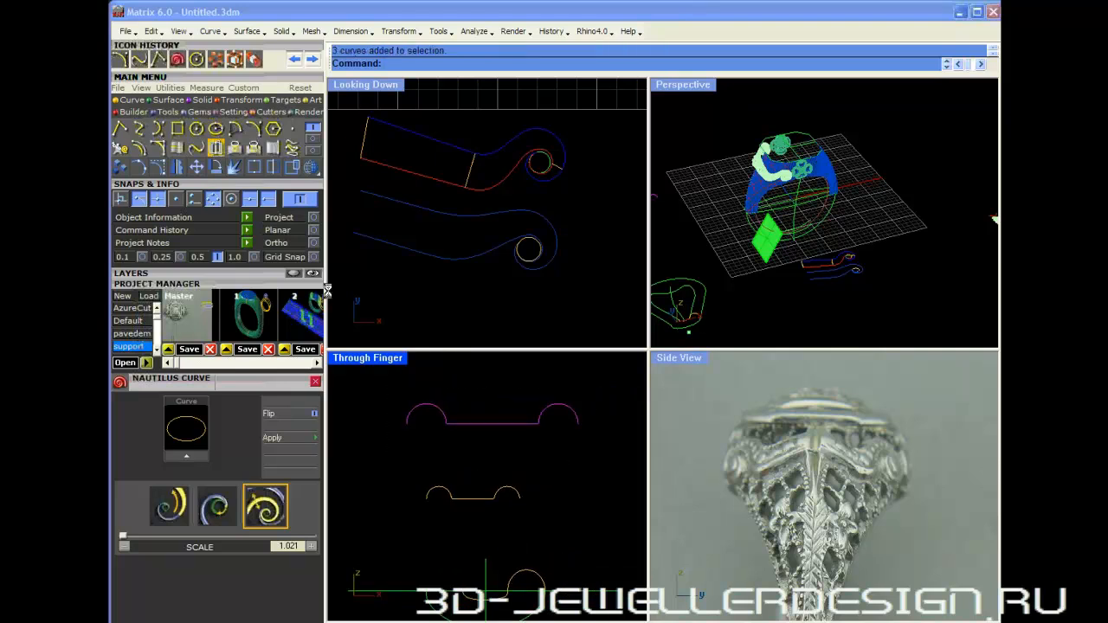
left_click(259, 167)
left_click(461, 377)
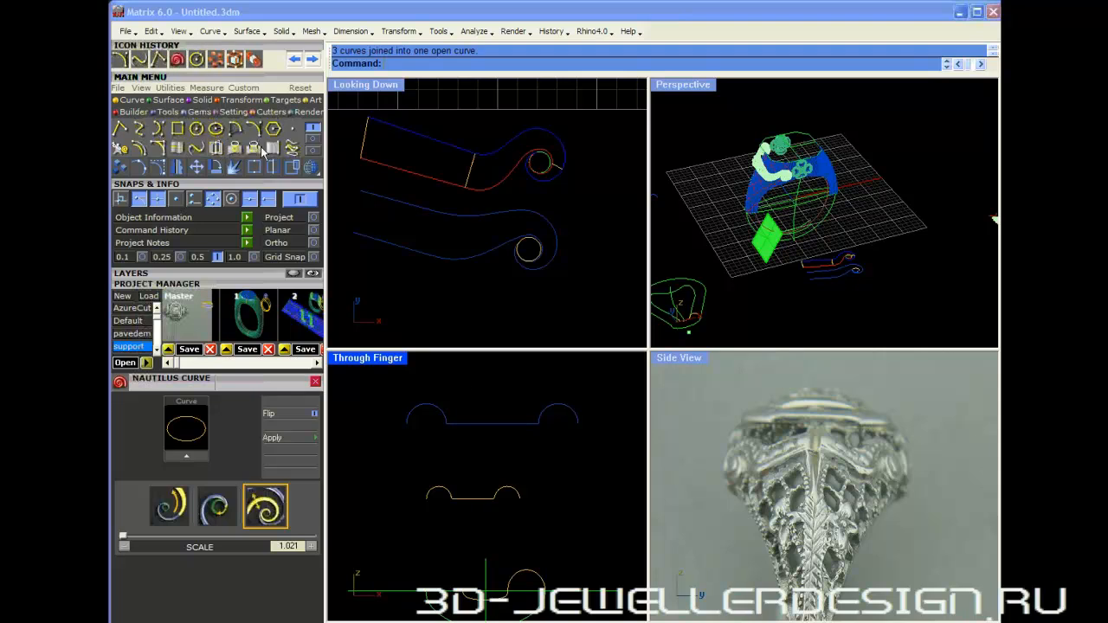
- Round the joined profile's corners with Fillet Corners at a radius of 0.1, and check the rounded corner up close
left_click(314, 140)
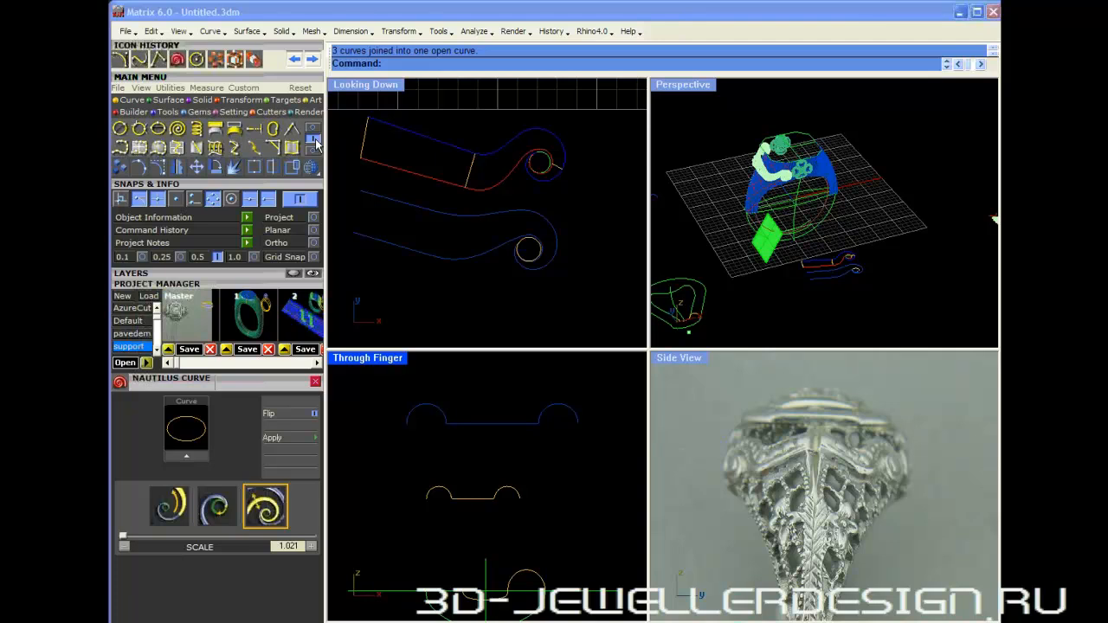
left_click(315, 152)
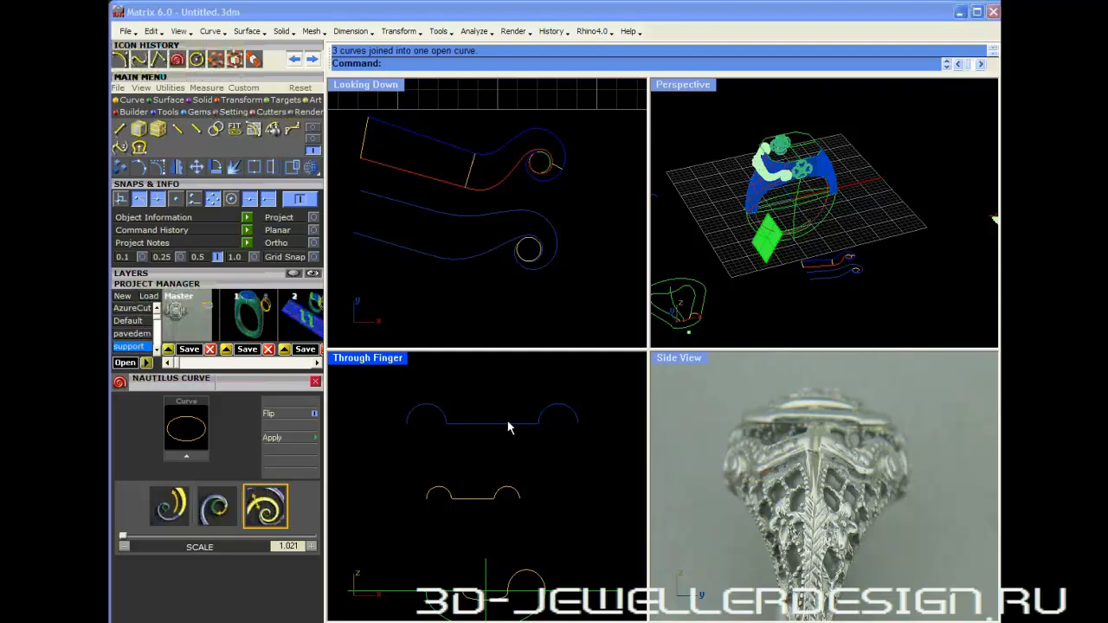
left_click(508, 424)
left_click(296, 132)
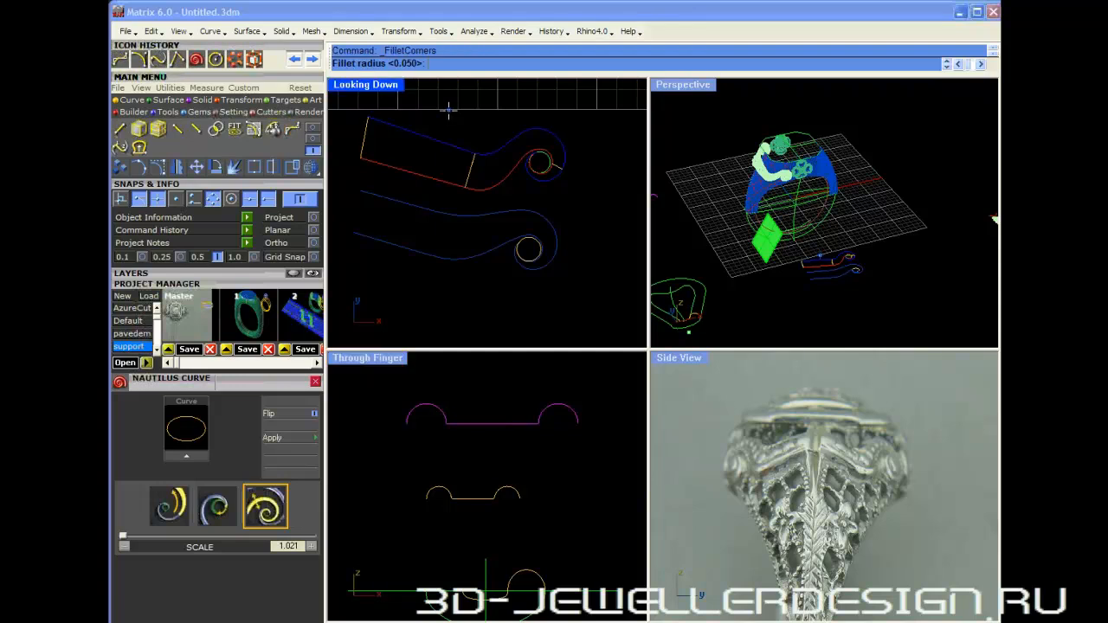
key("Return")
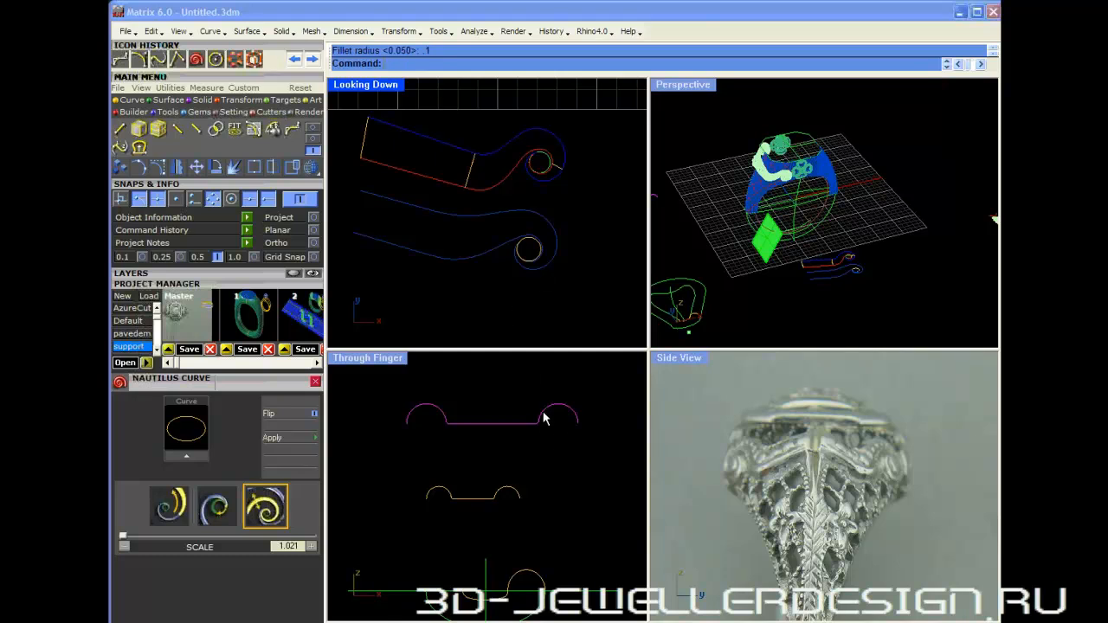
scroll(540, 421, "up", 5)
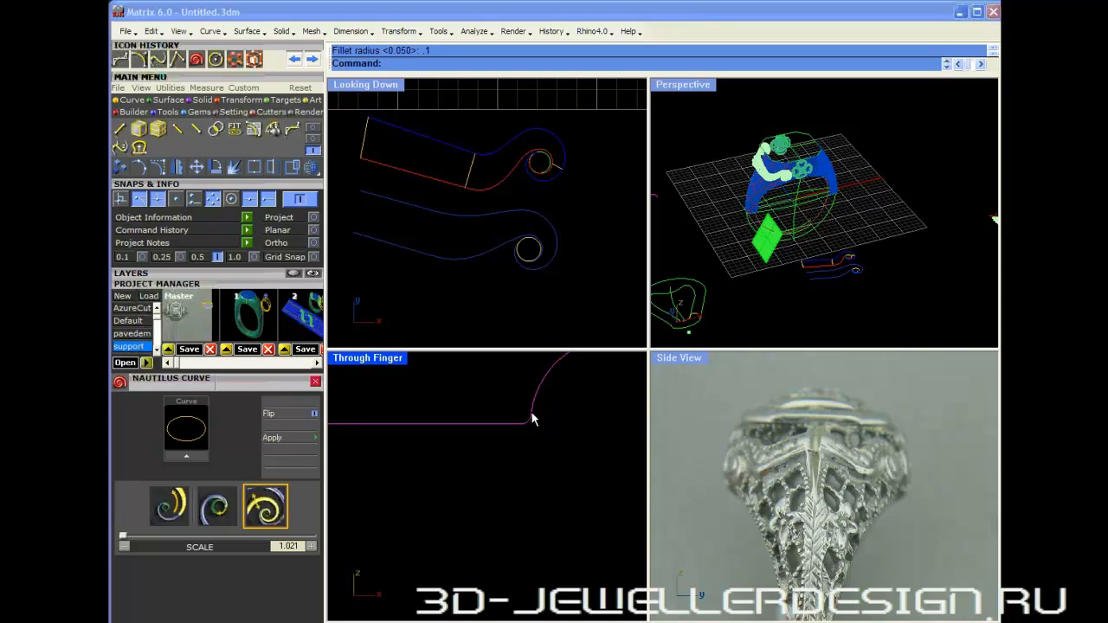
scroll(515, 425, "down", 5)
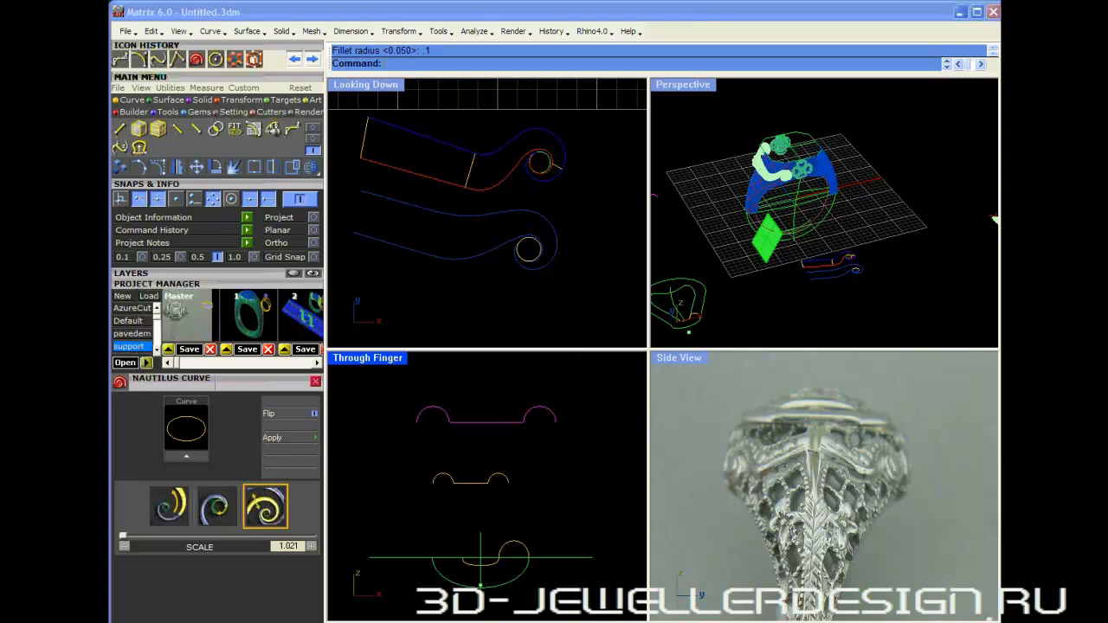
scroll(460, 417, "up", 4)
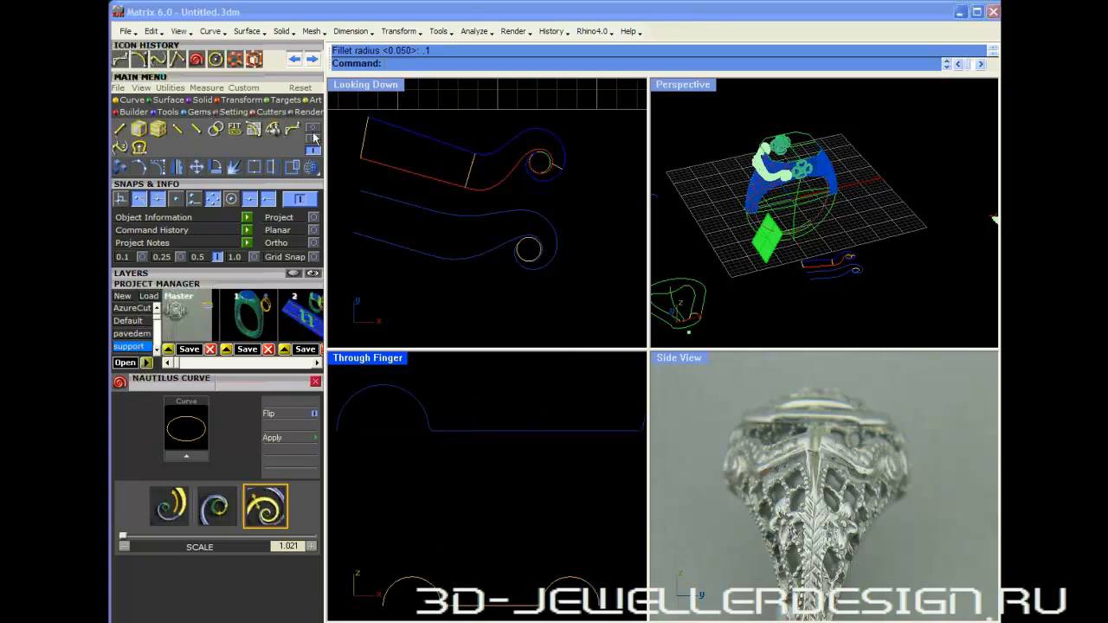
- Undo the last corner fillet and round the joined profile's corners again with Fillet Corners at a radius of 0.25
left_click(293, 59)
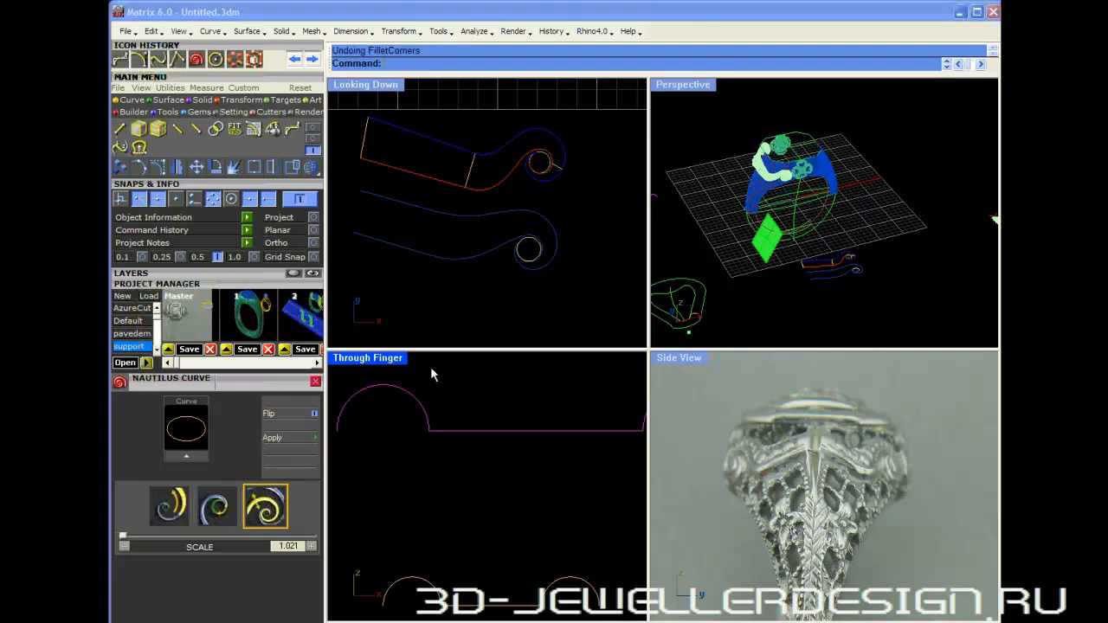
left_click(291, 130)
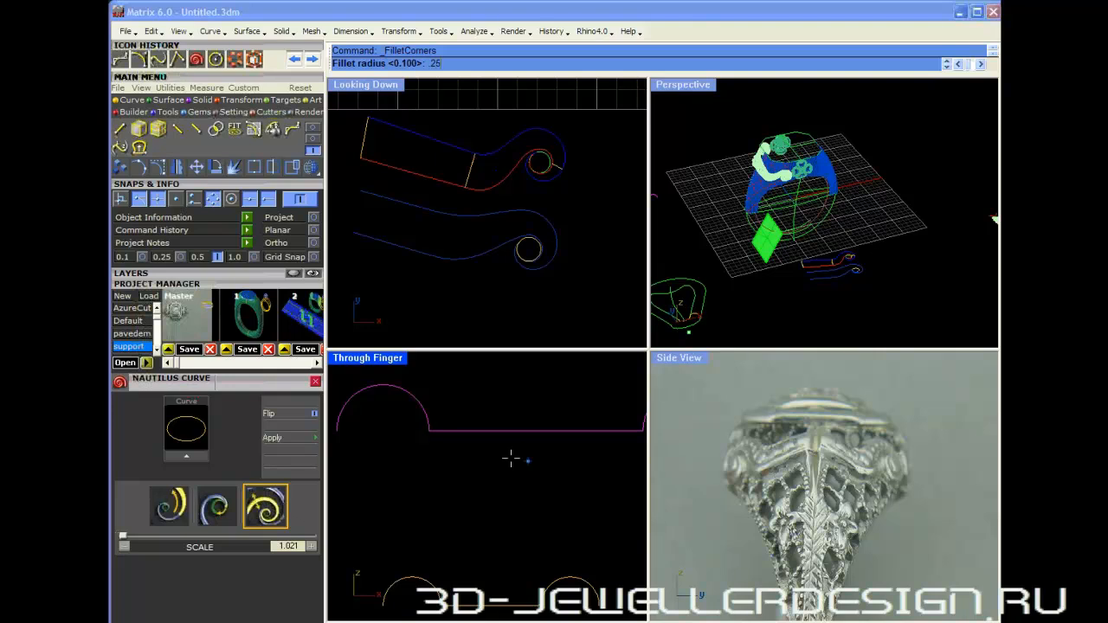
key("Return")
scroll(489, 432, "down", 3)
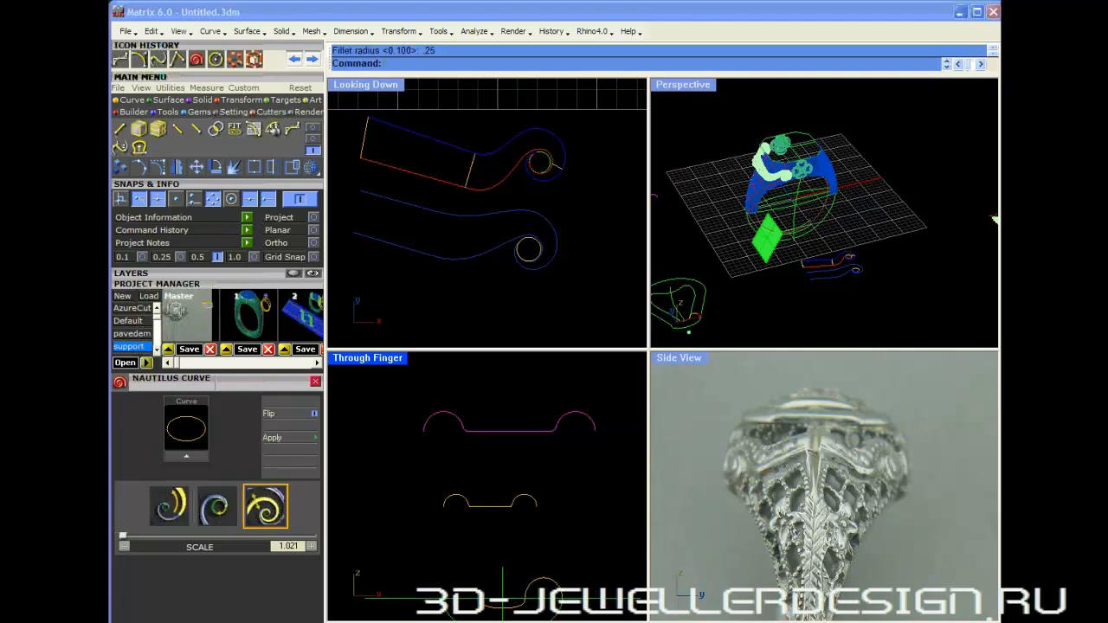
left_click(509, 399)
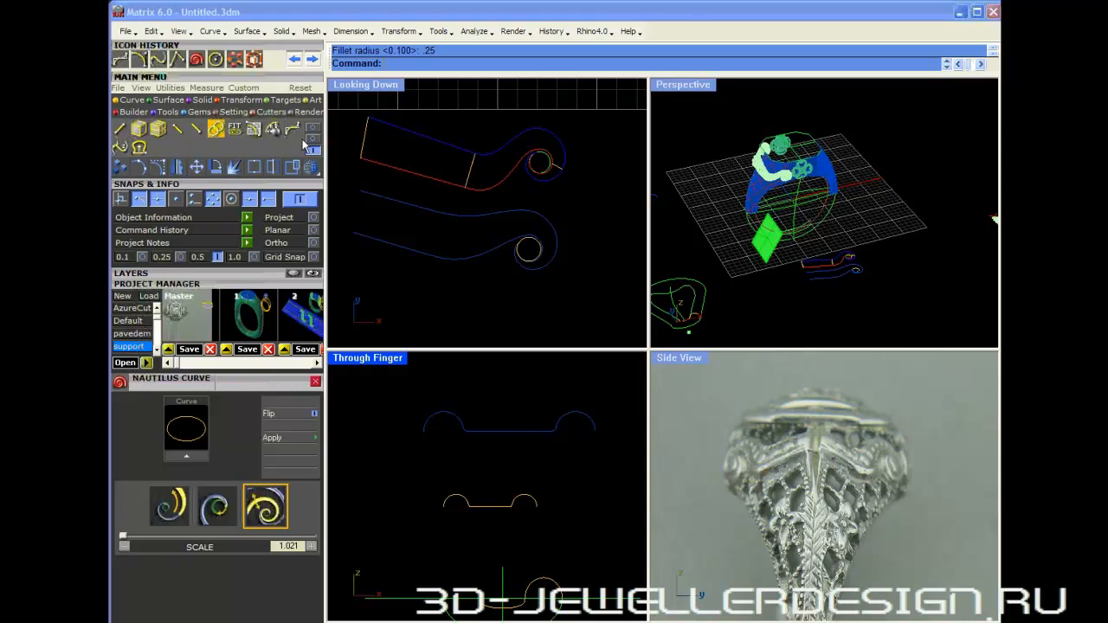
- Draw a closed, irregular star-shaped polyline beside the profile curves in the Through Finger view
left_click(123, 130)
scroll(481, 454, "down", 5)
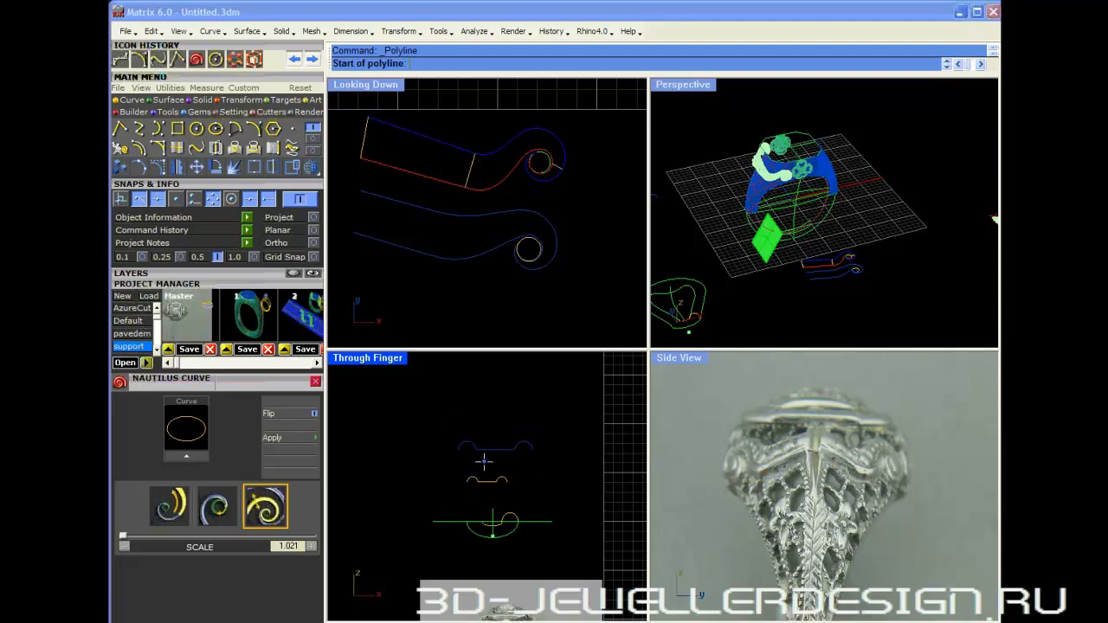
left_click(408, 443)
left_click(457, 397)
left_click(441, 451)
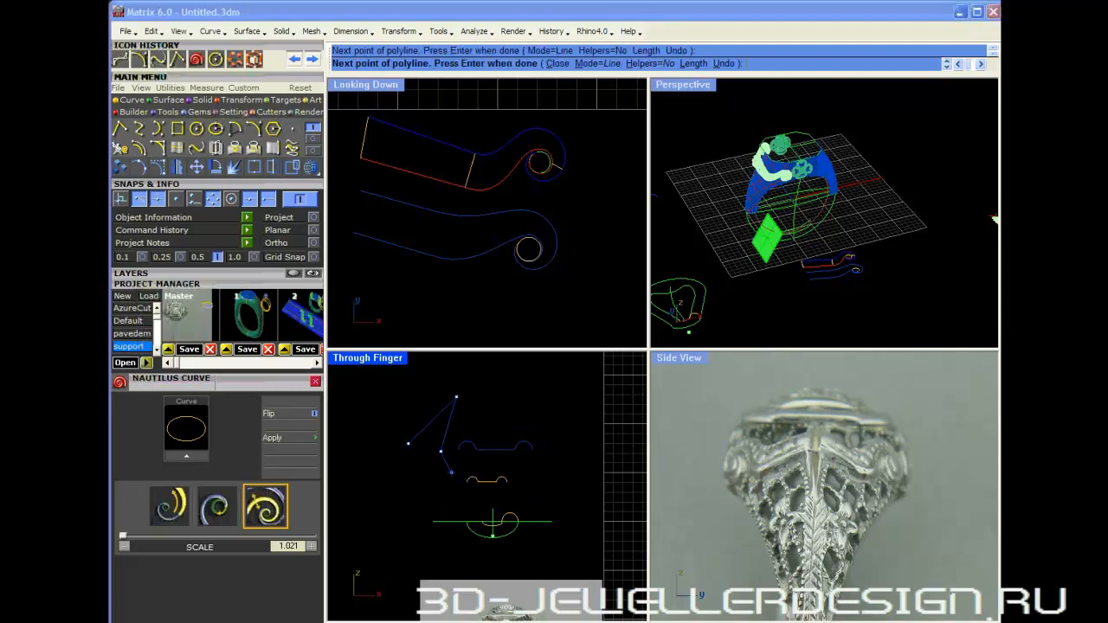
left_click(454, 486)
left_click(417, 470)
left_click(363, 524)
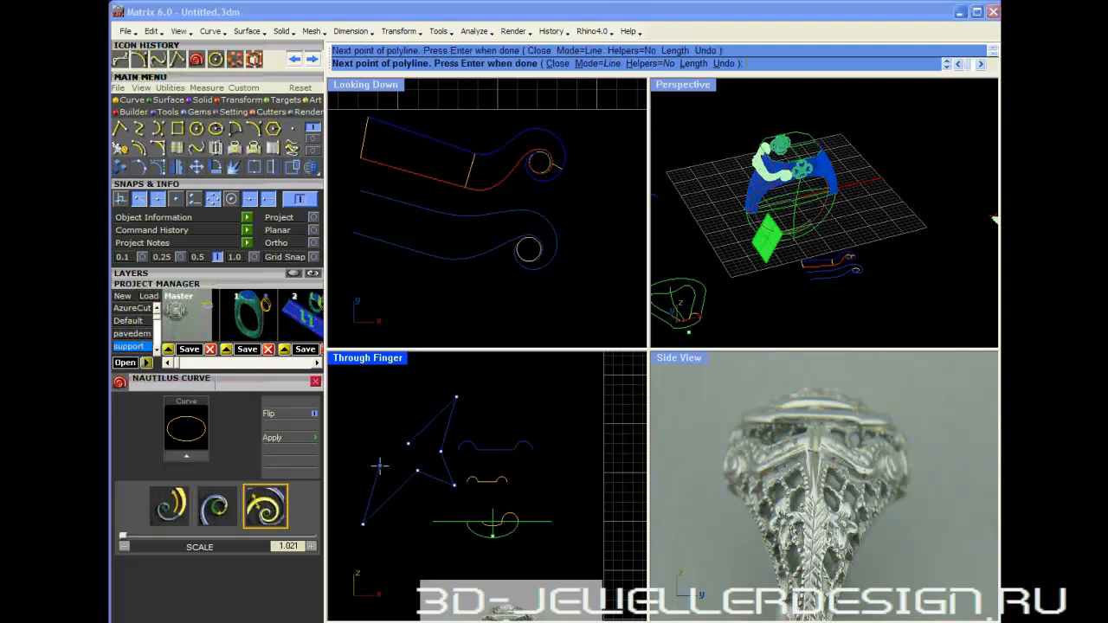
left_click(379, 465)
left_click(348, 426)
left_click(398, 405)
left_click(408, 443)
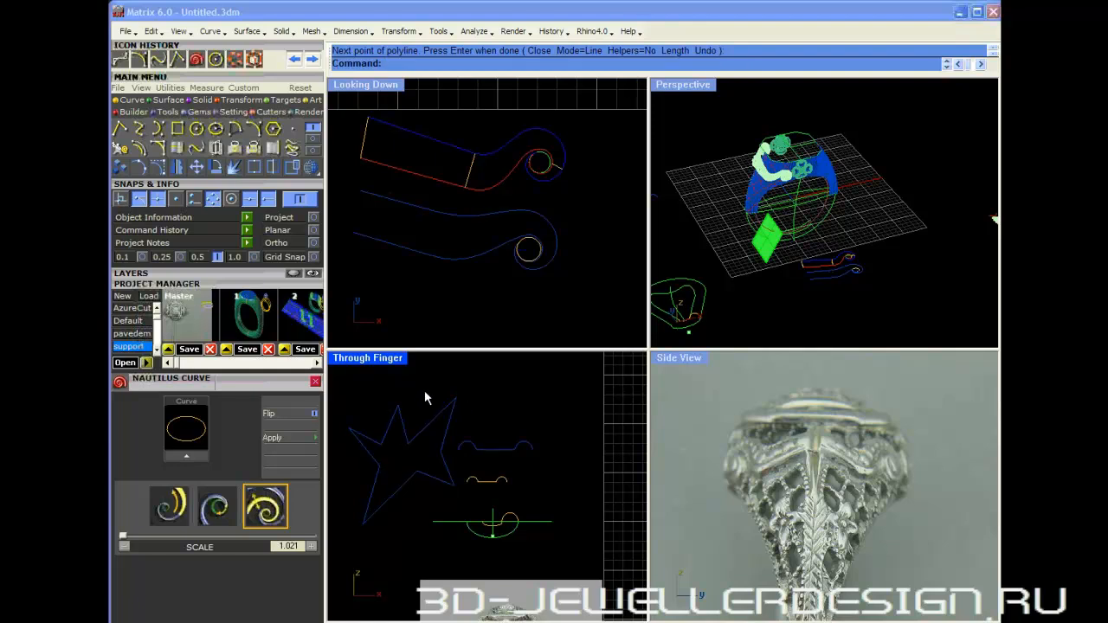
- Round all corners of the star polyline with Fillet Corners at a radius of 0.25, and delete the star
left_click(379, 438)
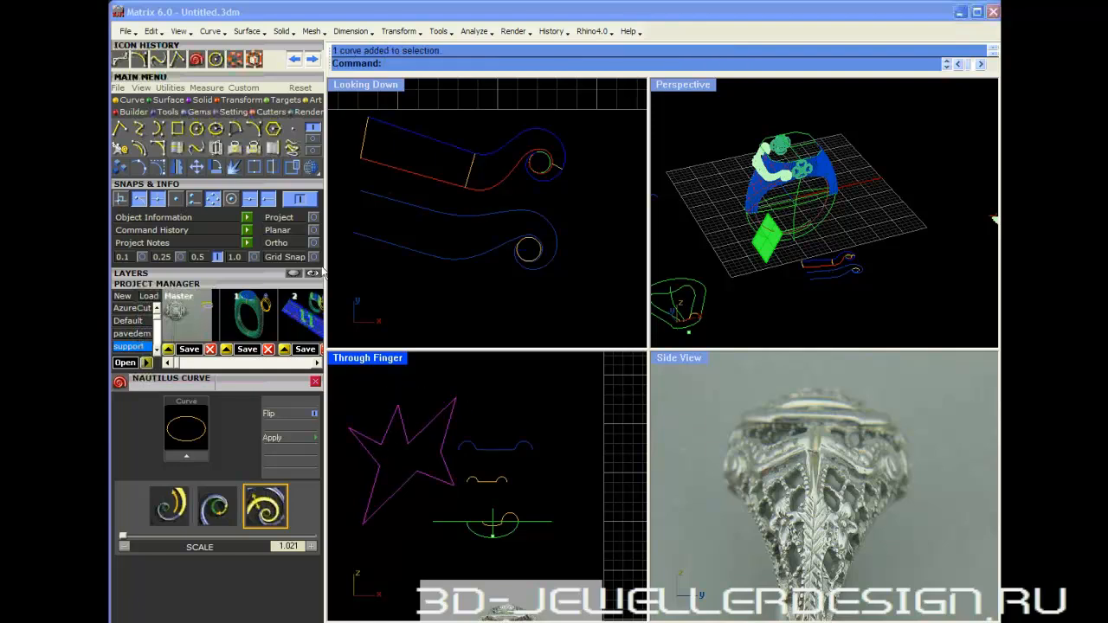
left_click(293, 150)
left_click(291, 129)
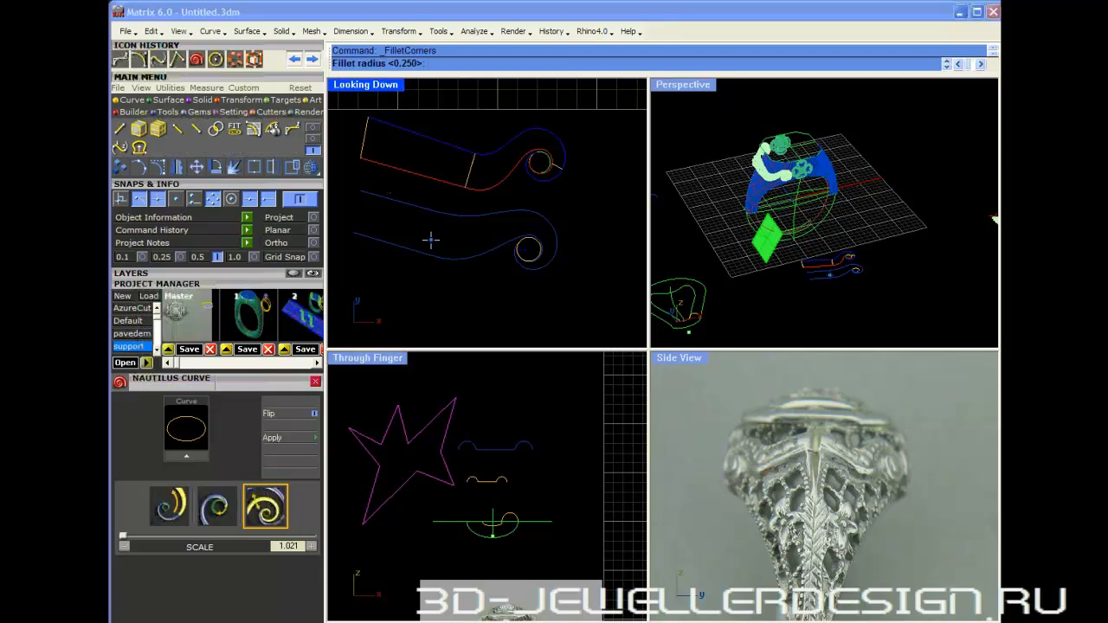
right_click(567, 417)
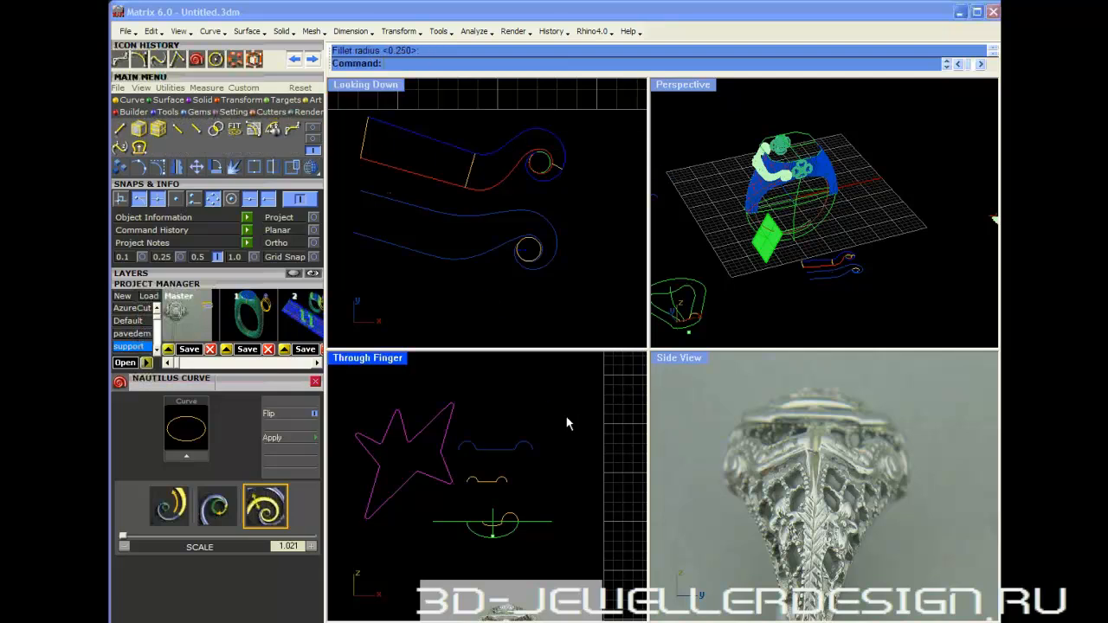
left_click(401, 436)
key("Delete")
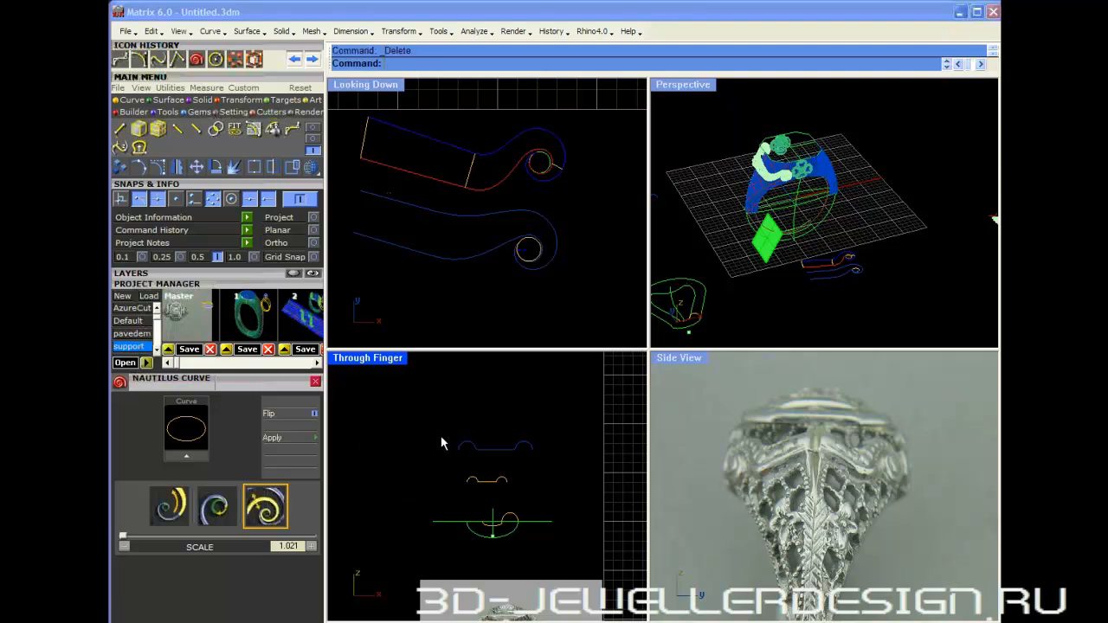
- Orient a copy of the joined profile by two points with 3D scaling, spanning the open ends of the lower scroll's rail curves
left_click(495, 450)
left_click(228, 100)
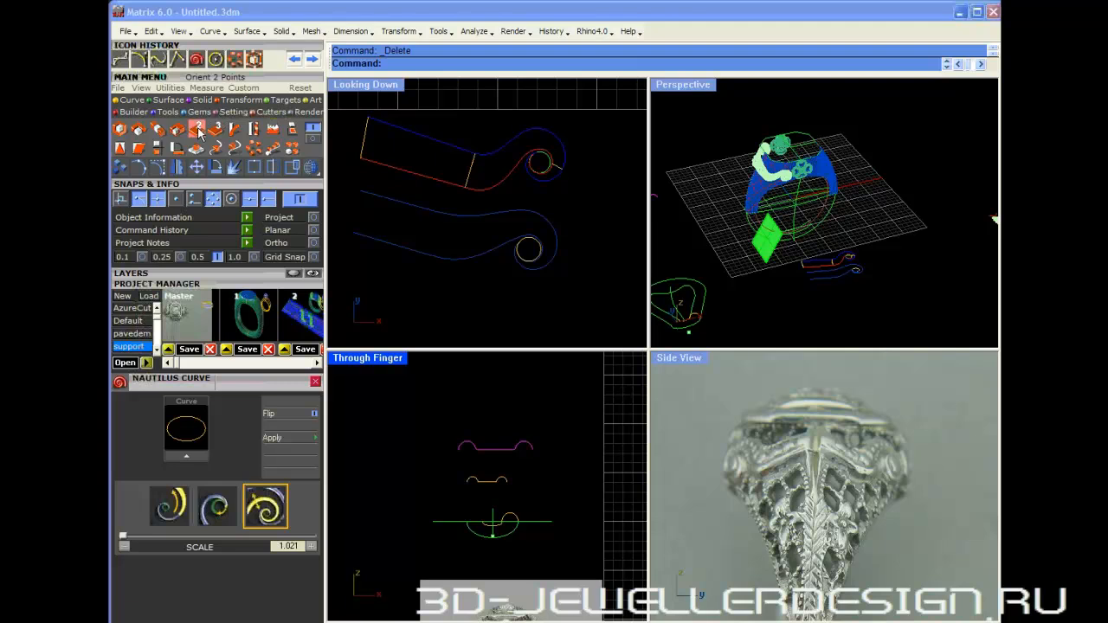
left_click(197, 129)
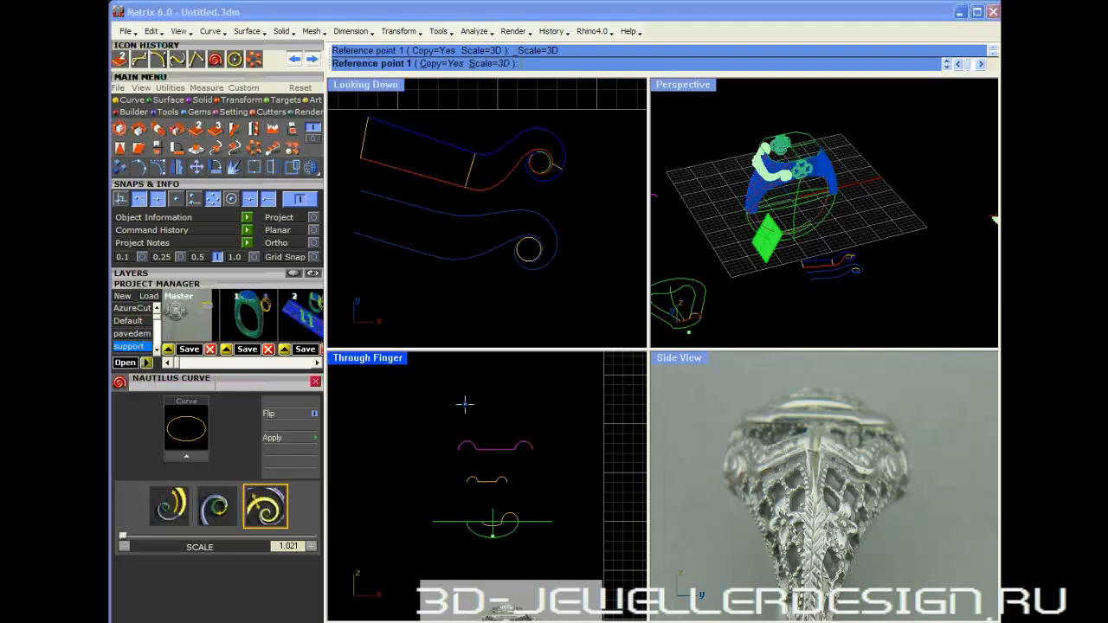
left_click(459, 449)
left_click(531, 450)
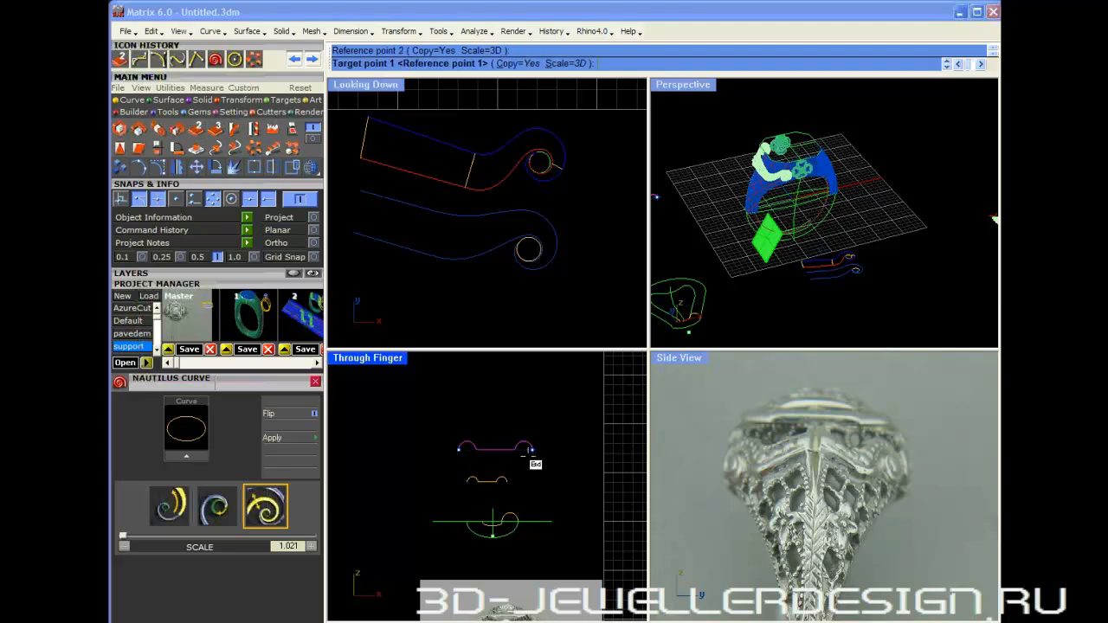
right_click_drag(825, 284, 805, 271)
scroll(917, 277, "up", 3)
scroll(912, 263, "up", 5)
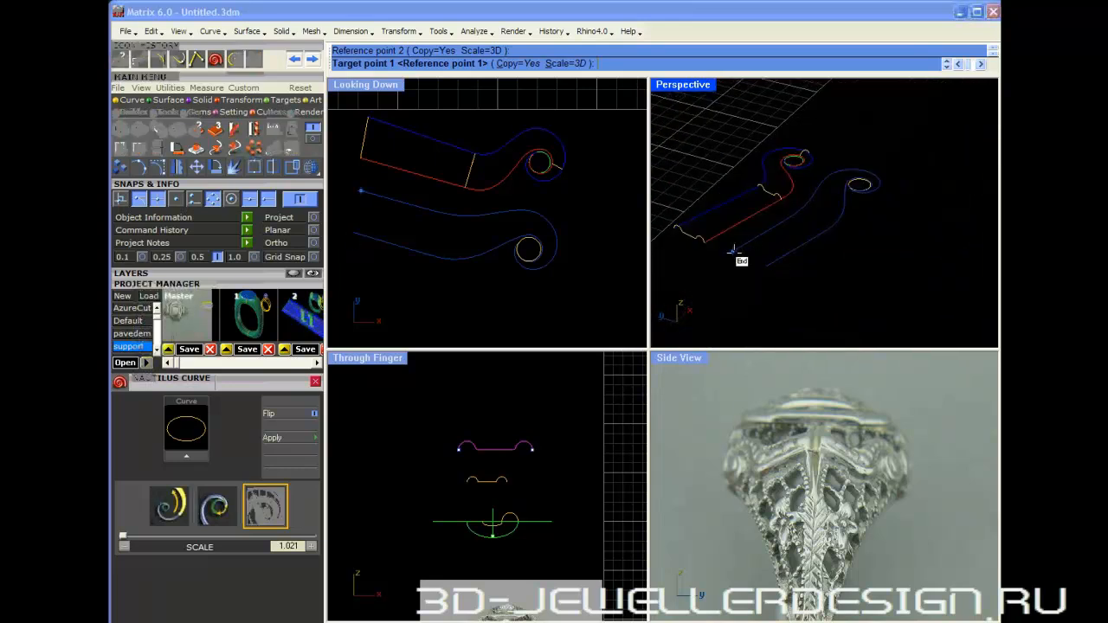
left_click(736, 254)
- Place a second scaled copy of the profile across the lower scroll's rails where they begin to bend, snapping onto the curves
scroll(817, 222, "up", 5)
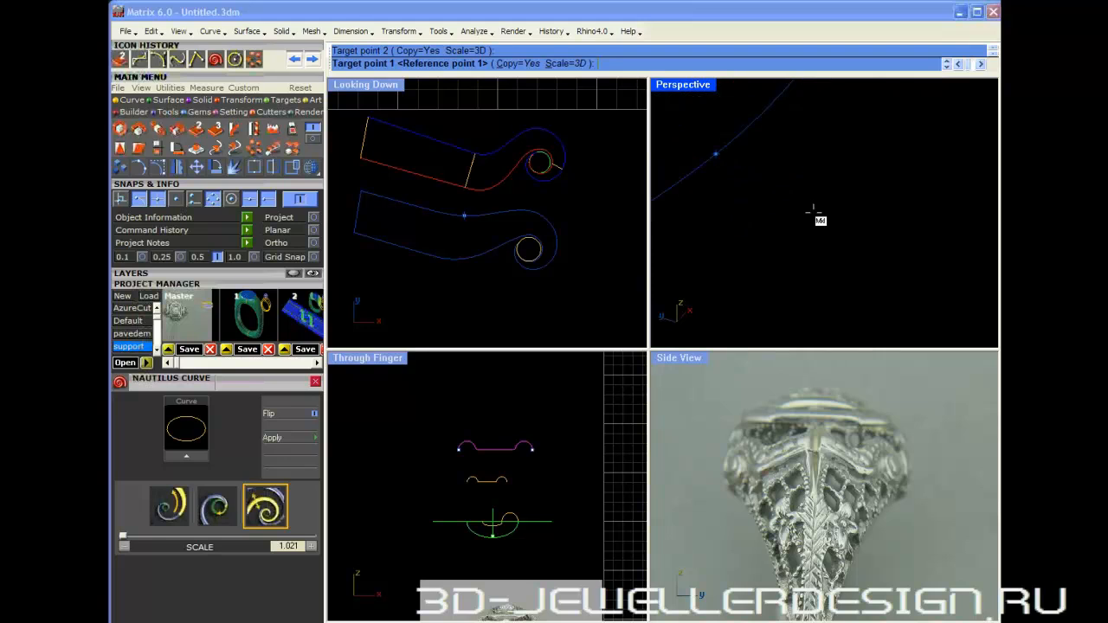
scroll(799, 195, "down", 3)
left_click(786, 184)
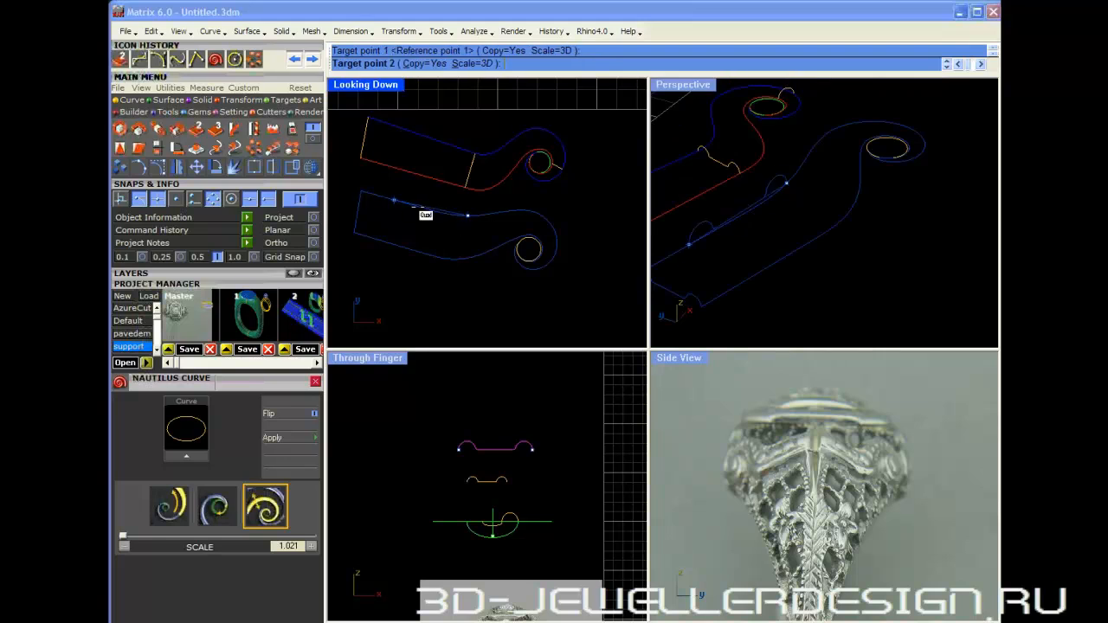
left_click(122, 201)
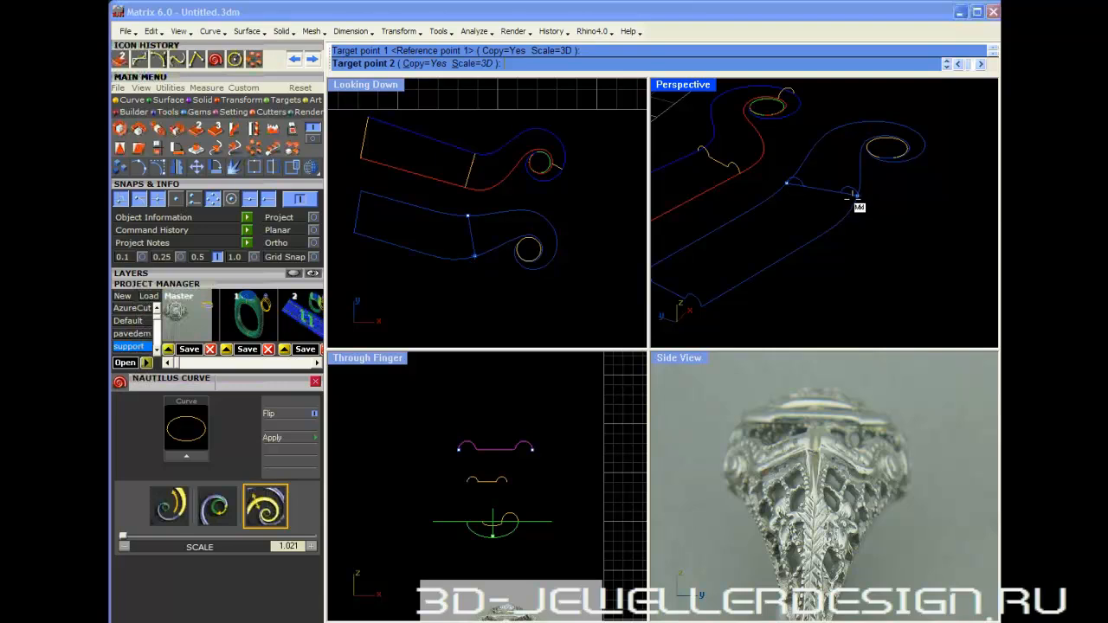
scroll(852, 198, "up", 5)
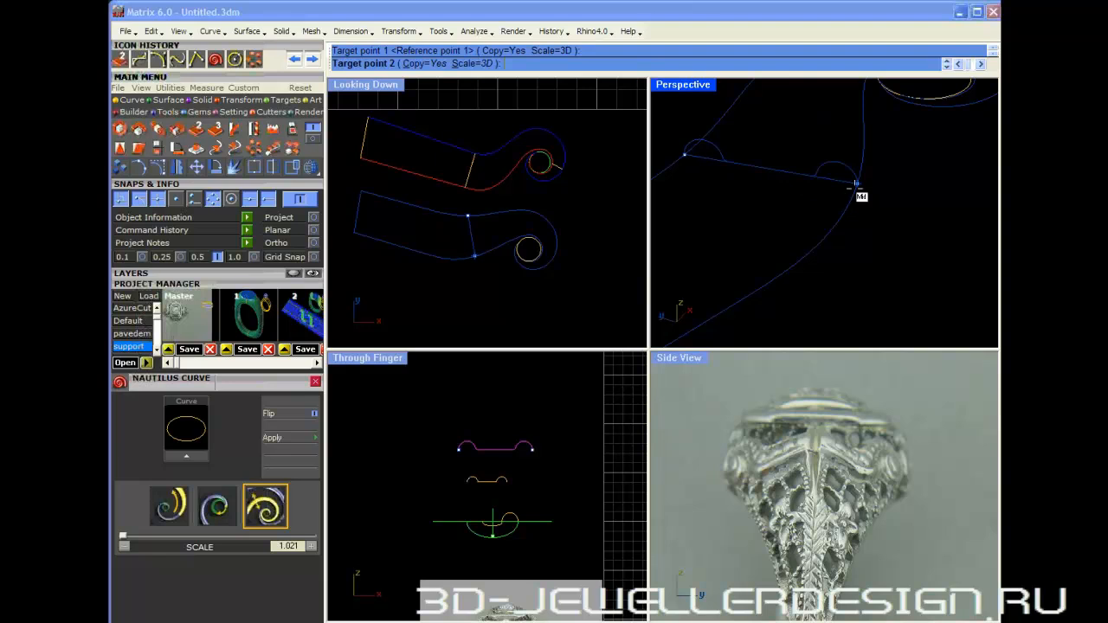
left_click(858, 165)
scroll(814, 199, "down", 5)
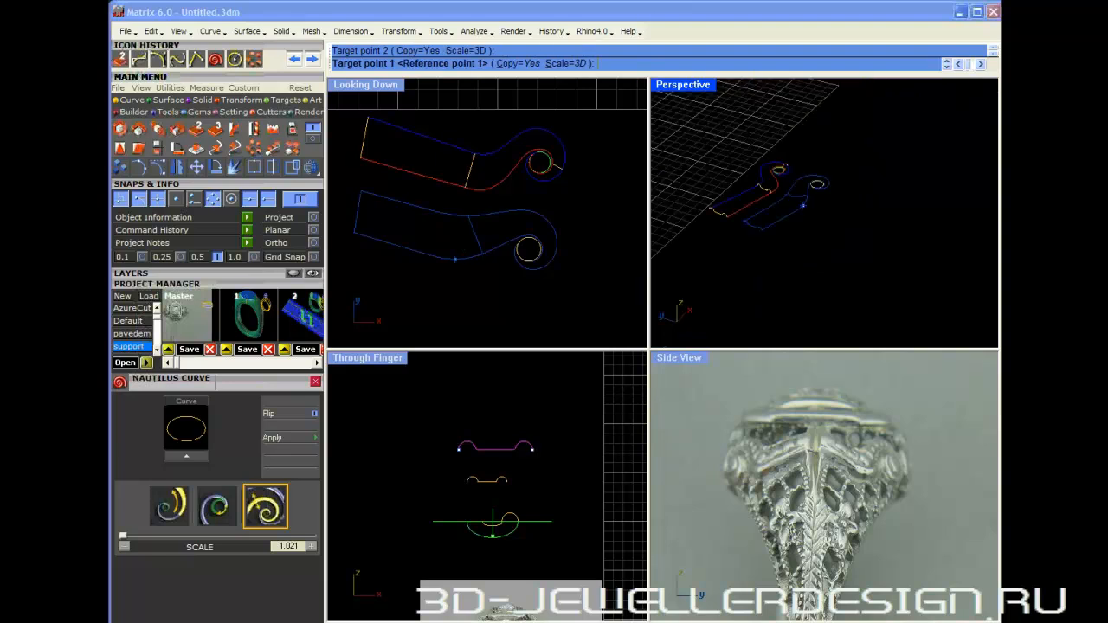
scroll(771, 247, "up", 3)
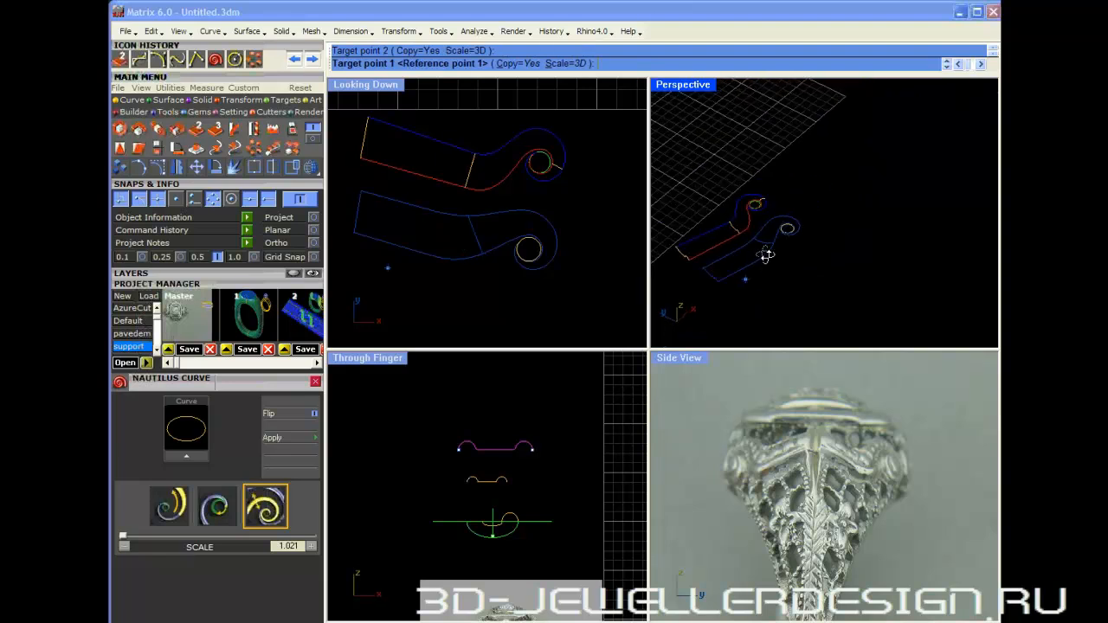
right_click(806, 229)
key("Escape")
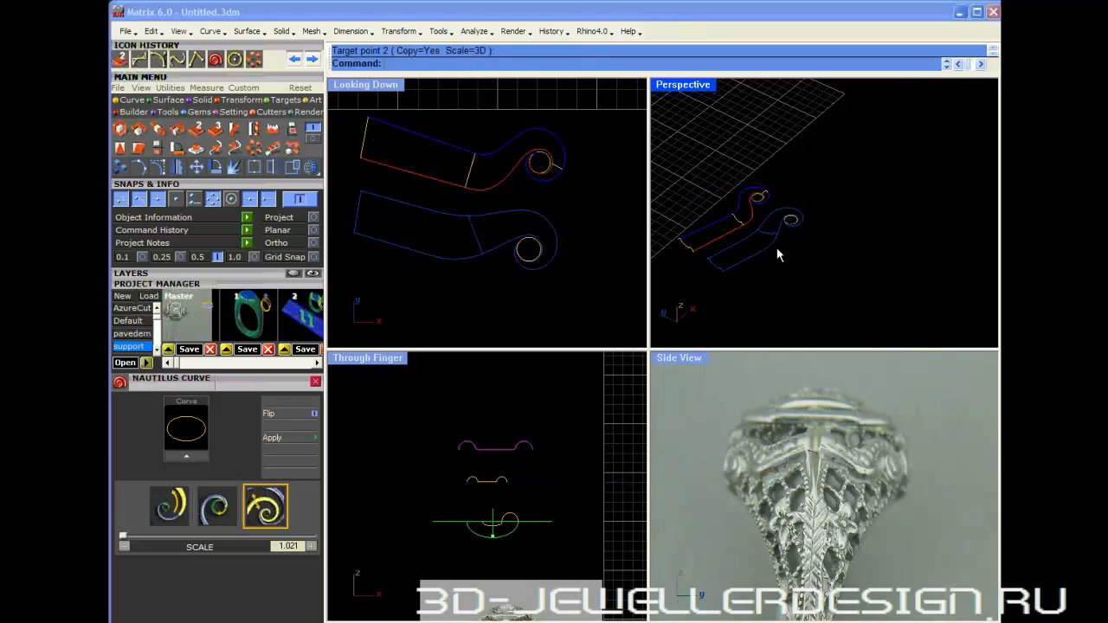
- Move the lower scroll's rail curves and both profile copies to the Creation layer
left_click(769, 233)
left_click(742, 269)
left_click(712, 271)
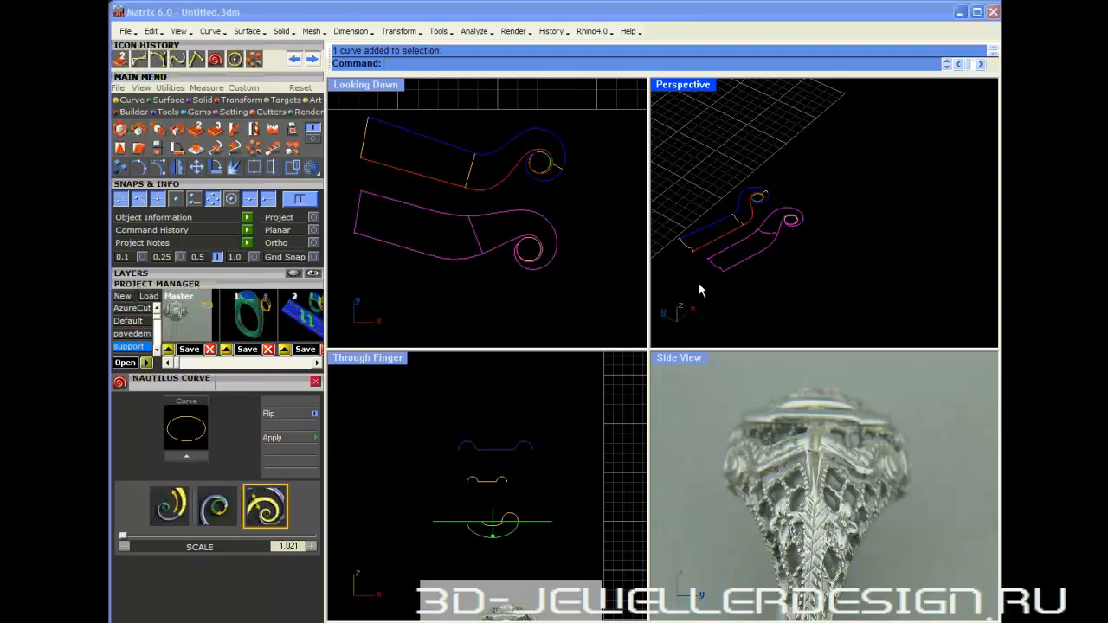
left_click(170, 275)
left_click(238, 382)
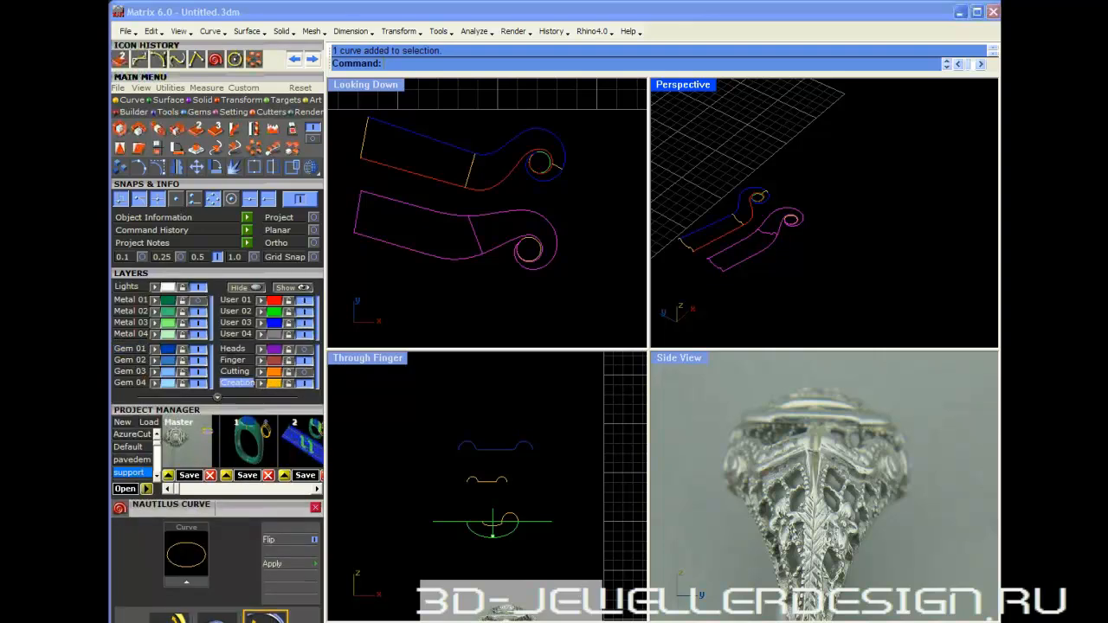
- Draw an upright arc by start, end and direction between the inner and outer rails at the lower scroll's spiral end
right_click_drag(778, 284, 829, 216)
scroll(848, 208, "up", 4)
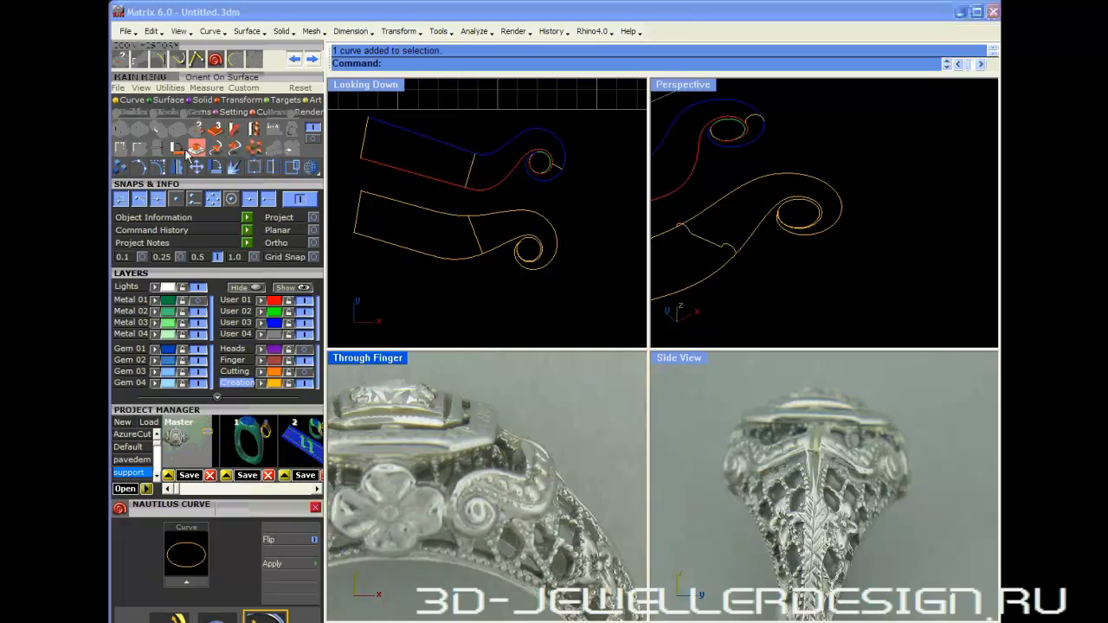
left_click(130, 100)
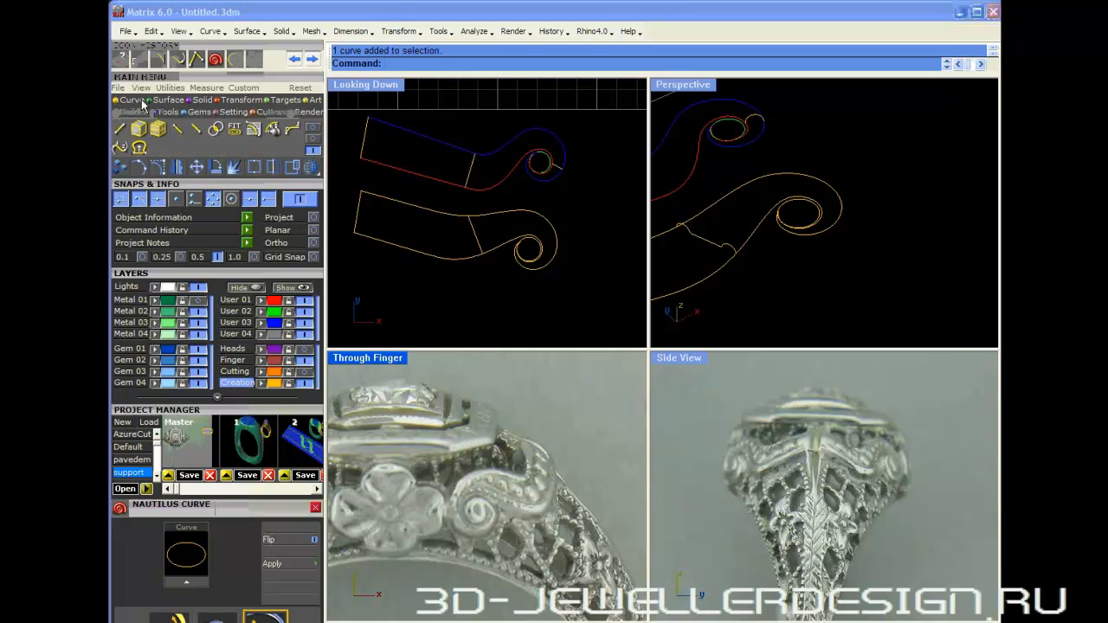
left_click(313, 128)
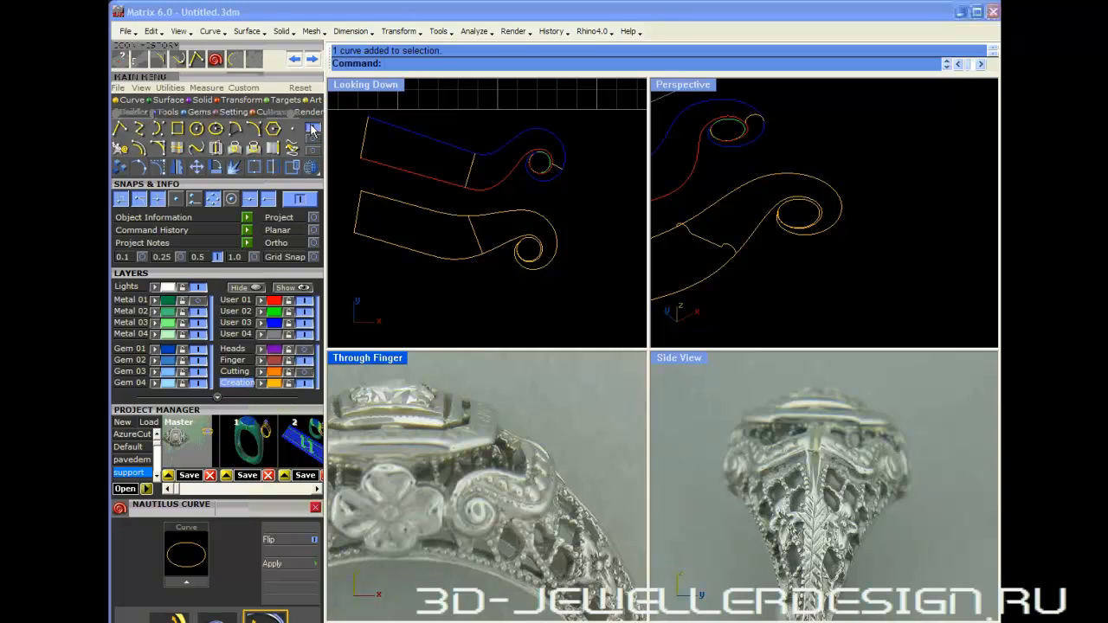
left_click(254, 131)
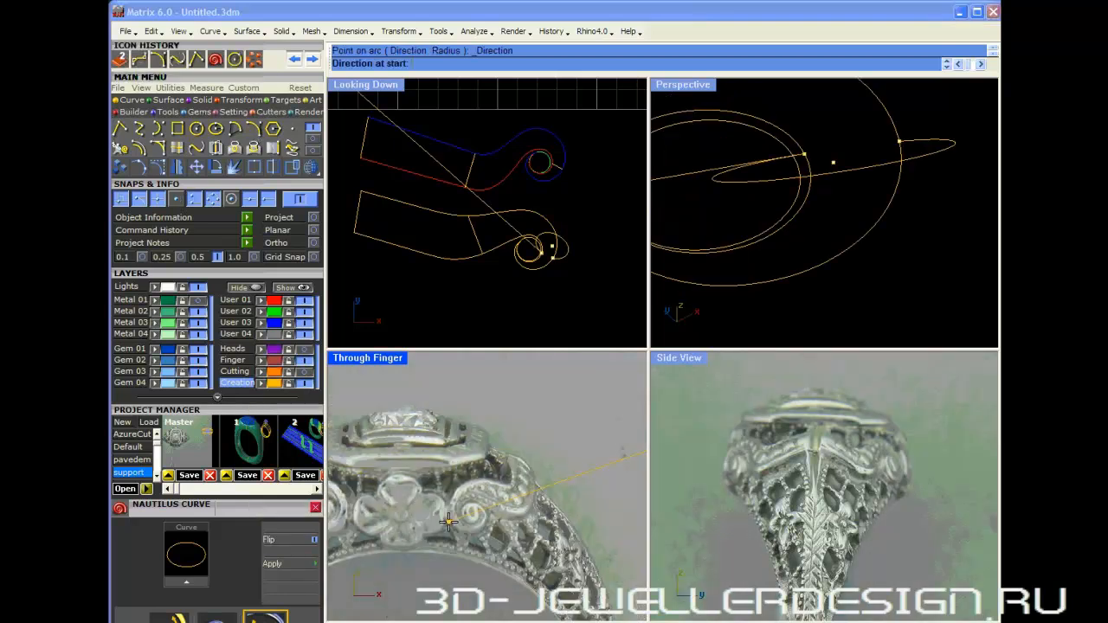
scroll(520, 493, "down", 10)
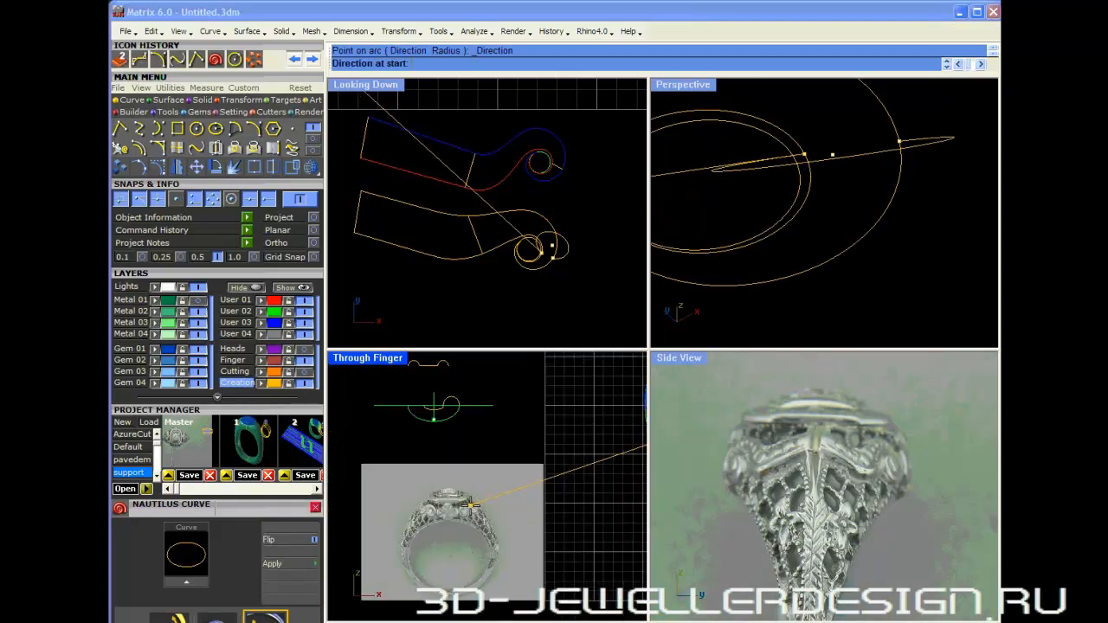
right_click_drag(606, 454, 507, 486)
scroll(511, 492, "up", 6)
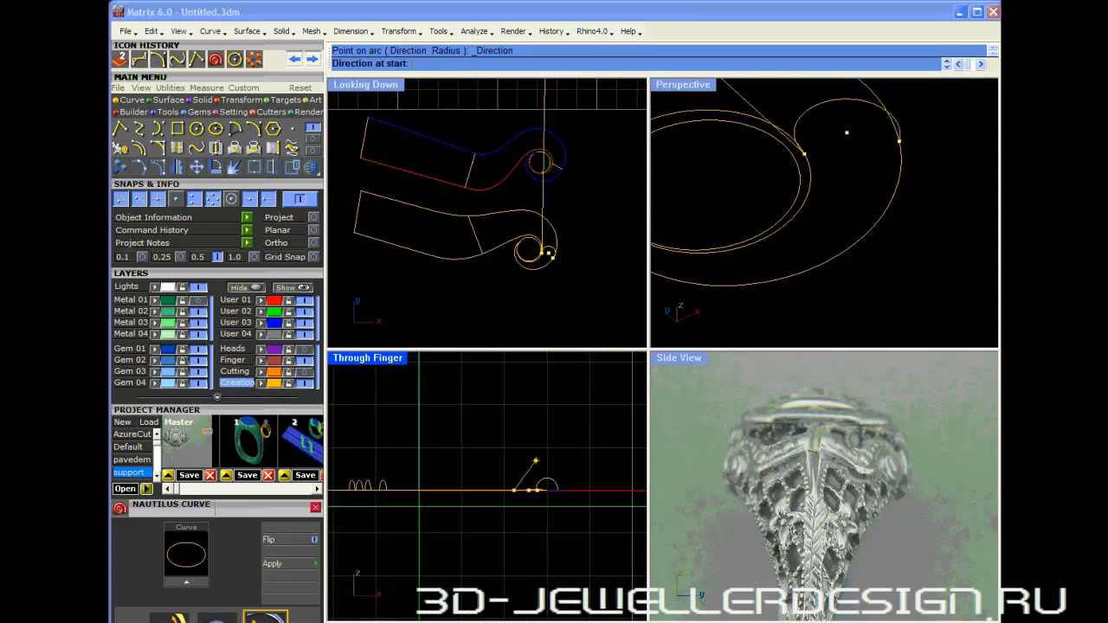
left_click(530, 440)
scroll(821, 227, "down", 10)
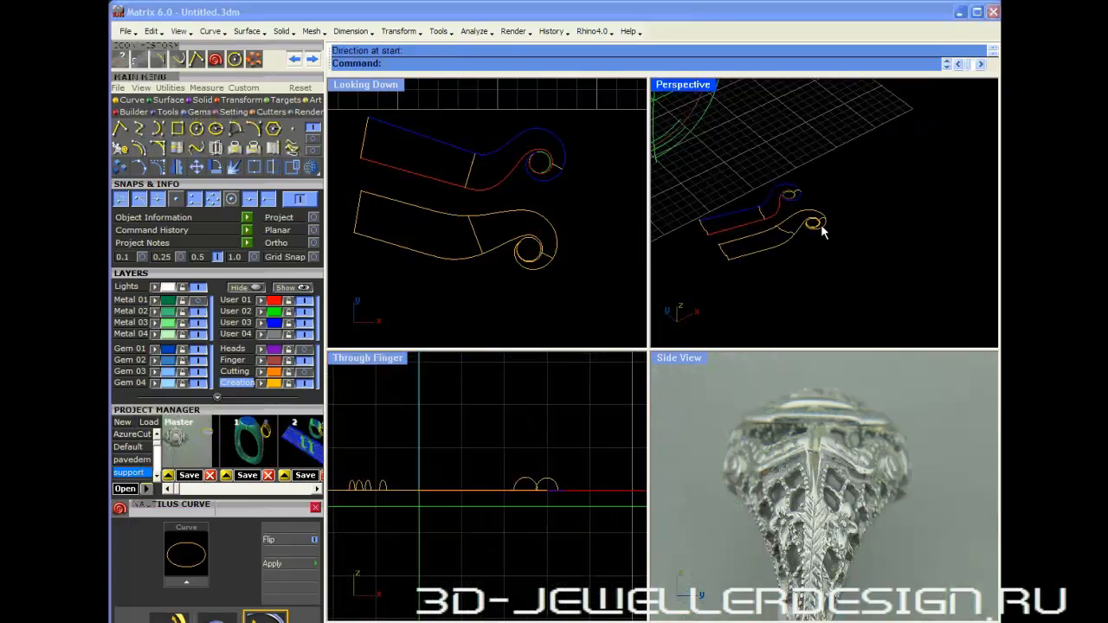
- Make Metal 02 the current layer and bring up the surface creation tools
scroll(822, 230, "up", 5)
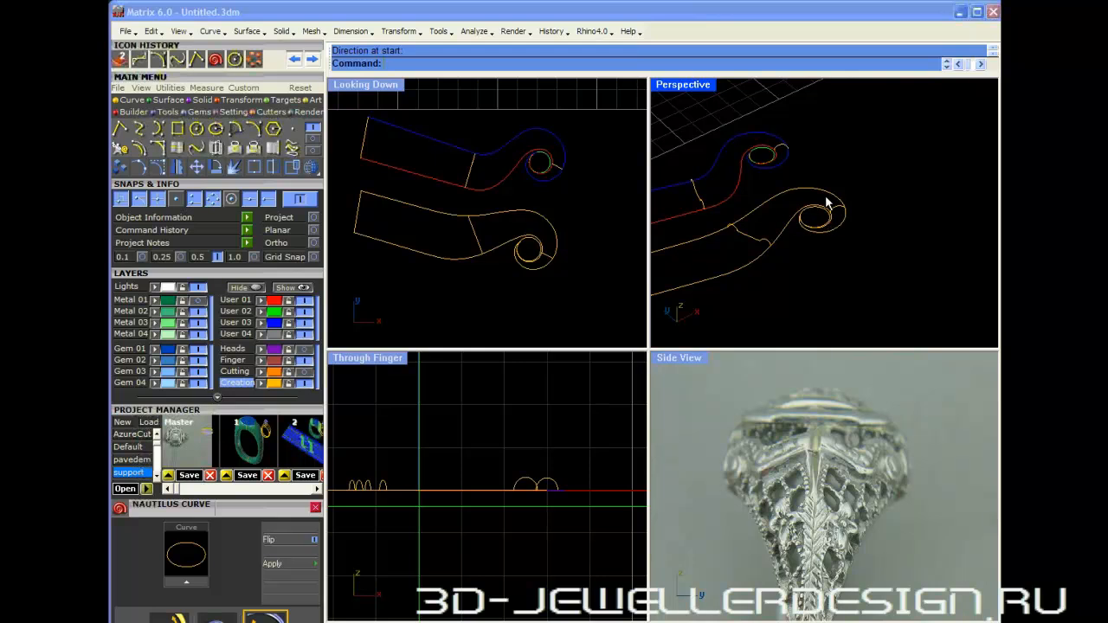
right_click_drag(844, 218, 870, 208)
right_click_drag(794, 213, 811, 204, "shift")
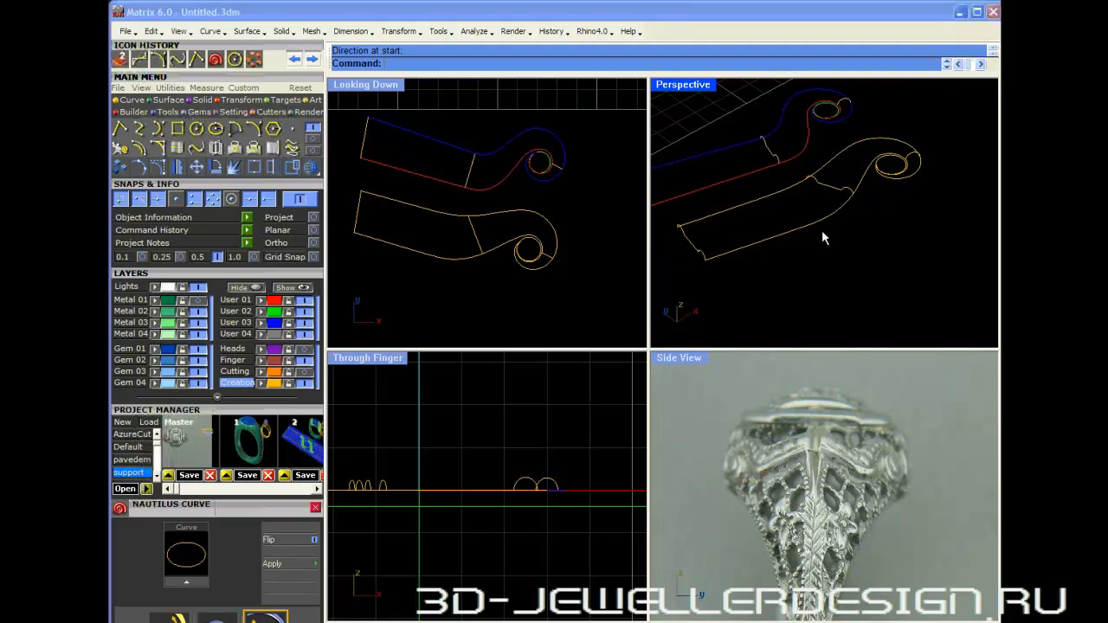
left_click(170, 314)
left_click(169, 99)
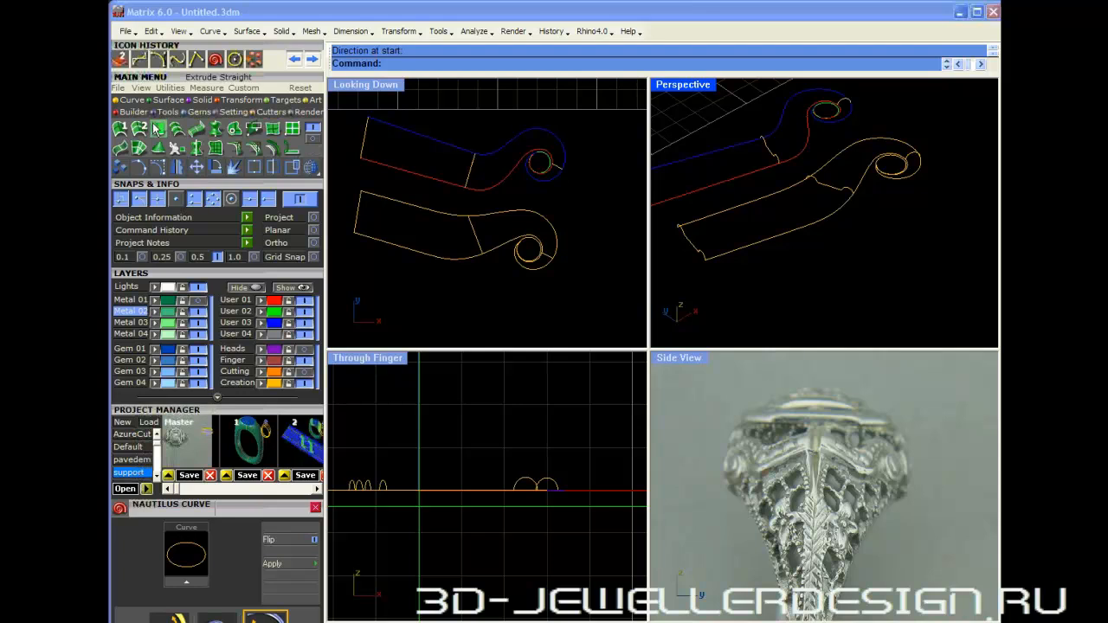
- Try a two-rail sweep along the lower scroll's rails using only the straight-end profile and the spiral-end arc as cross sections
left_click(156, 128)
left_click(765, 195)
left_click(780, 229)
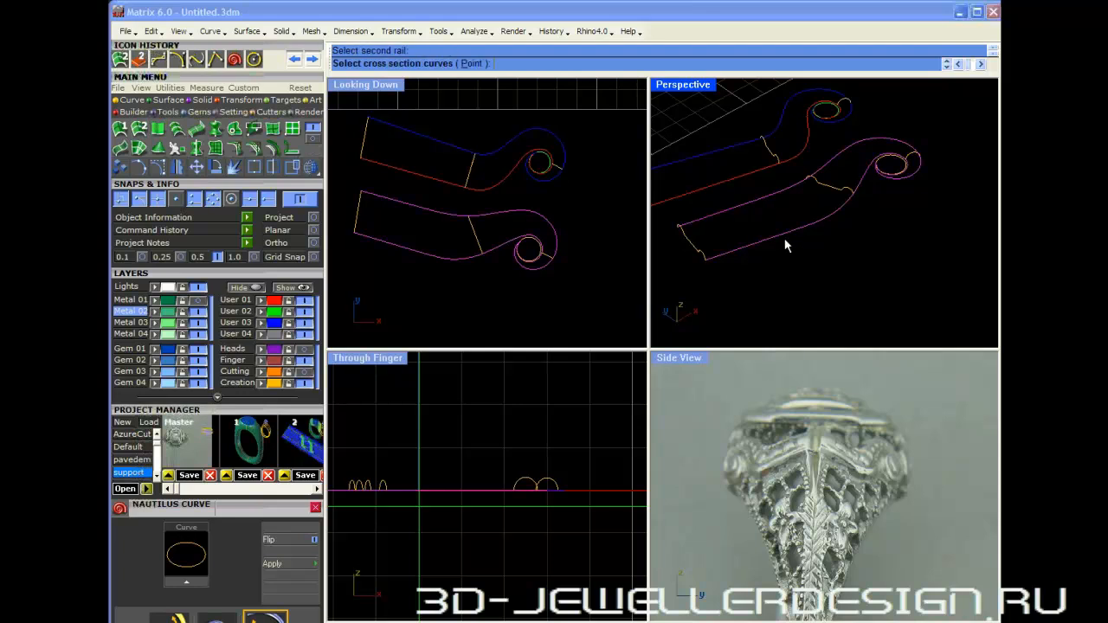
left_click(704, 258)
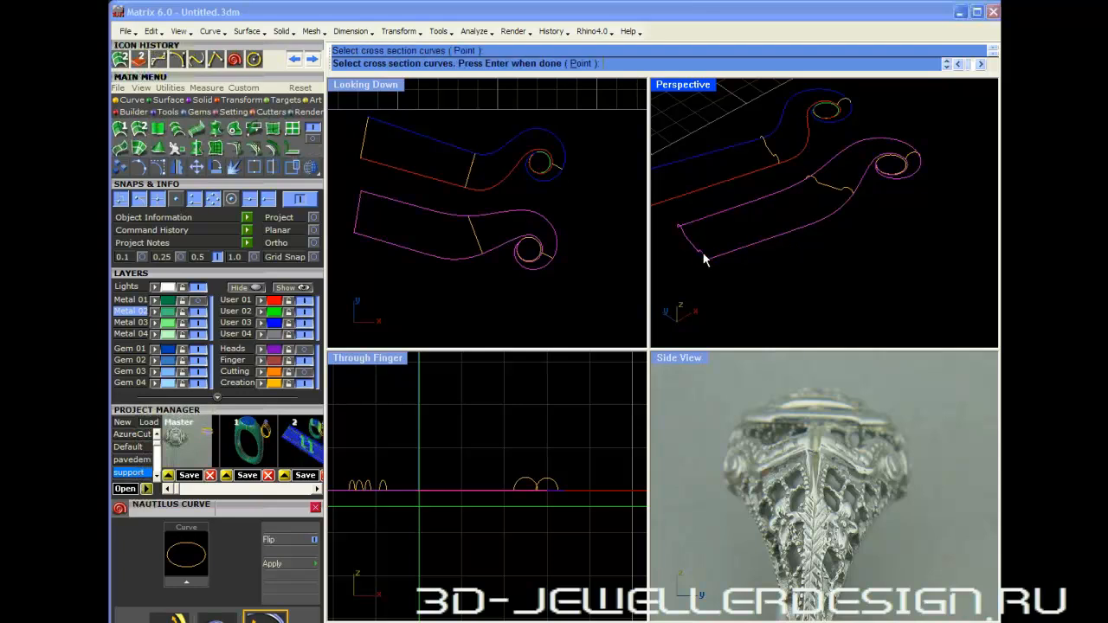
left_click(909, 161)
key("Return")
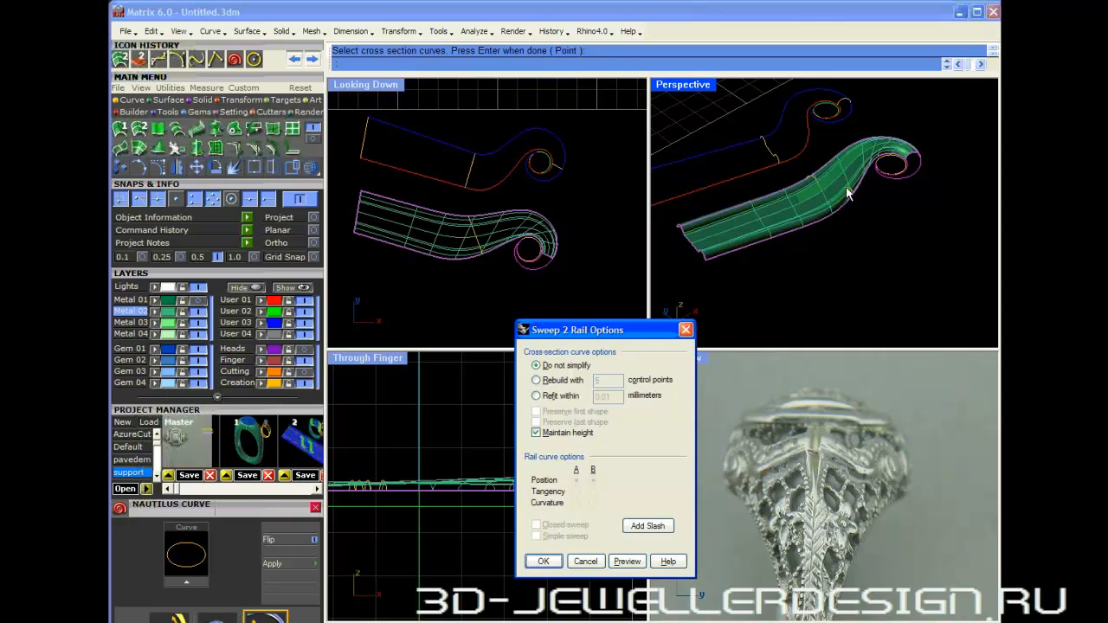
scroll(829, 217, "up", 5)
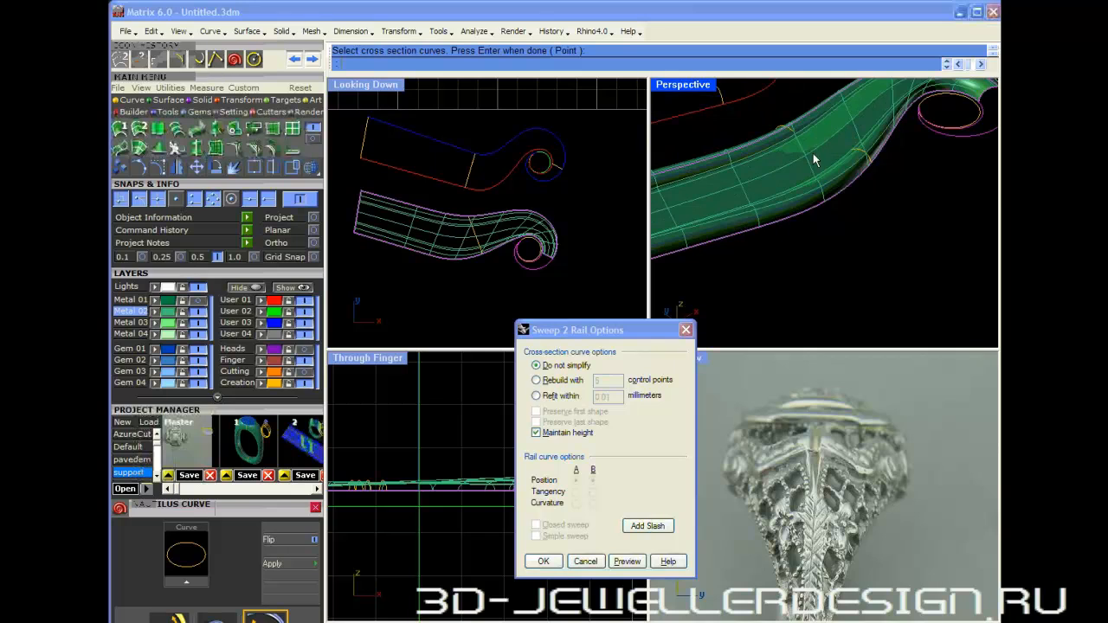
scroll(866, 140, "down", 1)
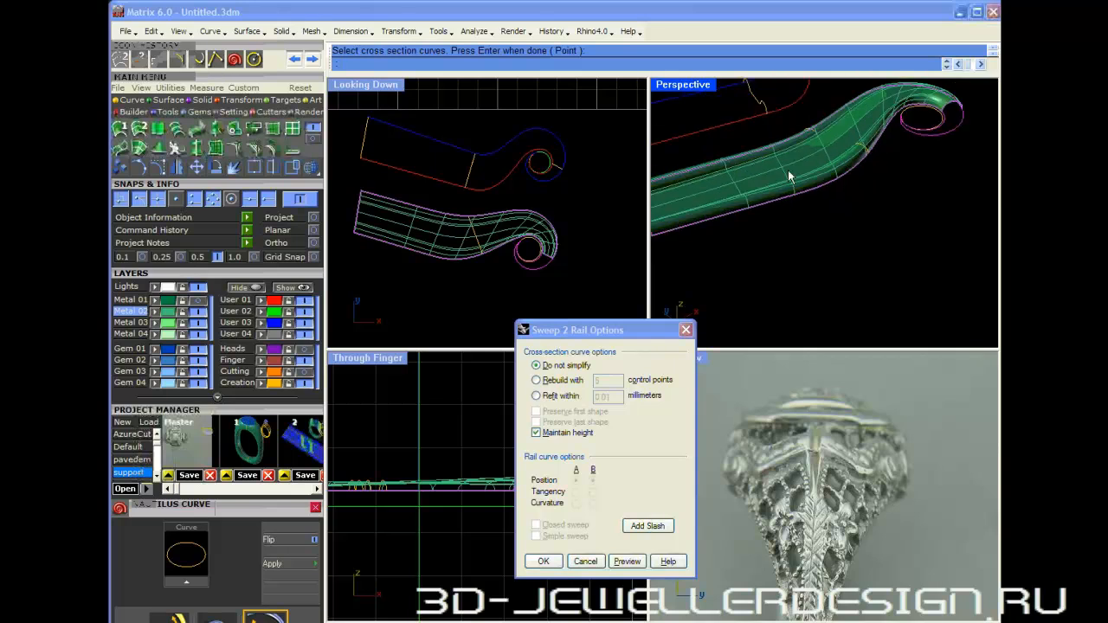
left_click(585, 562)
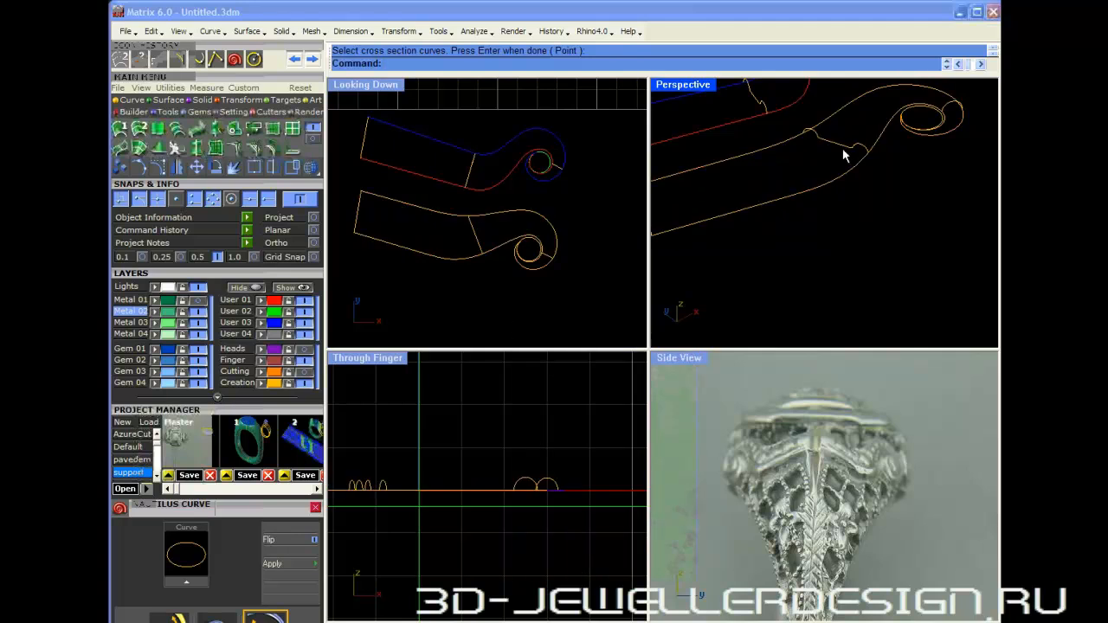
- Preview a two-rail sweep of the lower scroll with the bend profile added to the two end cross sections, and cancel it
left_click(139, 130)
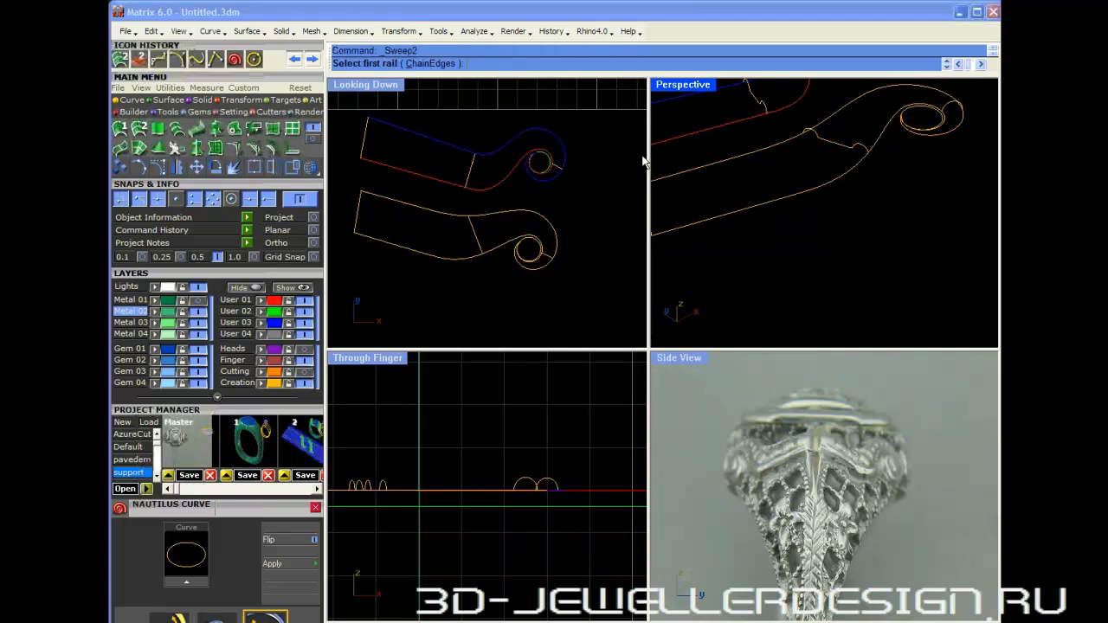
left_click(743, 158)
left_click(767, 202)
right_click_drag(767, 200, 802, 214, "shift")
left_click(689, 249)
left_click(895, 164)
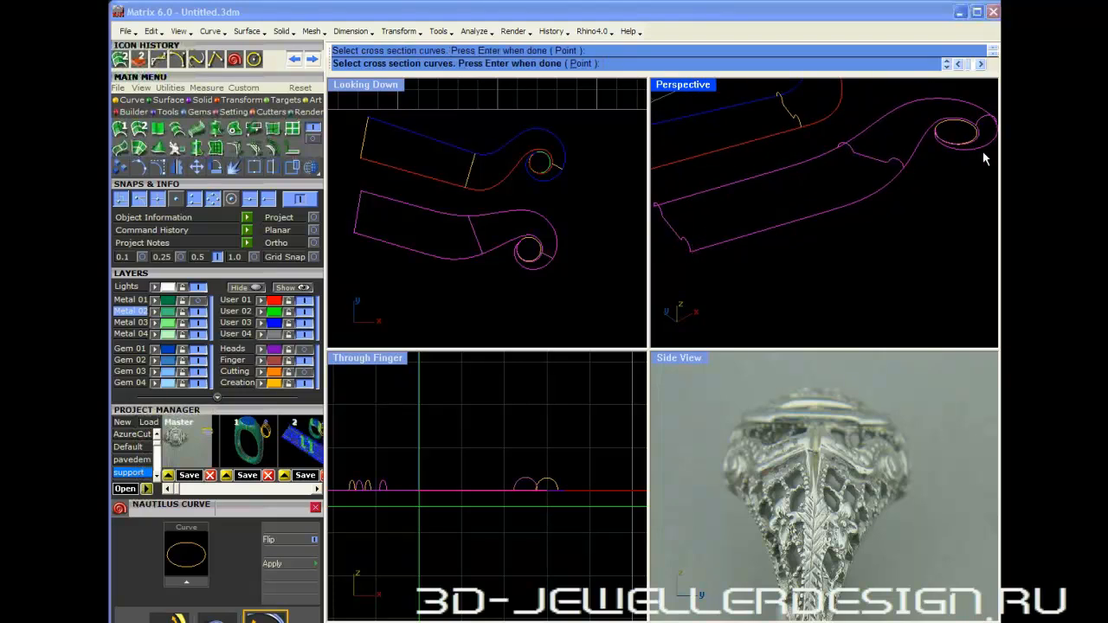
right_click(920, 167)
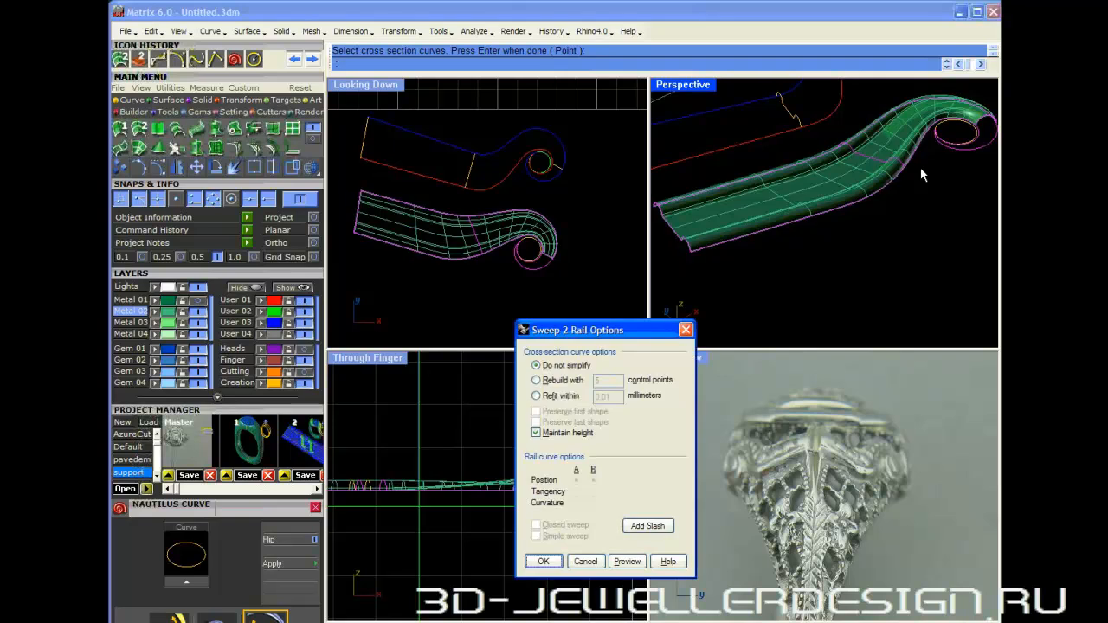
right_click_drag(921, 167, 858, 228)
right_click_drag(819, 265, 880, 165, "shift")
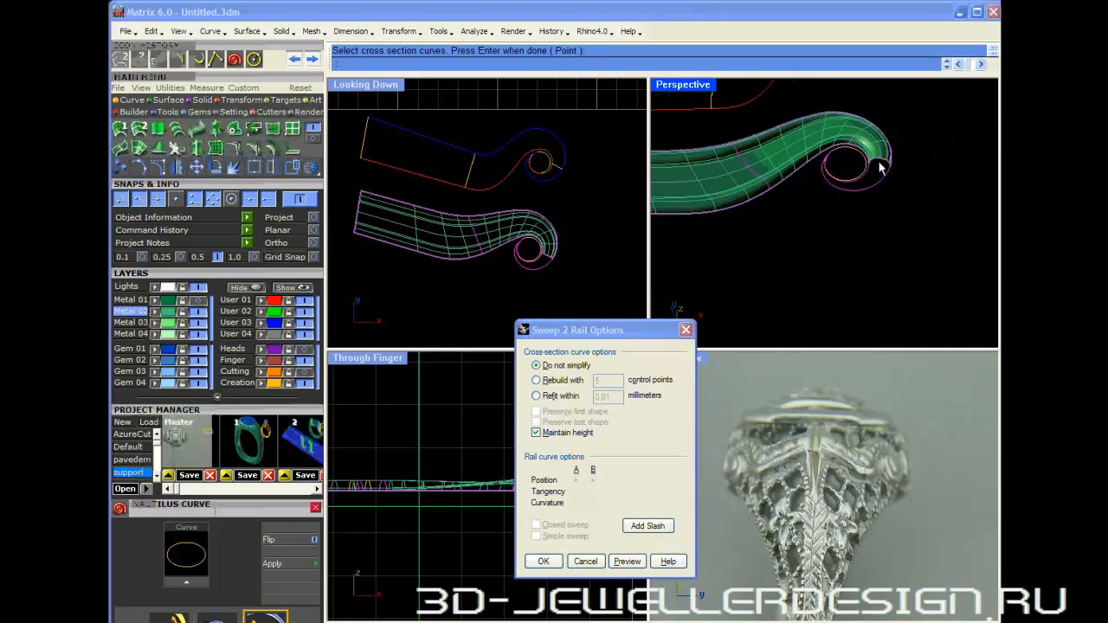
scroll(841, 190, "down", 2)
right_click_drag(772, 192, 831, 225, "shift")
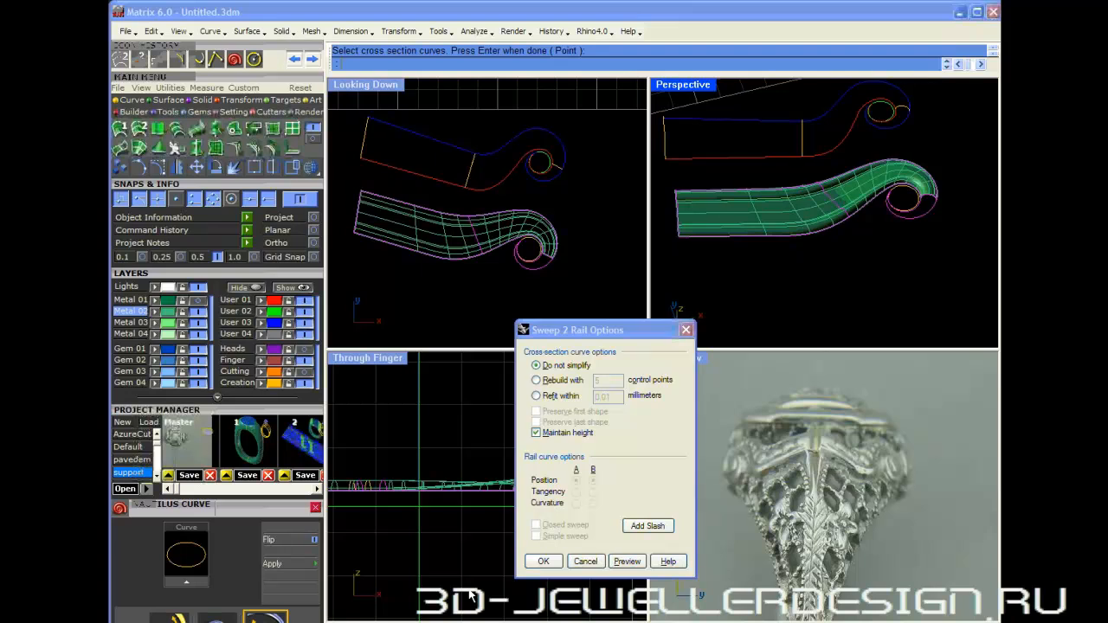
left_click(585, 561)
- Set up a two-rail sweep along the upper scroll's blue and red rails with its three cross sections, and inspect the preview
left_click(776, 122)
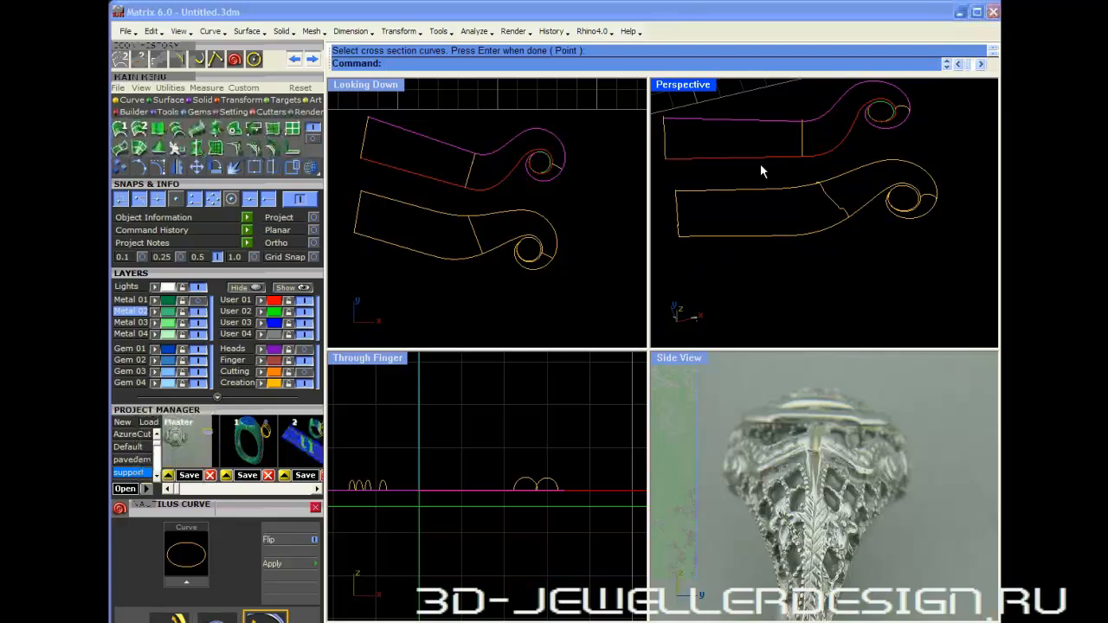
left_click(139, 129)
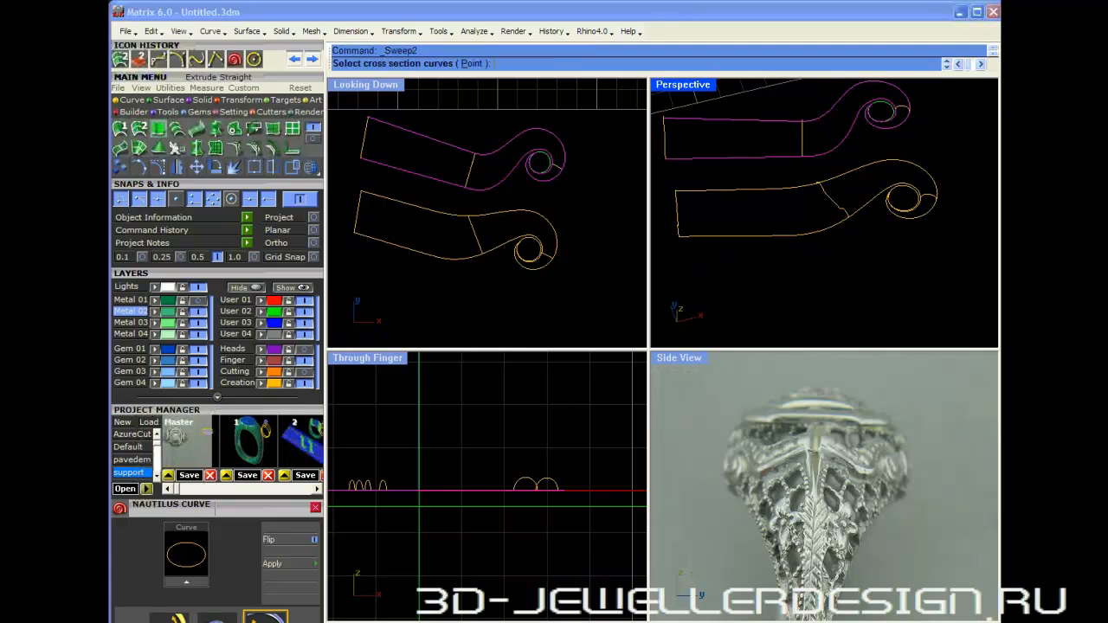
left_click(664, 139)
left_click(805, 147)
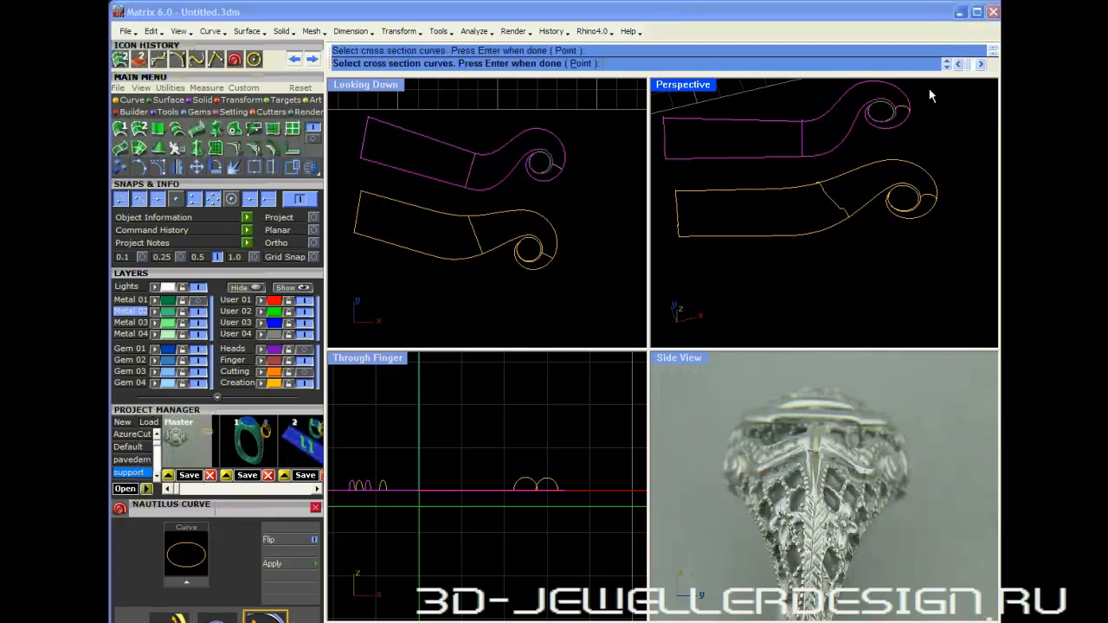
key("Return")
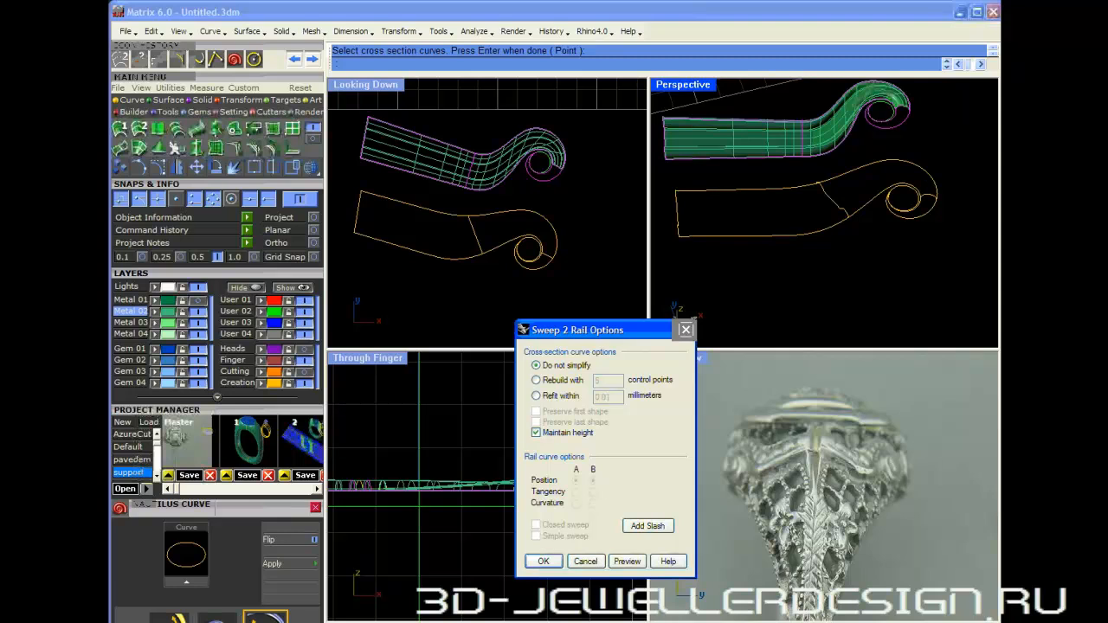
scroll(885, 138, "up", 5)
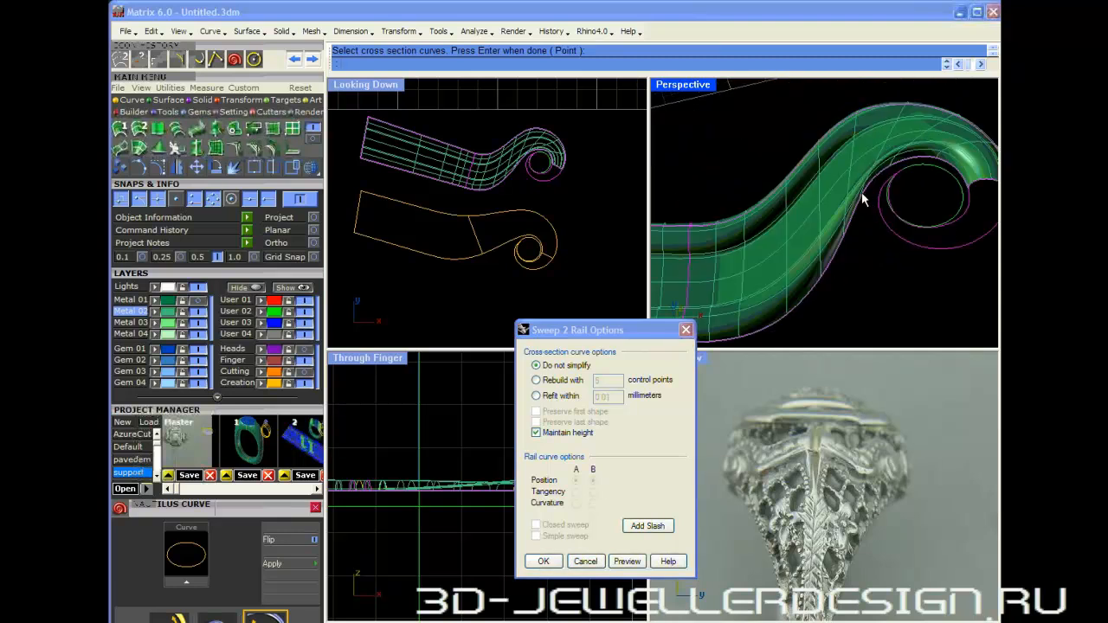
scroll(848, 224, "down", 3)
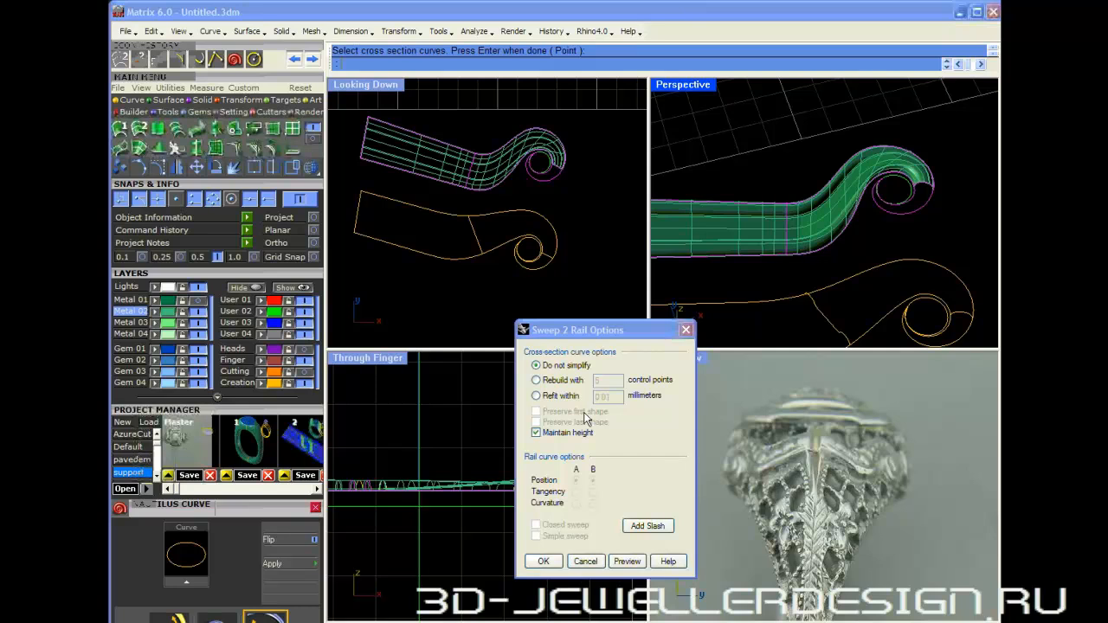
- Add four slashes between the upper scroll's rails from the bend around the spiral, and create the swept surface
left_click(647, 526)
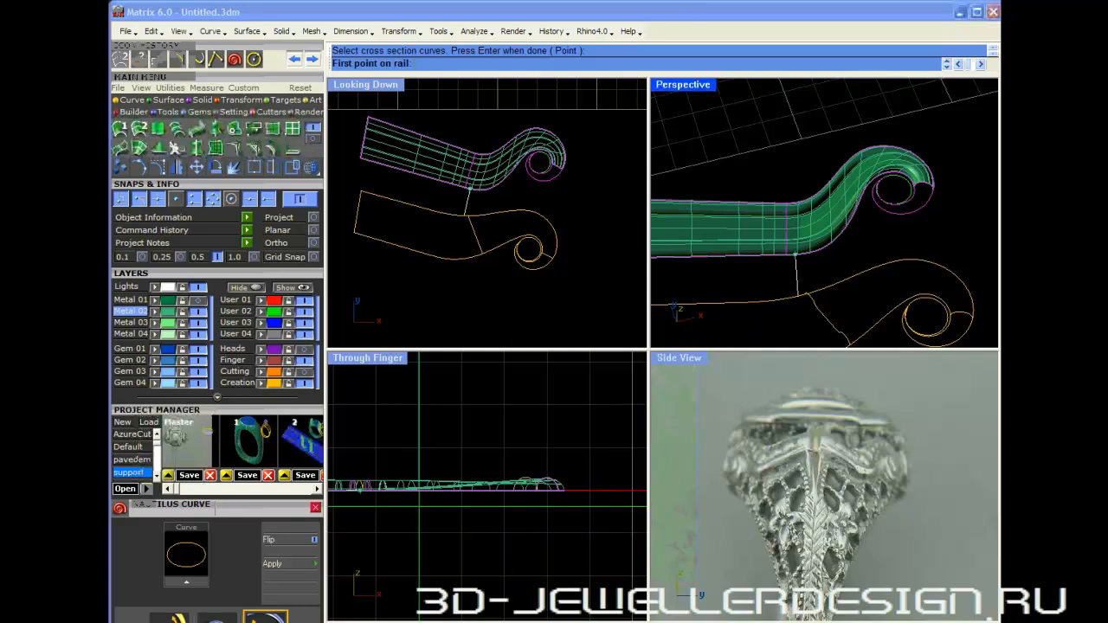
left_click(819, 245)
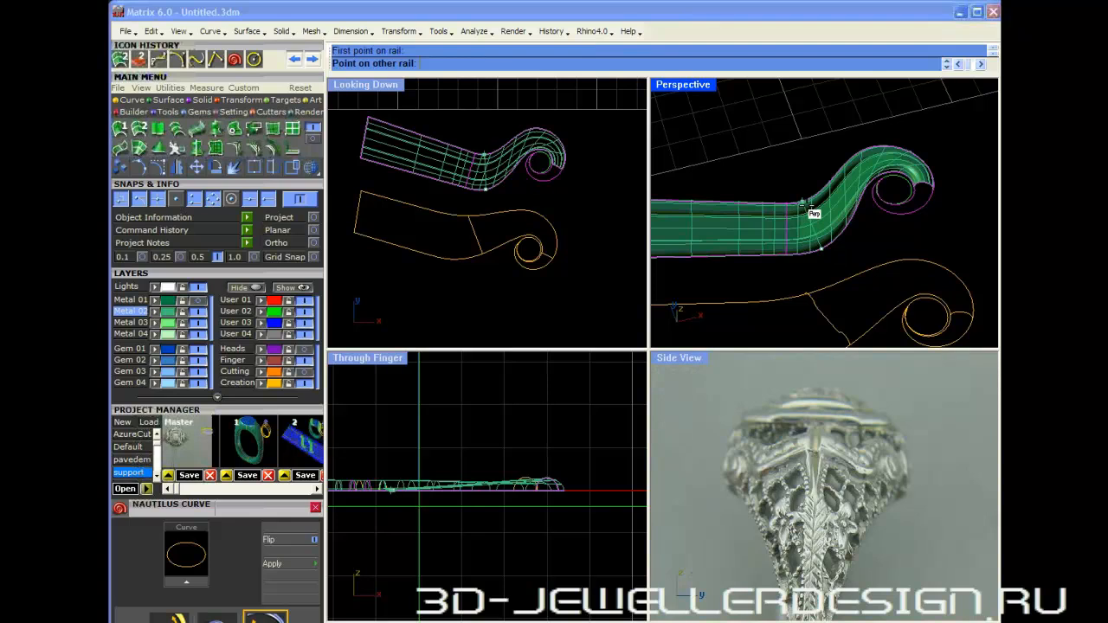
left_click(807, 207)
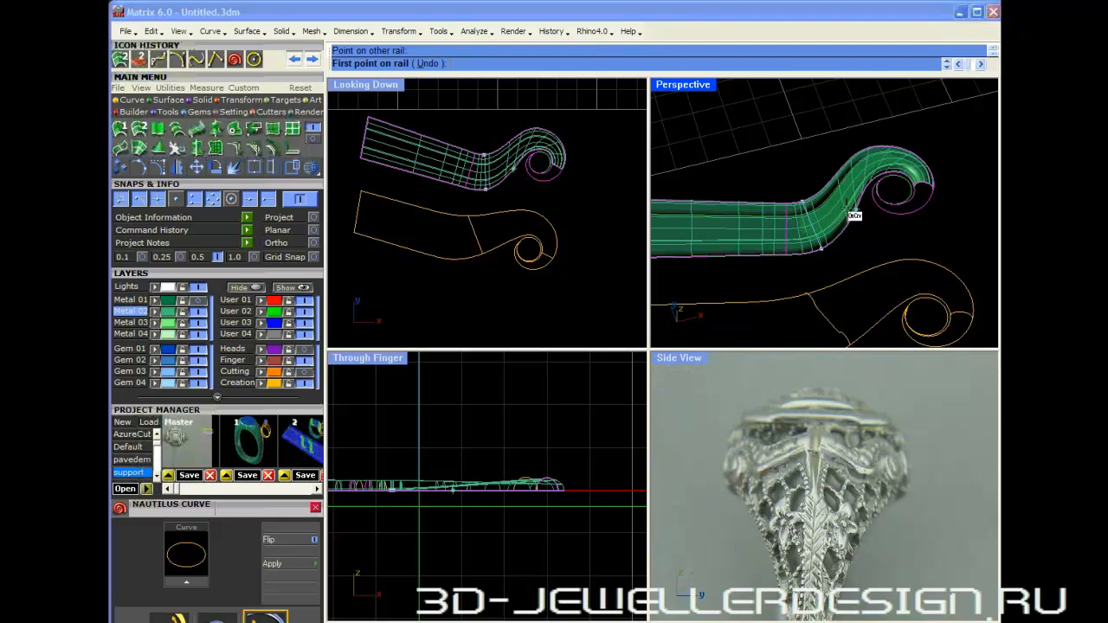
left_click(845, 192)
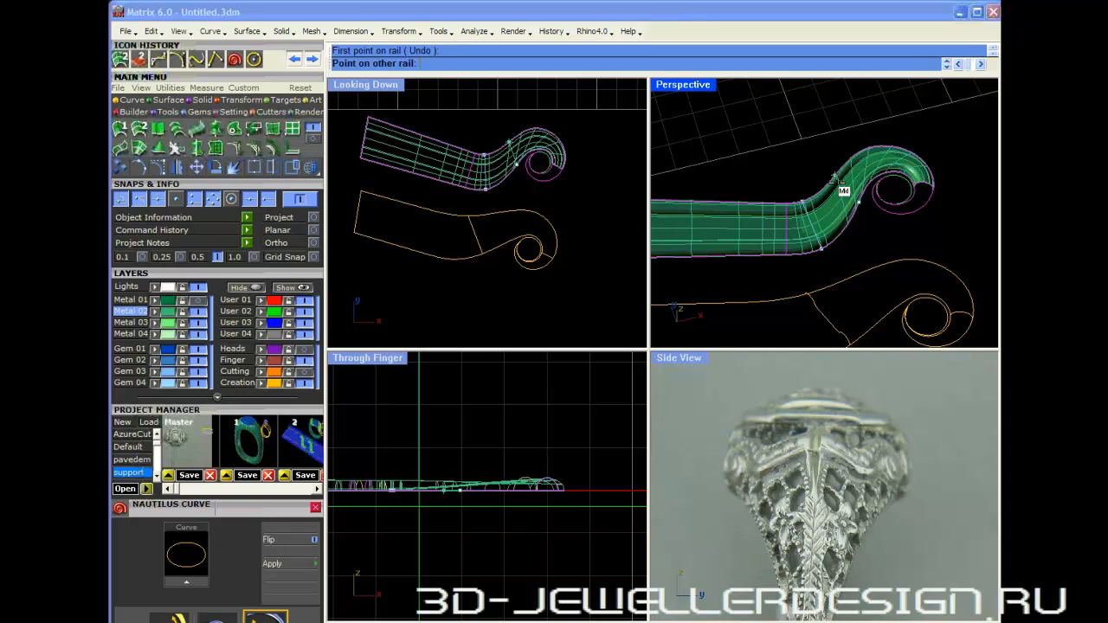
left_click(836, 180)
scroll(889, 159, "up", 1)
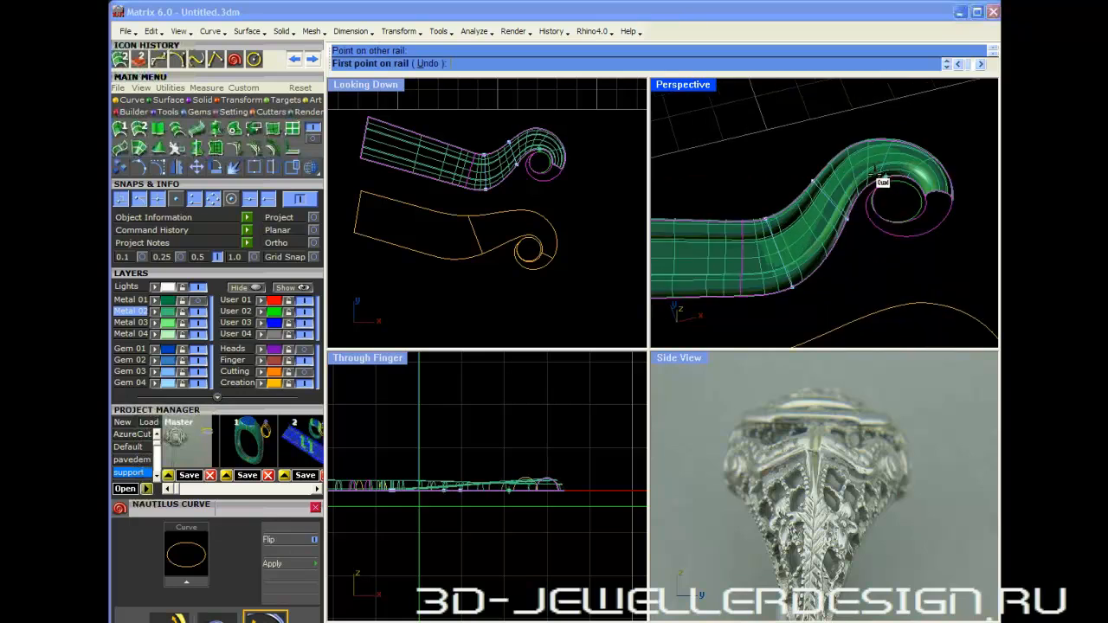
left_click(866, 143)
left_click(870, 145)
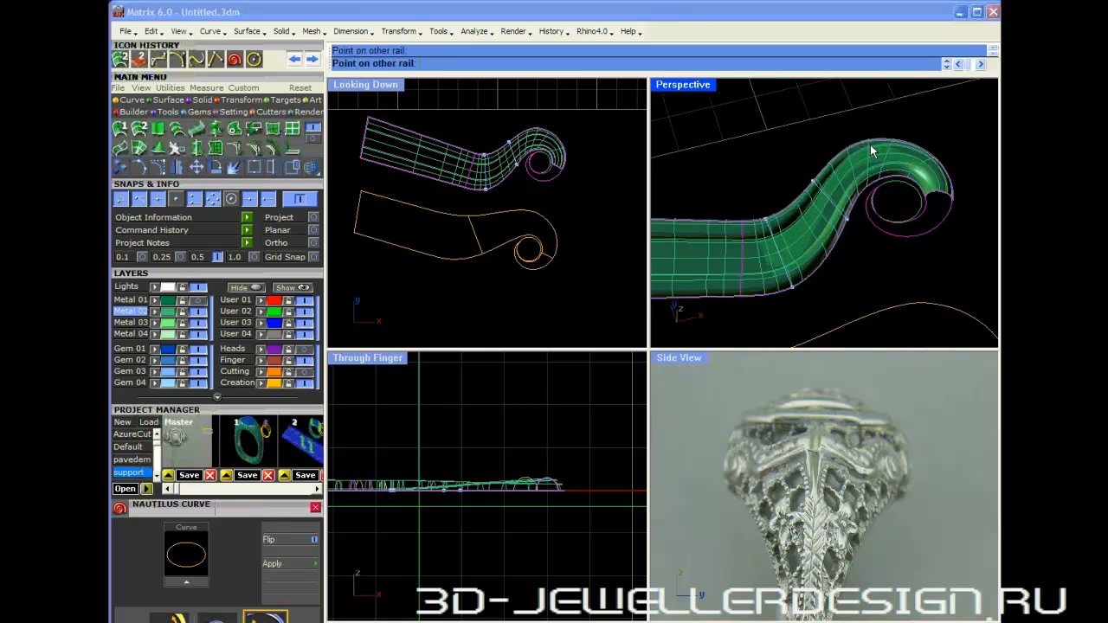
left_click(906, 173)
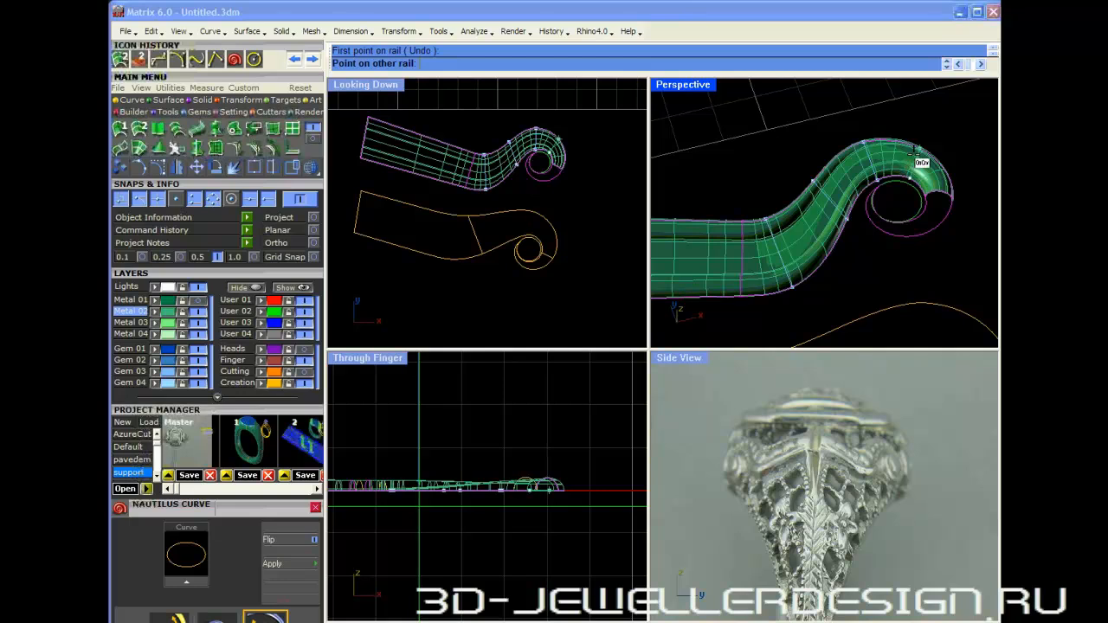
left_click(925, 174)
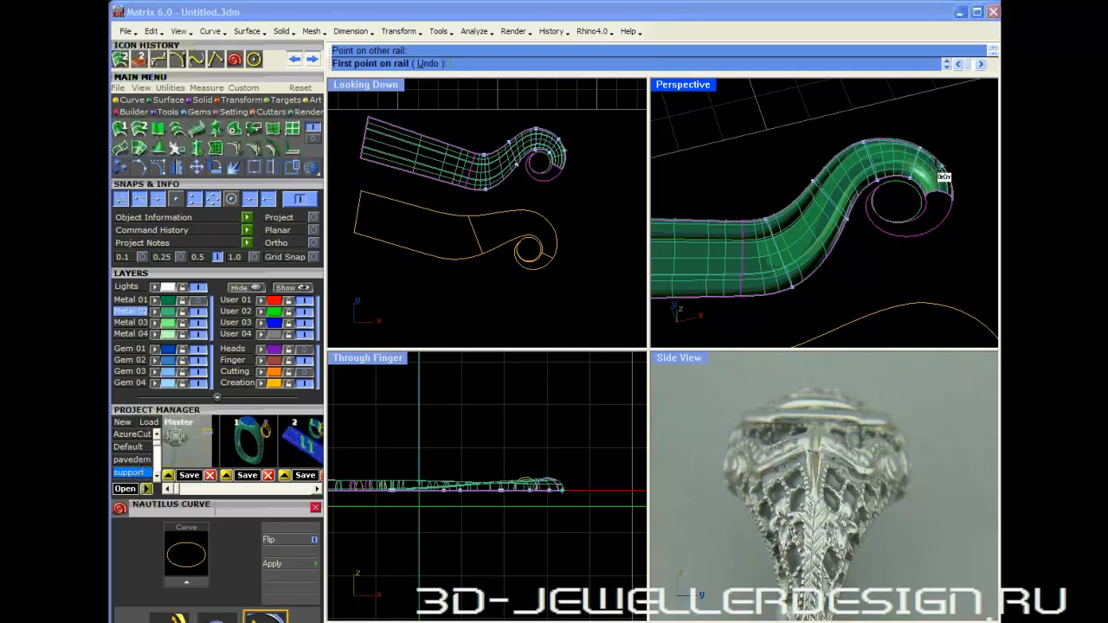
key("Return")
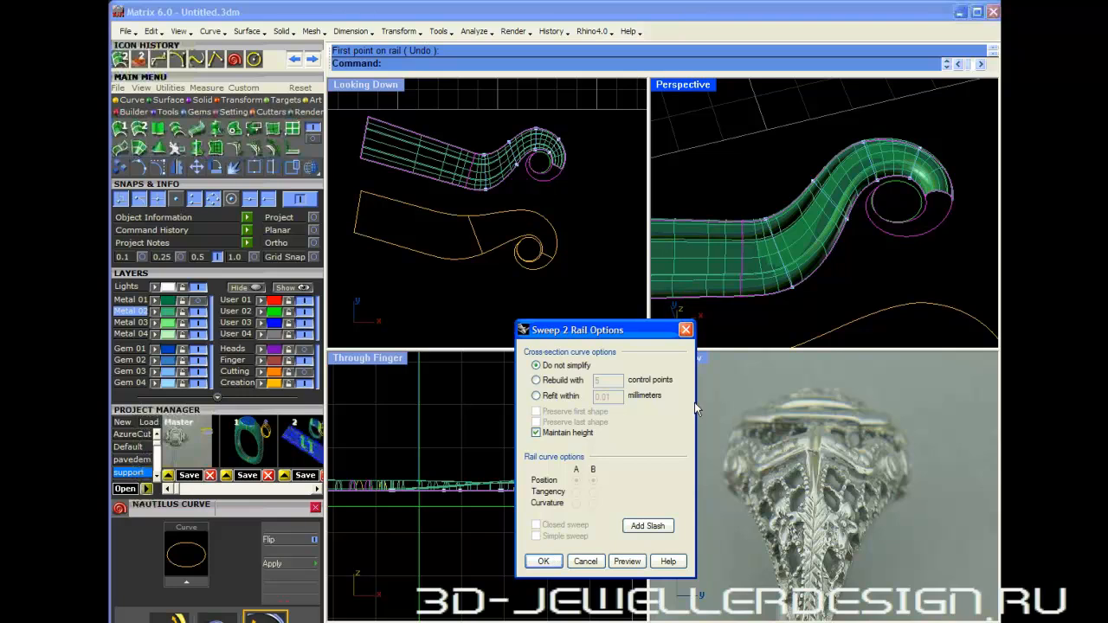
left_click(560, 564)
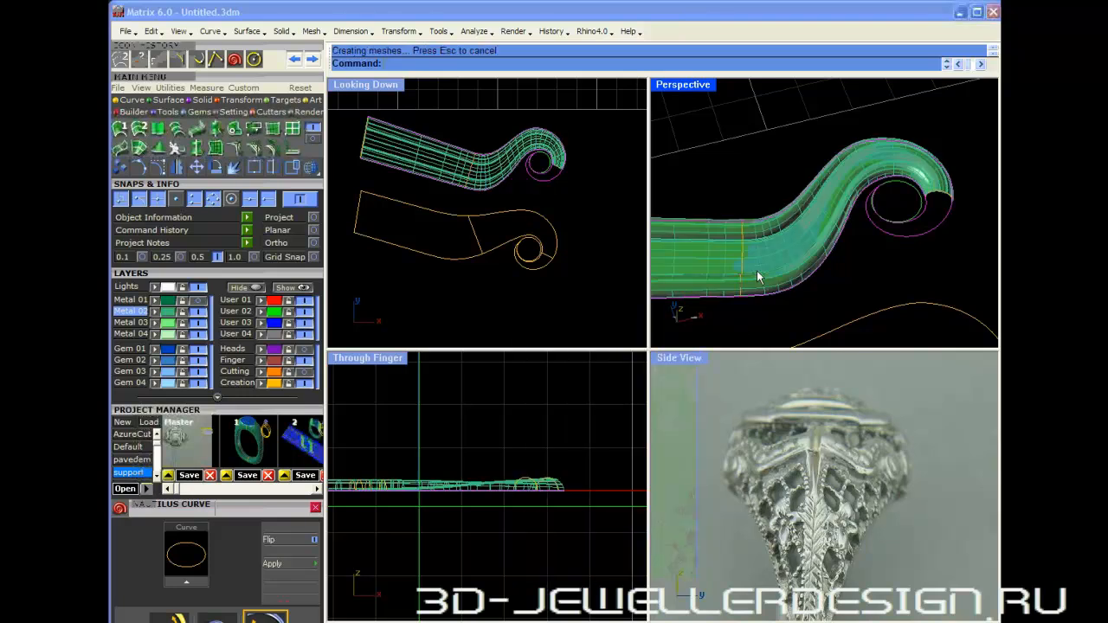
- Inspect the upper scroll's swept surface at the spiral, and delete it
scroll(761, 278, "down", 5)
right_click_drag(764, 297, 866, 220, "shift")
scroll(877, 219, "up", 12)
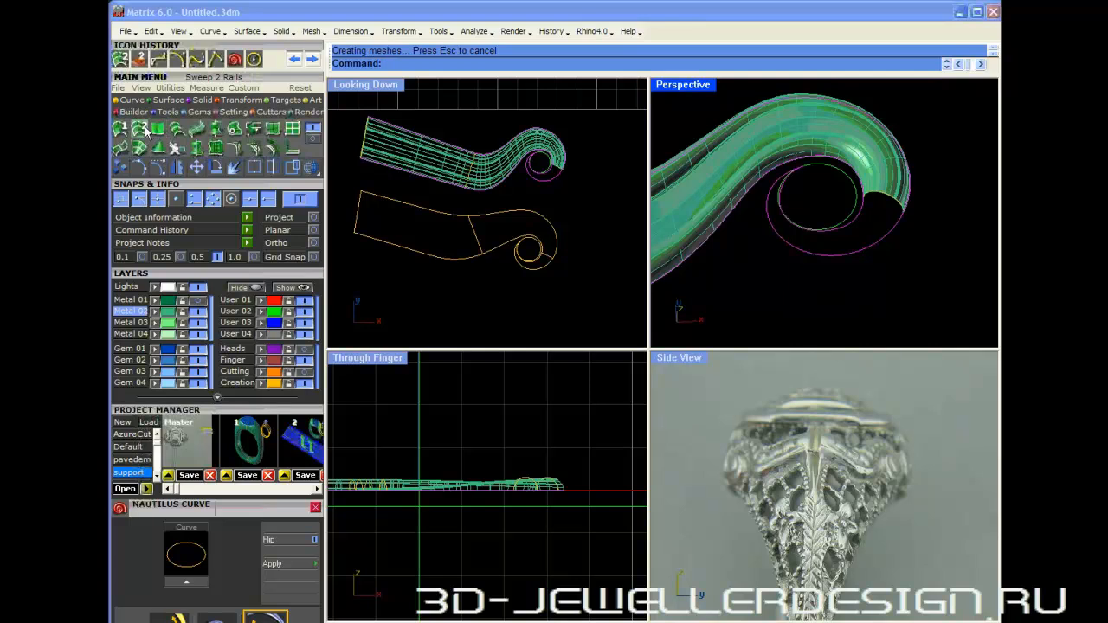
scroll(726, 169, "down", 6)
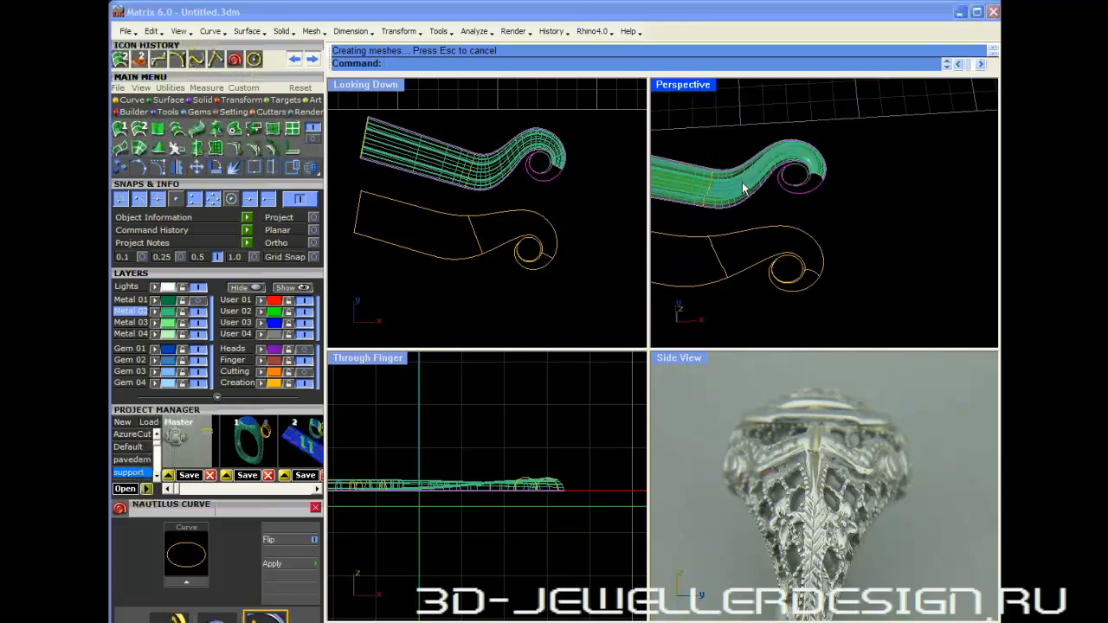
left_click(742, 189)
key("Delete")
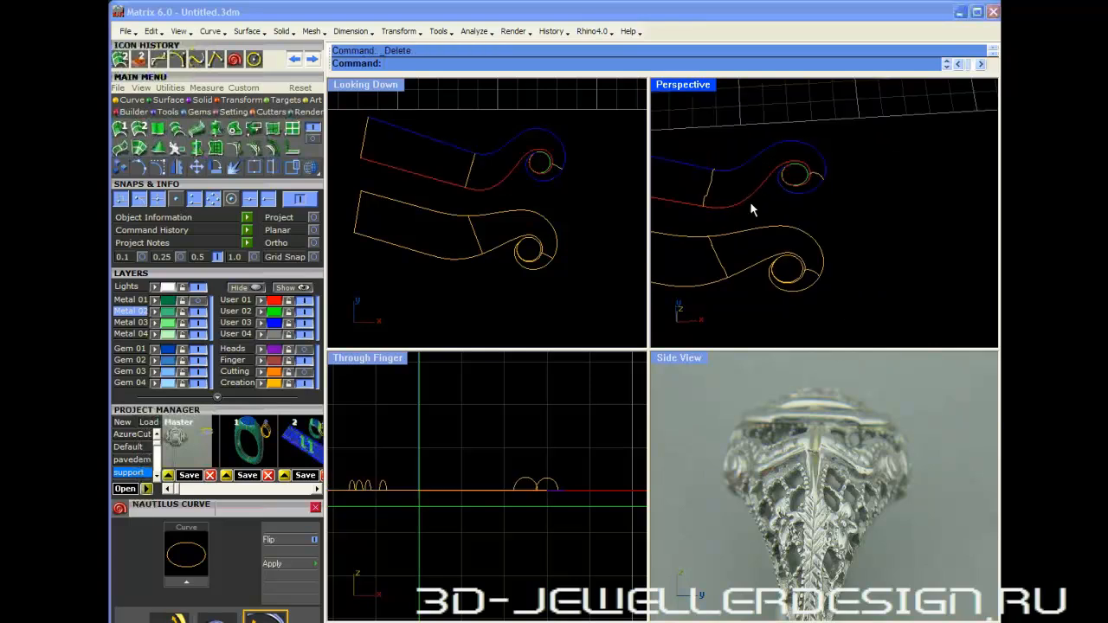
- Set up a two-rail sweep along the lower scroll's outer and inner rails with the end, bend and spiral cross sections
scroll(750, 201, "up", 3)
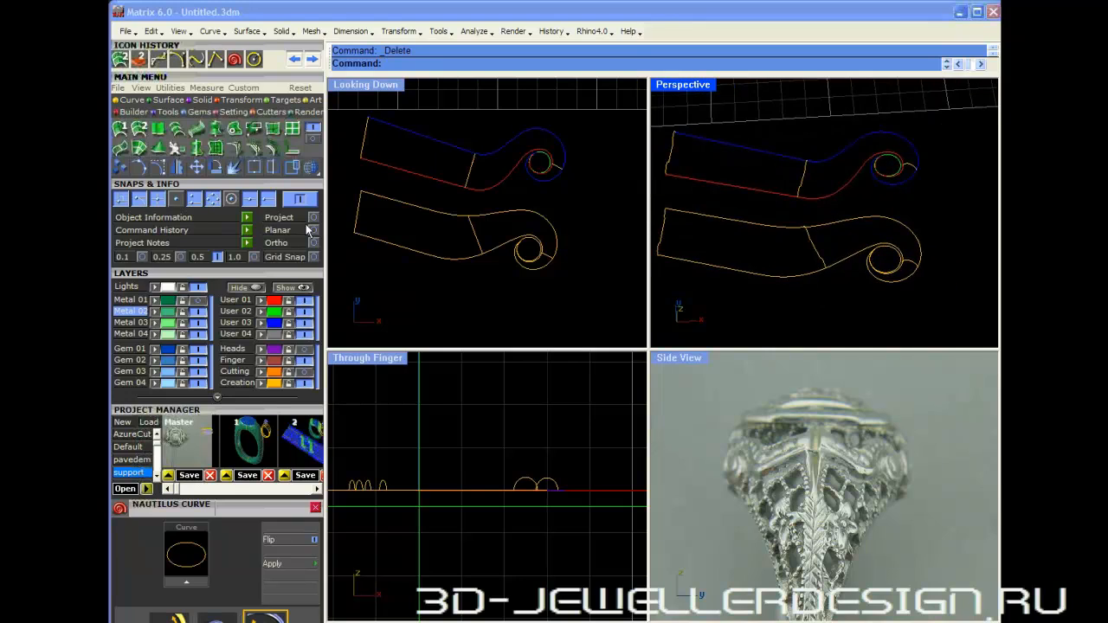
left_click(138, 130)
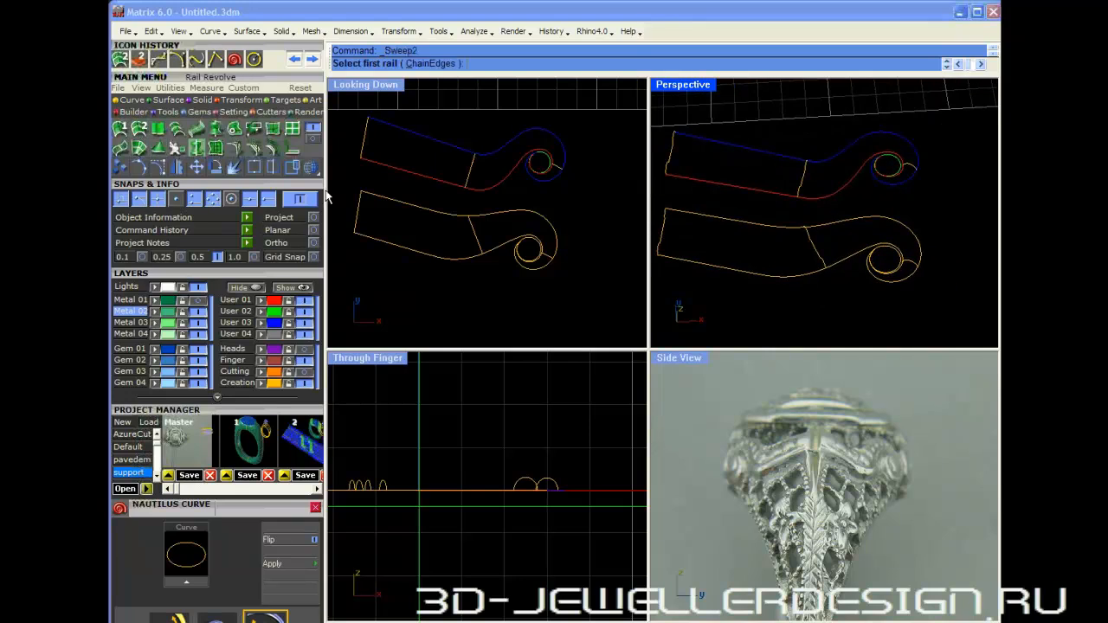
left_click(754, 229)
left_click(742, 277)
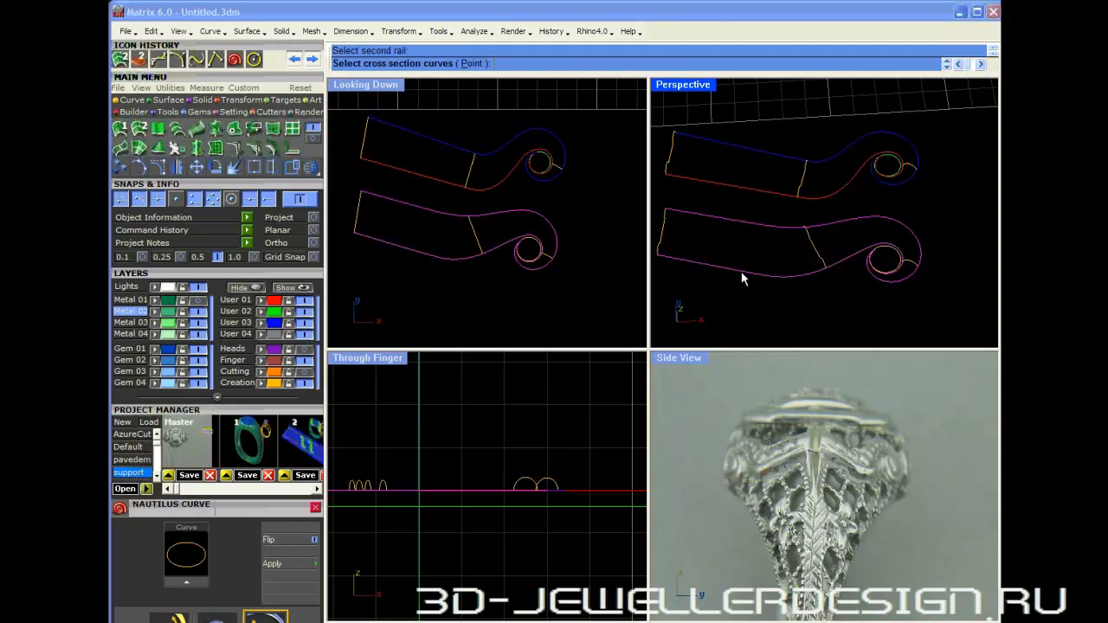
left_click(663, 240)
left_click(817, 258)
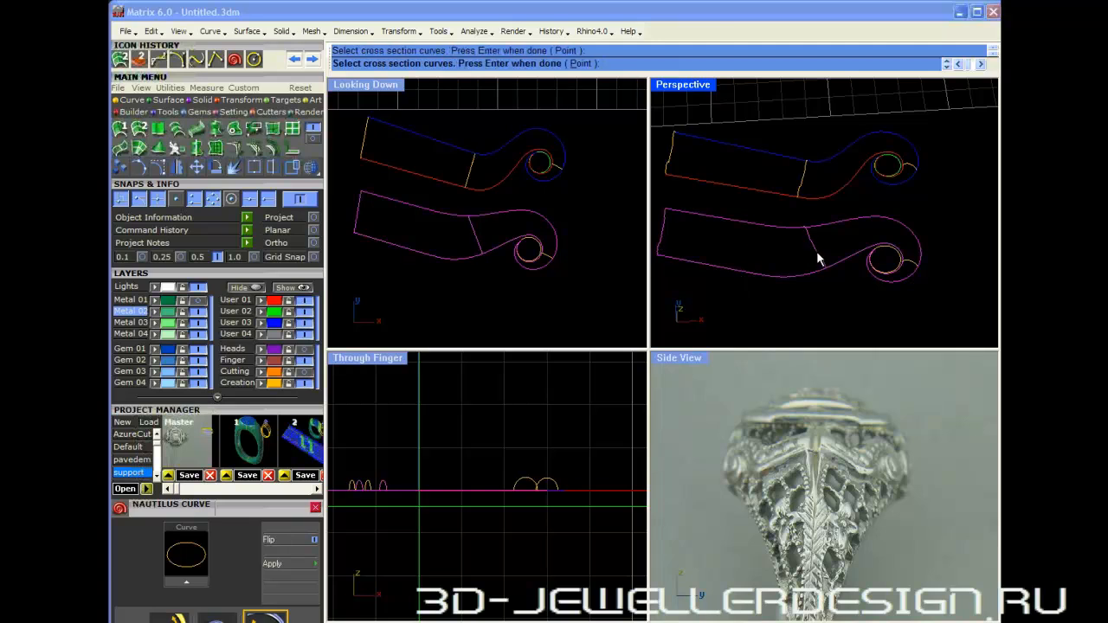
left_click(913, 265)
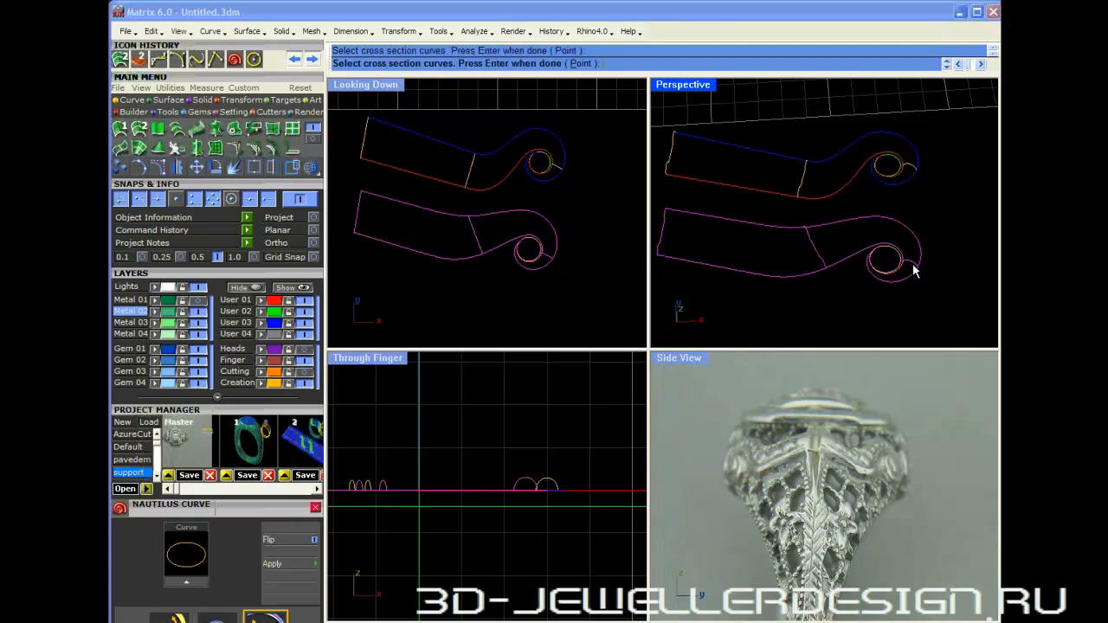
- End the lower scroll's sweep at a point where its spiral rails meet, and create the surface unsimplified with Maintain height
left_click(583, 63)
scroll(876, 250, "up", 5)
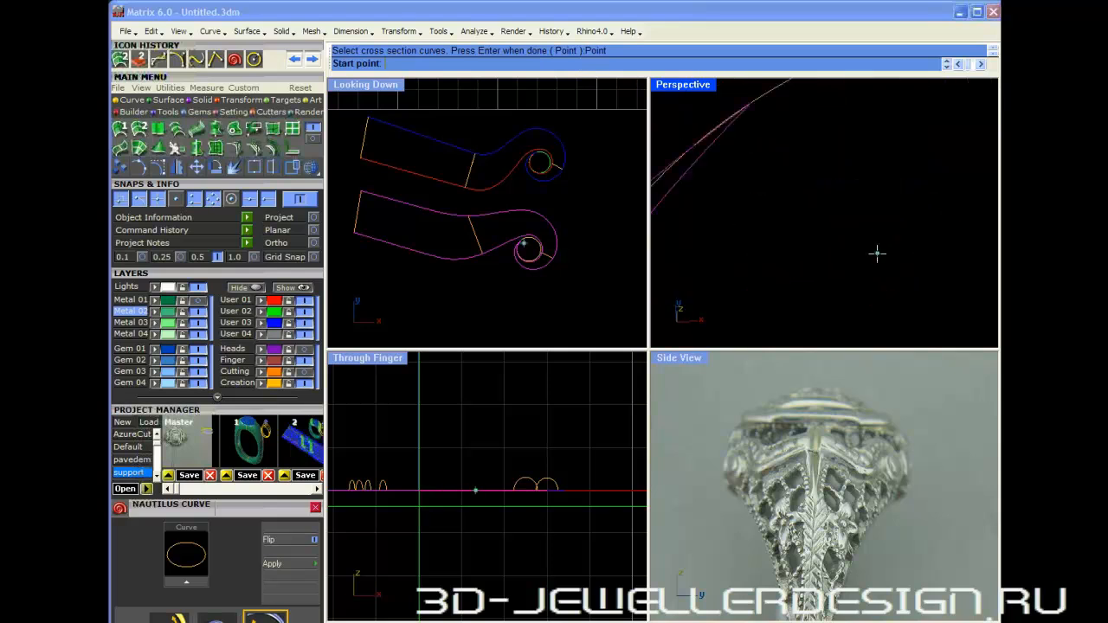
scroll(874, 250, "down", 2)
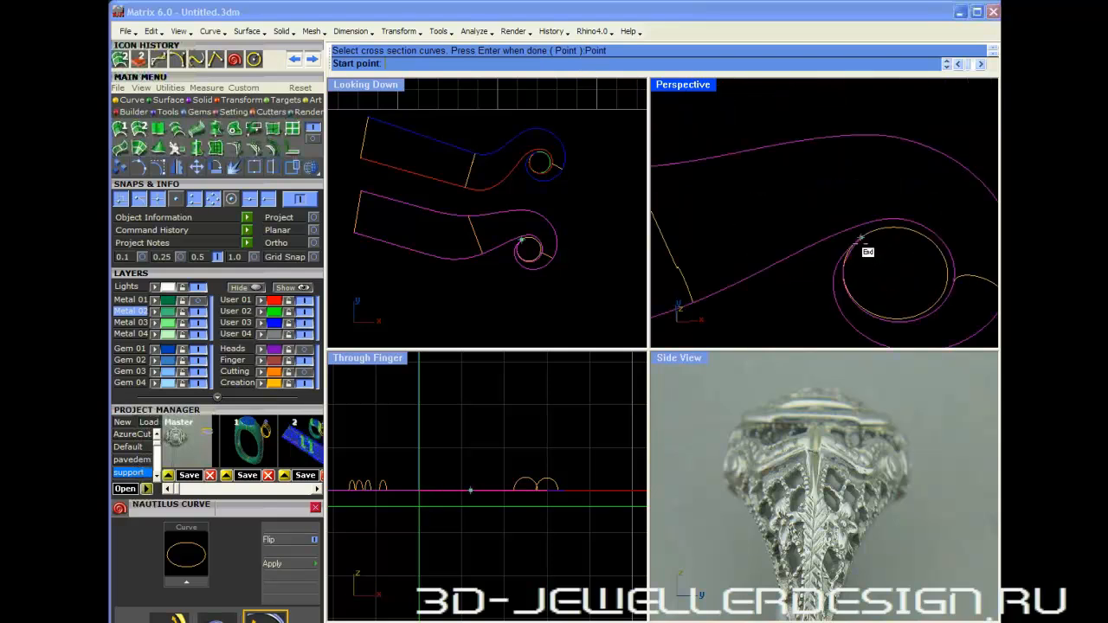
left_click(863, 242)
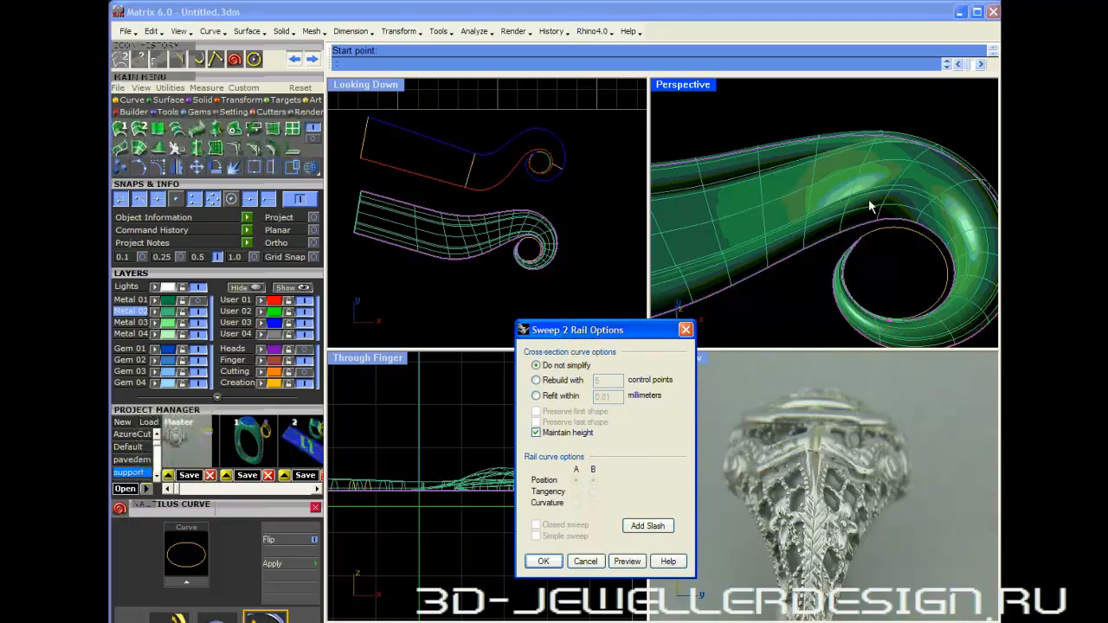
scroll(873, 199, "down", 5)
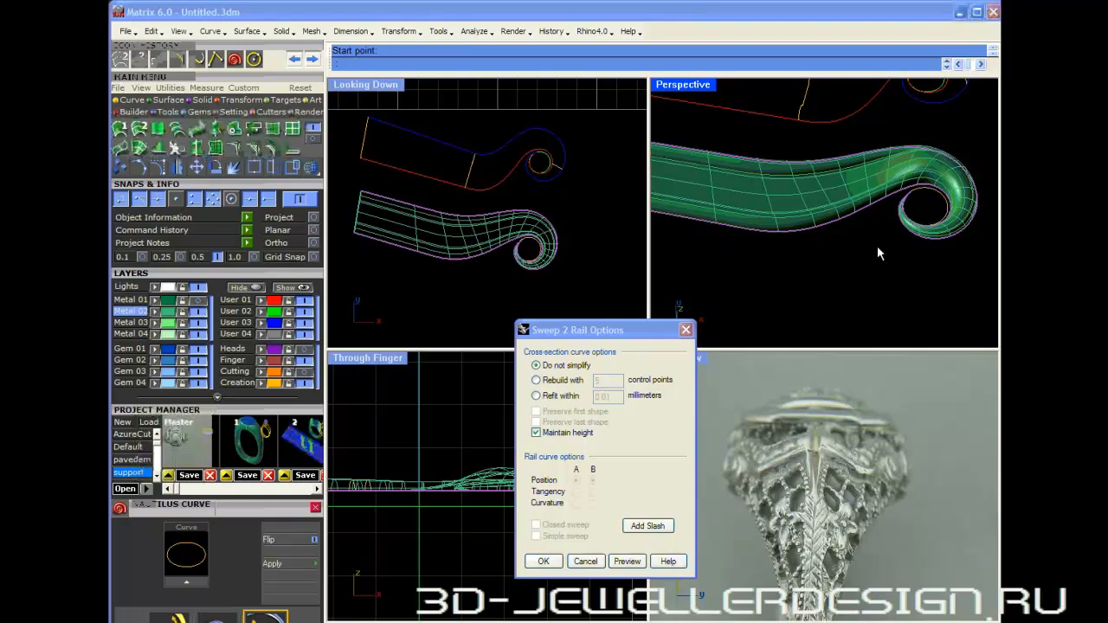
left_click(544, 561)
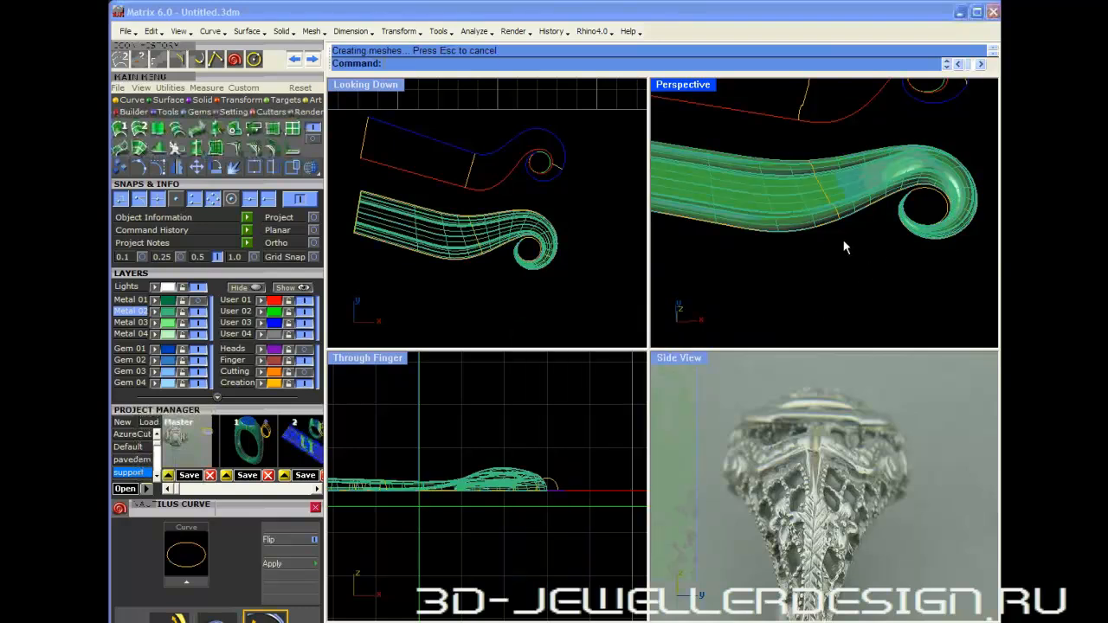
scroll(838, 215, "down", 4)
right_click_drag(801, 248, 829, 192)
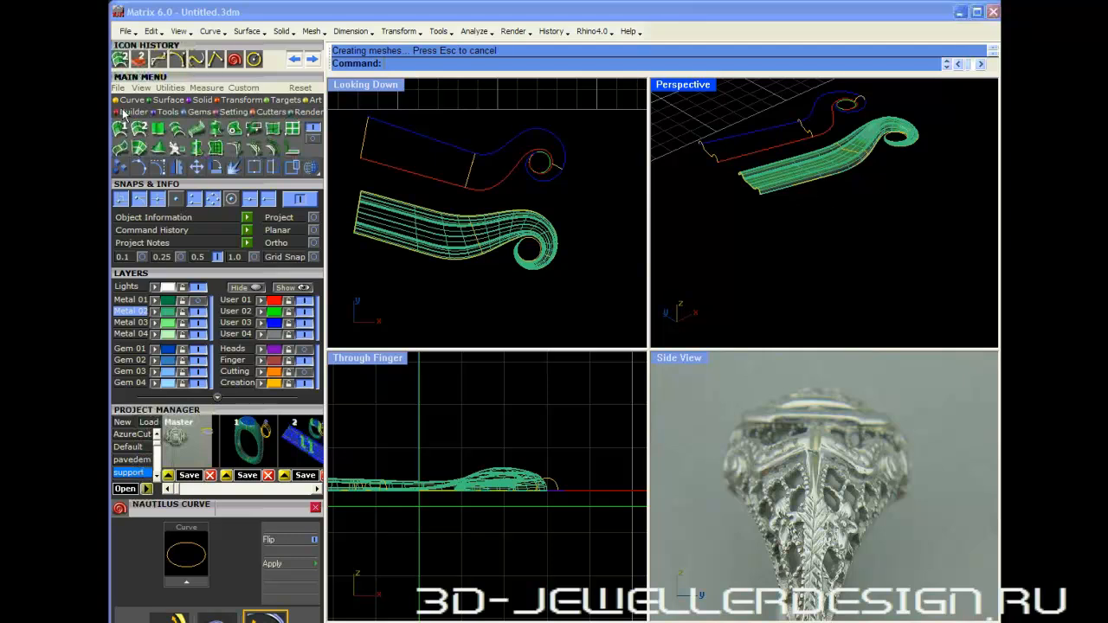
- Add a sphere centred in the lower scroll's spiral circle, reaching the sweep's inner edge, and select it
left_click(202, 100)
left_click(197, 149)
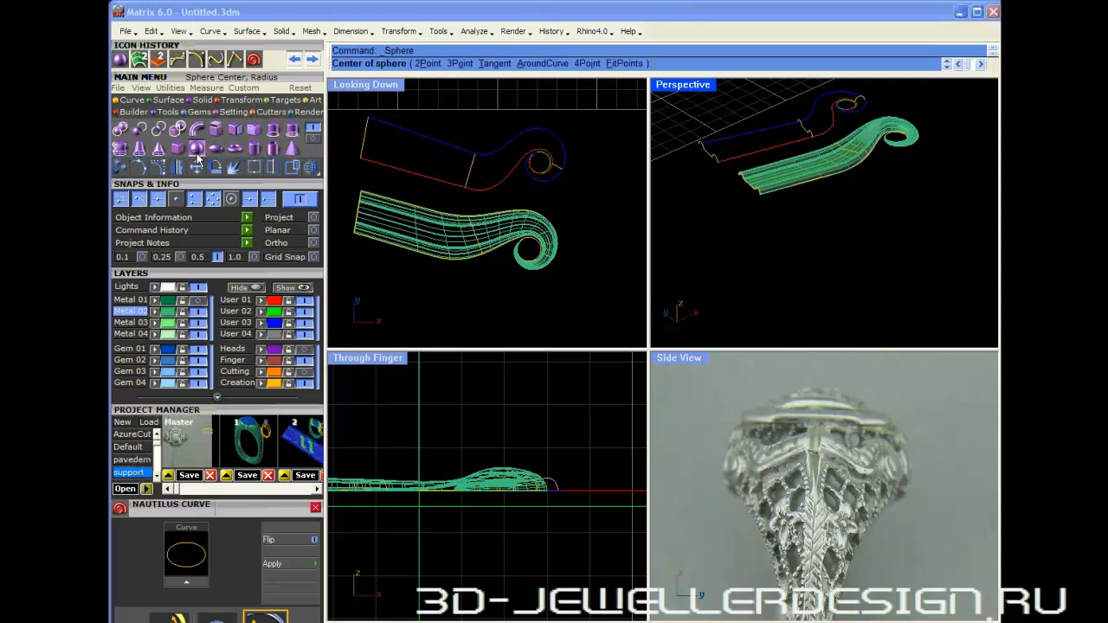
scroll(567, 173, "up", 5)
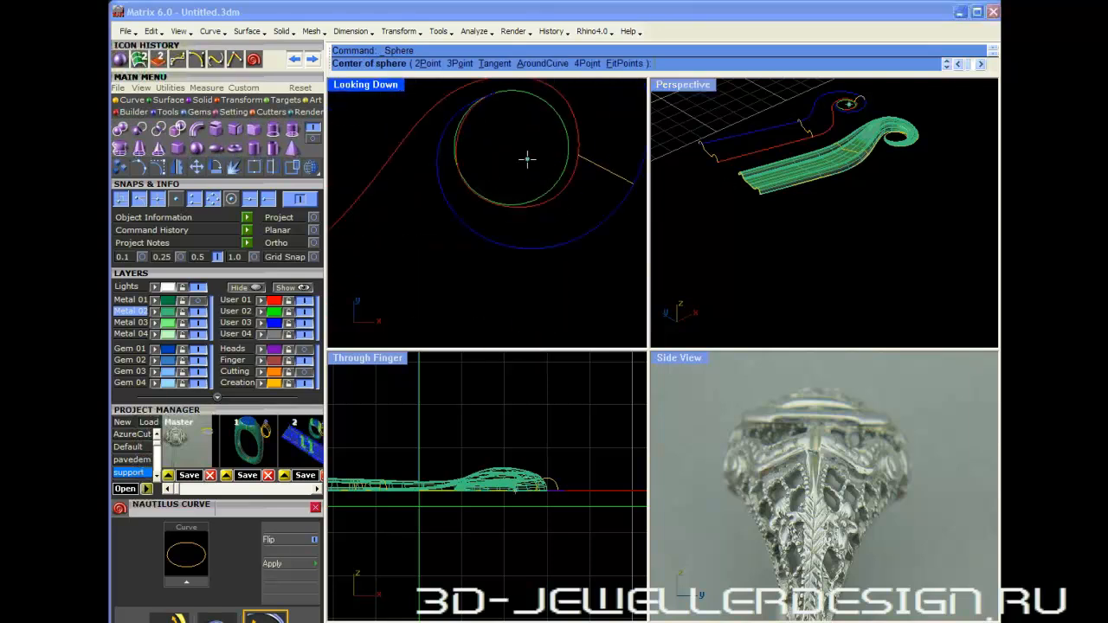
scroll(520, 155, "up", 6)
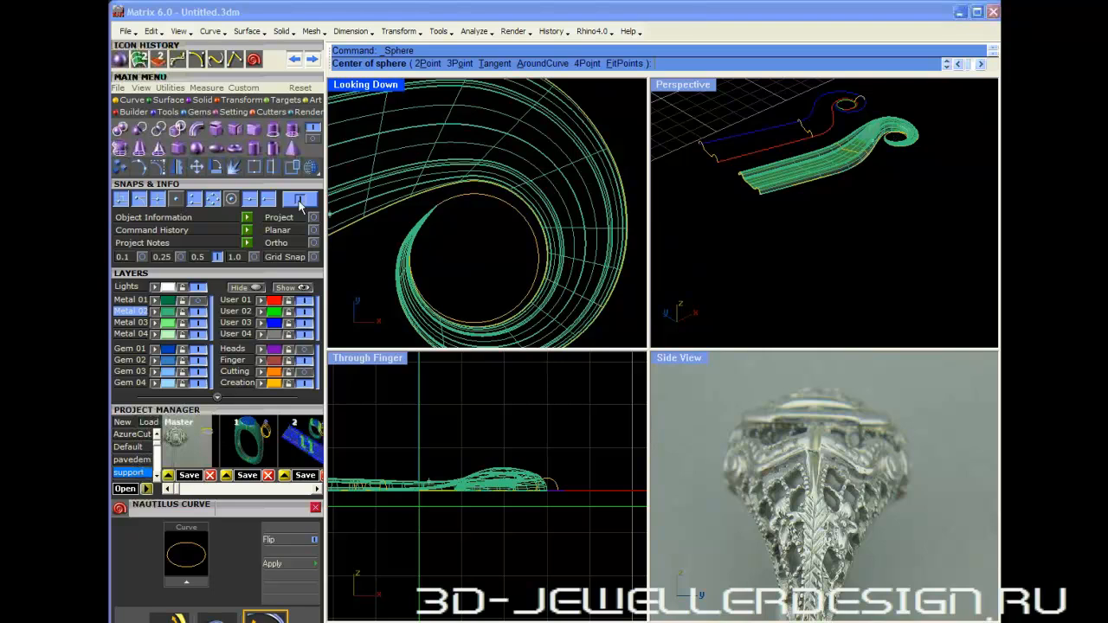
left_click(234, 198)
left_click(502, 223)
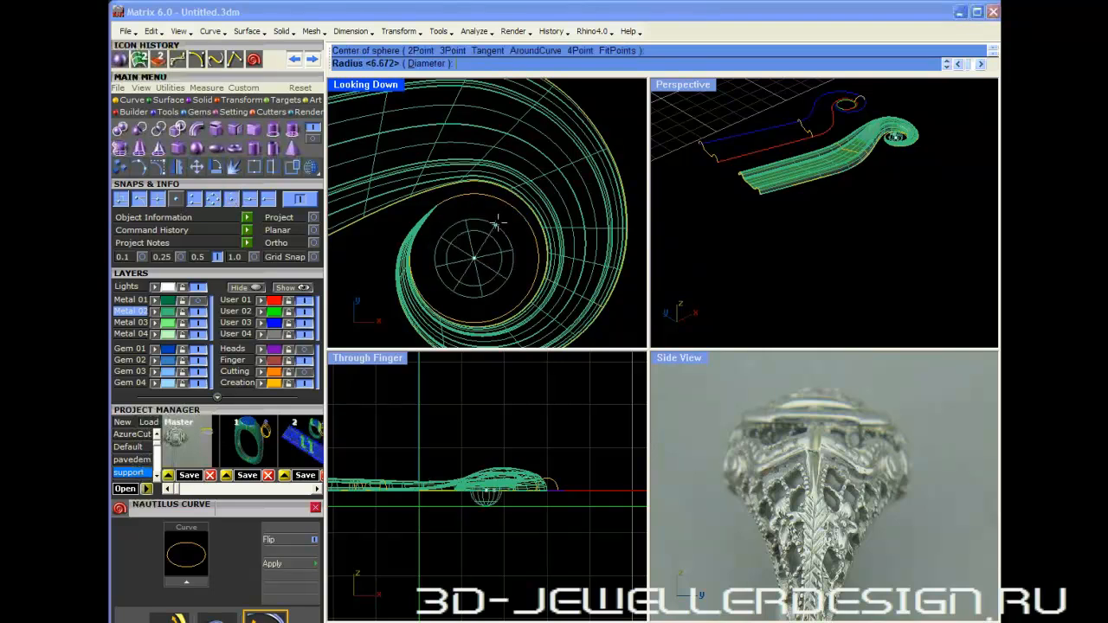
scroll(495, 213, "up", 4)
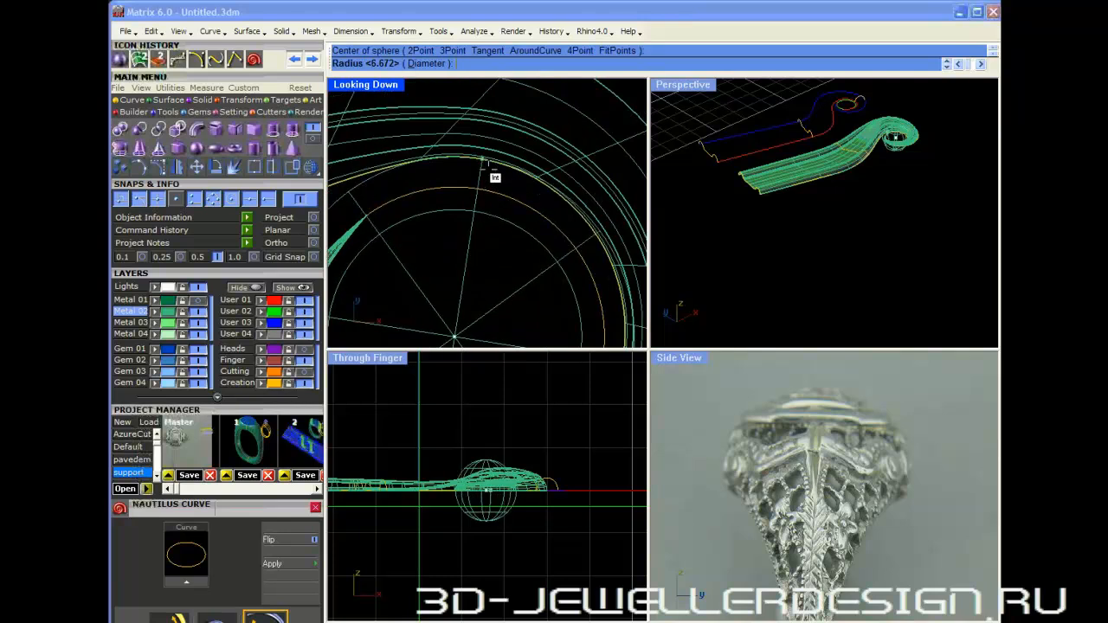
left_click(498, 172)
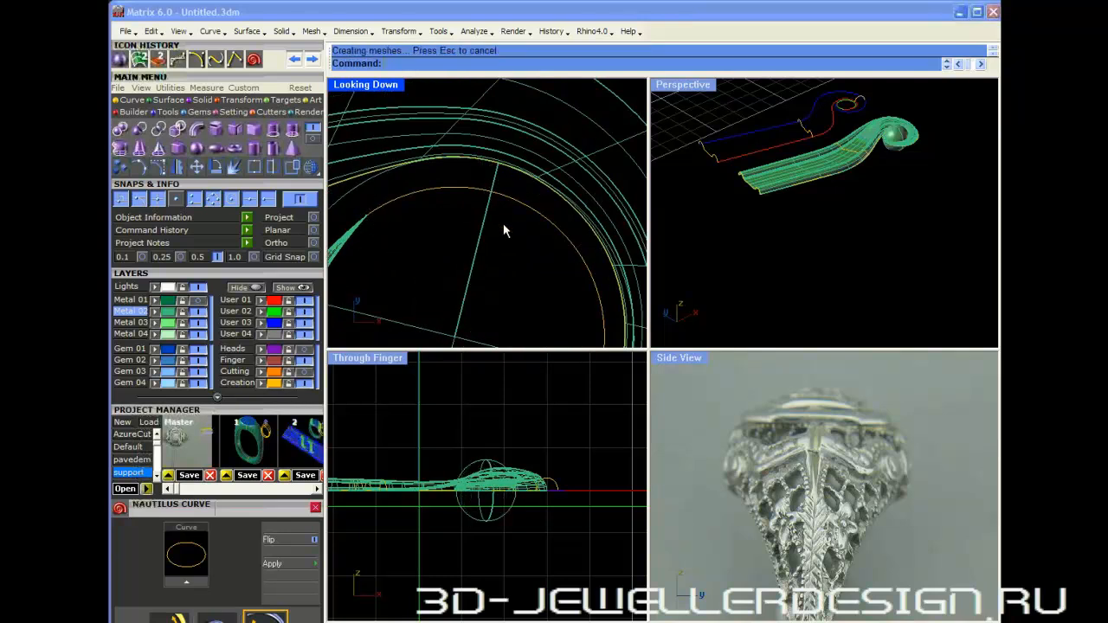
left_click(484, 463)
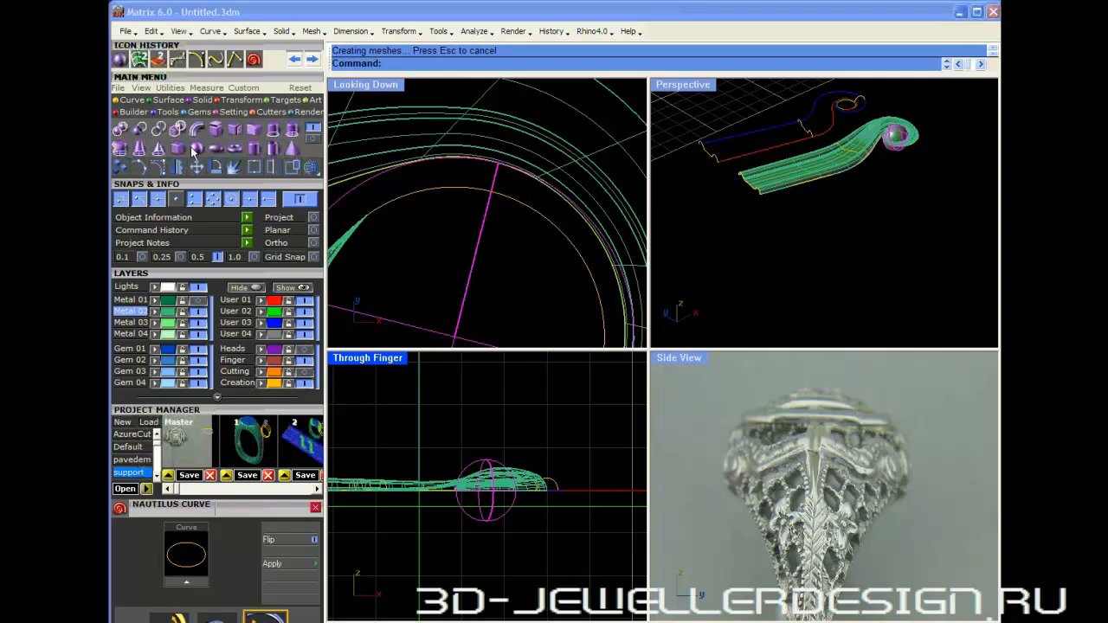
left_click(239, 104)
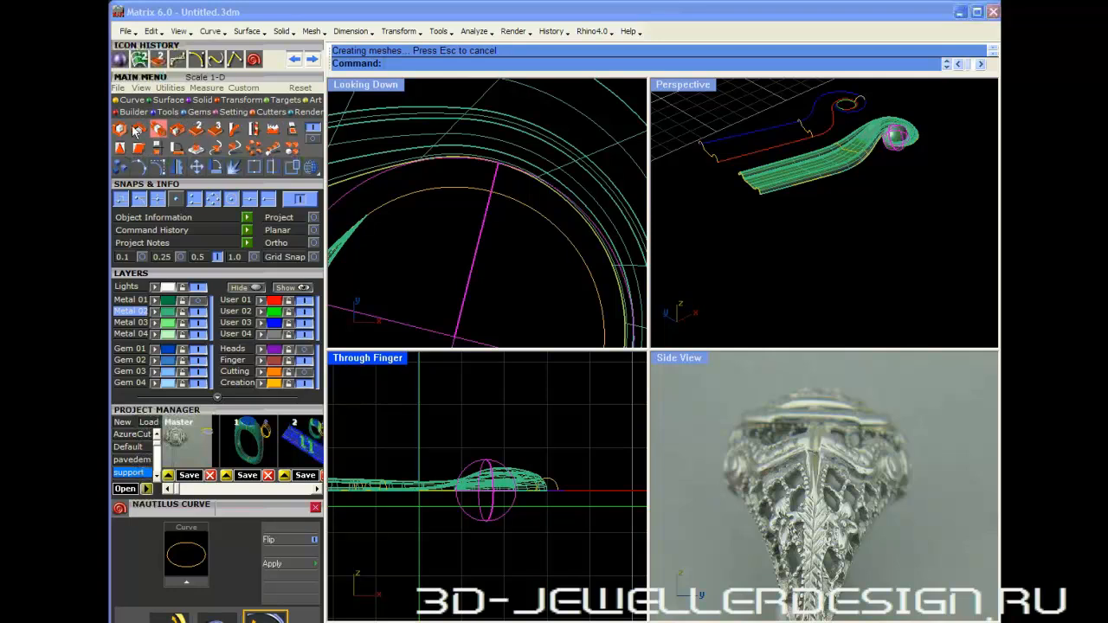
left_click(159, 130)
right_click_drag(482, 309, 481, 275)
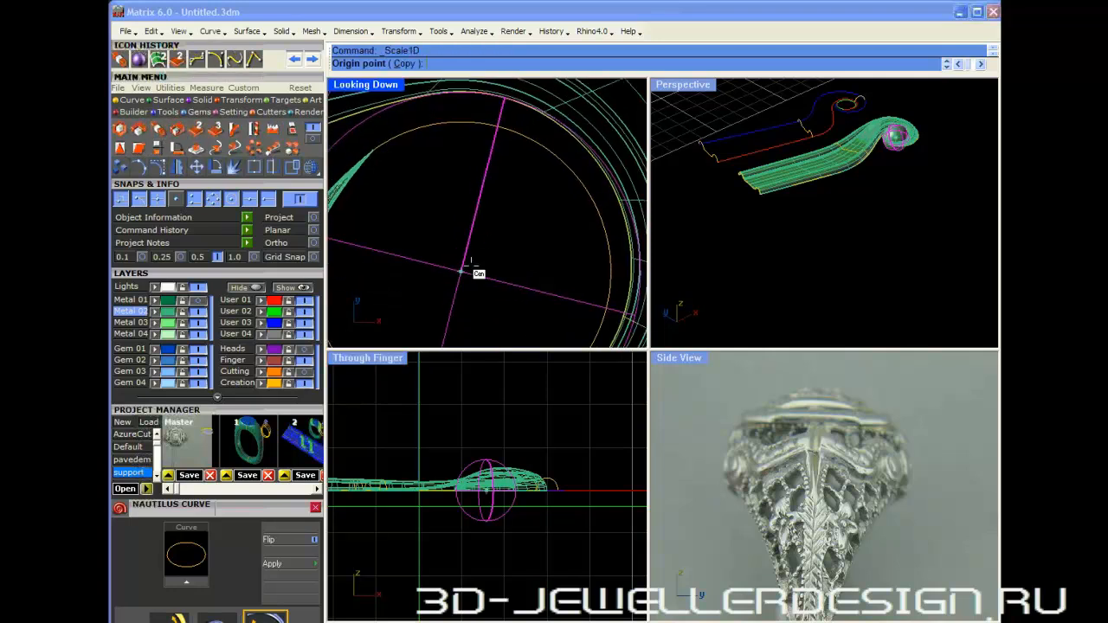
left_click(459, 272)
scroll(492, 446, "up", 3)
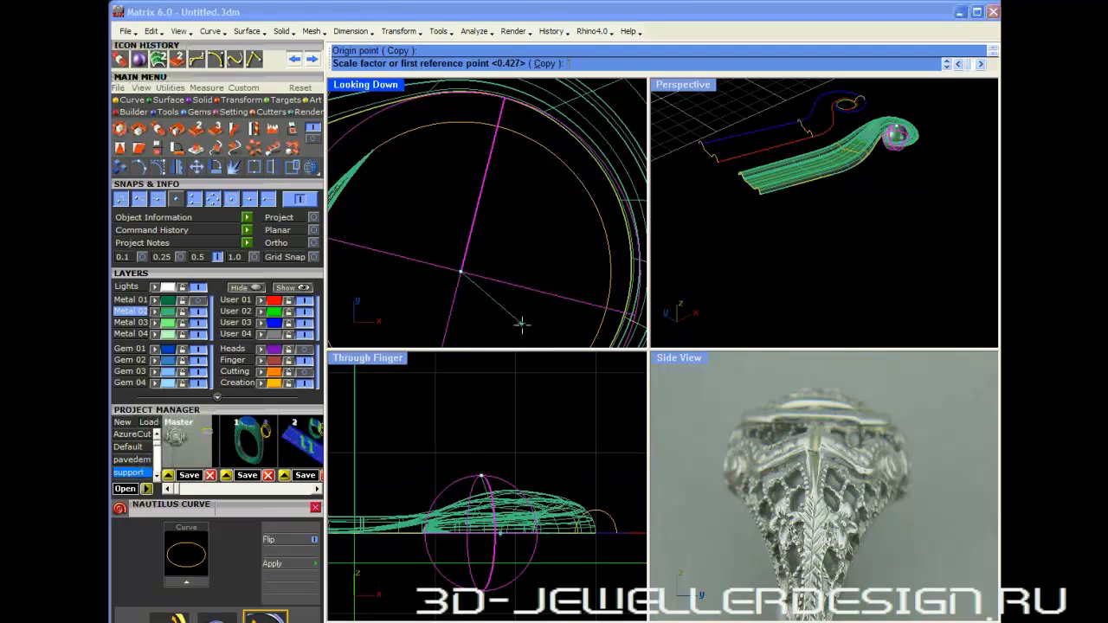
key("Escape")
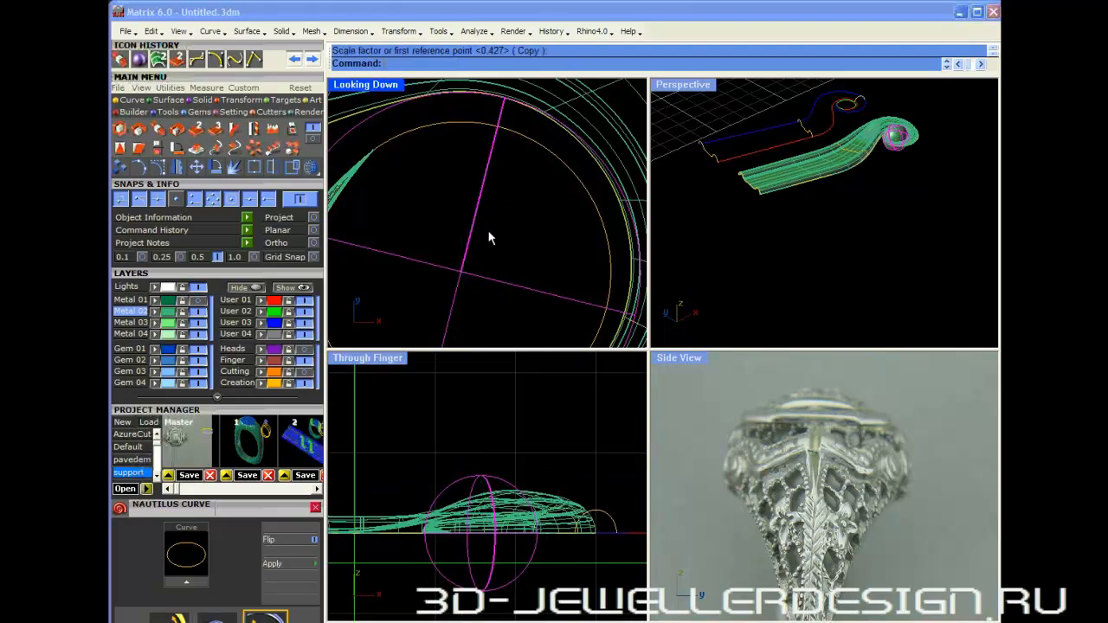
- Flatten the sphere vertically with Scale 1-D from its centre, and raise it slightly within the spiral
left_click(159, 133)
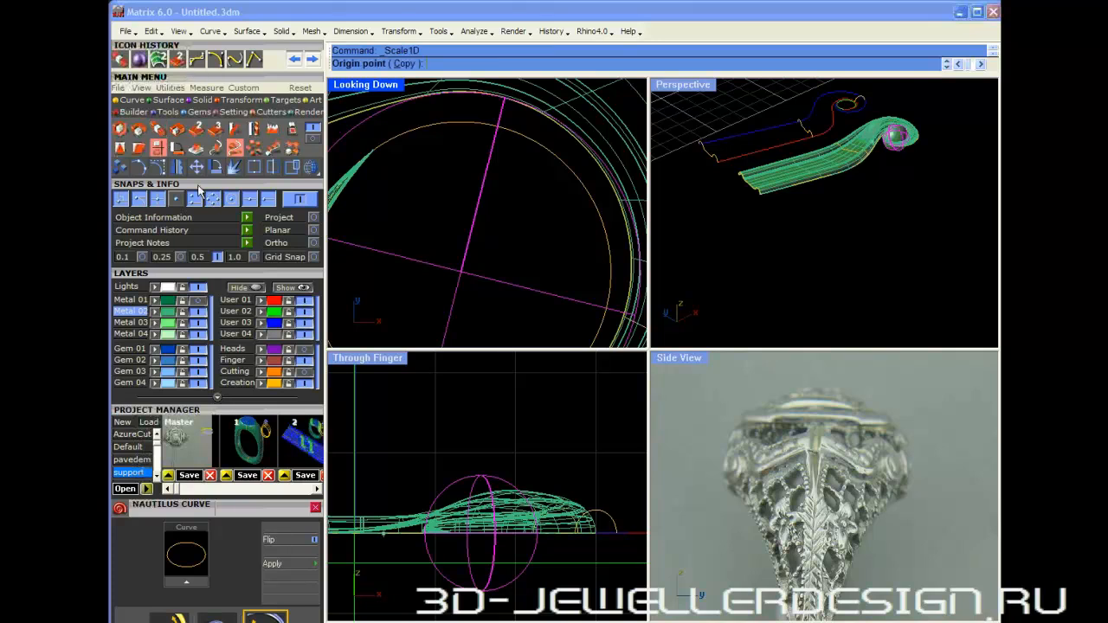
left_click(412, 140)
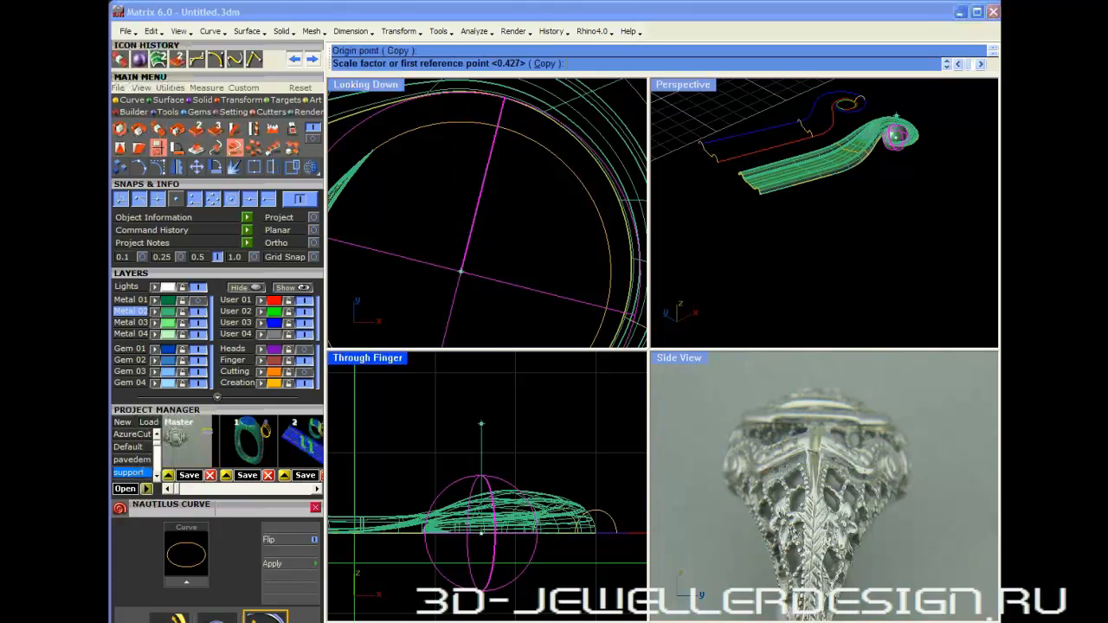
left_click(482, 531)
left_click(487, 453)
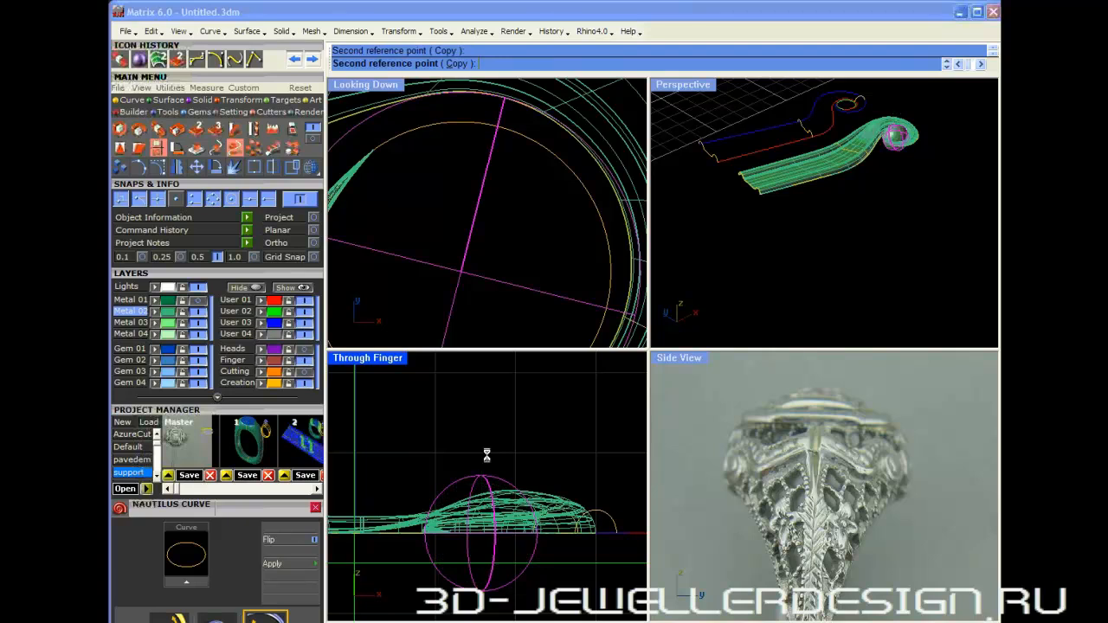
left_click_drag(496, 521, 496, 527)
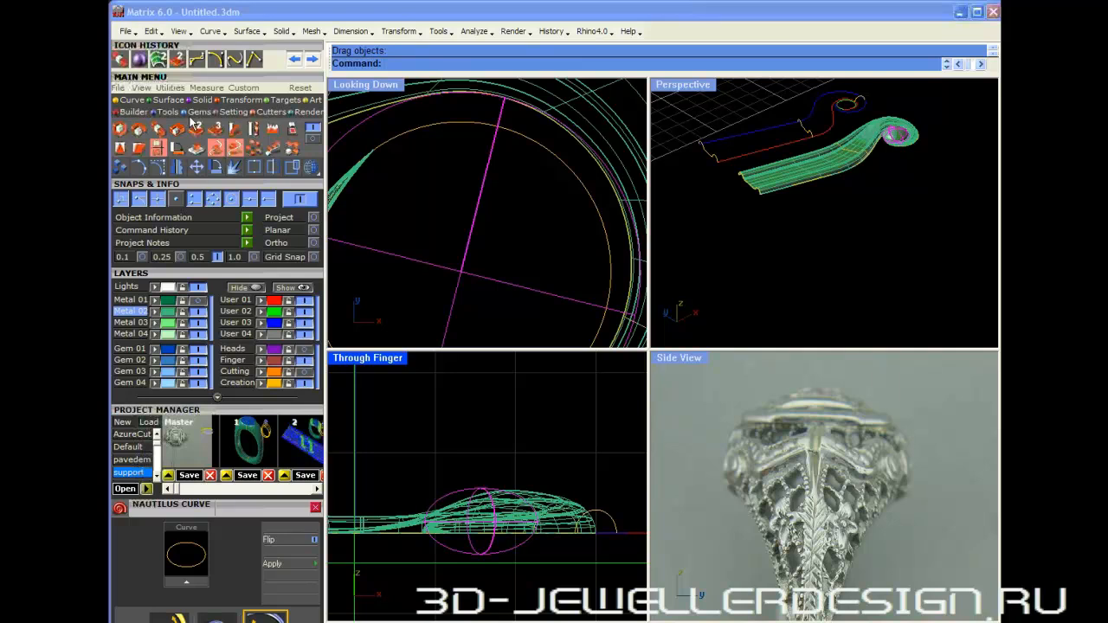
- With object snaps off, rotate the flattened sphere slightly about its outer end in the Through Finger view, lowering the end nearest the scroll's stem
left_click(216, 147)
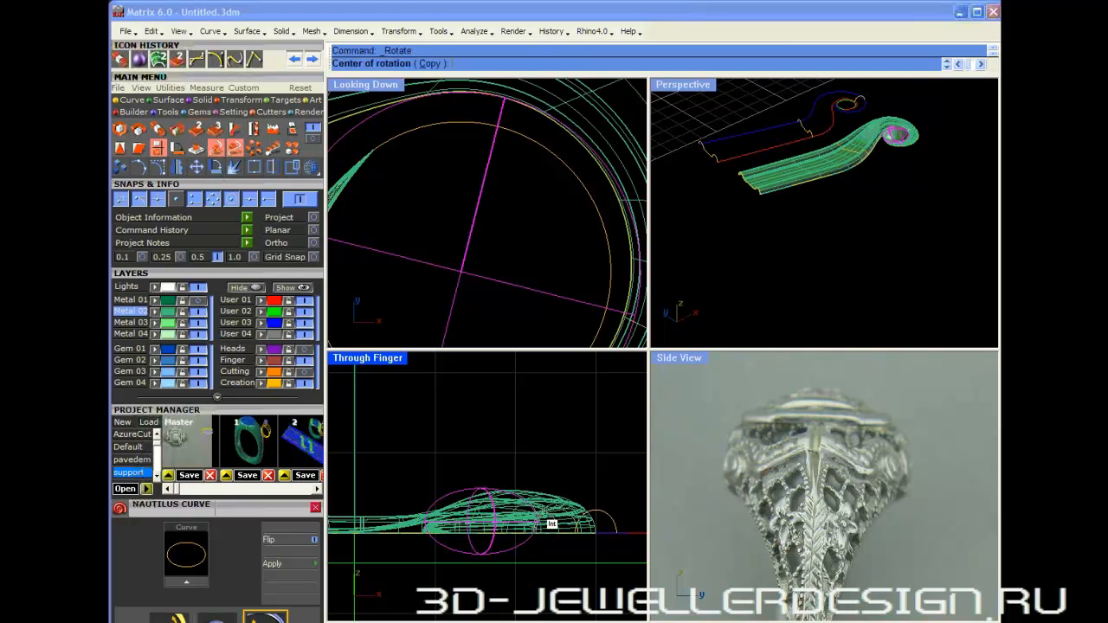
left_click(303, 200)
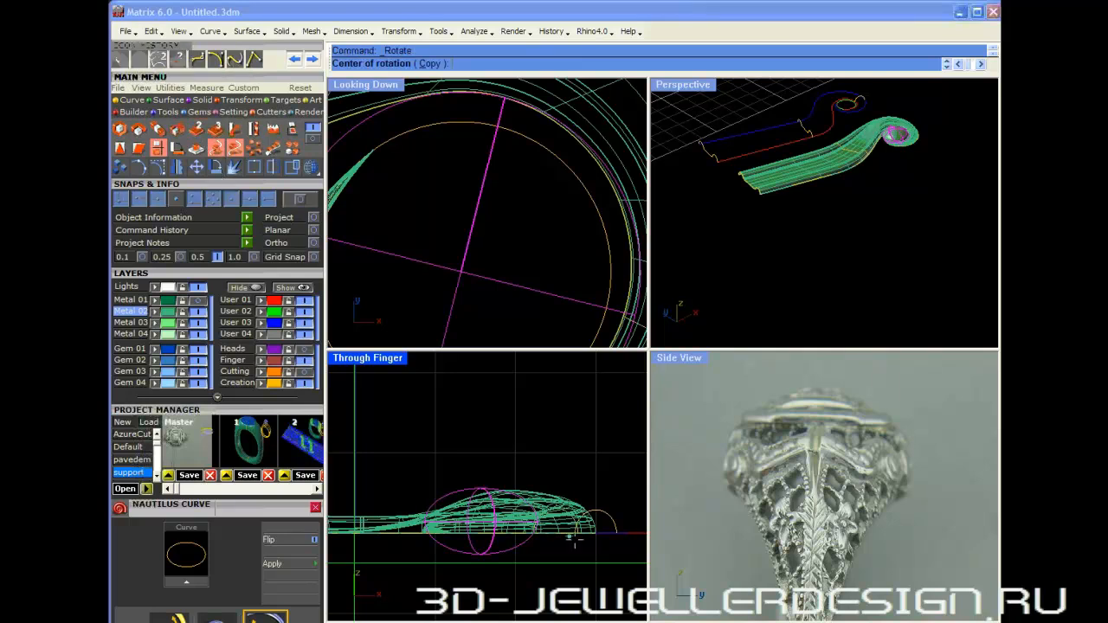
left_click(539, 522)
left_click(417, 524)
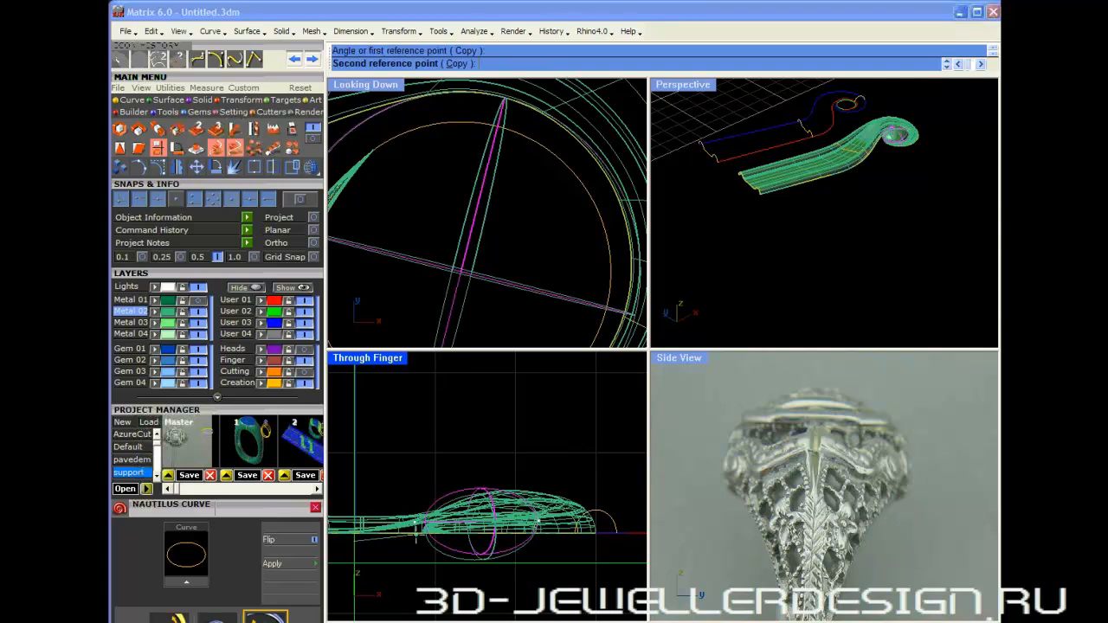
left_click(420, 535)
left_click(915, 200)
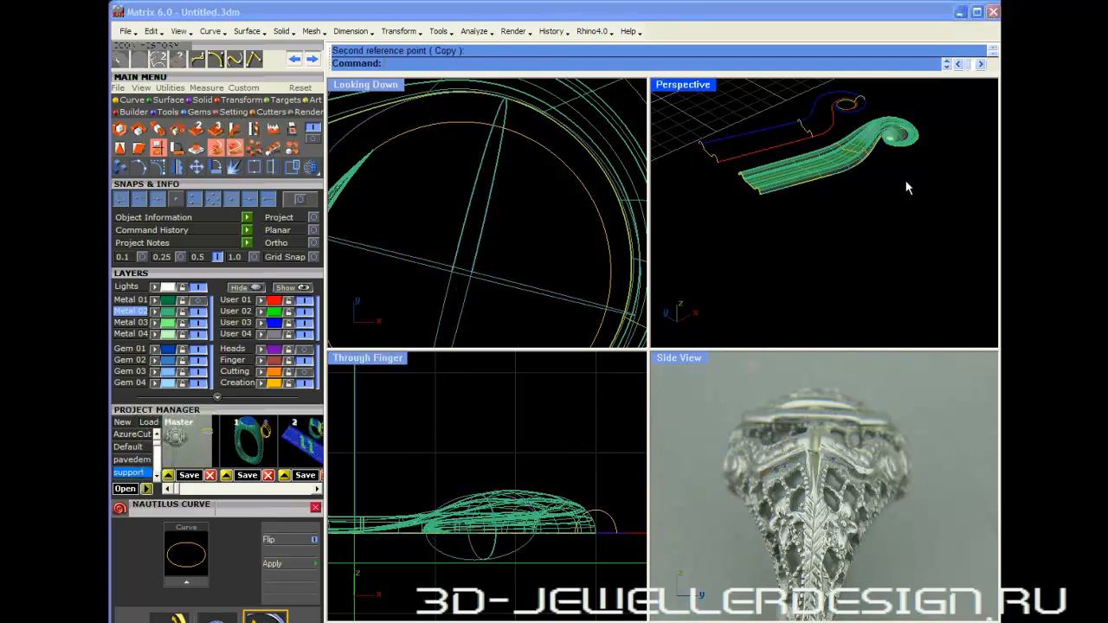
- Inspect the lower scroll with its flattened sphere from several angles, and compare it with the finished scroll decorated with graduated beads
right_click_drag(905, 177, 864, 223)
scroll(859, 202, "up", 8)
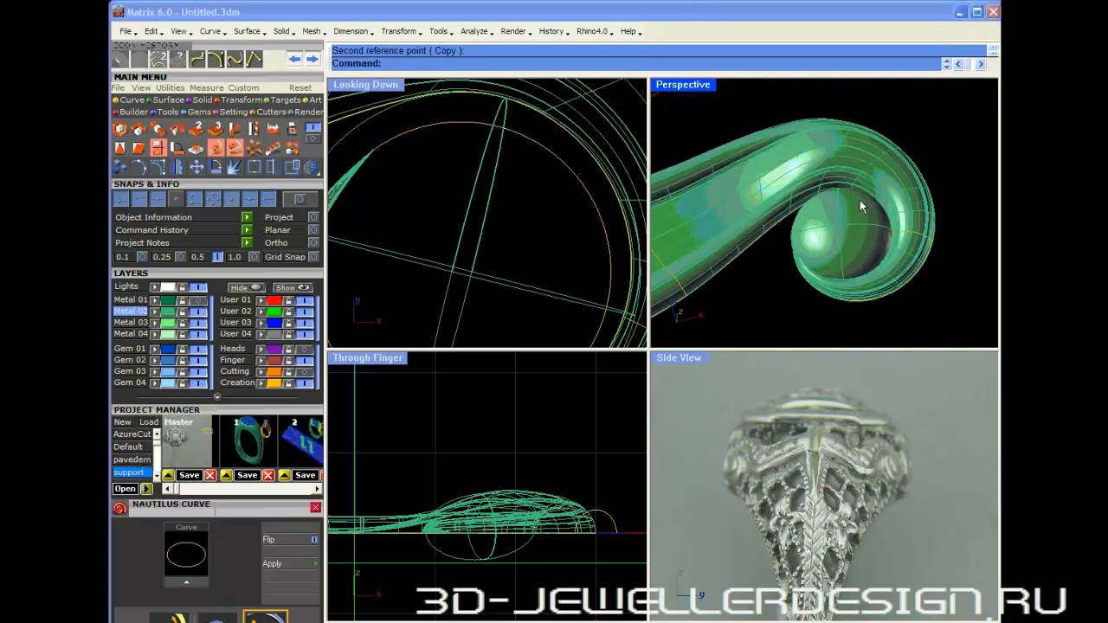
scroll(860, 200, "down", 6)
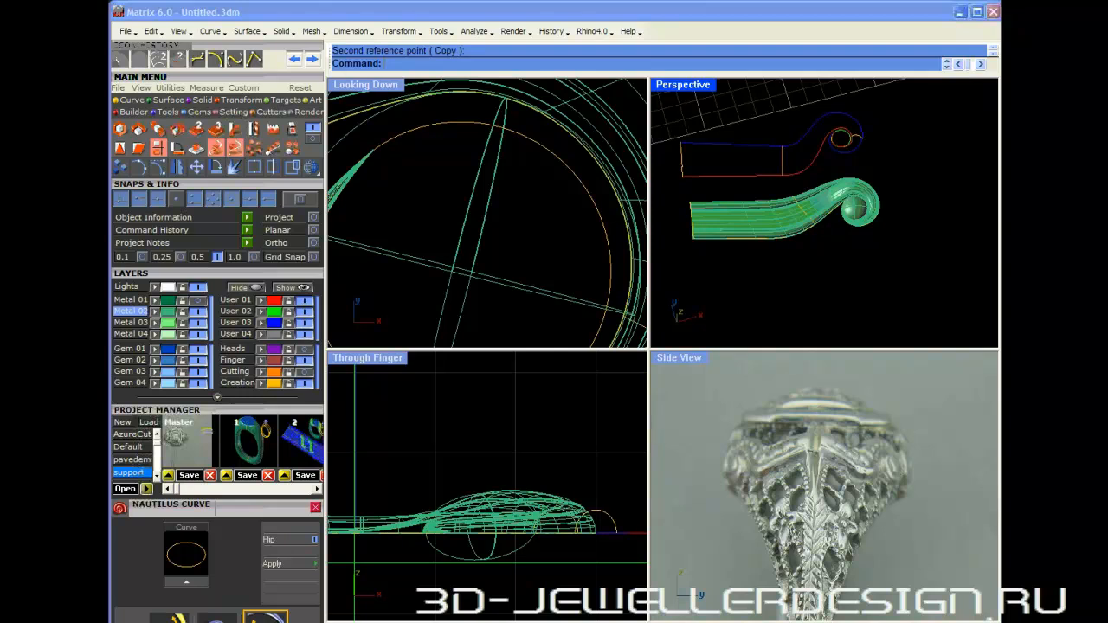
right_click_drag(872, 257, 882, 219)
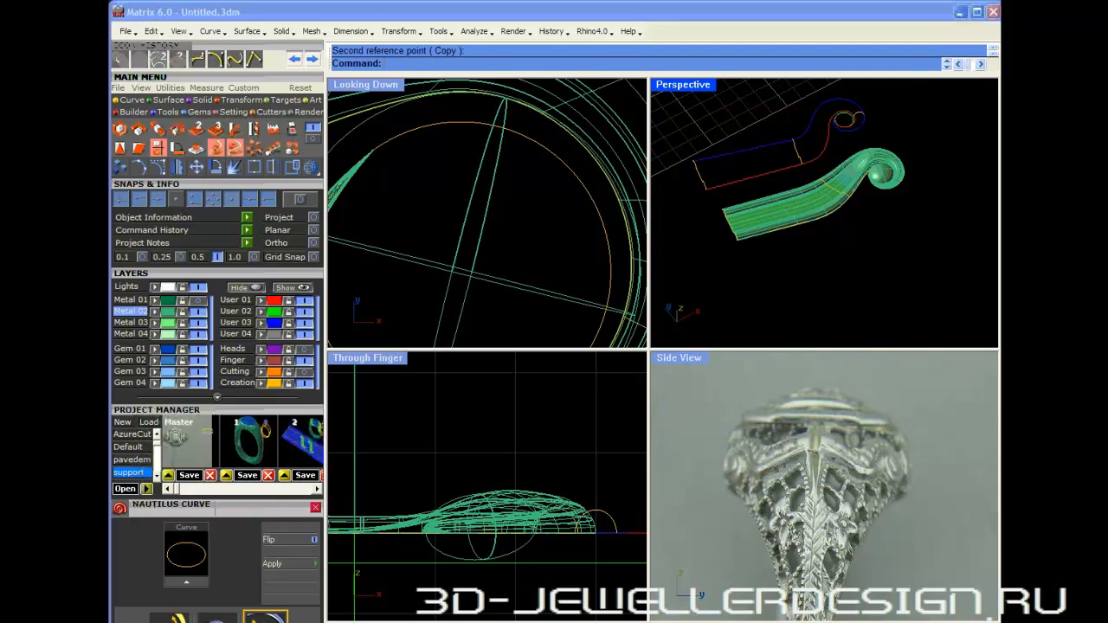
scroll(809, 163, "down", 6)
scroll(814, 166, "up", 4)
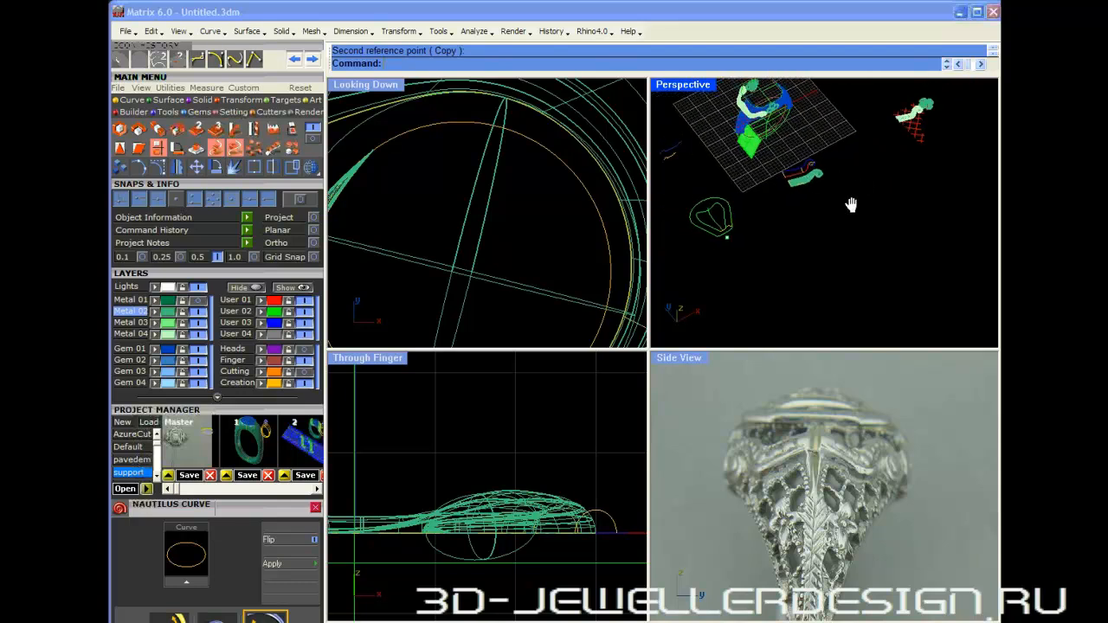
scroll(888, 147, "up", 3)
scroll(888, 149, "up", 3)
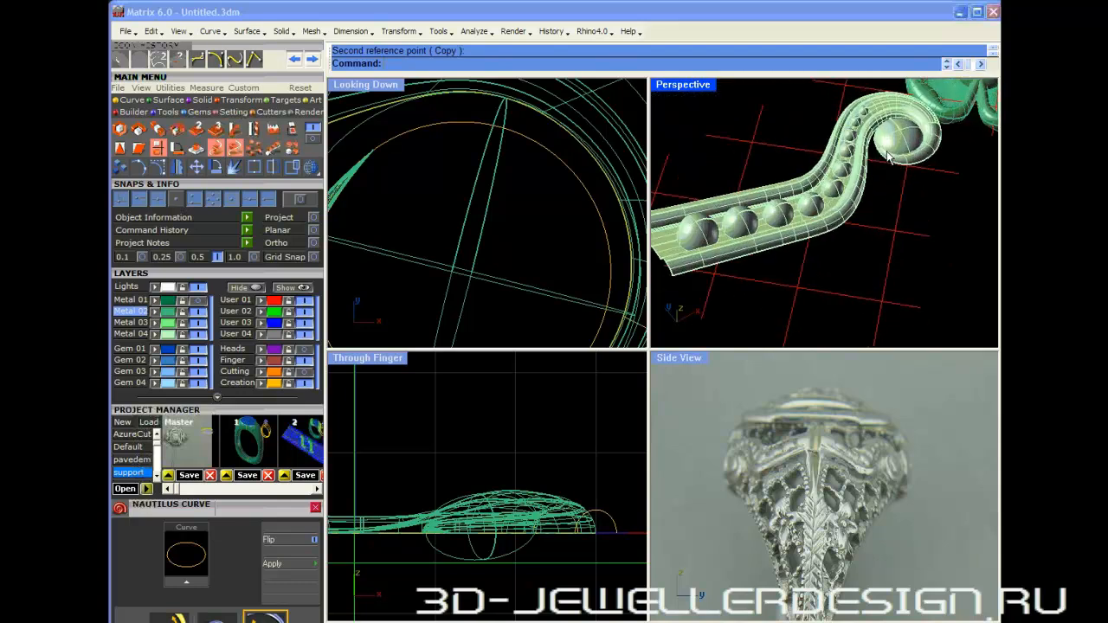
scroll(888, 148, "down", 4)
scroll(888, 149, "up", 2)
right_click_drag(779, 249, 829, 213, "shift")
right_click_drag(829, 213, 821, 245, "ctrl")
right_click_drag(761, 270, 837, 208, "shift")
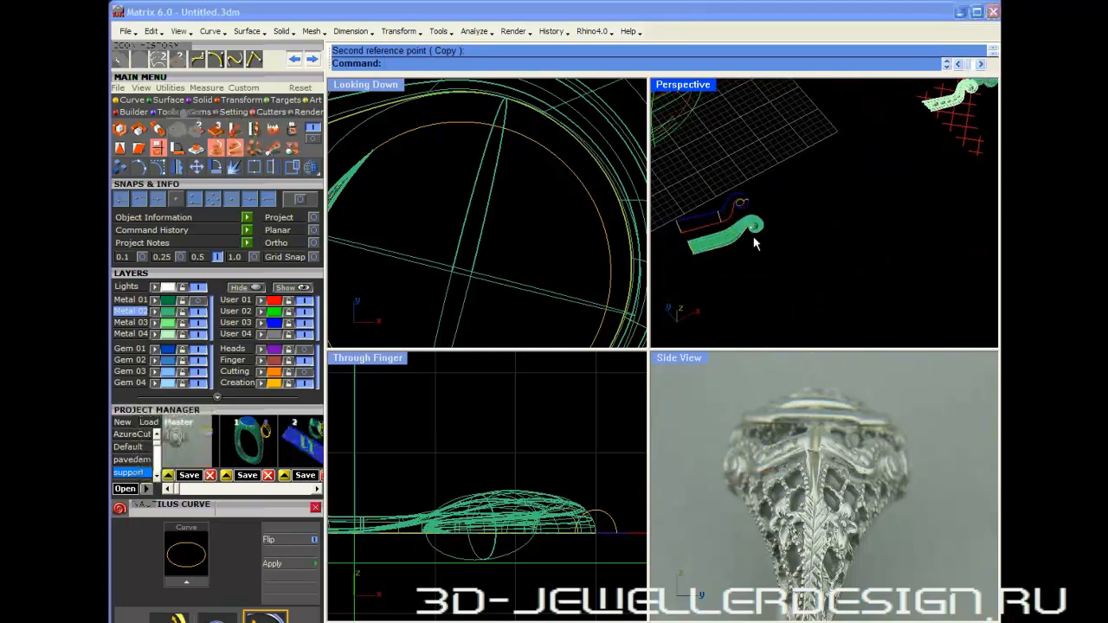
scroll(677, 236, "up", 8)
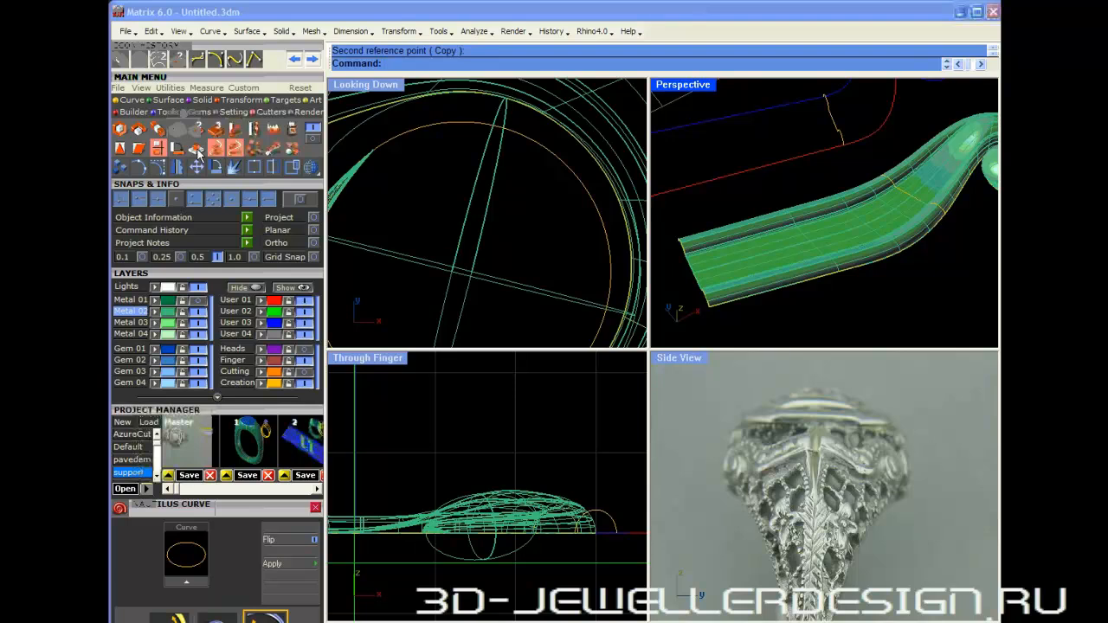
left_click(131, 99)
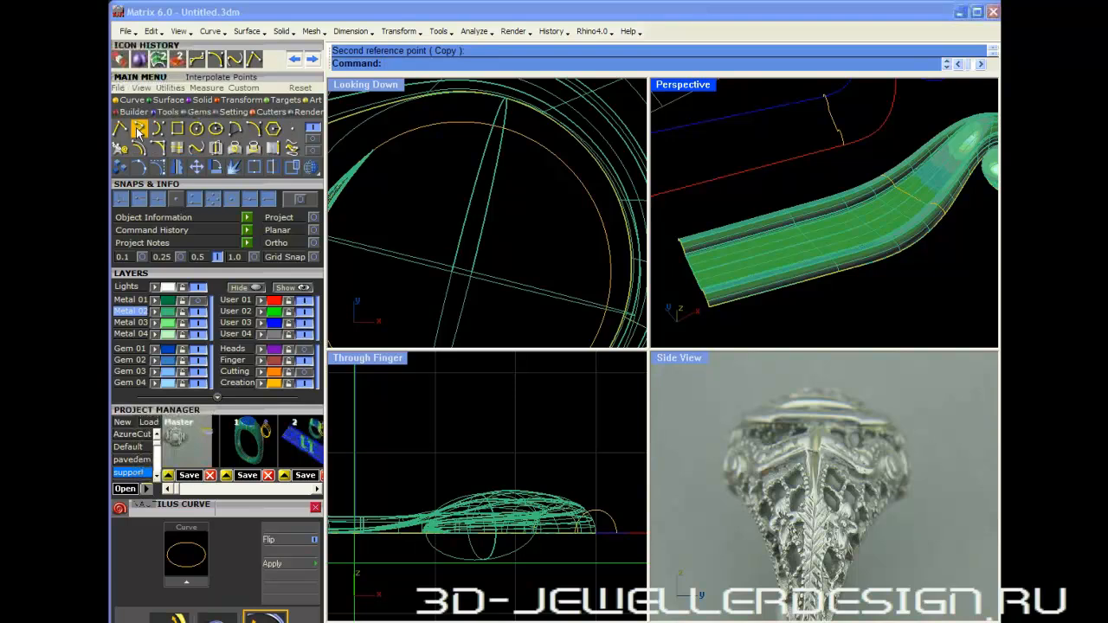
left_click(177, 148)
left_click(722, 272)
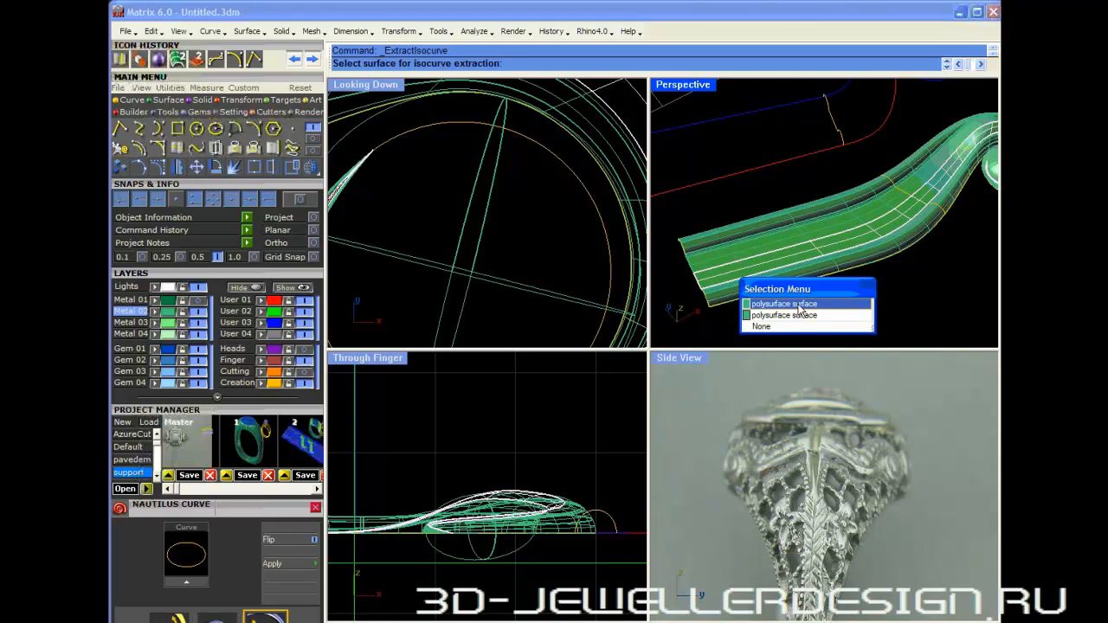
left_click(761, 328)
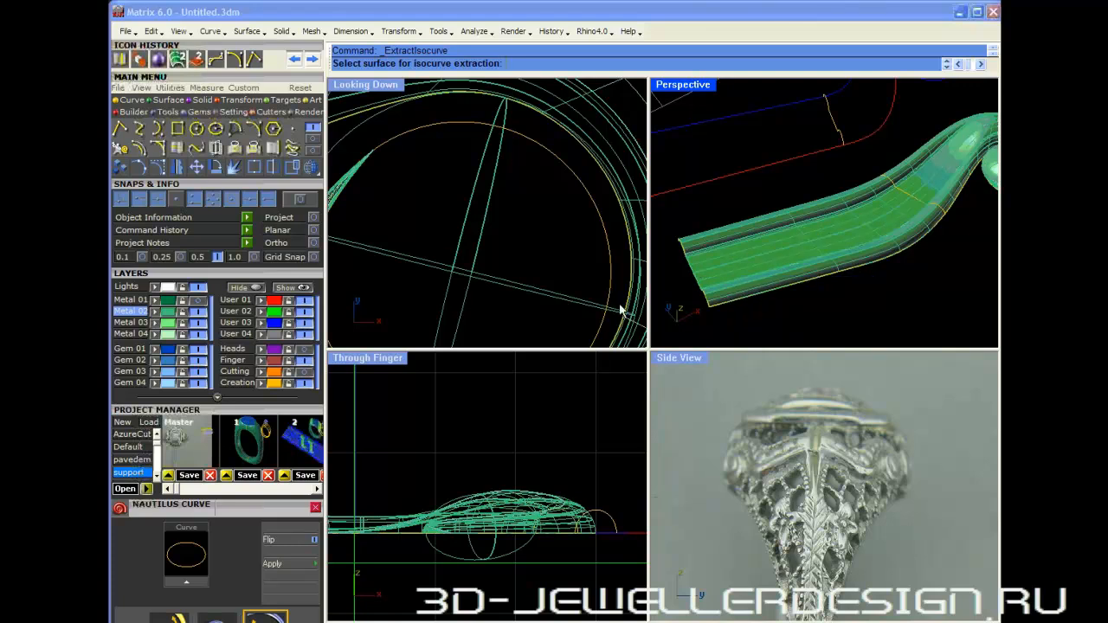
- Duplicate the edge running lengthwise down the middle of the lower scroll's channel
left_click(286, 149)
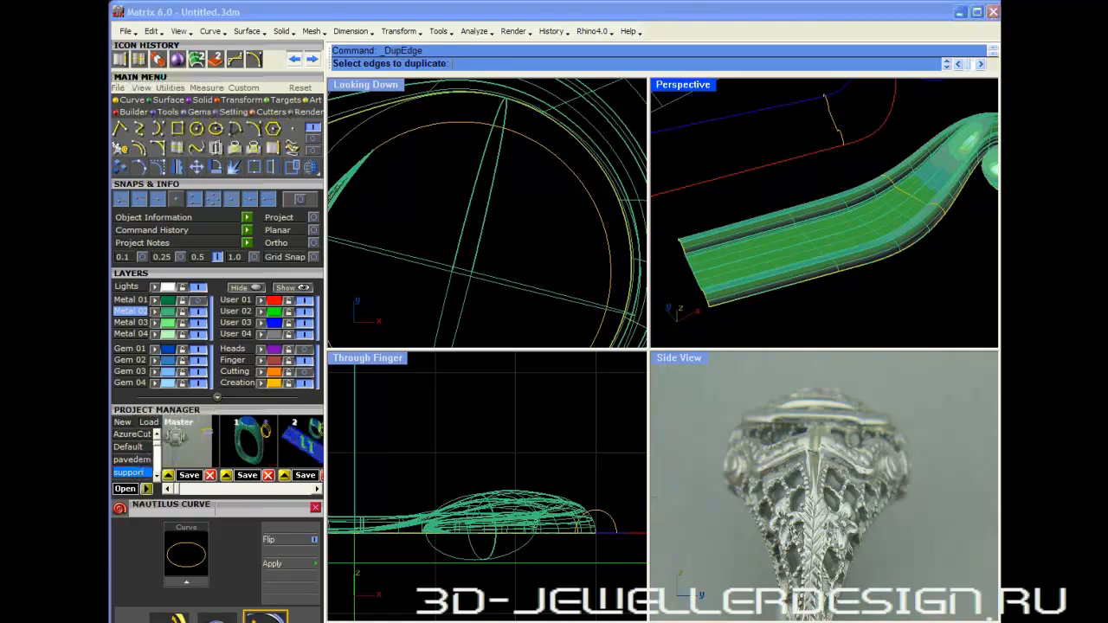
left_click(719, 265)
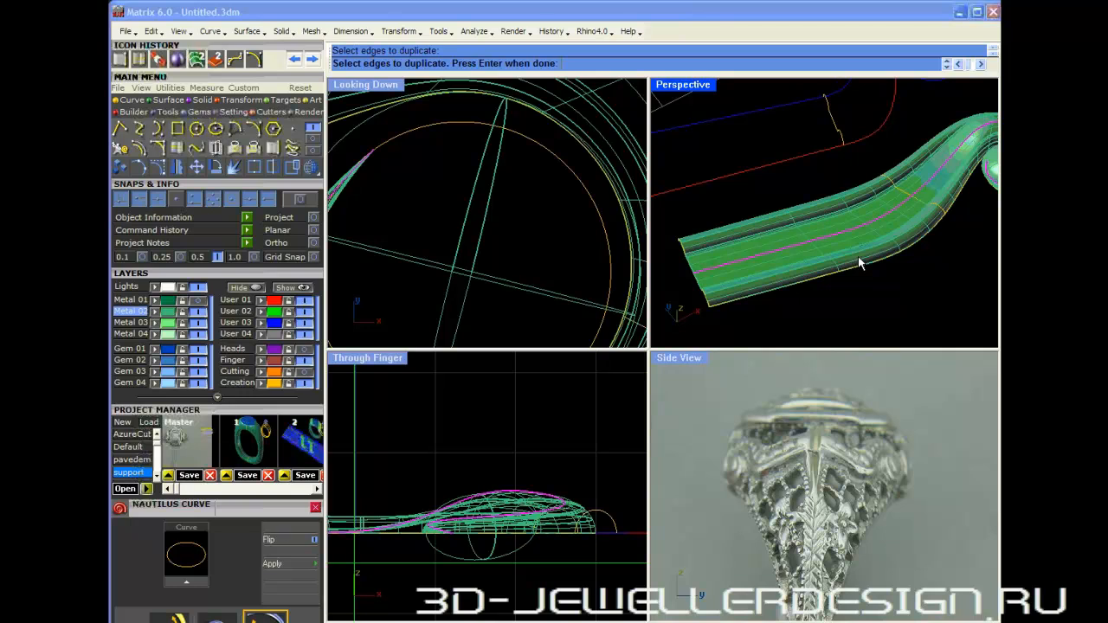
key("Return")
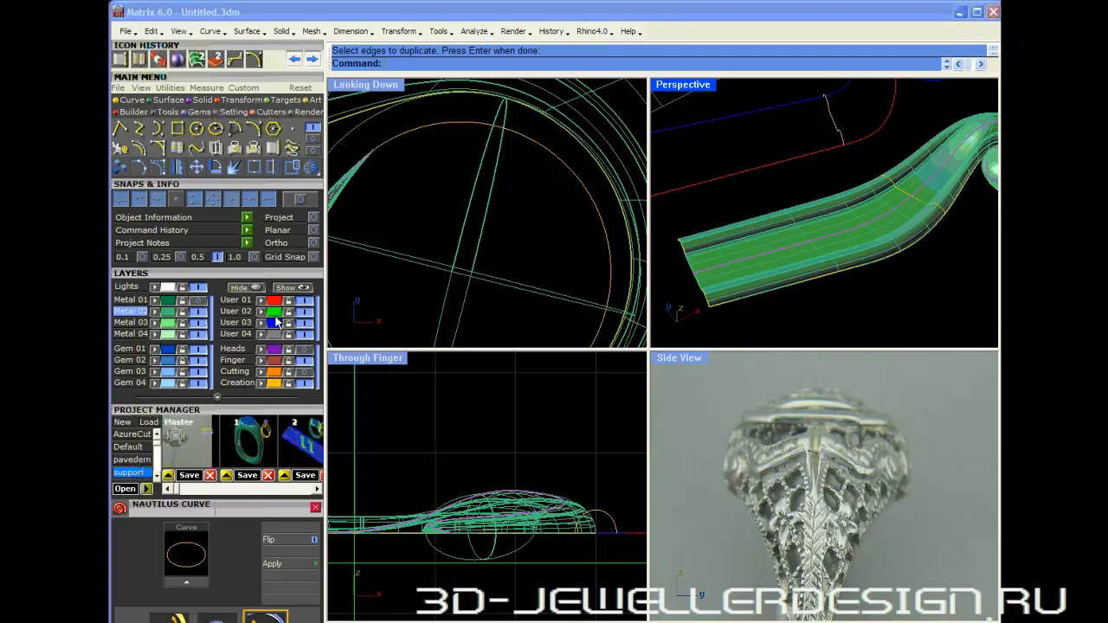
- Start Mill Grain on the duplicated centre curve with the Taper type, and move the spiral-side limit back to the stem's bend
left_click(840, 298)
left_click(777, 250)
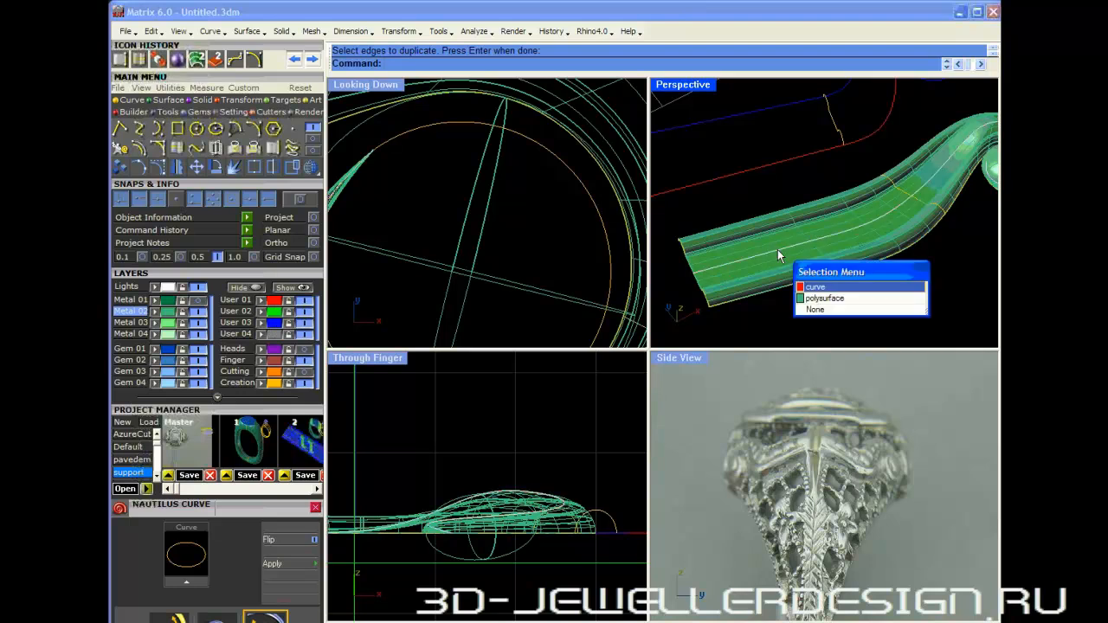
left_click(812, 284)
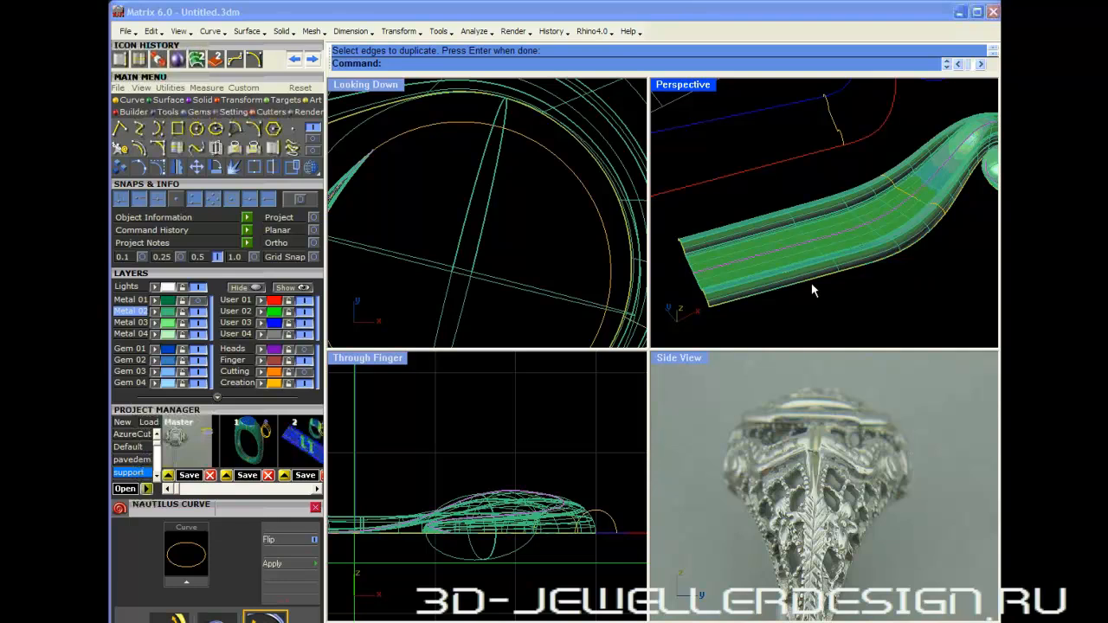
right_click(812, 291)
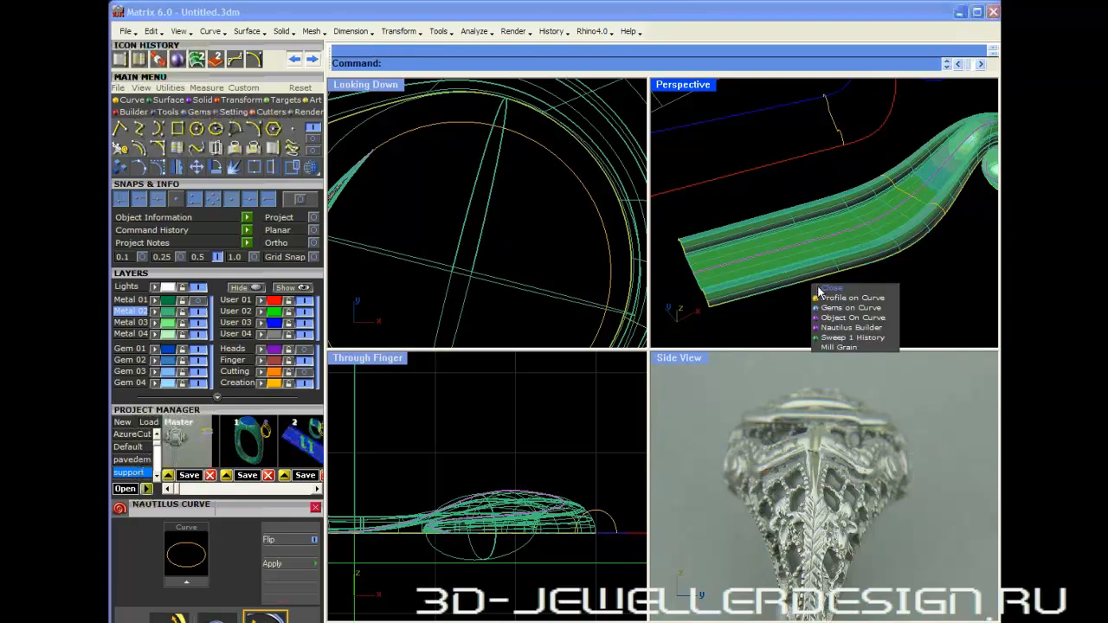
left_click(838, 347)
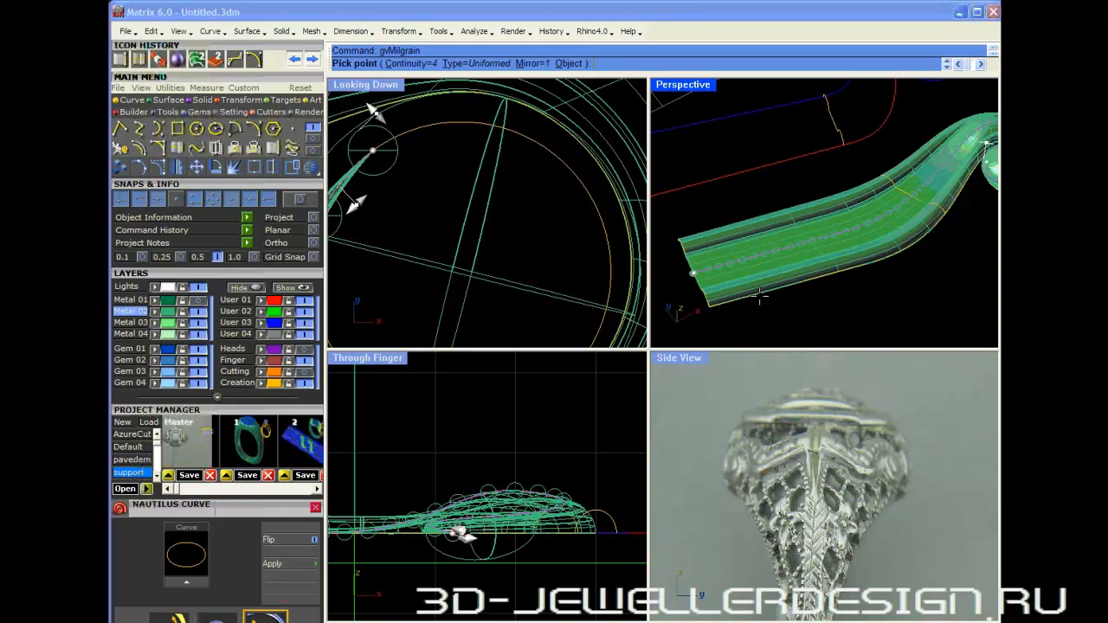
left_click(477, 64)
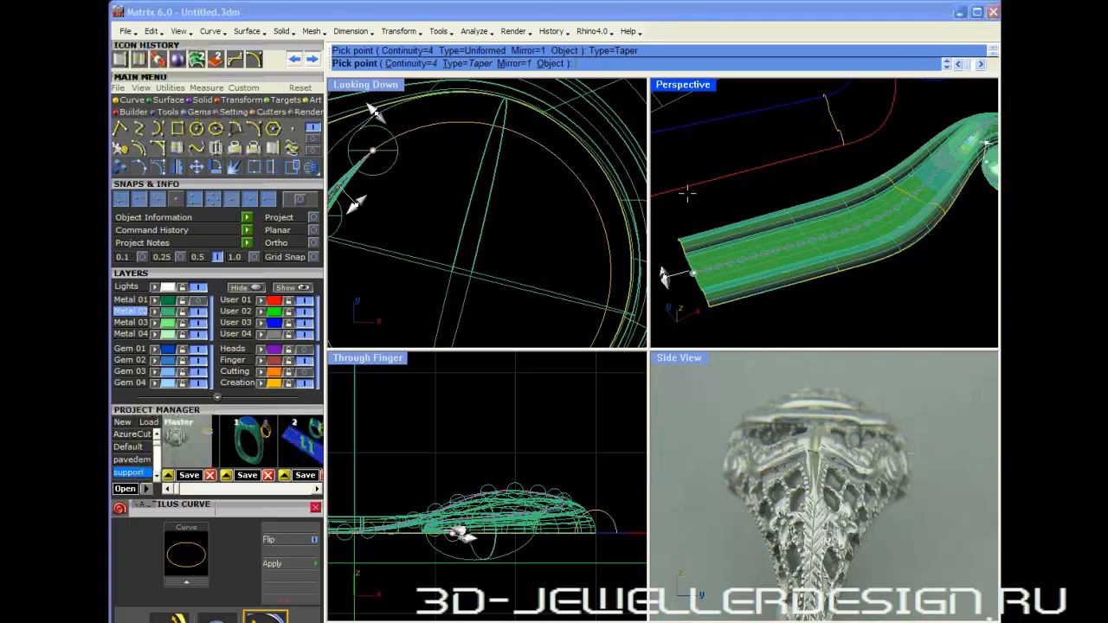
right_click_drag(836, 249, 810, 251, "shift")
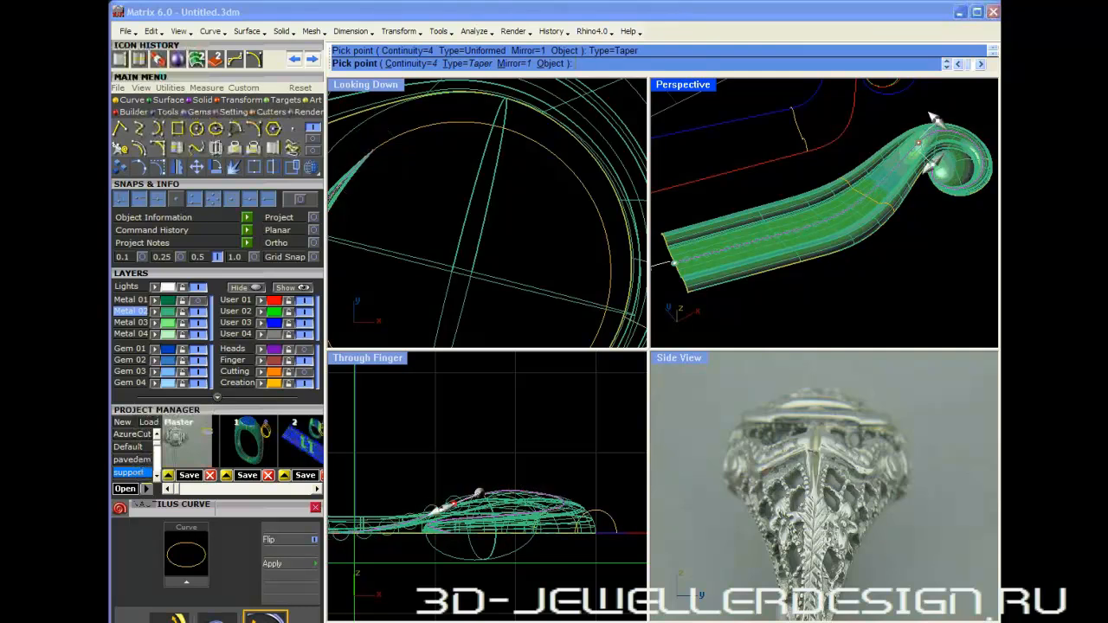
left_click(872, 180)
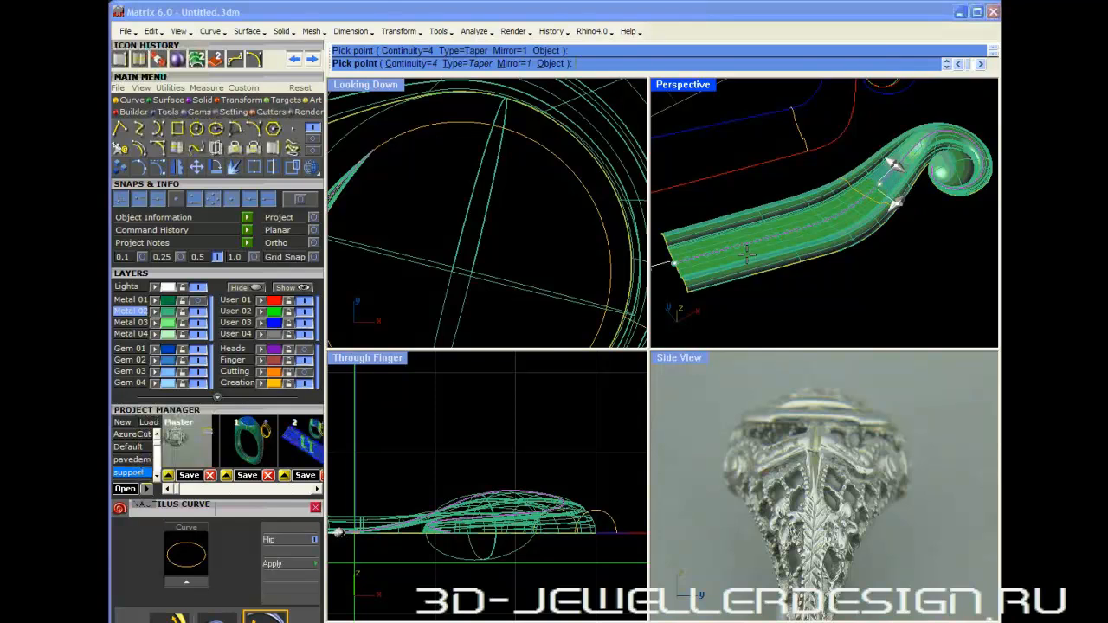
- Enlarge the mill grain's end radius at the stem's open end, then reduce it slightly so the bead fits within the channel
right_click_drag(717, 274, 758, 266, "shift")
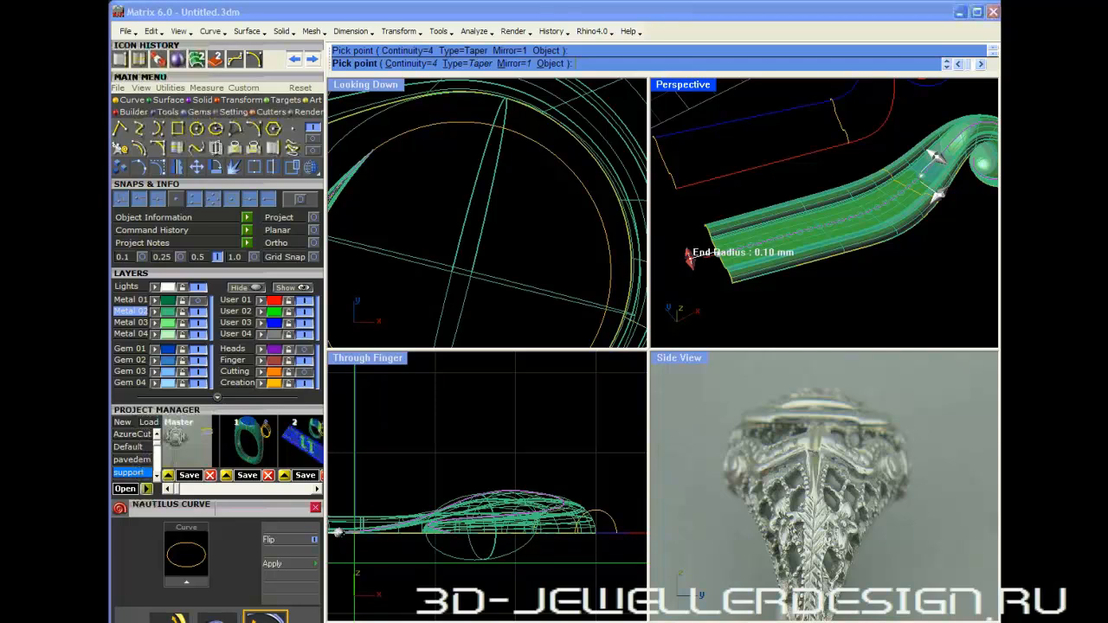
left_click_drag(690, 258, 681, 234)
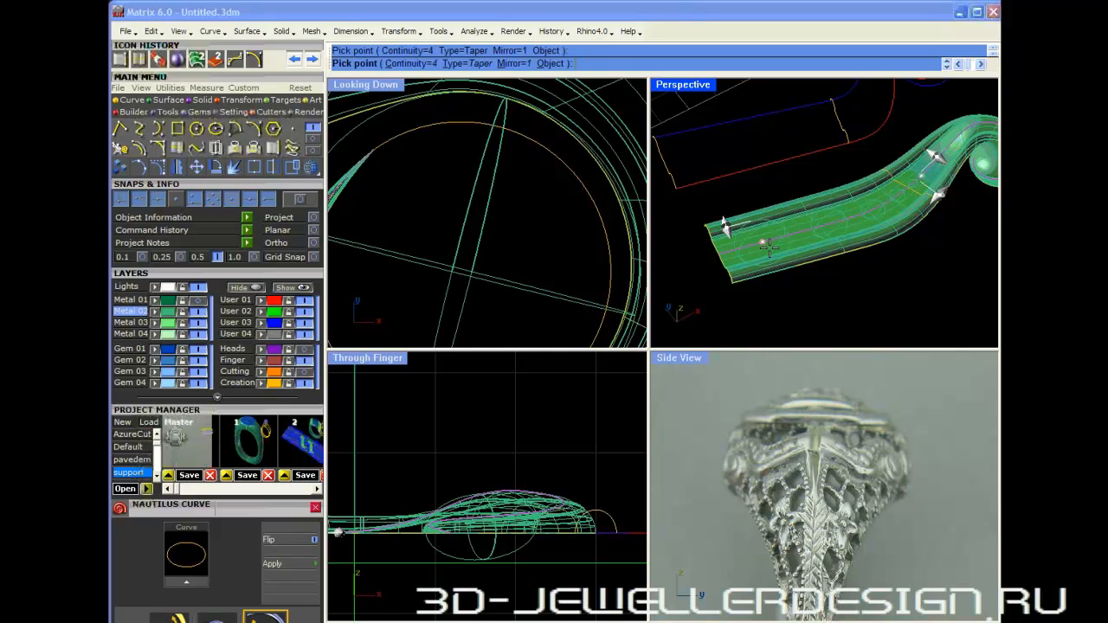
left_click(725, 223)
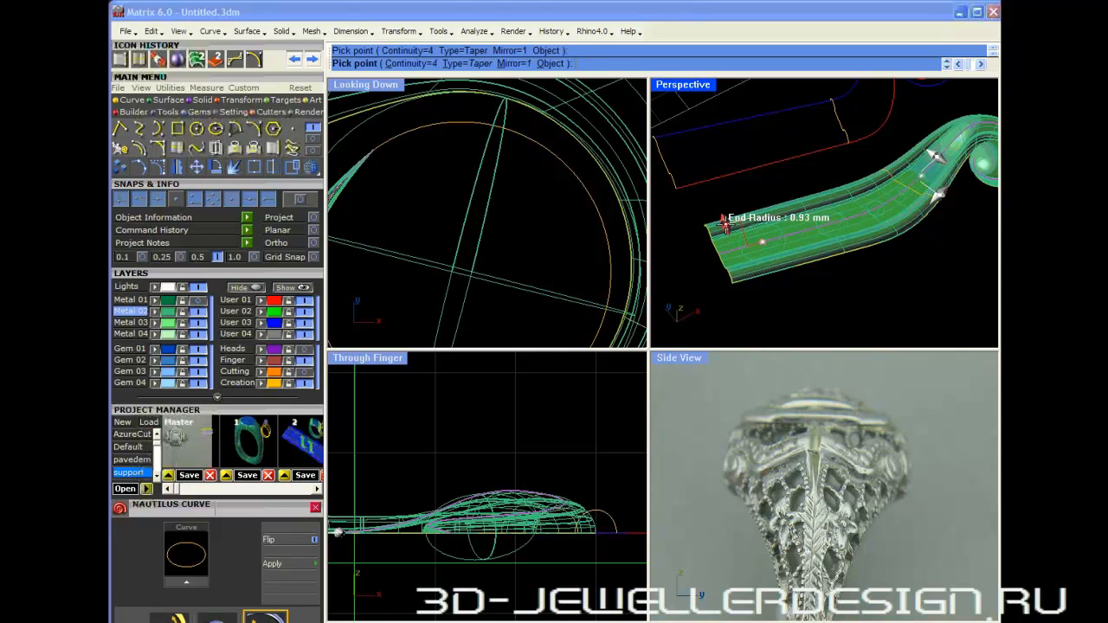
left_click_drag(726, 224, 730, 236)
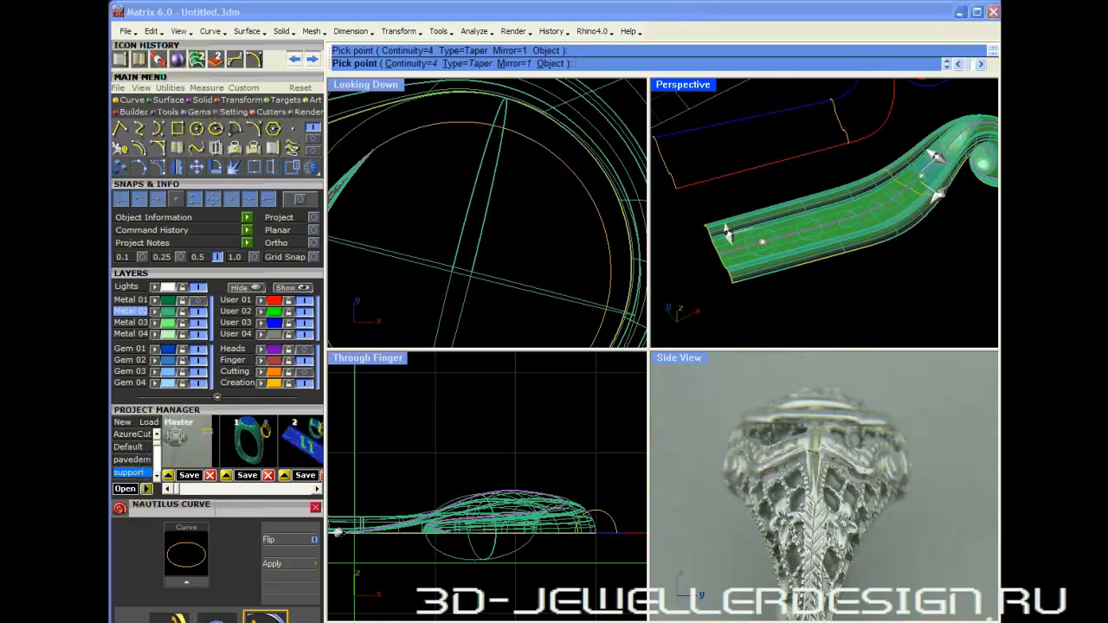
- Fine-tune the small-bead handles near the bend, shift the large end bead towards the stem's open end, and generate the graduated beads
mouse_move(936, 195)
left_click_drag(937, 191, 935, 189)
mouse_move(928, 151)
left_click_drag(928, 152, 933, 165)
left_click_drag(763, 245, 717, 231)
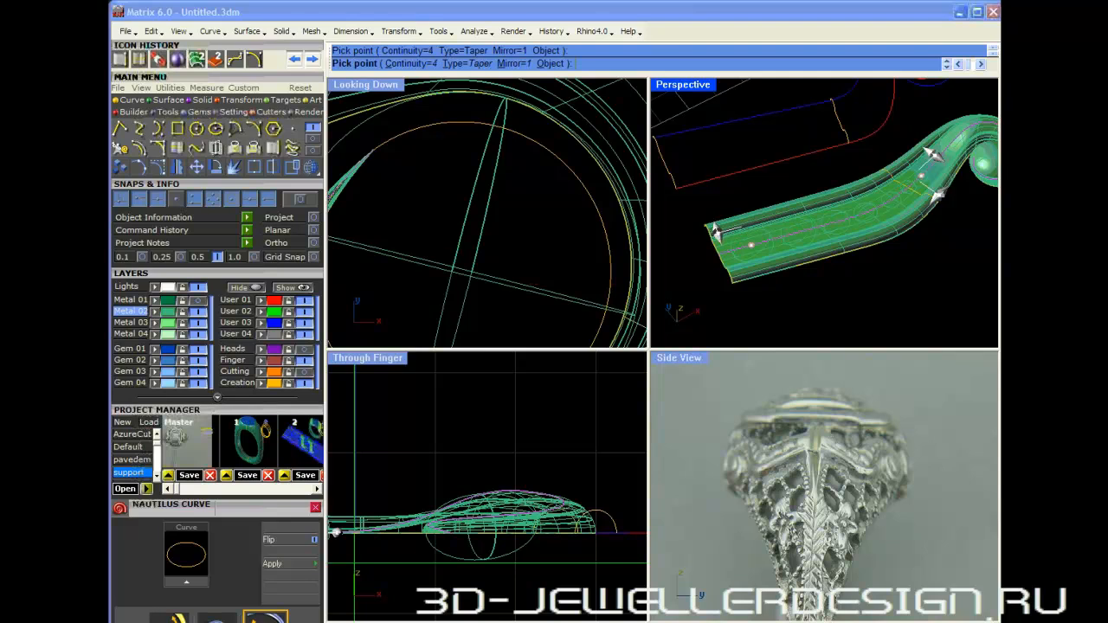
mouse_move(944, 199)
right_click(924, 256)
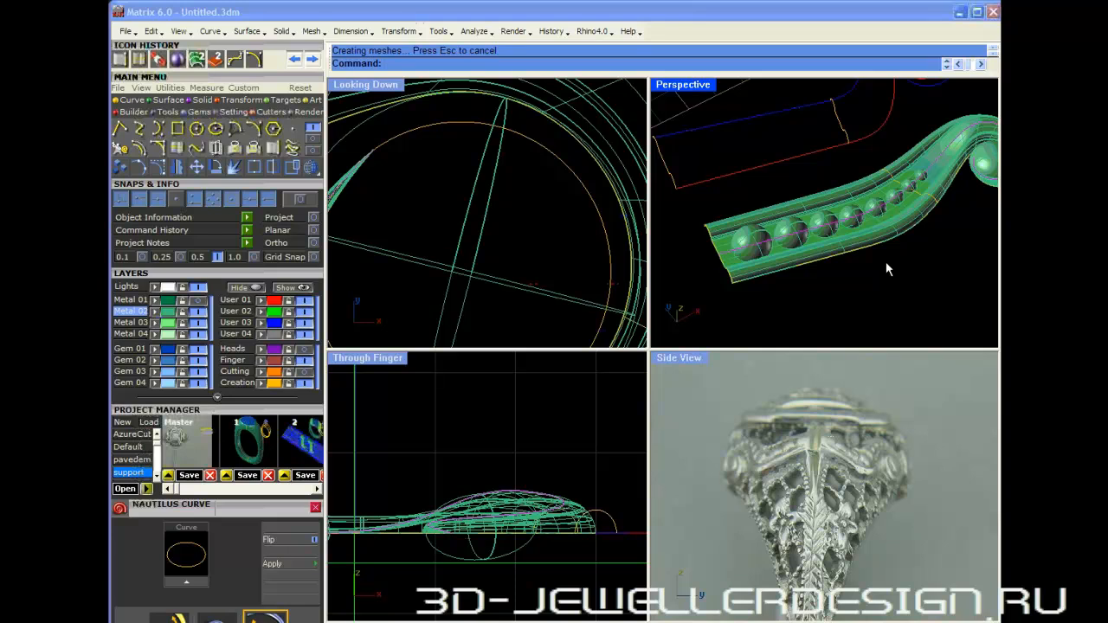
- Examine the scroll detail in the ring reference photo in the Through Finger view
scroll(469, 196, "down", 9)
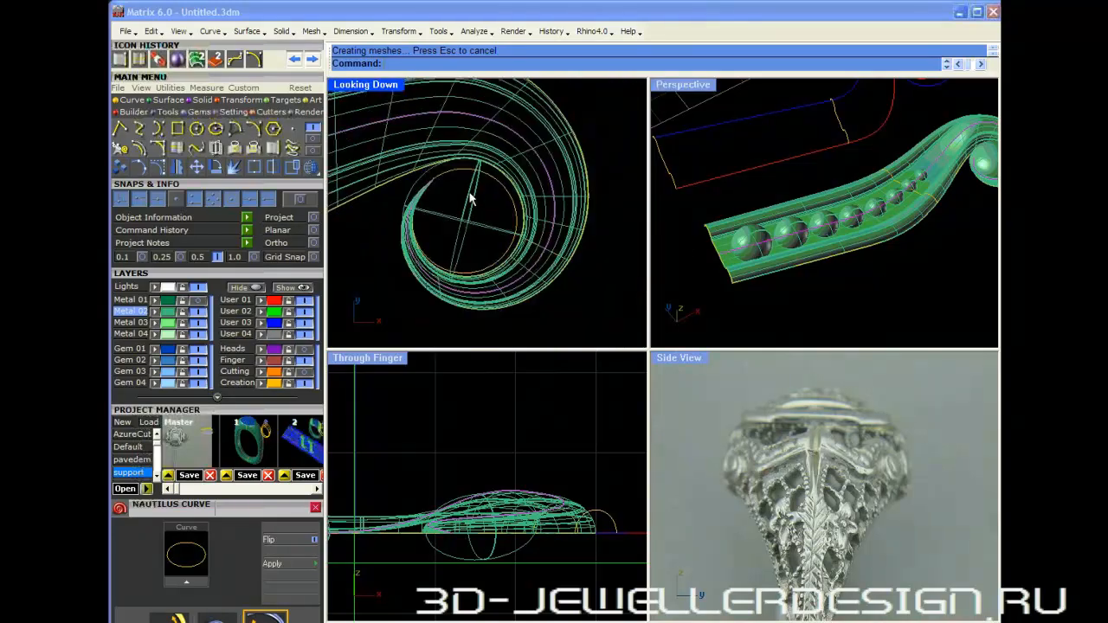
scroll(470, 199, "down", 10)
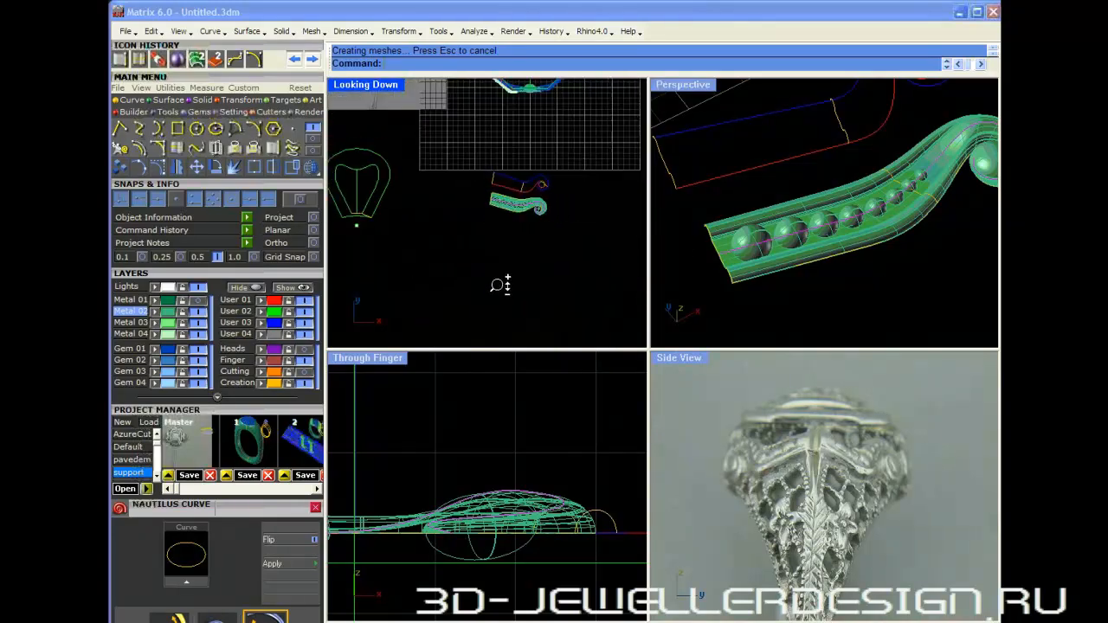
scroll(501, 286, "up", 5)
scroll(410, 530, "down", 5)
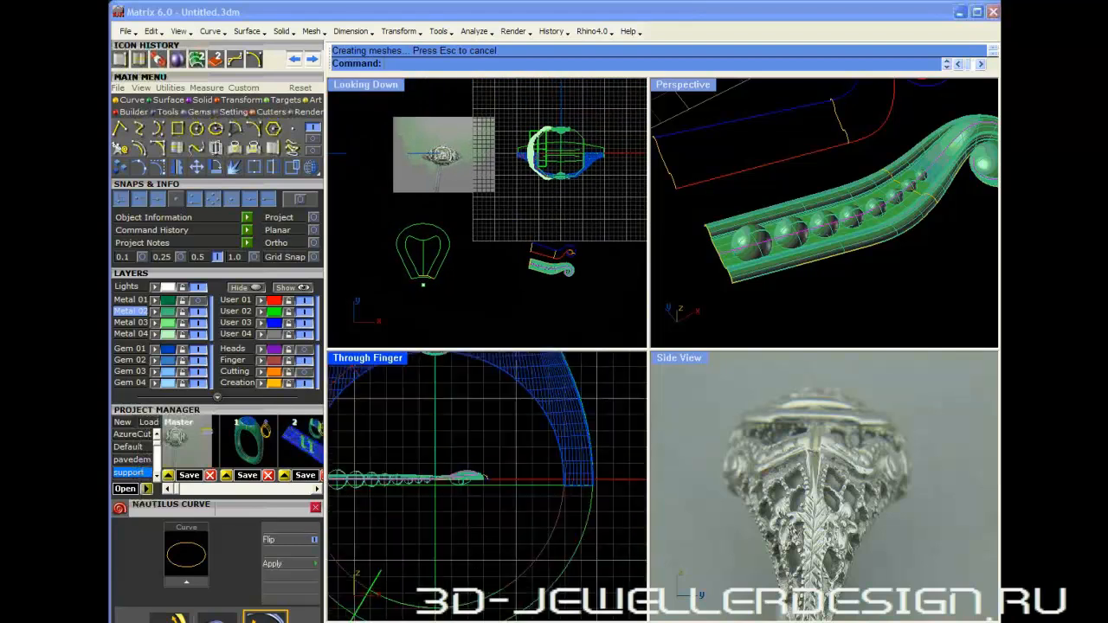
scroll(451, 514, "down", 10)
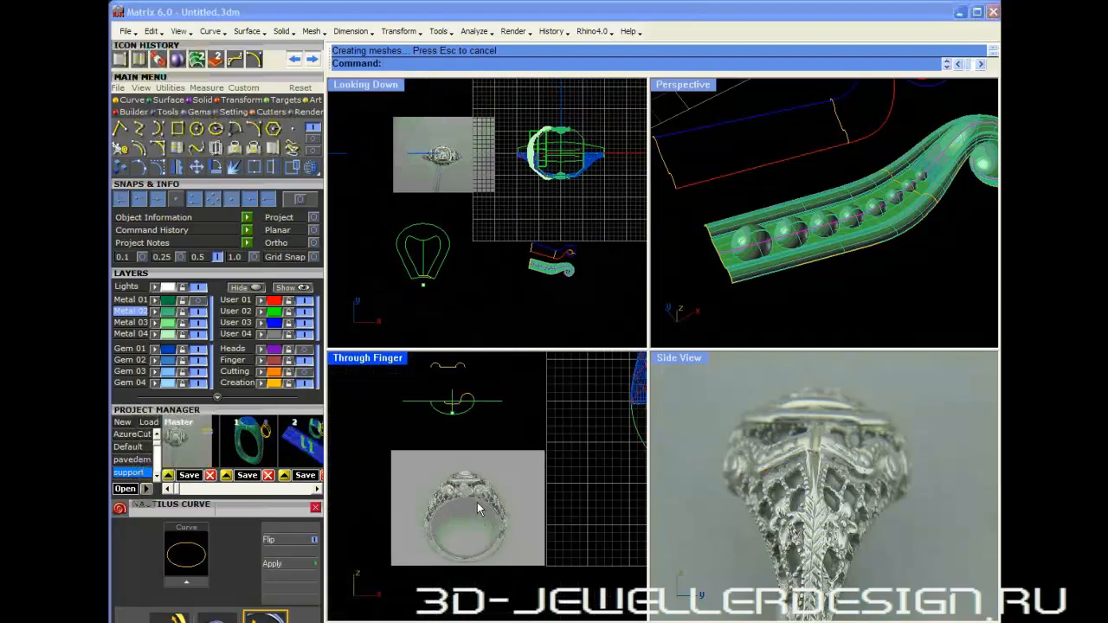
scroll(477, 502, "up", 10)
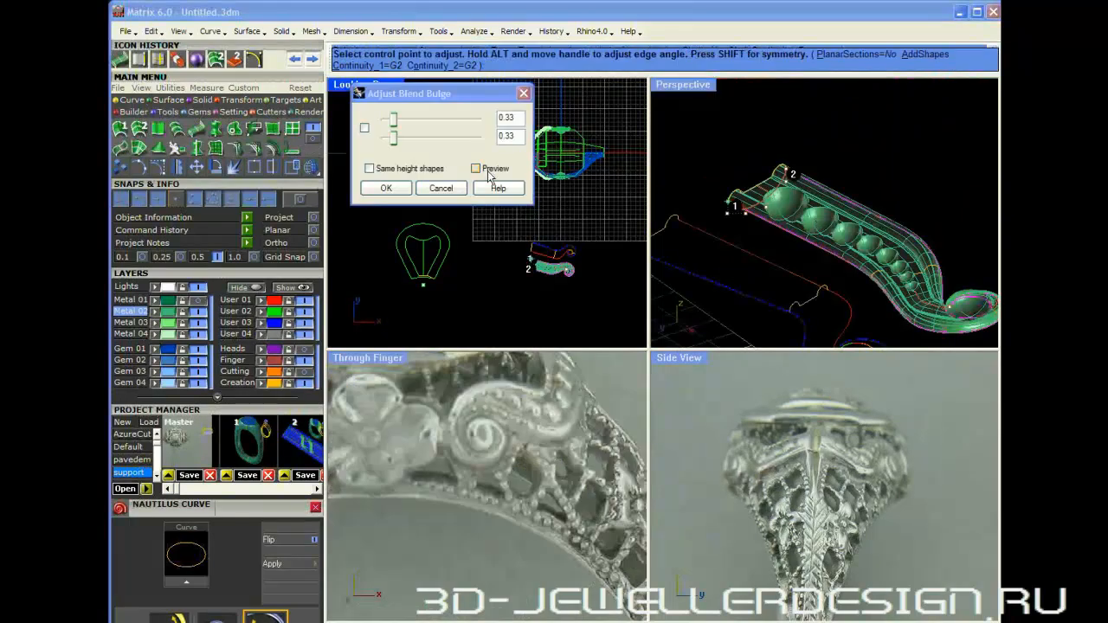
- Try a surface blend between the scroll's two outer edges with both bulges at 0.33, and inspect it from below
mouse_move(796, 206)
right_mouse_down()
mouse_move(806, 227)
mouse_move(801, 212)
right_mouse_up()
right_click(801, 212)
right_click_drag(881, 291, 836, 218)
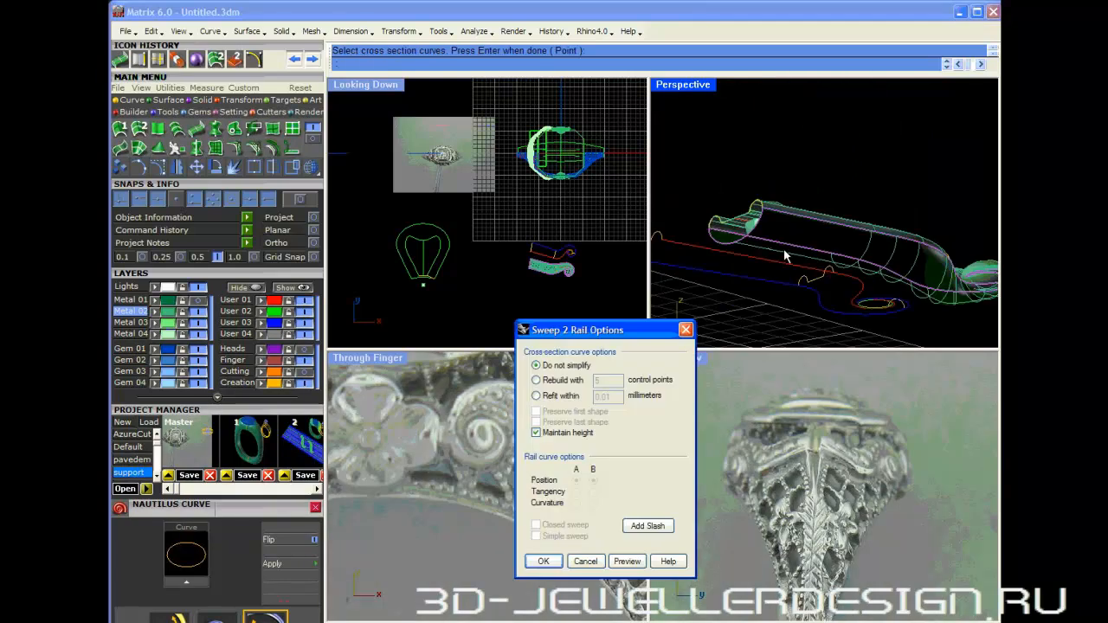
- Sweep the scroll's underside along its two edges with Do not simplify and Maintain height, adding three slashes around the bend and spiral
right_click_drag(853, 281, 757, 241)
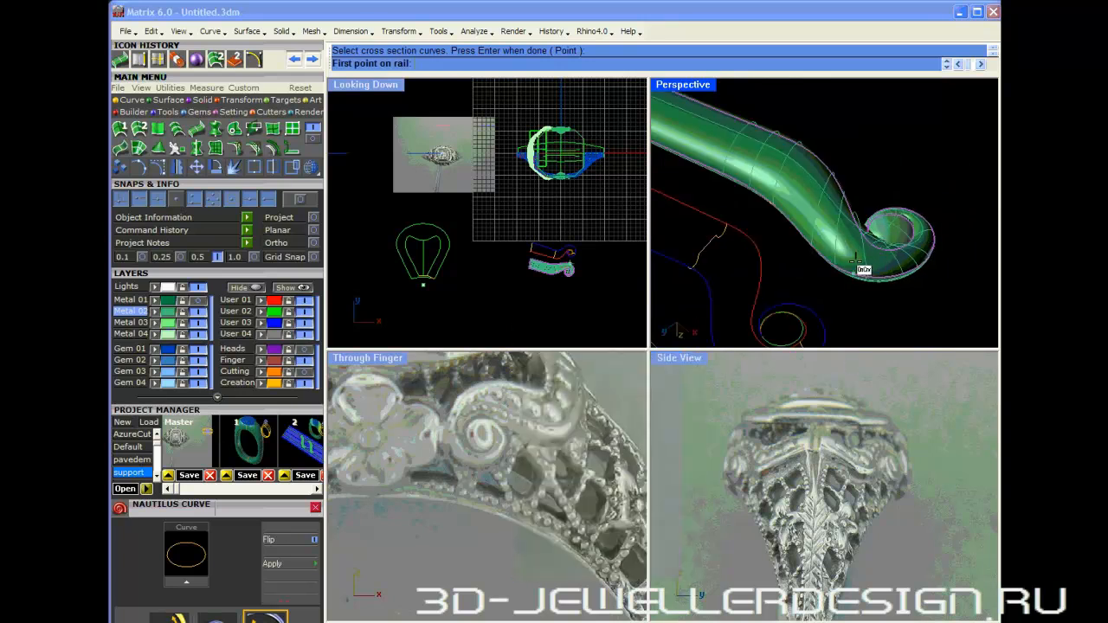
left_click(828, 168)
left_click(785, 204)
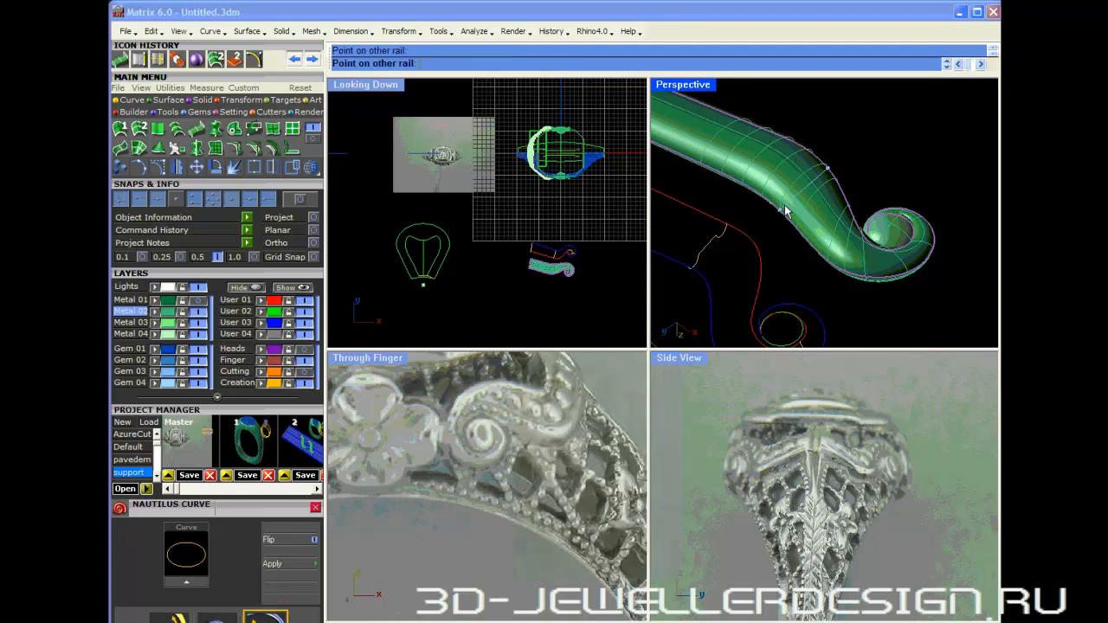
left_click(855, 222)
left_click(828, 248)
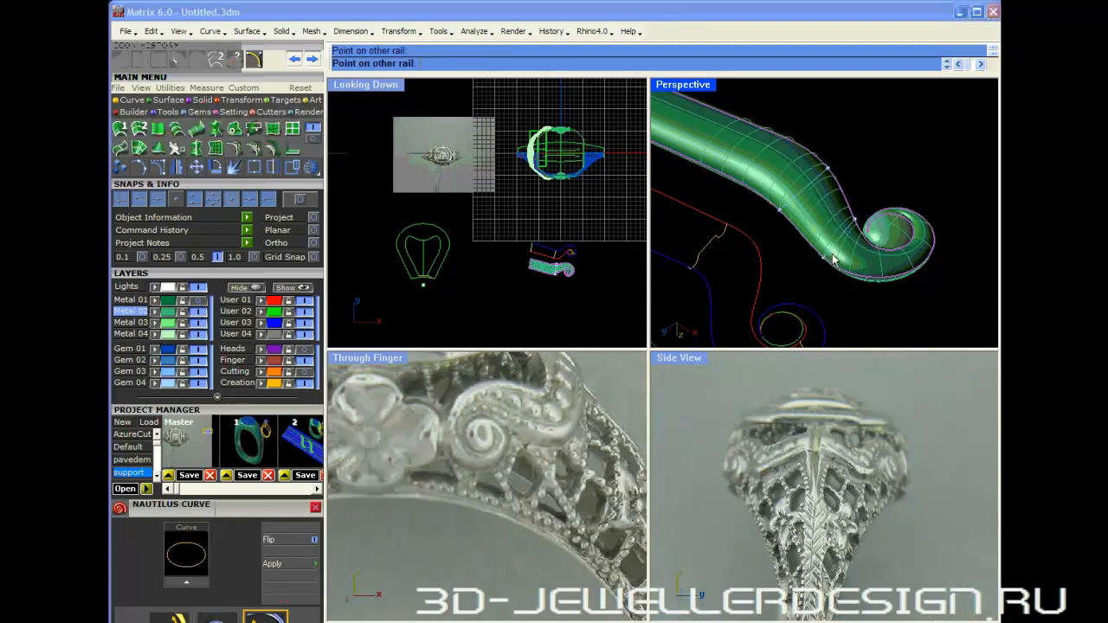
left_click(896, 260)
left_click(900, 268)
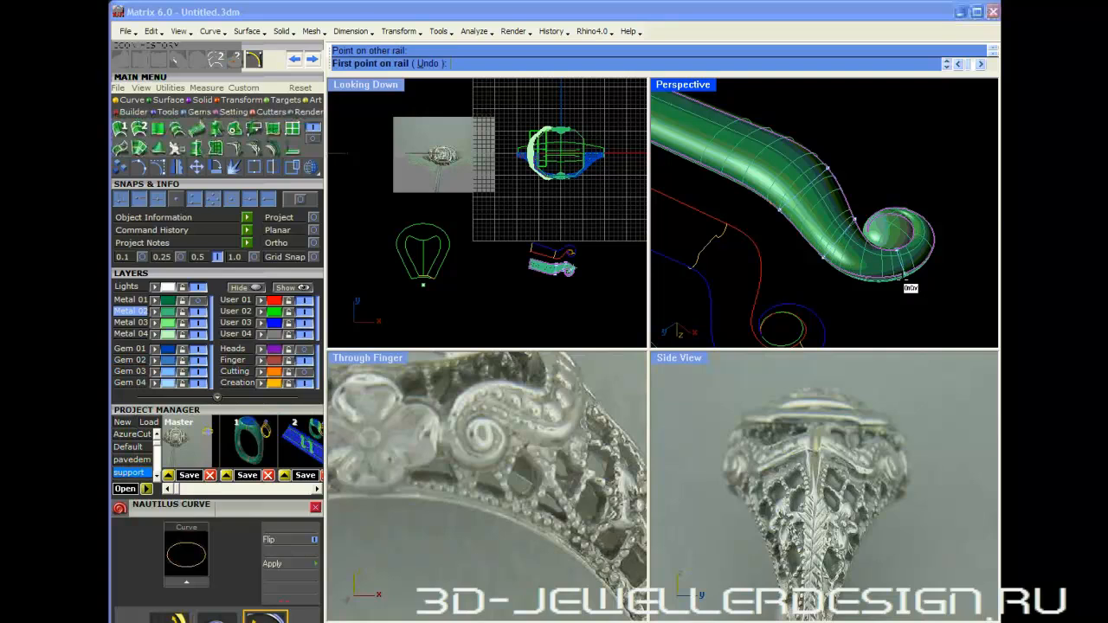
key("Return")
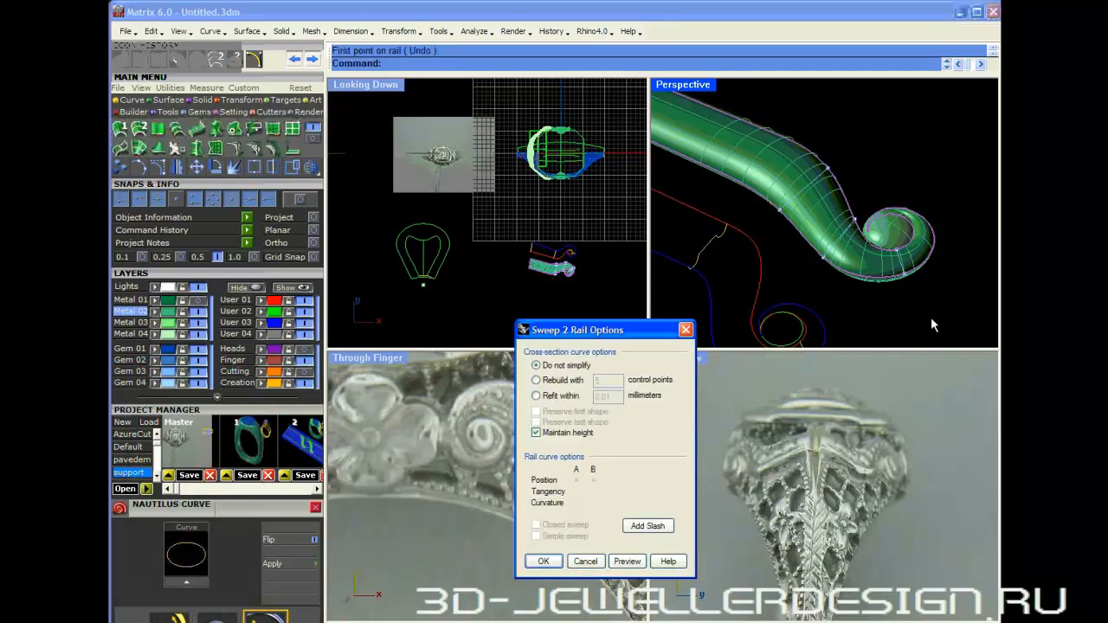
key("Return")
- Close the scroll's open stem end with a Patch of 10 U and 10 V spans and stiffness 1, and select the scroll body
right_click_drag(905, 287, 744, 260)
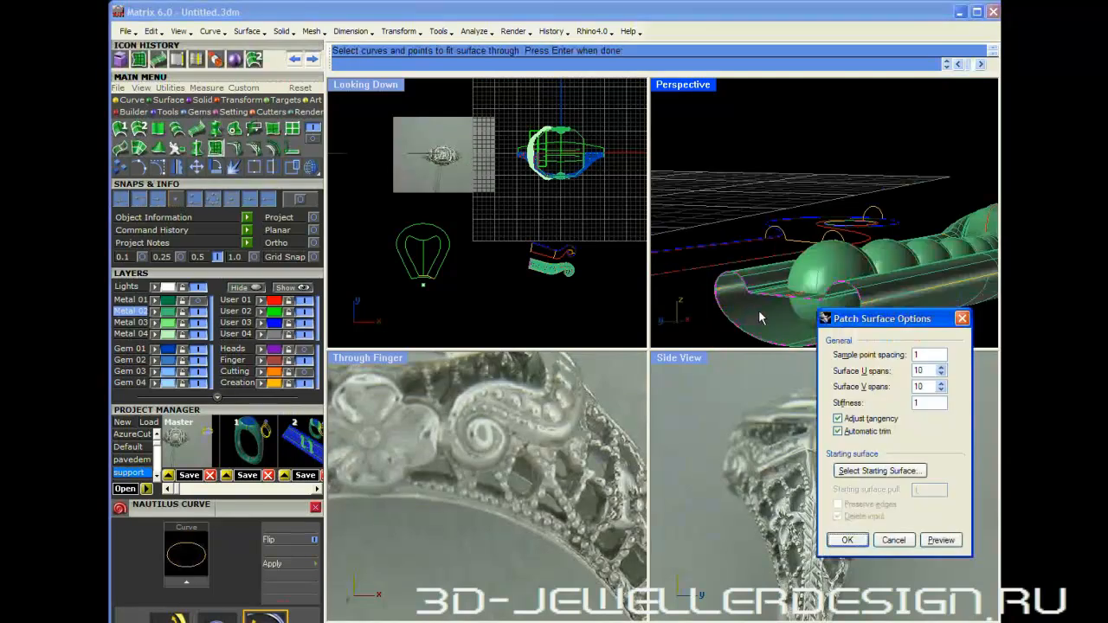
key("Return")
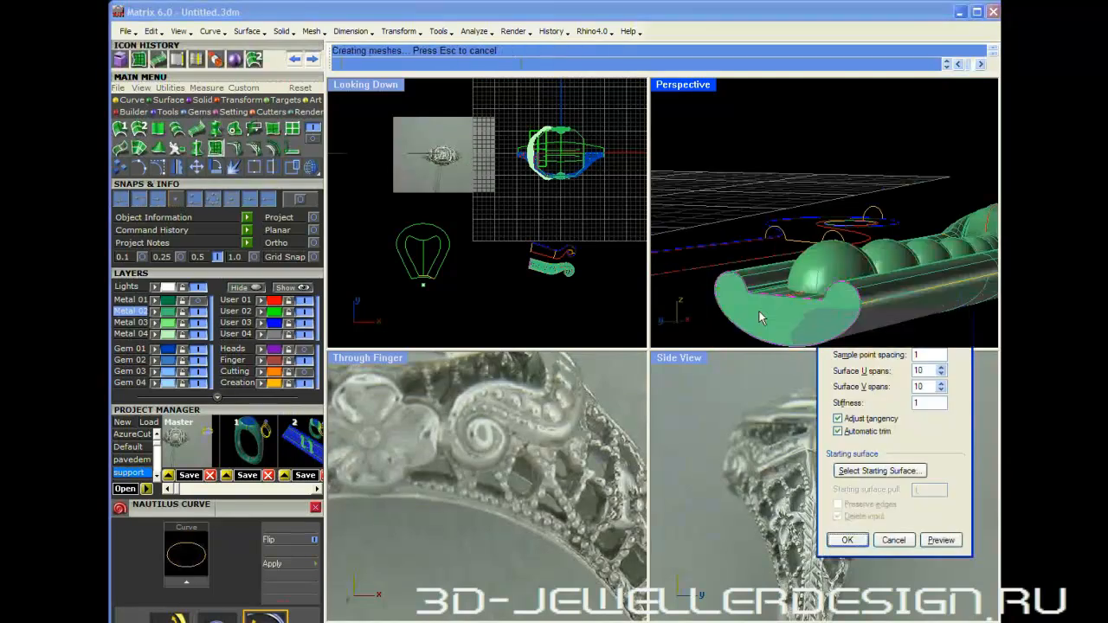
left_click(777, 318)
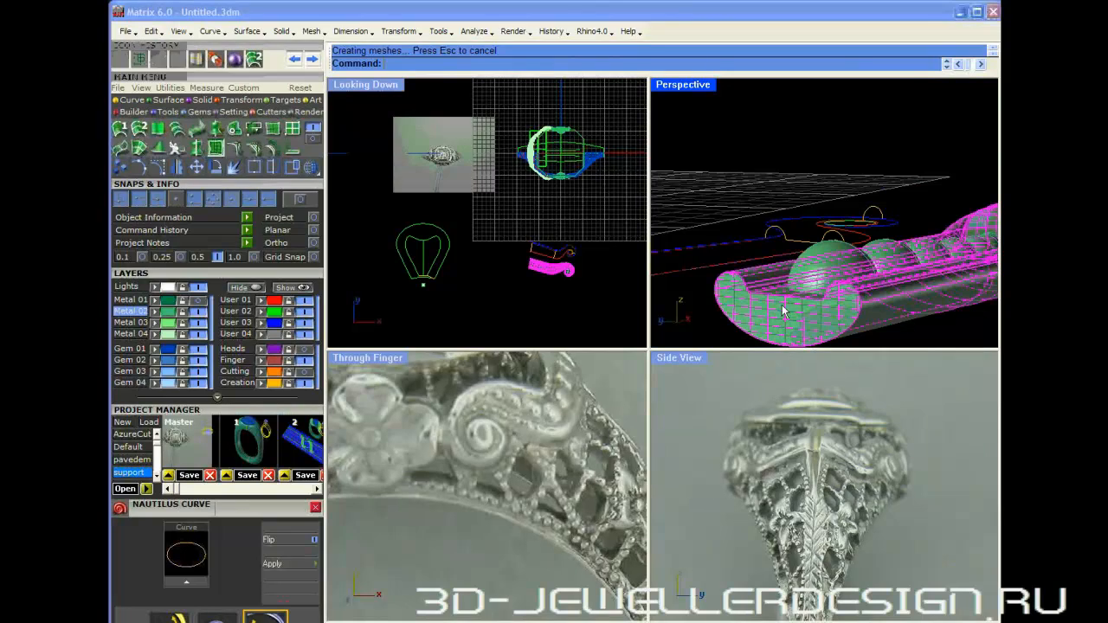
- Sweep a flat base surface along two rails over the rectangle beside the ring, with Do not simplify and Maintain height
left_click(258, 152)
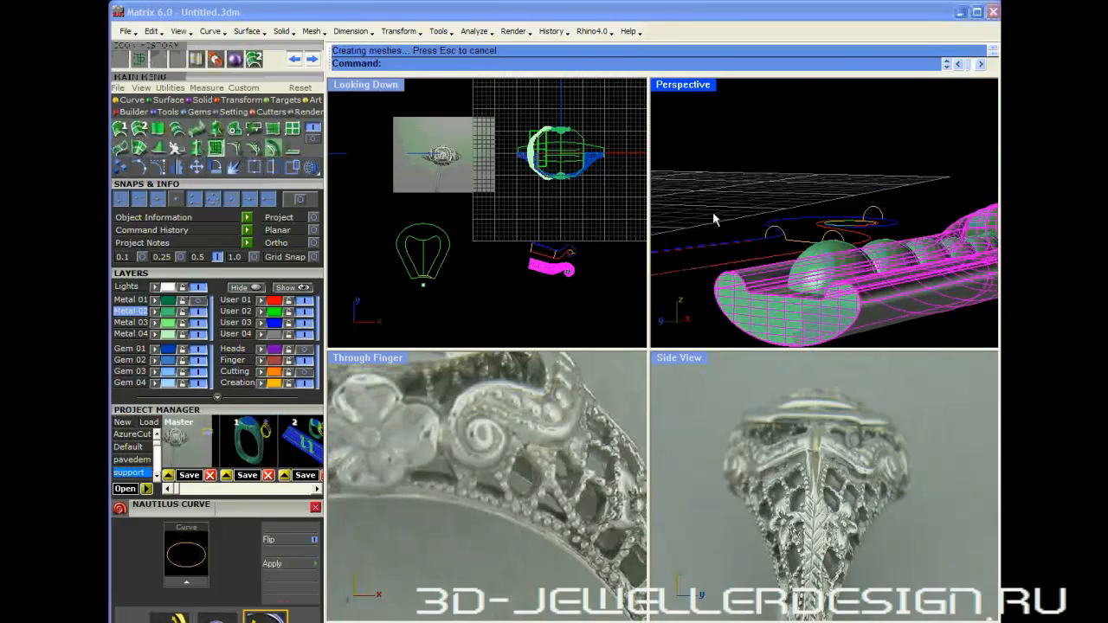
scroll(739, 211, "down", 8)
right_click_drag(749, 218, 699, 275)
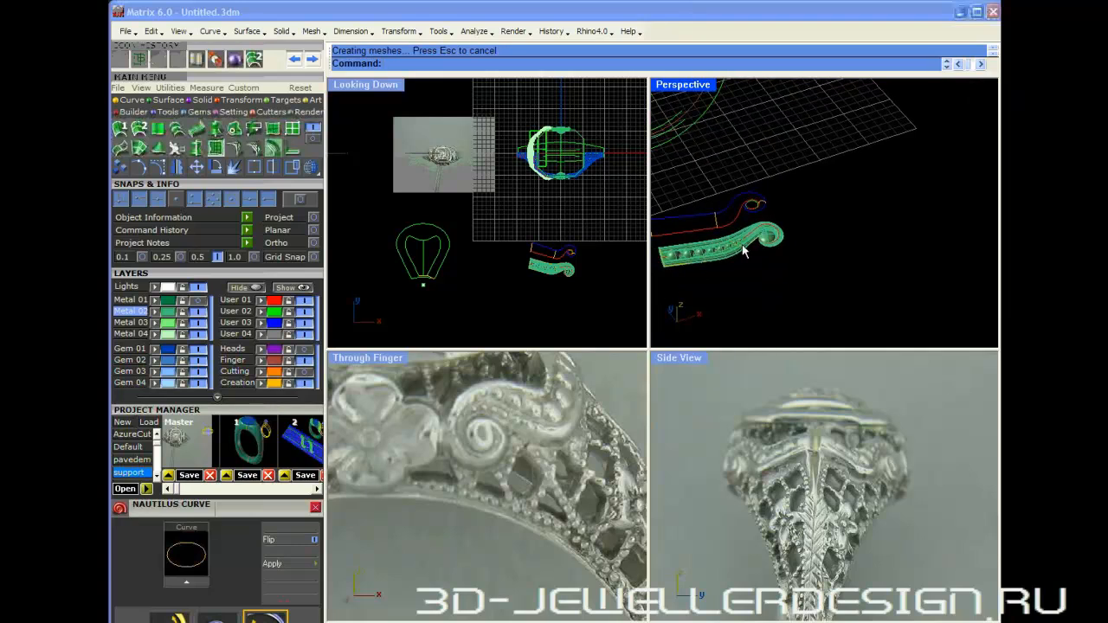
right_click_drag(758, 234, 755, 204)
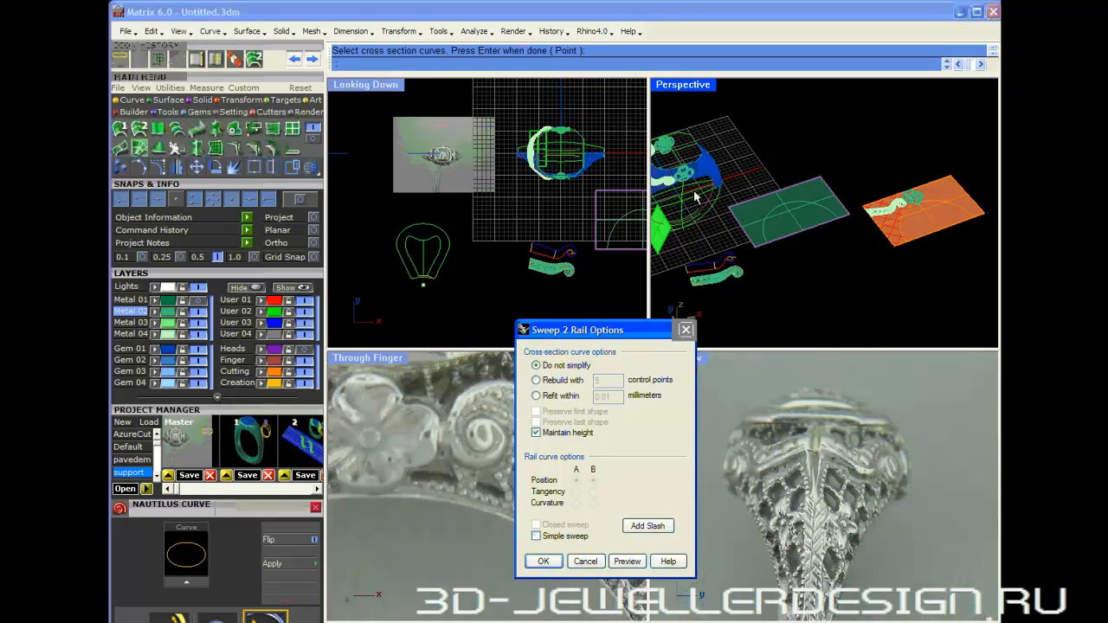
right_click_drag(695, 192, 738, 178, "shift")
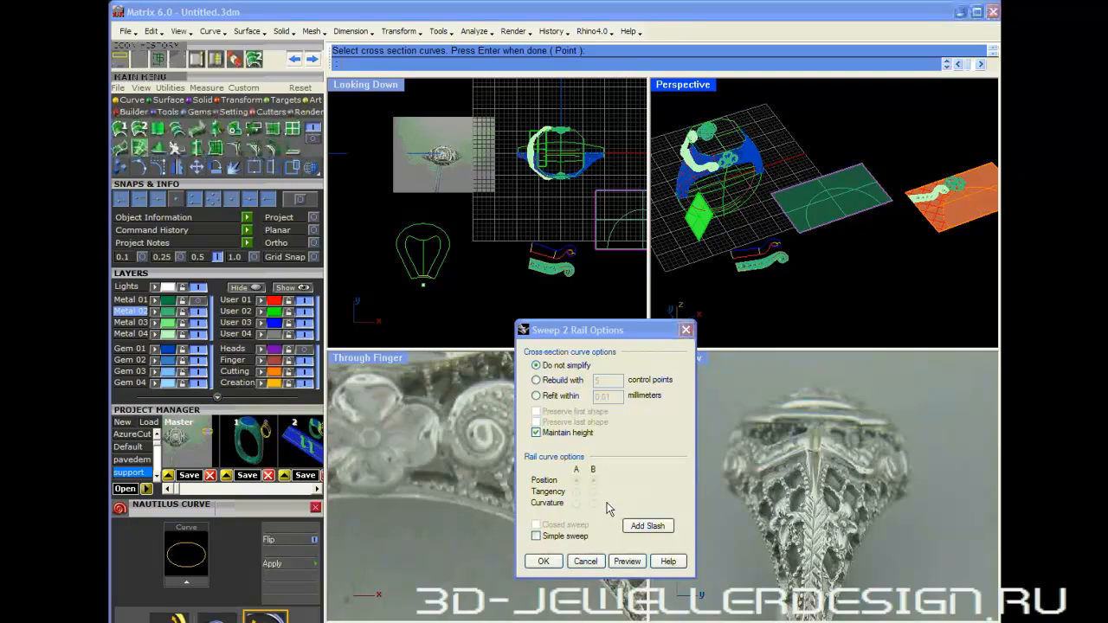
left_click(543, 561)
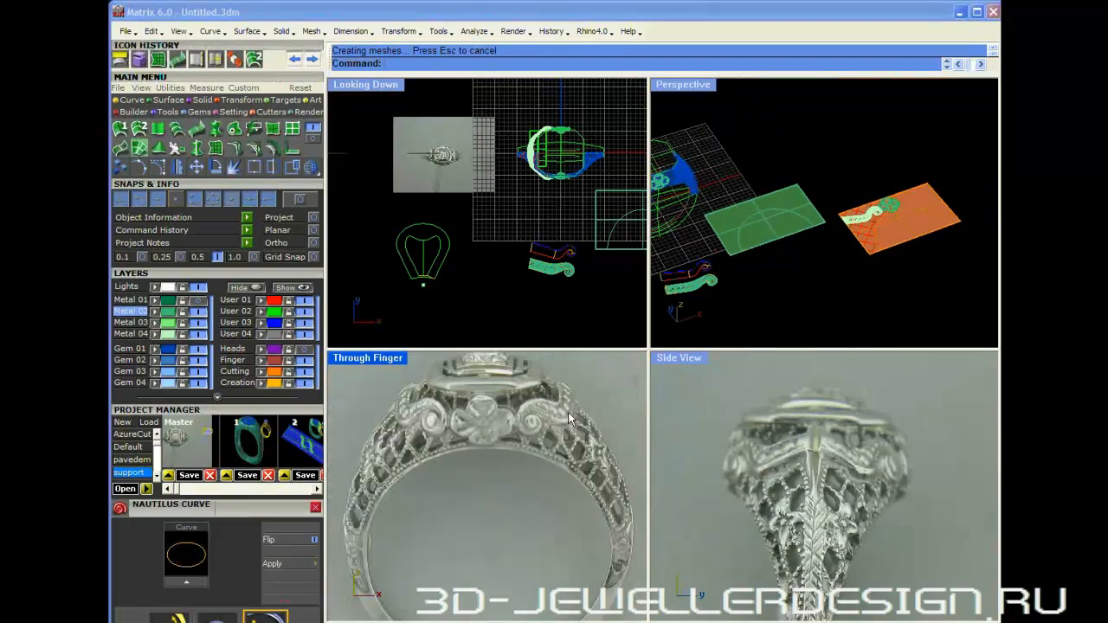
- Move the scroll together with its row of beads onto a corner of the green rectangular base surface
right_click_drag(568, 412, 539, 426)
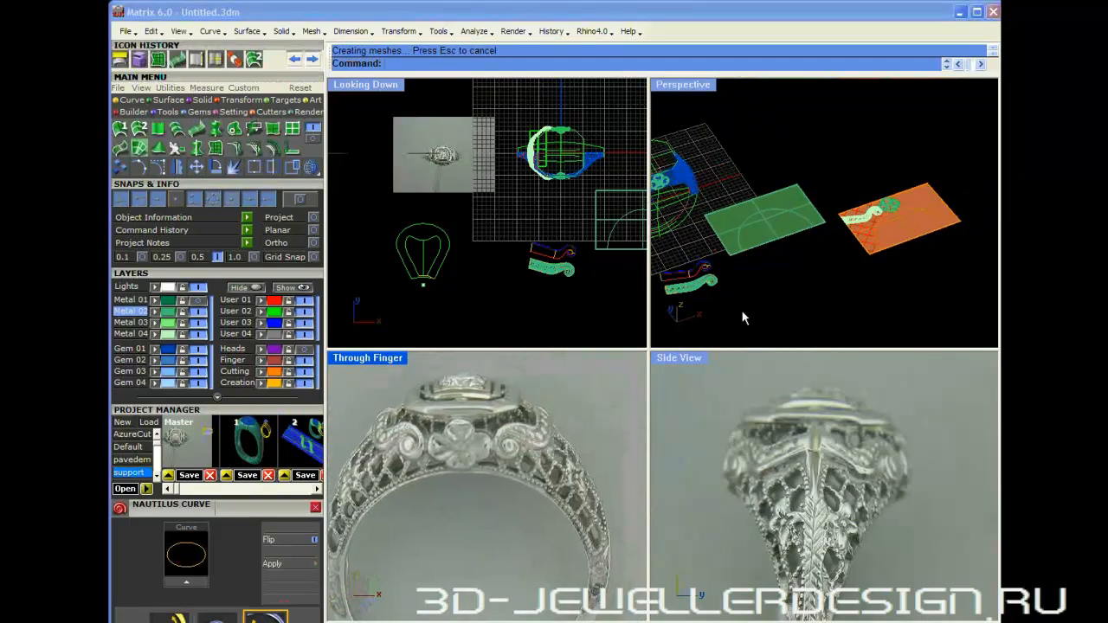
right_click_drag(790, 263, 829, 269, "shift")
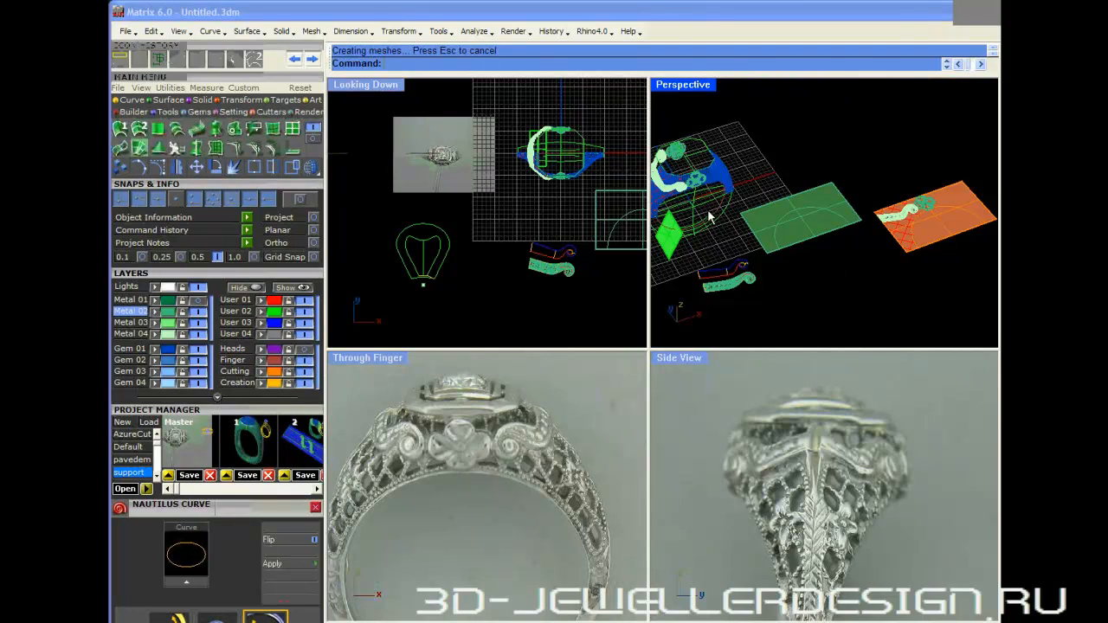
right_click_drag(707, 208, 720, 212, "shift")
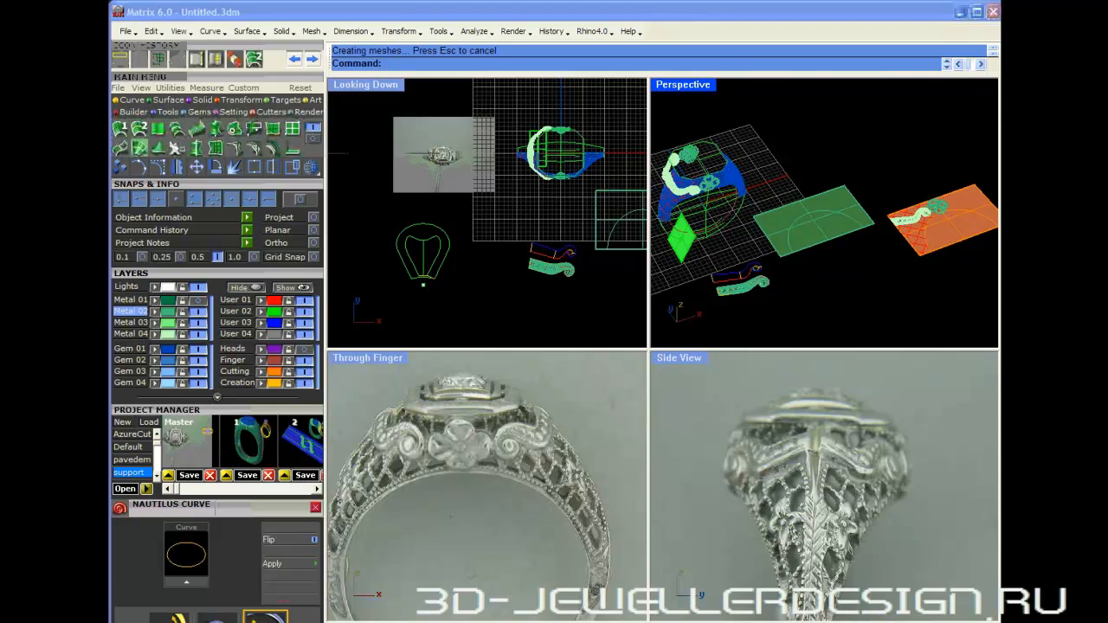
scroll(754, 294, "up", 5)
scroll(749, 297, "up", 3)
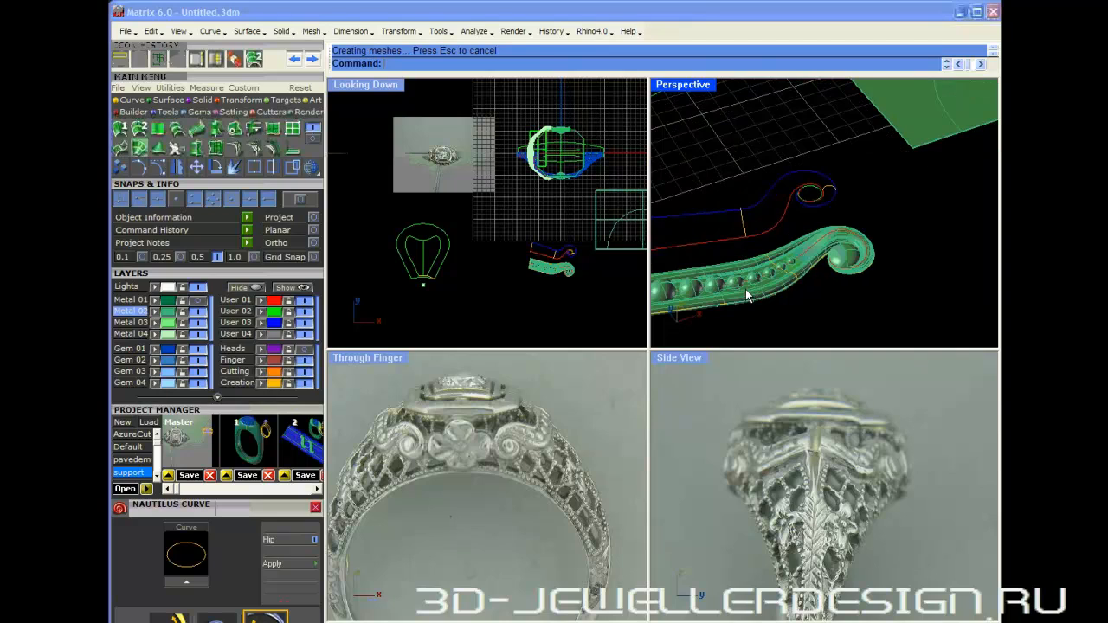
left_click(701, 273)
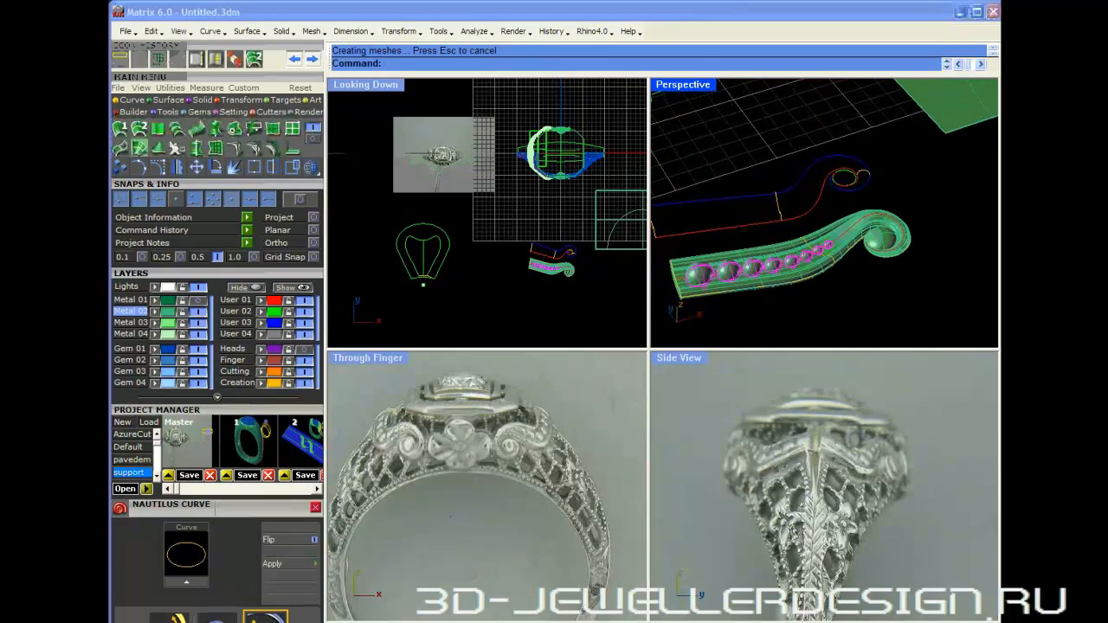
left_click(842, 230)
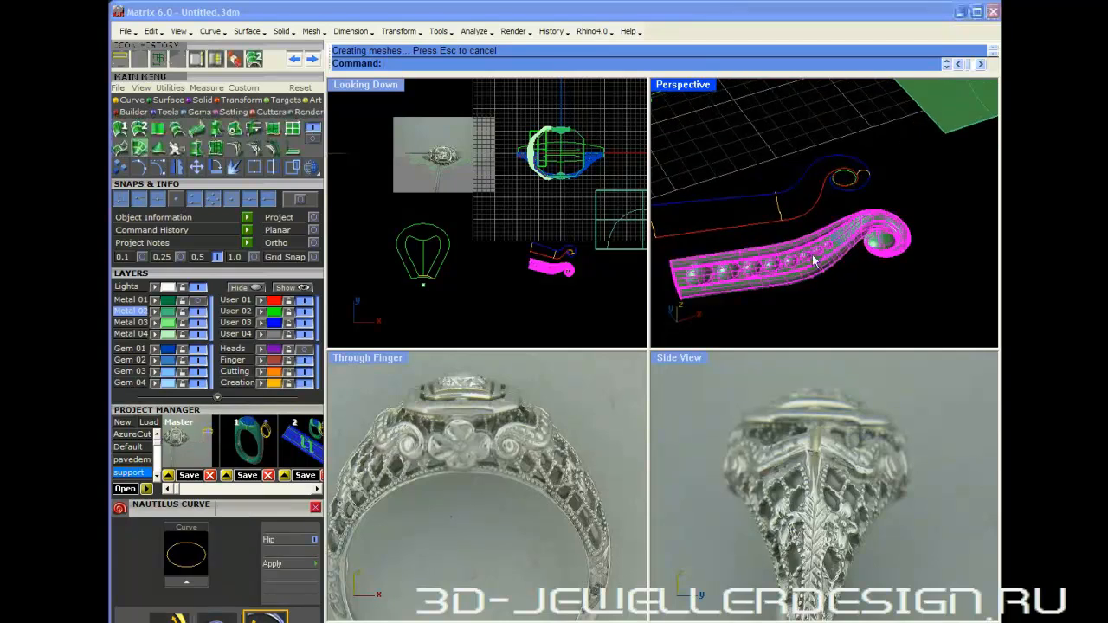
scroll(816, 260, "down", 4)
left_click_drag(816, 260, 875, 128)
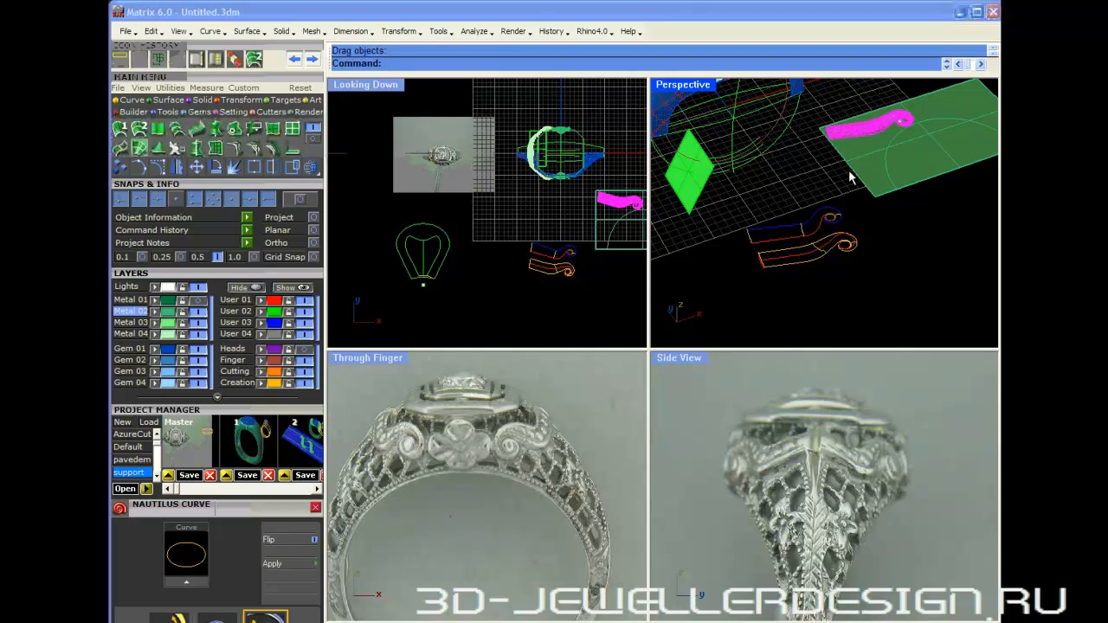
- Raise the scroll and its beads slightly above the base surface in the Through Finger view
right_click_drag(851, 175, 766, 236)
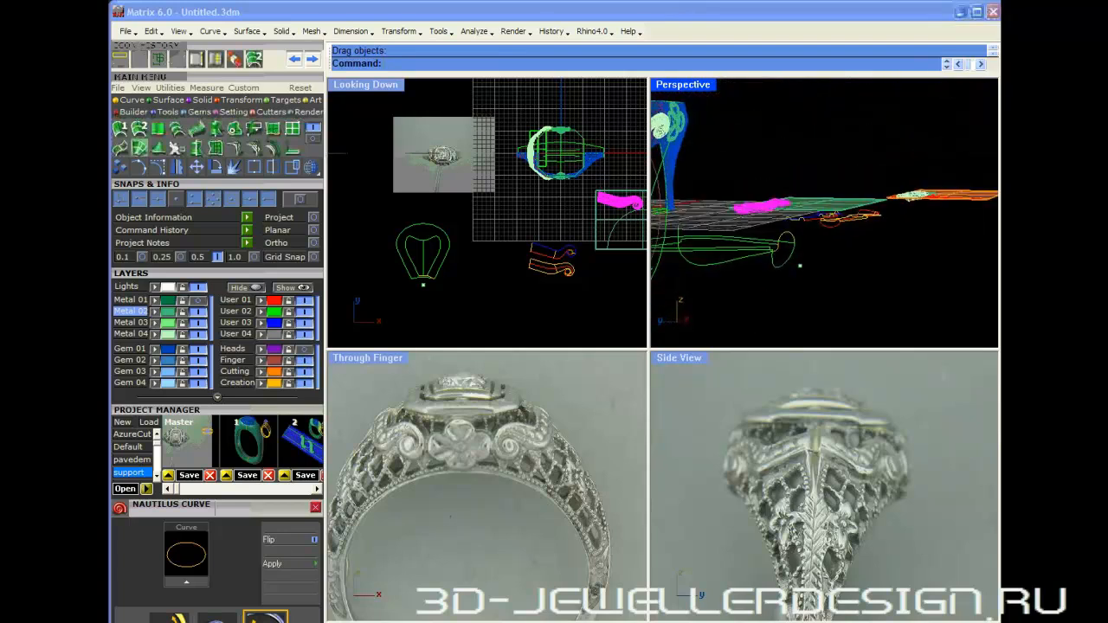
scroll(749, 217, "up", 10)
left_click(849, 265)
right_click_drag(848, 264, 828, 178)
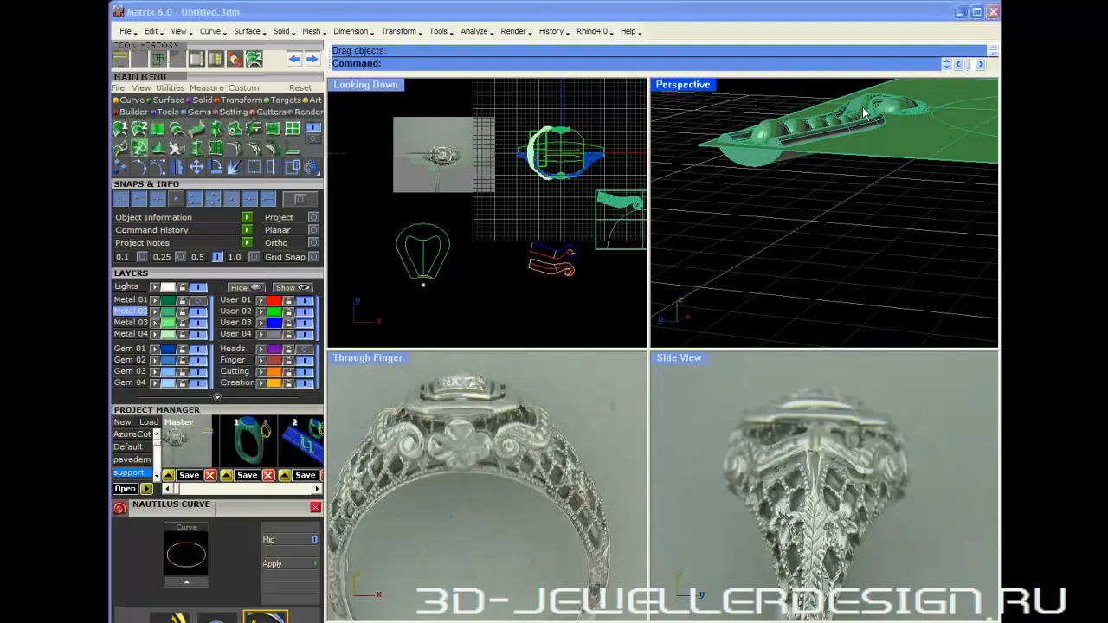
left_click(769, 130)
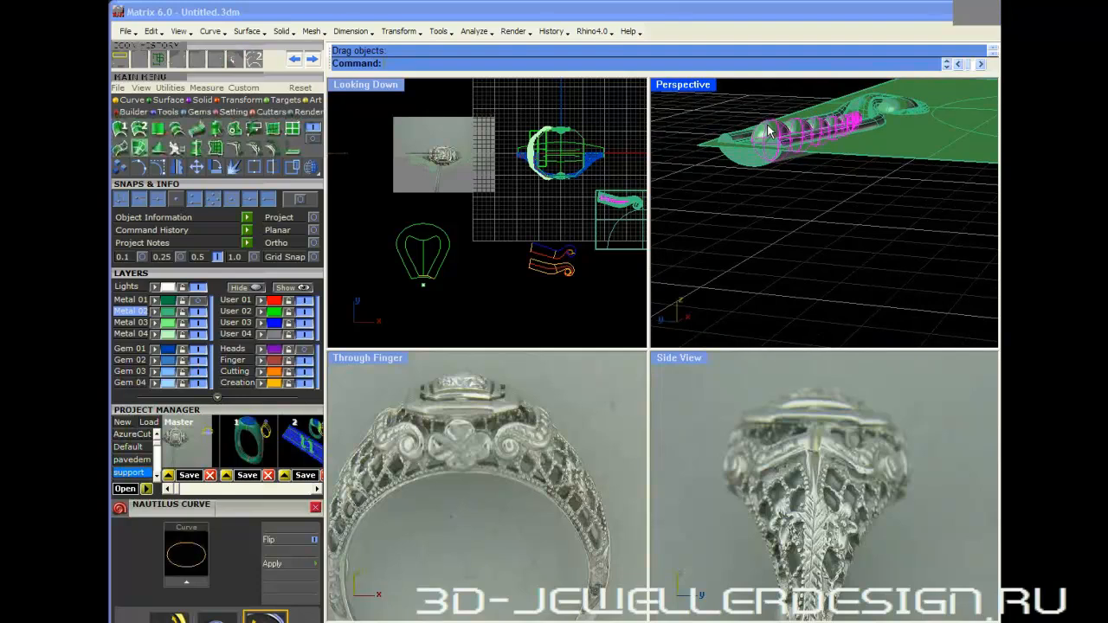
left_click(866, 100, "shift")
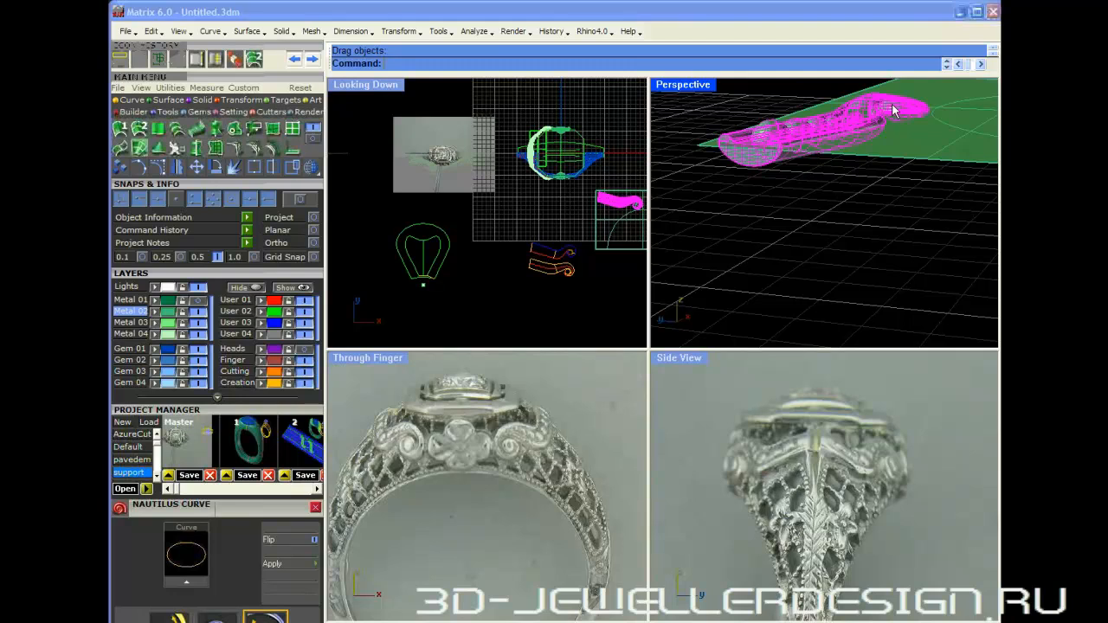
scroll(501, 470, "down", 5)
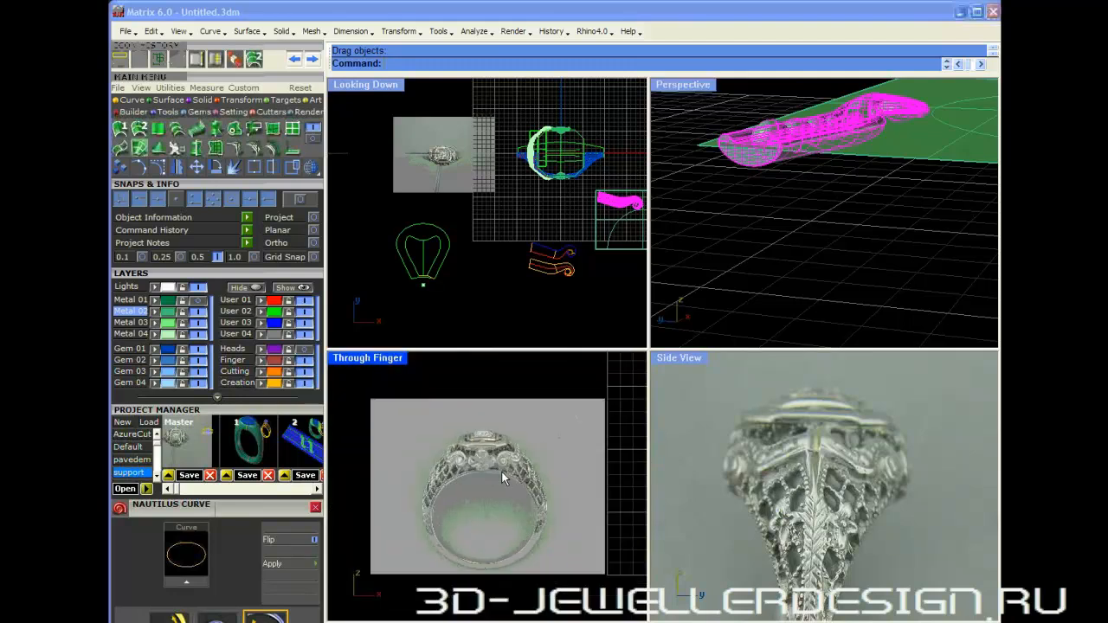
right_click_drag(564, 513, 389, 515)
scroll(518, 425, "up", 8)
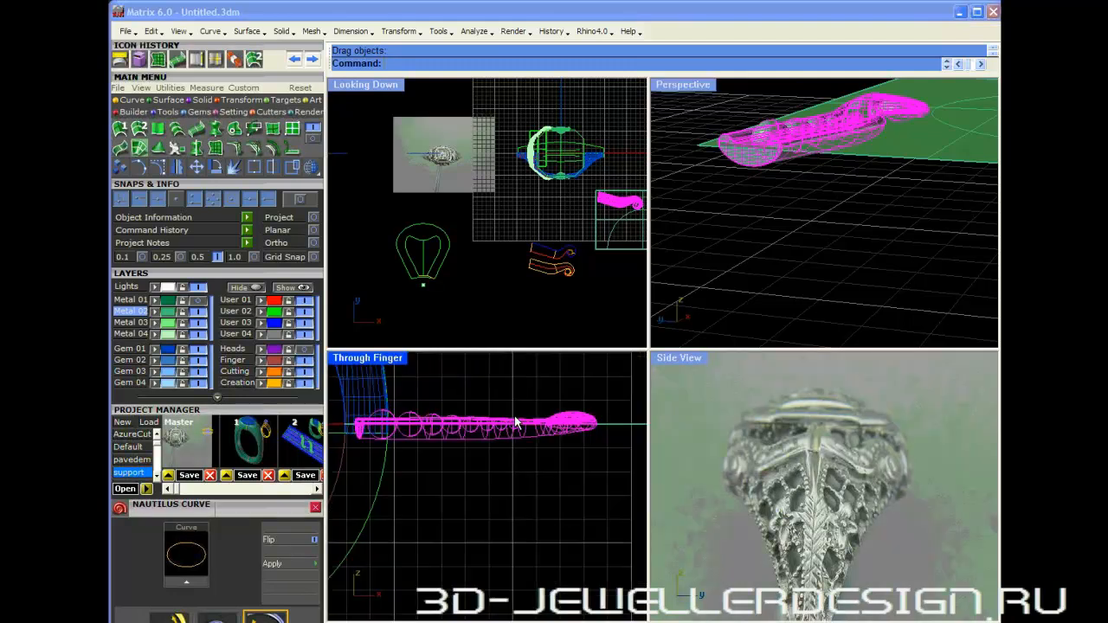
left_click_drag(515, 435, 514, 433)
- Deselect the scroll and turn on the Metal 01 layer to show the full ring body
right_click_drag(770, 219, 823, 251)
scroll(864, 235, "down", 5)
right_click_drag(829, 245, 827, 267, "shift")
left_click(836, 246)
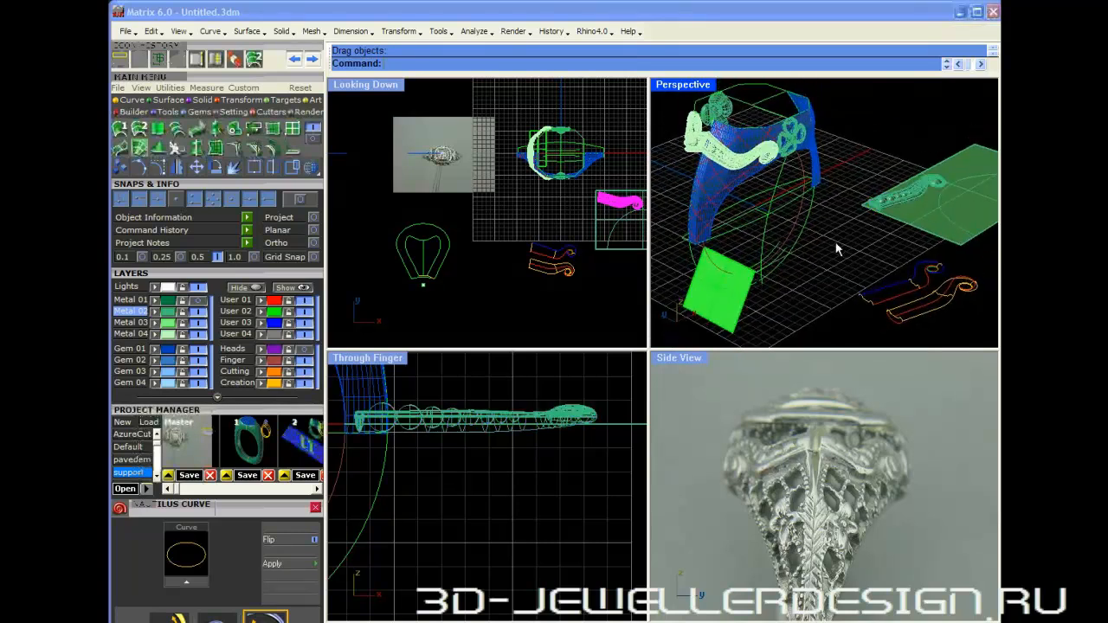
left_click(198, 302)
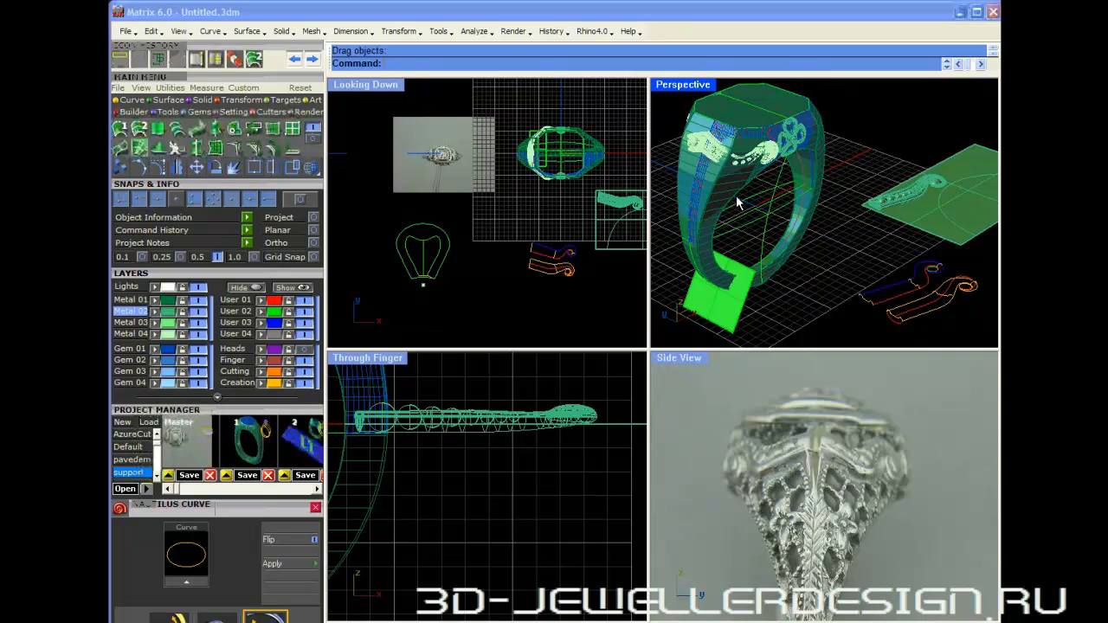
- Mirror a copy of the green cutting plane across the ring's vertical centre line, starting the mirror plane at 0
scroll(736, 293, "down", 2)
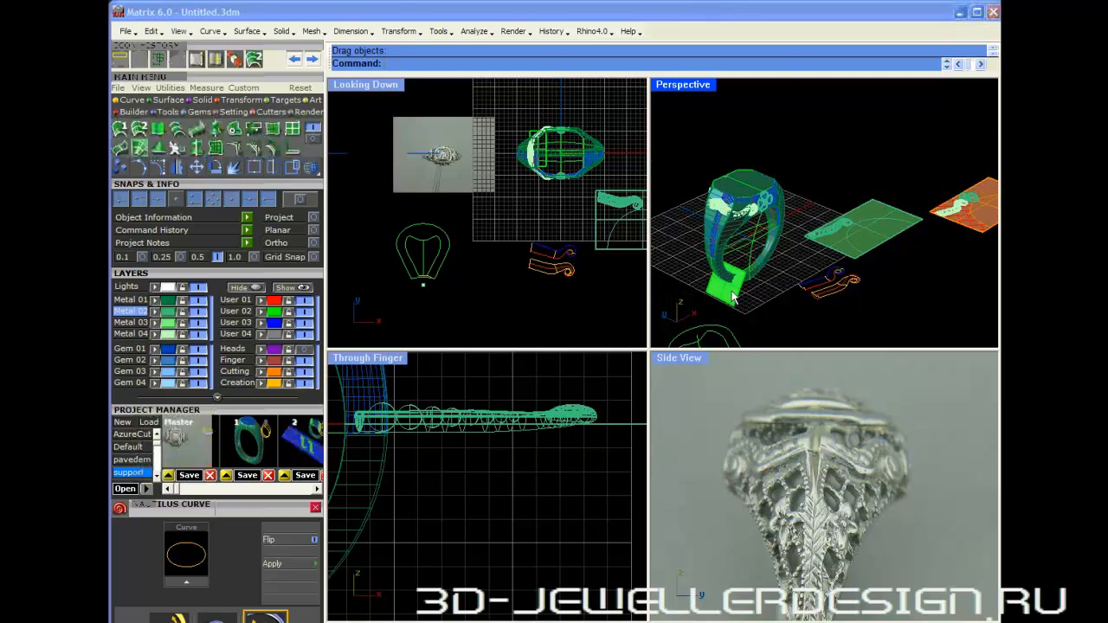
left_click(726, 295)
scroll(385, 467, "down", 5)
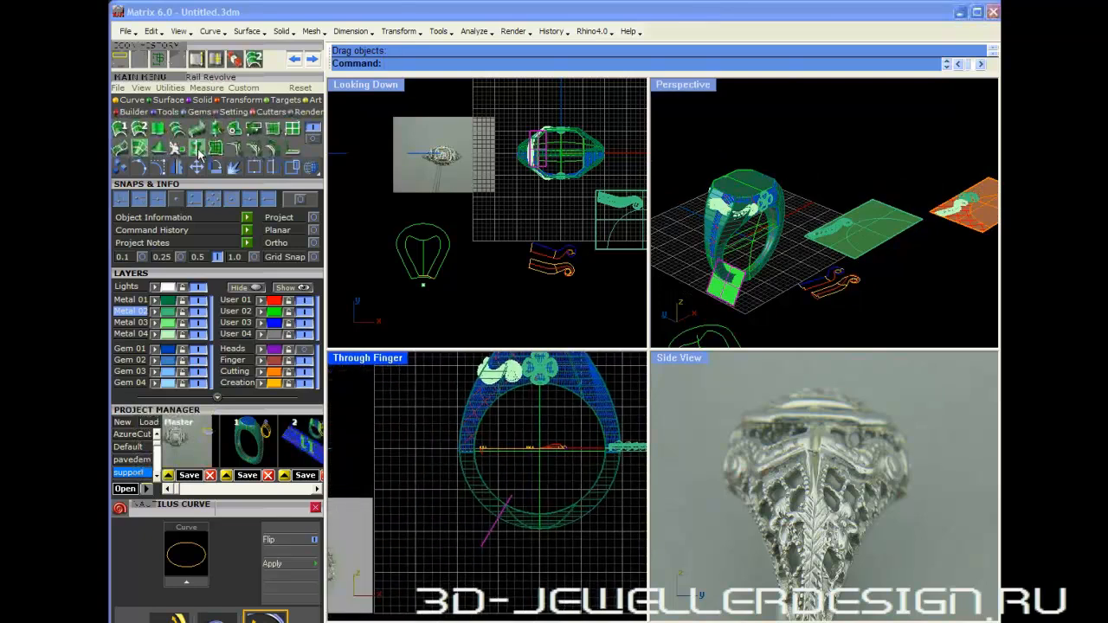
left_click(177, 170)
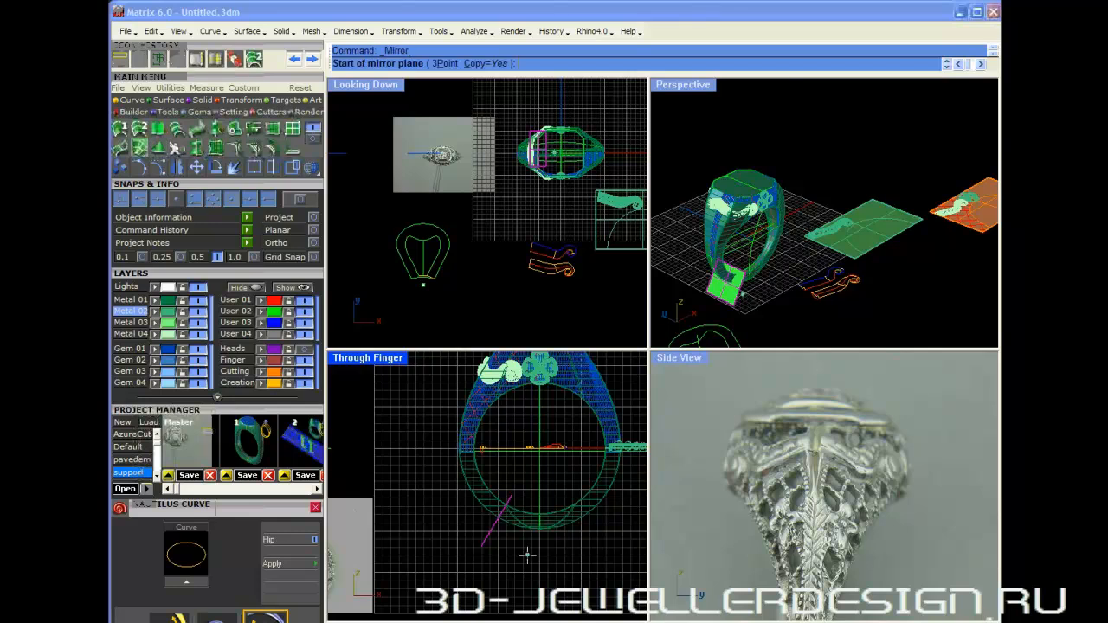
type("0")
key("Return")
left_click(601, 543, "shift")
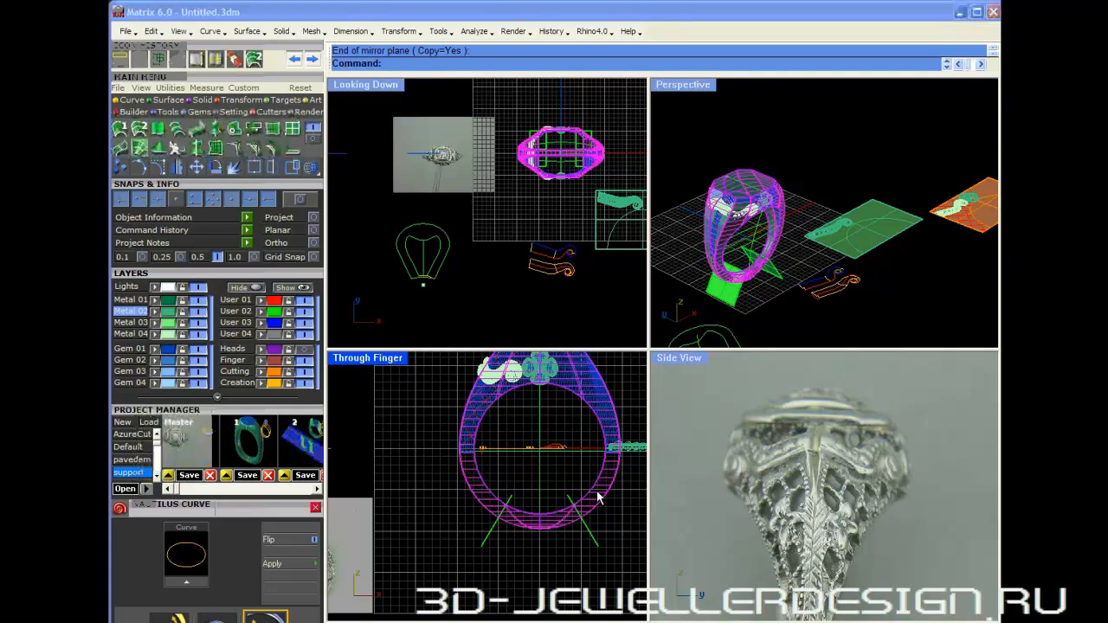
- Split the ring body with both angled cutting planes and delete the bottom section of the shank
left_click(252, 168)
left_click(269, 167)
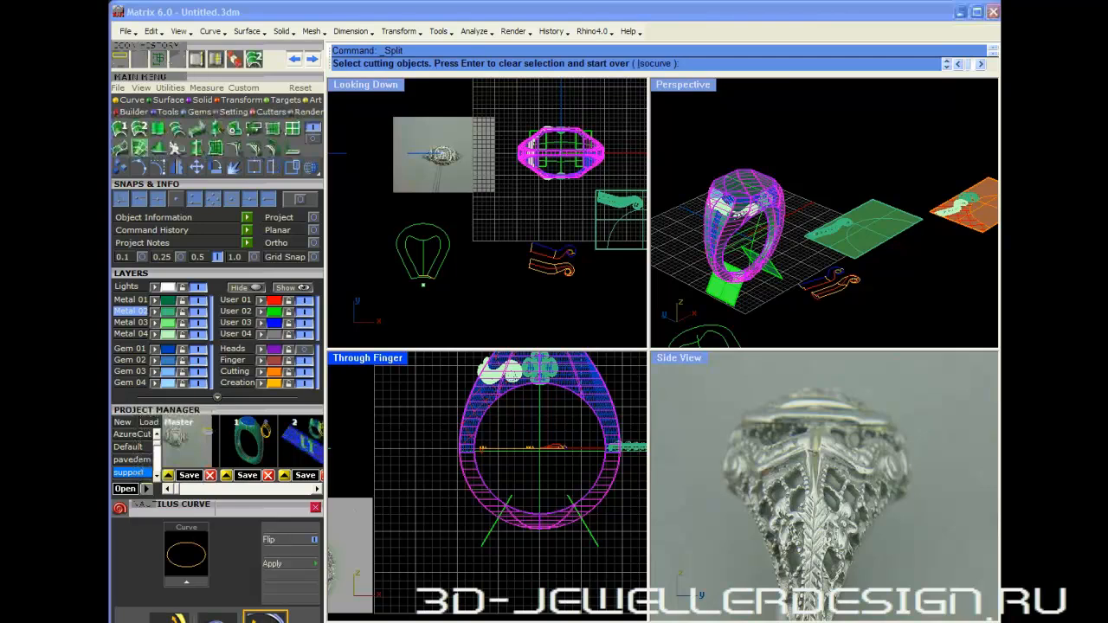
left_click_drag(620, 577, 477, 544)
key("Return")
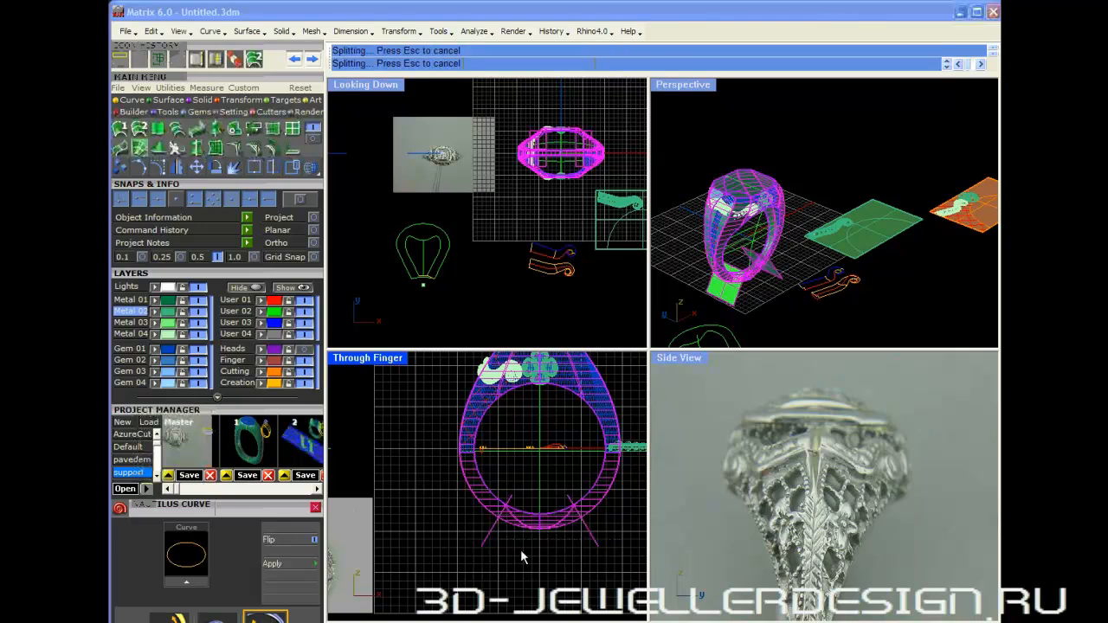
left_click(558, 524)
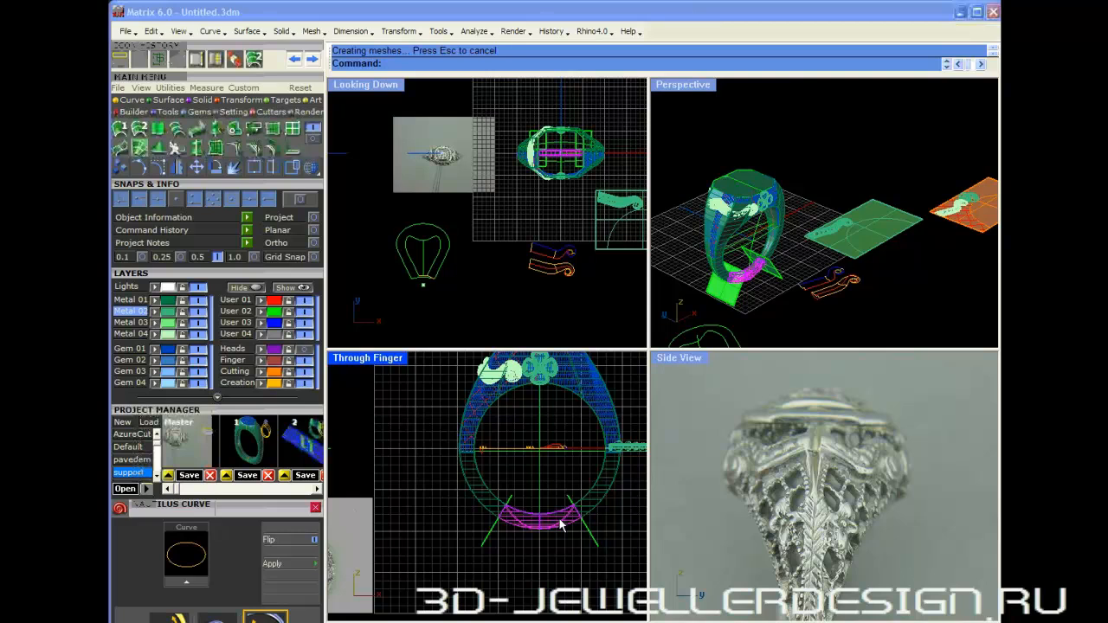
key("Delete")
- Create UV curves from the trimmed ring body's surface
left_click(602, 497)
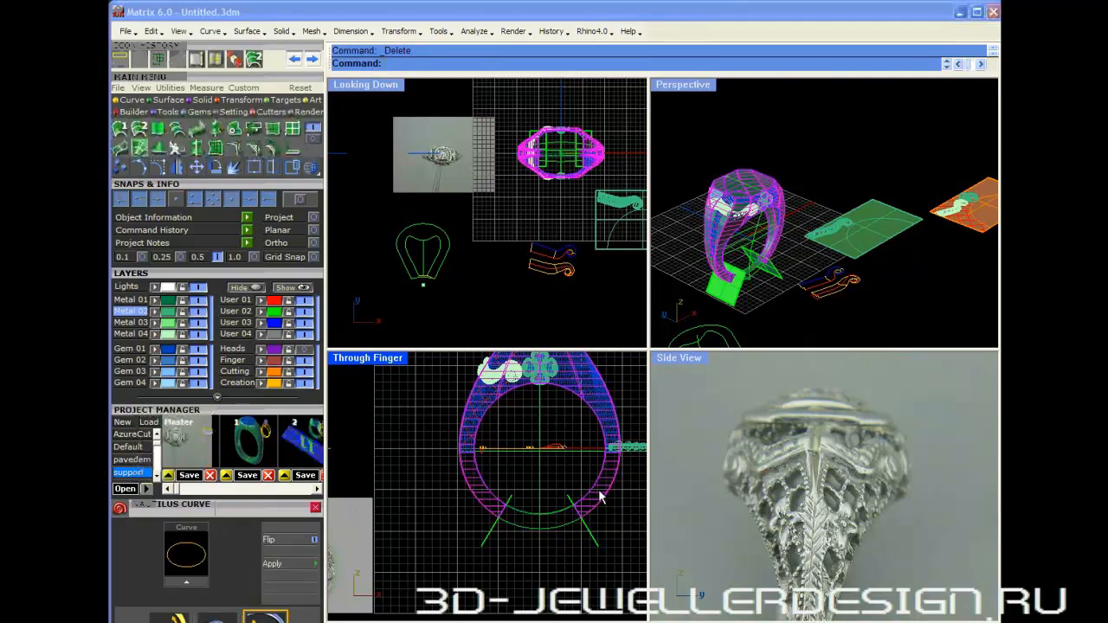
mouse_move(733, 249)
right_mouse_down()
mouse_move(718, 215)
mouse_move(675, 173)
mouse_move(741, 278)
mouse_move(727, 264)
right_mouse_up()
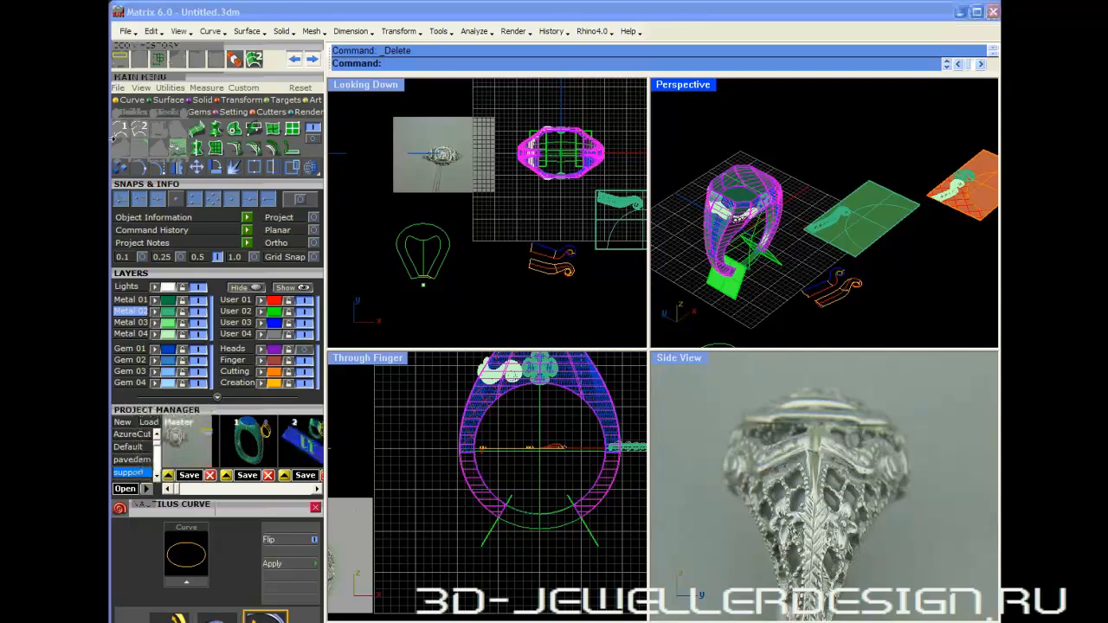
left_click(136, 102)
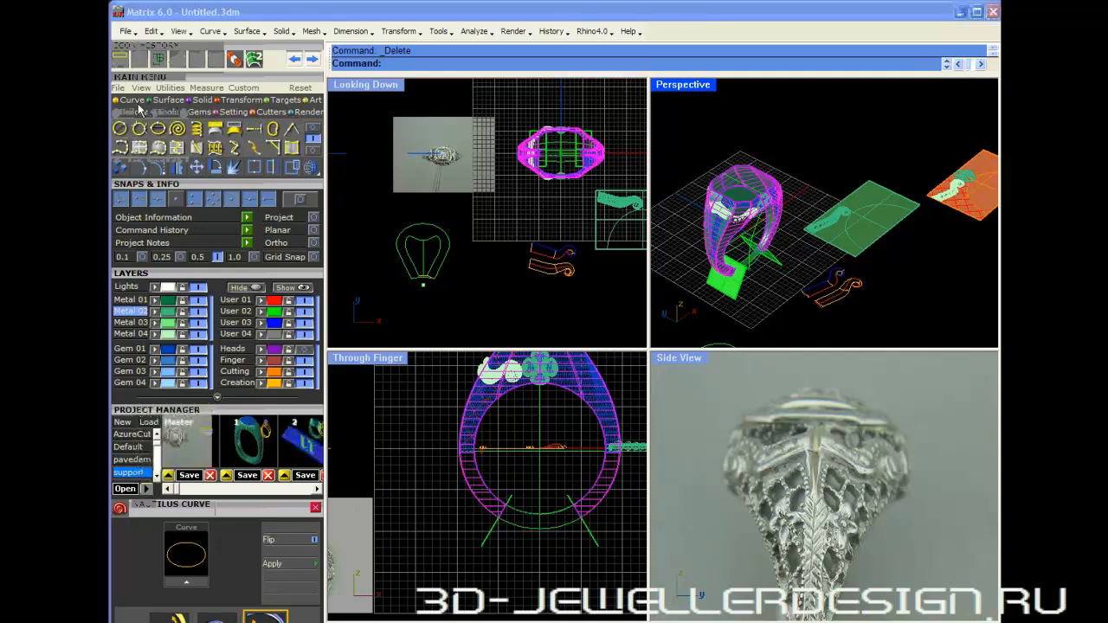
left_click(254, 146)
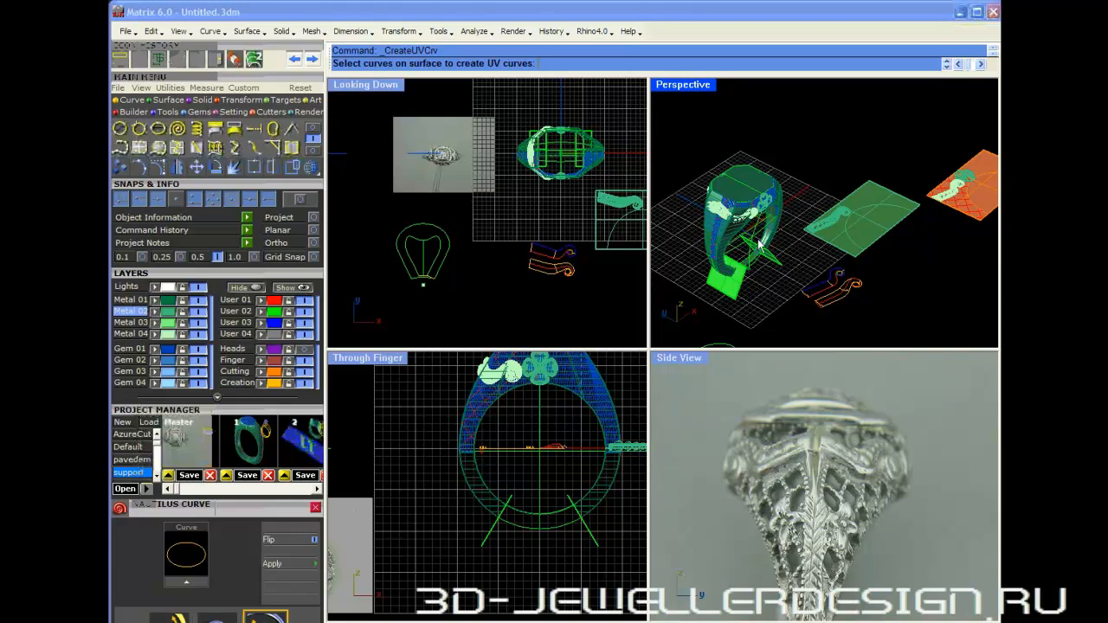
right_click(726, 239)
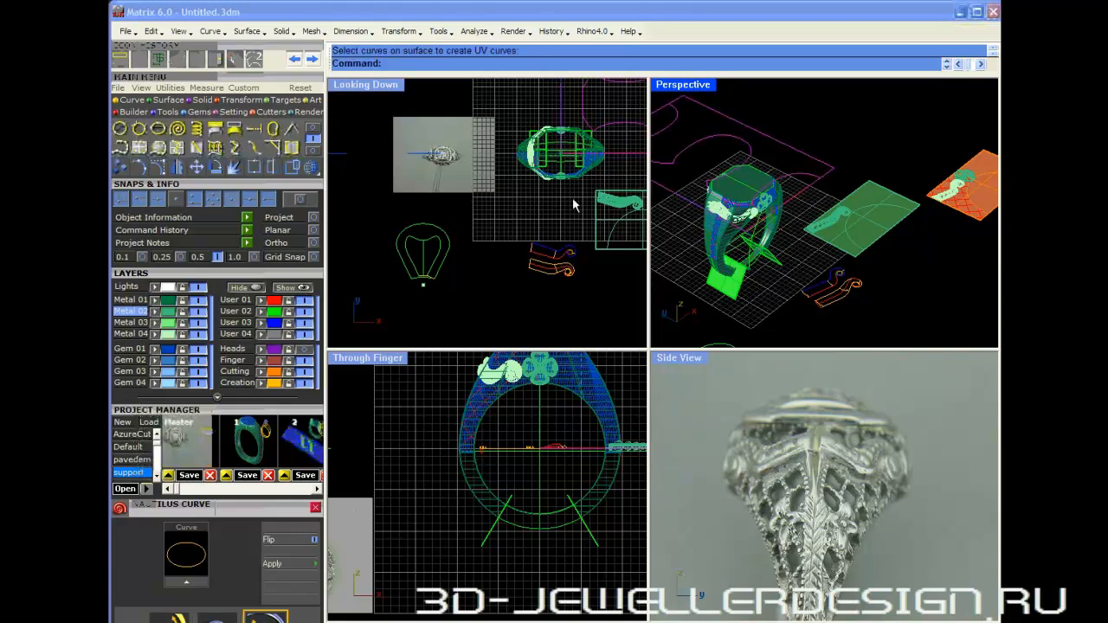
- Move the UV curves to the empty area beyond the heart-shaped profile in the Looking Down view and deselect them
scroll(581, 173, "down", 5)
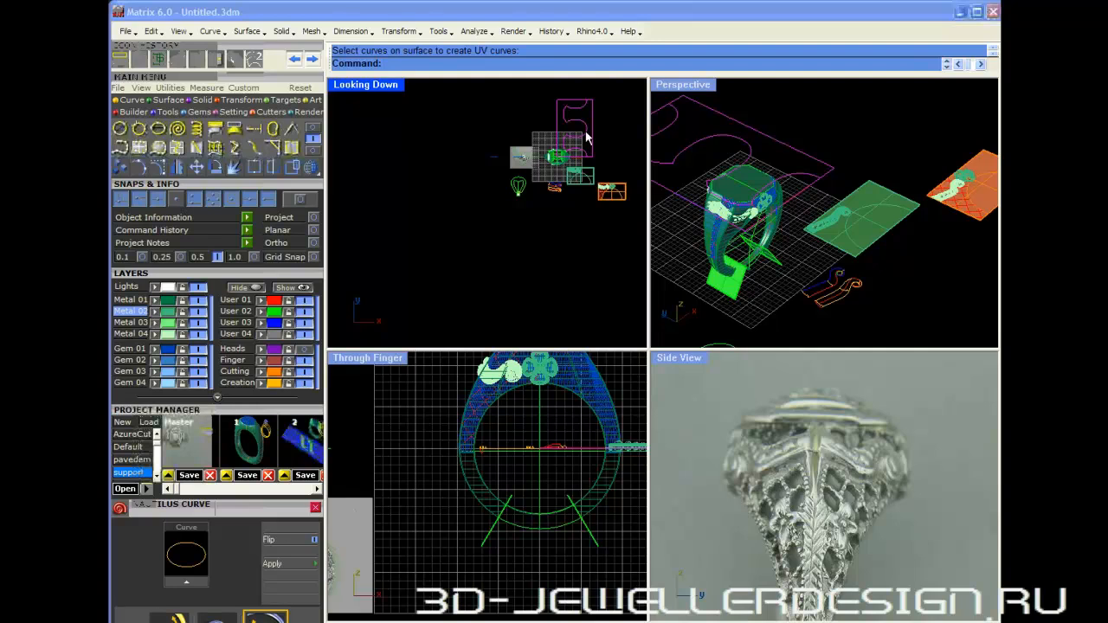
left_click_drag(586, 132, 473, 229)
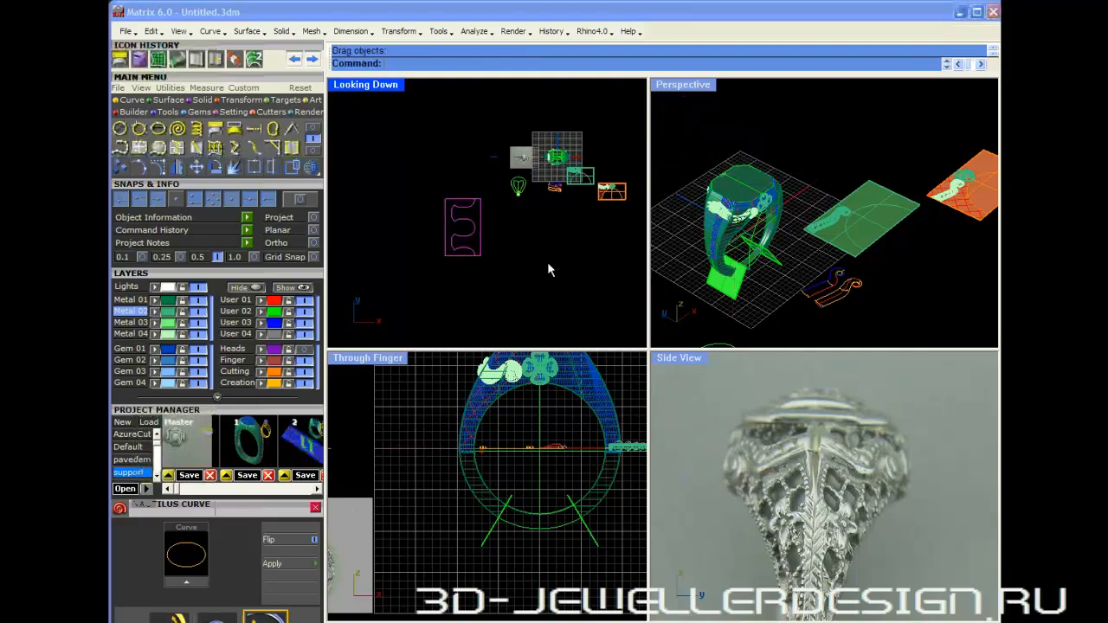
left_click(528, 246)
scroll(452, 213, "up", 2)
scroll(452, 214, "up", 6)
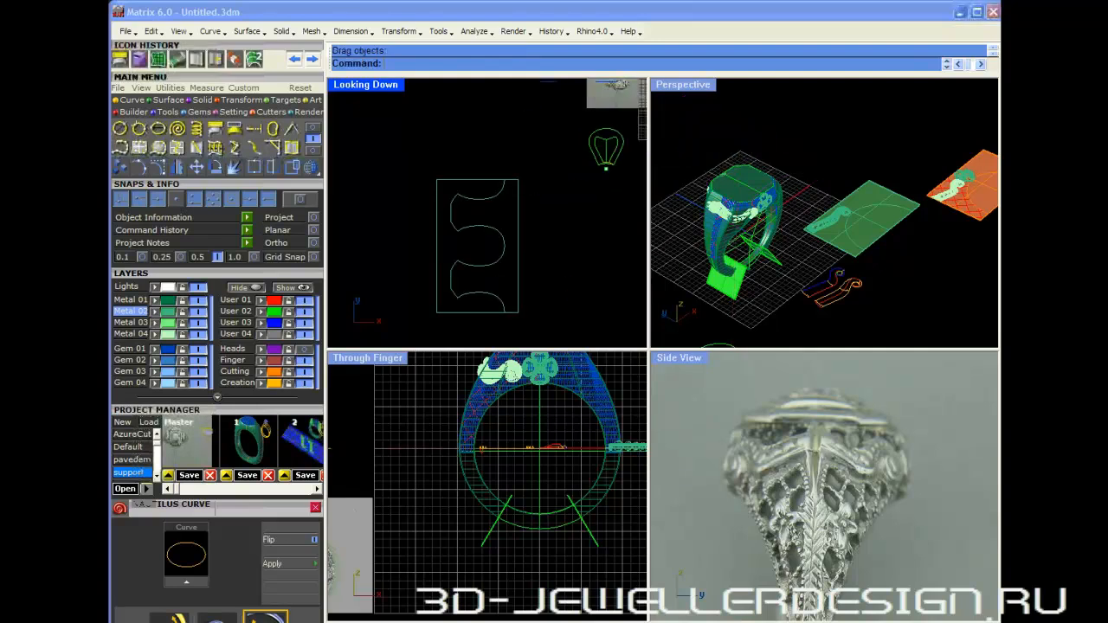
- Delete the existing UV curves, including their rectangular border, from the Looking Down view
right_click_drag(771, 232, 708, 238)
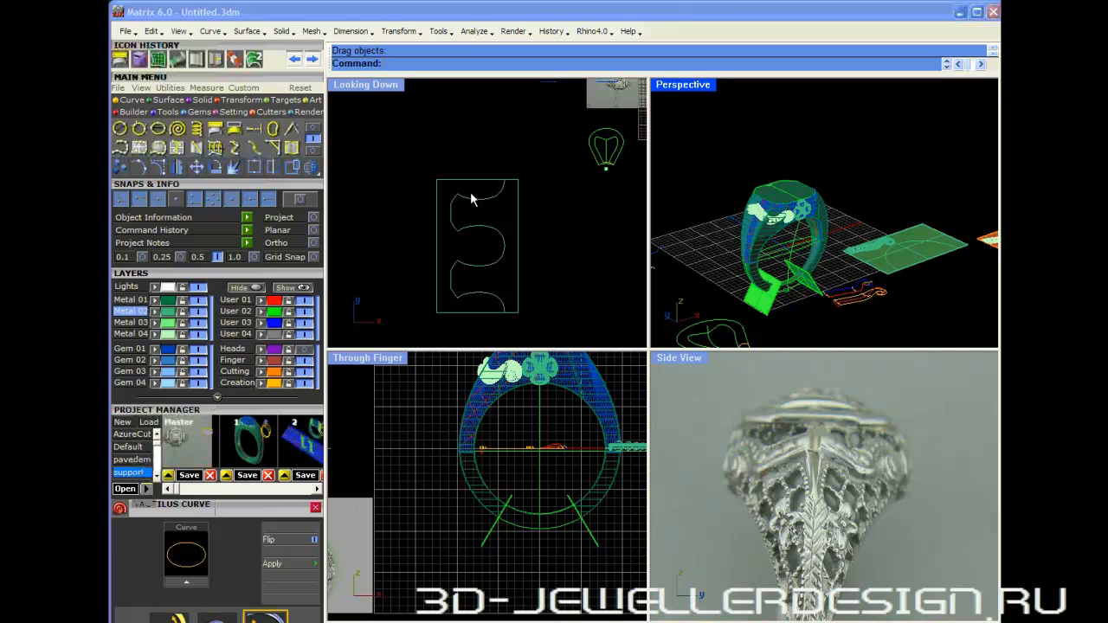
right_click_drag(773, 300, 771, 293)
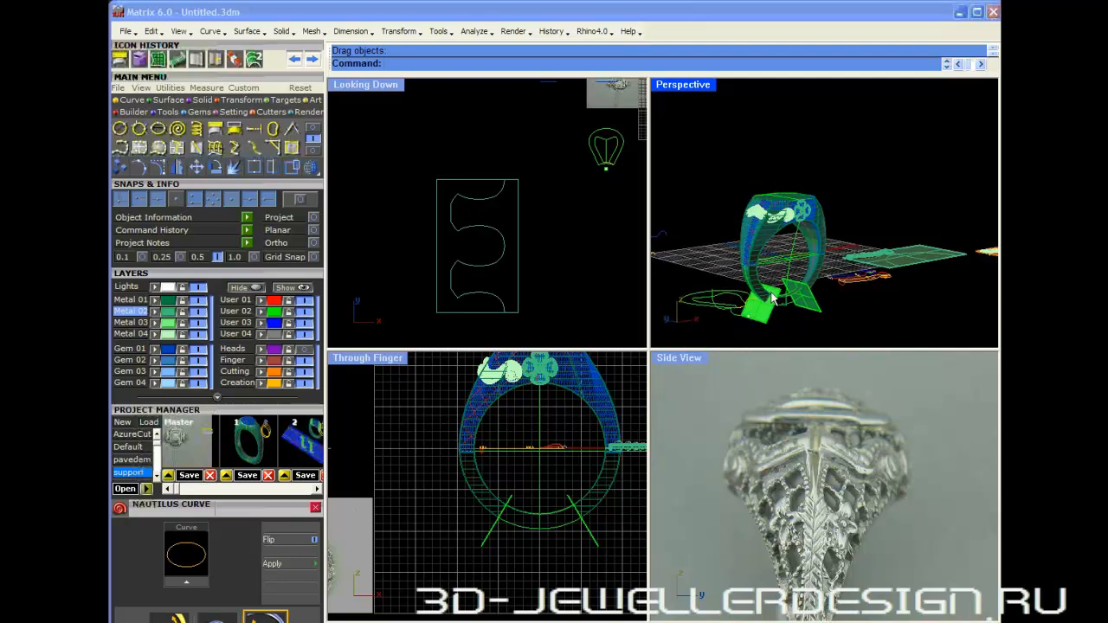
scroll(772, 292, "up", 4)
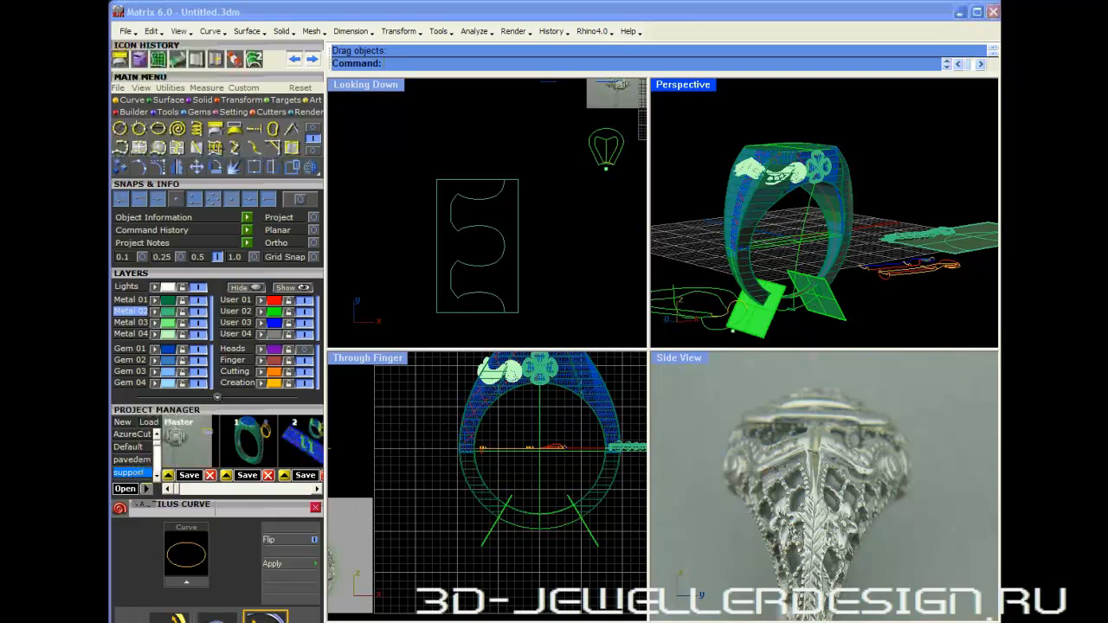
left_click(551, 224)
left_click(438, 285)
key("Delete")
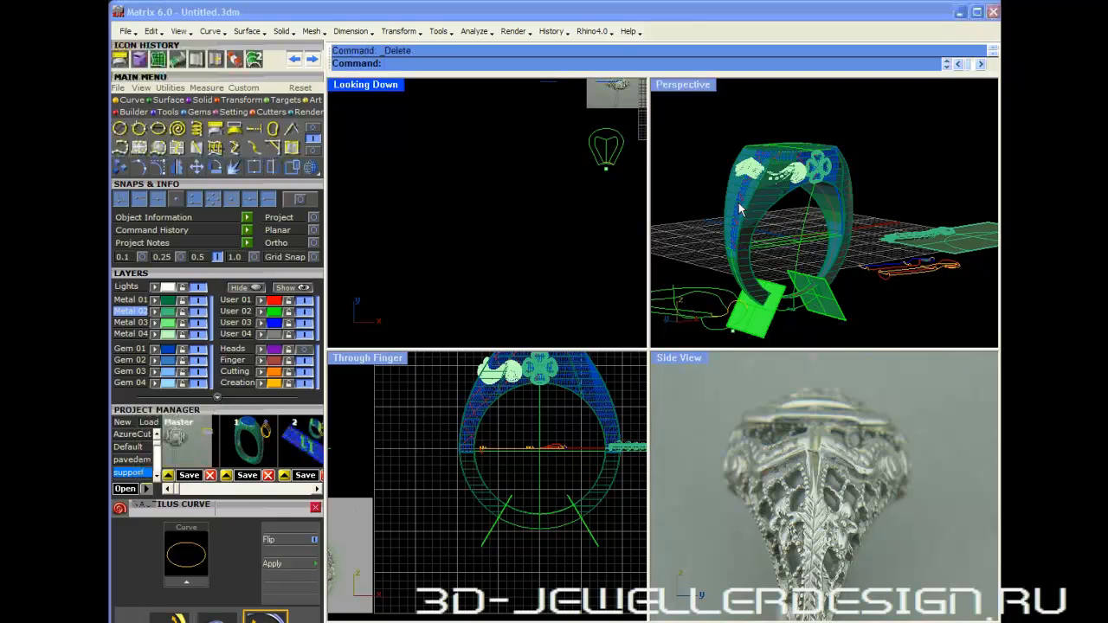
- Apply Shrink Trimmed Surface to the trimmed ring body
left_click(769, 202)
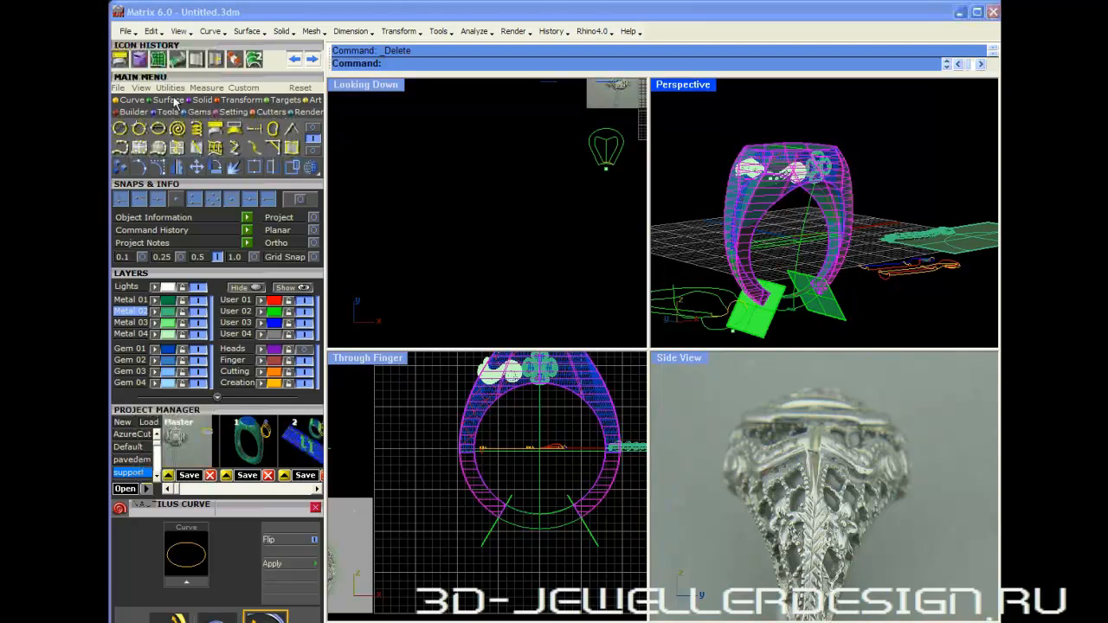
left_click(198, 113)
left_click(316, 140)
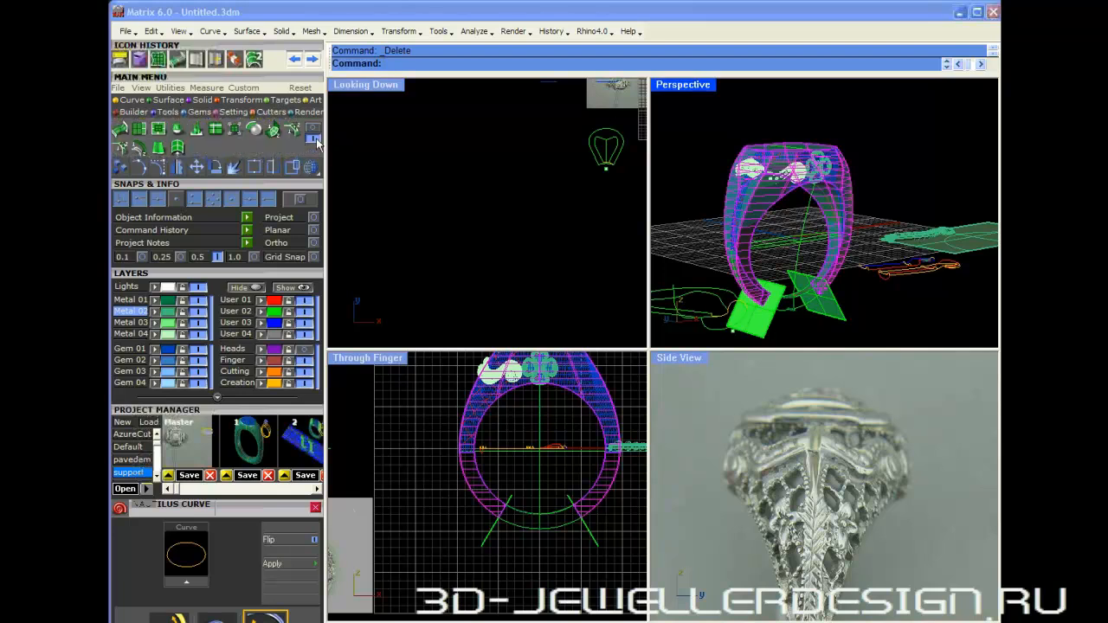
left_click(234, 130)
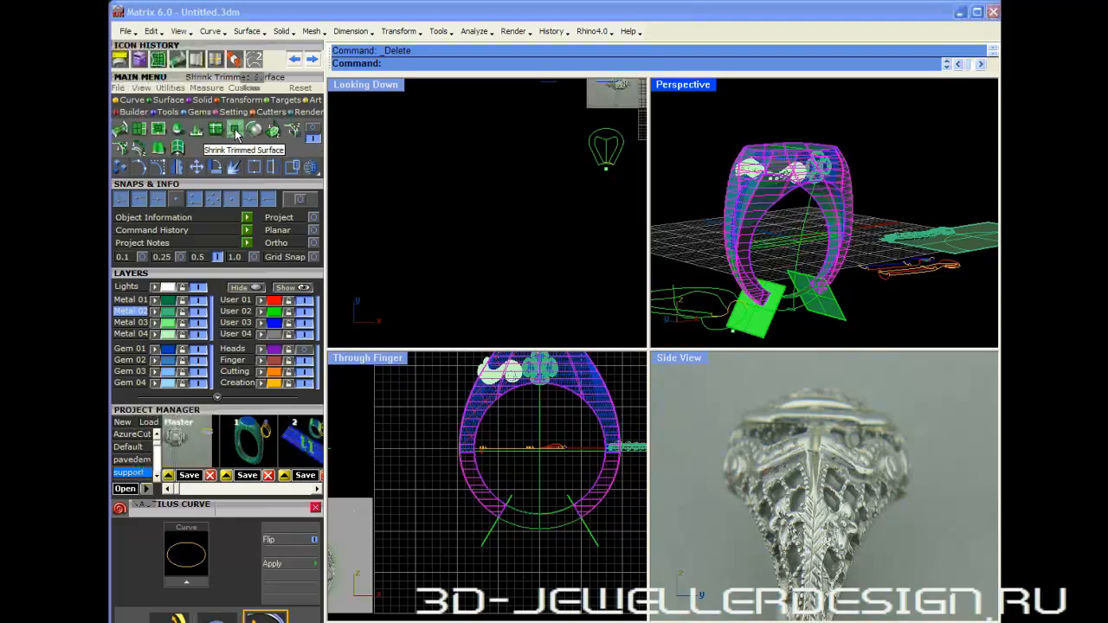
left_click(235, 130)
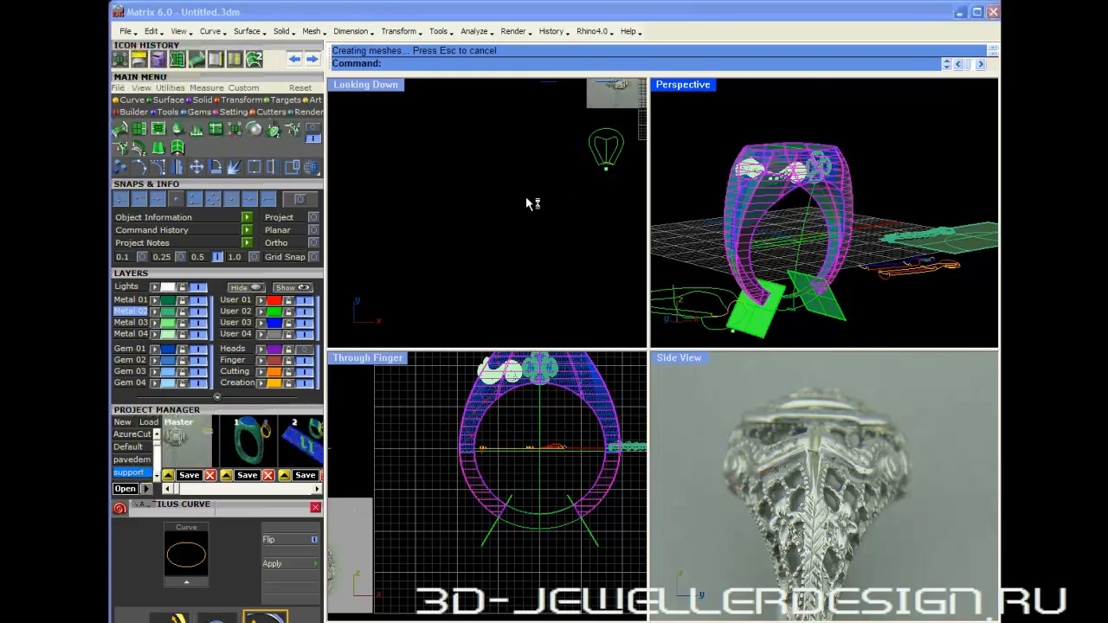
- Create new UV curves from the shrunken ring body surface and move them to the empty area below the heart-shaped profile
right_click_drag(610, 231, 528, 251)
scroll(522, 250, "down", 4)
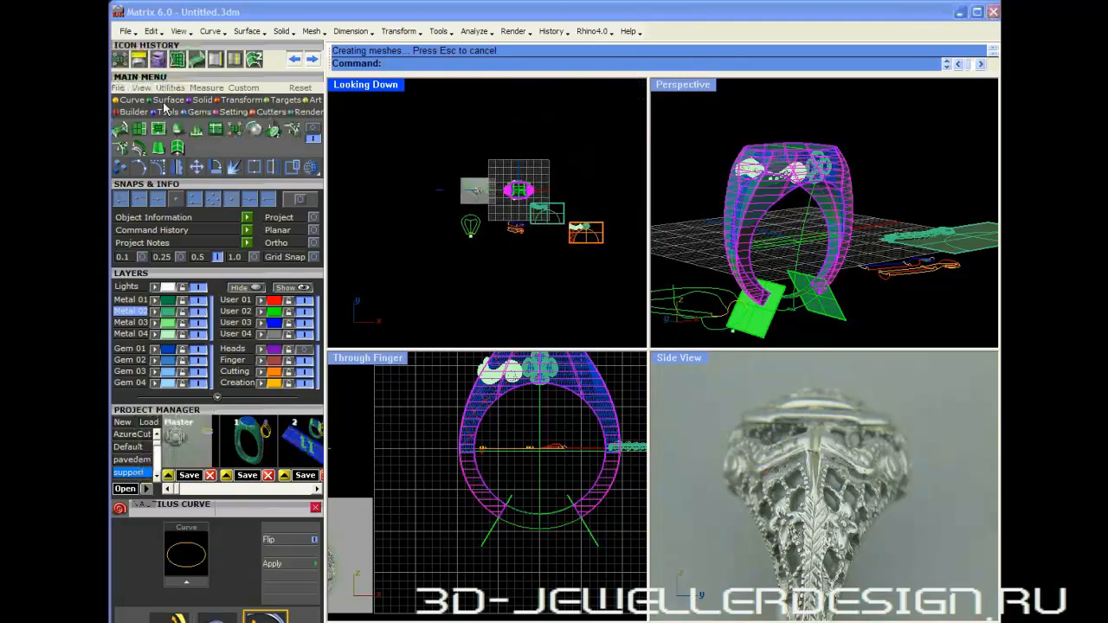
left_click(140, 62)
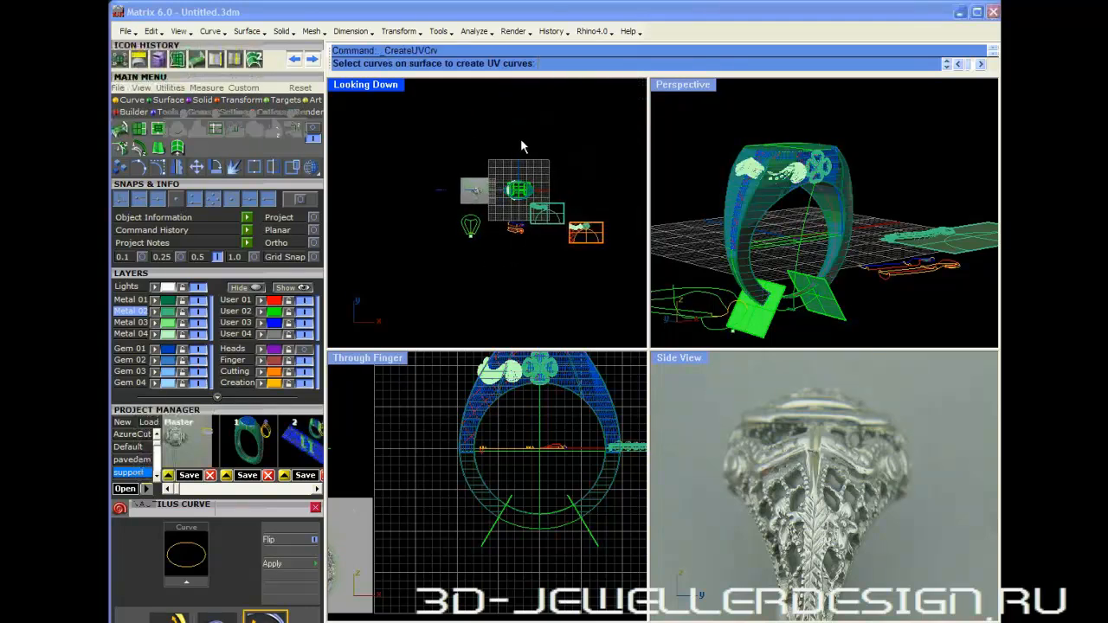
right_click(521, 140)
left_click_drag(538, 149, 476, 286)
scroll(463, 279, "up", 3)
scroll(463, 279, "up", 2)
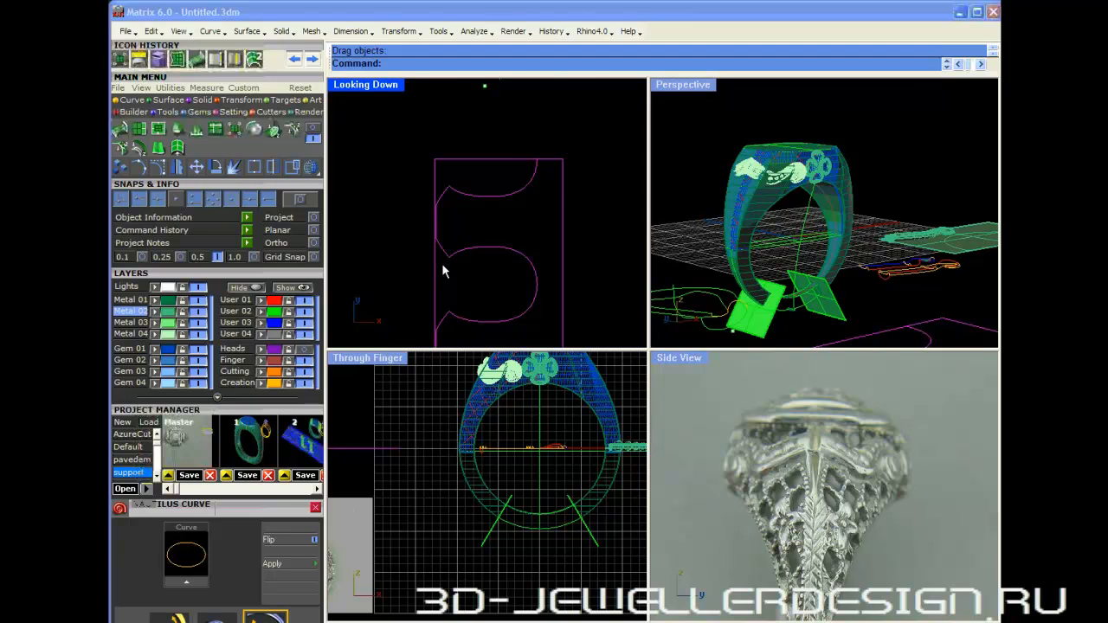
scroll(441, 263, "down", 2)
left_click(534, 241)
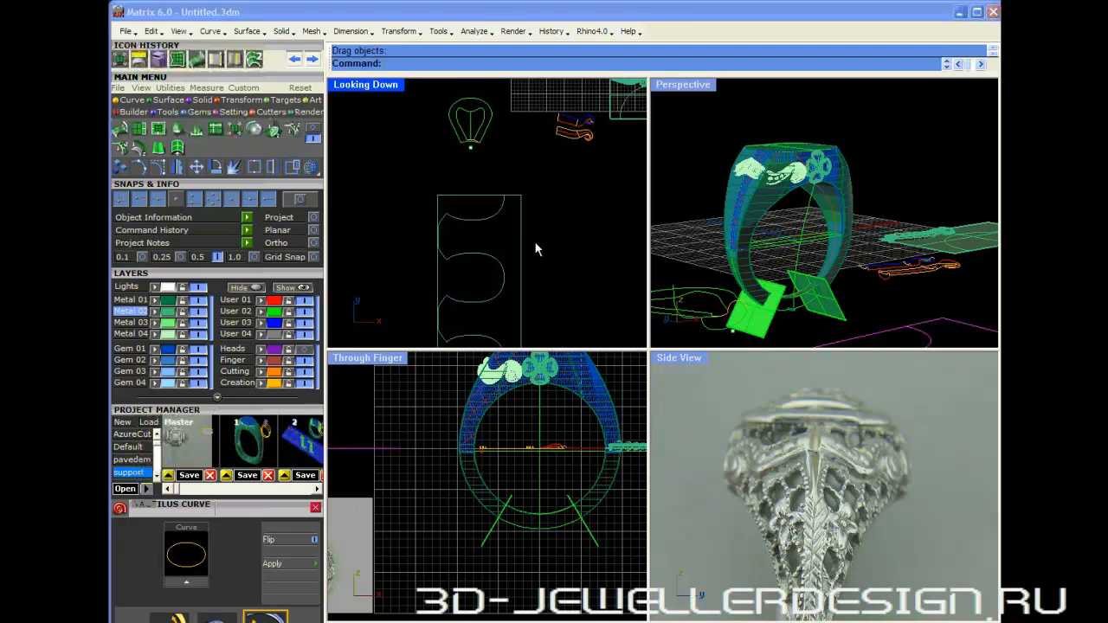
- Explode the rectangular border of the new UV curves into separate segments
left_click(522, 239)
left_click(557, 289)
right_click_drag(454, 252, 444, 178)
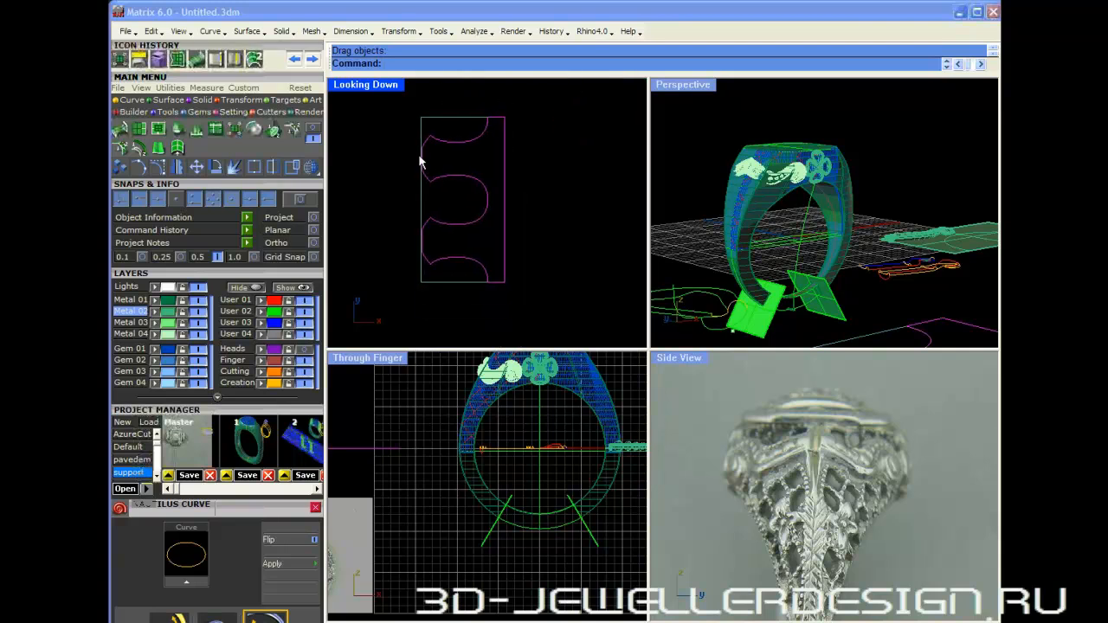
scroll(563, 203, "down", 2)
left_click(563, 203)
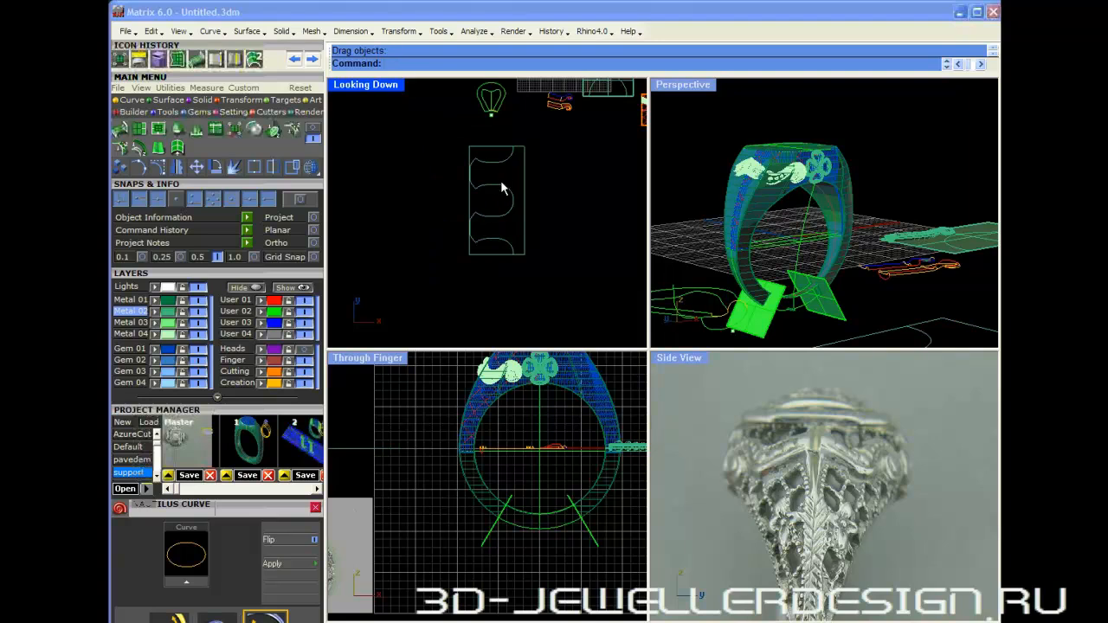
left_click(485, 159)
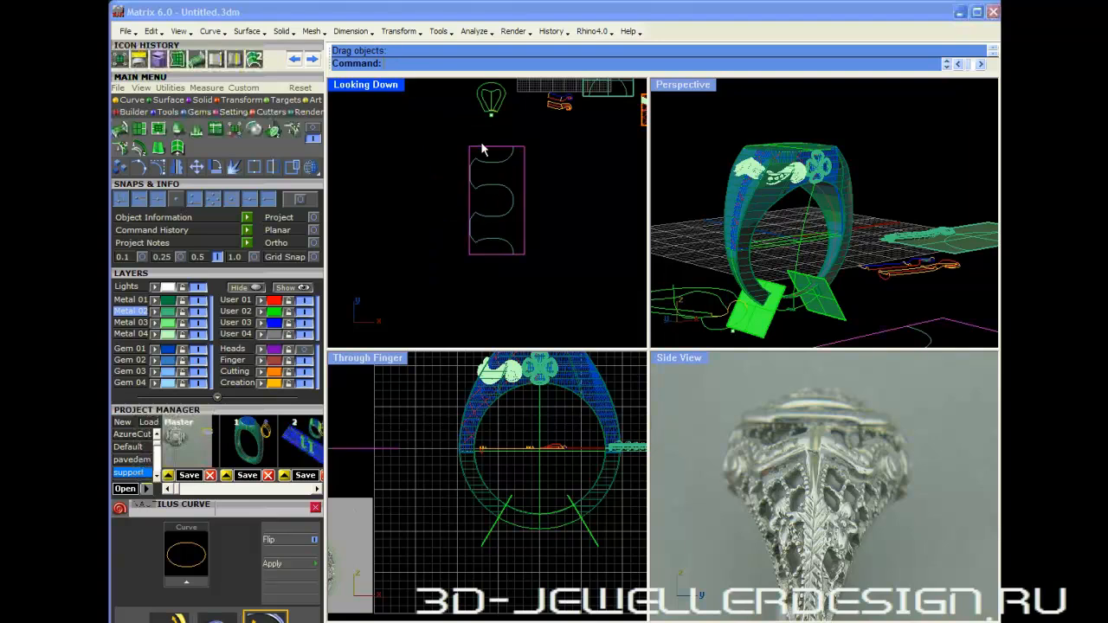
left_click(233, 166)
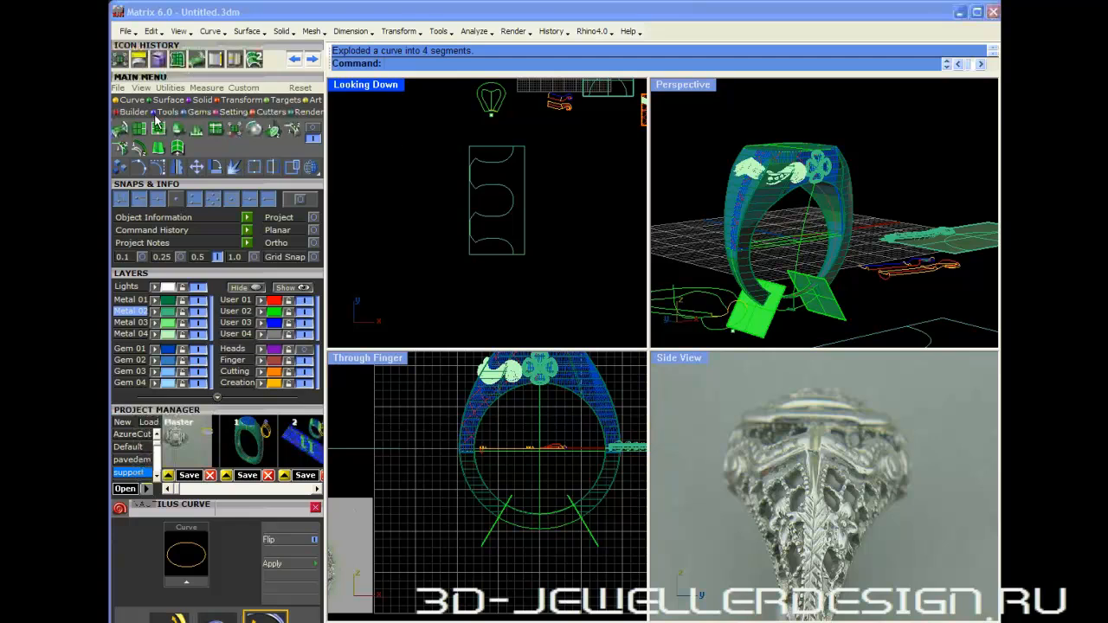
- Create a flat two-rail sweep inside the rectangle, with its long sides as rails, a short side as cross-section, and no simplification
left_click(313, 132)
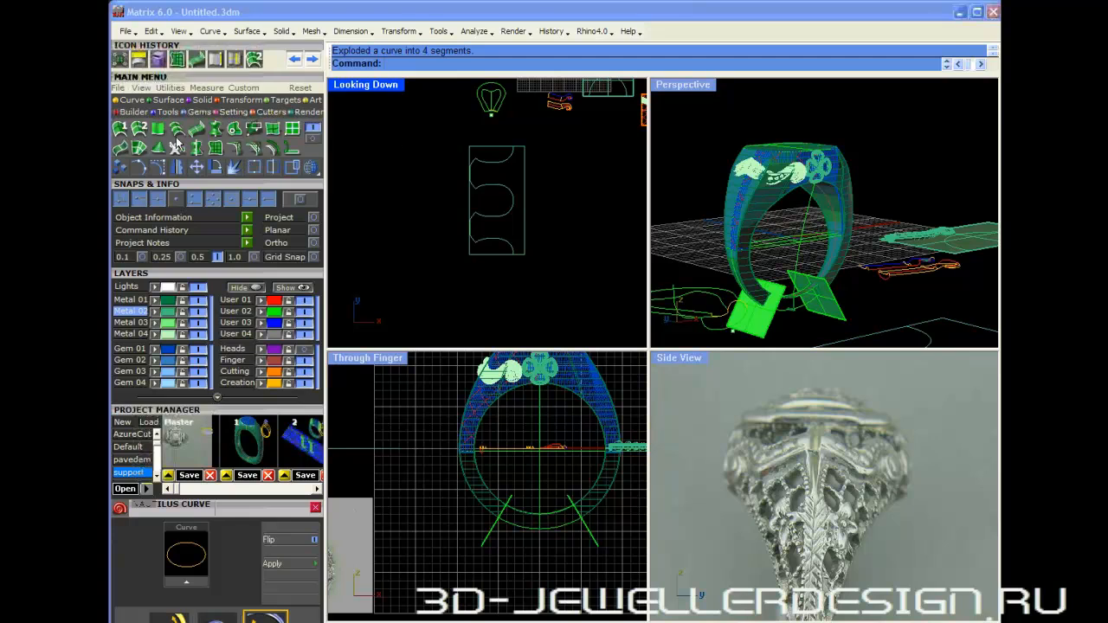
left_click(139, 128)
left_click(480, 159)
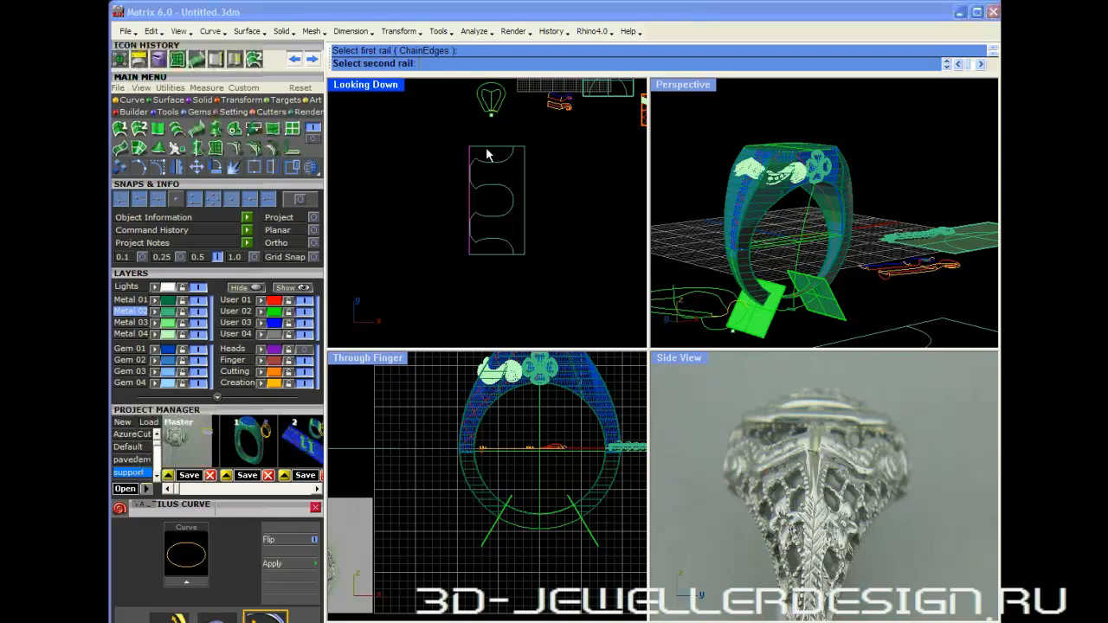
left_click(525, 156)
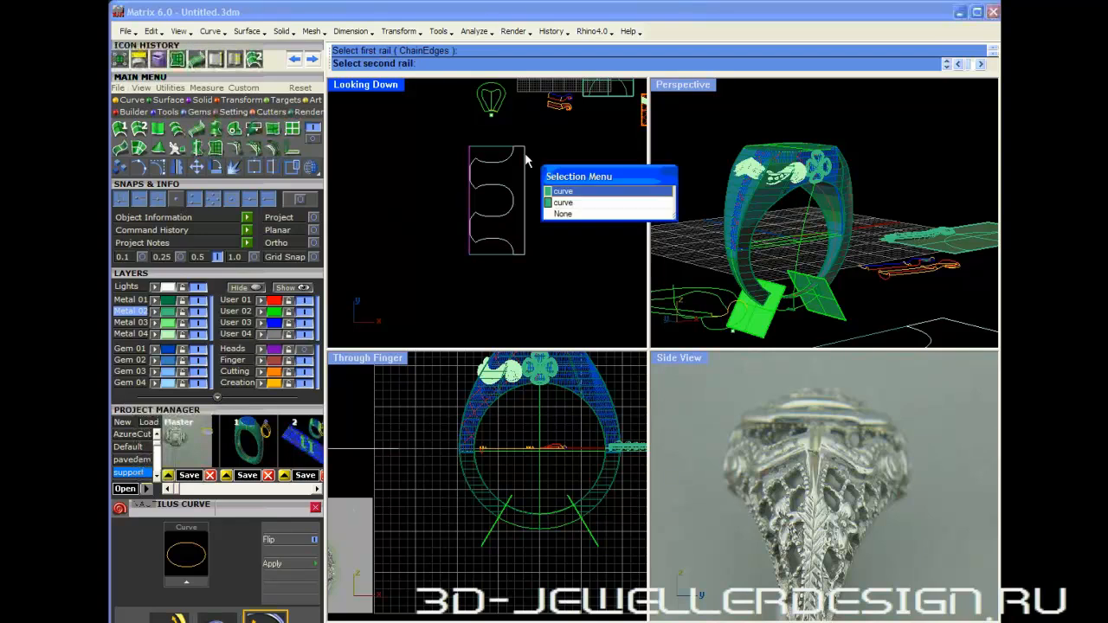
left_click(558, 190)
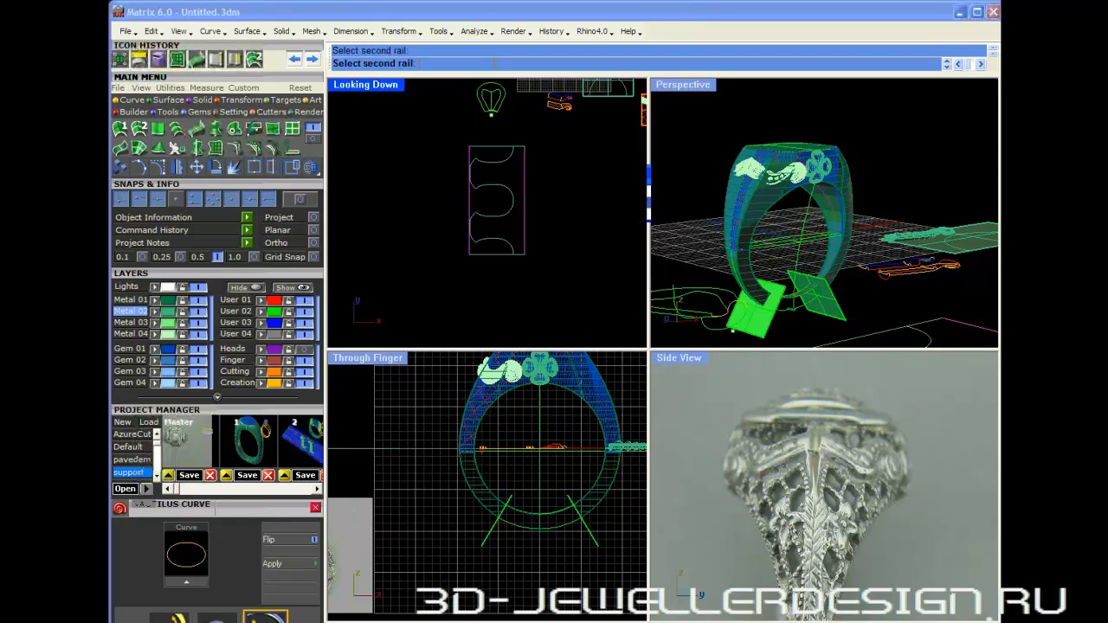
left_click(487, 251)
key("Return")
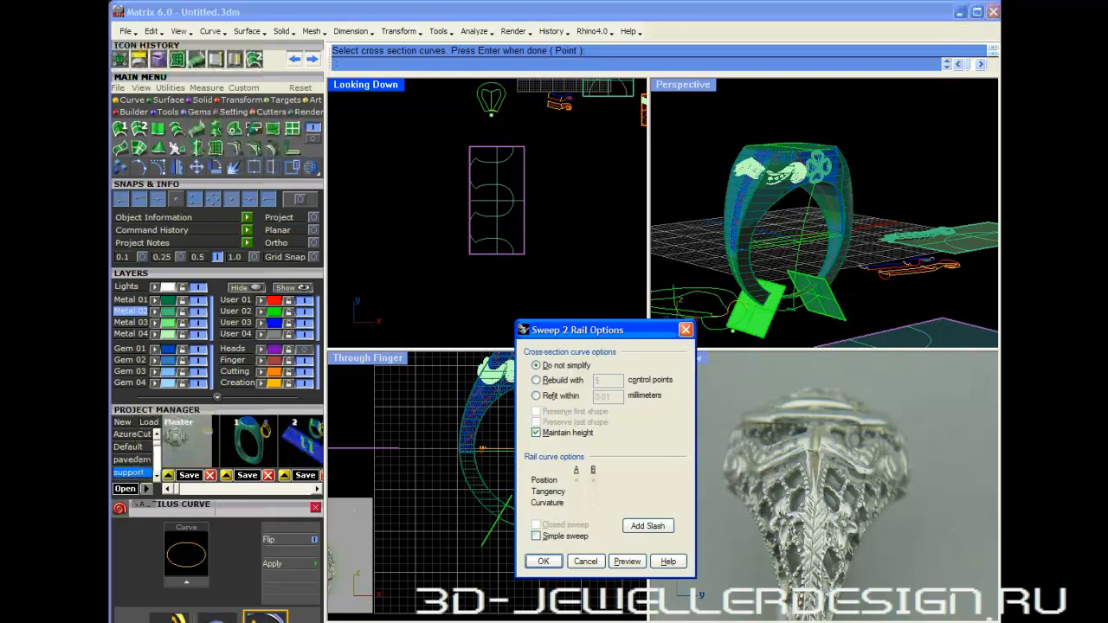
left_click(543, 561)
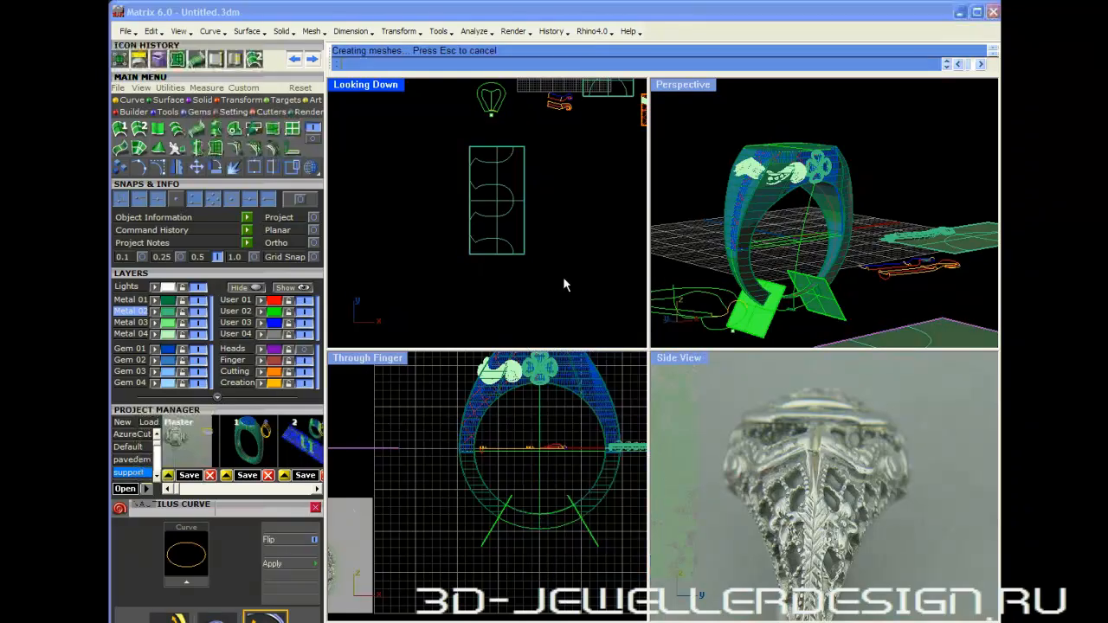
- Create solid text "KCW" in Arial Black, 3 mm high and 1 mm thick, and place it beside the flat swept surface
scroll(567, 212, "down", 5)
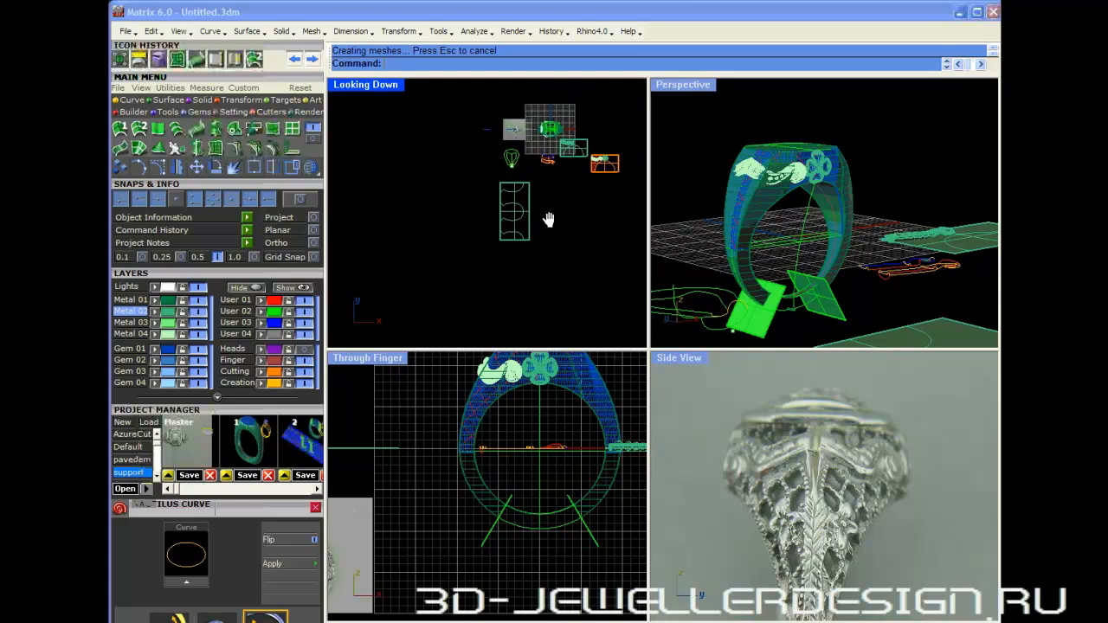
right_click_drag(740, 223, 691, 269)
left_click(546, 219)
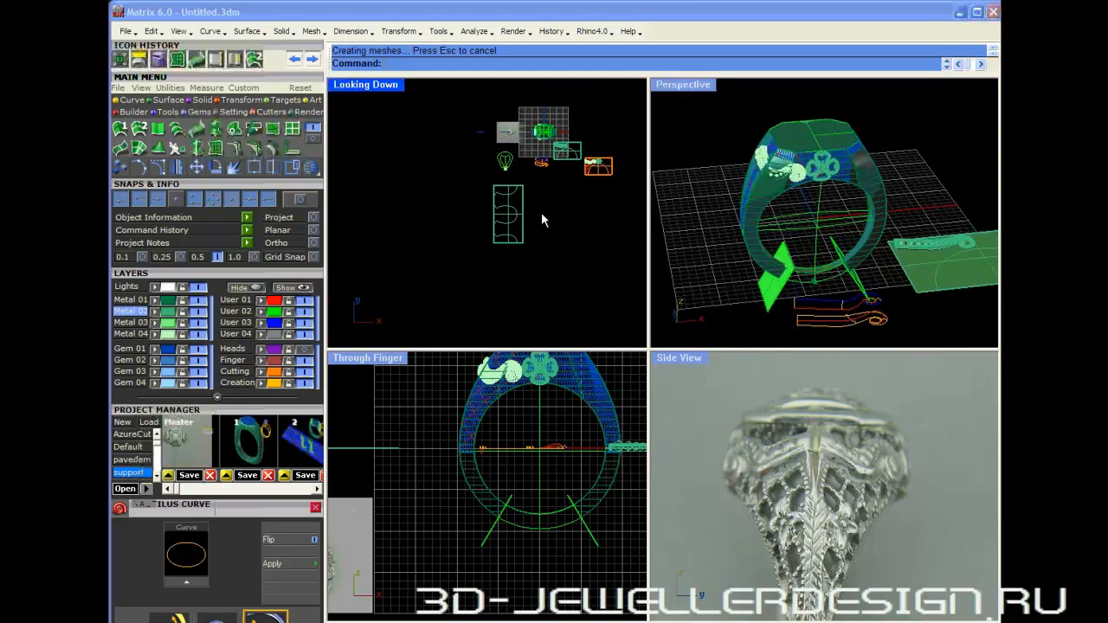
left_click(202, 101)
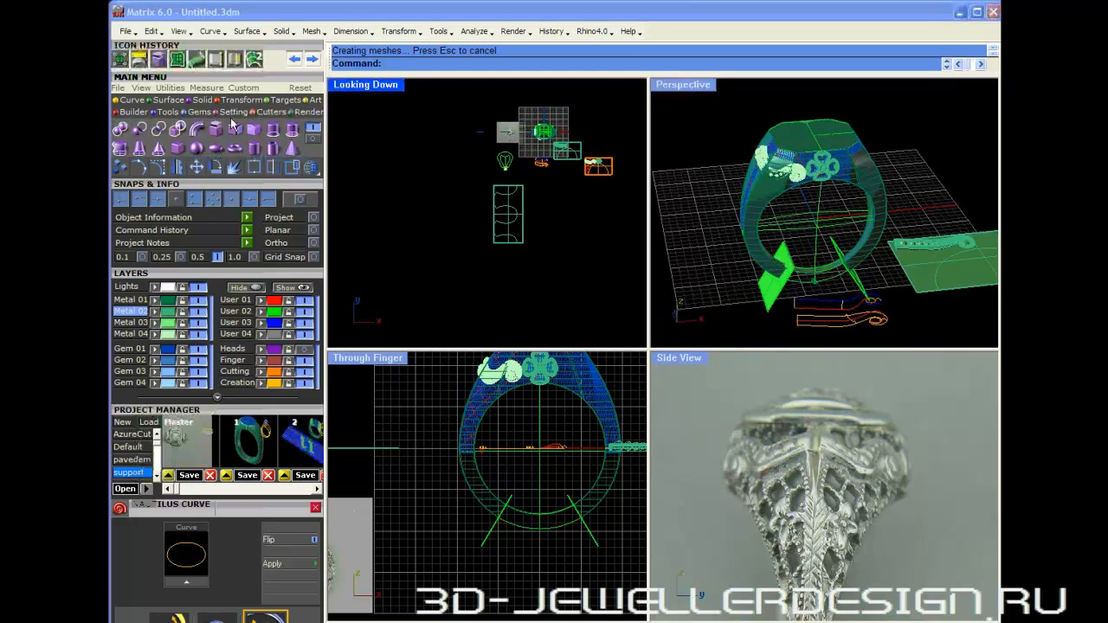
left_click(313, 140)
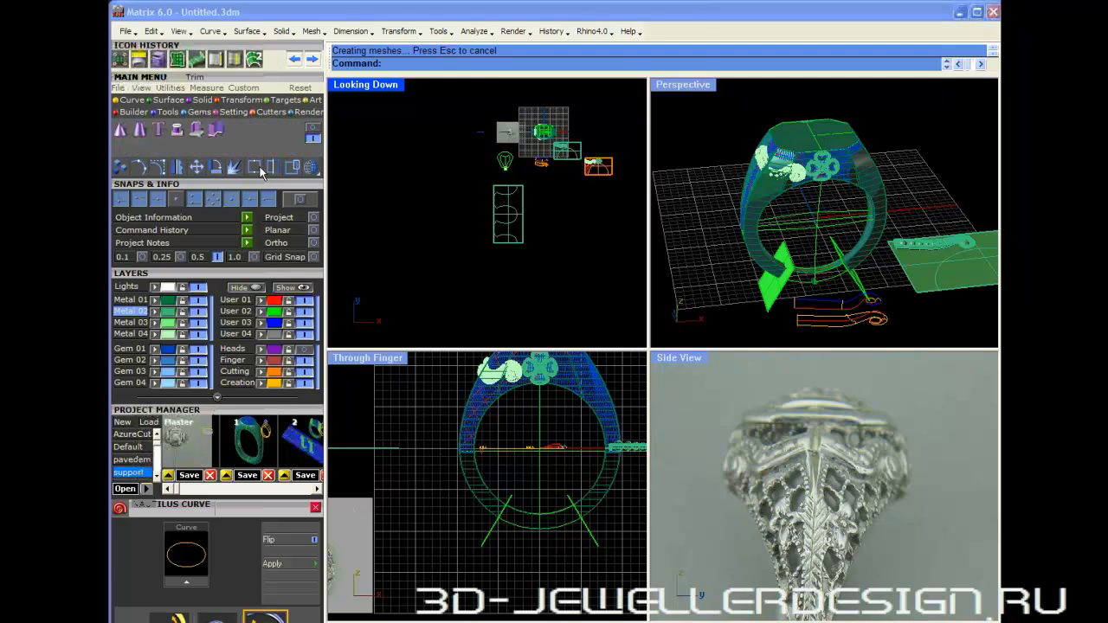
left_click(157, 129)
left_click_drag(880, 303, 764, 310)
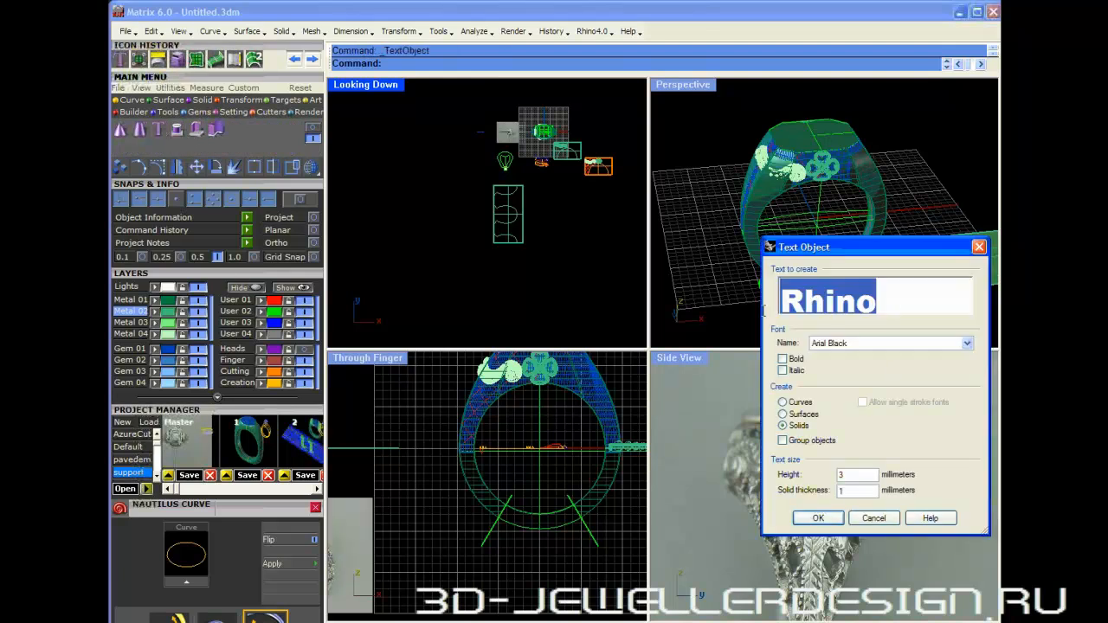
type("KCW")
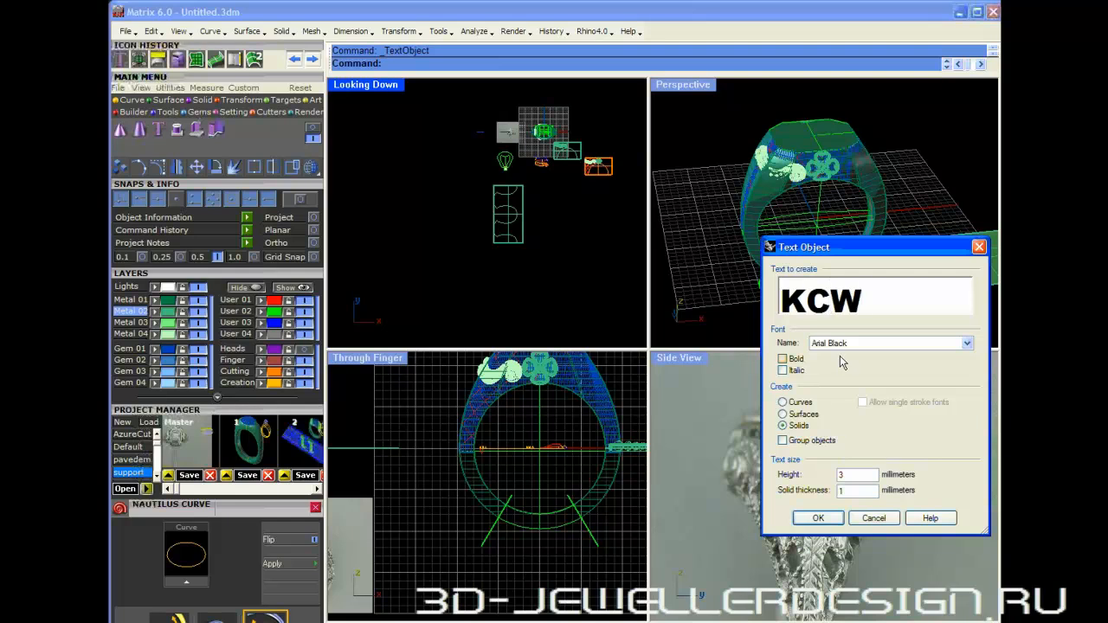
left_click(818, 518)
scroll(530, 212, "up", 2)
scroll(528, 212, "up", 3)
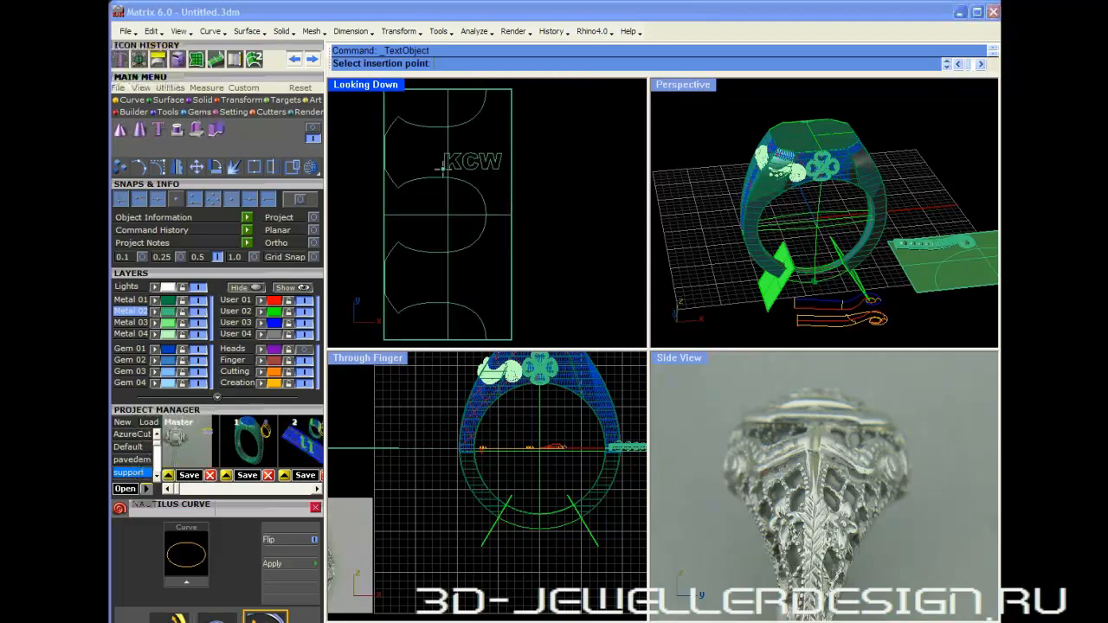
left_click(521, 174)
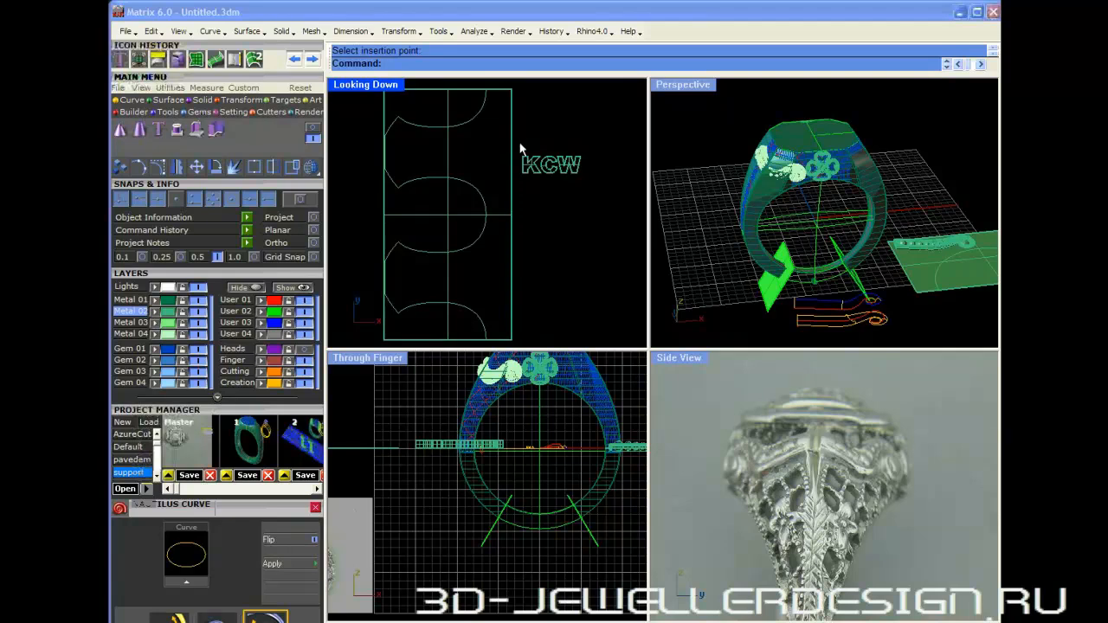
- Rotate the KCW text 90 degrees clockwise about its centre and move it onto the flat surface beside the middle UV curve's rounded end
left_click_drag(519, 144, 601, 210)
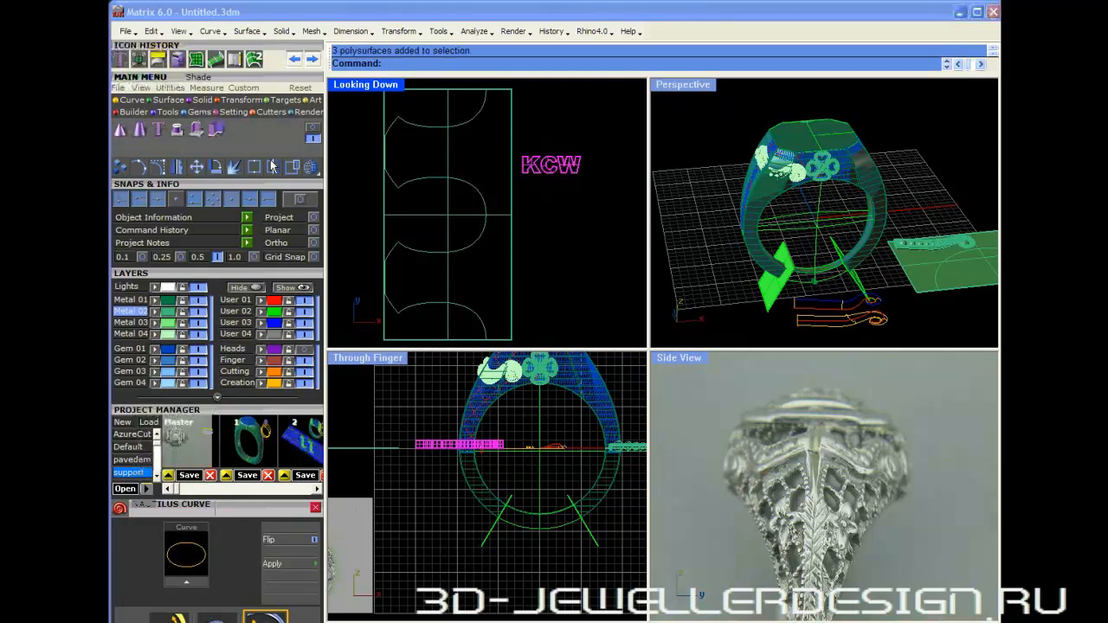
left_click(215, 167)
left_click(551, 163)
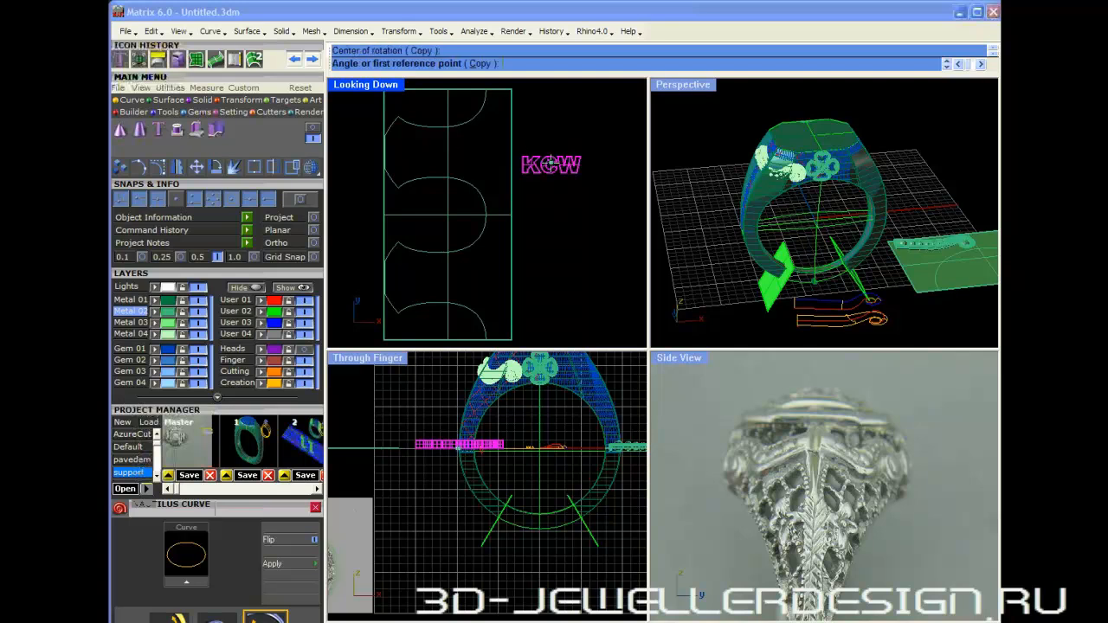
left_click(551, 115)
left_click(597, 161)
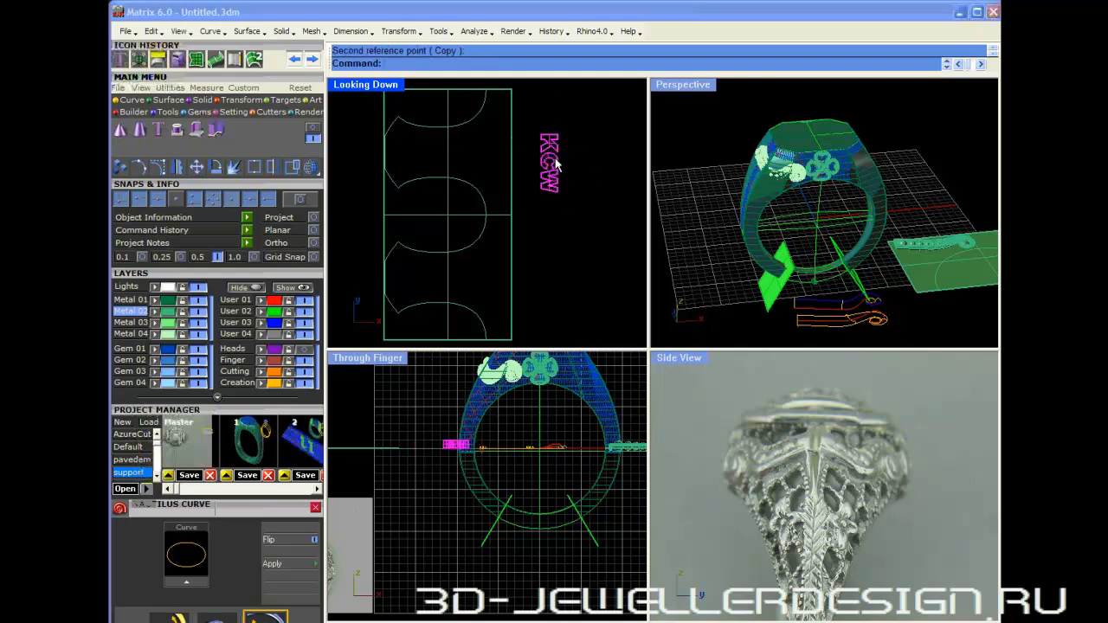
left_click_drag(555, 164, 501, 216)
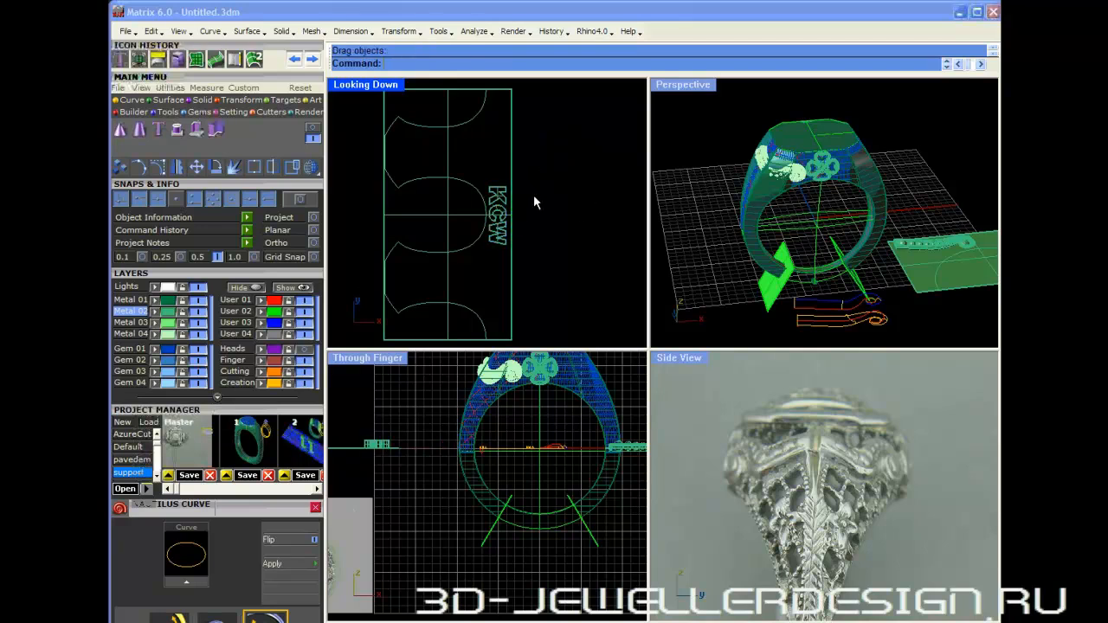
scroll(534, 201, "down", 5)
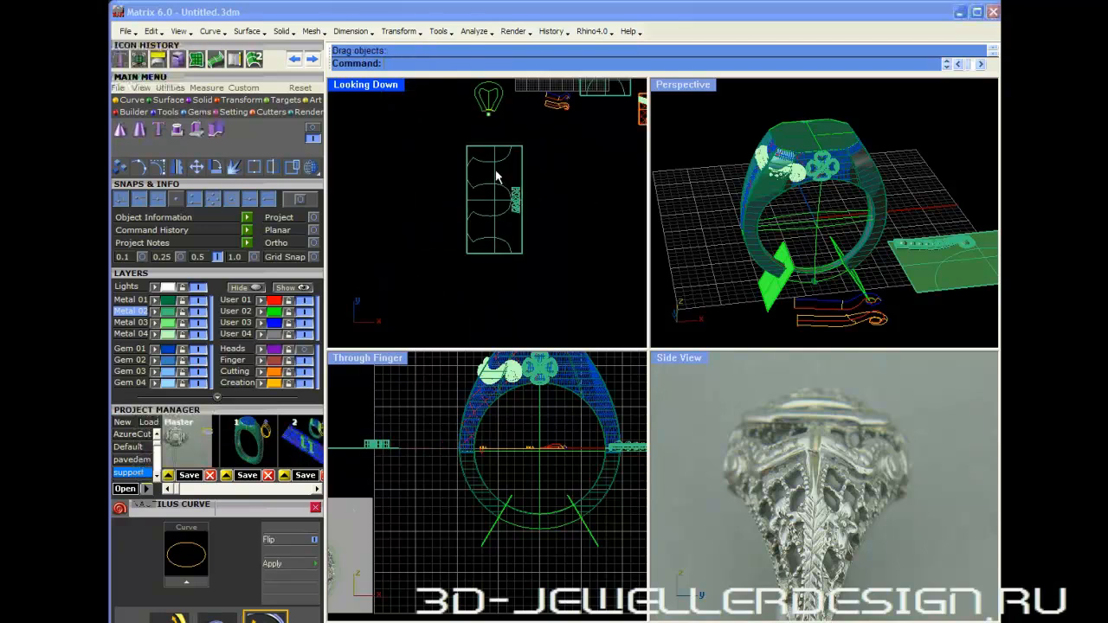
- Set the Rhino history settings to Record=Yes and Update=Yes
type("History")
key("Return")
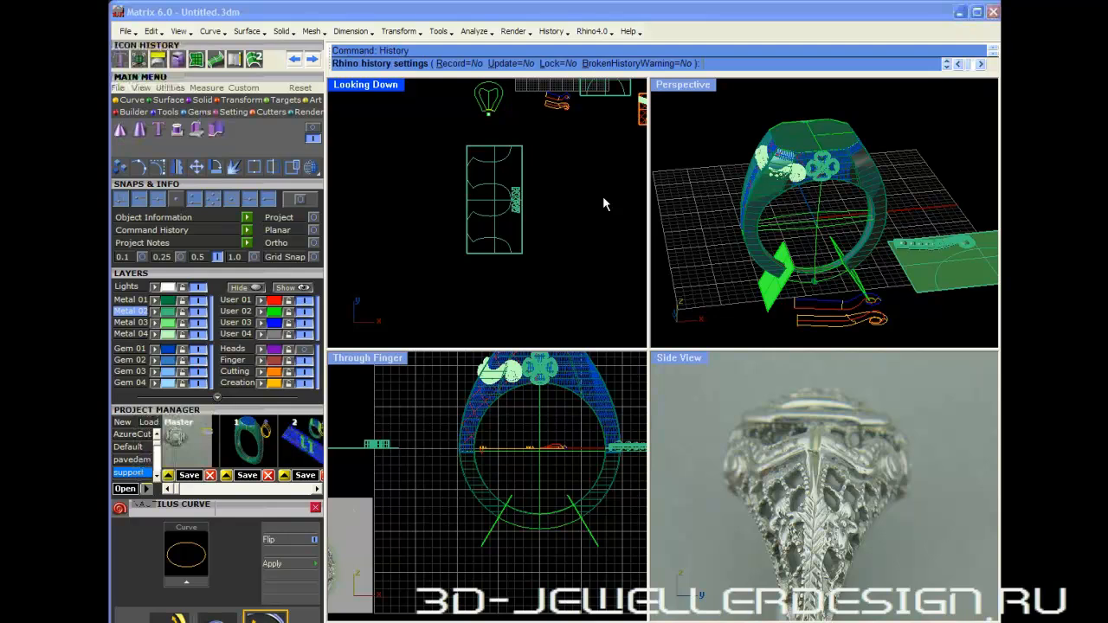
left_click(463, 64)
left_click(512, 65)
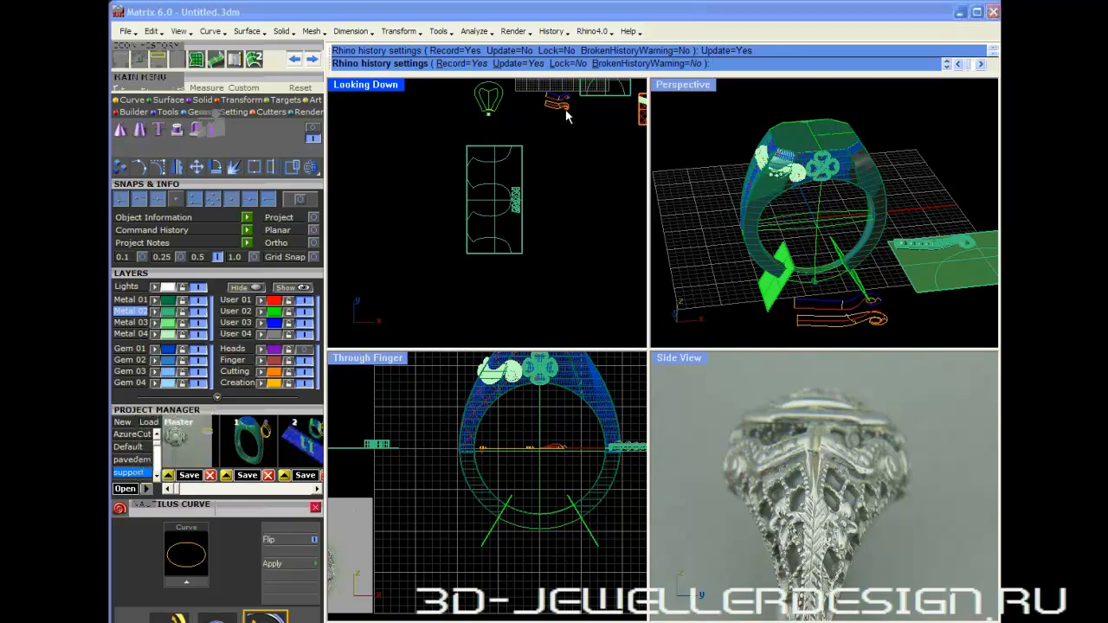
key("Return")
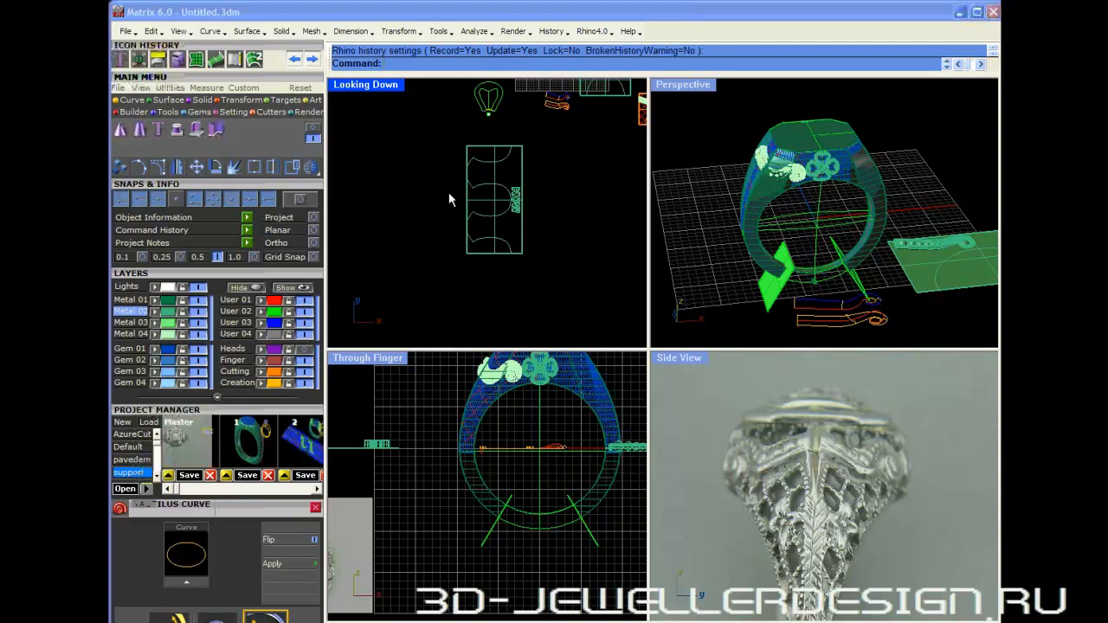
- Flow a copy of the KCW text with FlowAlongSrf, using the flat sweep as base surface and the outer ring body as target, with Rigid=No
left_click_drag(445, 176, 559, 218)
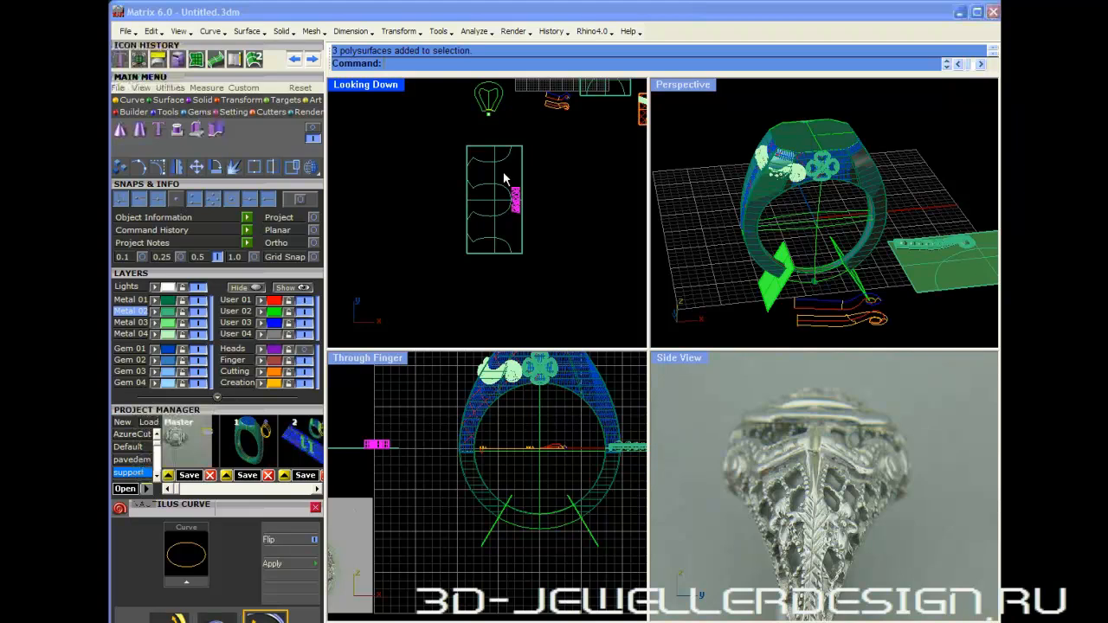
left_click(234, 101)
left_click(312, 140)
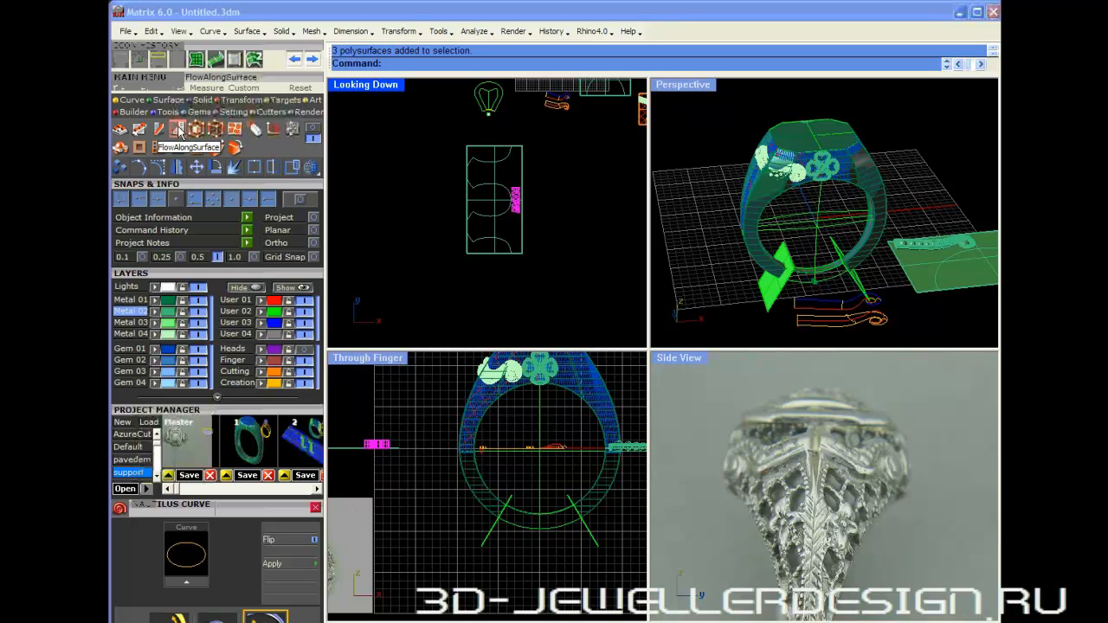
left_click(405, 31)
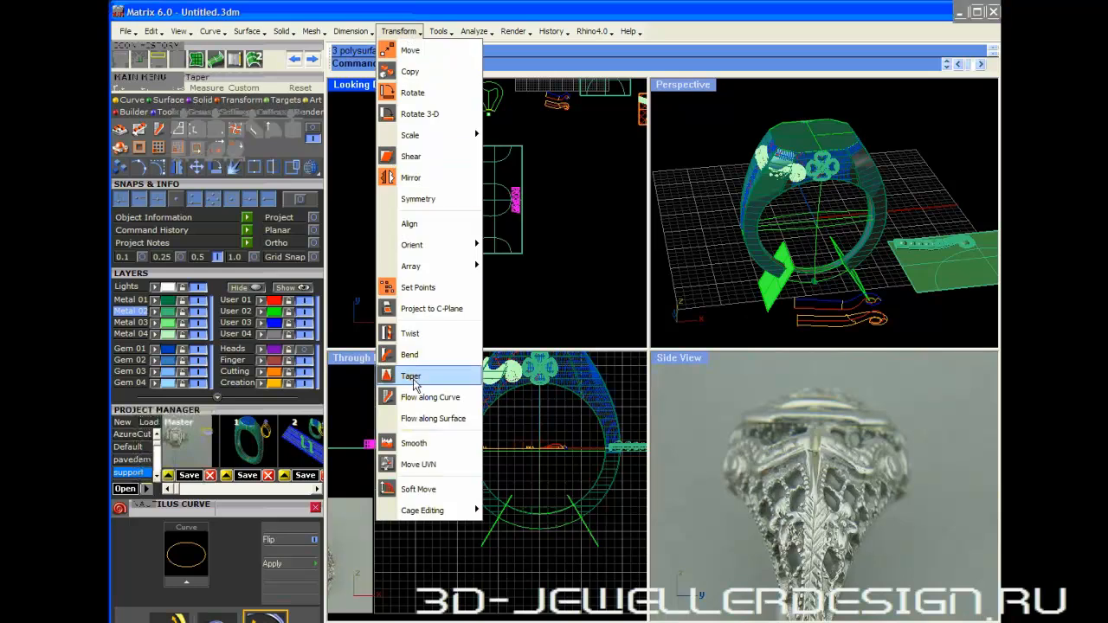
left_click(432, 418)
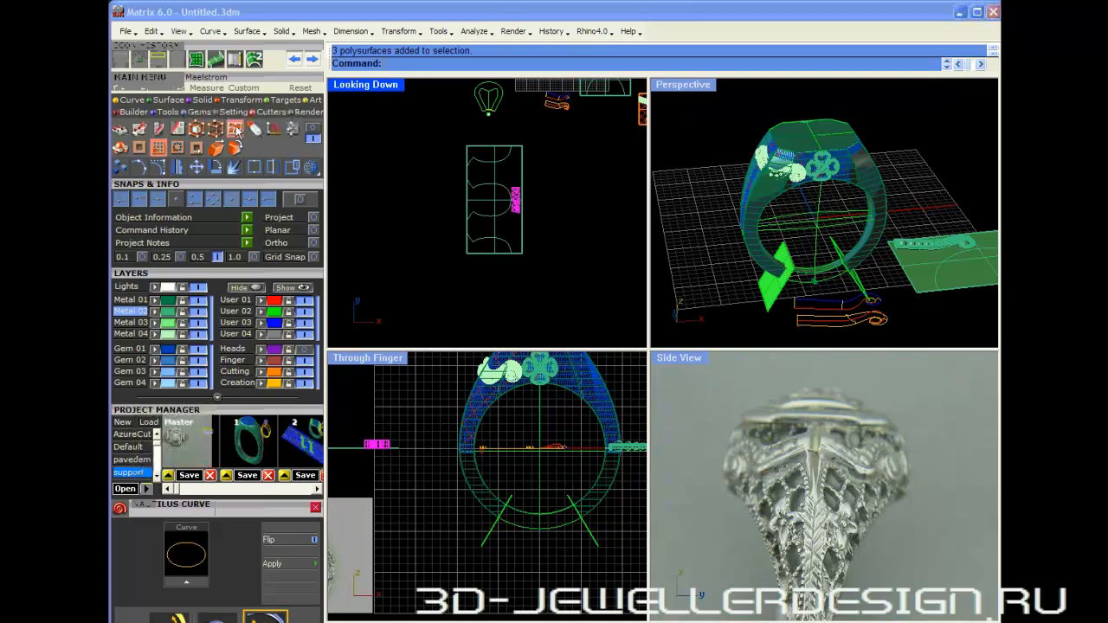
left_click(177, 129)
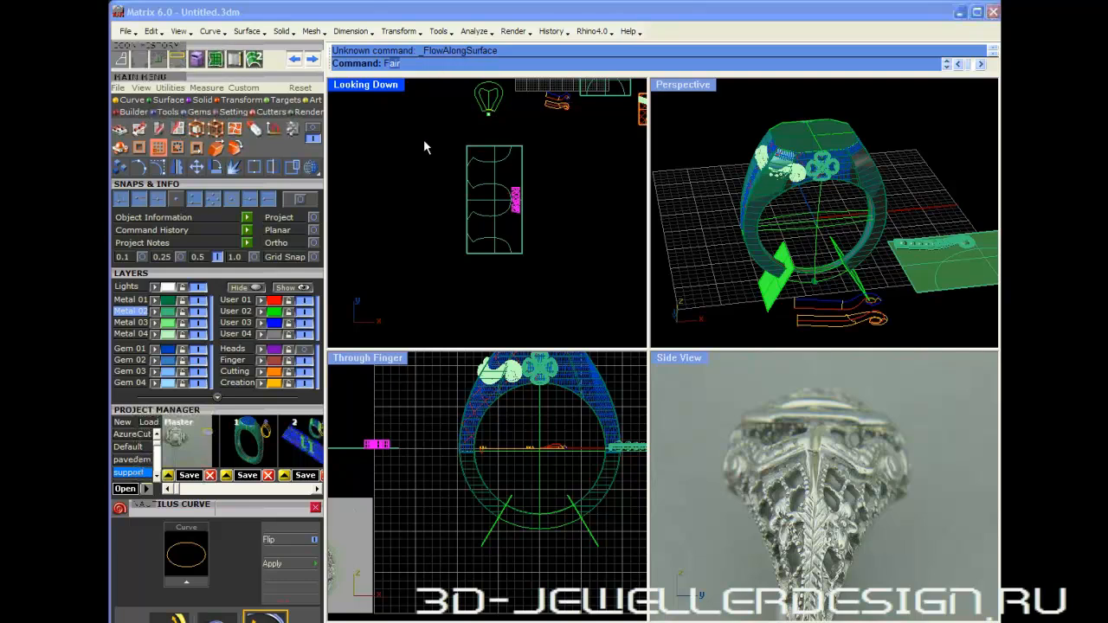
type("FlowAlongSrf")
key("Return")
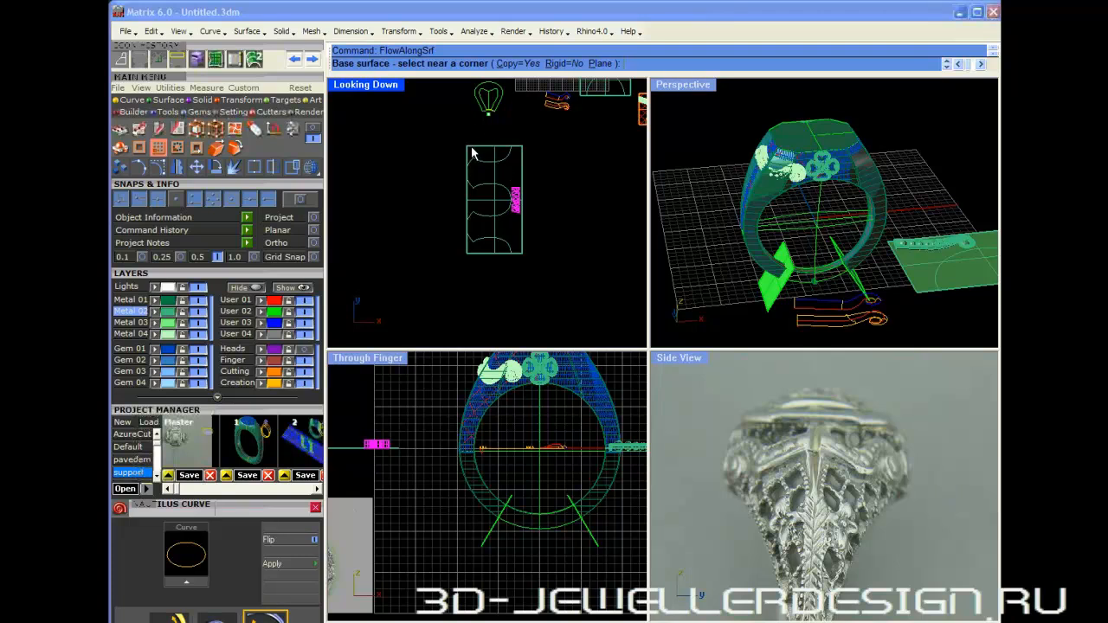
left_click(518, 151)
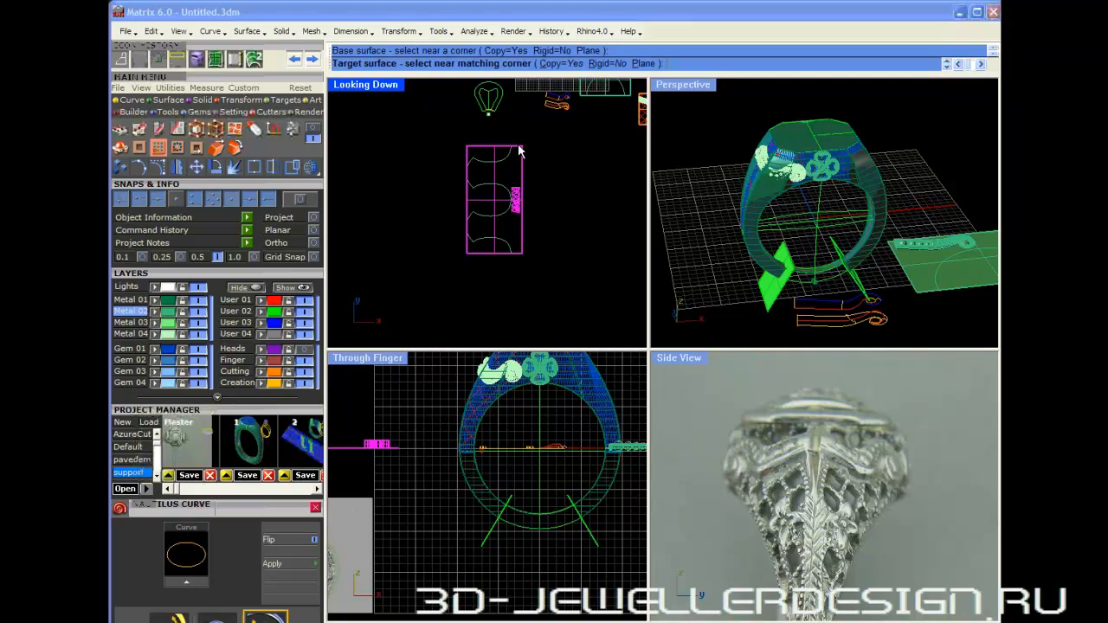
right_click_drag(835, 210, 821, 189)
scroll(849, 159, "up", 5)
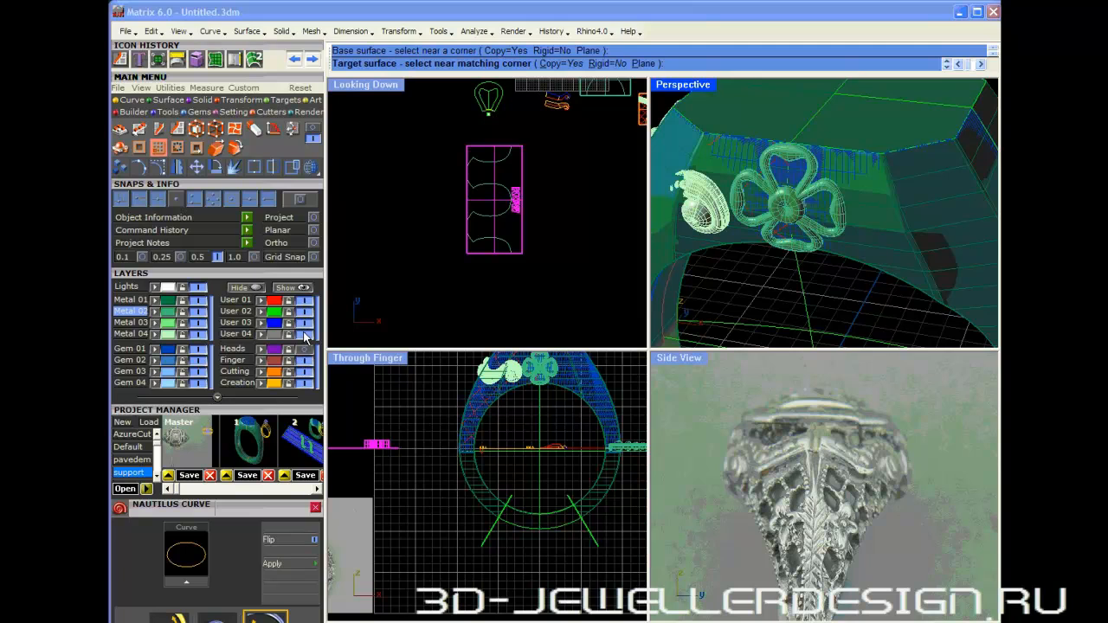
scroll(810, 177, "up", 5)
left_click(801, 182)
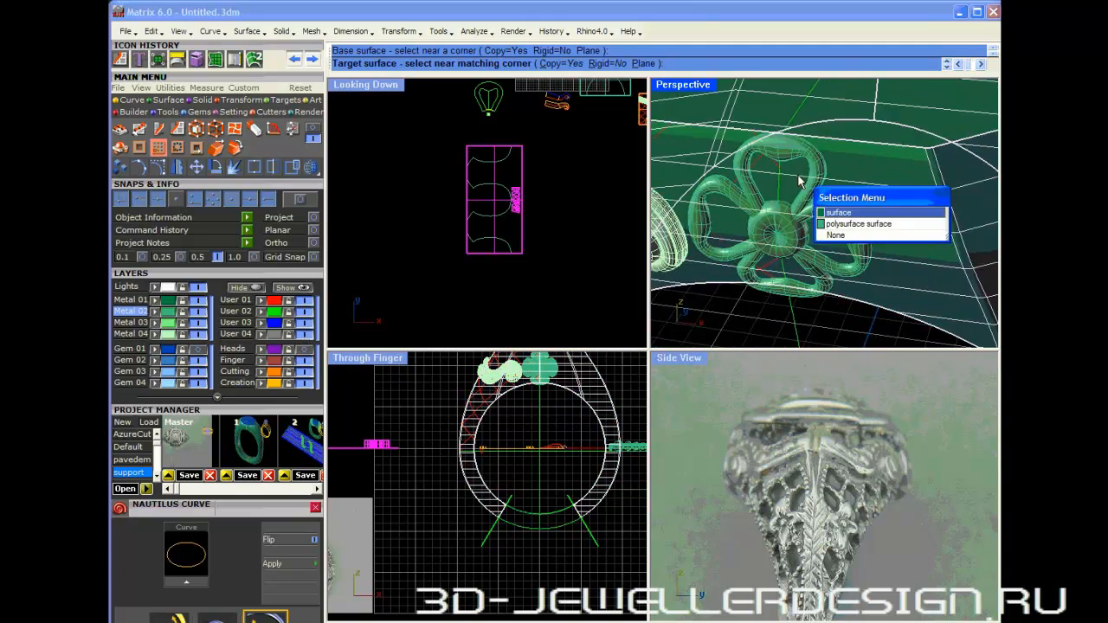
left_click(830, 215)
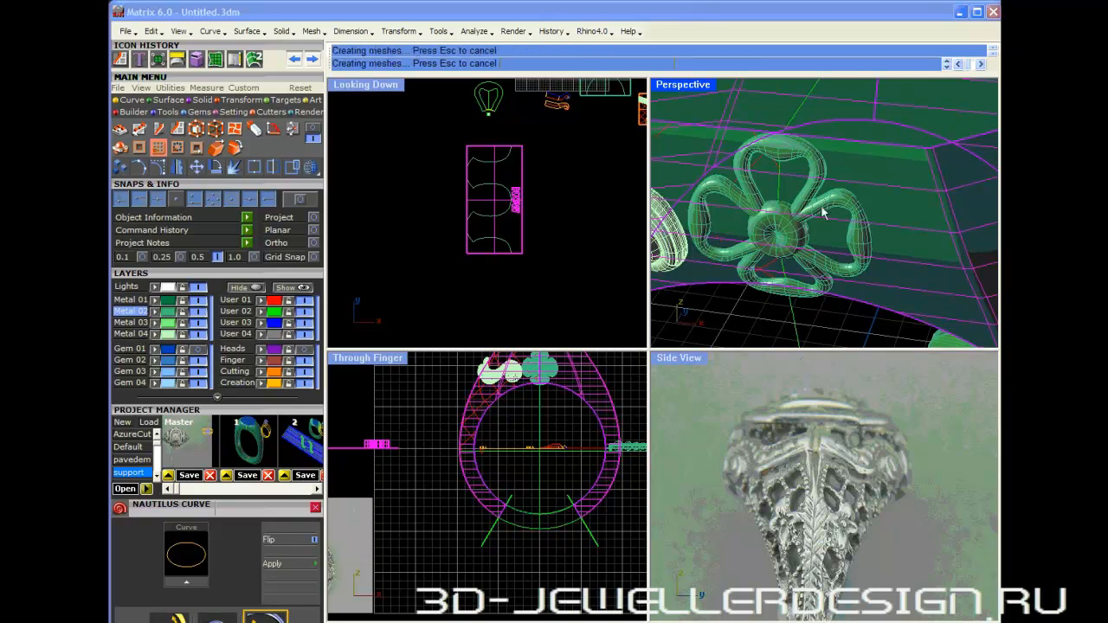
scroll(823, 212, "down", 6)
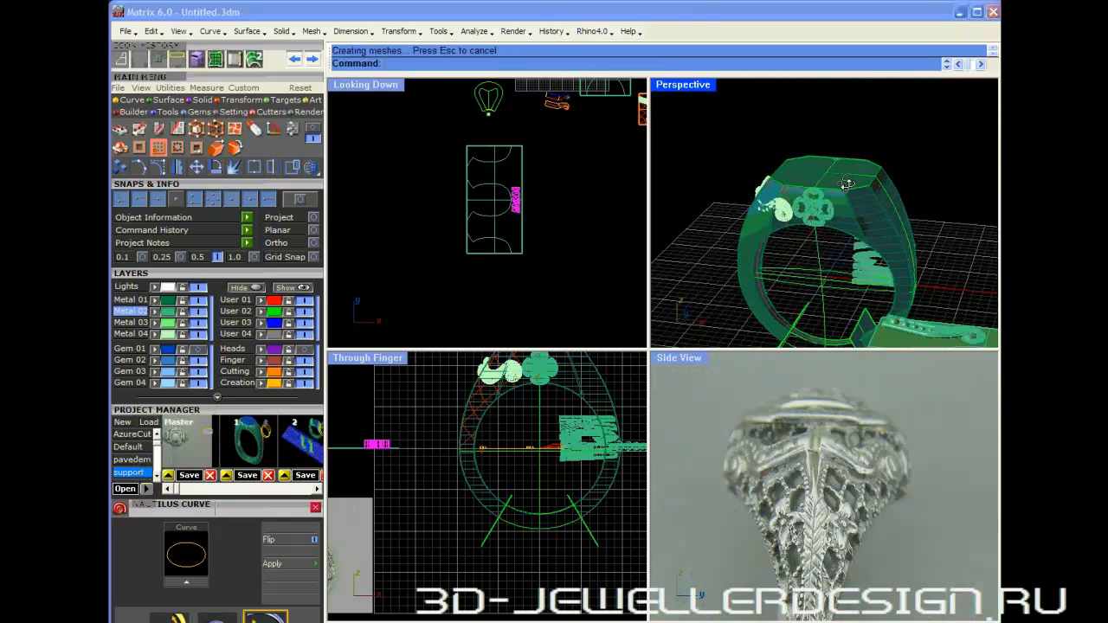
right_click_drag(847, 184, 831, 277)
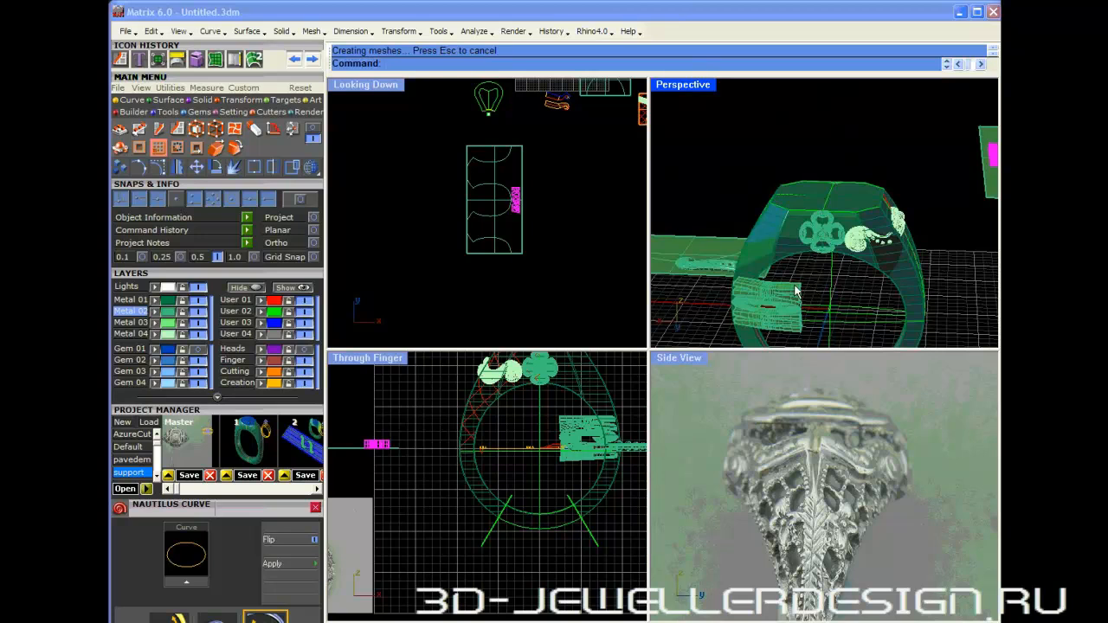
- Delete the flowed KCW letters from the side of the ring
left_click(796, 292)
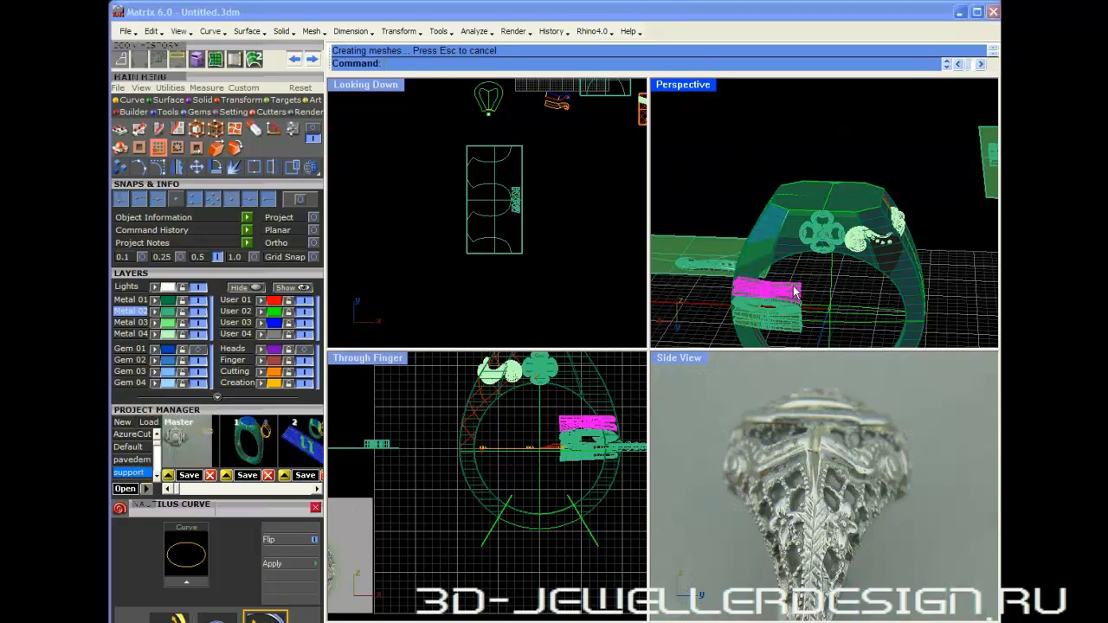
key("Delete")
left_click(792, 304)
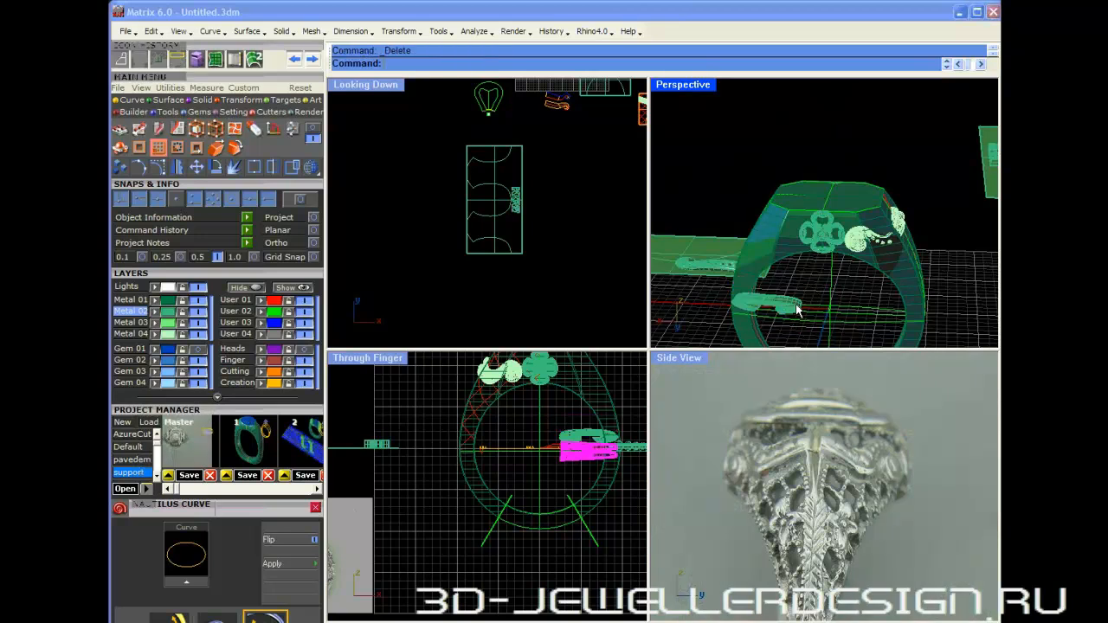
key("Delete")
- Move the KCW text between the two lower UV curves and rotate it 90 degrees counterclockwise about its centre
scroll(540, 219, "up", 2)
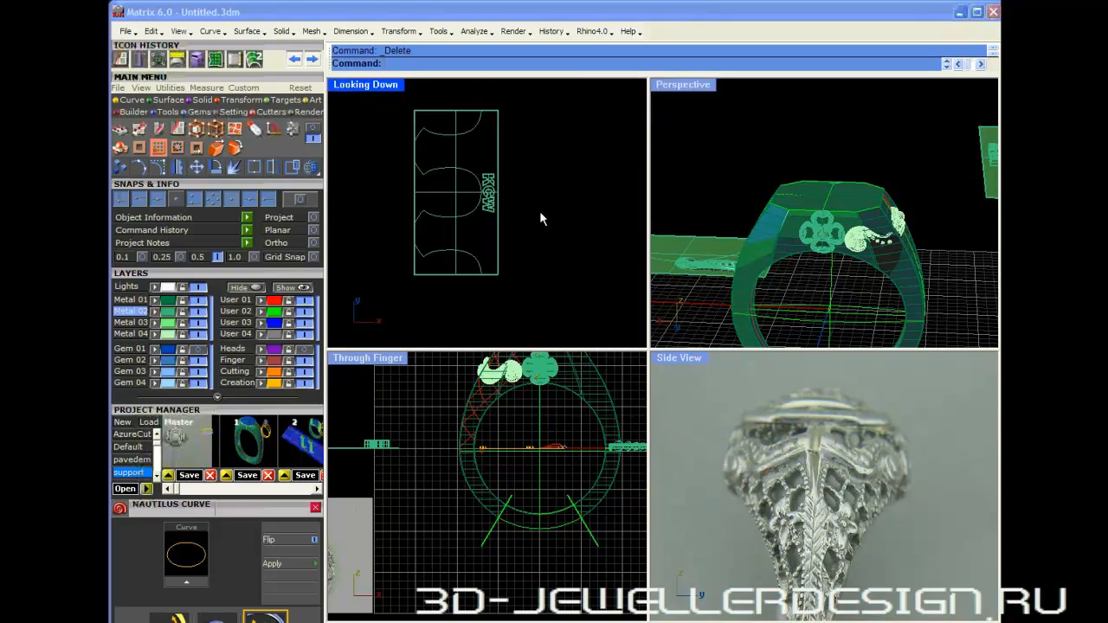
left_click_drag(474, 163, 429, 253)
left_click(210, 172)
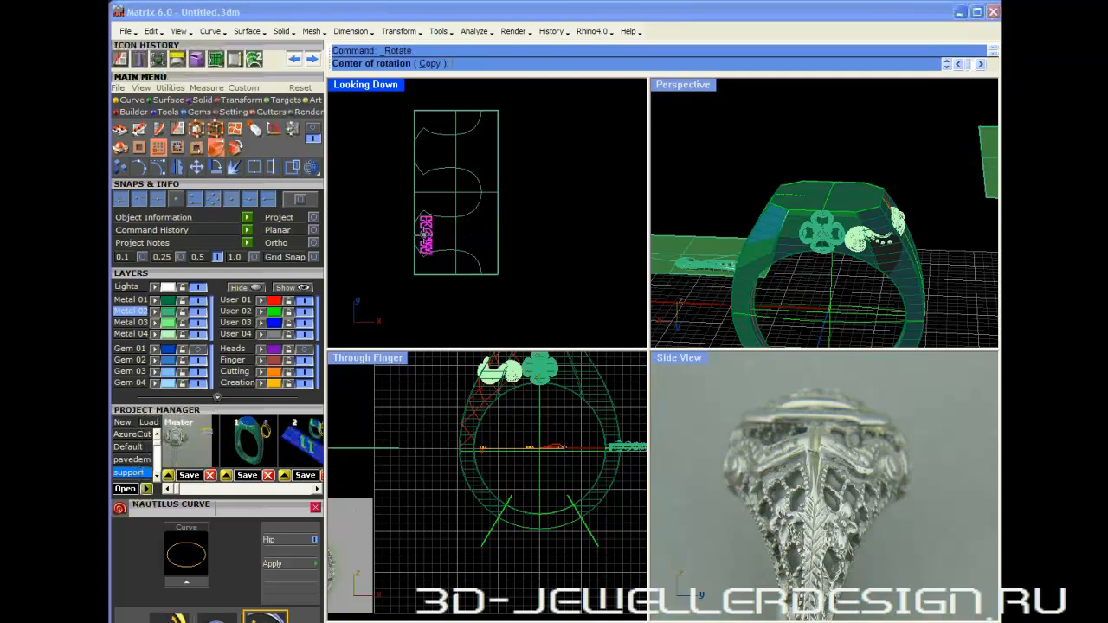
left_click(428, 235)
left_click(446, 234)
key("Escape")
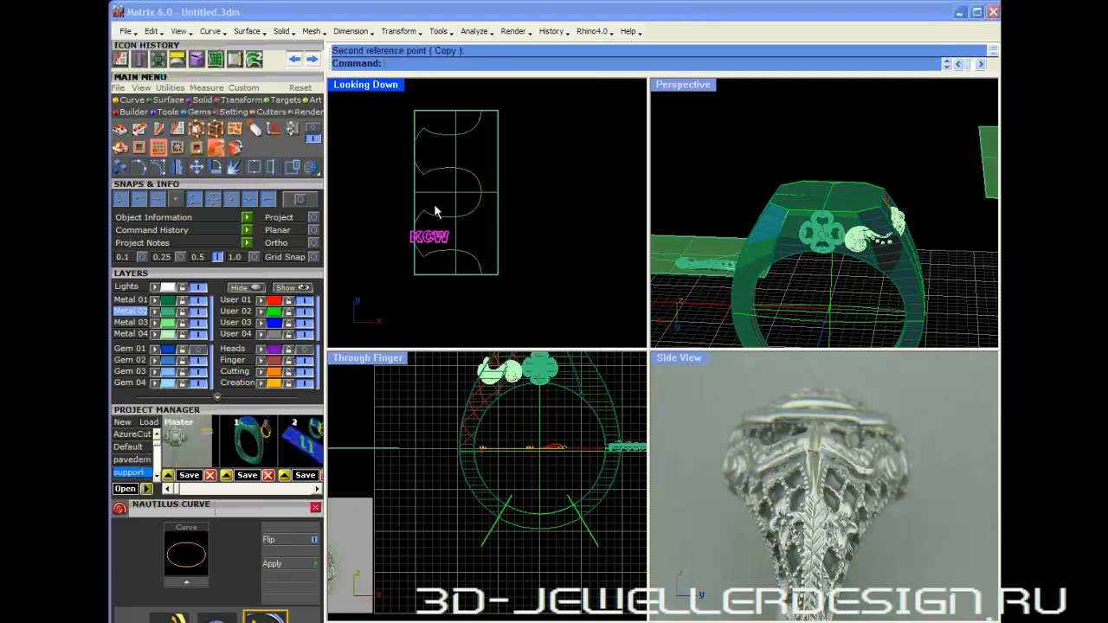
left_click_drag(435, 241, 448, 239)
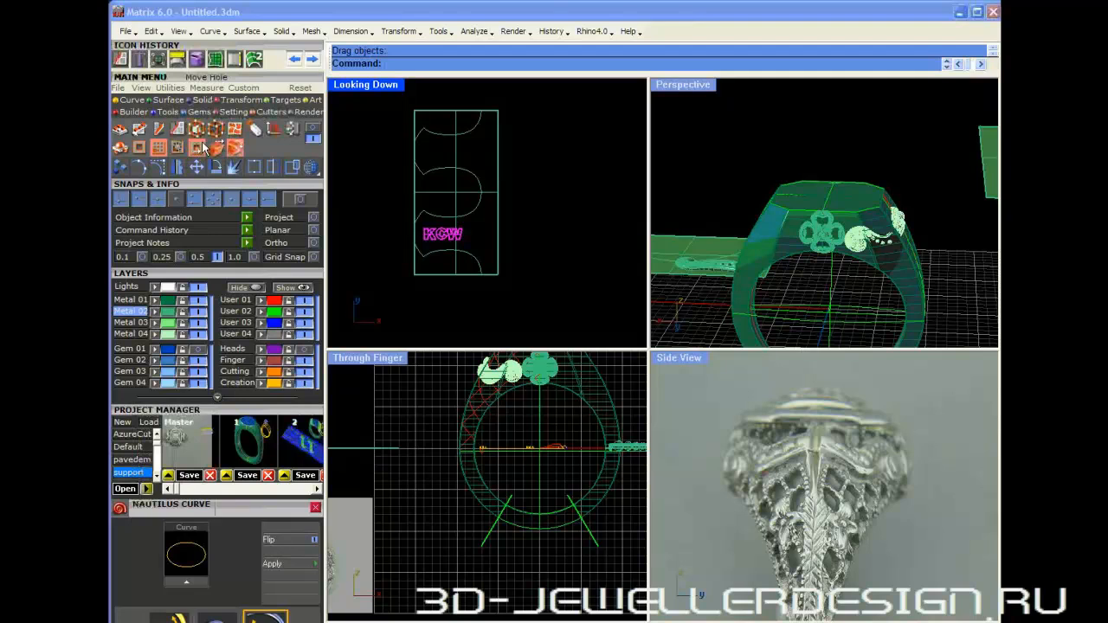
- Try flowing a copy of the repositioned KCW text from the flat surface onto the ring body with FlowAlongSrf, and undo it
type("FlowAlongSrf")
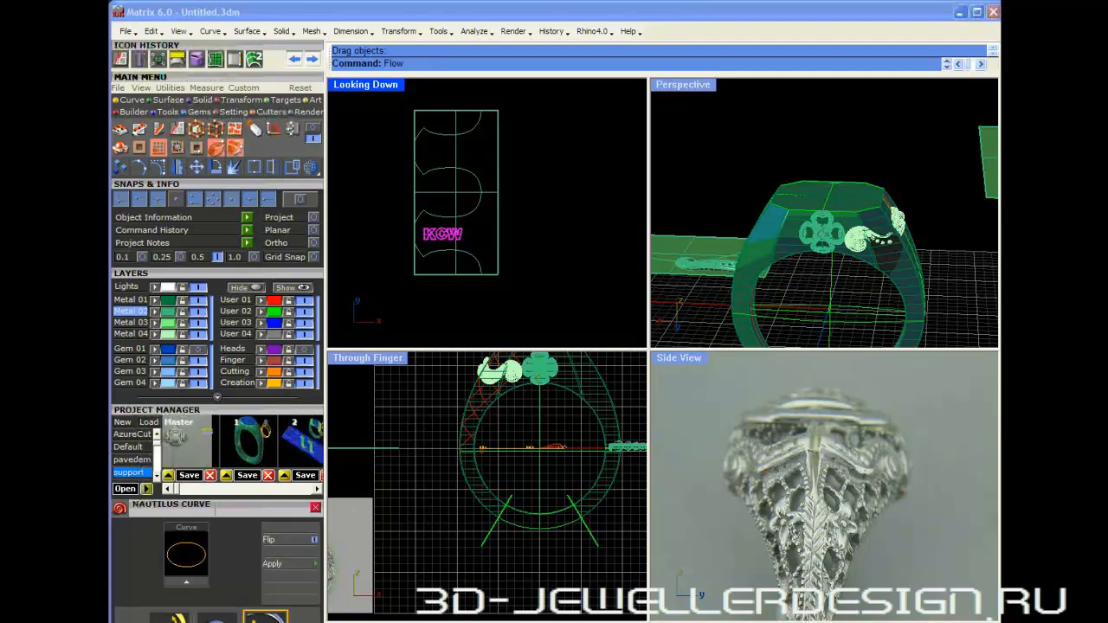
key("Return")
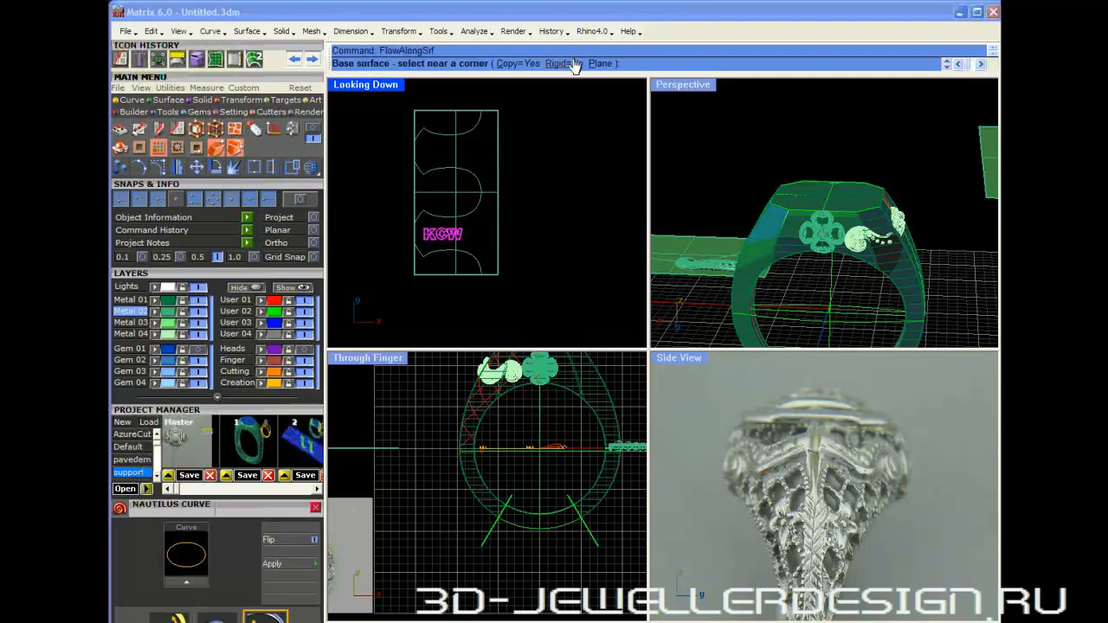
left_click(493, 118)
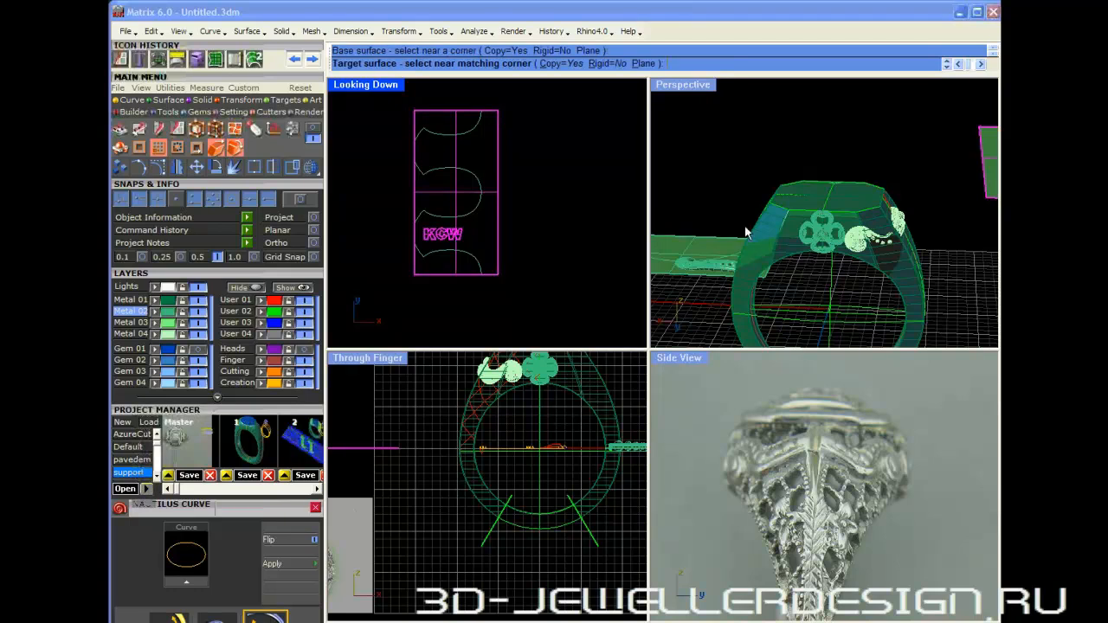
left_click(837, 226)
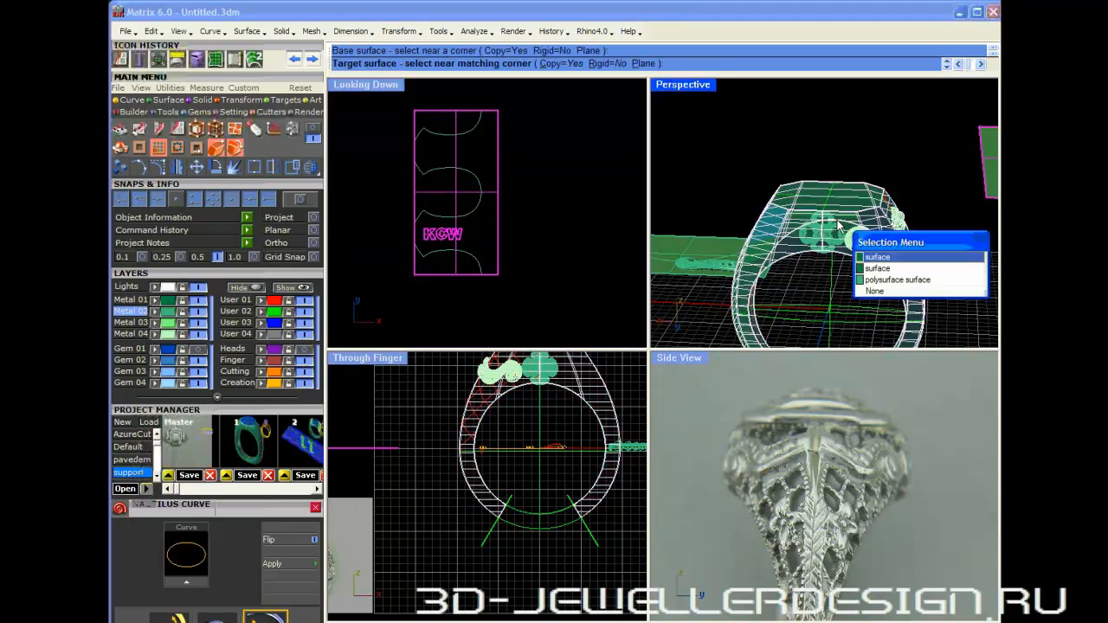
left_click(872, 262)
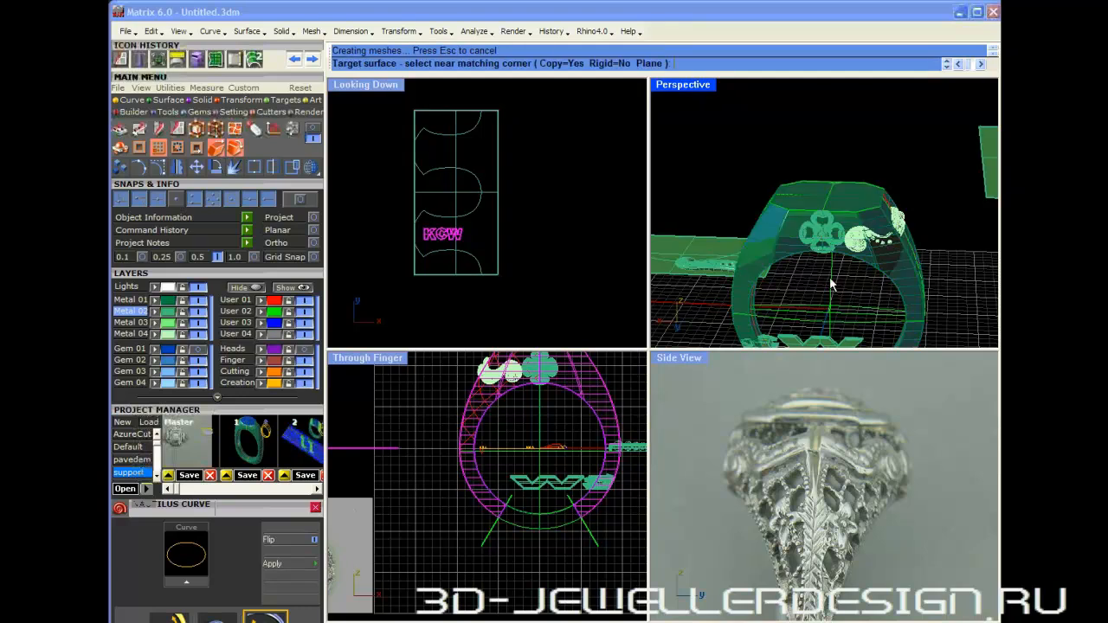
right_click_drag(834, 304, 710, 275)
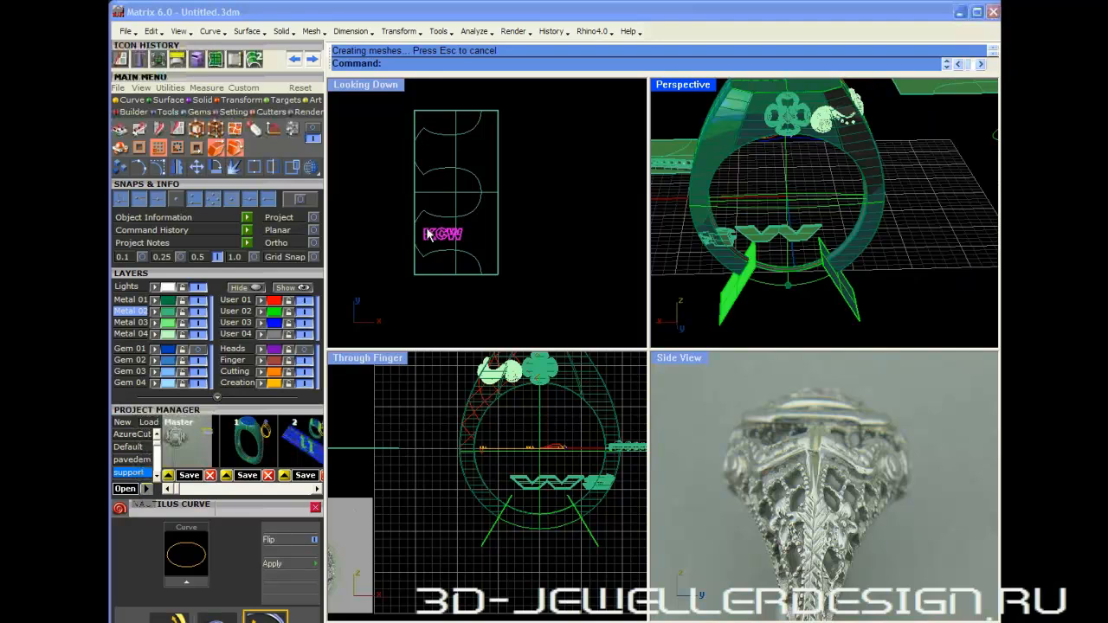
left_click(295, 59)
- Delete the KCW text, the trimmed outer ring body, and the flat swept surface with its UV curves
left_click_drag(387, 227, 510, 251)
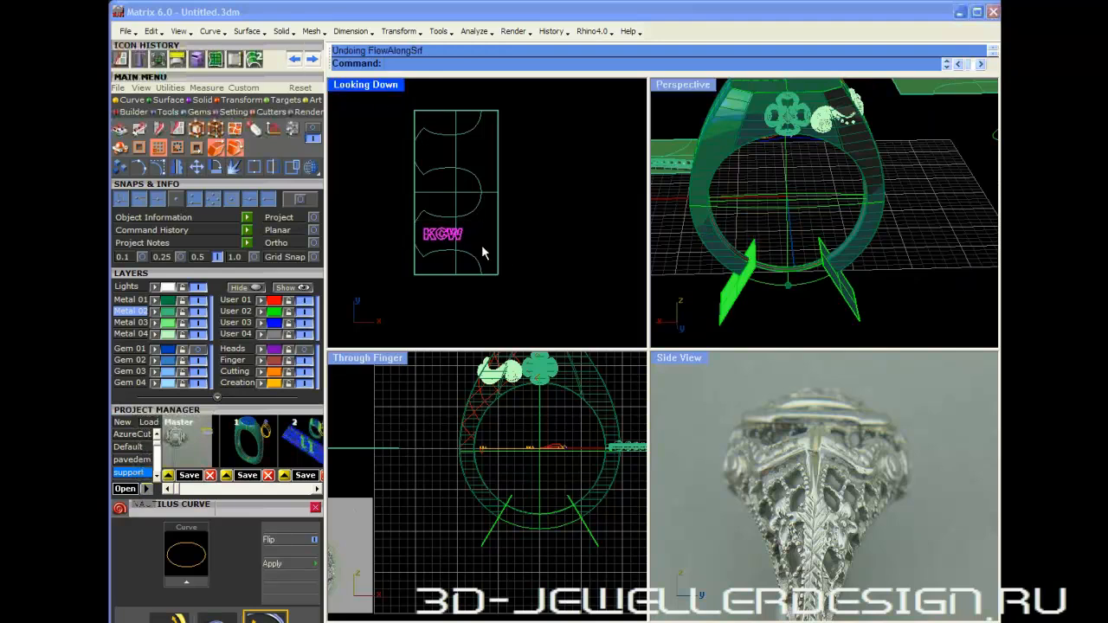
key("Delete")
left_click(848, 148)
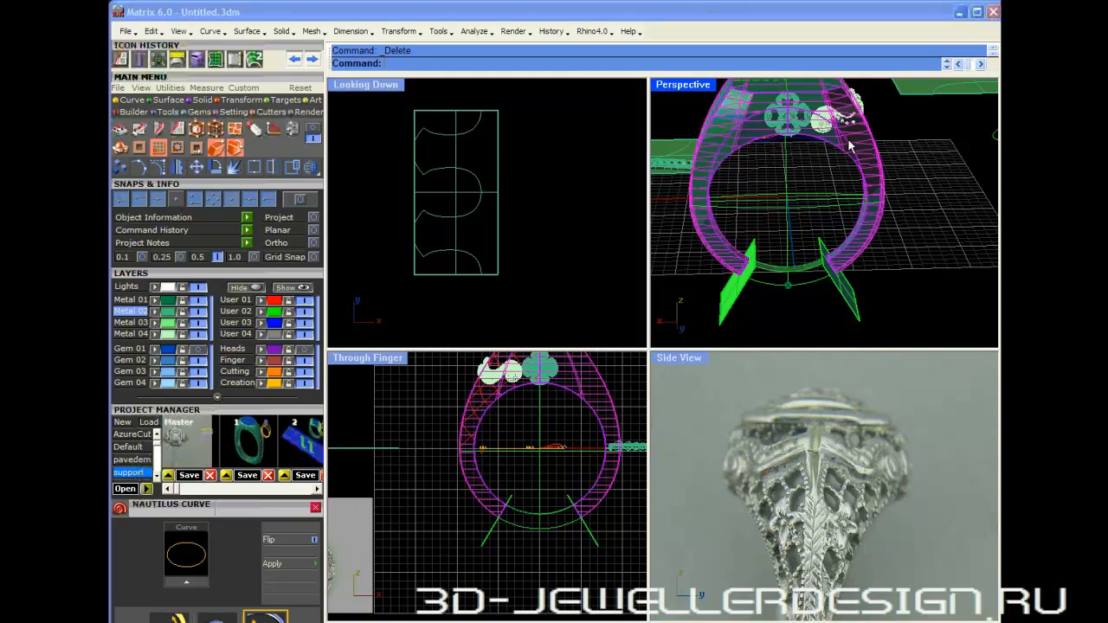
key("Delete")
left_click(509, 147)
left_click_drag(422, 99, 516, 282)
key("Delete")
scroll(513, 201, "down", 5)
scroll(564, 177, "down", 5)
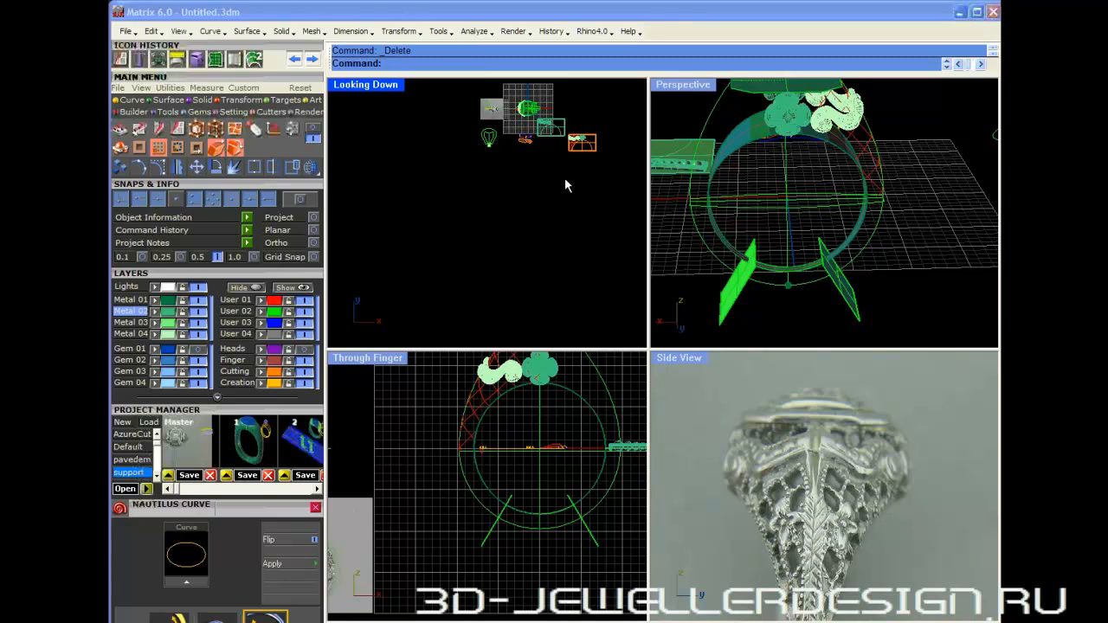
- Delete the remaining inner band surface of the ring
right_click_drag(773, 185, 749, 147)
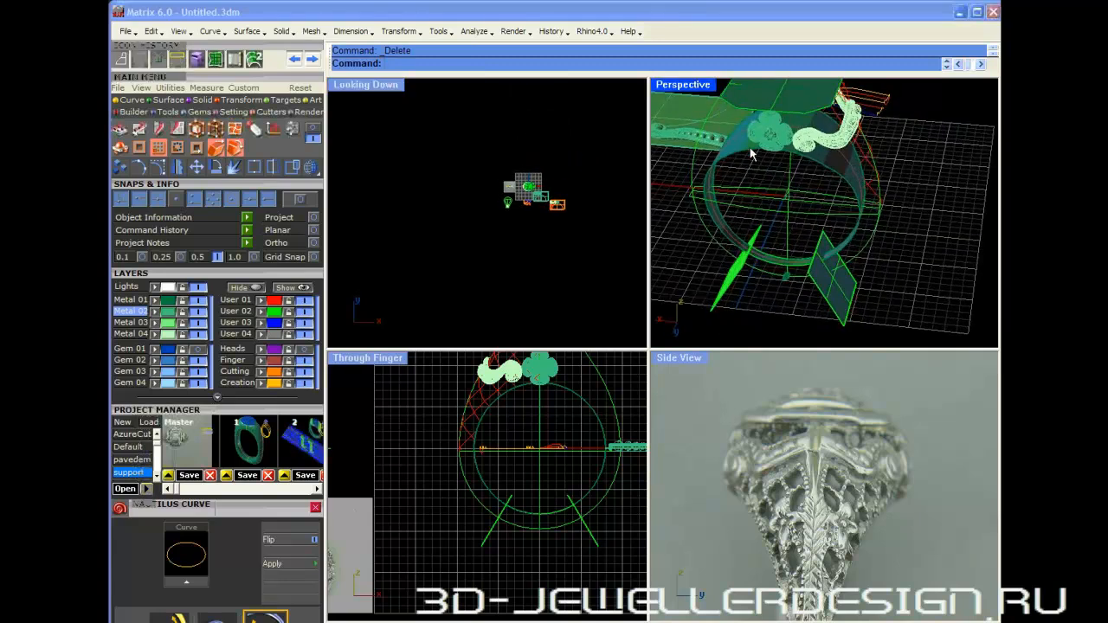
left_click(742, 148)
key("Delete")
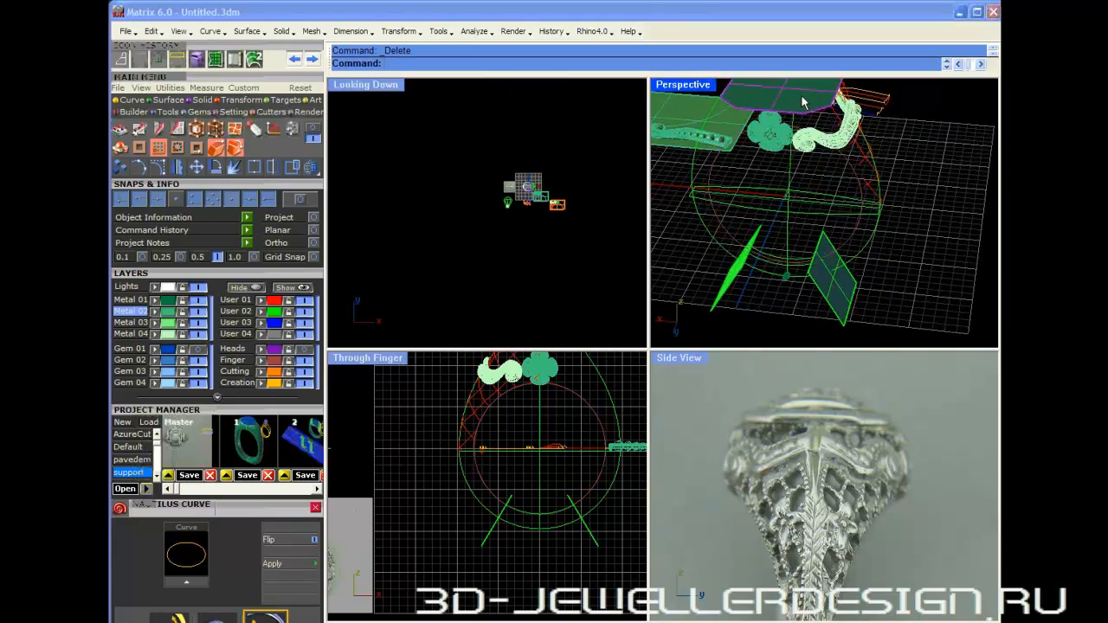
right_click_drag(800, 95, 870, 223)
scroll(870, 223, "up", 2)
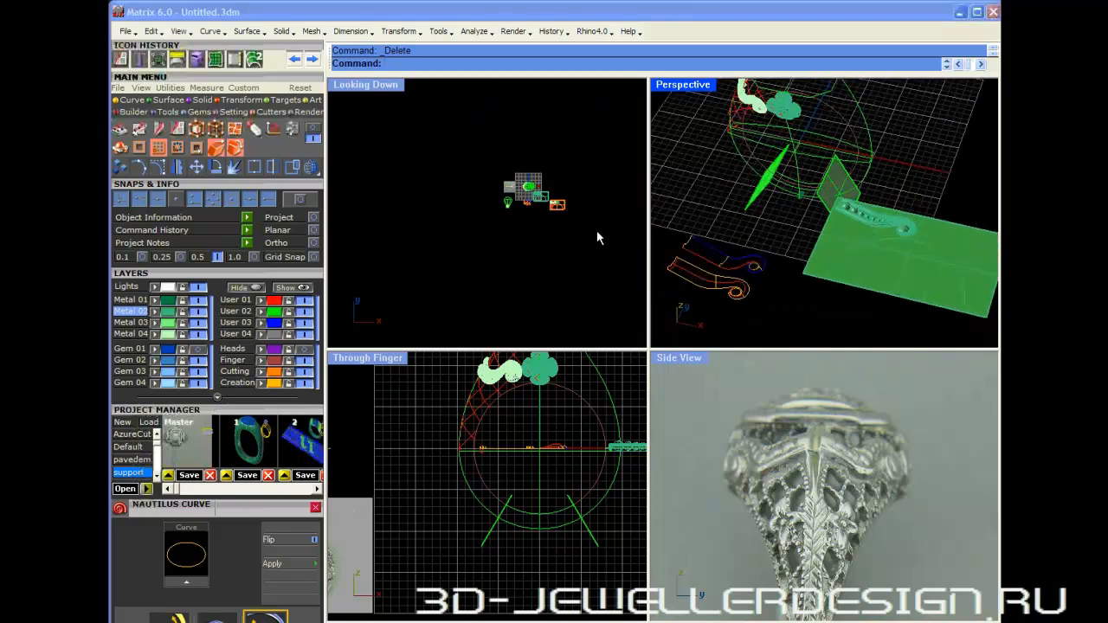
- Turn on the Gem 01 and Heads layers
left_click(198, 349)
left_click(304, 351)
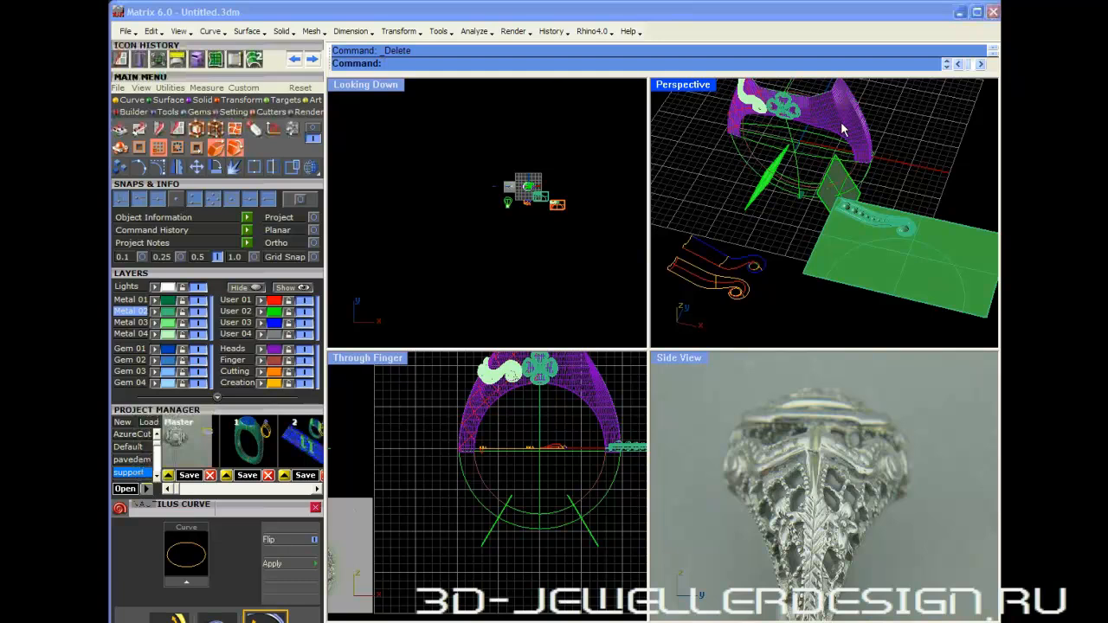
right_click_drag(848, 156, 839, 80)
right_click_drag(869, 354, 823, 365)
right_click_drag(809, 227, 826, 243)
scroll(820, 209, "up", 5)
scroll(813, 206, "up", 3)
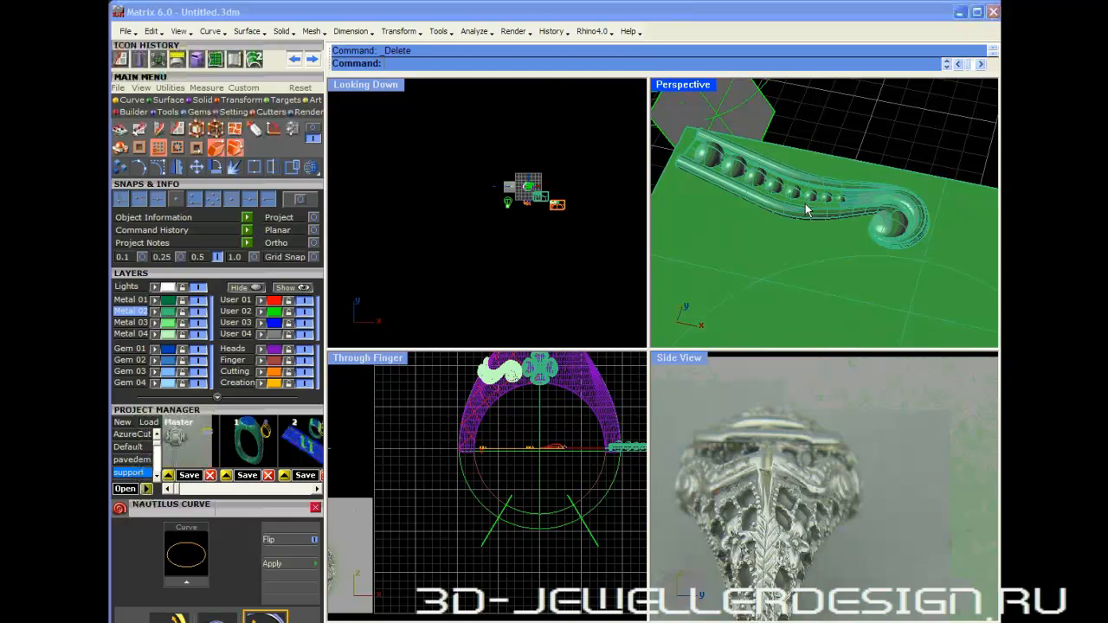
- Flow a copy of the scroll ornament with its beads from the flat base surface onto the purple ring body with FlowAlongSrf
left_click(805, 207)
scroll(808, 213, "down", 9)
right_click_drag(805, 231, 843, 235)
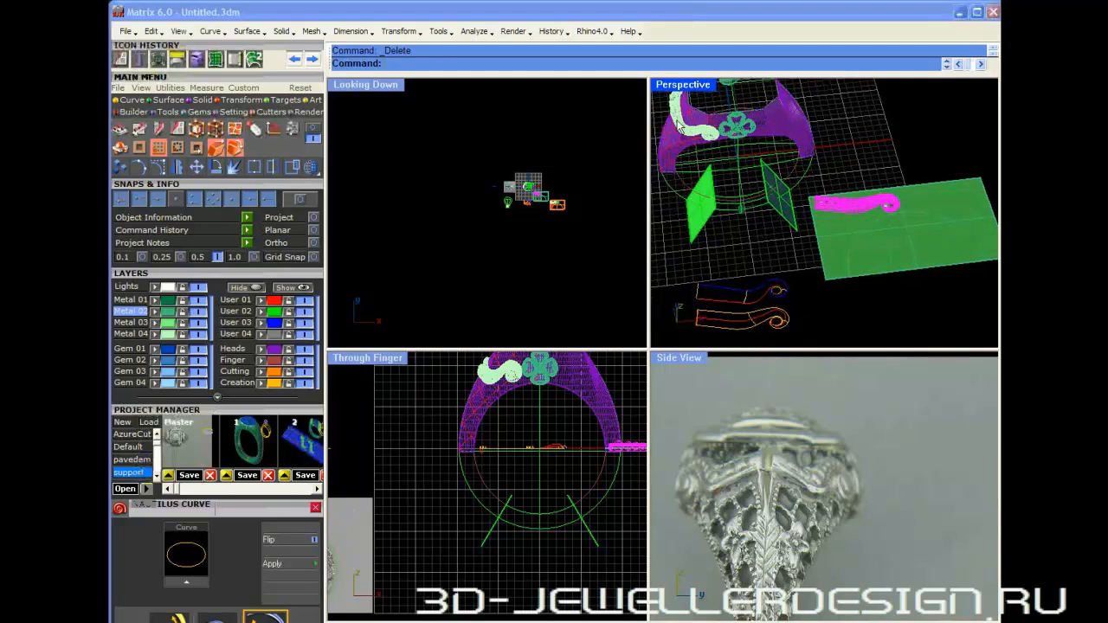
right_click_drag(902, 195, 849, 218)
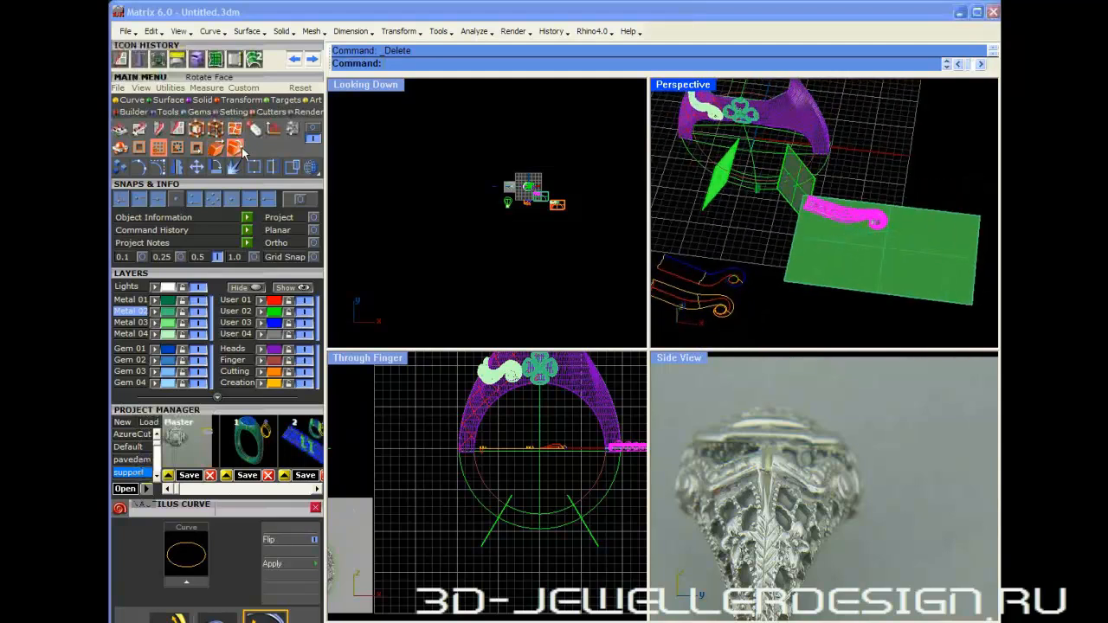
type("FlowAlongSrf")
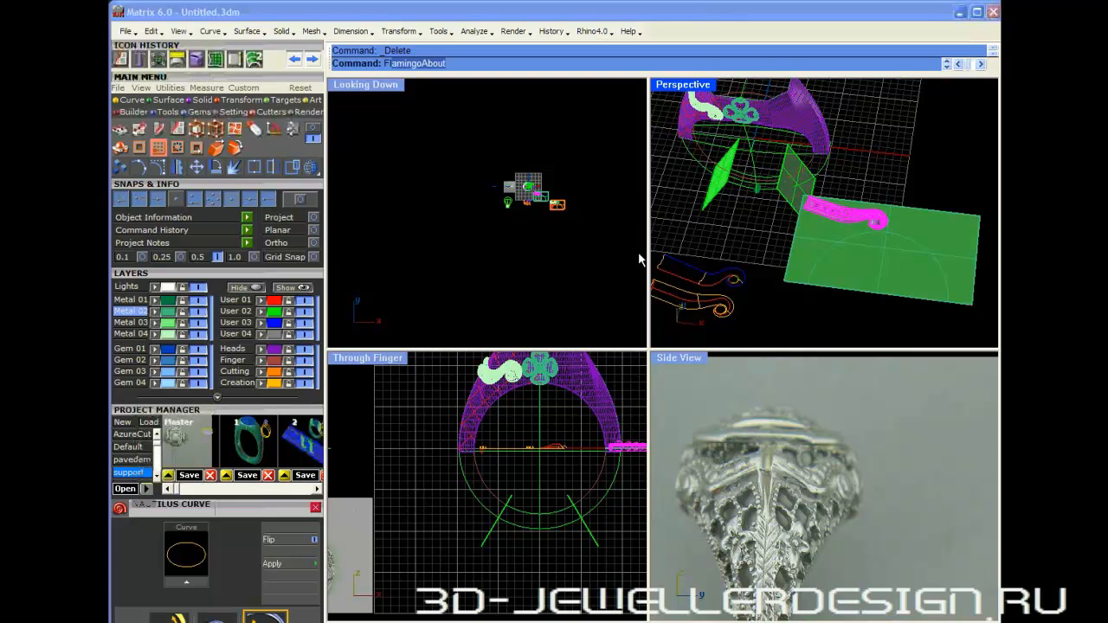
key("Return")
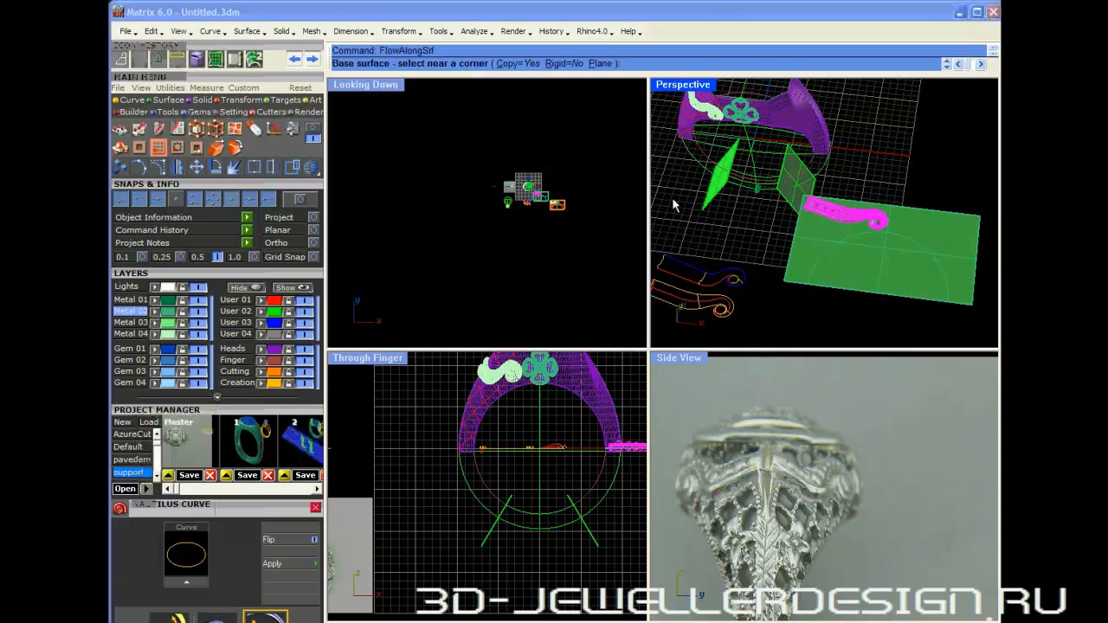
left_click(975, 227)
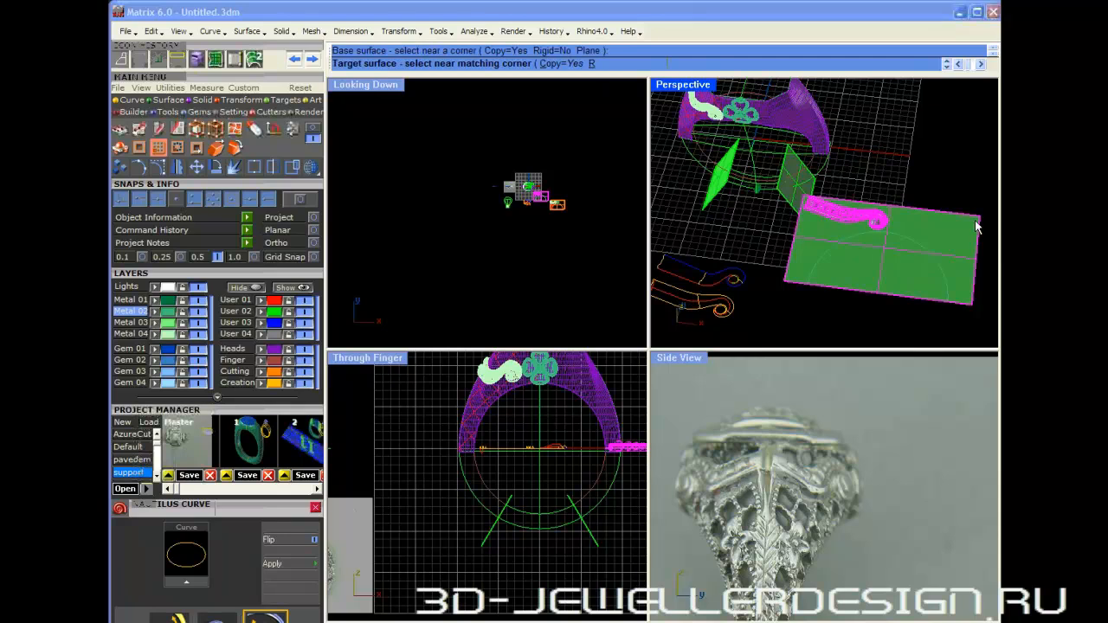
right_click_drag(853, 132, 819, 128)
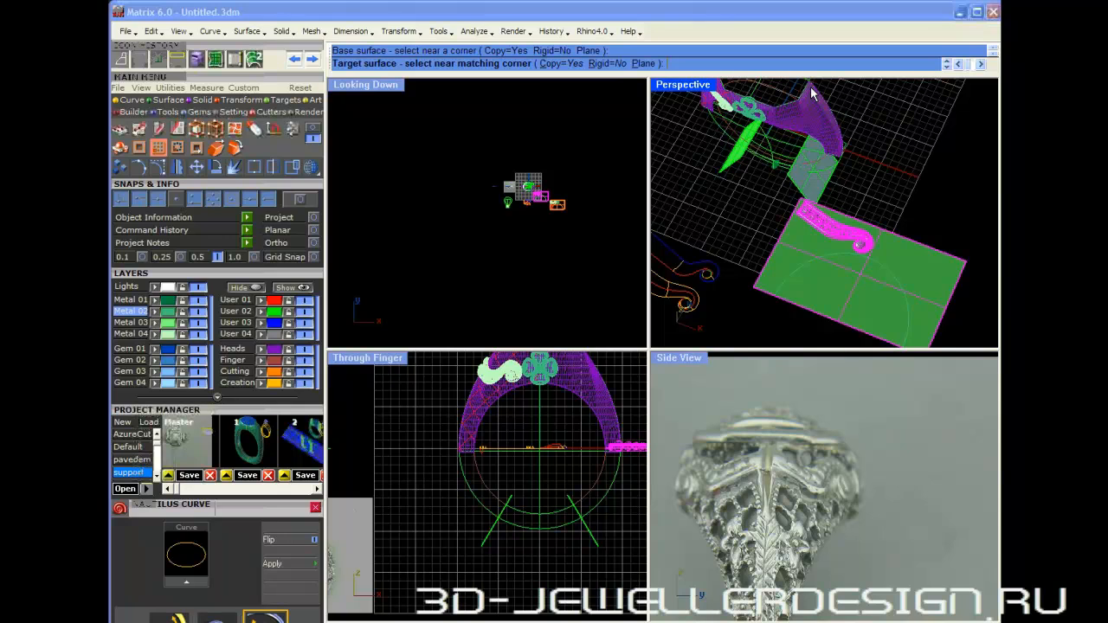
left_click(811, 89)
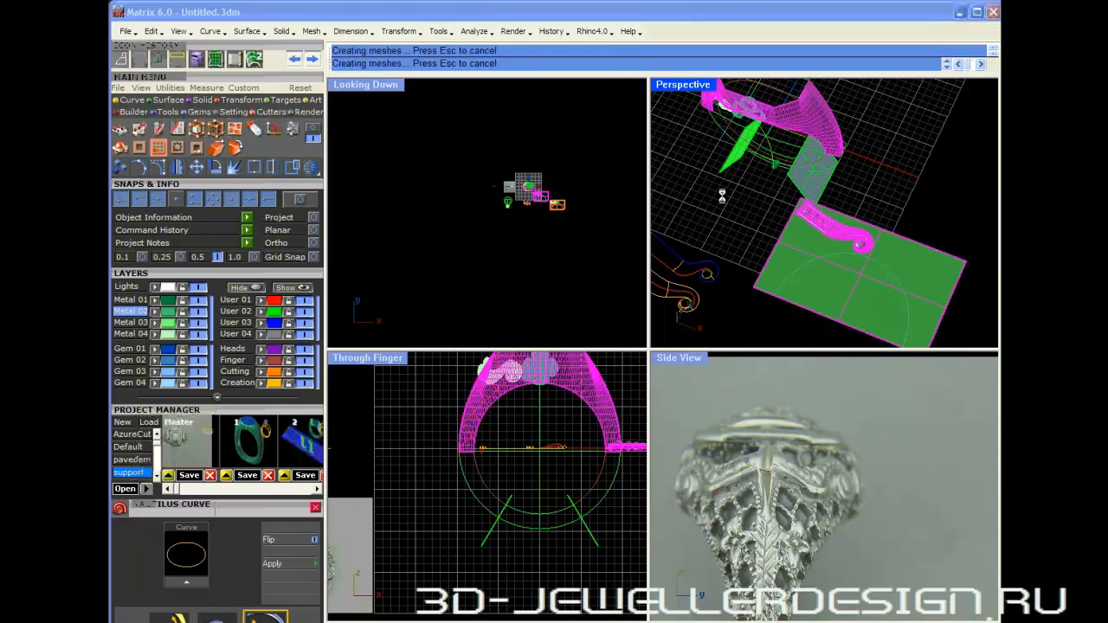
- Examine the flowed scroll ornament and its fit beside the flower on the ring's shoulder in an enlarged perspective view
right_click_drag(719, 217, 870, 186)
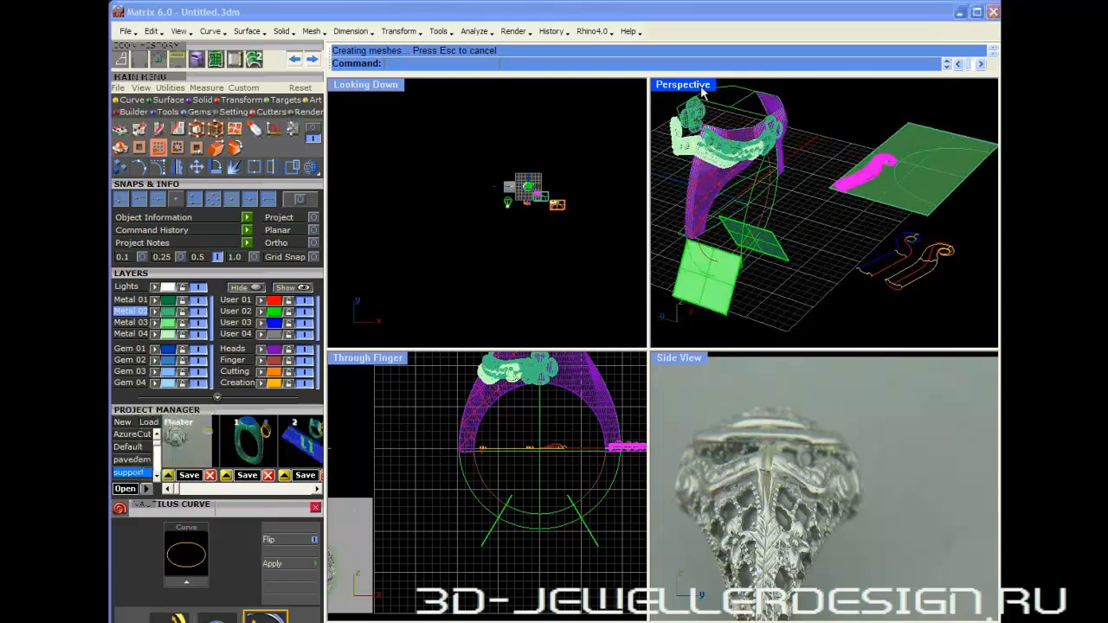
double_click(683, 84)
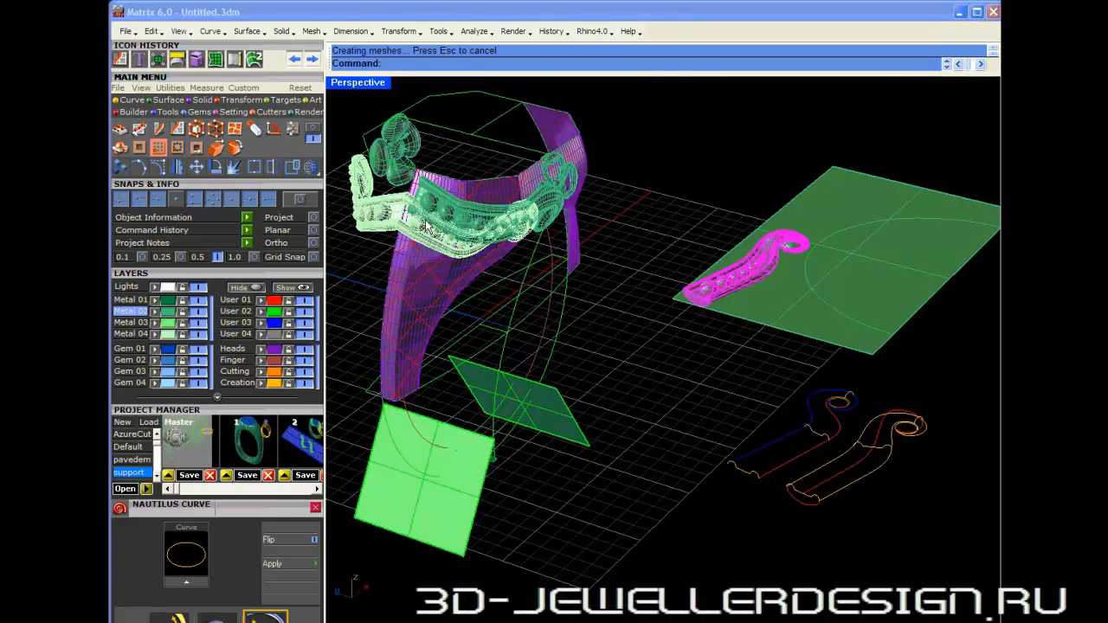
scroll(497, 222, "up", 2)
scroll(494, 207, "up", 2)
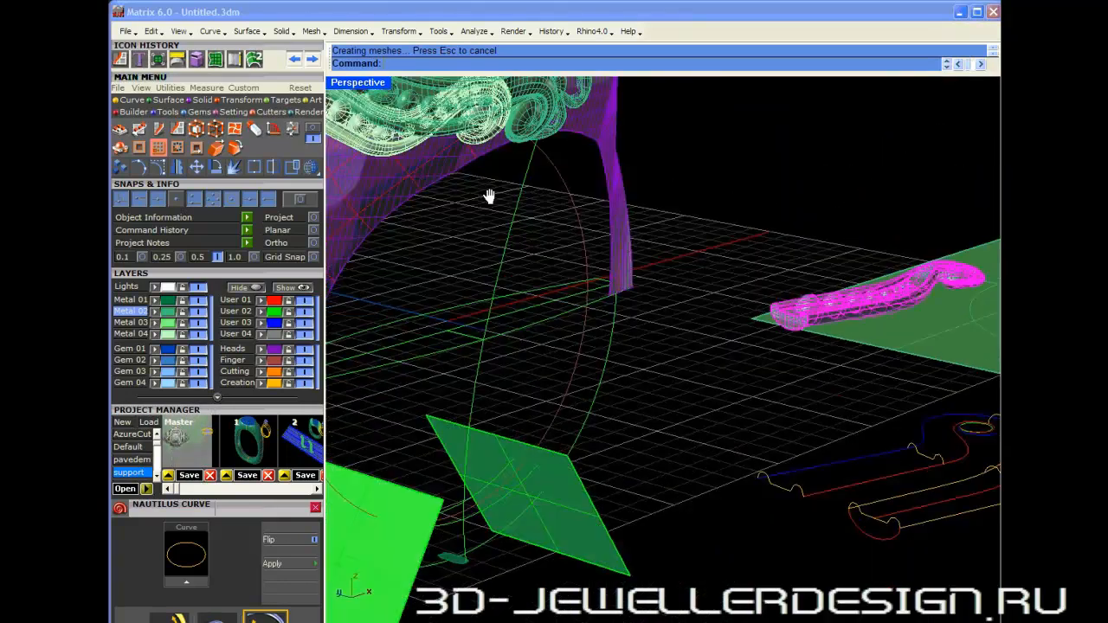
right_click_drag(489, 197, 512, 222, "shift")
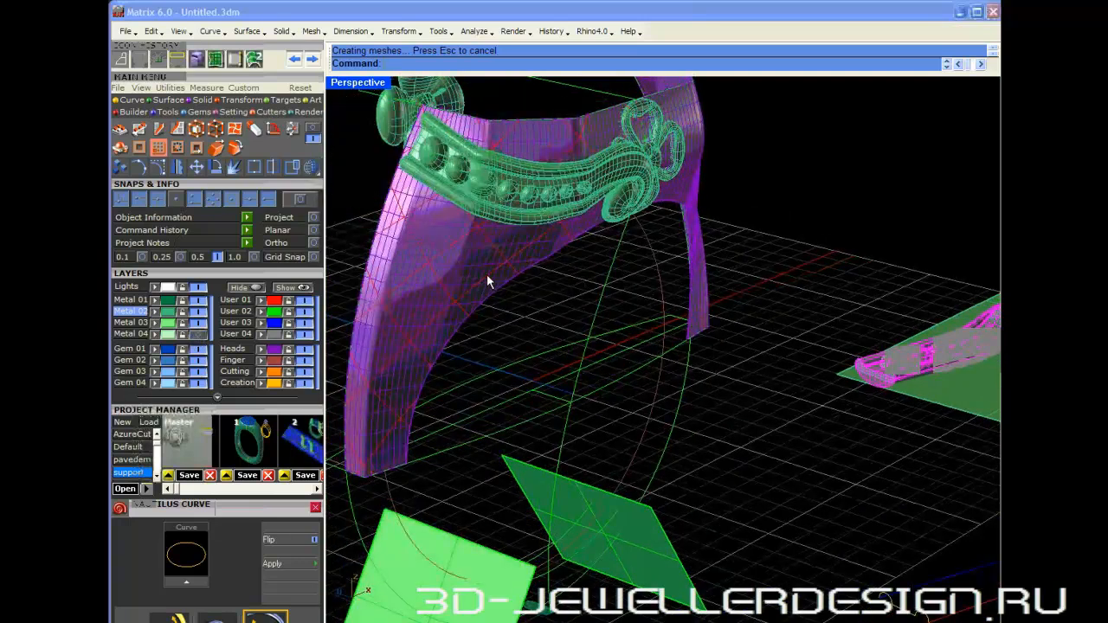
right_click_drag(486, 273, 950, 591)
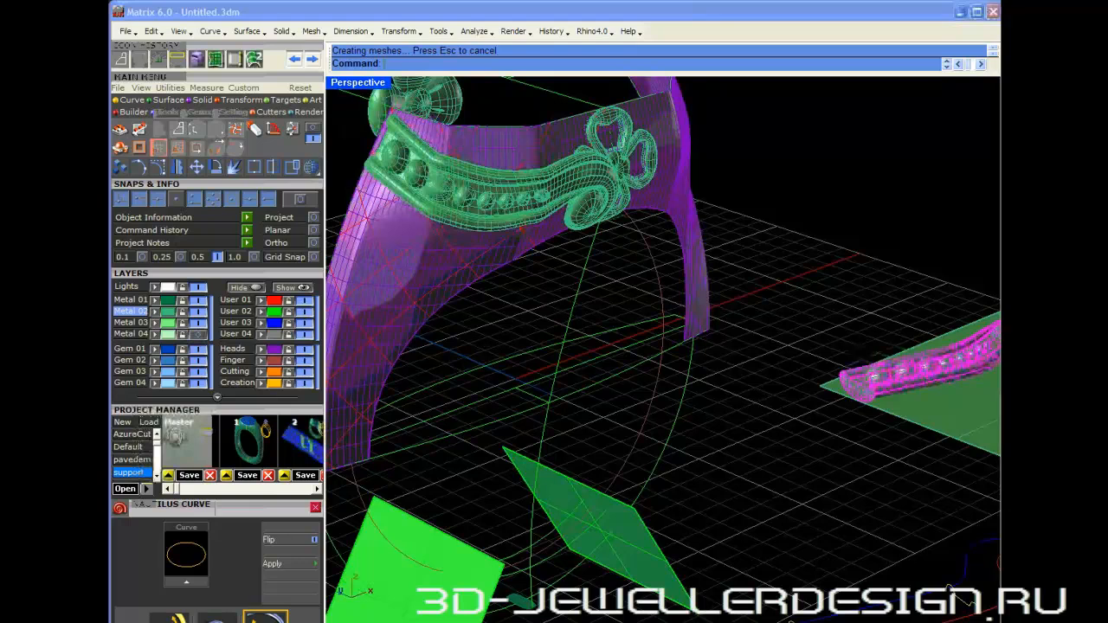
right_click_drag(570, 168, 572, 185)
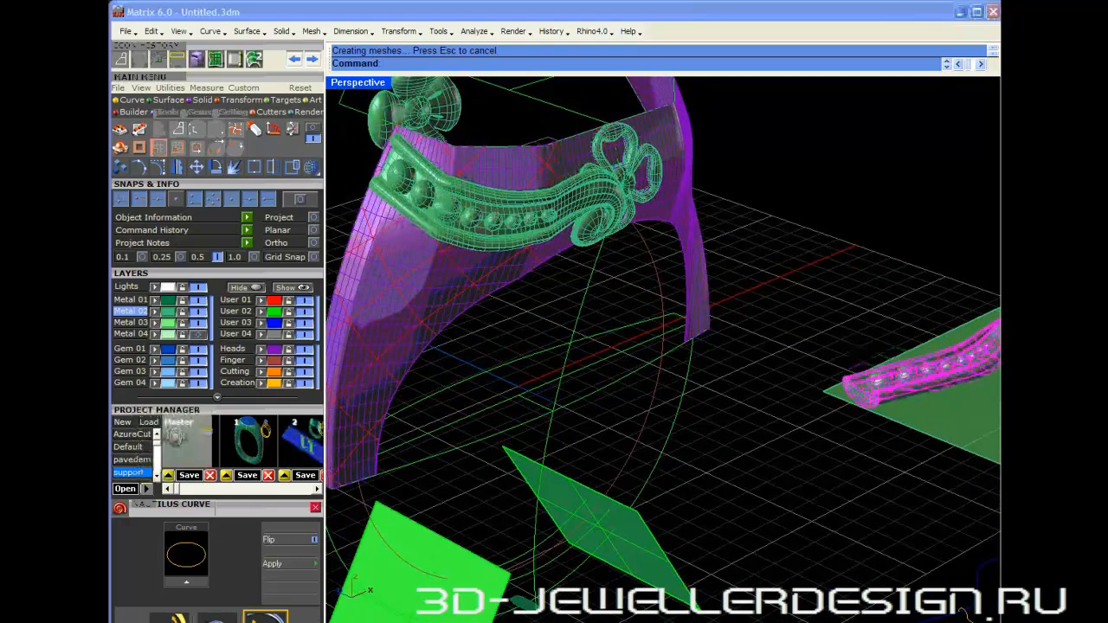
right_click_drag(578, 215, 545, 190)
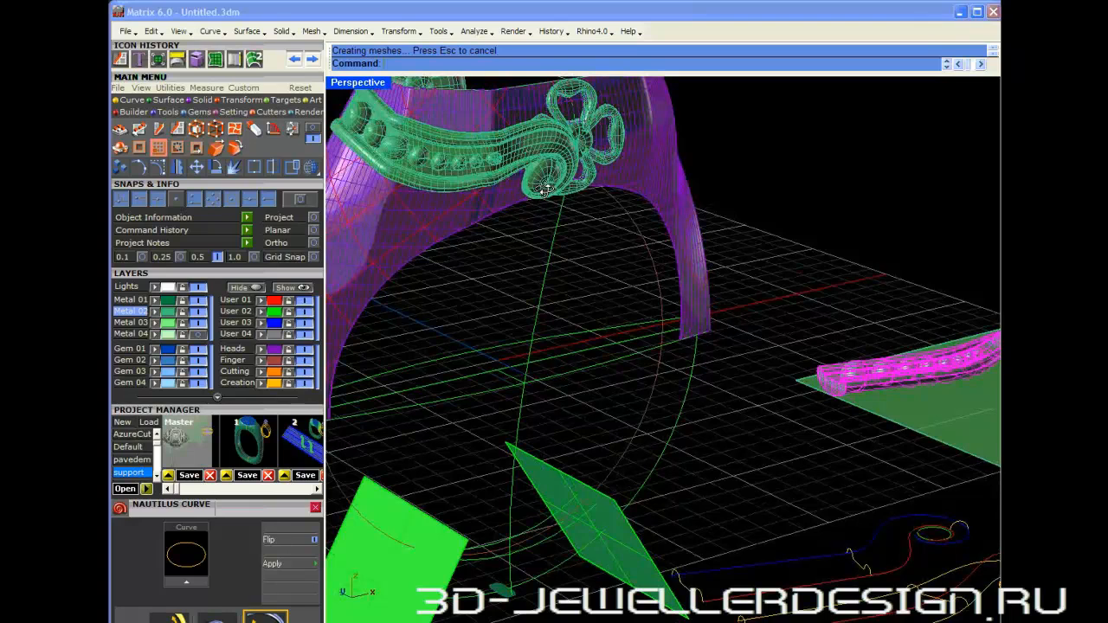
scroll(544, 188, "down", 2)
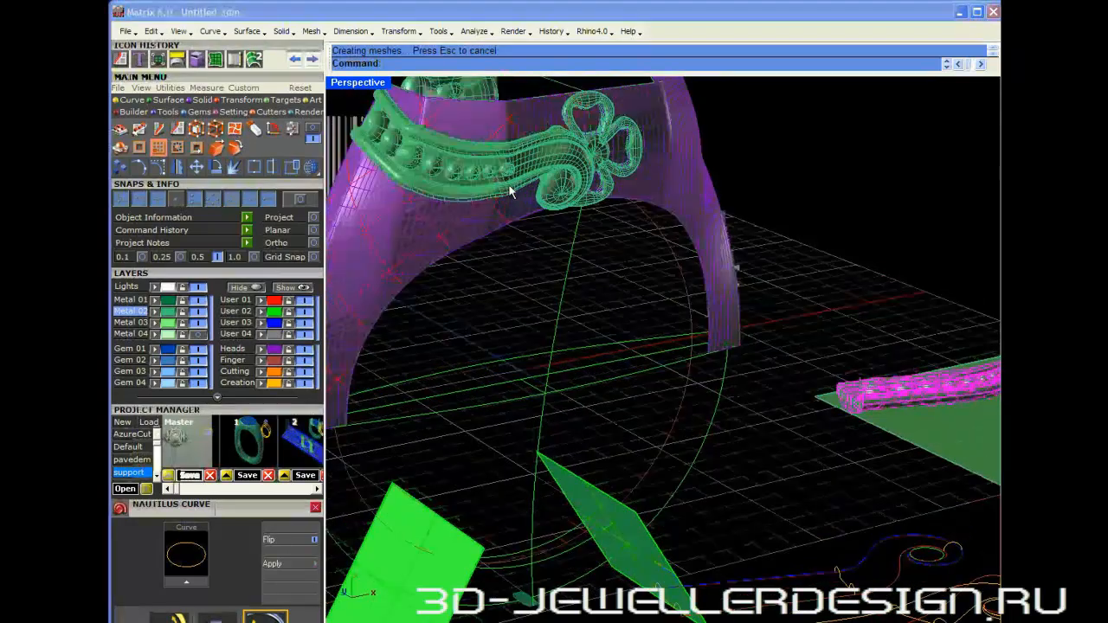
scroll(513, 190, "down", 2)
right_click_drag(586, 248, 555, 274)
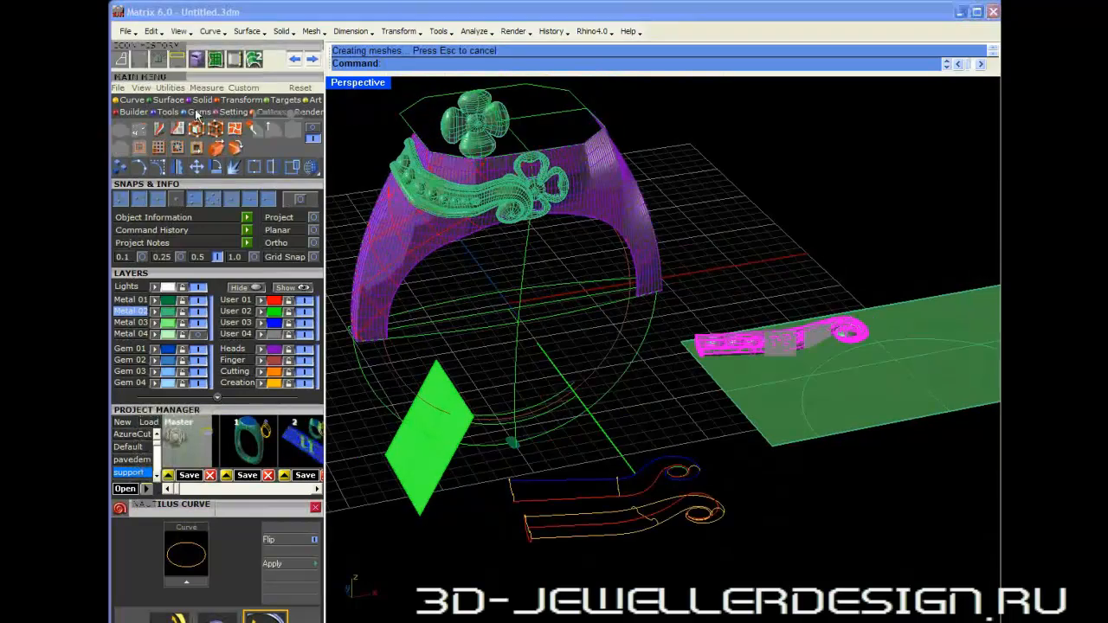
- Scale the flat scroll ornament down in 2D by about 0.854 from the near corner of its base surface
left_click(313, 129)
left_click(138, 129)
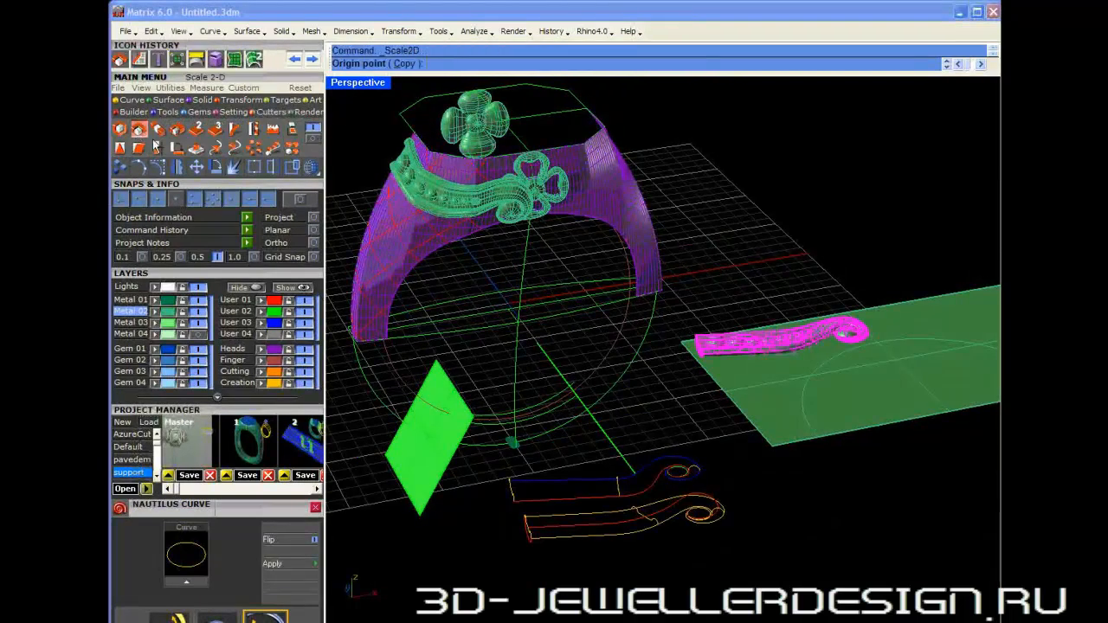
left_click(681, 343)
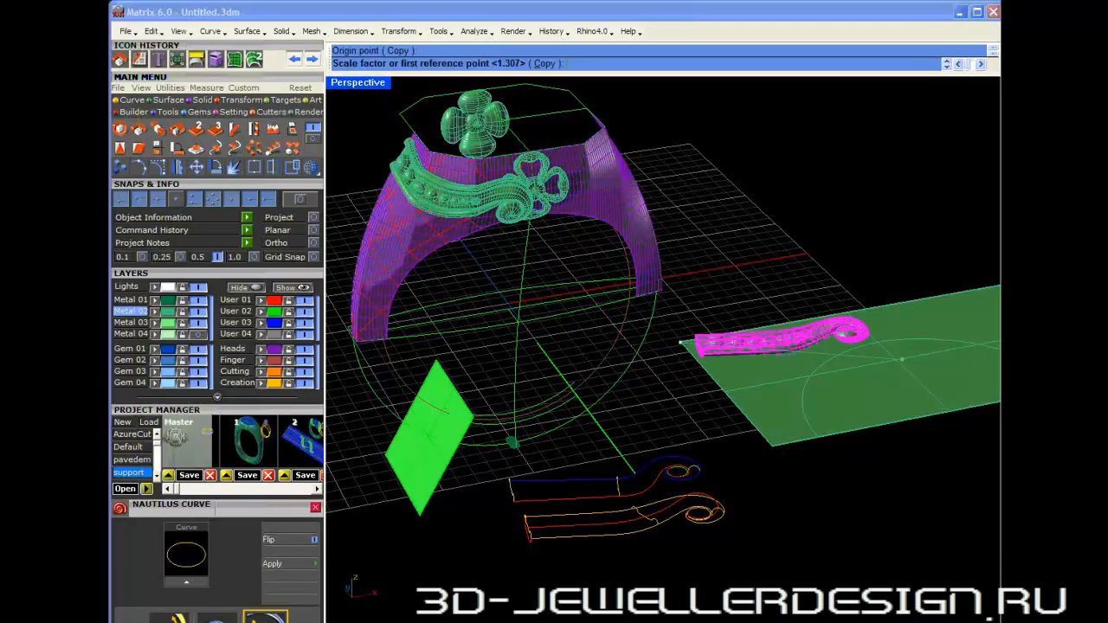
left_click(965, 363)
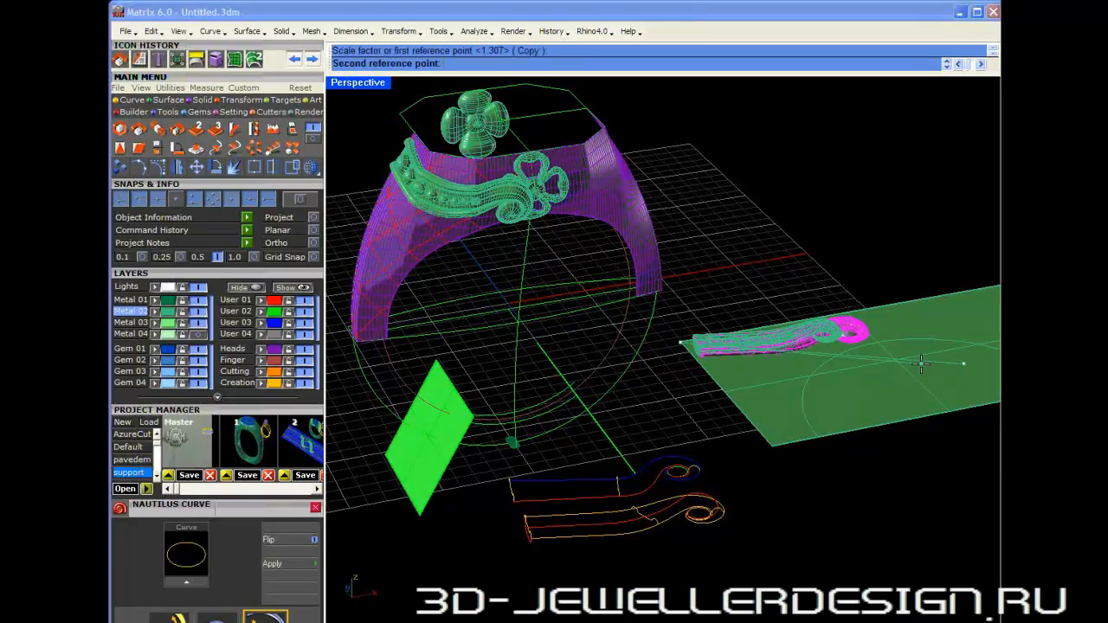
left_click(921, 364)
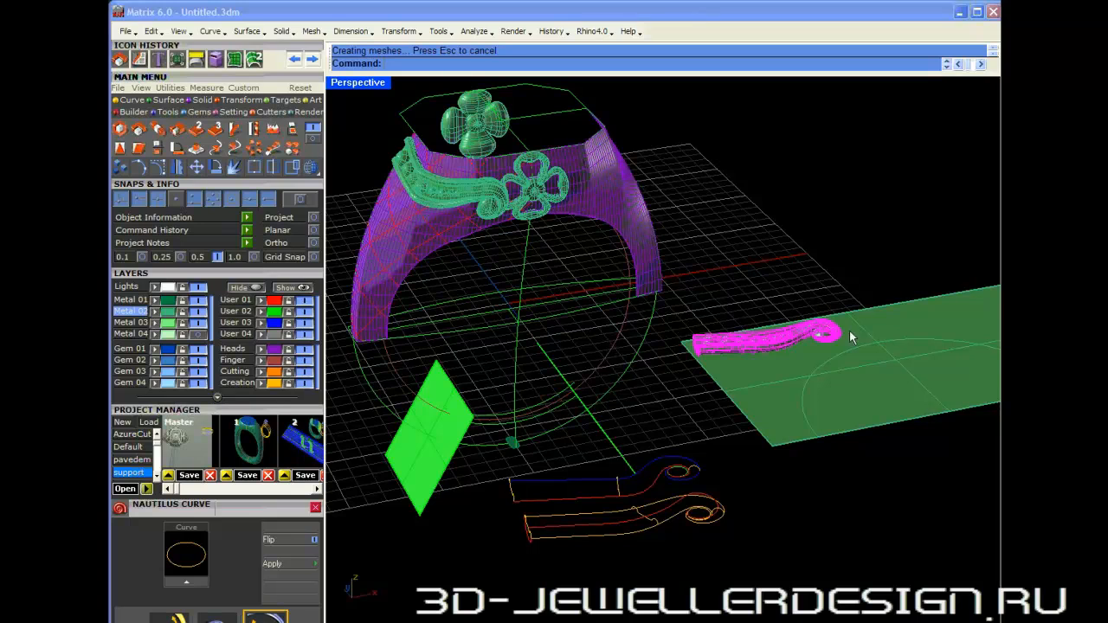
- Rotate the flat scroll ornament slightly about its base surface's near corner, swinging the curl inward over the surface
left_click(212, 165)
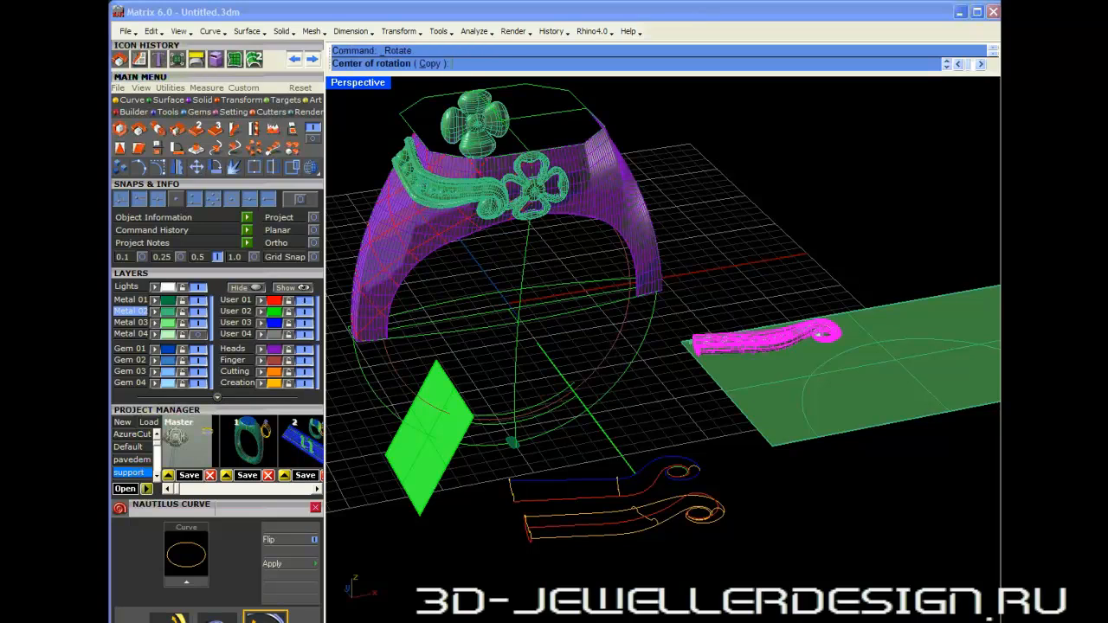
left_click(687, 344)
left_click(934, 392)
left_click(926, 407)
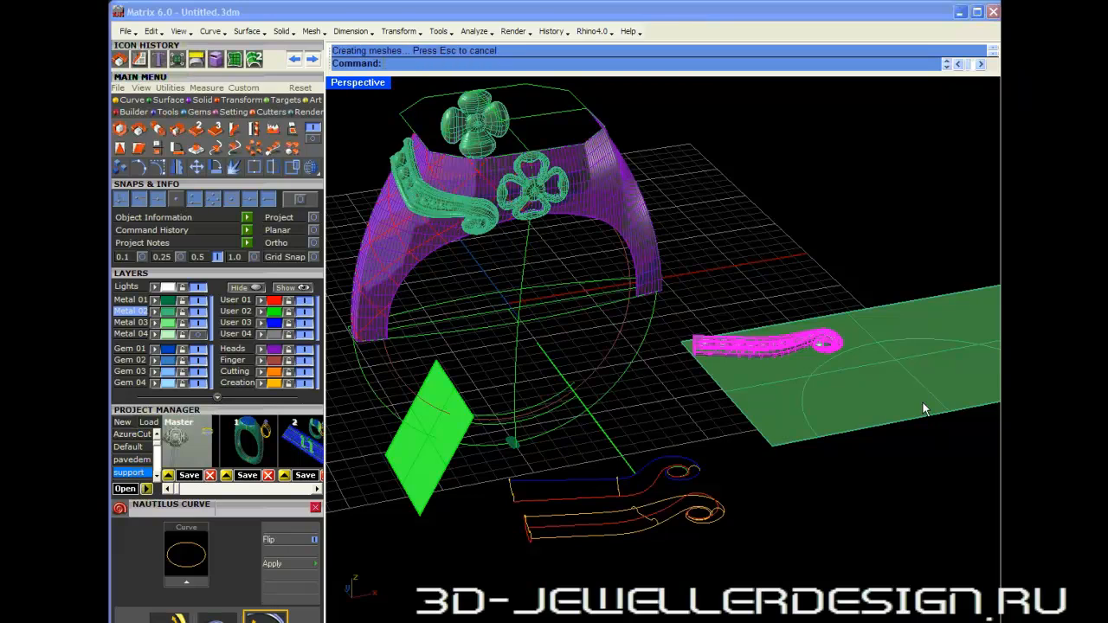
- Scale the rotated flat ornament down slightly again with Scale 2-D from the same base surface corner
right_click(724, 371)
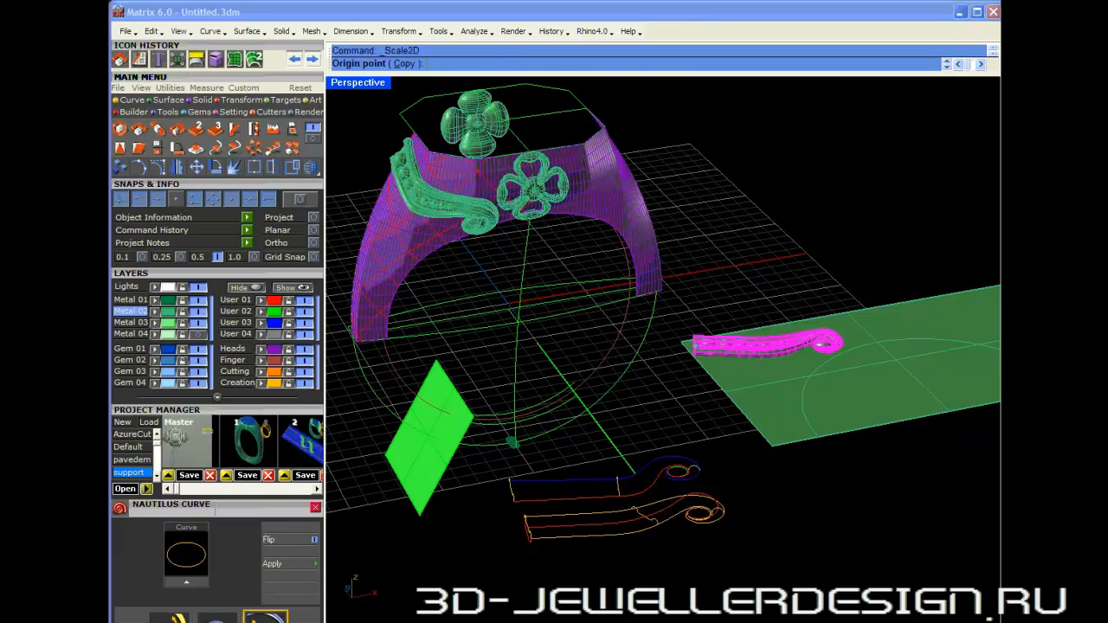
left_click(685, 343)
left_click(887, 365)
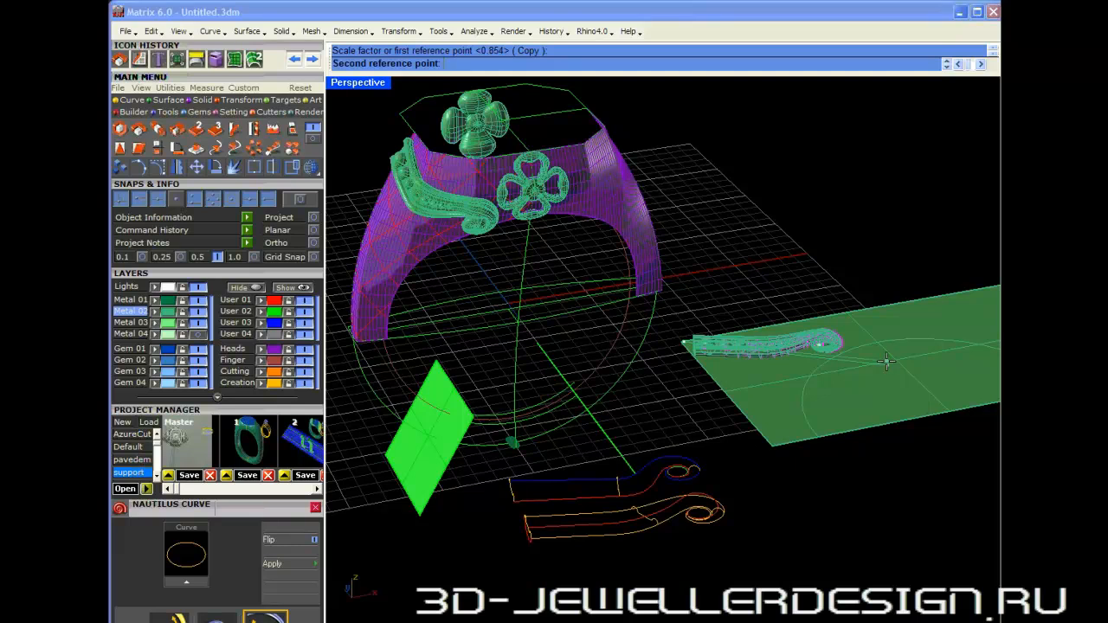
left_click(887, 355)
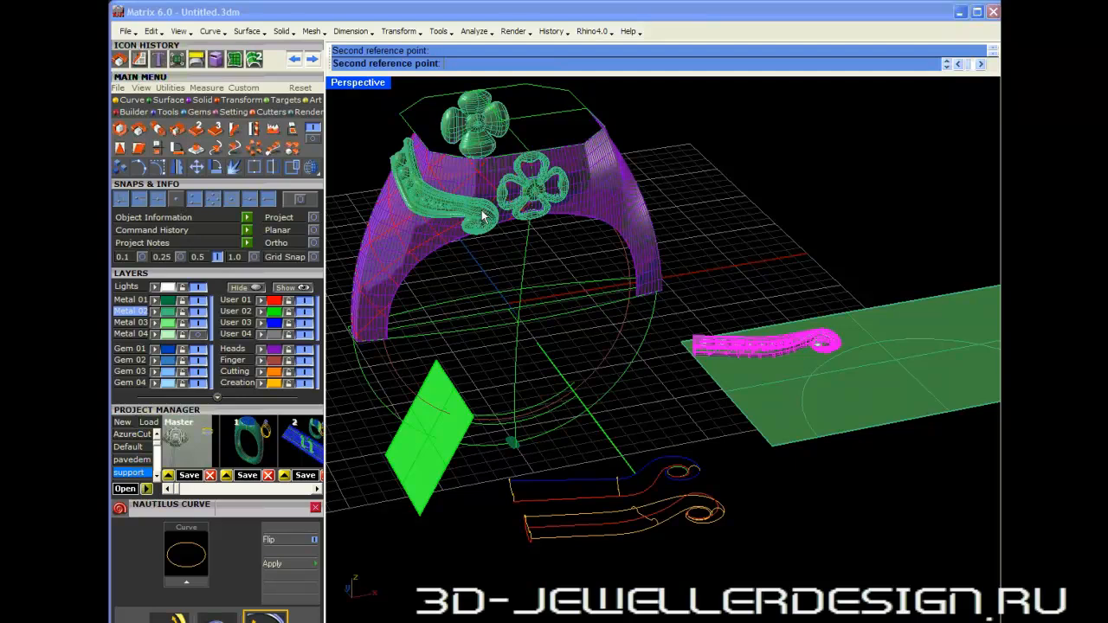
key("Return")
- Delete the row of graduated beads from the flowed scroll ornament on the ring body
right_click_drag(479, 245, 478, 168)
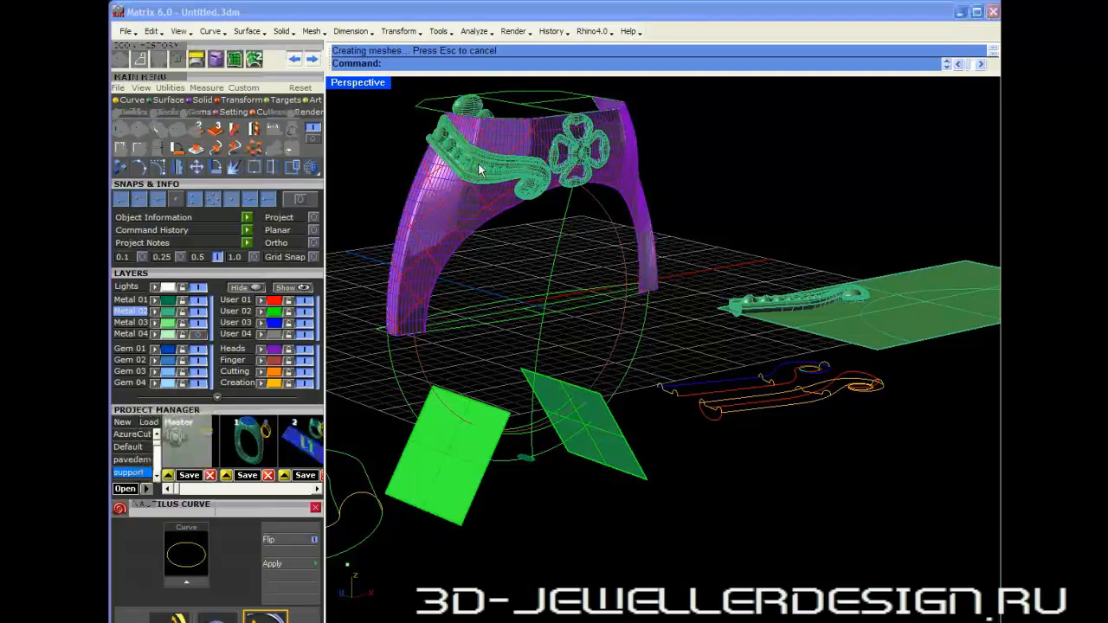
scroll(479, 169, "up", 5)
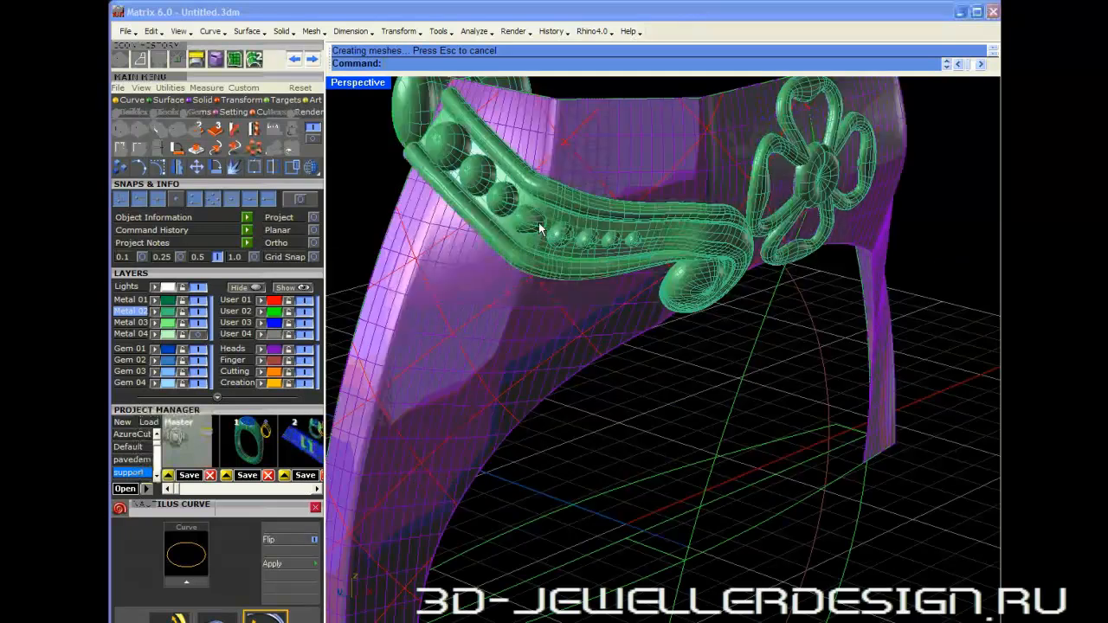
scroll(539, 228, "up", 2)
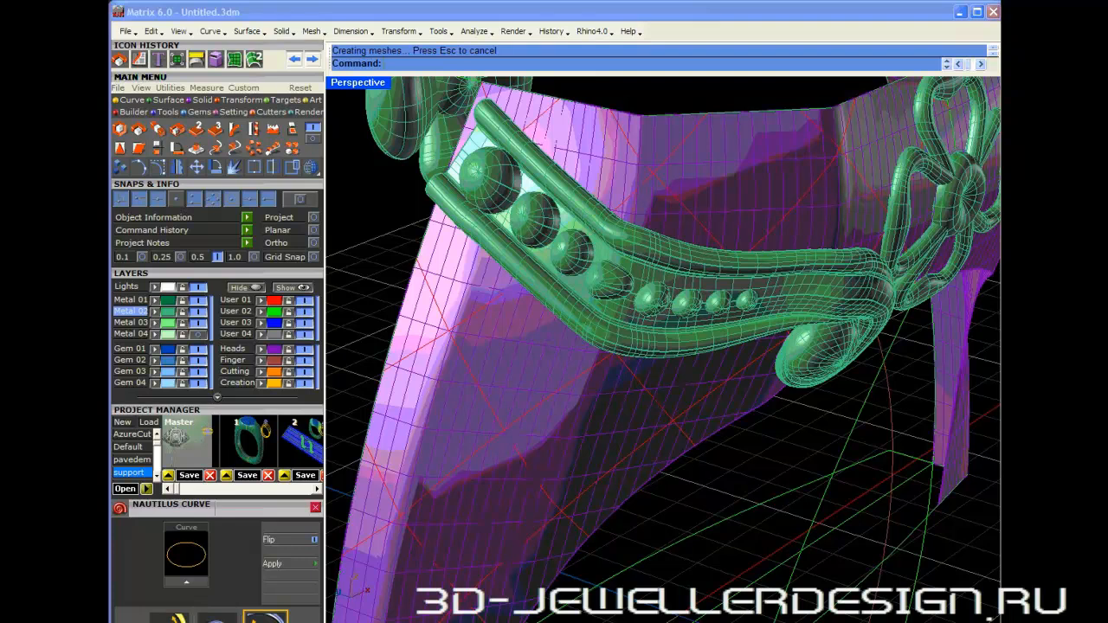
scroll(775, 303, "down", 3)
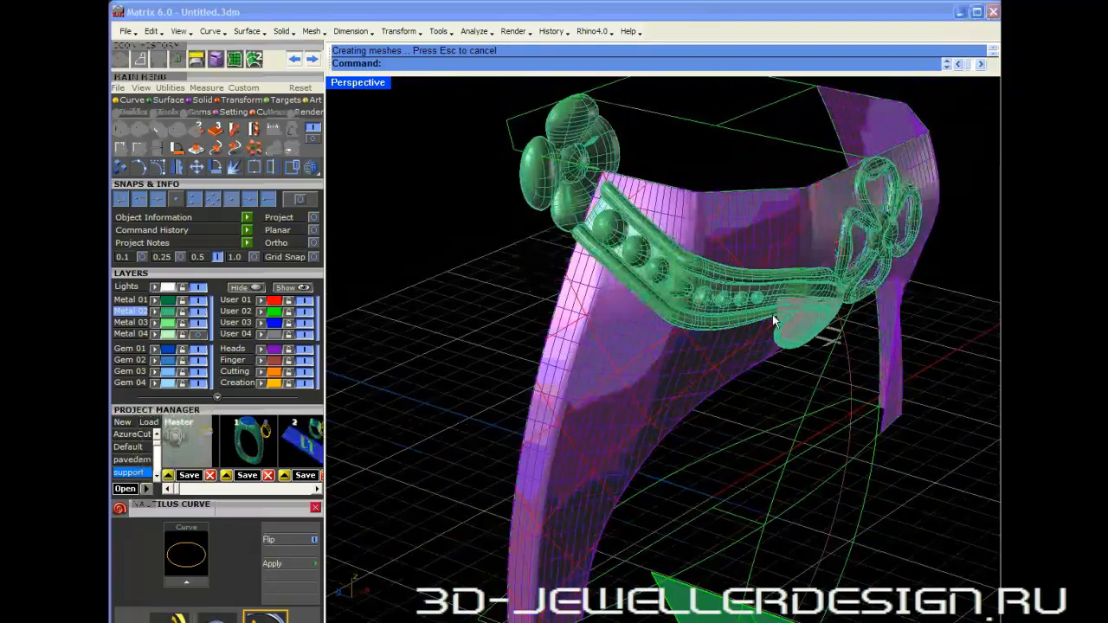
right_click_drag(772, 314, 669, 317)
left_click(526, 219)
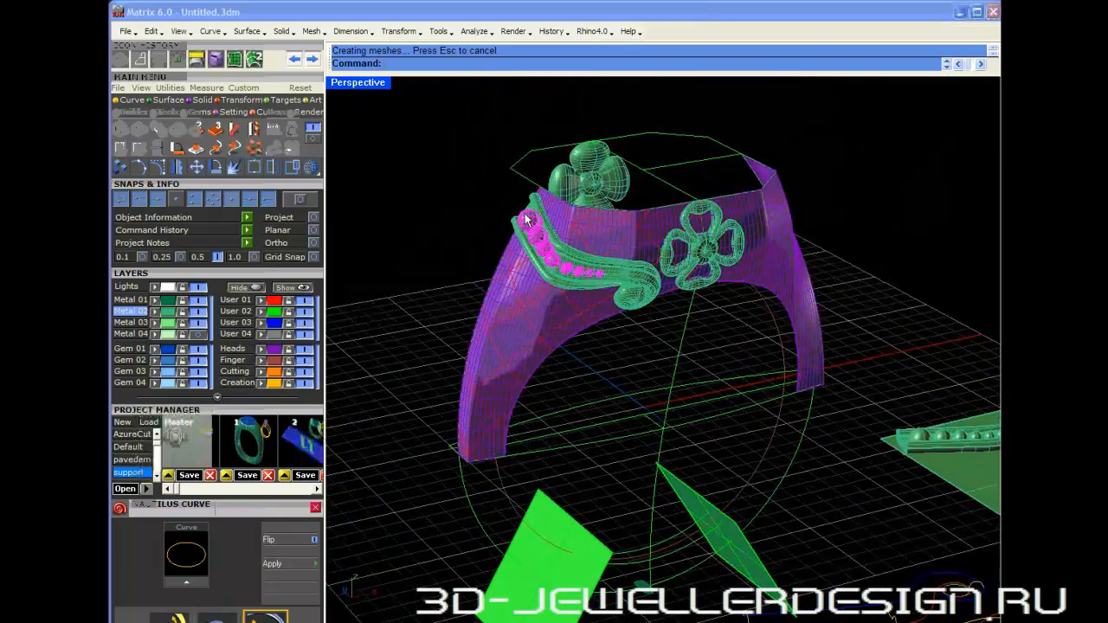
key("Delete")
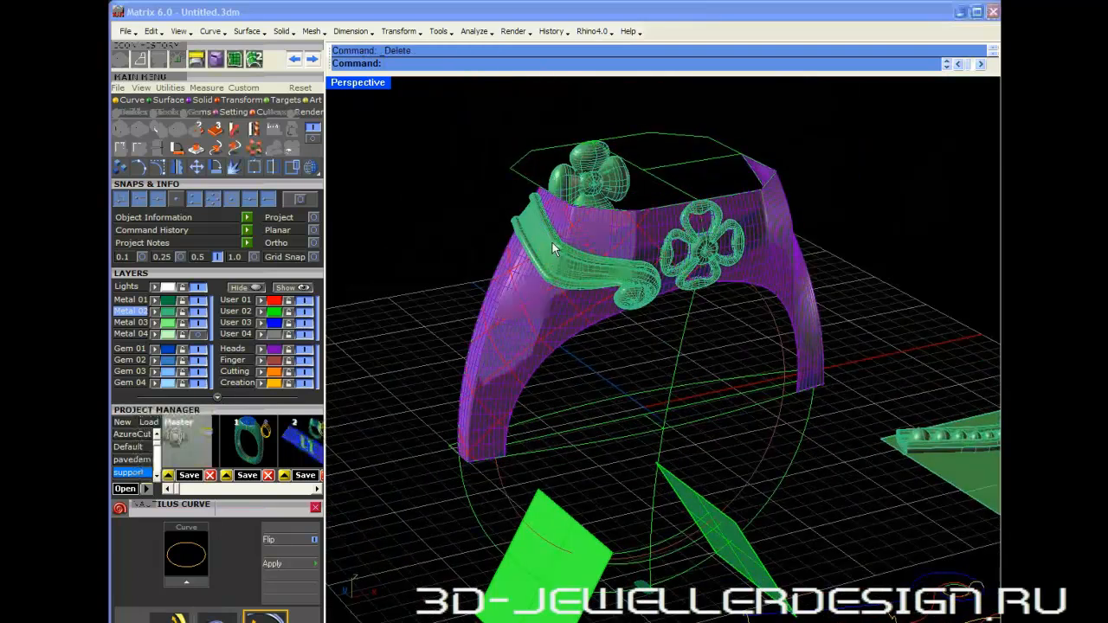
scroll(552, 243, "up", 4)
right_click_drag(553, 243, 570, 253)
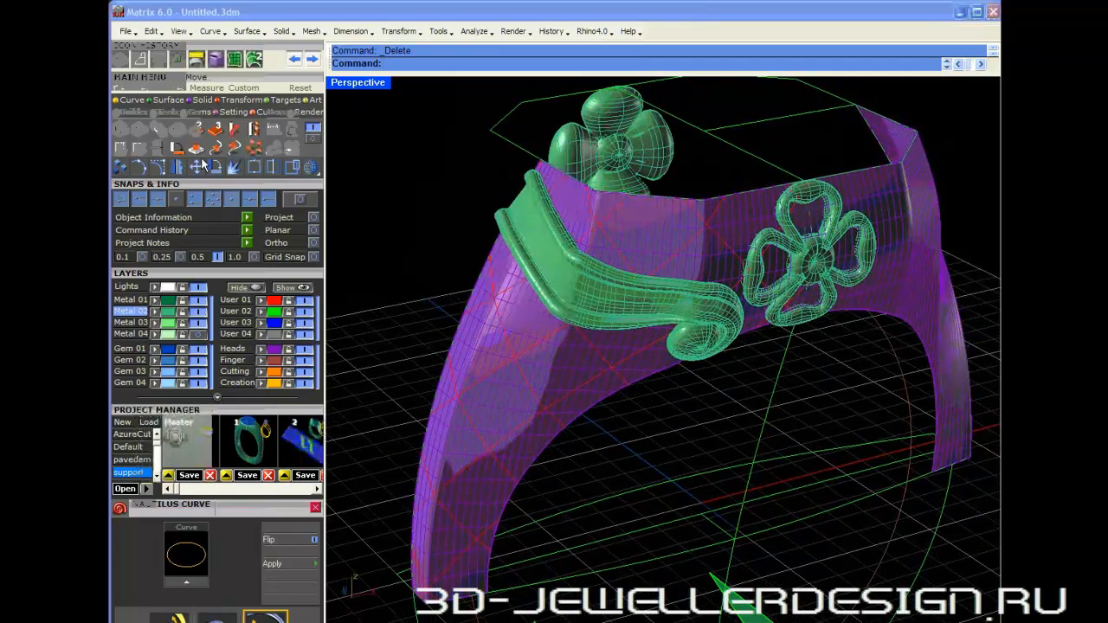
left_click(131, 102)
left_click(134, 112)
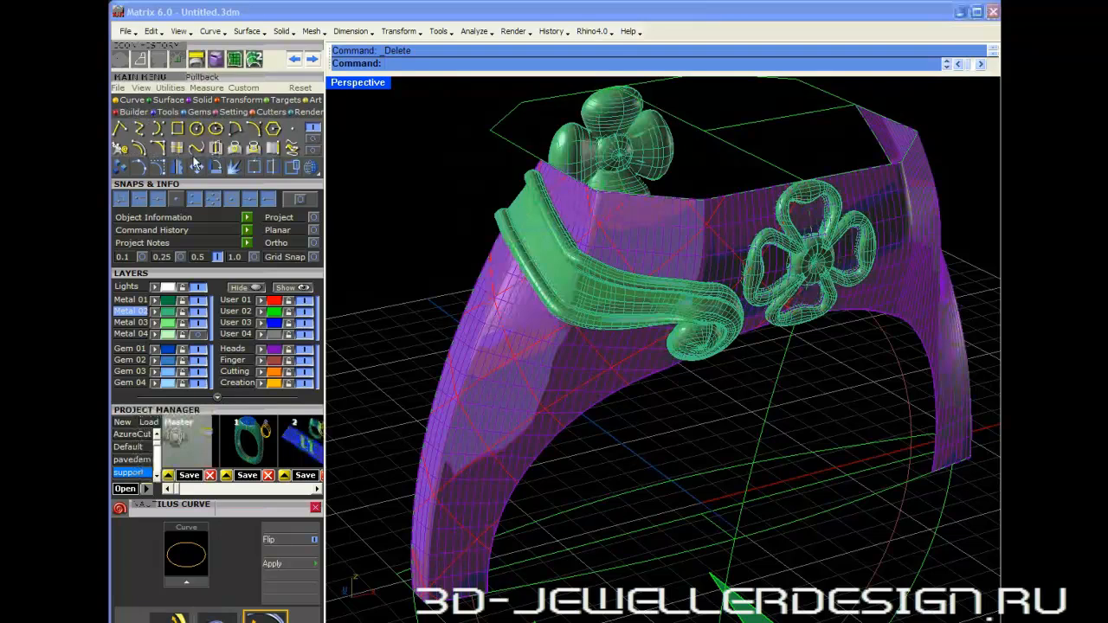
left_click(176, 148)
left_click(522, 211)
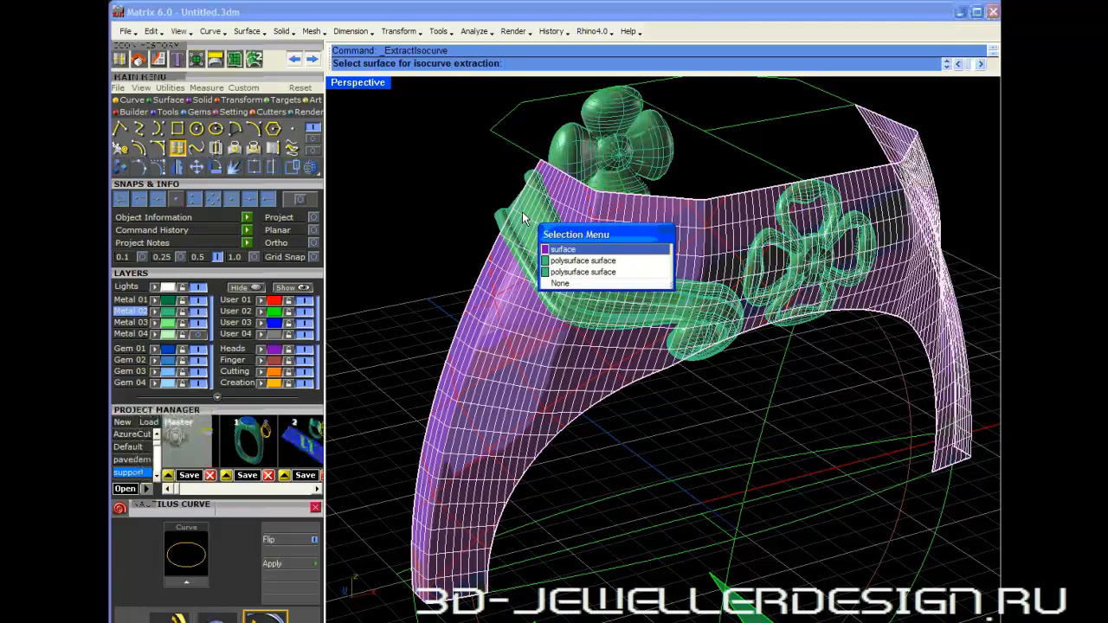
left_click(558, 261)
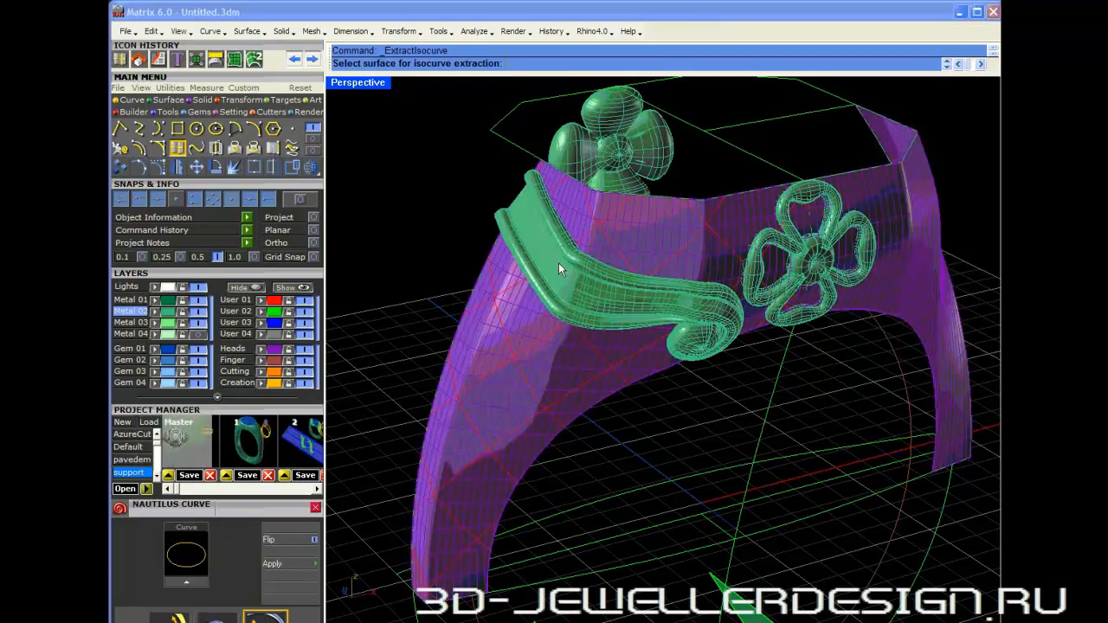
- Duplicate the lengthwise edge along the middle of the flowed scroll ornament's channel as a curve
left_click(271, 147)
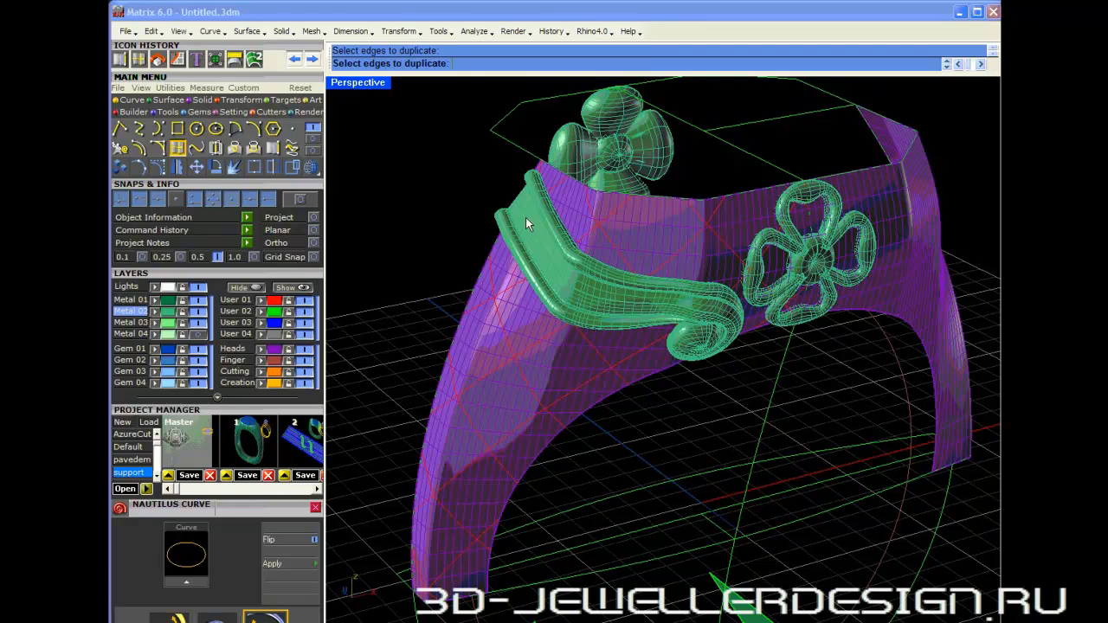
left_click(582, 292)
left_click(603, 324)
key("Return")
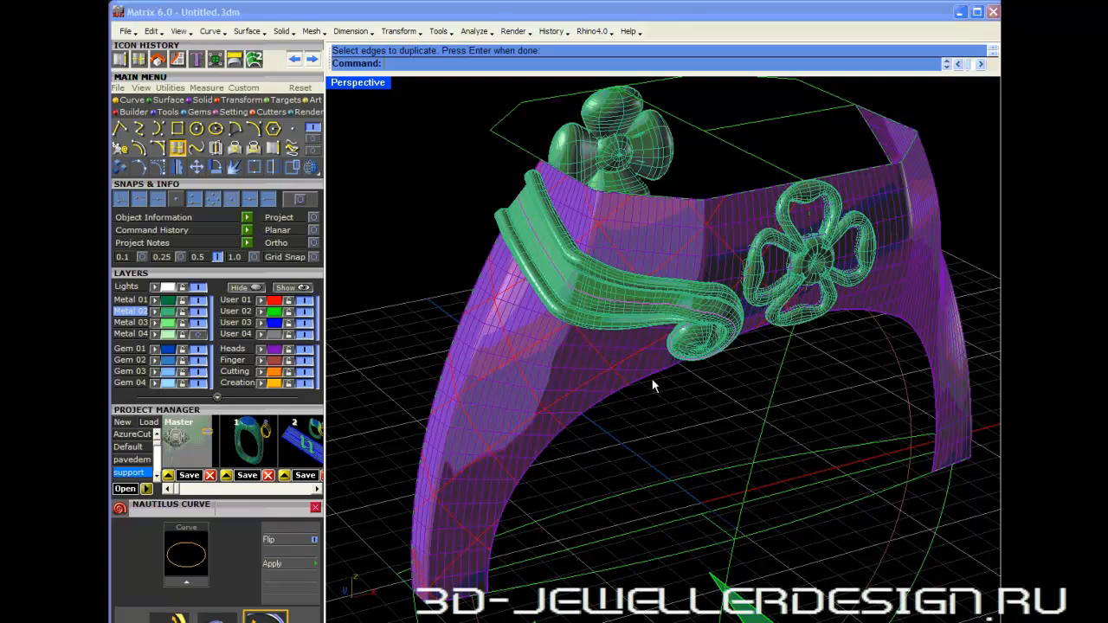
- Run Mill Grain with the Taper type along the duplicated channel curve and delete the resulting beads
middle_click(656, 390)
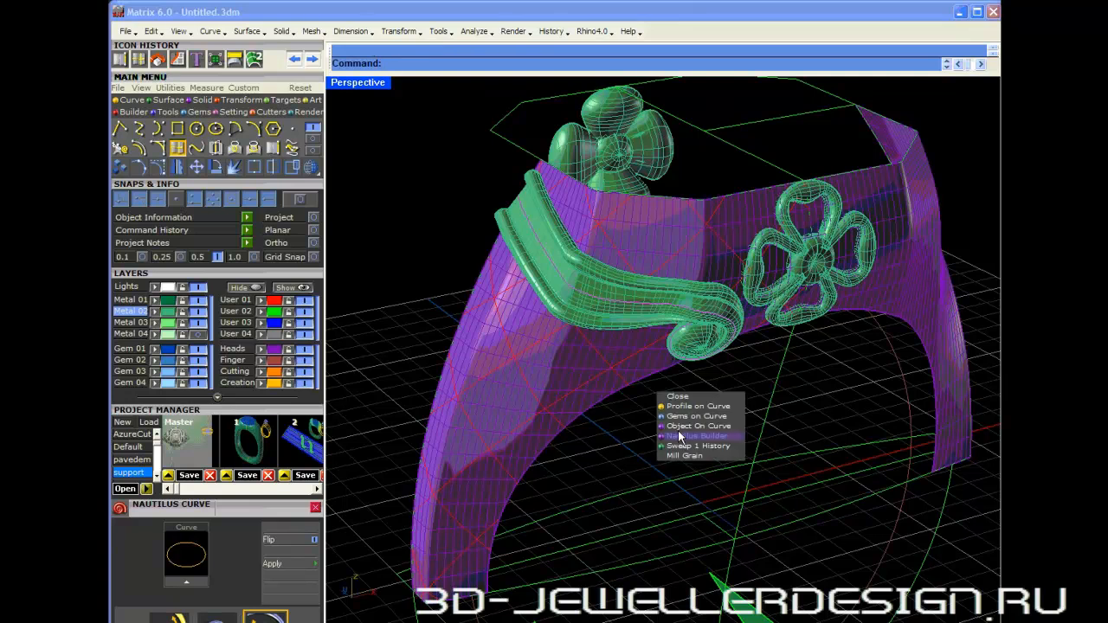
left_click(684, 455)
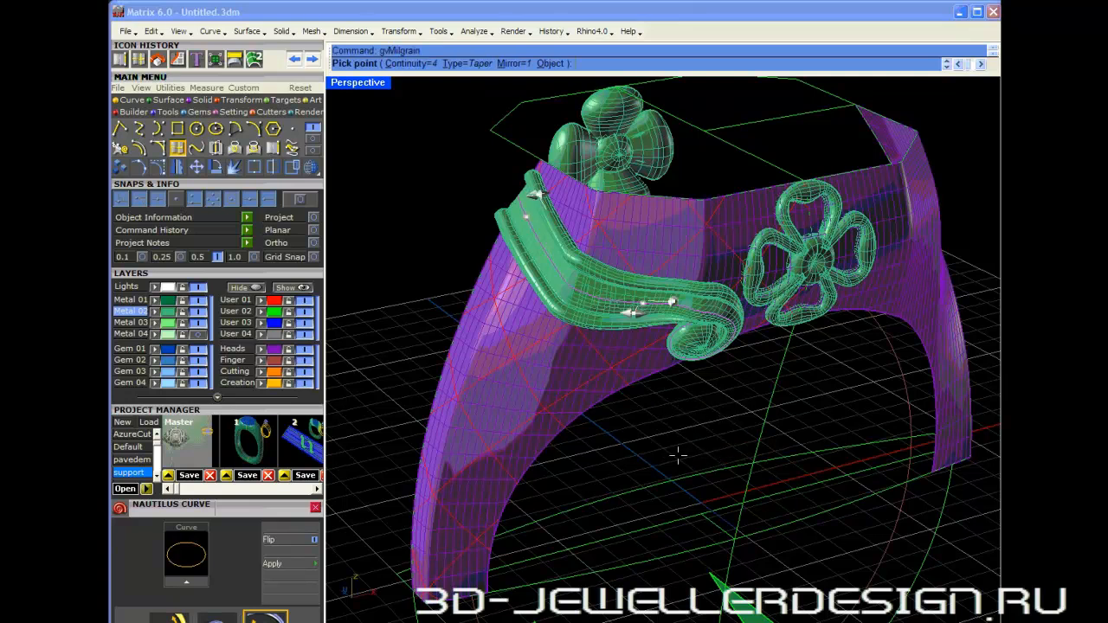
left_click(616, 310)
right_click_drag(616, 310, 684, 325)
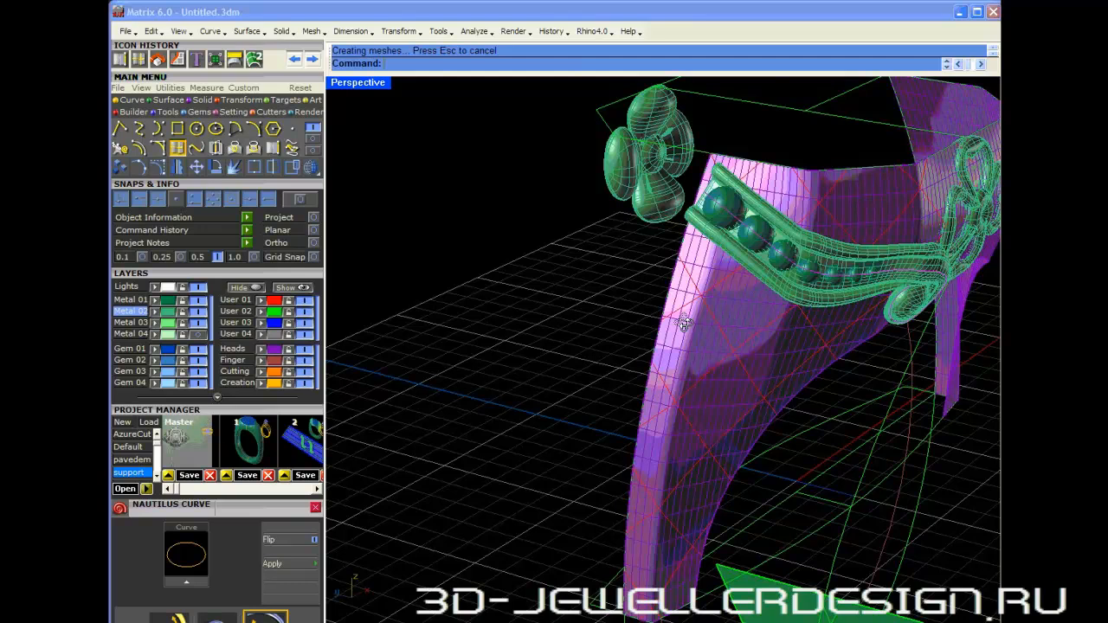
right_click_drag(684, 324, 731, 290)
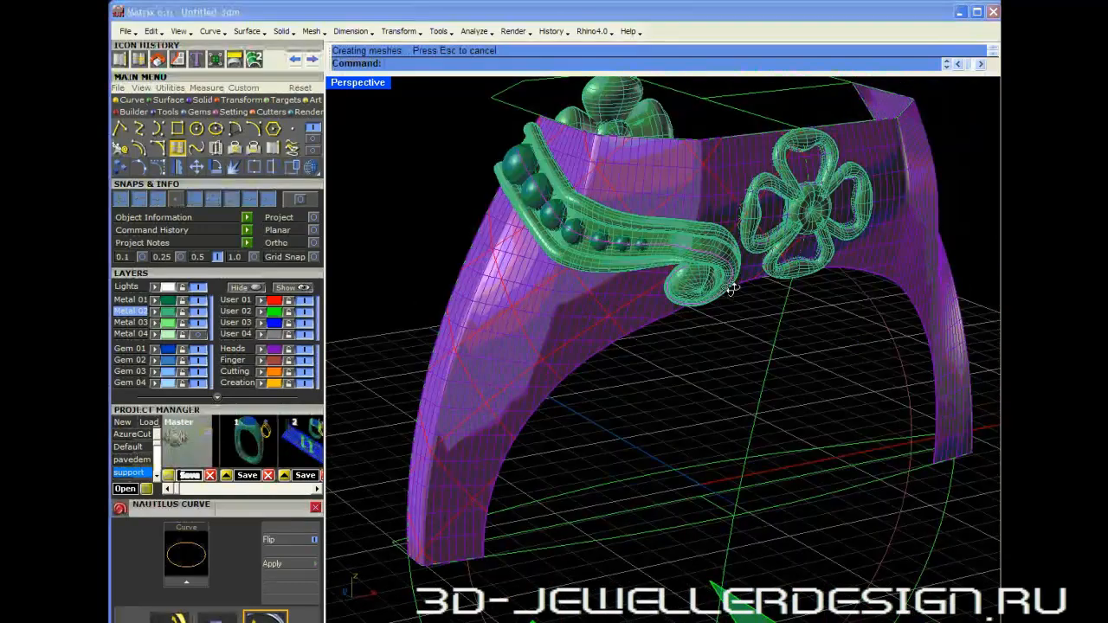
right_click_drag(732, 289, 726, 302)
left_click(599, 288)
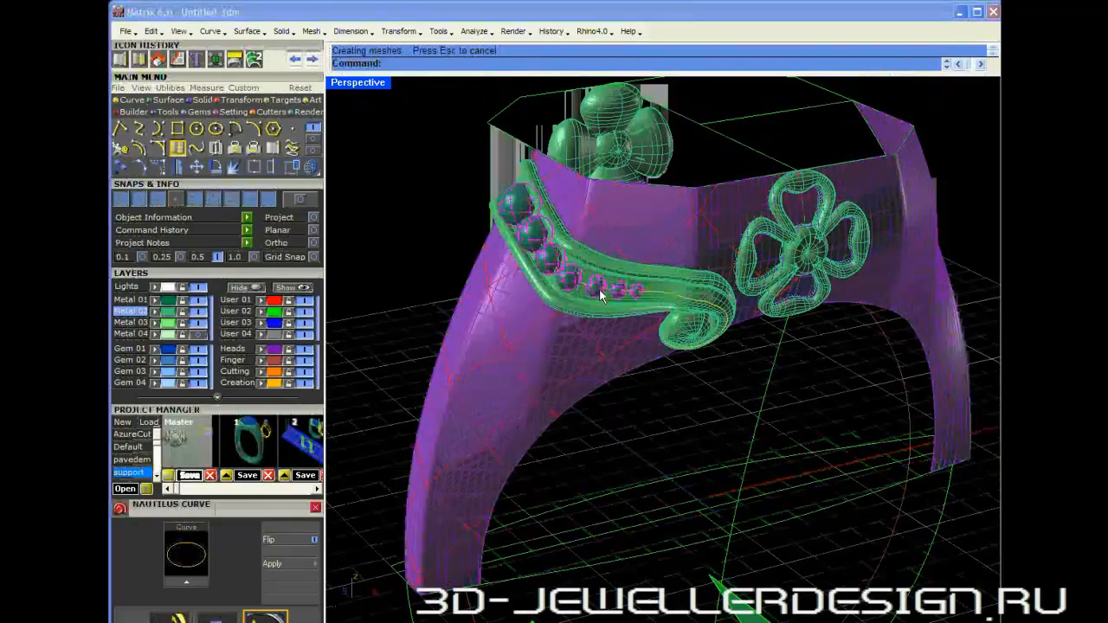
key("Delete")
- Flow the flat ornament's beads from their base surface onto the matching upper corner of the ring body with FlowAlongSrf, Rigid=Yes
scroll(566, 269, "down", 2)
scroll(567, 269, "down", 2)
right_click_drag(634, 356, 555, 344, "shift")
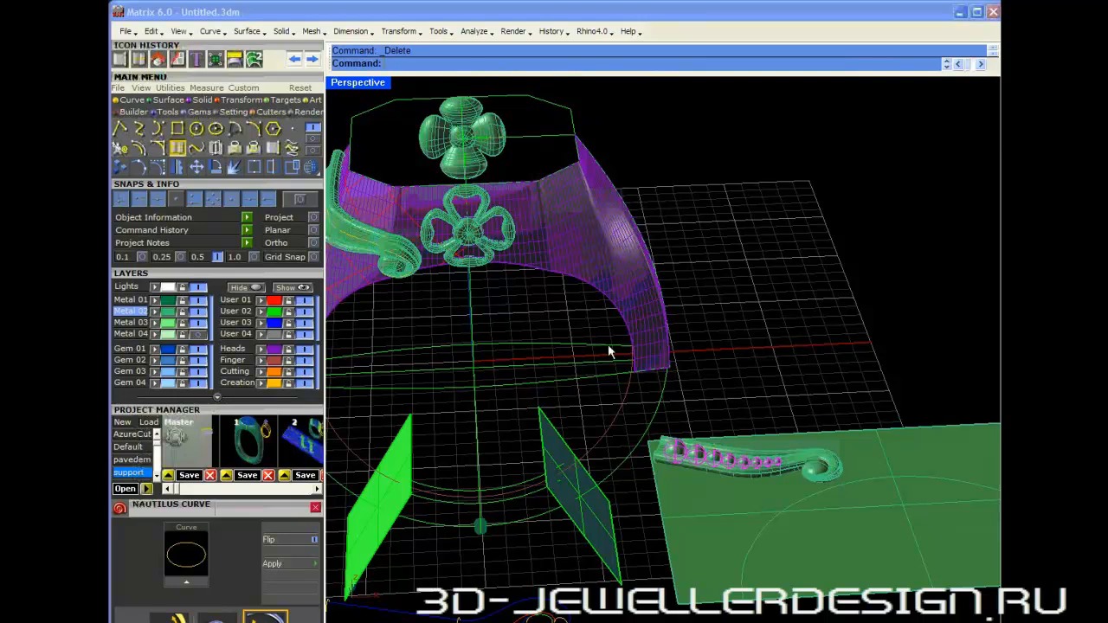
right_click_drag(612, 352, 622, 384)
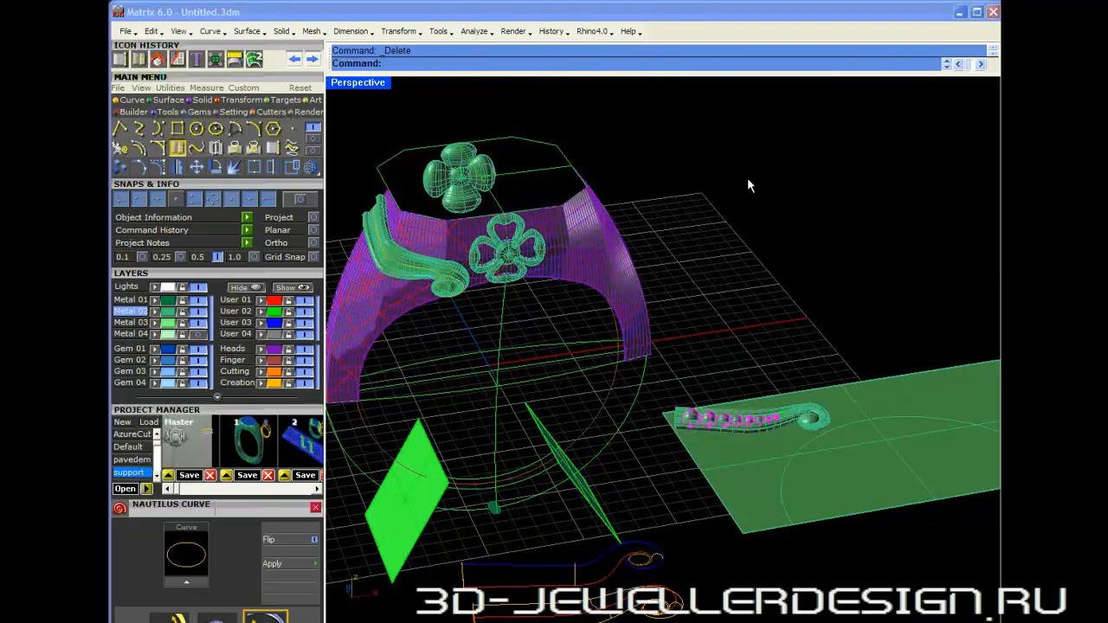
type("FlowAlongSrf")
key("Return")
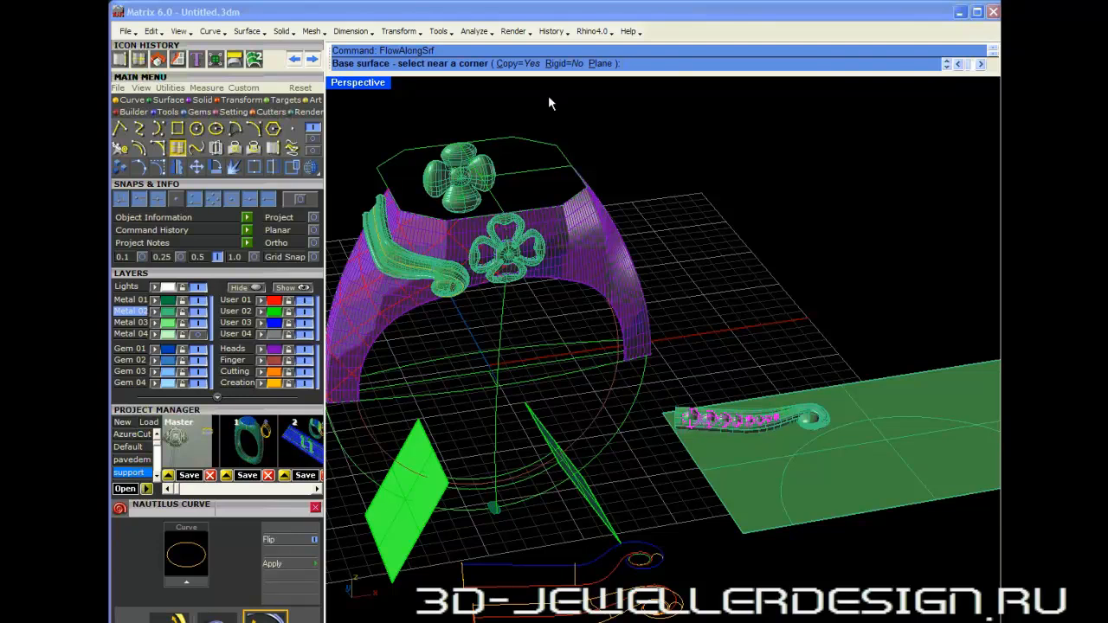
left_click(563, 64)
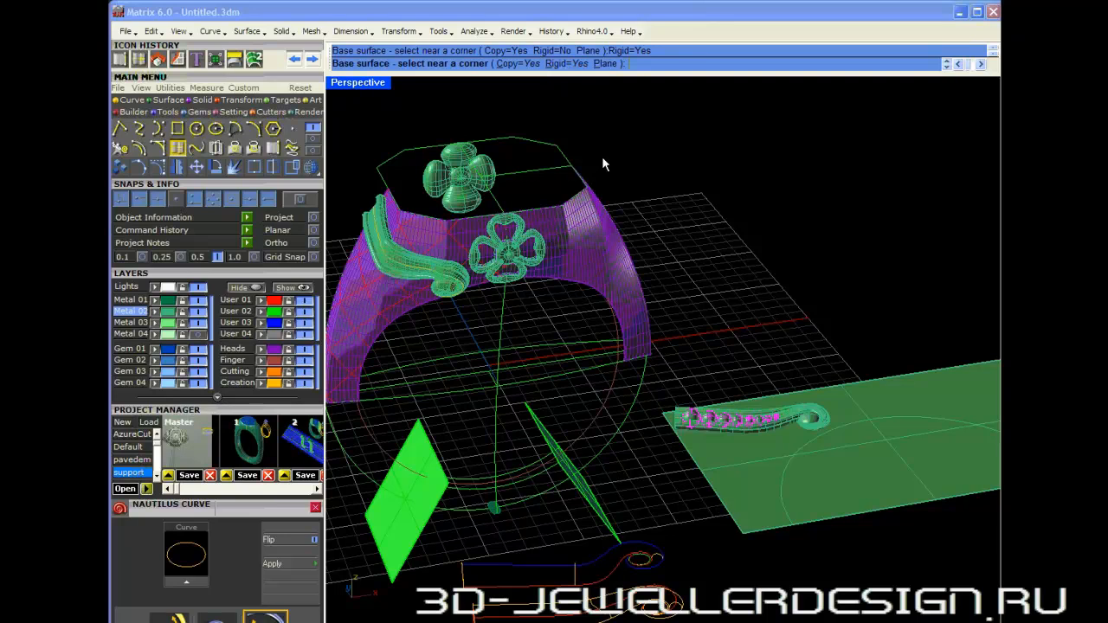
scroll(602, 155, "down", 4)
left_click(766, 301)
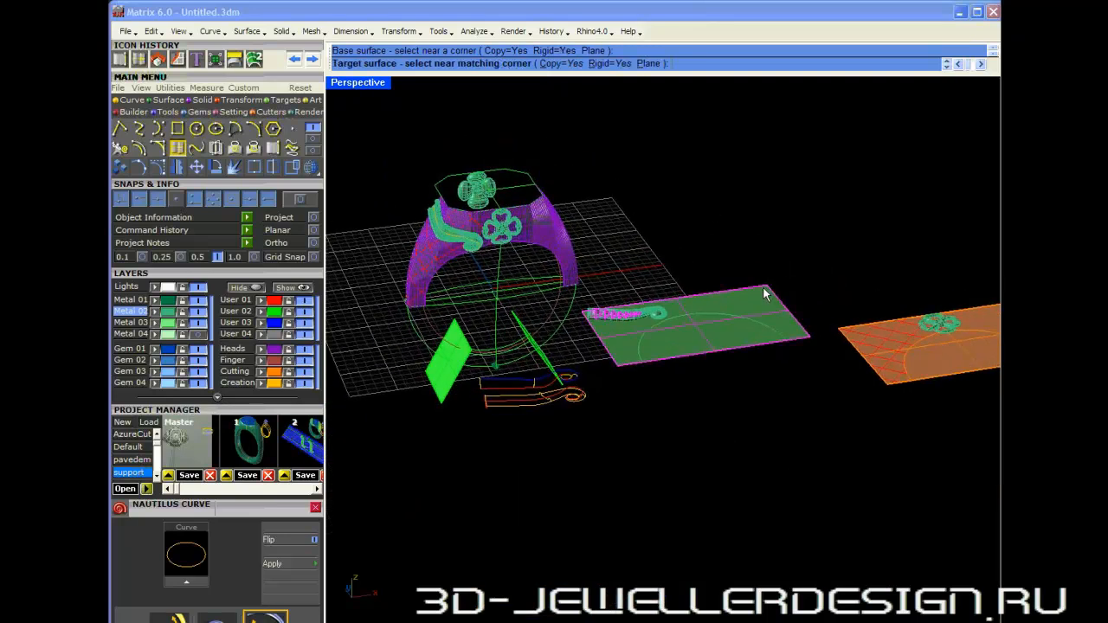
right_click_drag(557, 216, 476, 241)
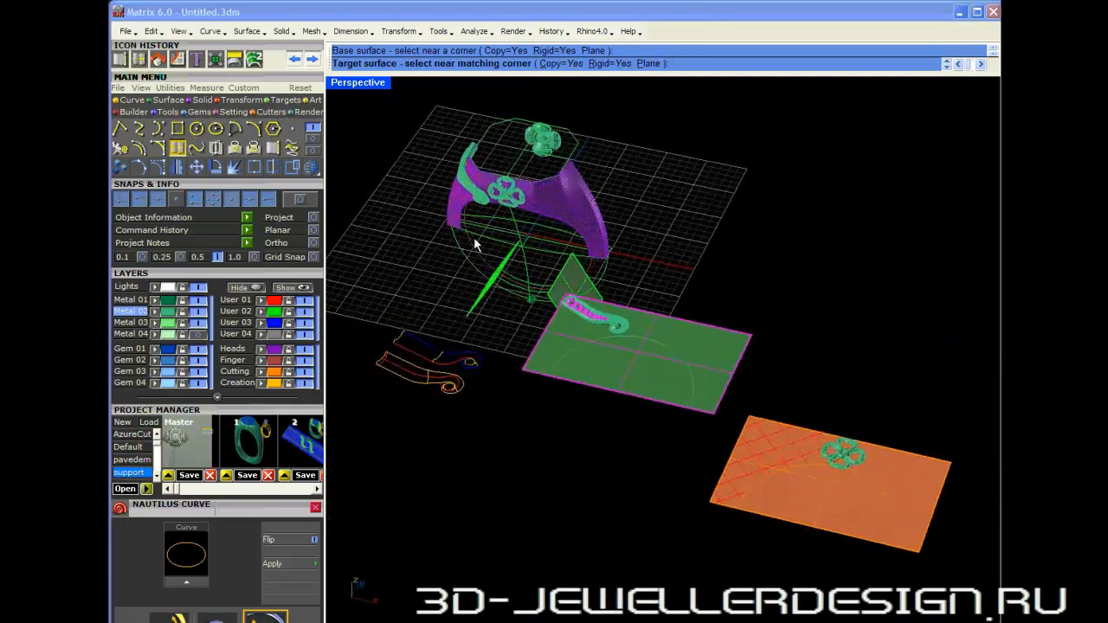
left_click(567, 177)
right_click_drag(567, 176, 530, 260)
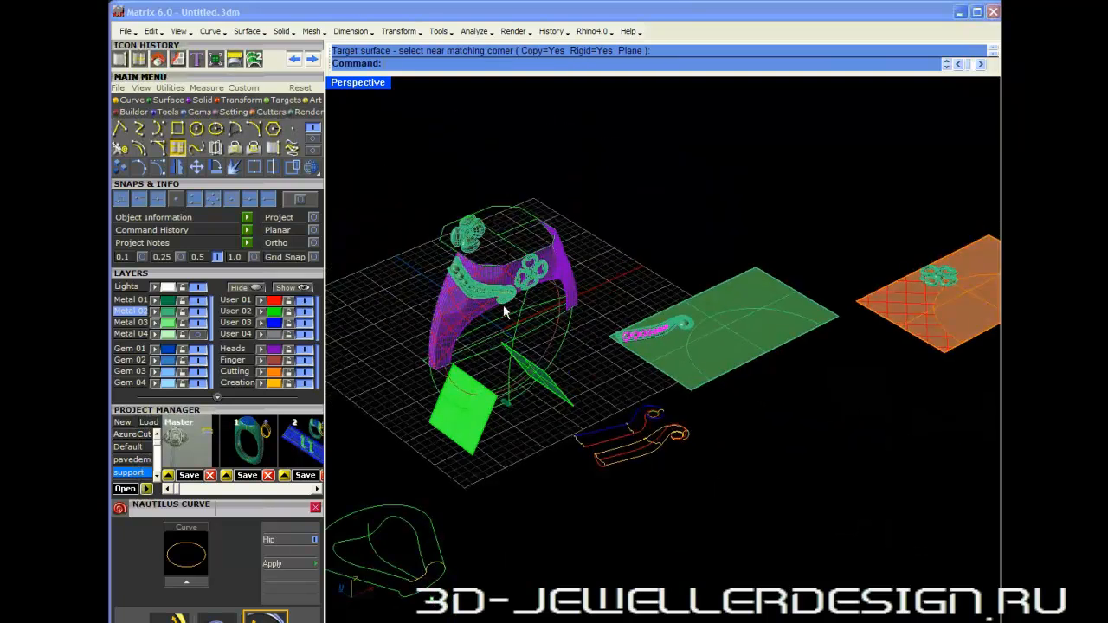
- Examine the shape and seating of the rigidly flowed beads in the scroll ornament's channel and compare them with the flat originals
scroll(486, 303, "up", 1)
scroll(483, 303, "up", 4)
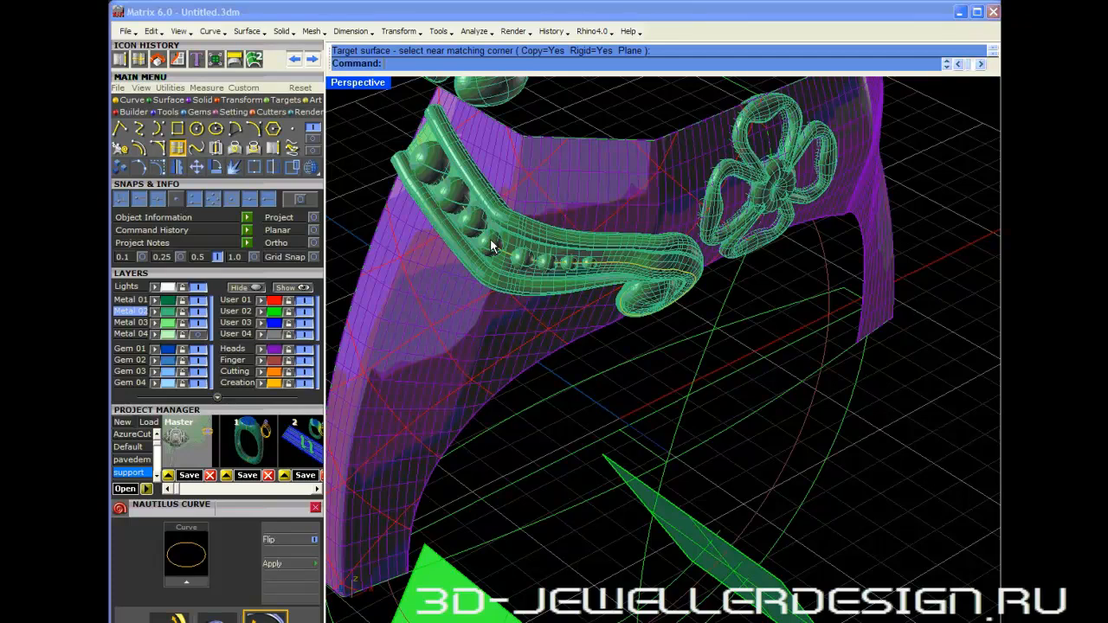
right_click_drag(490, 245, 597, 299)
scroll(571, 277, "down", 5)
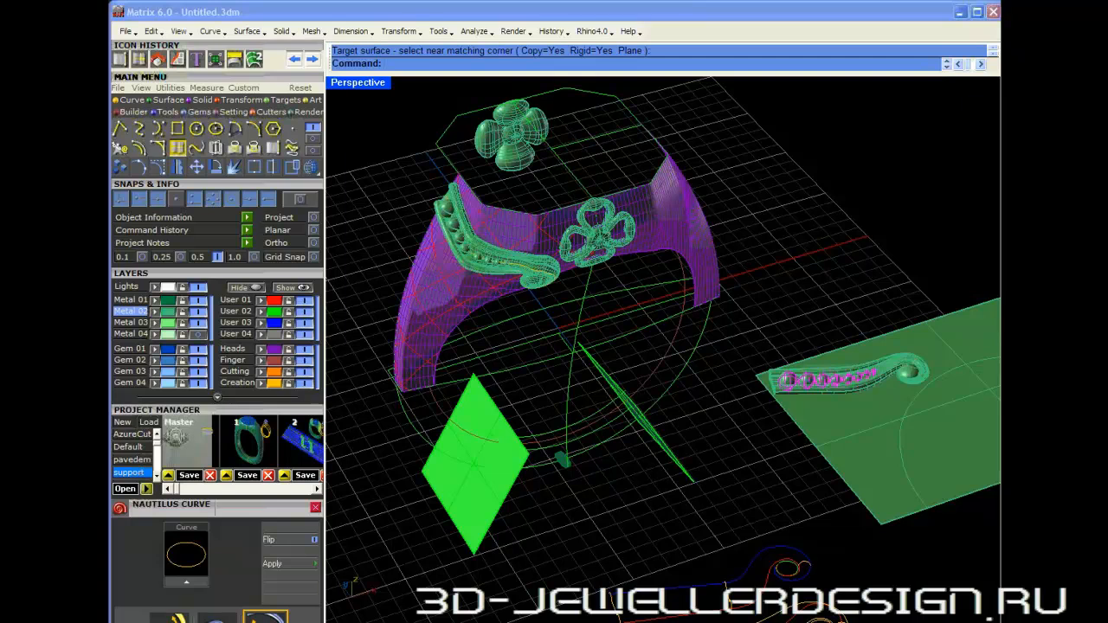
right_click_drag(472, 277, 513, 275)
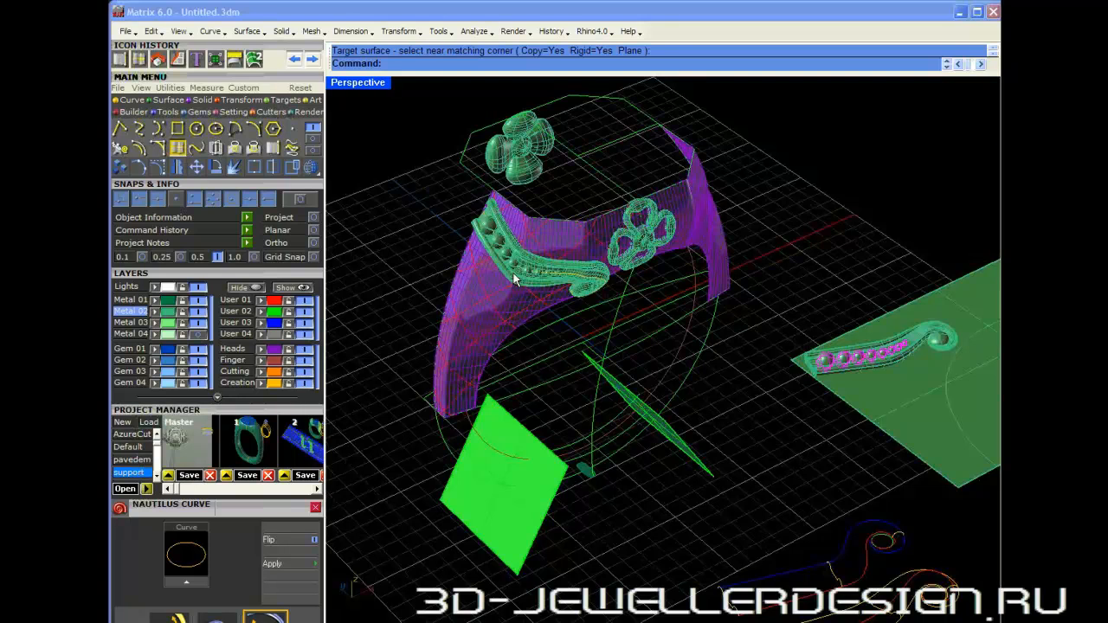
scroll(513, 278, "up", 5)
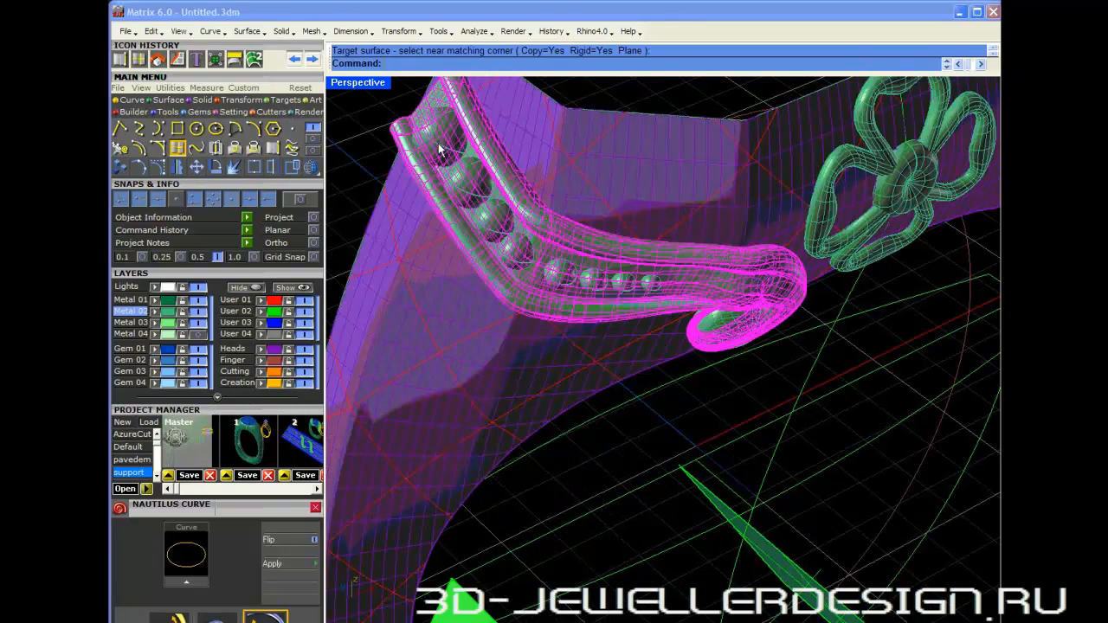
scroll(547, 297, "down", 5)
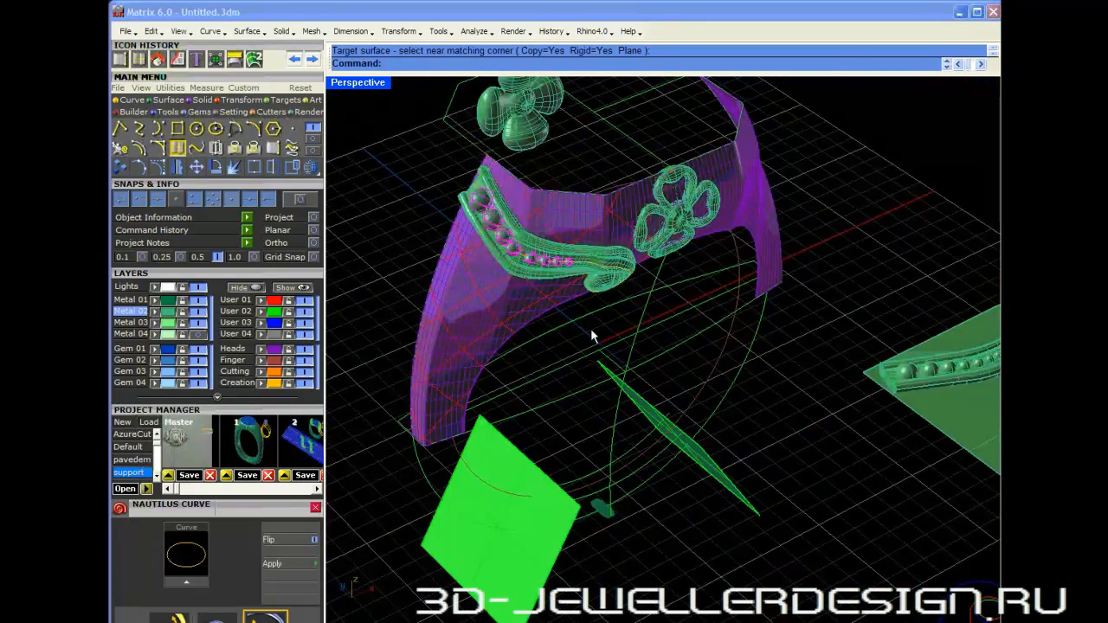
scroll(543, 307, "down", 5)
right_click_drag(543, 307, 569, 336)
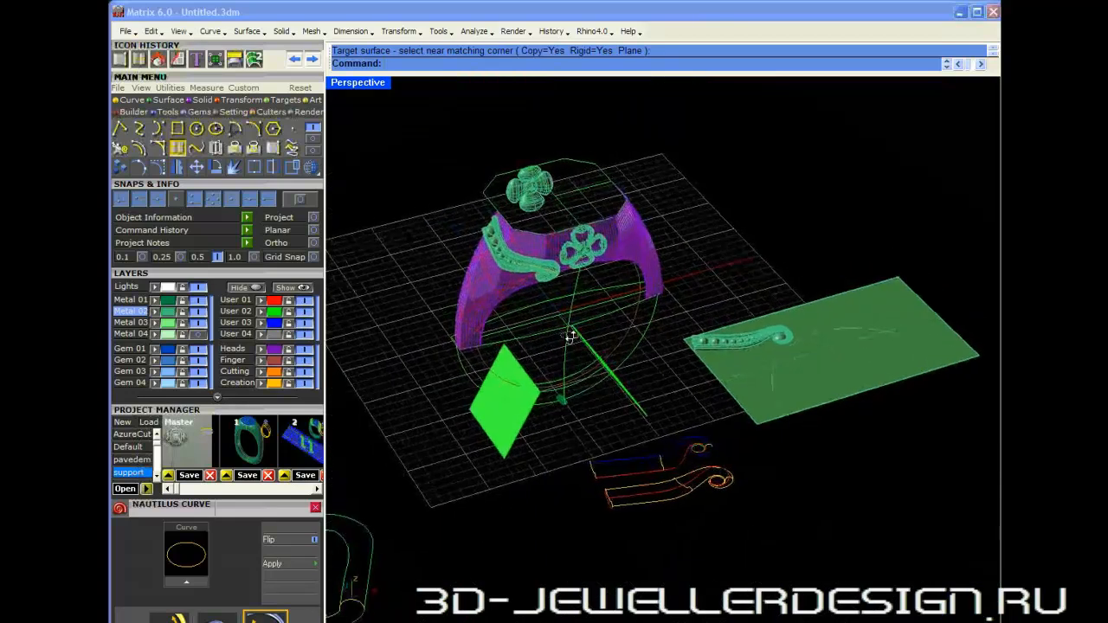
scroll(569, 333, "down", 3)
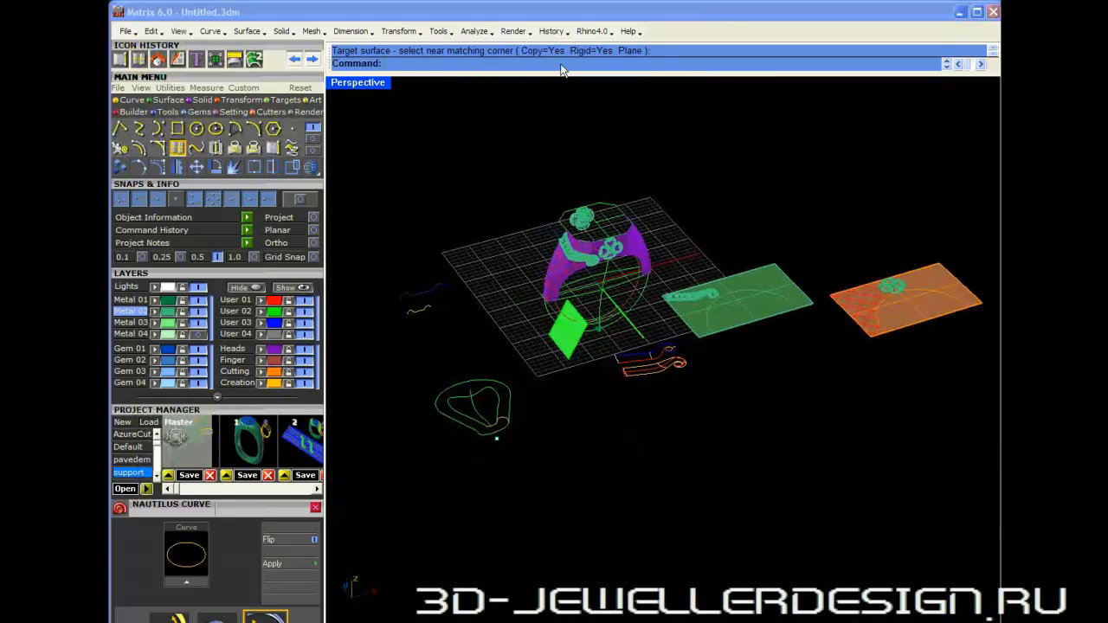
scroll(587, 265, "up", 2)
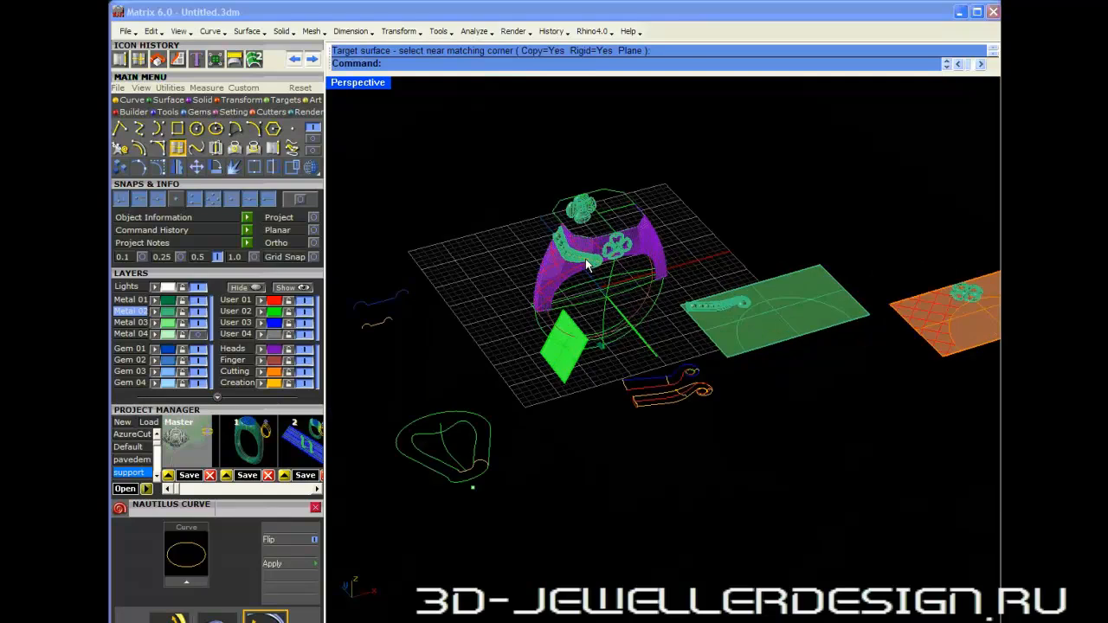
- Delete the flowed scroll ornament from the ring body, including its beads and the ball at the curl, keeping the duplicated curve
scroll(587, 264, "up", 5)
left_click(552, 232)
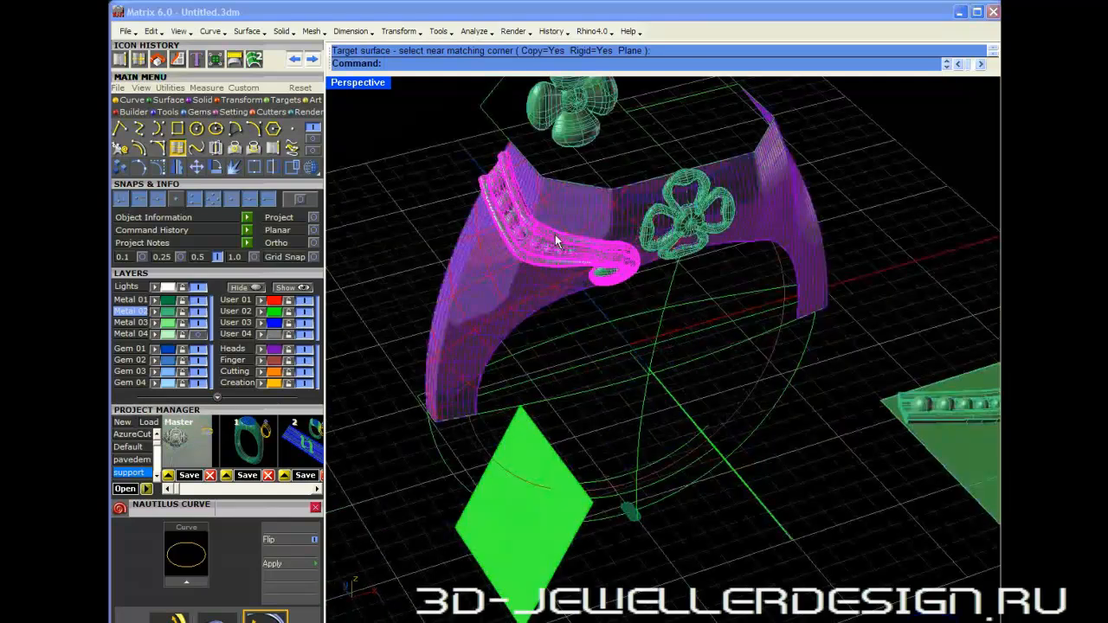
key("Delete")
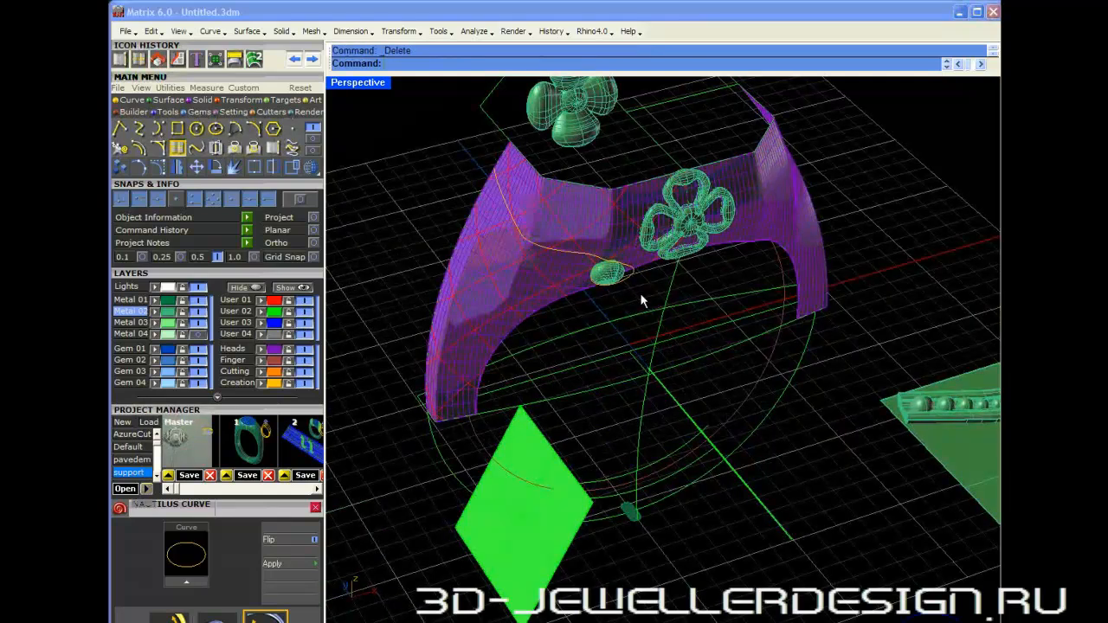
left_click(614, 276)
left_click(606, 276)
scroll(635, 291, "down", 6)
- Flow the entire flat scroll ornament from its base surface onto the matching upper corner of the ring body with FlowAlongSrf, Rigid=Yes
left_click_drag(755, 317, 870, 385)
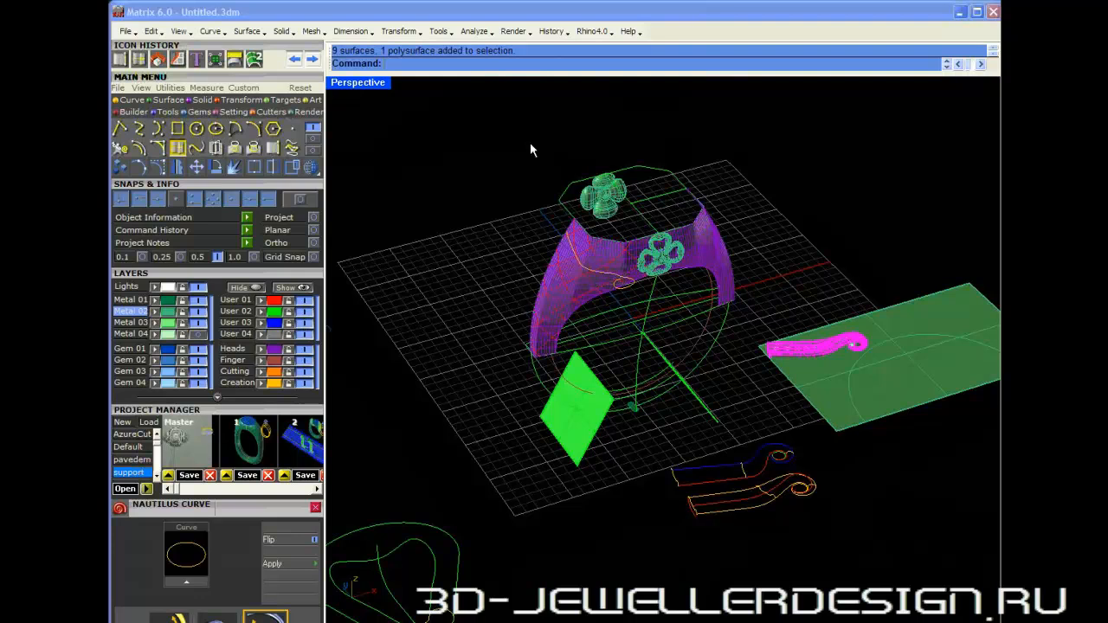
type("FlowAlongSrf")
key("Return")
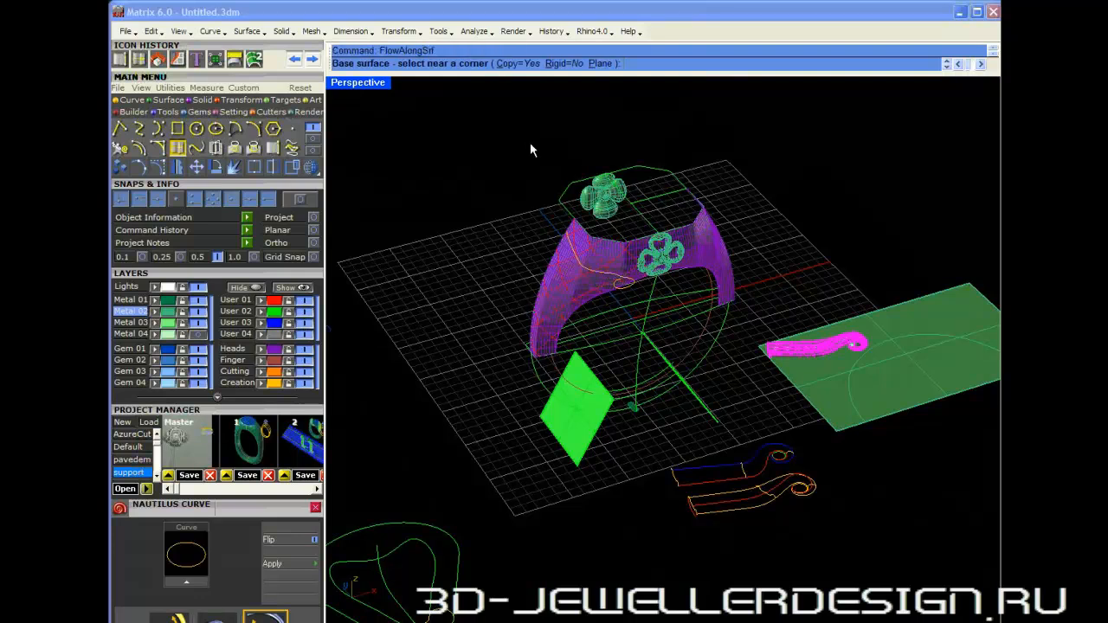
left_click(565, 63)
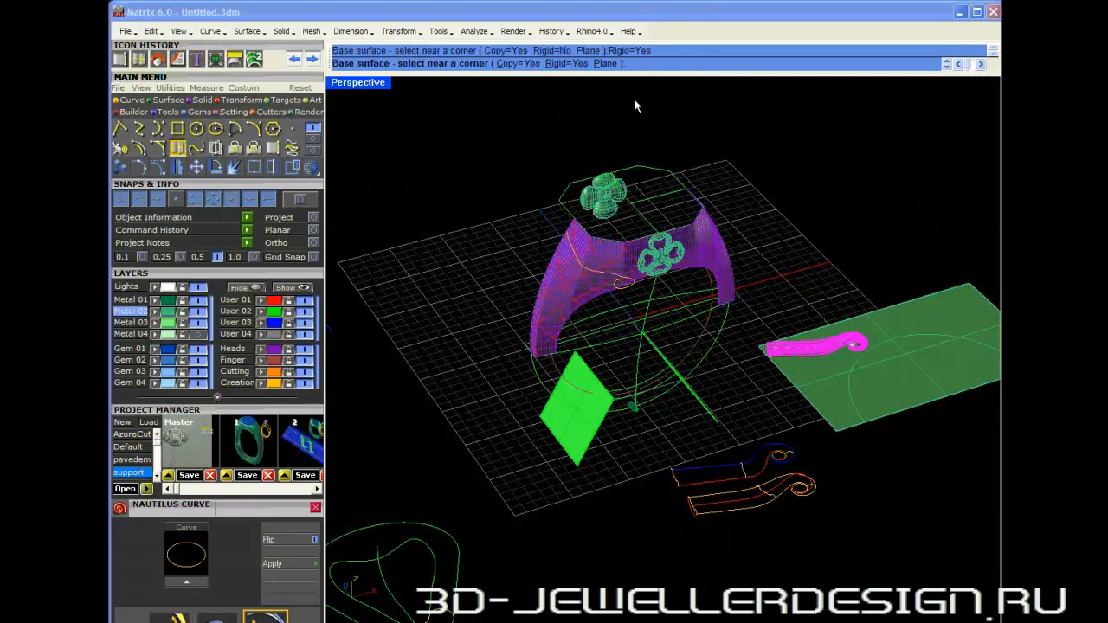
left_click(968, 295)
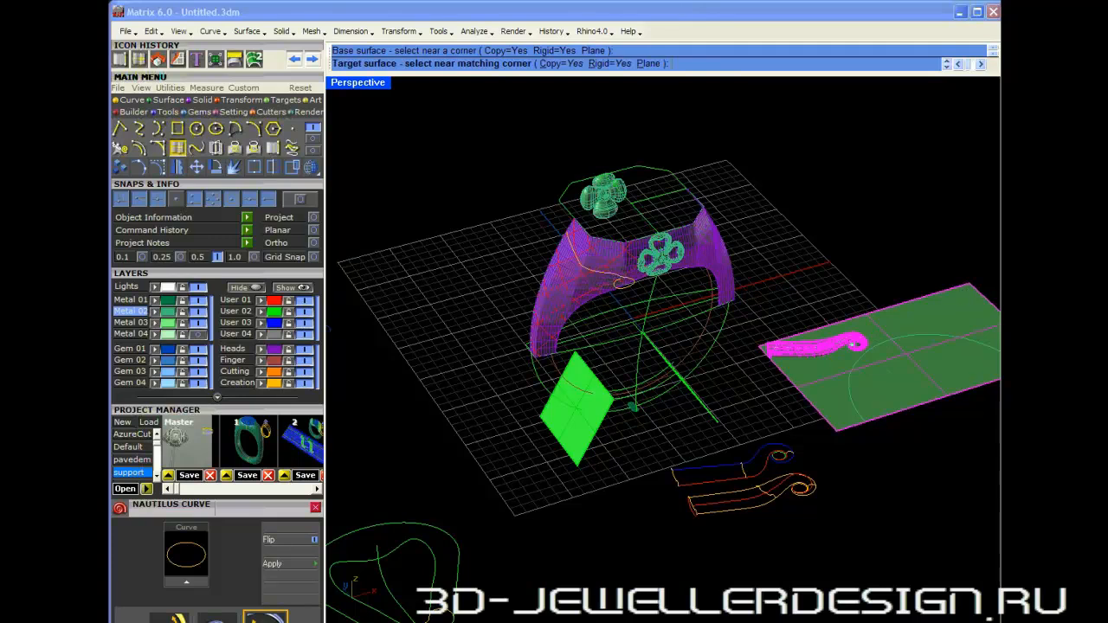
right_click_drag(968, 295, 662, 213)
left_click(655, 212)
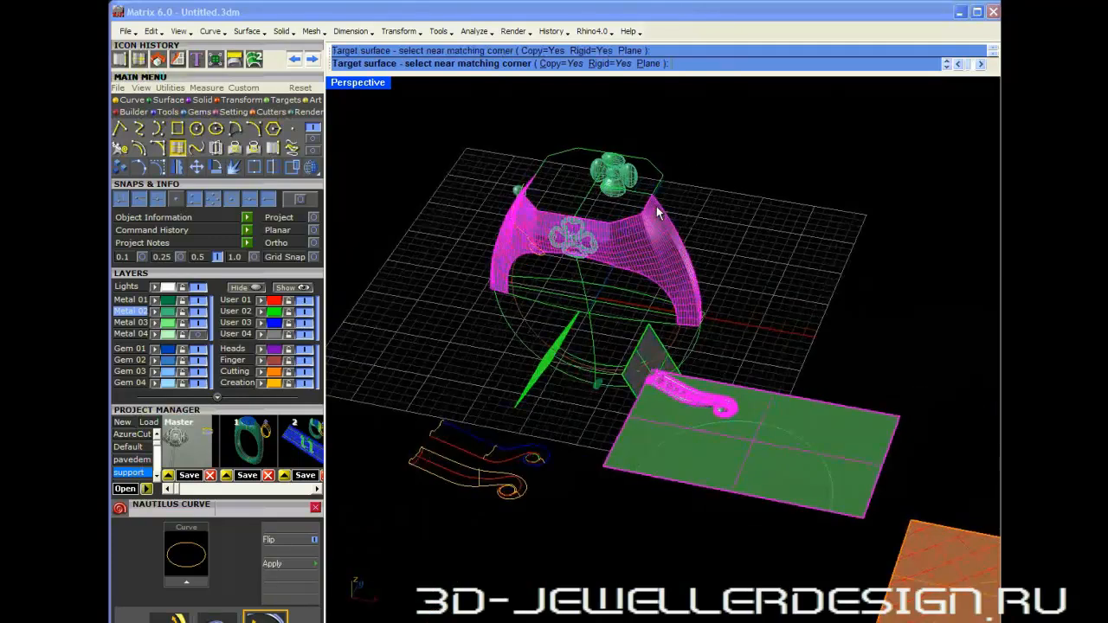
right_click_drag(538, 284, 841, 308)
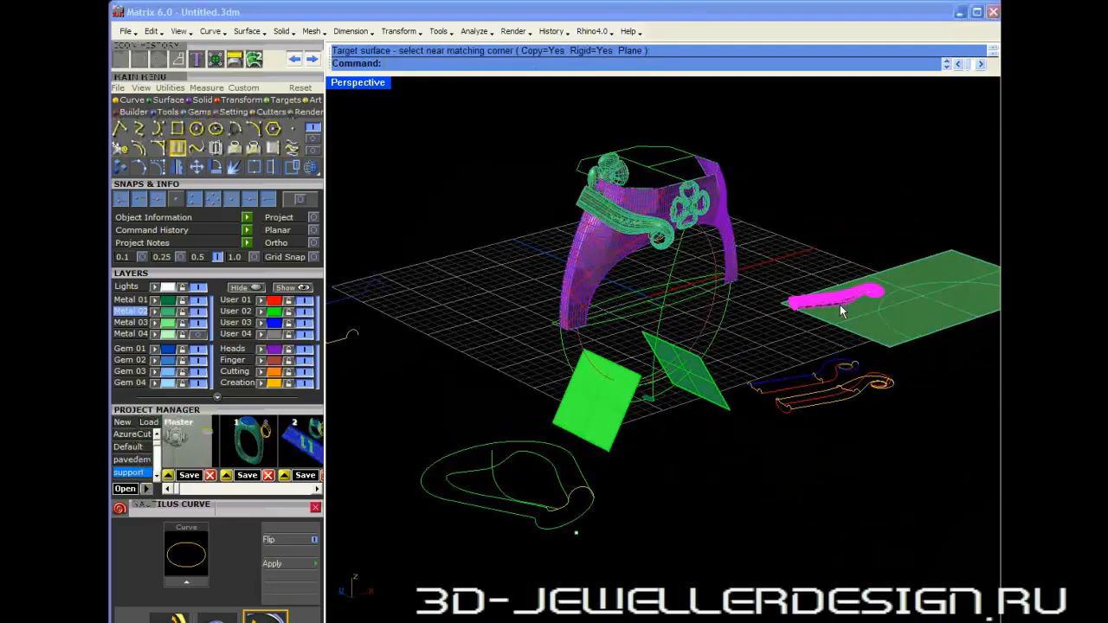
scroll(642, 229, "up", 2)
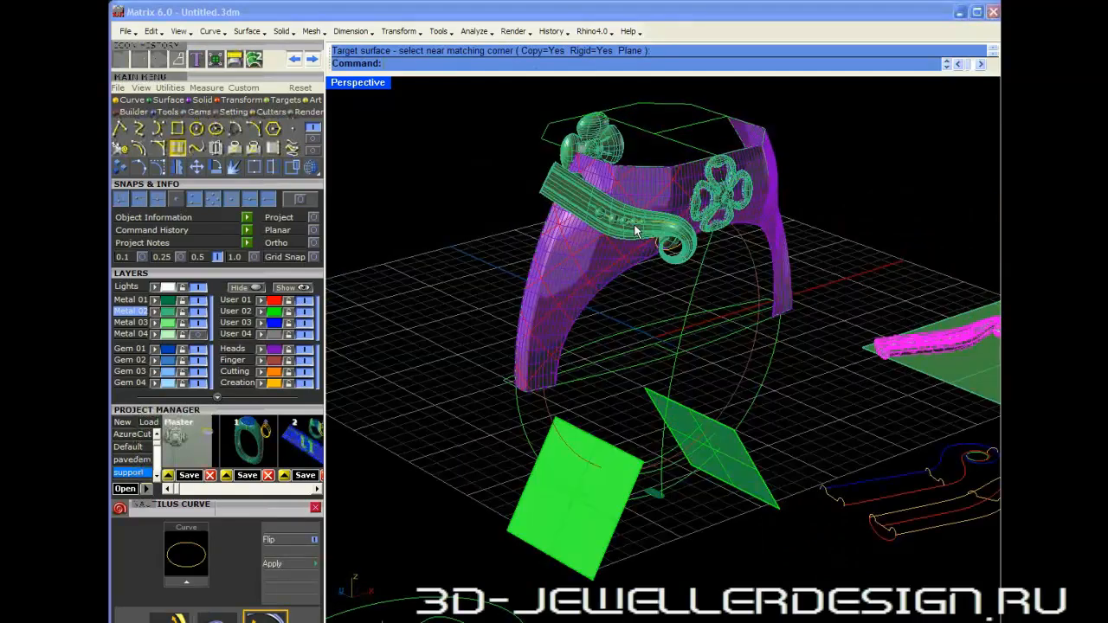
- Delete the rigidly flowed scroll ornament and its beads from the ring body, keeping the duplicated curve
scroll(636, 229, "up", 3)
right_click_drag(588, 262, 641, 130)
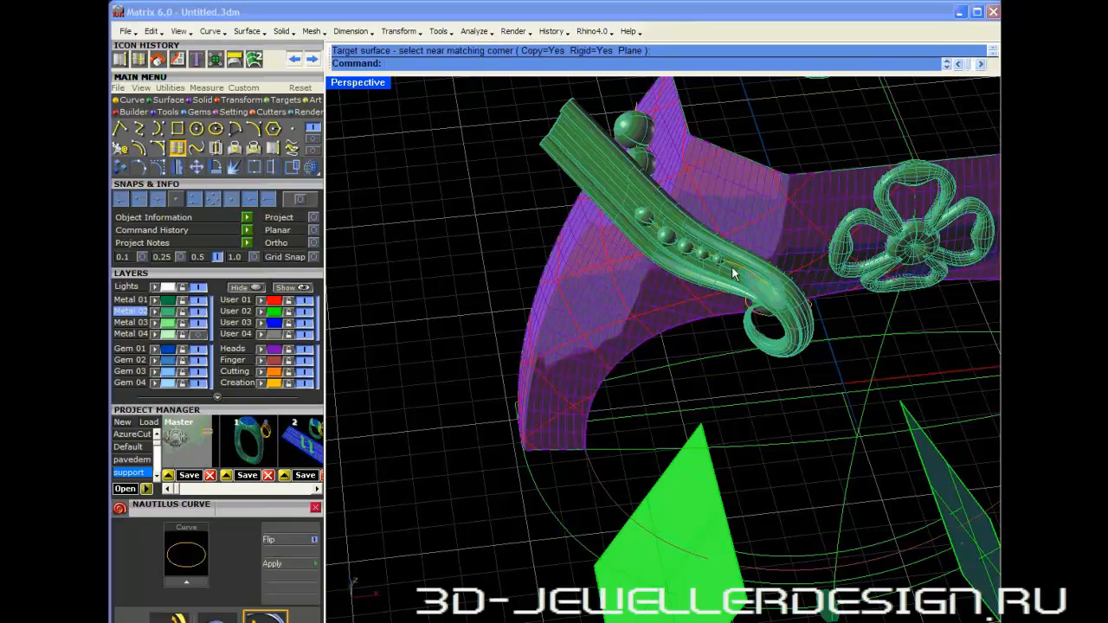
left_click(604, 164)
right_click_drag(643, 261, 990, 618)
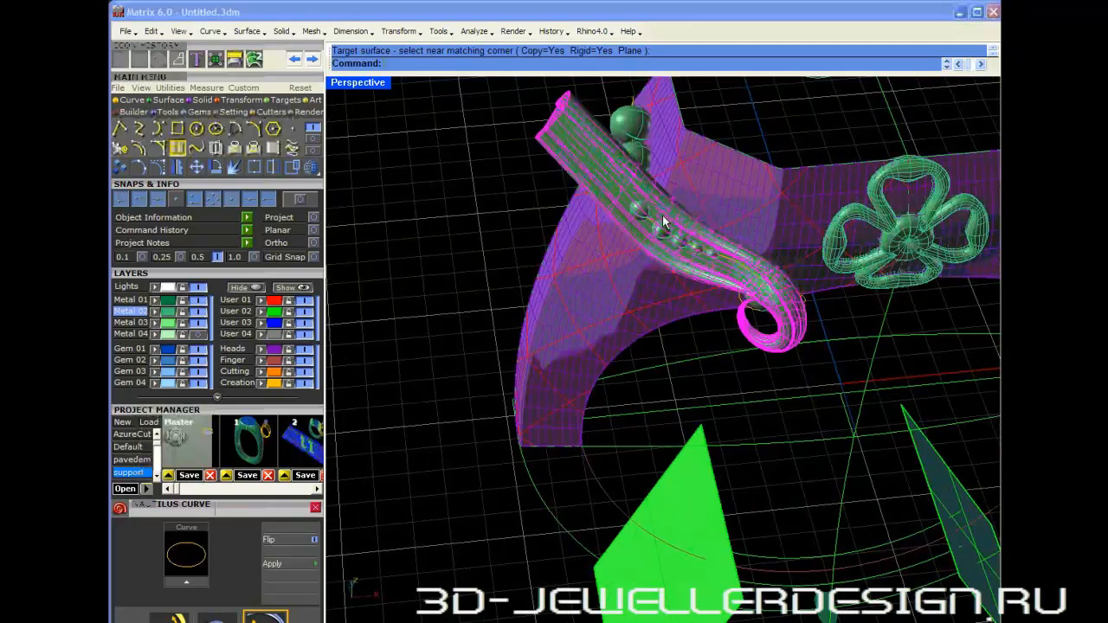
right_click_drag(694, 277, 795, 324)
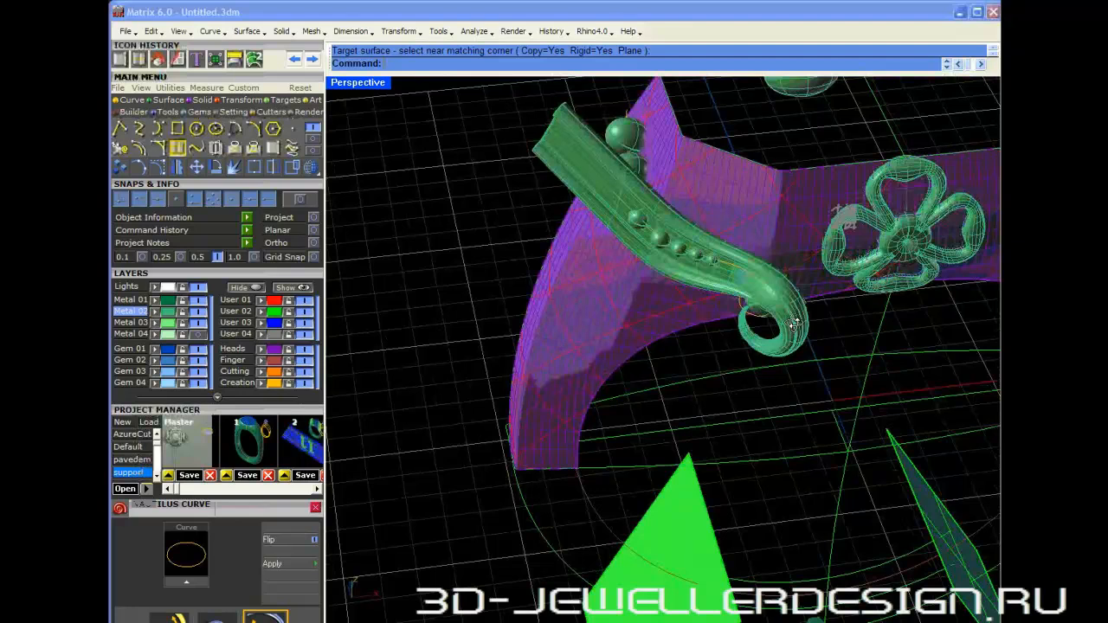
left_click(794, 325)
key("Delete")
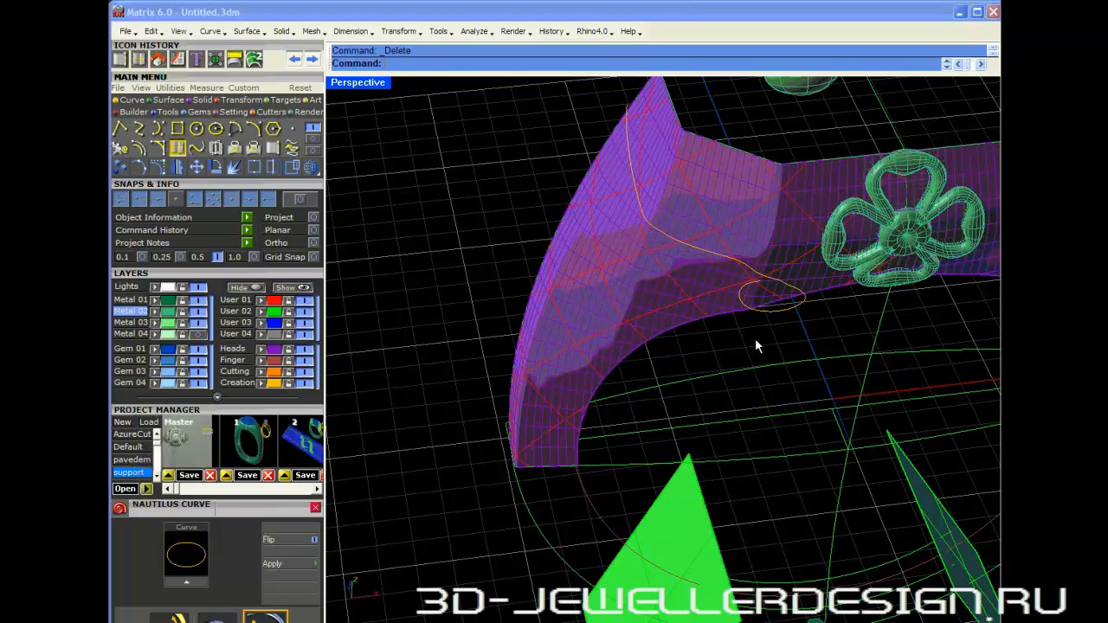
- Hide the User 01 layer and delete the two tilted green square surfaces below the ring body
scroll(751, 342, "down", 3)
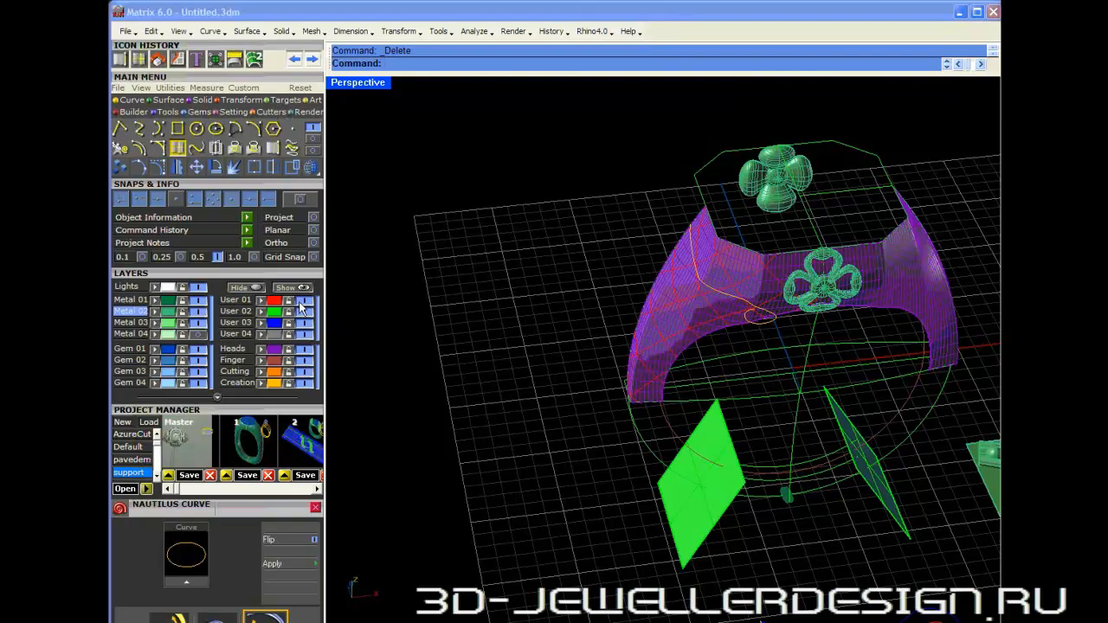
left_click(745, 521)
key("Delete")
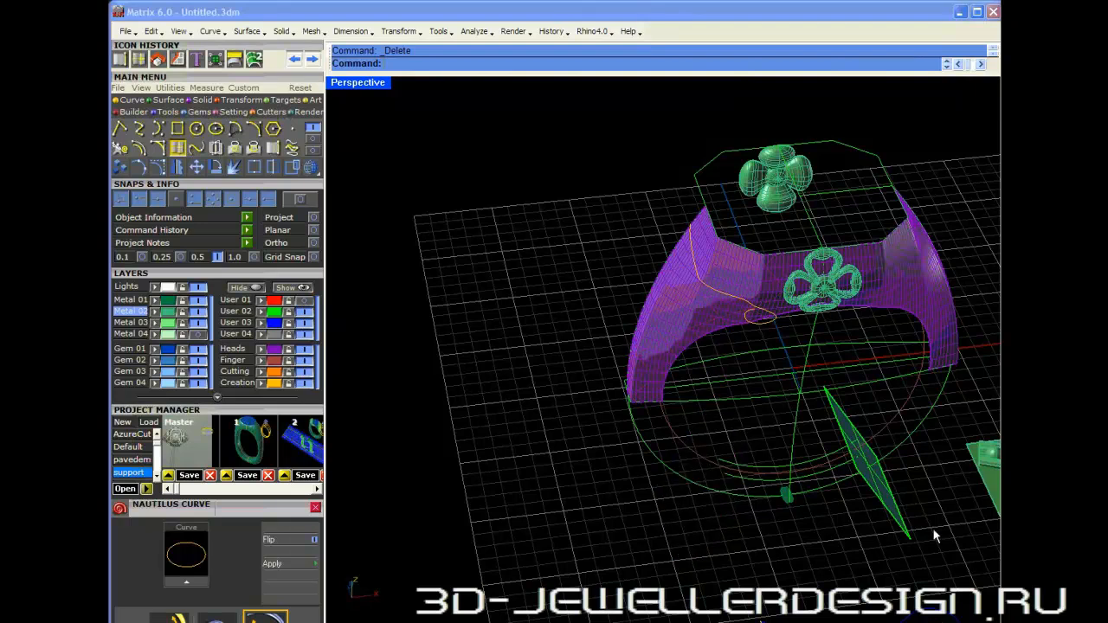
key("Delete")
- Show the Metal 04 layer and select the flat scroll ornament together with its green base surface and curves
right_click_drag(815, 508, 807, 393)
left_click(197, 336)
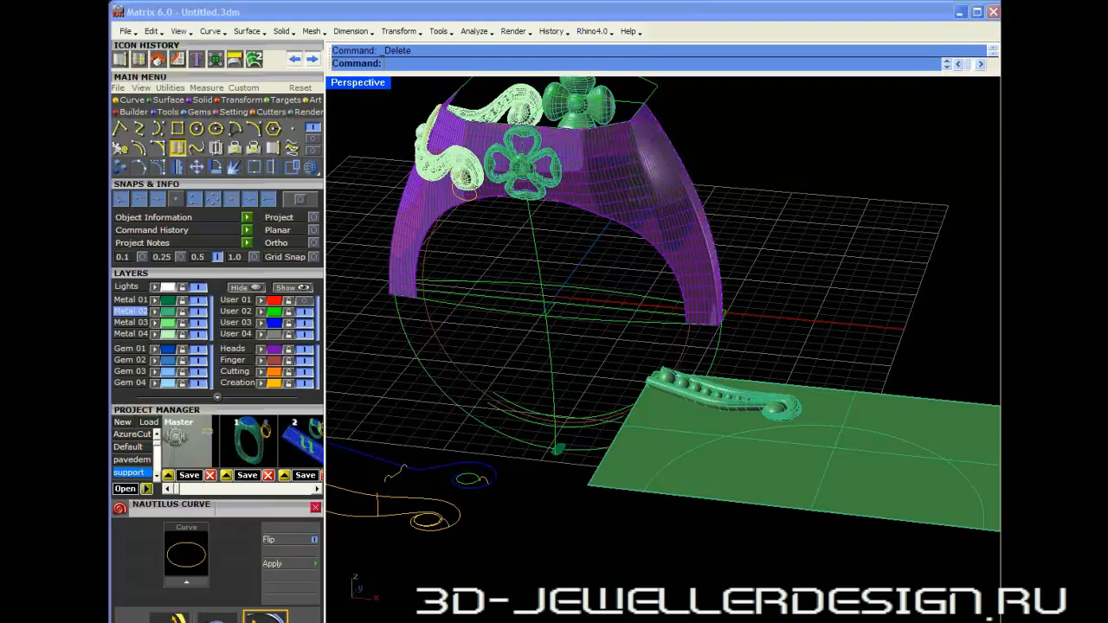
scroll(565, 242, "down", 4)
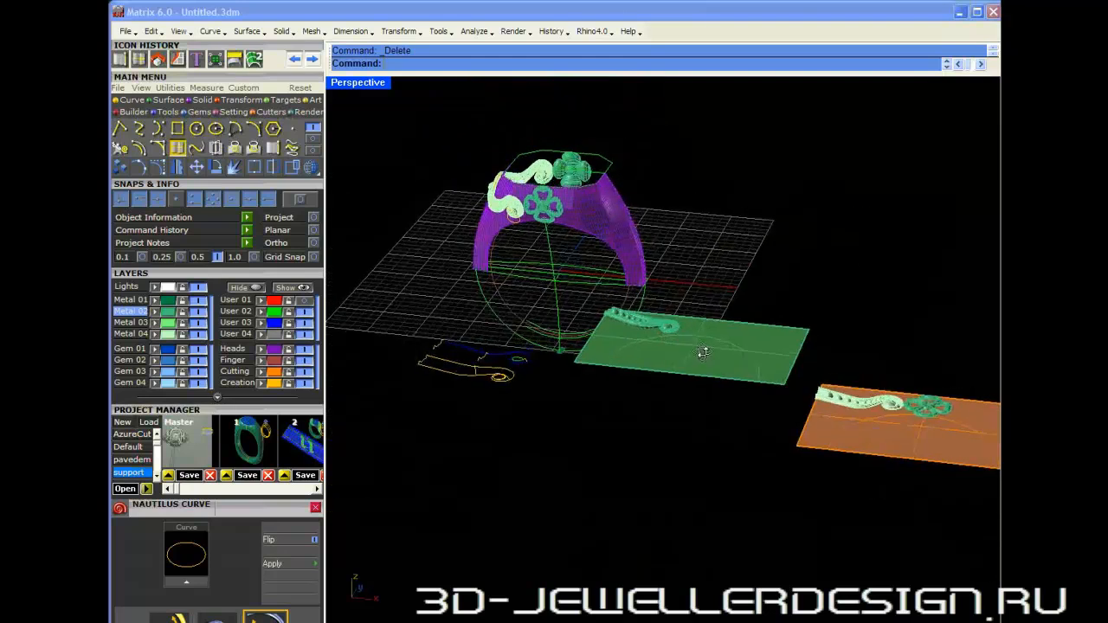
right_click_drag(703, 352, 755, 377)
left_click_drag(778, 307, 676, 427)
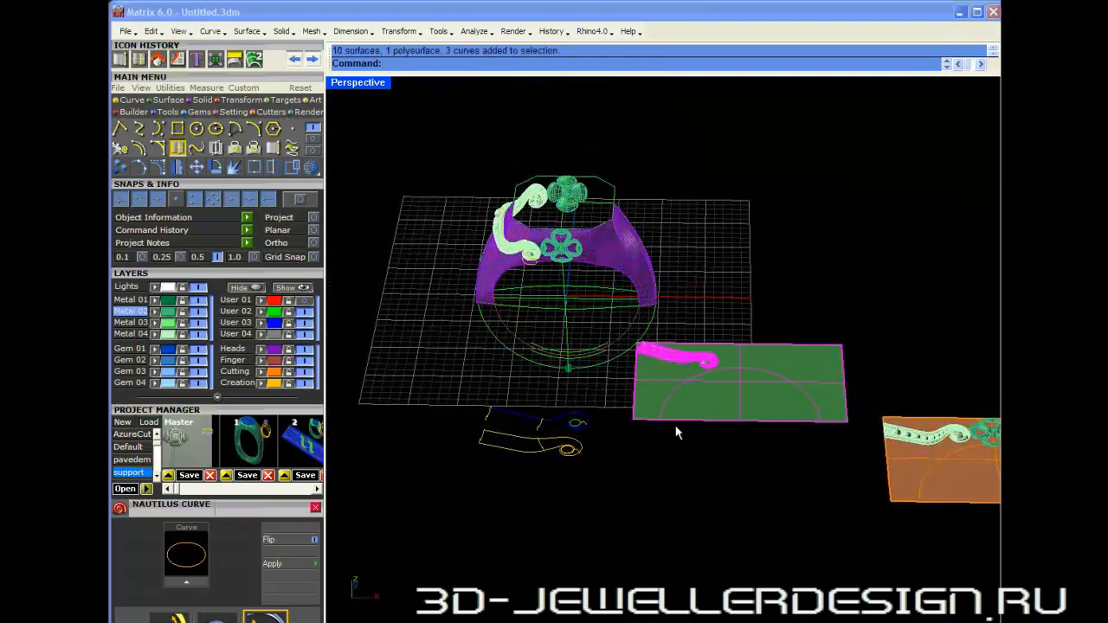
- Delete the selected green flat panel together with its scroll ornament and guide curves
key("Delete")
left_click_drag(878, 331, 638, 415)
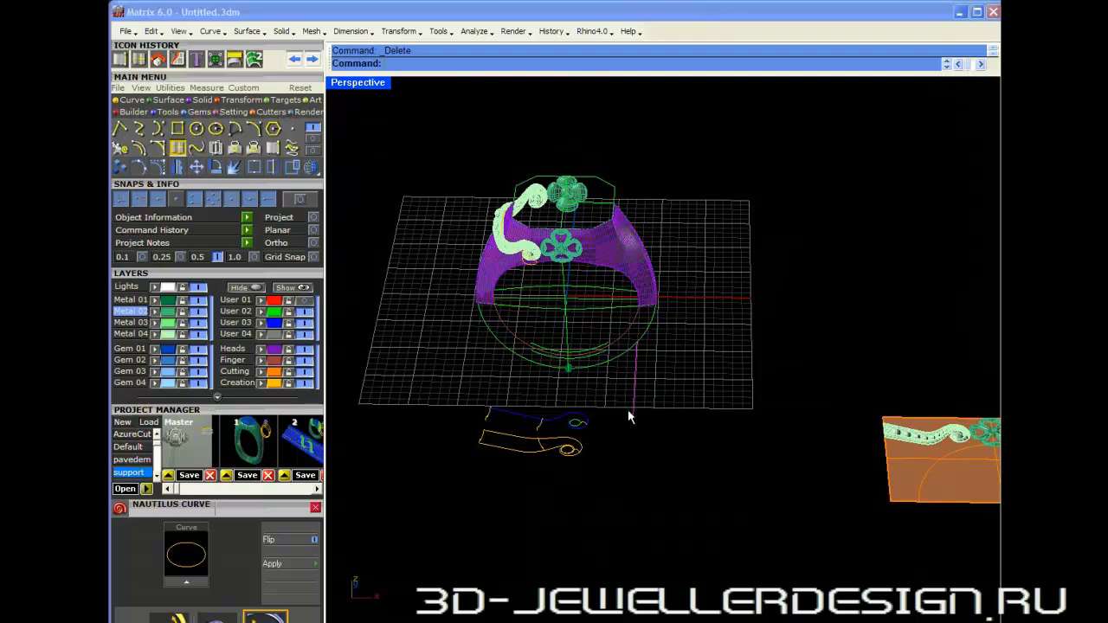
- Examine the beaded scroll ornament on the ring and the ornaments and crosshatched lines on the flat orange panel
right_click_drag(786, 455, 804, 431)
scroll(772, 426, "up", 8)
scroll(884, 247, "down", 5)
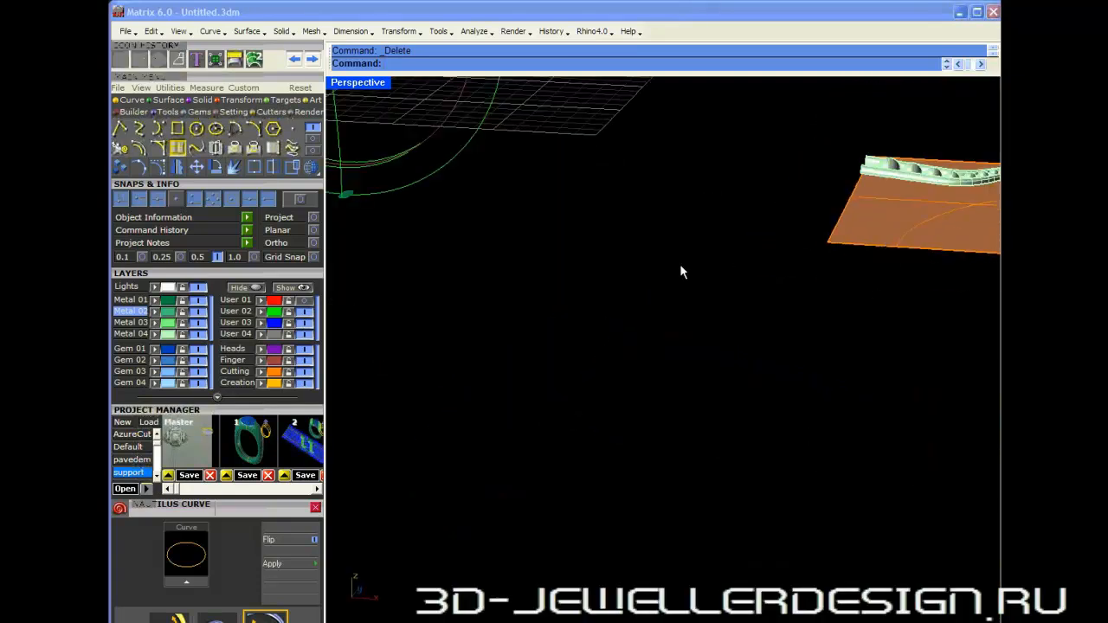
right_click_drag(679, 263, 783, 320, "shift")
scroll(575, 271, "down", 5)
right_click_drag(575, 271, 638, 220)
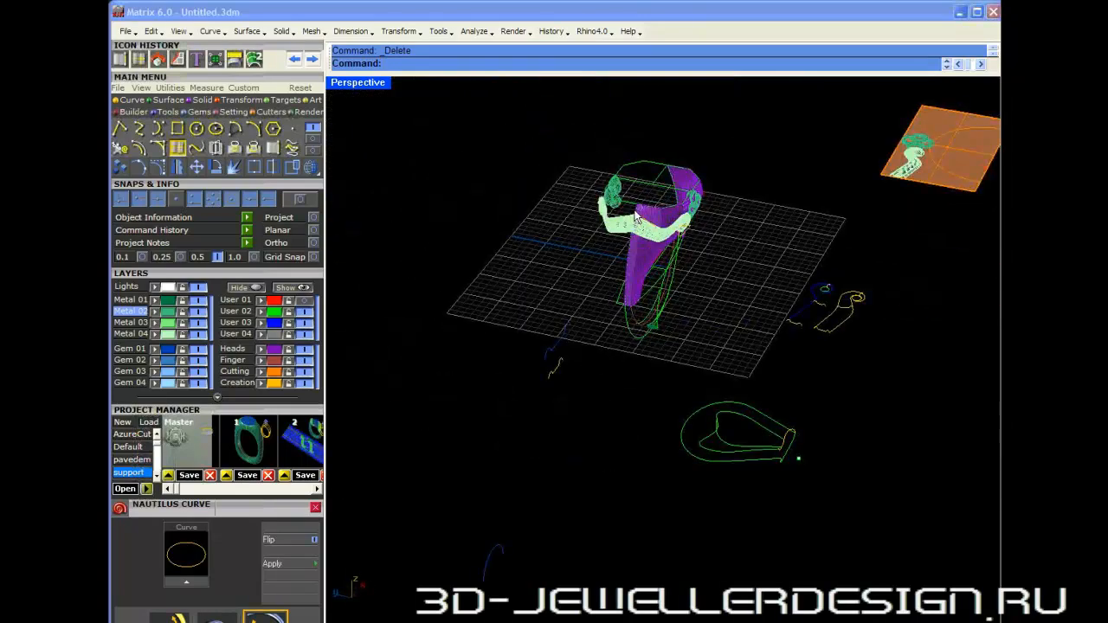
scroll(636, 219, "up", 8)
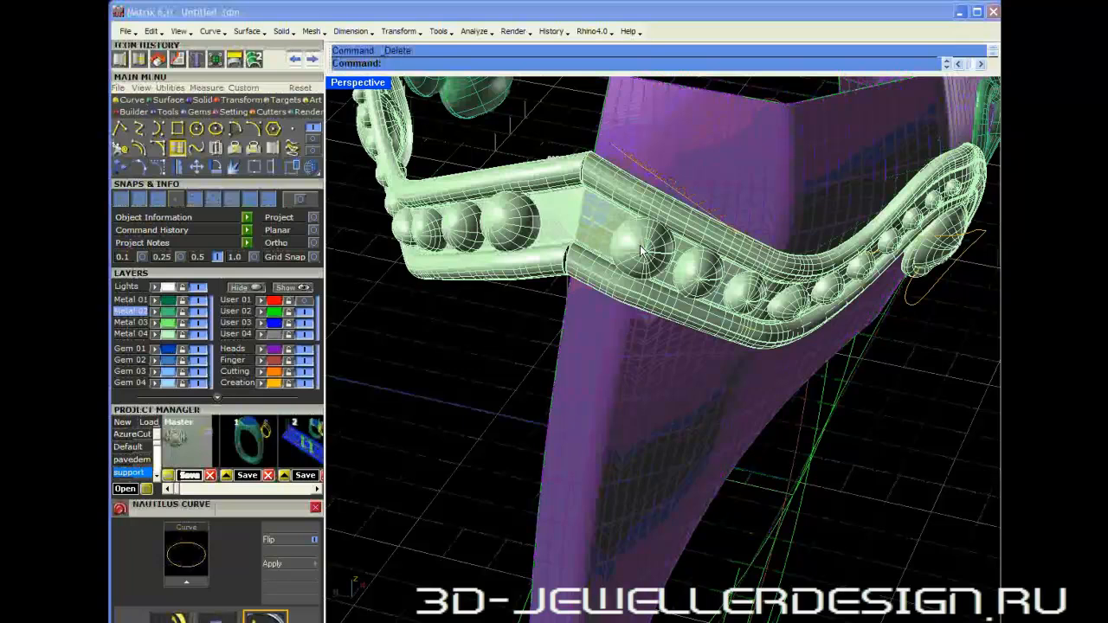
scroll(640, 250, "down", 5)
right_click_drag(693, 270, 671, 243)
scroll(712, 275, "down", 7)
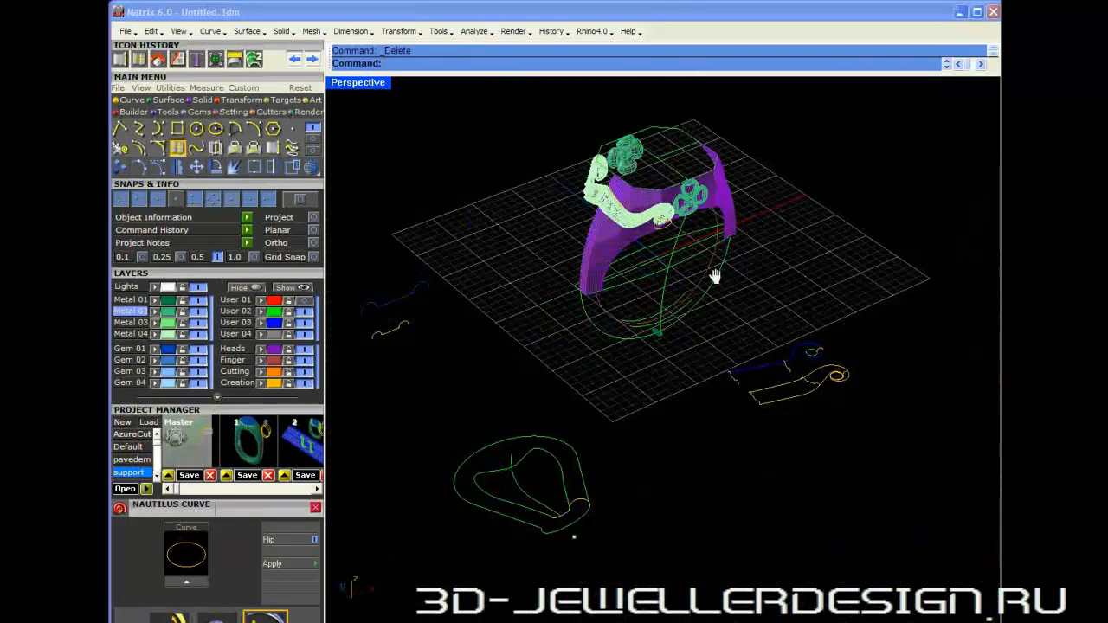
right_click_drag(713, 276, 567, 311)
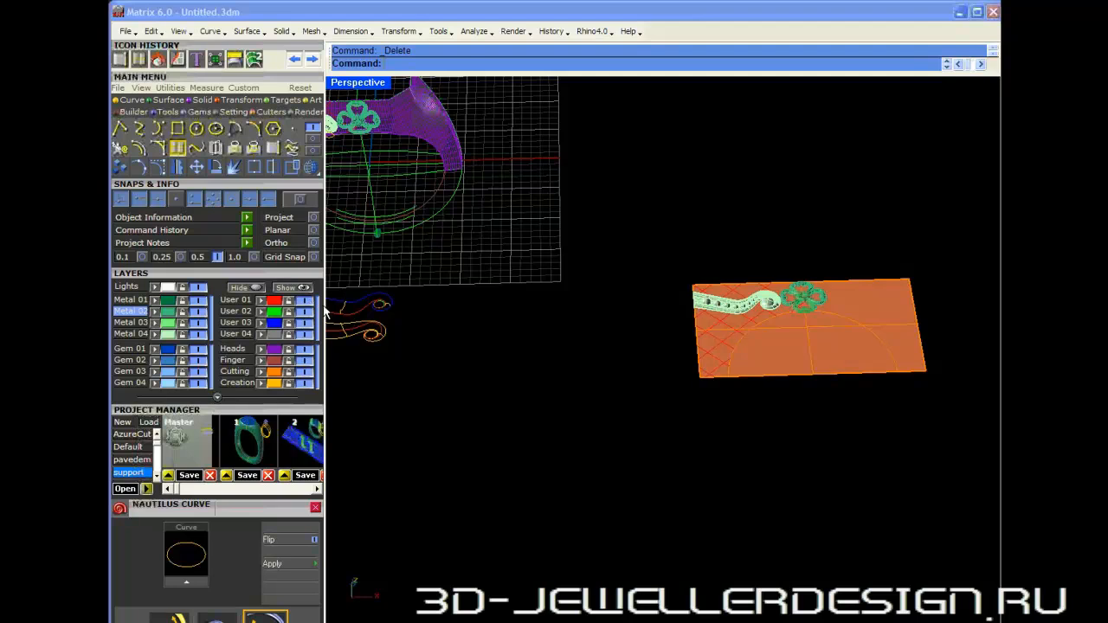
right_click_drag(750, 366, 694, 397)
scroll(736, 406, "up", 5)
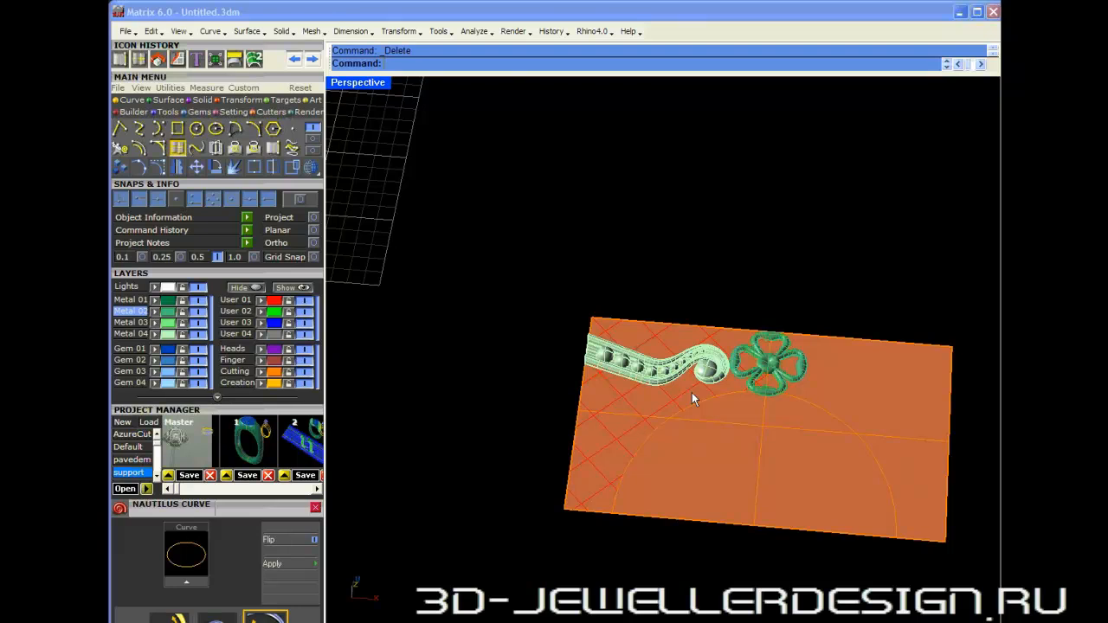
right_click_drag(692, 394, 666, 404)
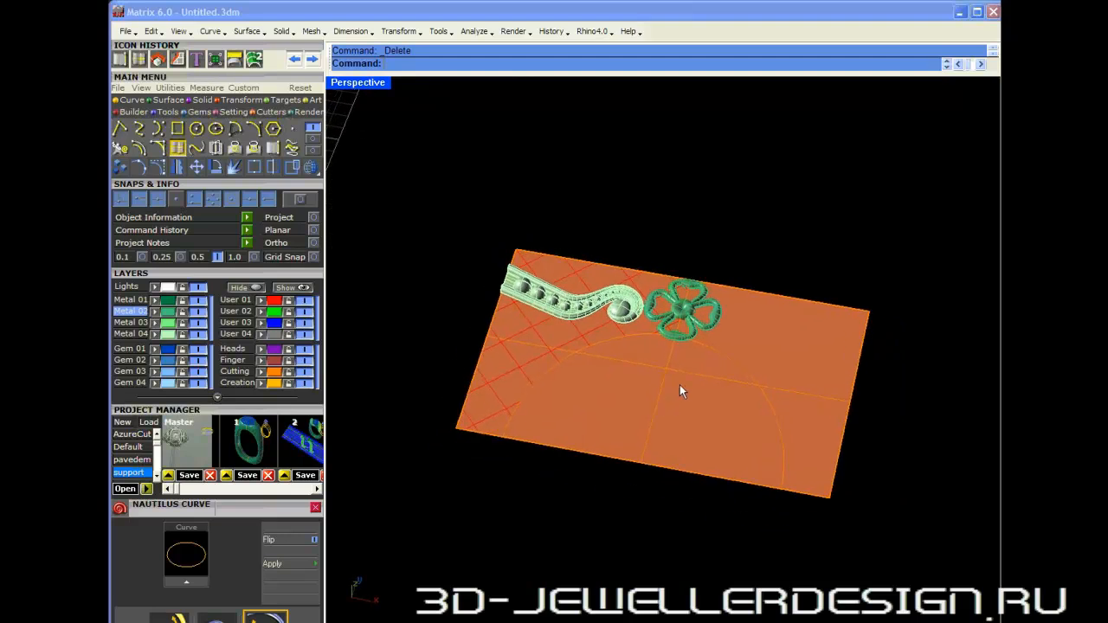
- Draw a single vertical straight line beside the ring's construction grid in the Looking Down view
double_click(378, 87)
left_click(554, 190)
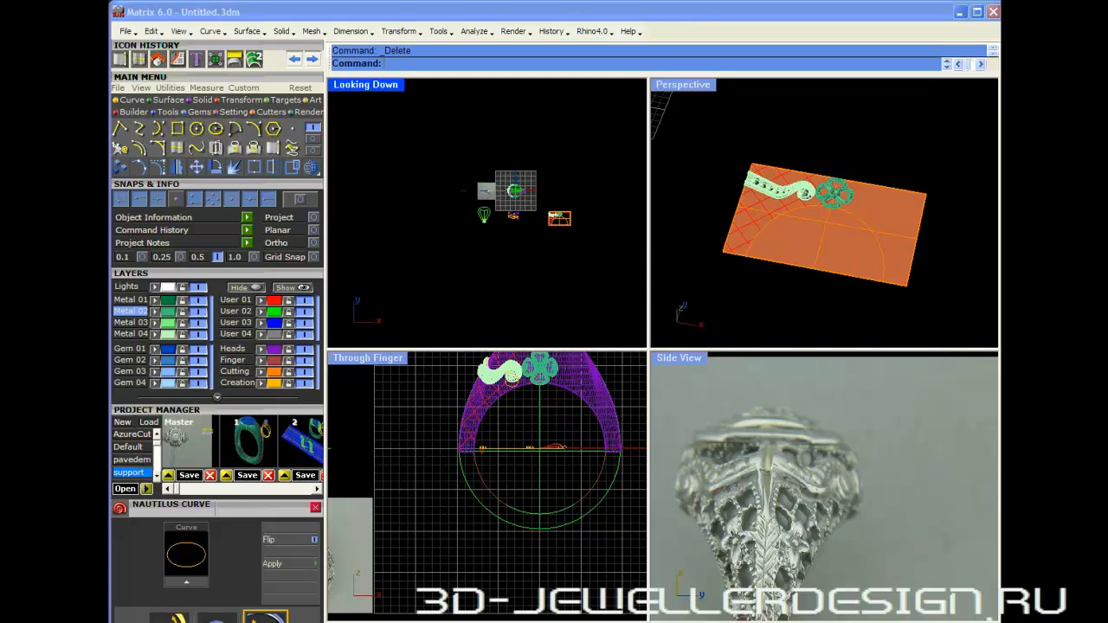
scroll(528, 203, "up", 5)
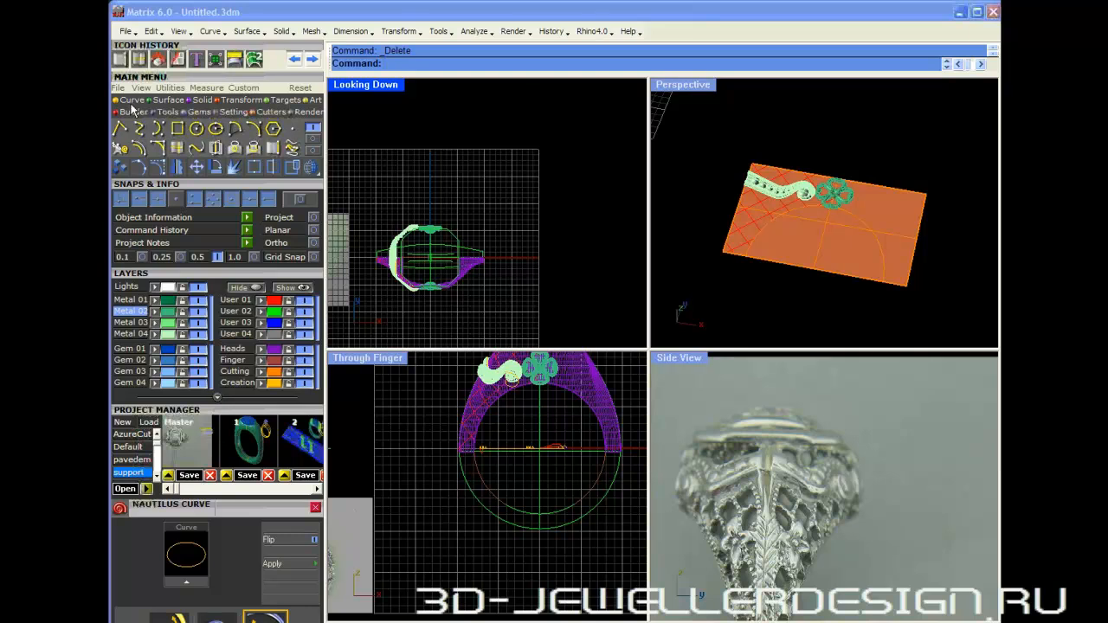
left_click(121, 128)
left_click(552, 143)
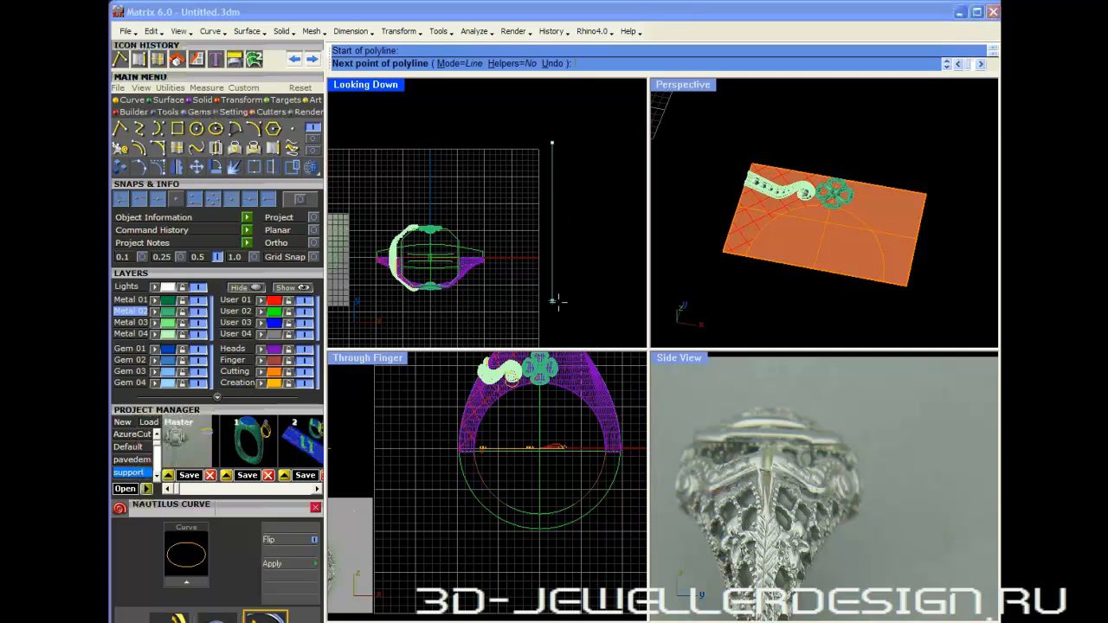
left_click(554, 287)
key("Return")
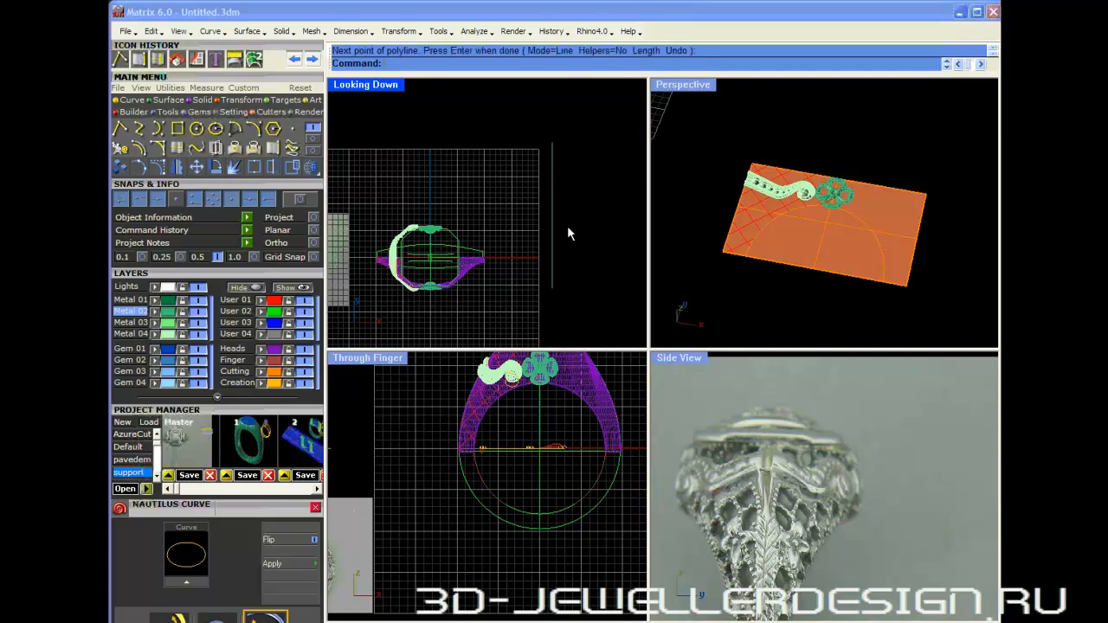
- Array the vertical line with 12 copies in X, 1 in Y and 1 in Z, at an X spacing of 4
left_click_drag(545, 251, 548, 246)
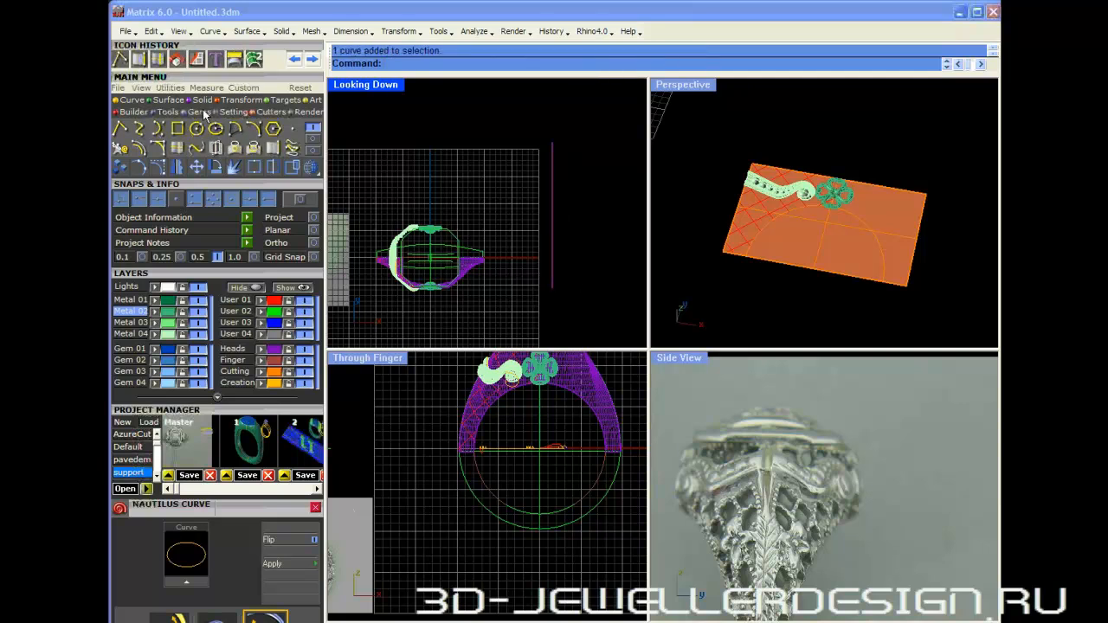
left_click(240, 100)
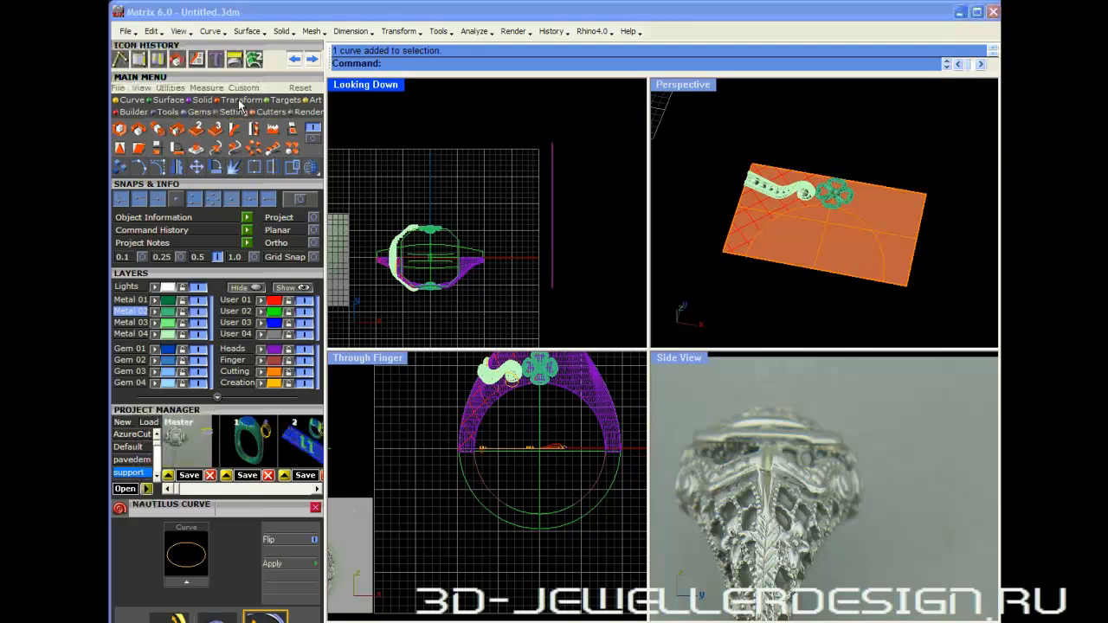
left_click(292, 148)
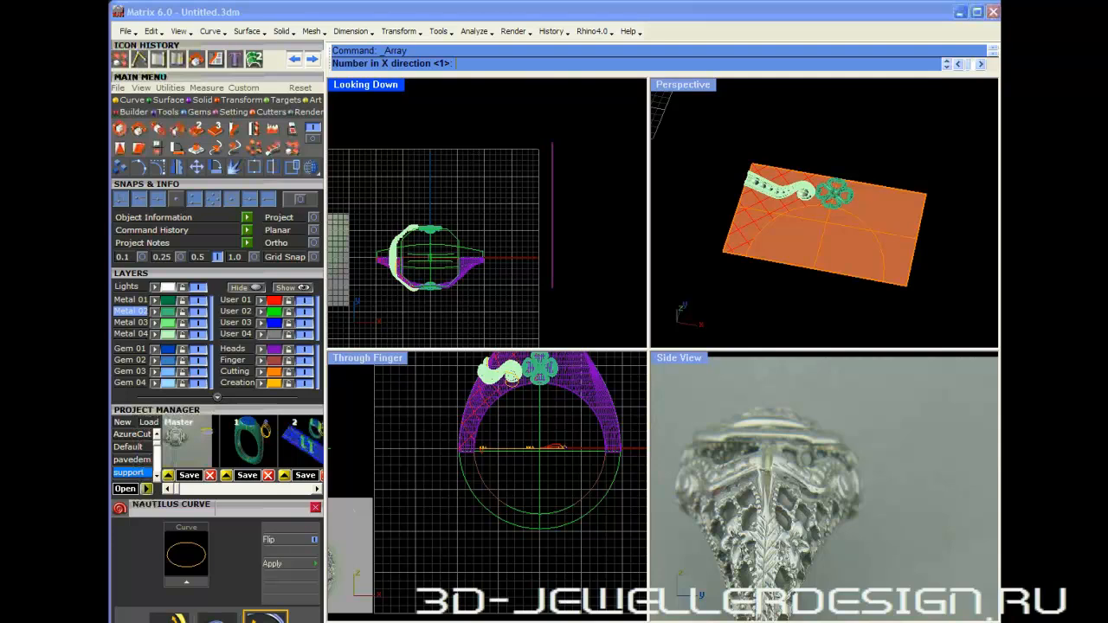
right_click_drag(476, 143, 384, 161)
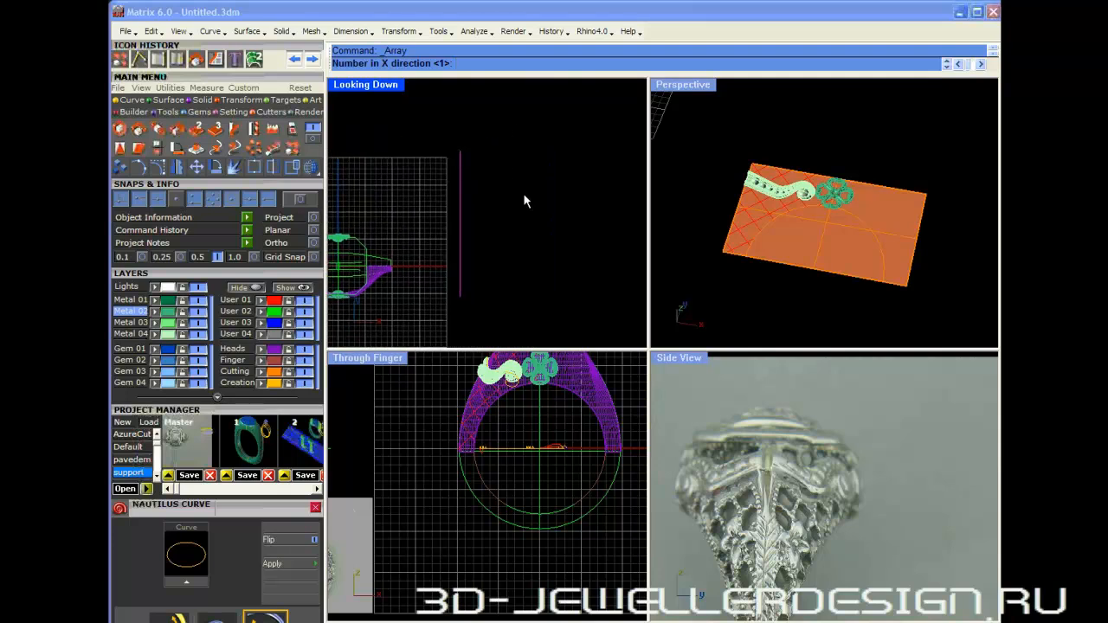
type("12")
key("Return")
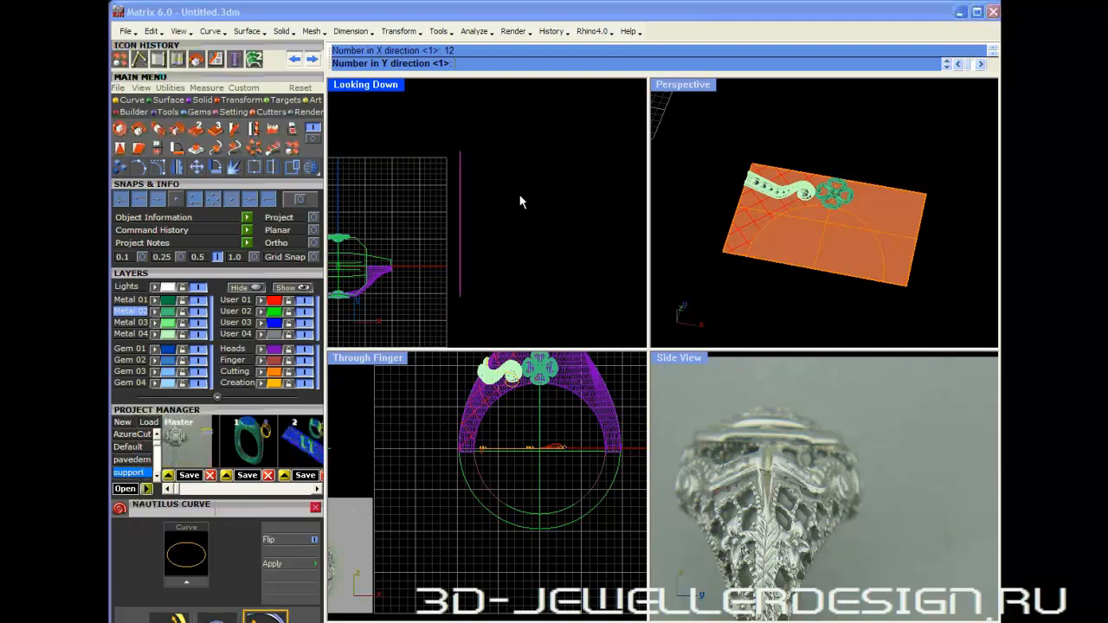
key("Return")
key("Return")
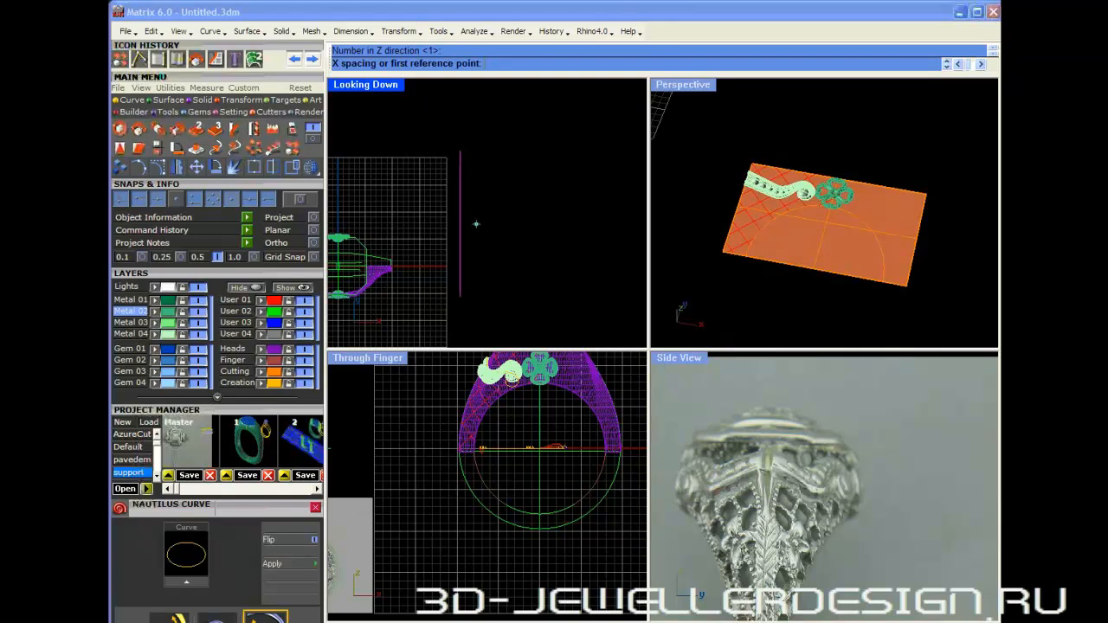
type("4")
key("Return")
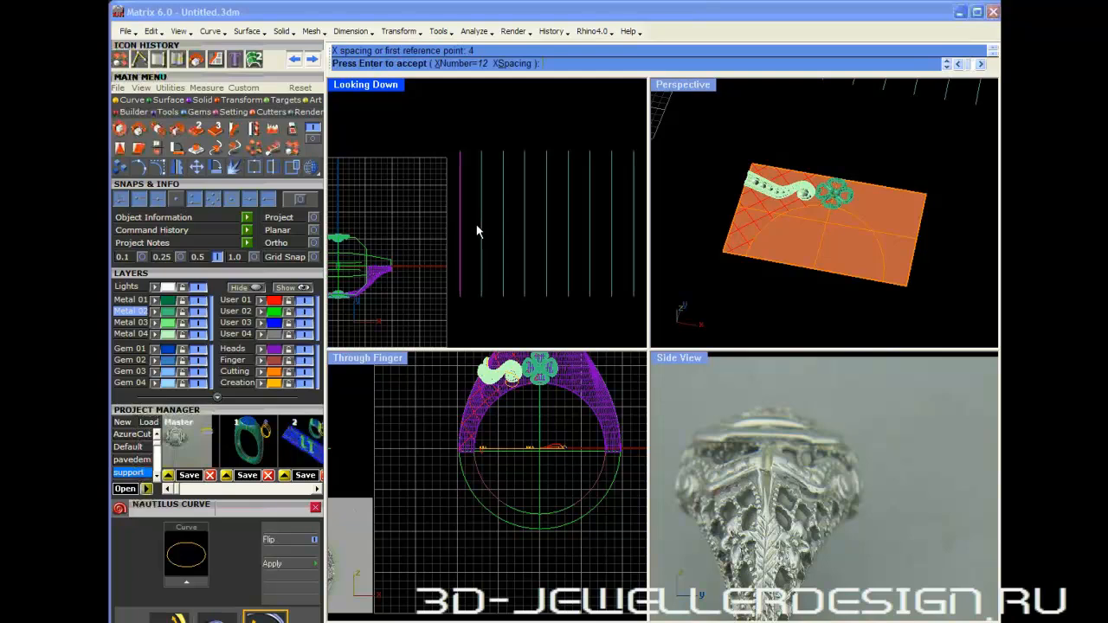
- Reduce the array's number of lines in the X direction to 8, and finally to 7
scroll(480, 225, "down", 3)
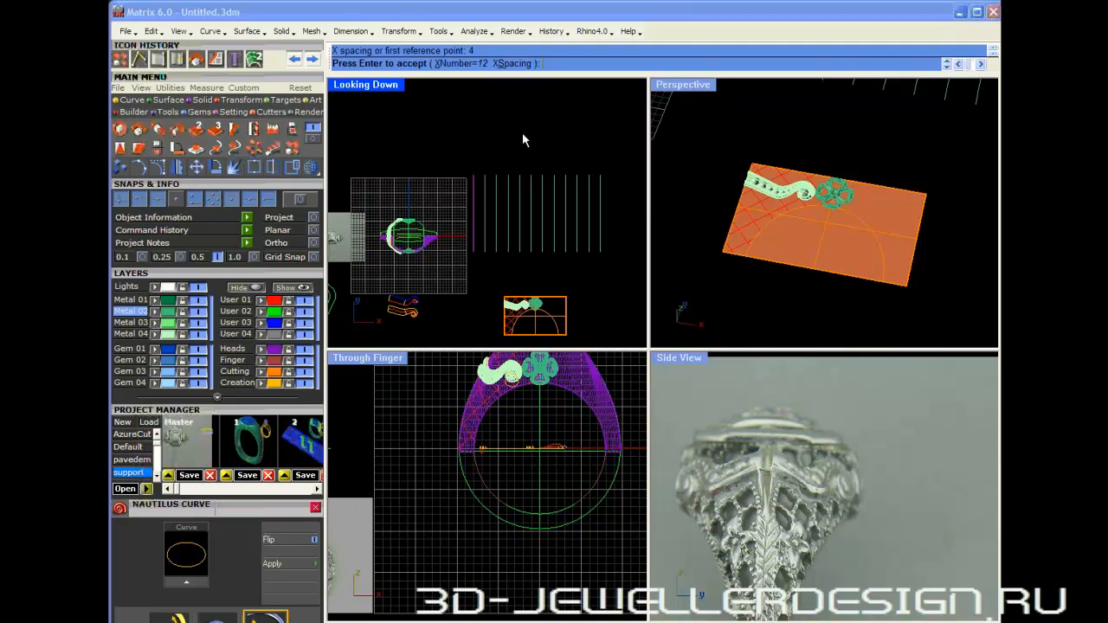
left_click(458, 63)
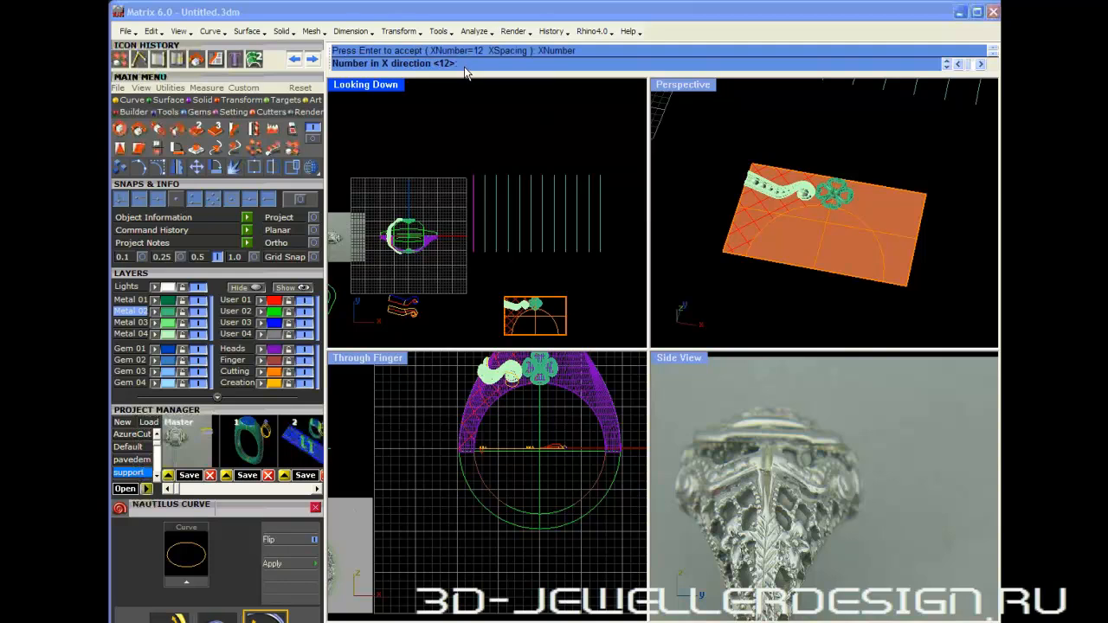
type("8")
key("Return")
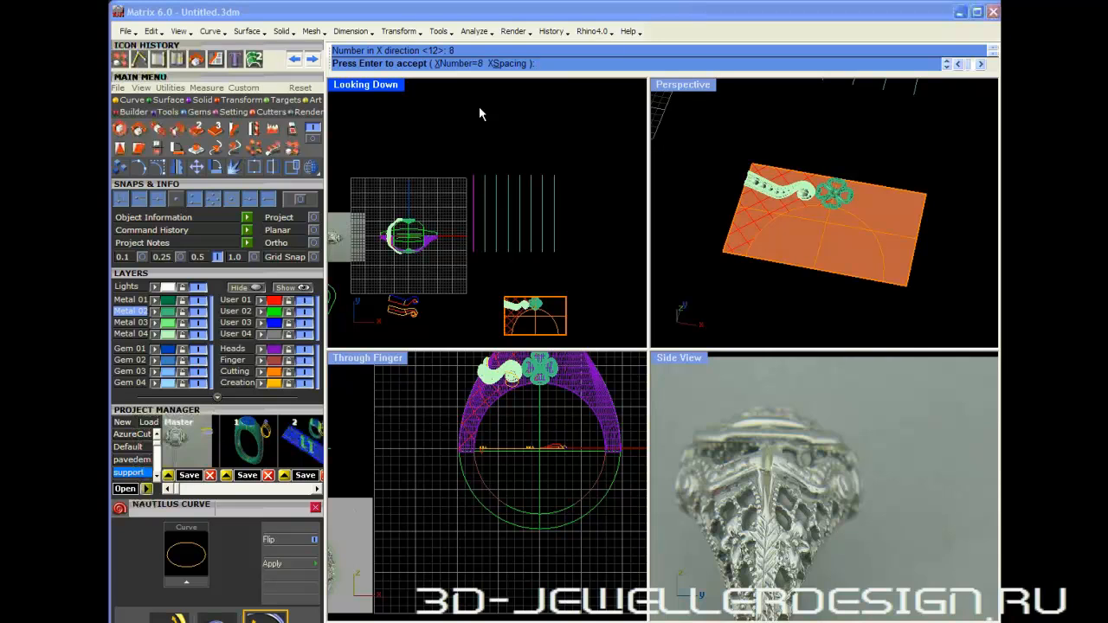
left_click(461, 63)
type("7")
key("Return")
- Try an X spacing of 3.5 for the array, set it back to 4, and accept the array
left_click(511, 64)
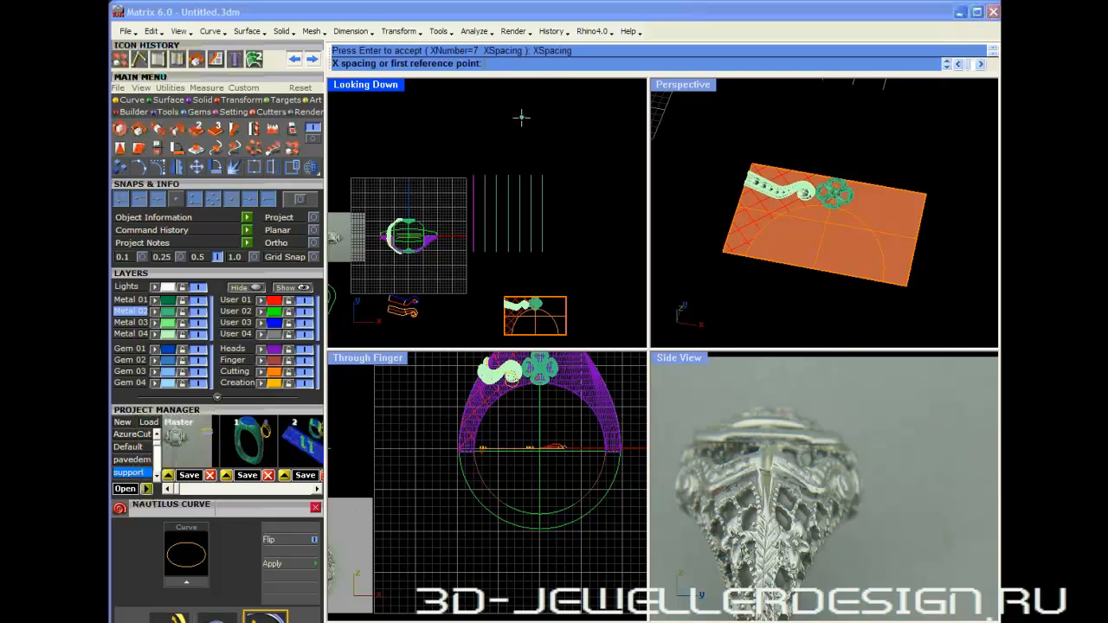
type("3.5")
key("Return")
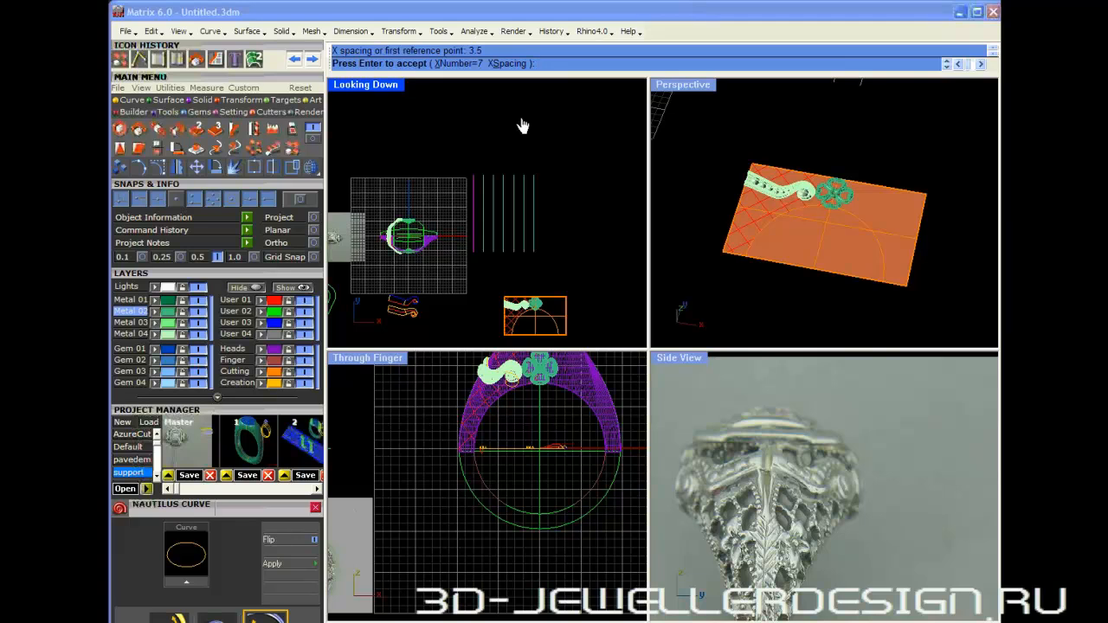
left_click(518, 64)
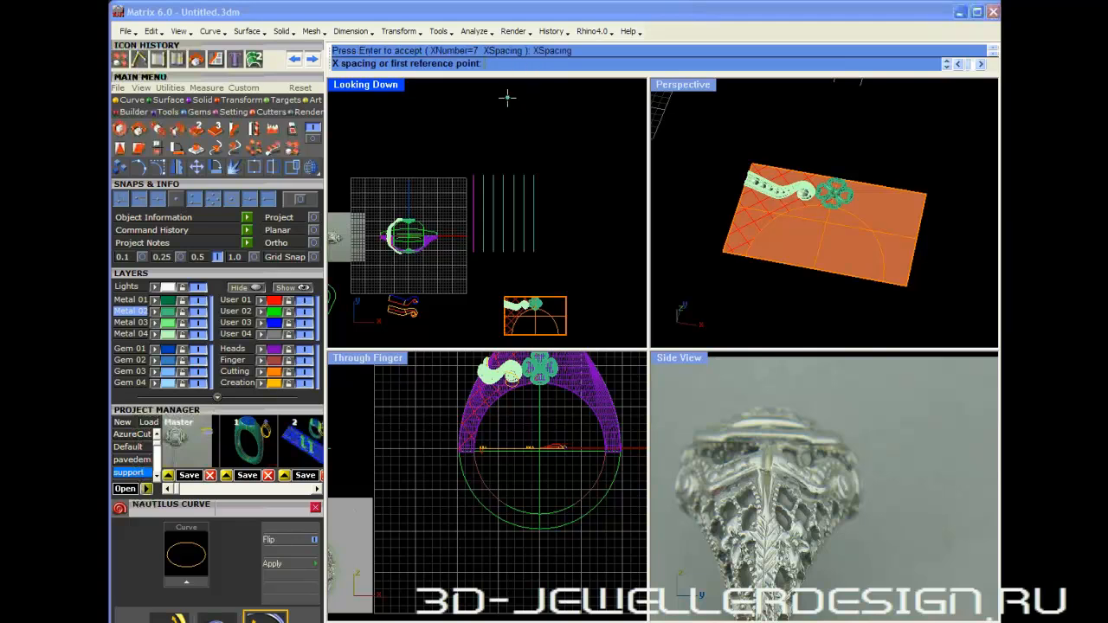
key("Return")
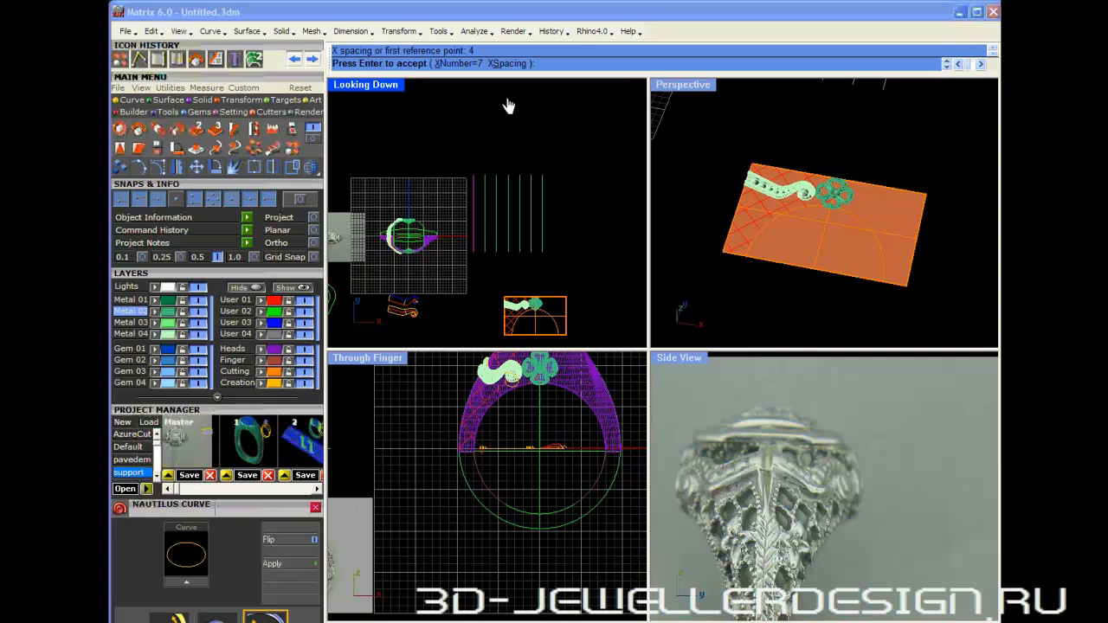
key("Return")
- Rotate a copy of the seven vertical lines a quarter turn about their center to form a square grid
left_click_drag(568, 165, 462, 211)
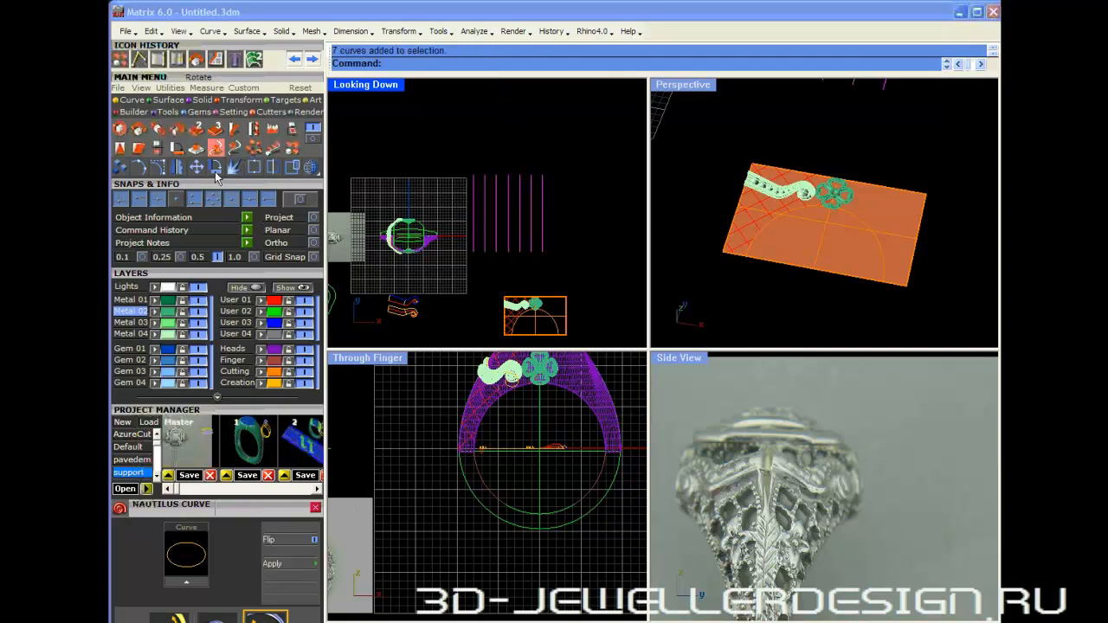
left_click(215, 148)
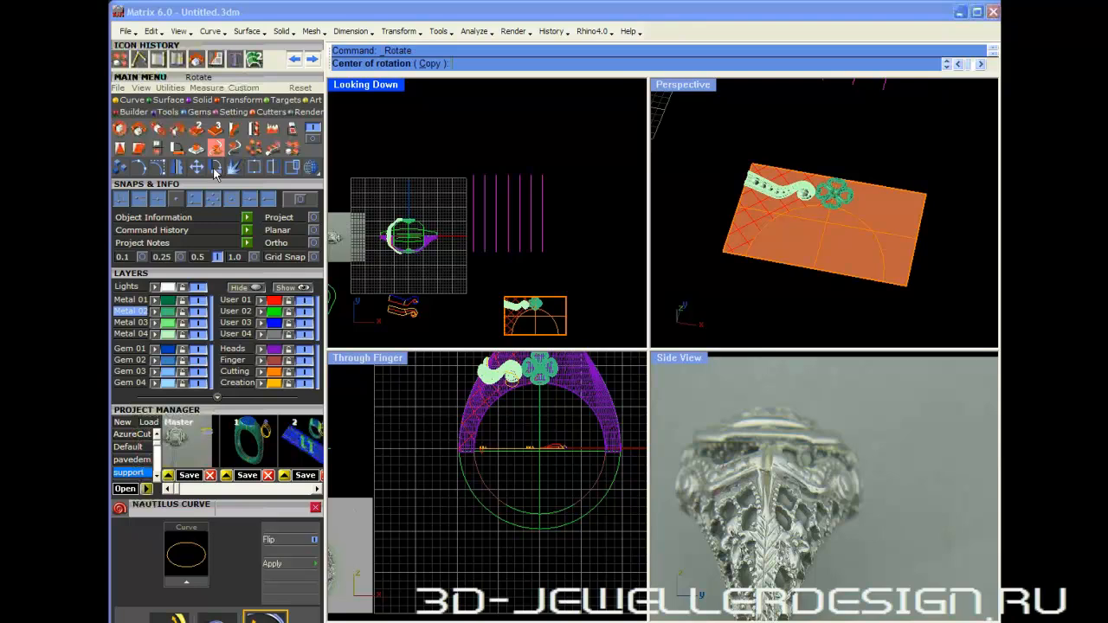
left_click(430, 64)
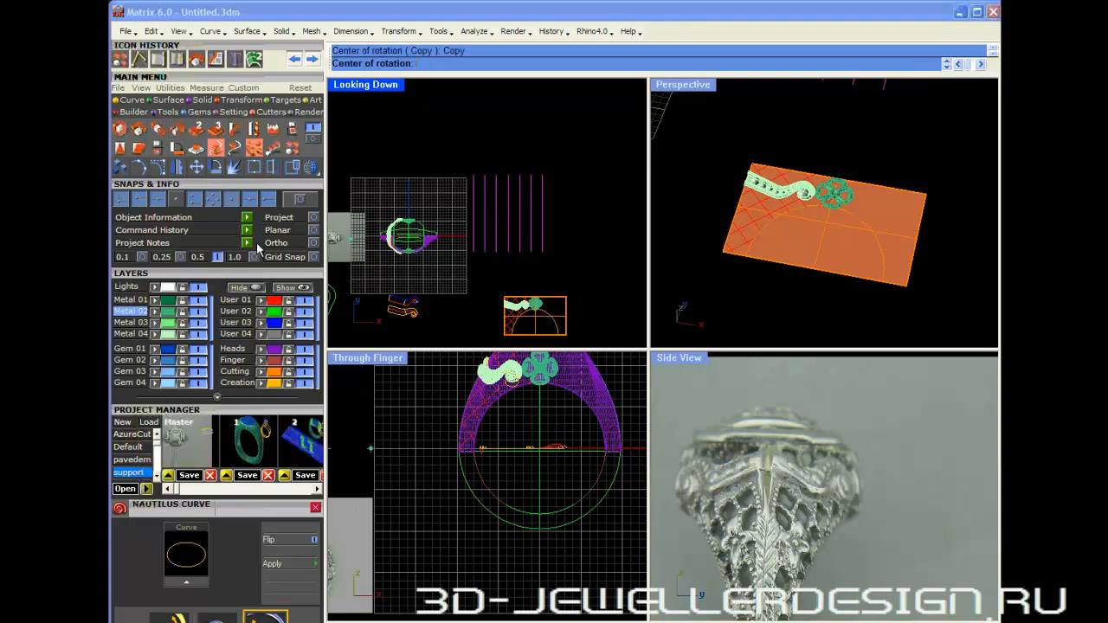
left_click(300, 200)
left_click(509, 212)
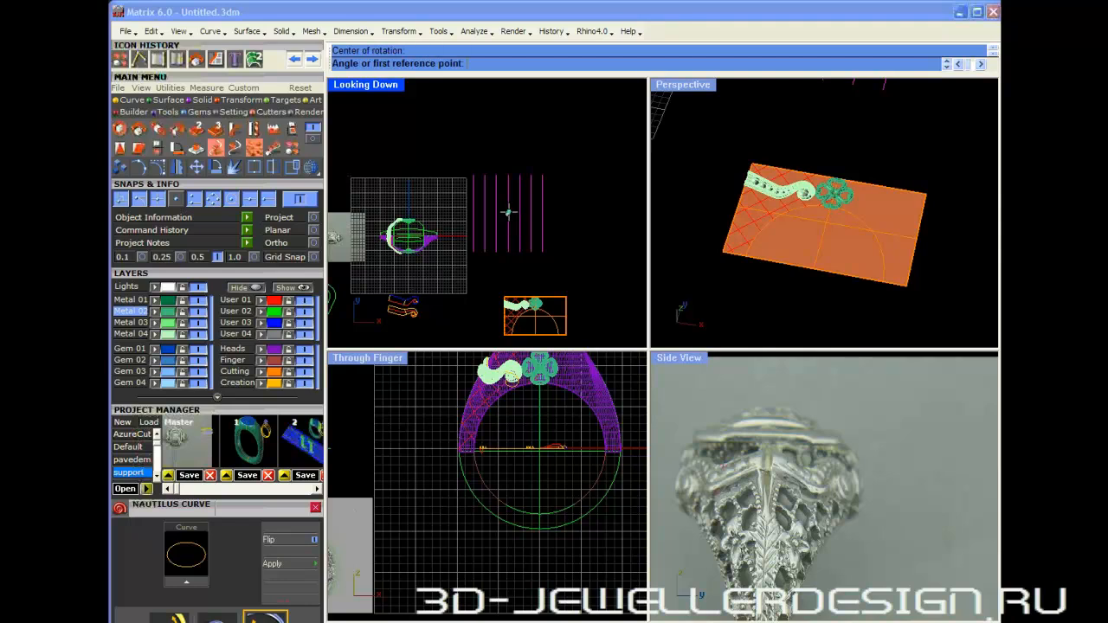
left_click(511, 114)
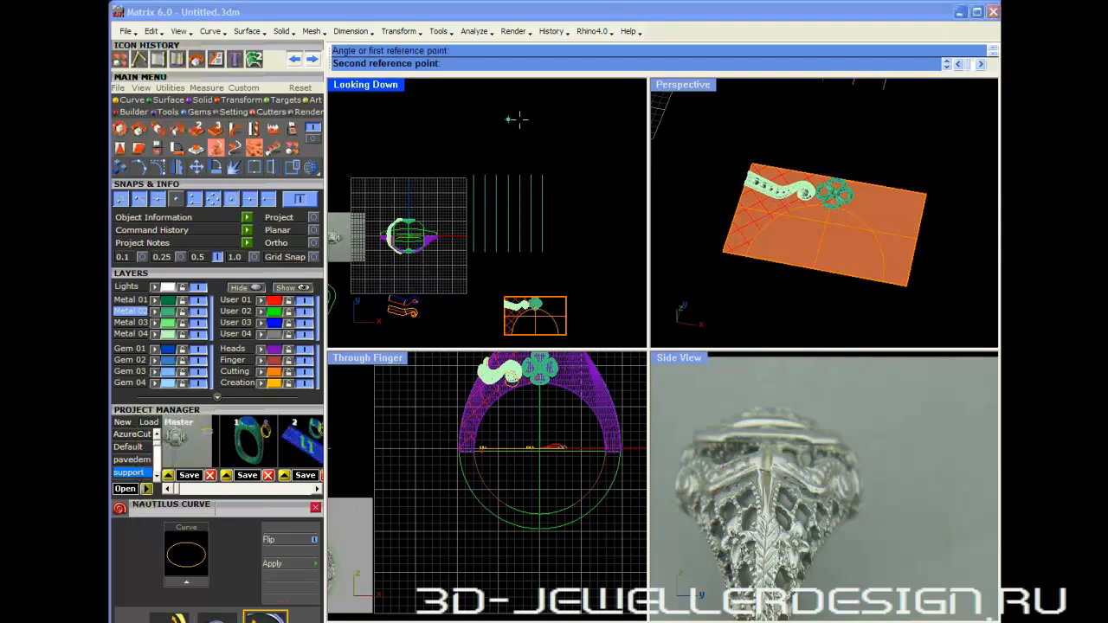
left_click(589, 211)
right_click(590, 212)
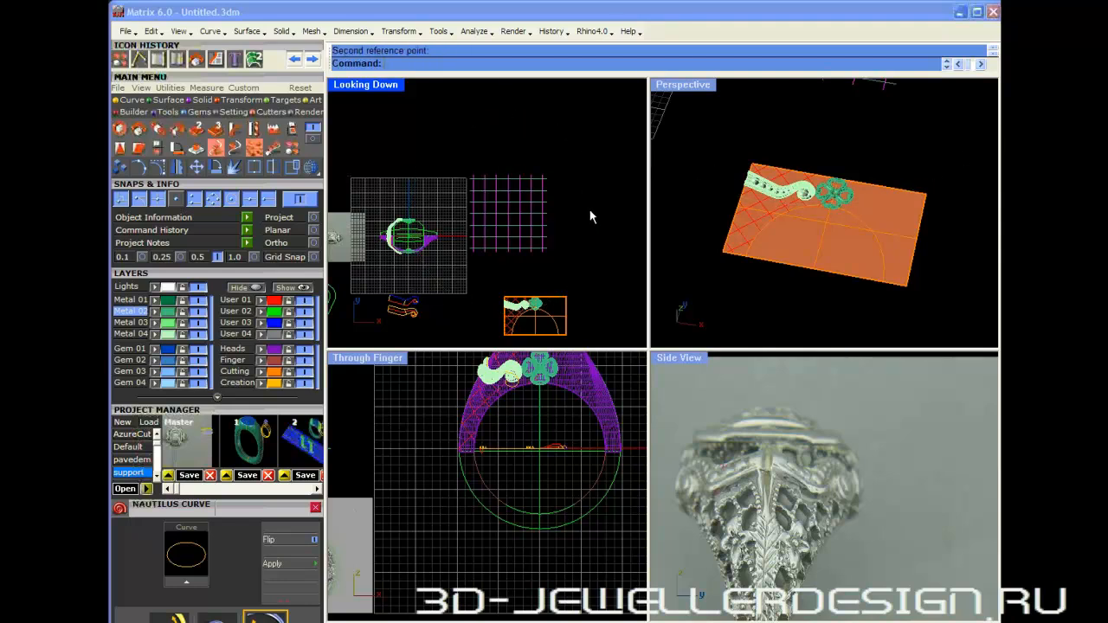
- Rotate the whole square line grid 45 degrees about its center to make a diagonal lattice
left_click(581, 208)
scroll(552, 202, "down", 3)
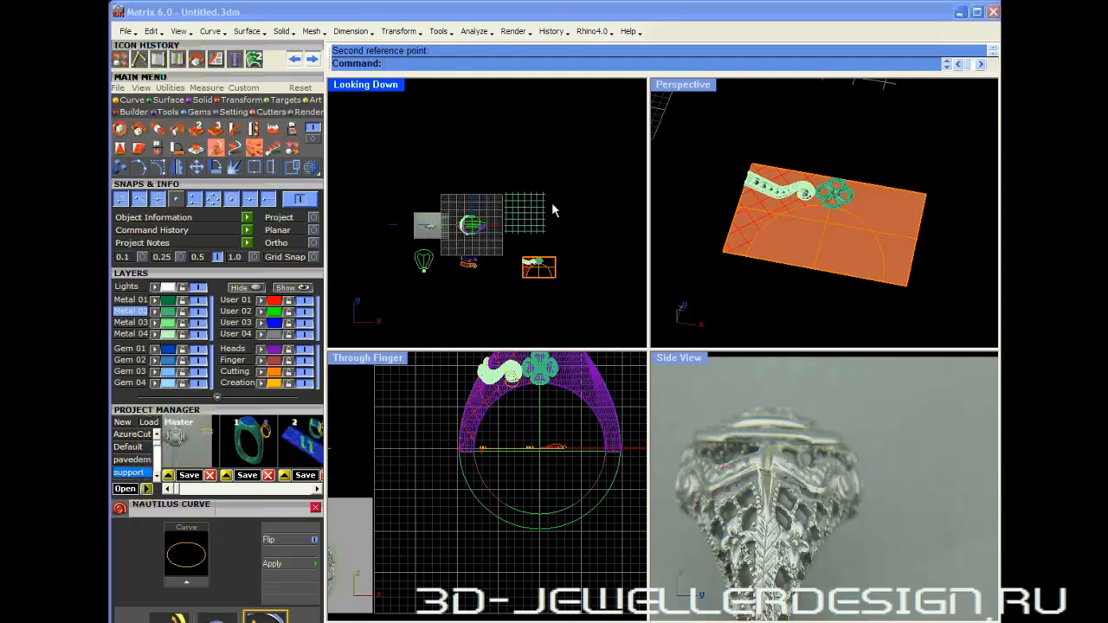
left_click_drag(559, 183, 501, 242)
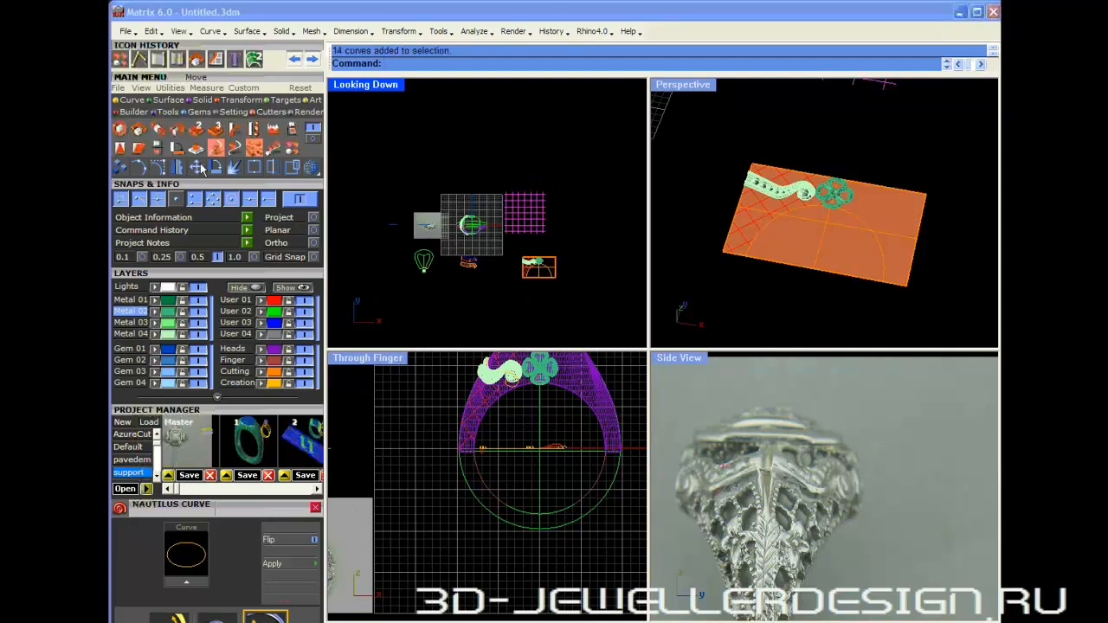
left_click(215, 168)
left_click(531, 210)
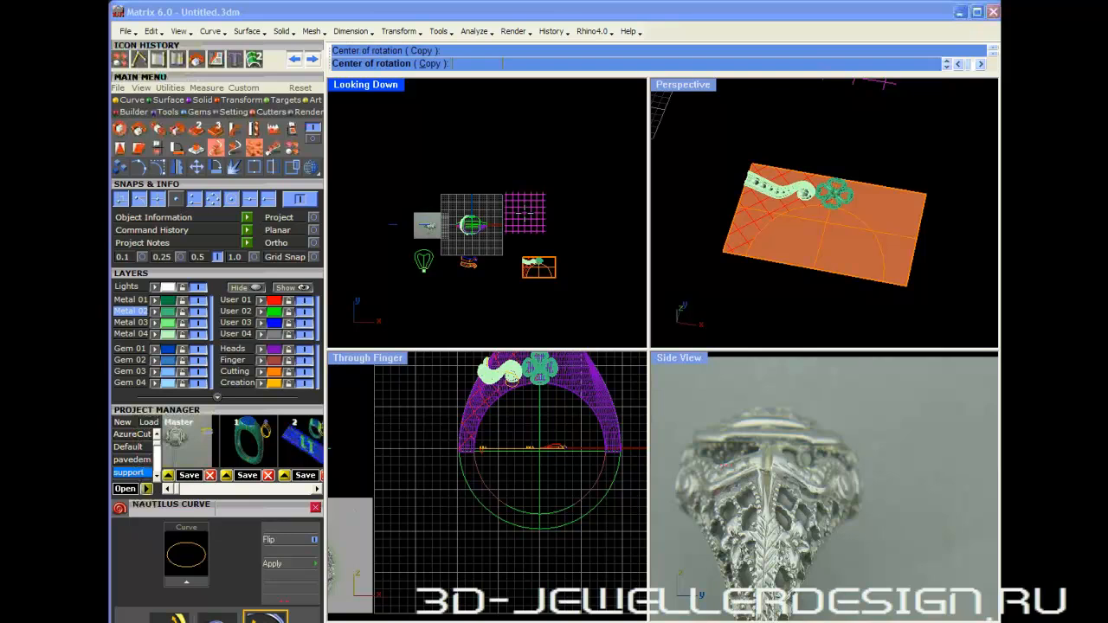
left_click(524, 140)
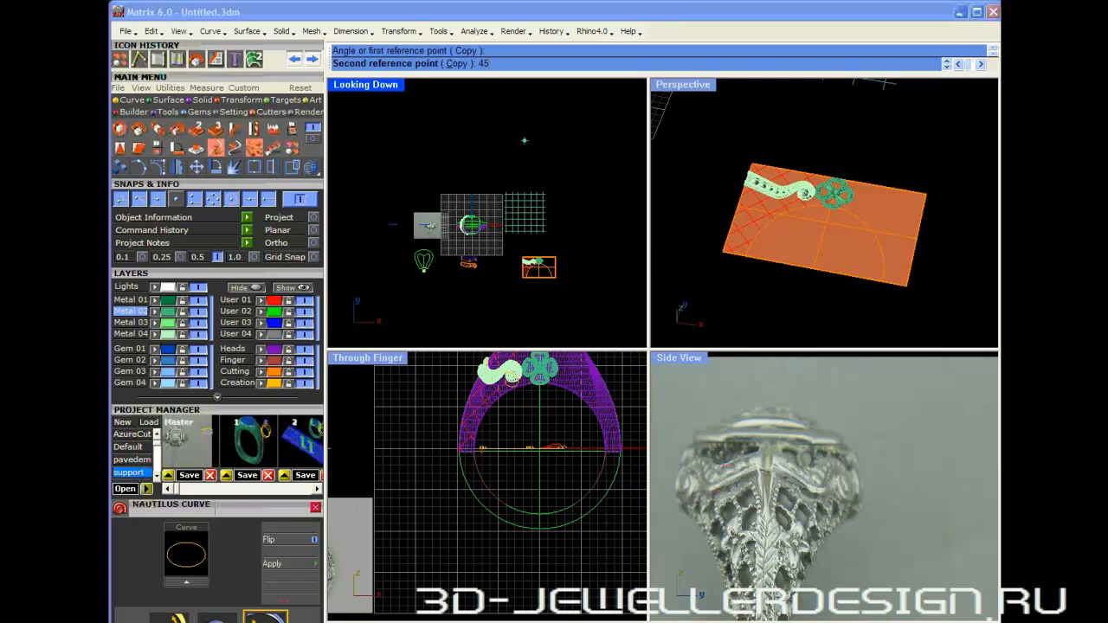
type("45")
key("Return")
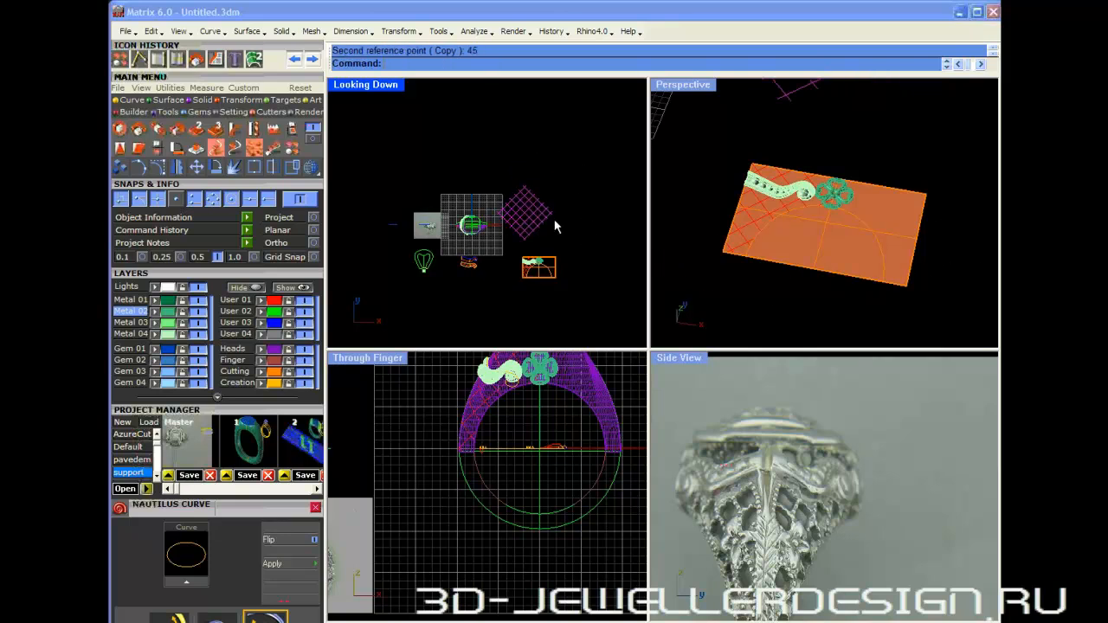
- Move the diagonal lattice over the orange layout rectangle, and finally place it in the empty space below the layout
scroll(546, 240, "up", 2)
right_click_drag(546, 240, 527, 198)
left_click_drag(494, 168, 533, 251)
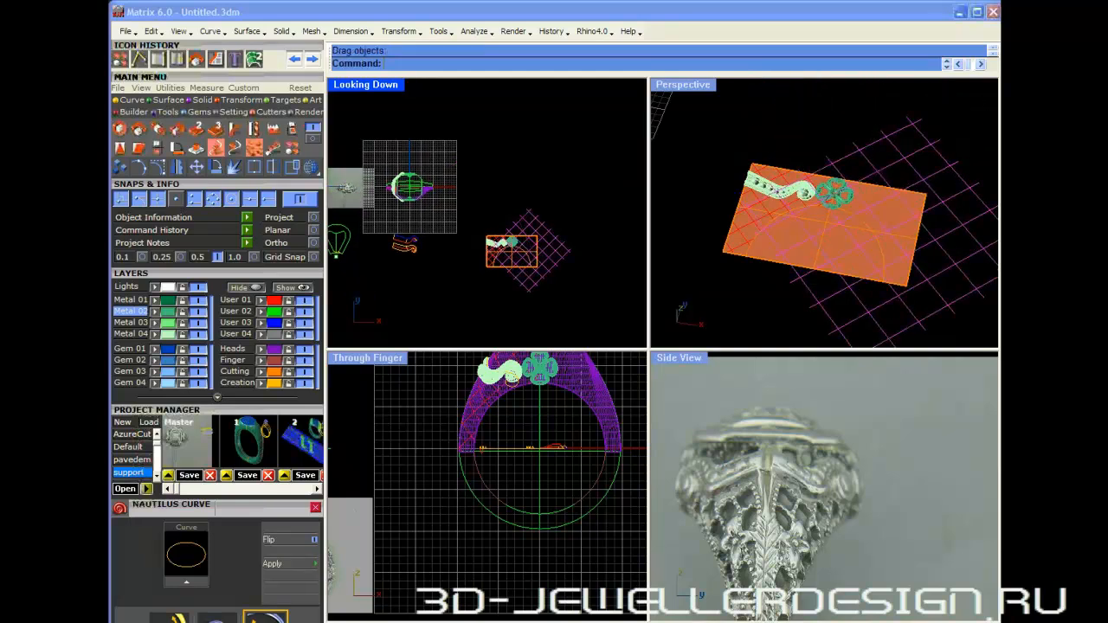
scroll(534, 271, "up", 6)
right_click_drag(531, 262, 516, 207)
scroll(517, 210, "up", 3)
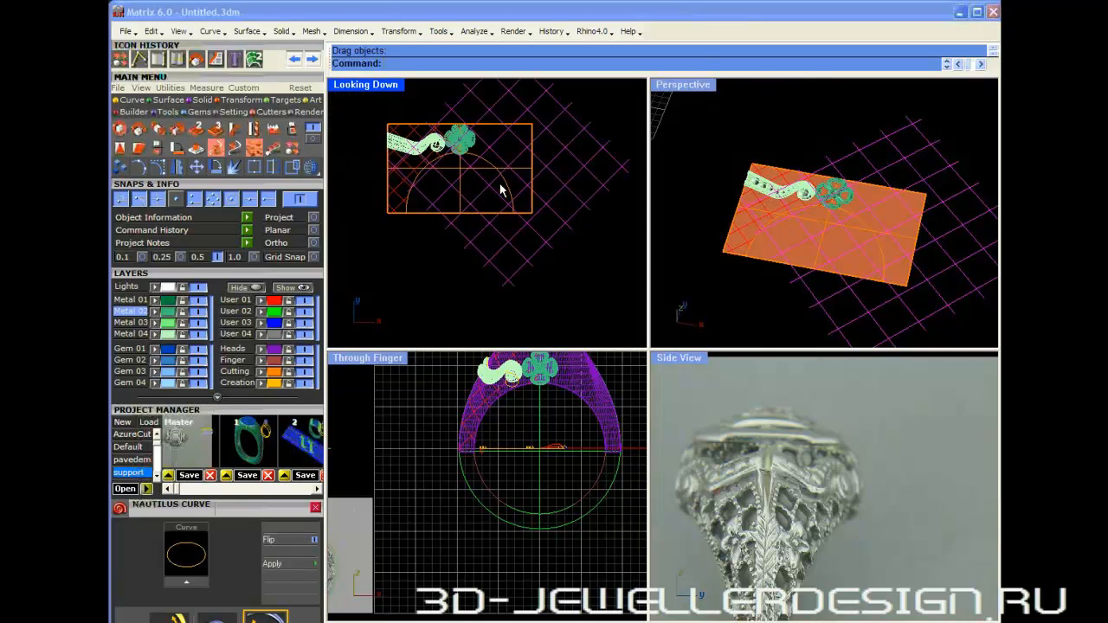
scroll(502, 192, "down", 3)
scroll(530, 195, "down", 2)
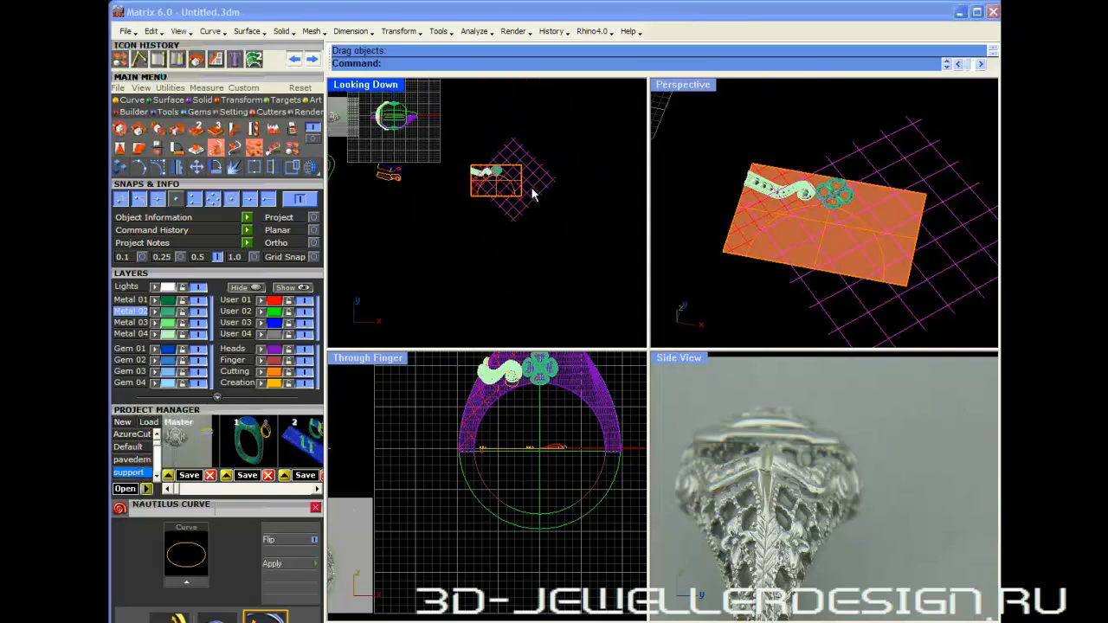
left_click_drag(530, 194, 552, 294)
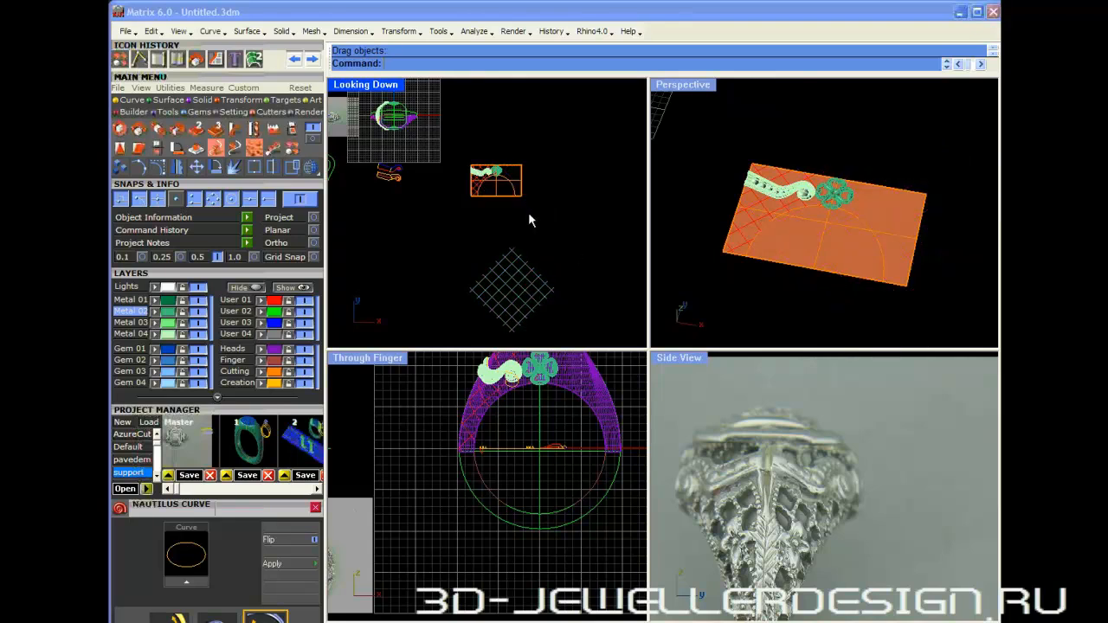
- Copy the layout's outline curve with the arched cut-out down onto the diagonal lattice
left_click(521, 191)
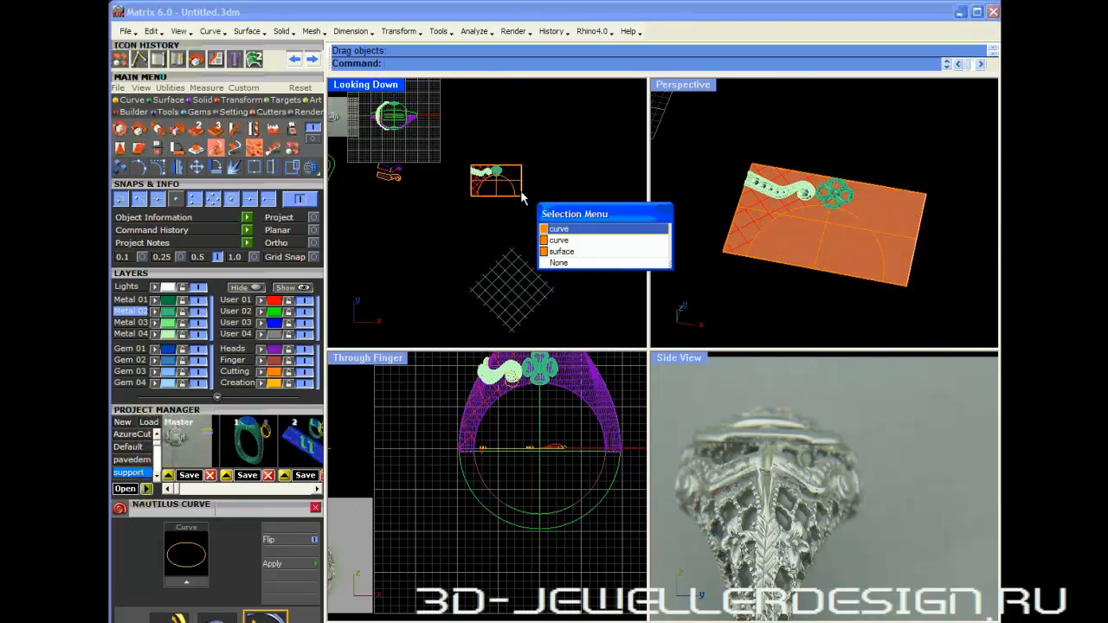
left_click(508, 197)
left_click(514, 189)
scroll(514, 189, "up", 2)
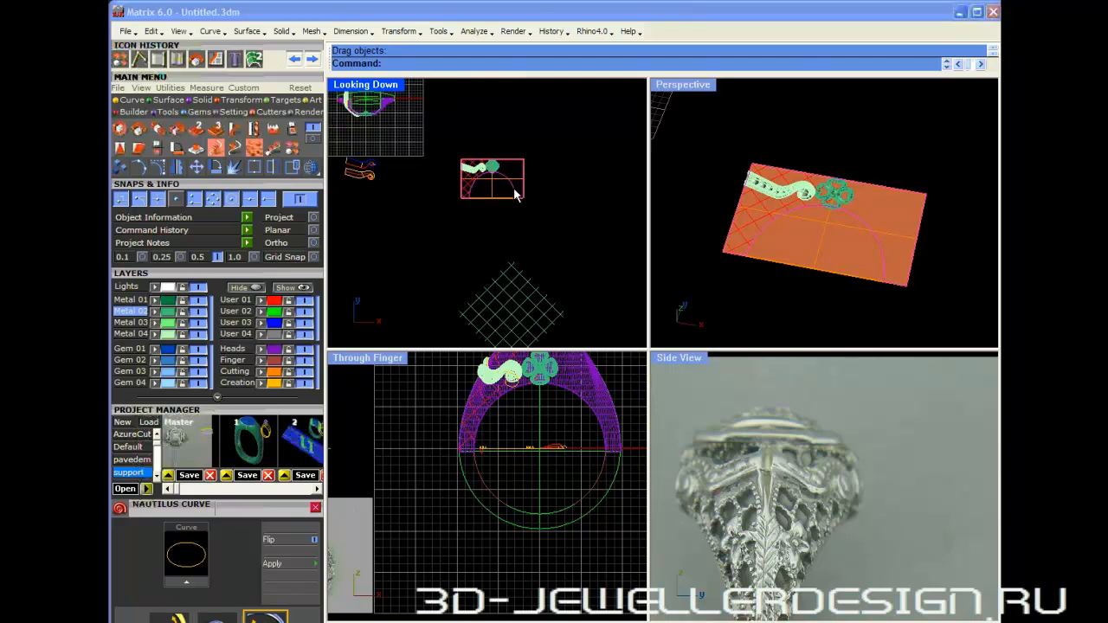
right_click_drag(515, 190, 465, 129)
left_click_drag(466, 129, 487, 290)
right_click_drag(473, 233, 483, 217)
scroll(465, 266, "up", 2)
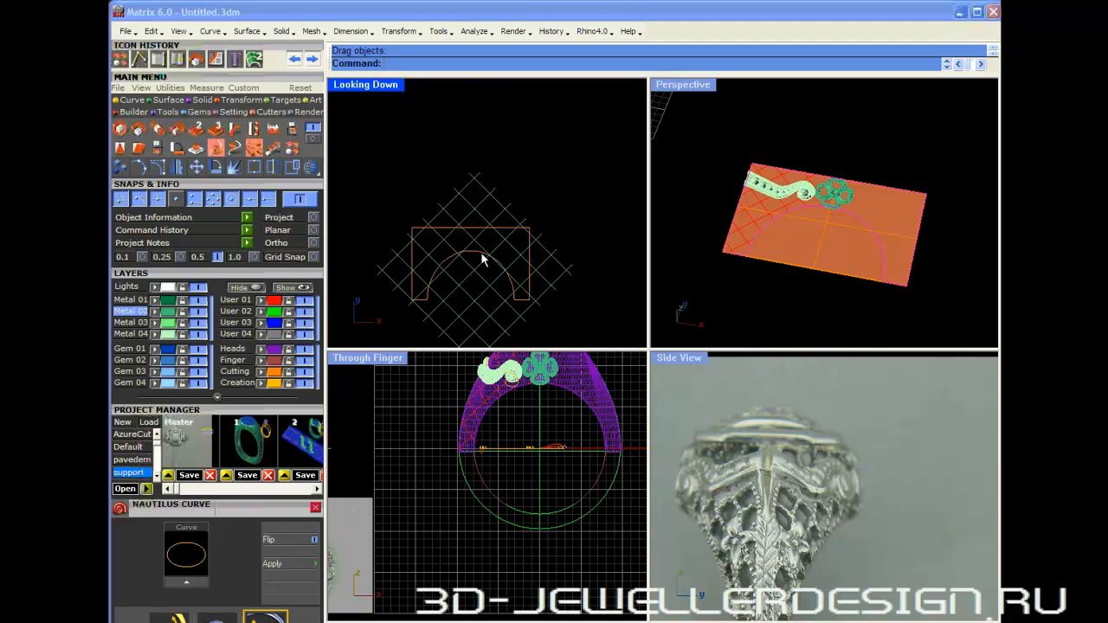
- Adjust the position of the arched outline over the lattice so the crosshatch fits it
mouse_move(476, 251)
left_mouse_down()
mouse_move(452, 264)
mouse_move(480, 256)
left_mouse_up()
scroll(530, 203, "down", 3)
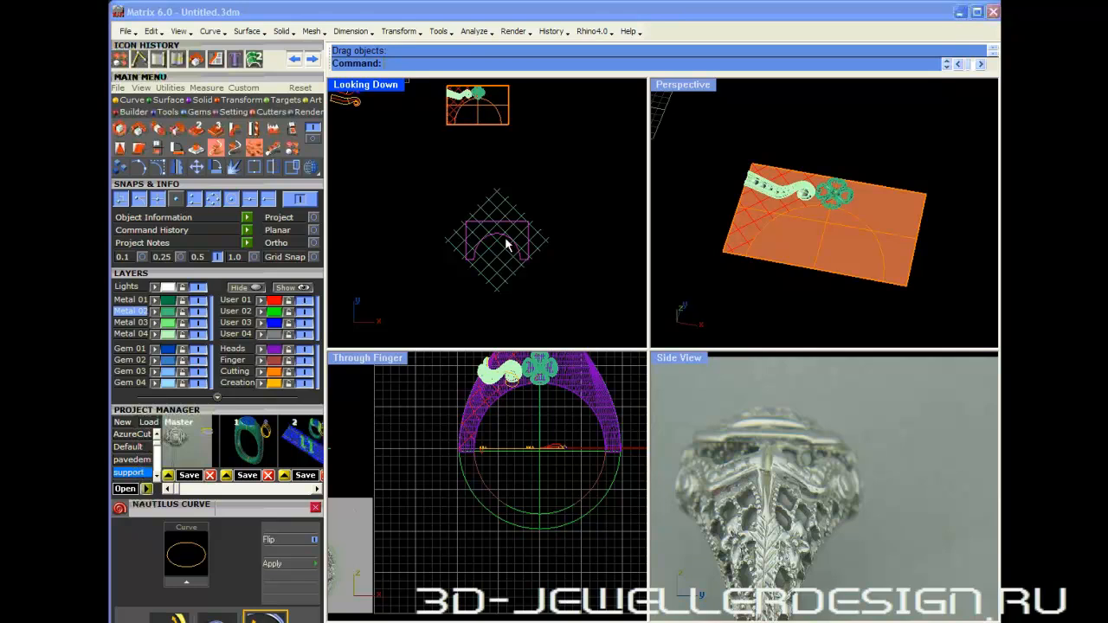
scroll(507, 245, "up", 3)
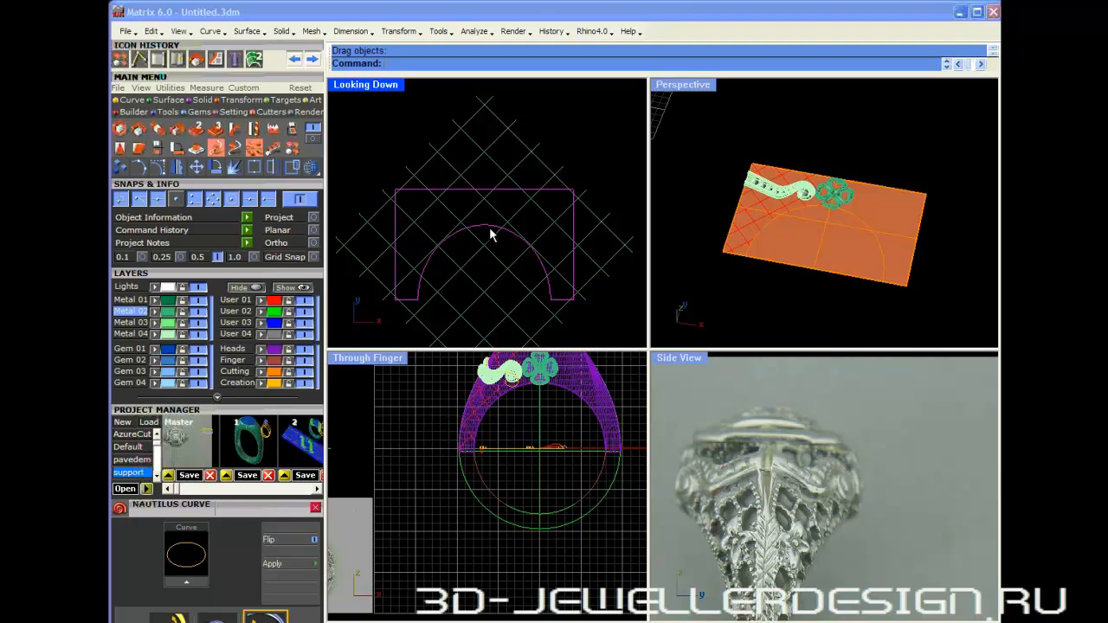
left_click_drag(489, 227, 503, 225)
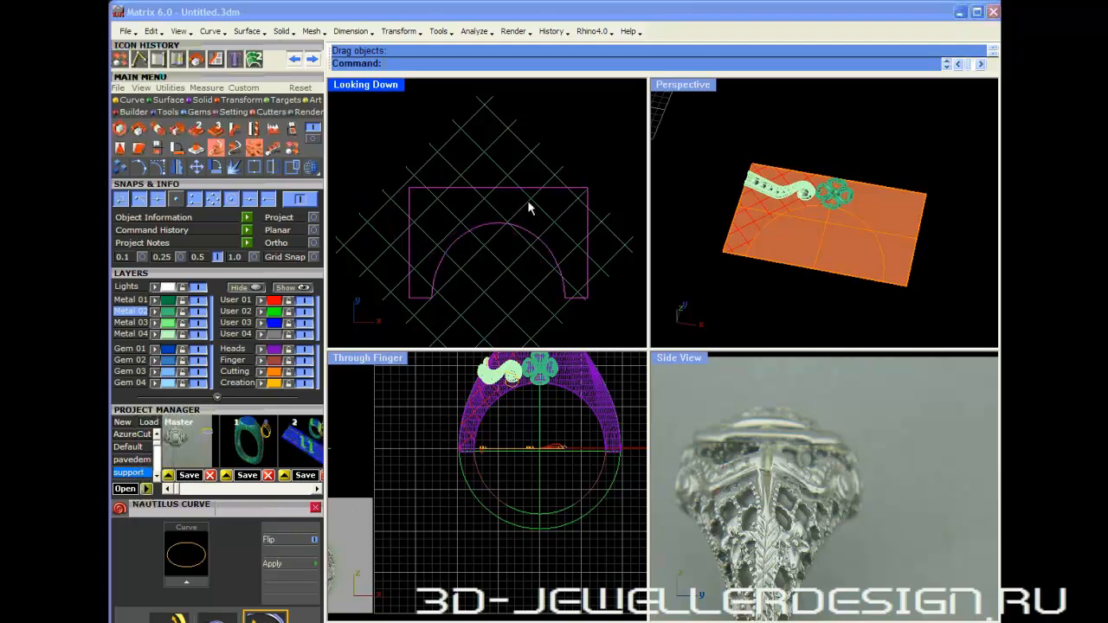
scroll(520, 221, "down", 3)
- Trim the lattice lines against the arched outline along its upper edge, left leg and the left half of the arch
left_click_drag(564, 188, 421, 279)
left_click(286, 166)
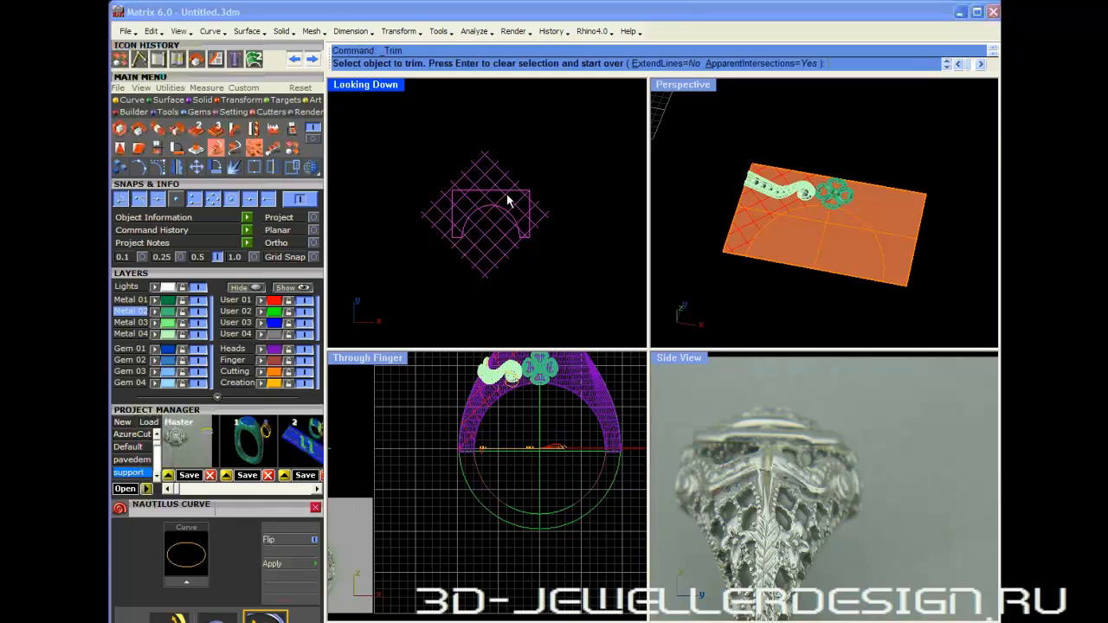
scroll(507, 200, "up", 3)
left_click(439, 174)
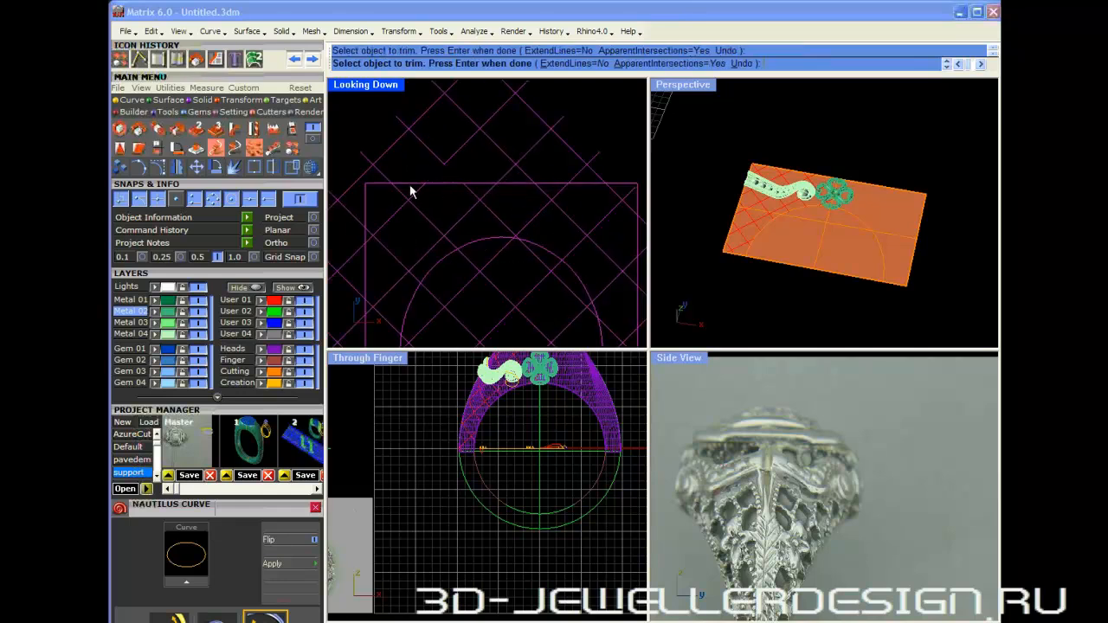
left_click(356, 258)
left_click(358, 297)
right_click_drag(403, 268, 409, 170)
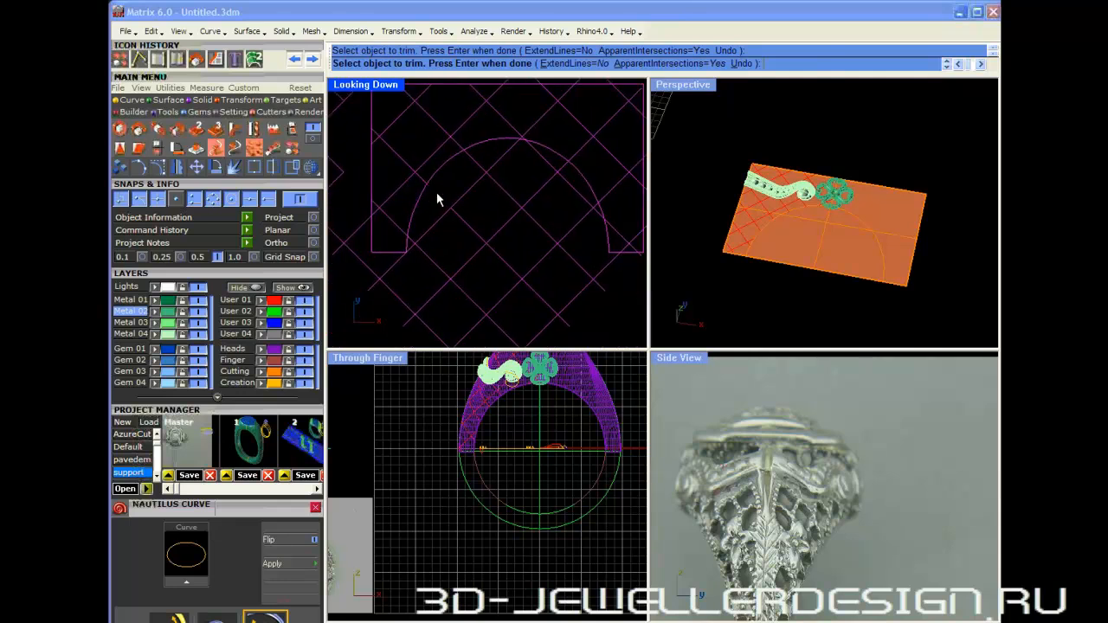
left_click(412, 244)
left_click(361, 228)
right_click_drag(528, 156, 526, 199)
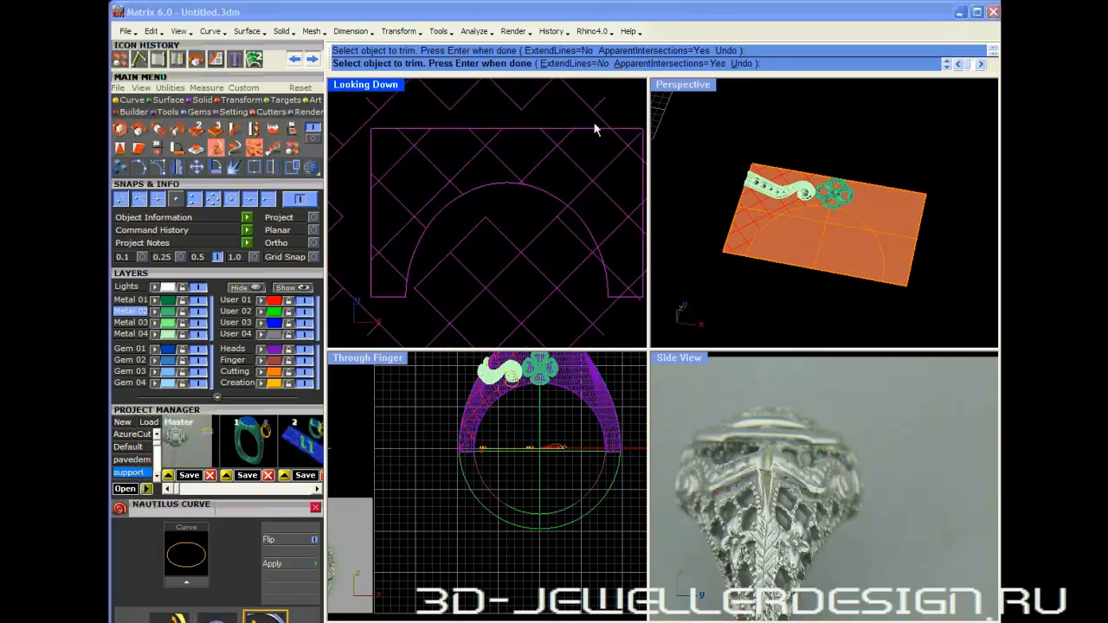
- Trim the remaining lattice lines along the right half of the arch and the right leg, and finish trimming
scroll(571, 125, "down", 3)
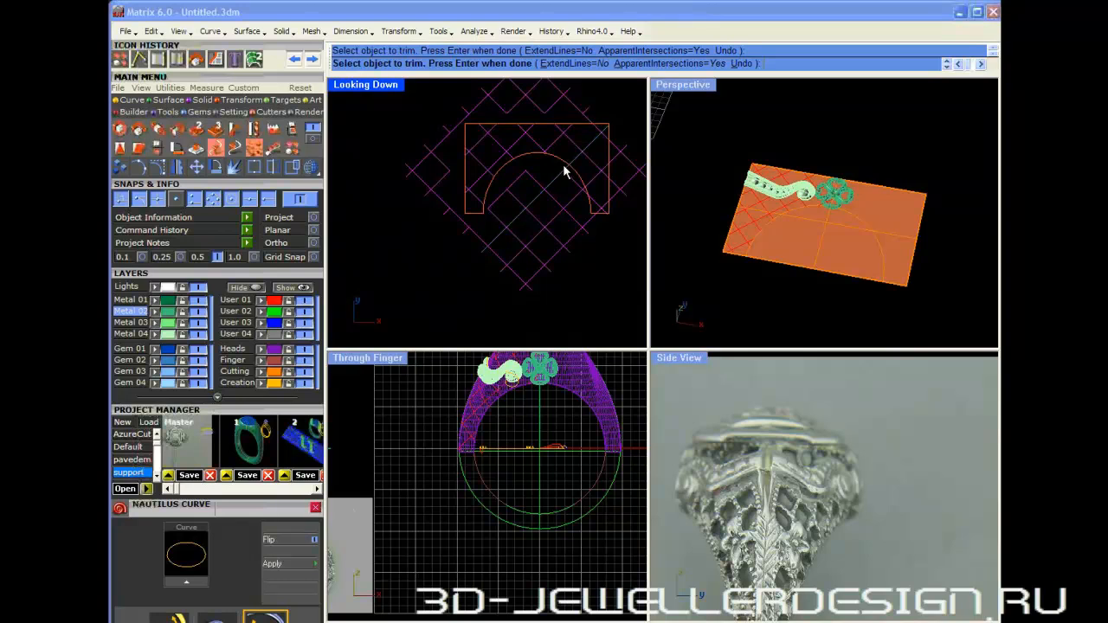
left_click(564, 167)
left_click(598, 224)
scroll(563, 171, "up", 3)
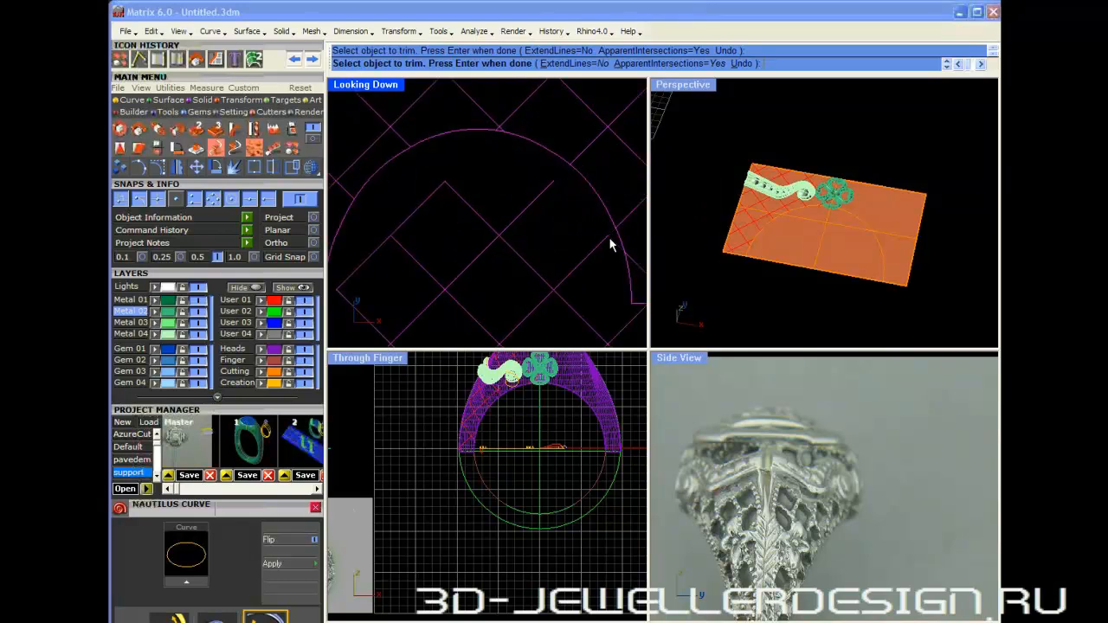
scroll(580, 244, "down", 1)
scroll(579, 238, "down", 1)
left_click(598, 268)
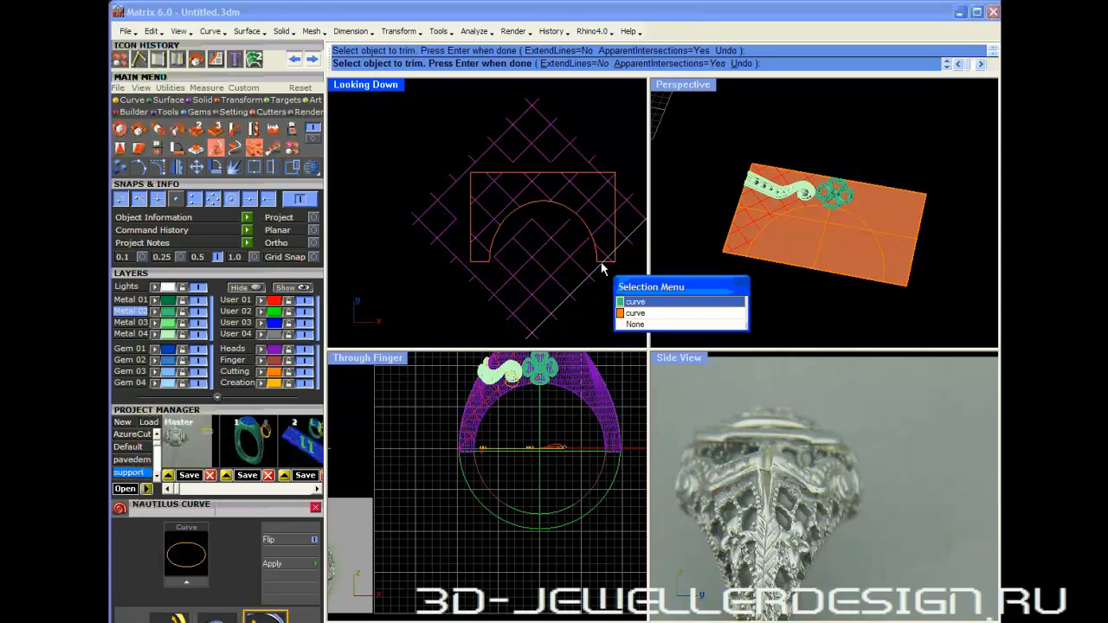
left_click(638, 314)
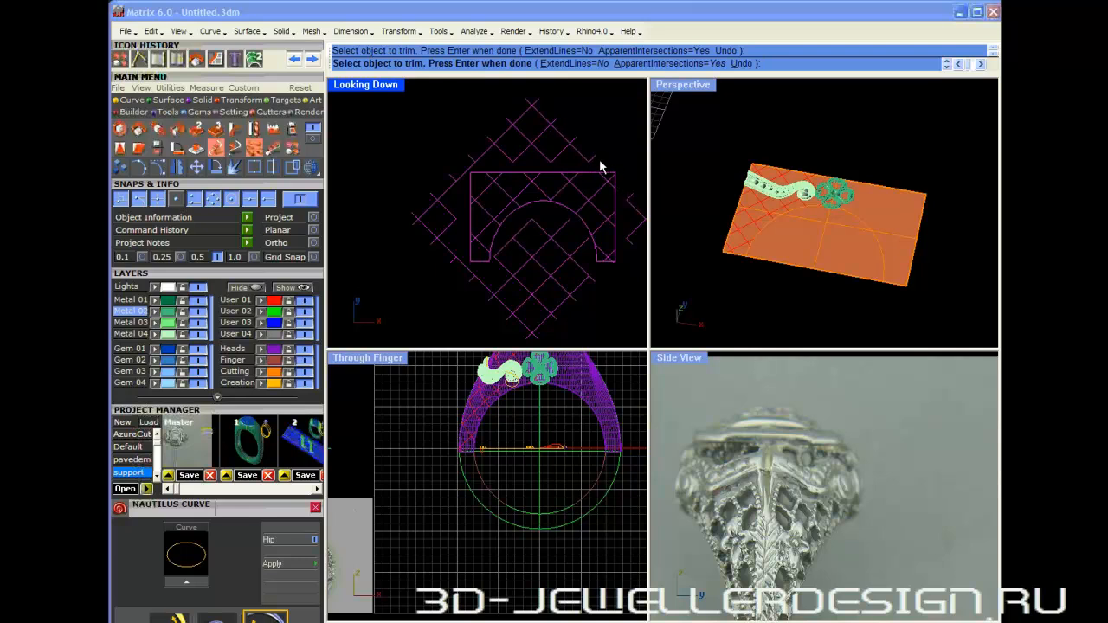
key("Return")
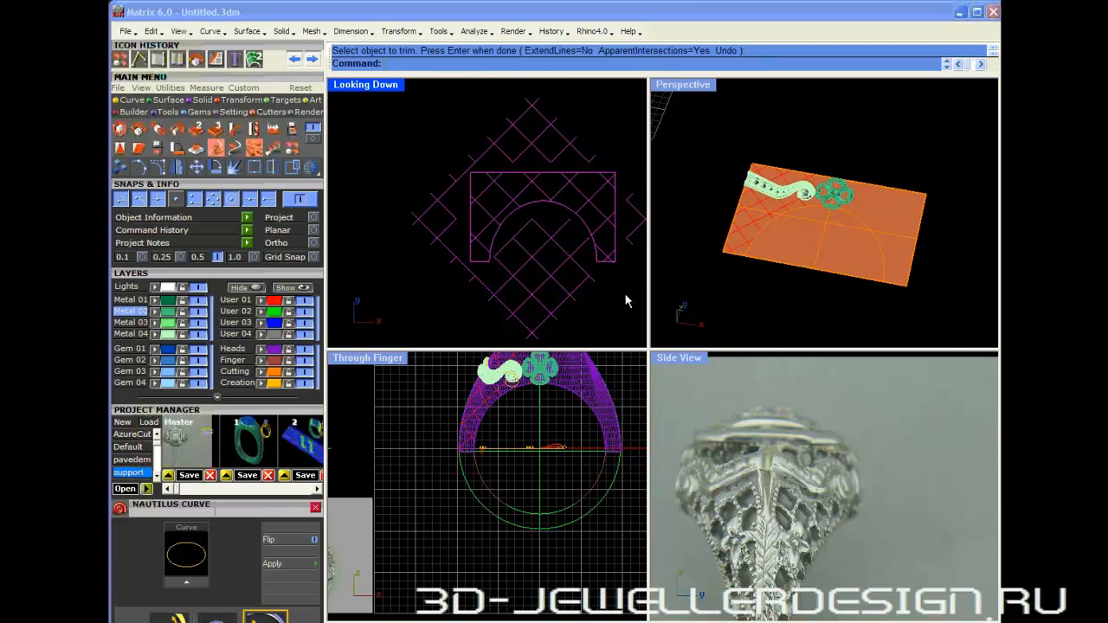
- Delete the leftover lattice pieces under the arch and around the outside of the outline
left_click(623, 296)
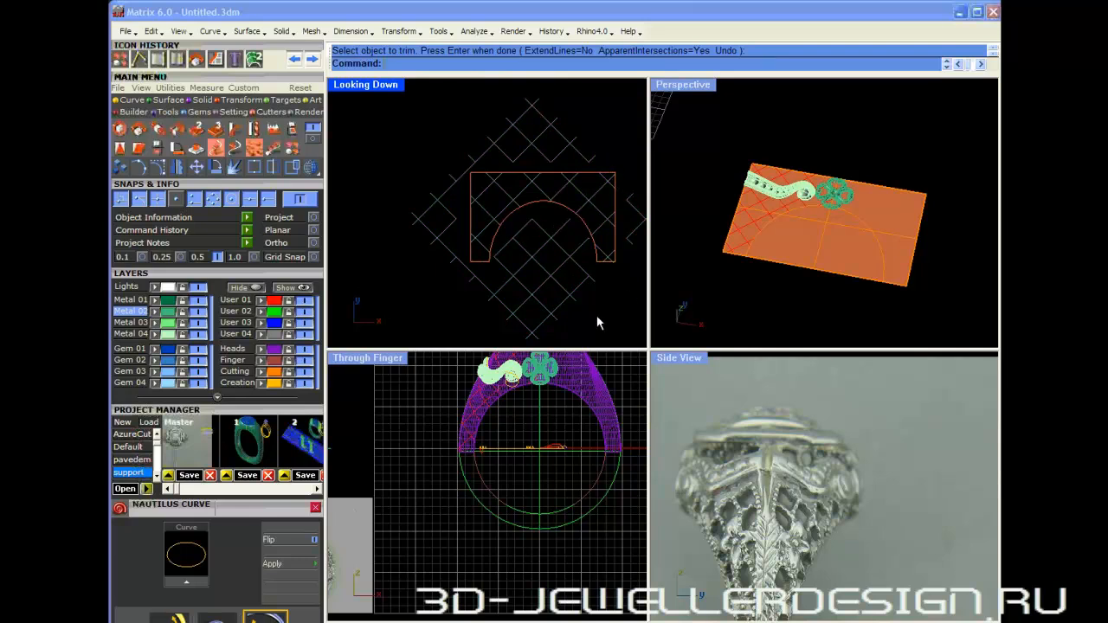
left_click(511, 226)
key("Delete")
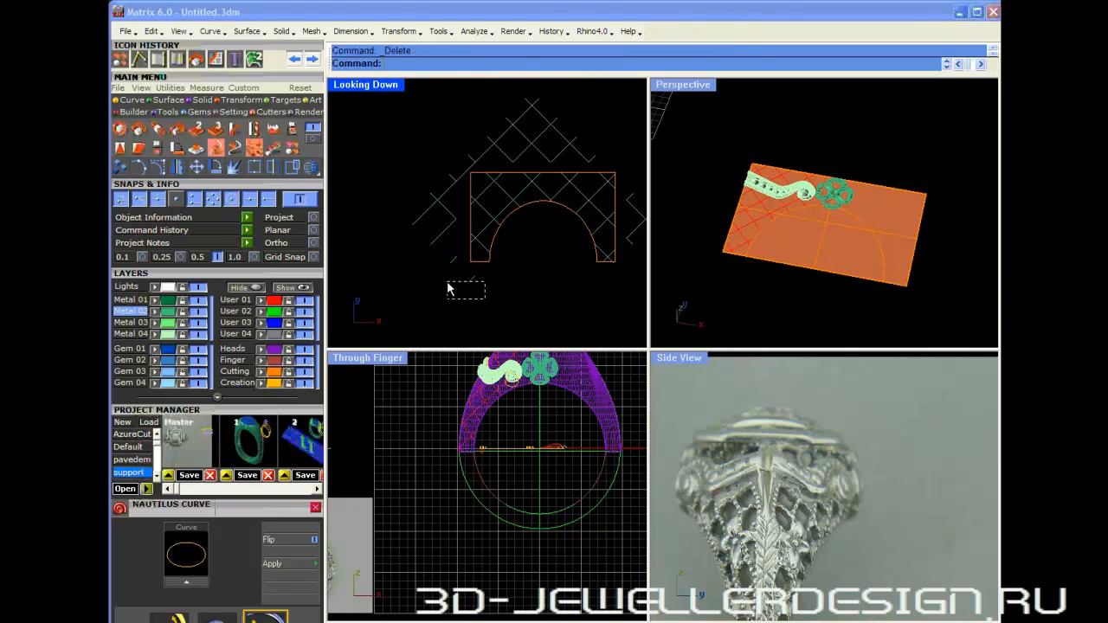
left_click_drag(448, 283, 442, 277)
left_click_drag(423, 184, 423, 179)
key("Delete")
left_click_drag(601, 106, 457, 161)
key("Delete")
right_click_drag(562, 173, 467, 154)
left_click_drag(525, 250, 529, 250)
key("Delete")
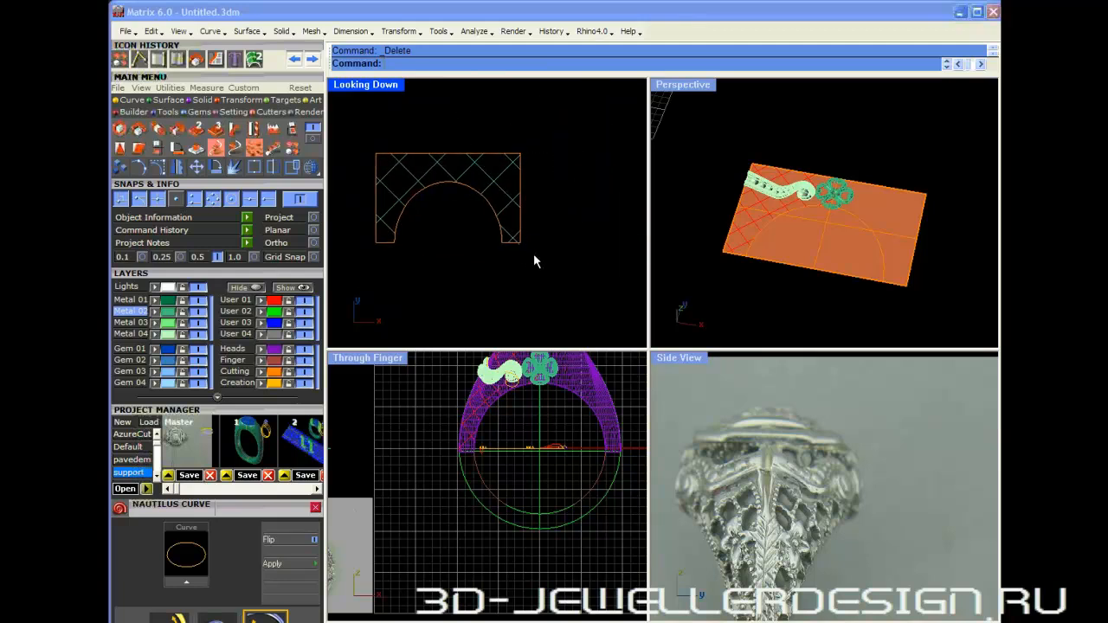
- Hide the layers Metal 04, Metal 03 and Metal 02, and make Metal 01 the current layer
scroll(518, 249, "up", 3)
scroll(499, 225, "down", 6)
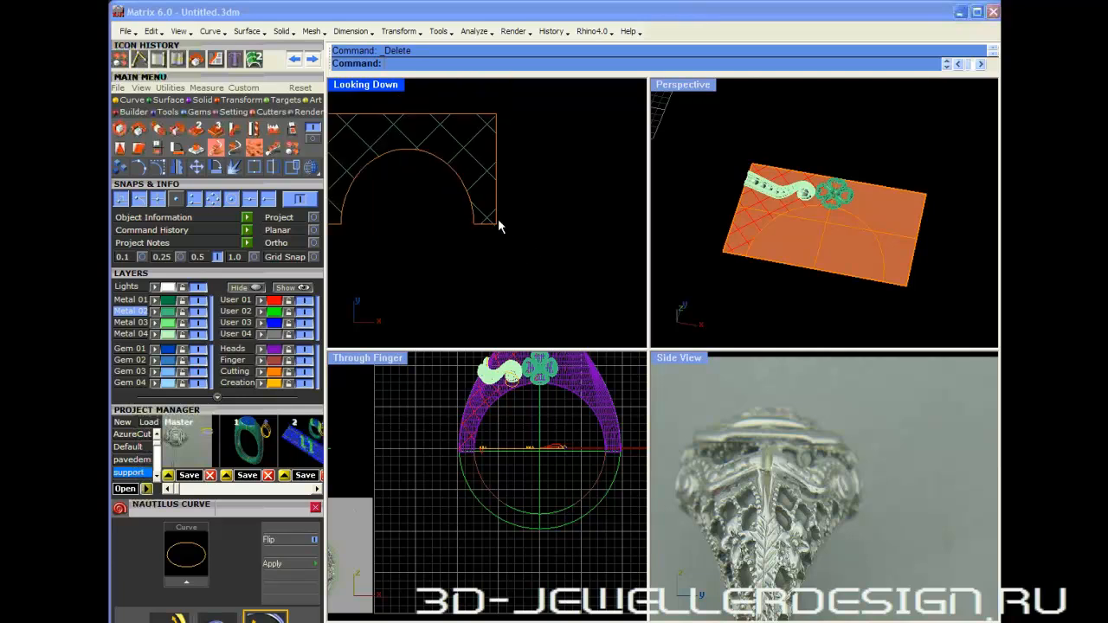
right_click_drag(451, 178, 536, 236)
scroll(491, 195, "down", 5)
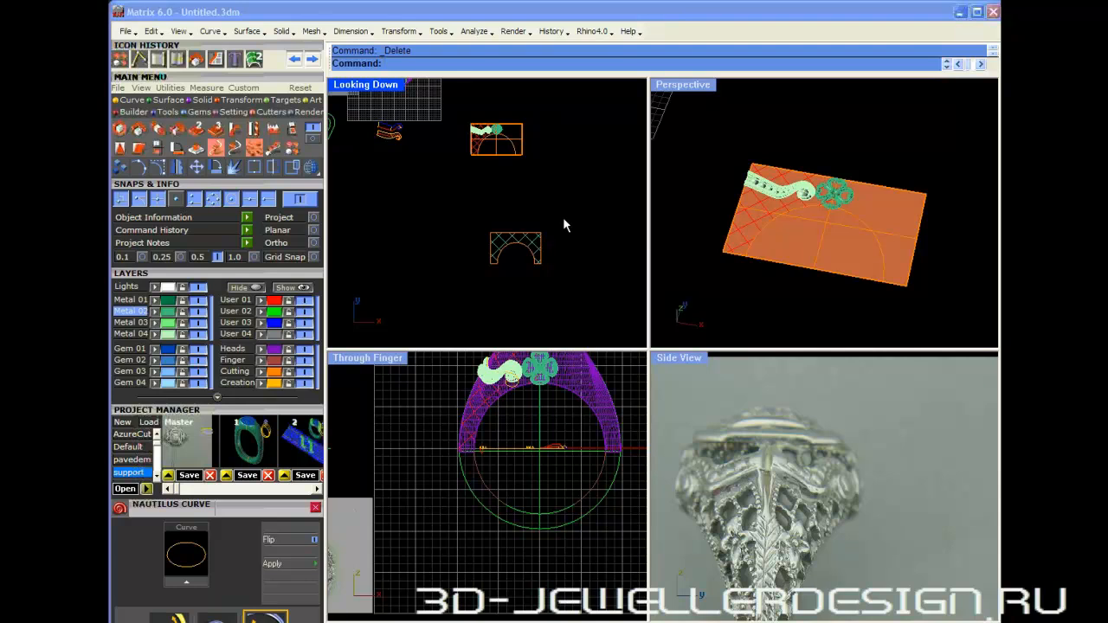
scroll(482, 152, "up", 3)
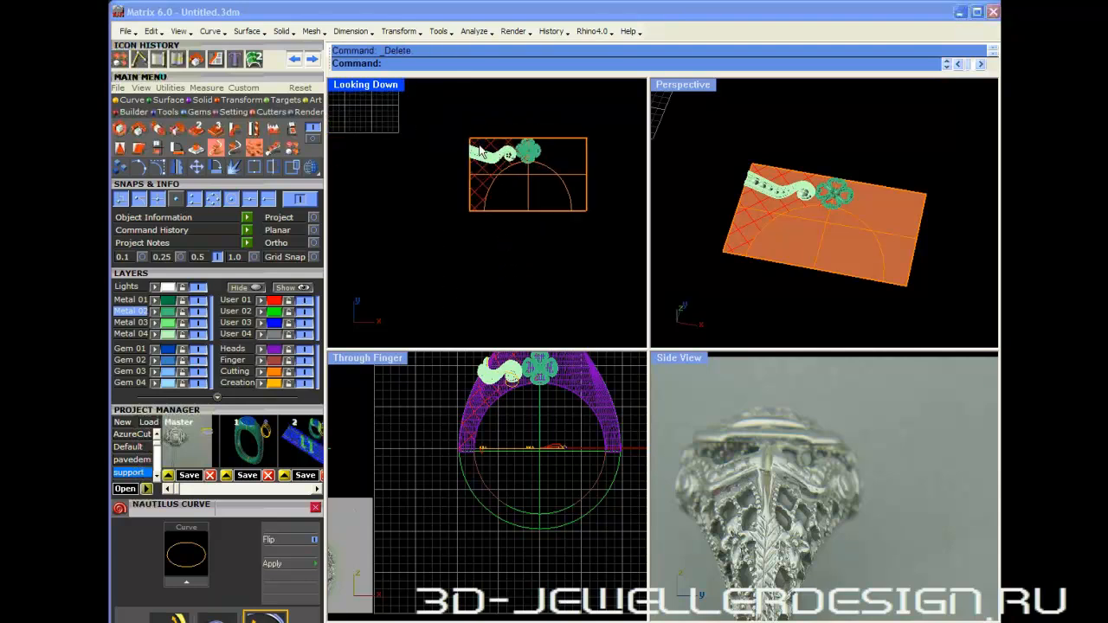
scroll(482, 153, "up", 3)
left_click(197, 335)
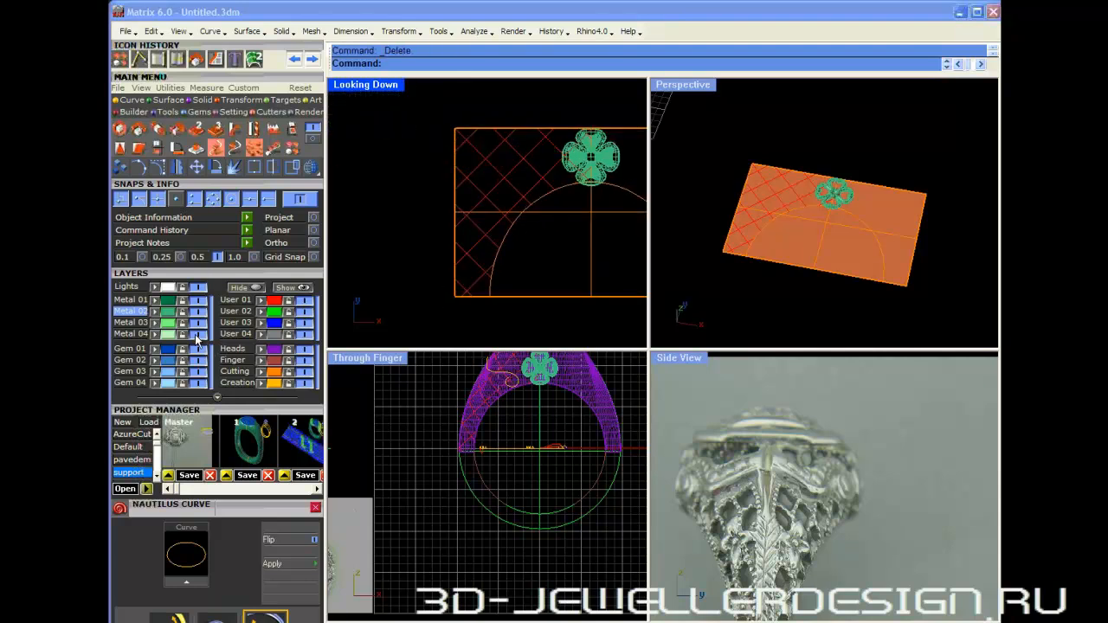
left_click(198, 323)
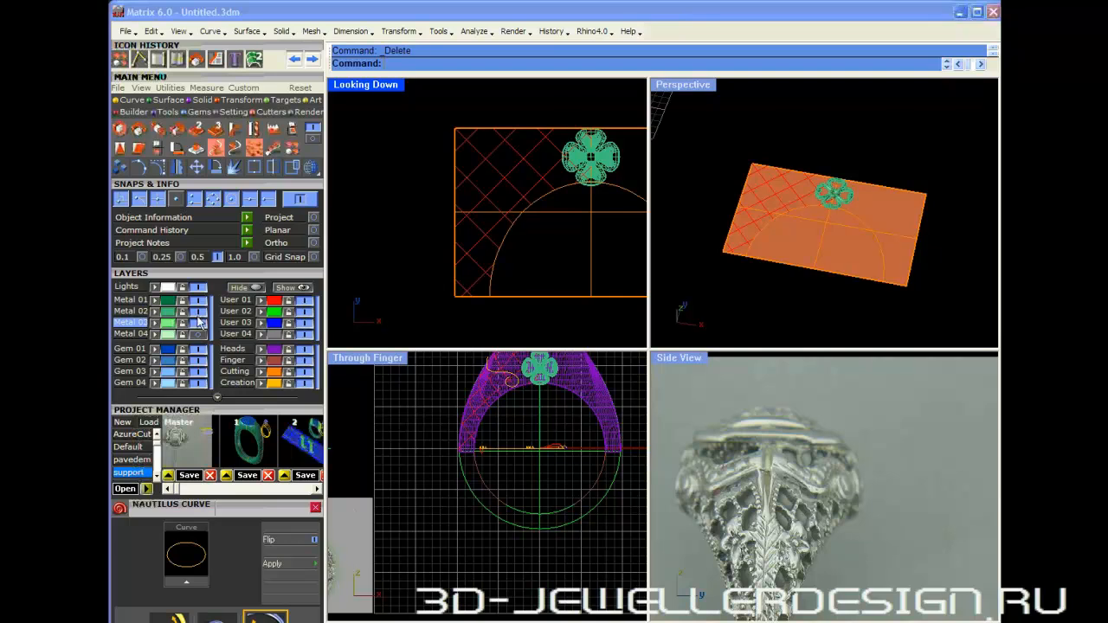
left_click(198, 312)
left_click(168, 300)
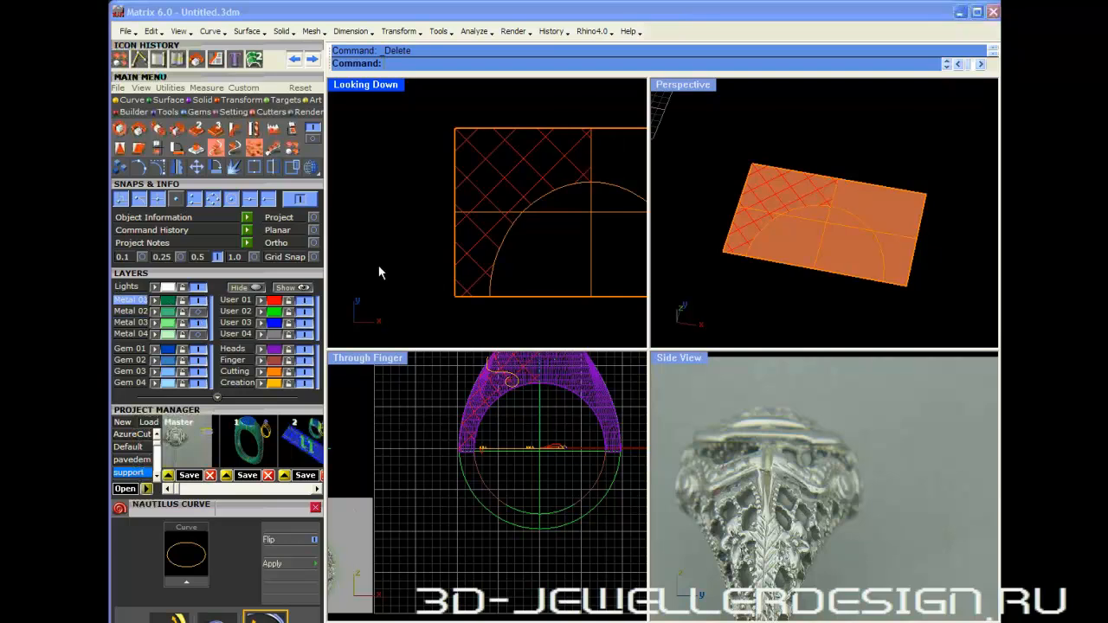
- Offset one rising diagonal lattice line to both sides with the through-point option, at a distance of about 0.44
right_click_drag(549, 211, 517, 200)
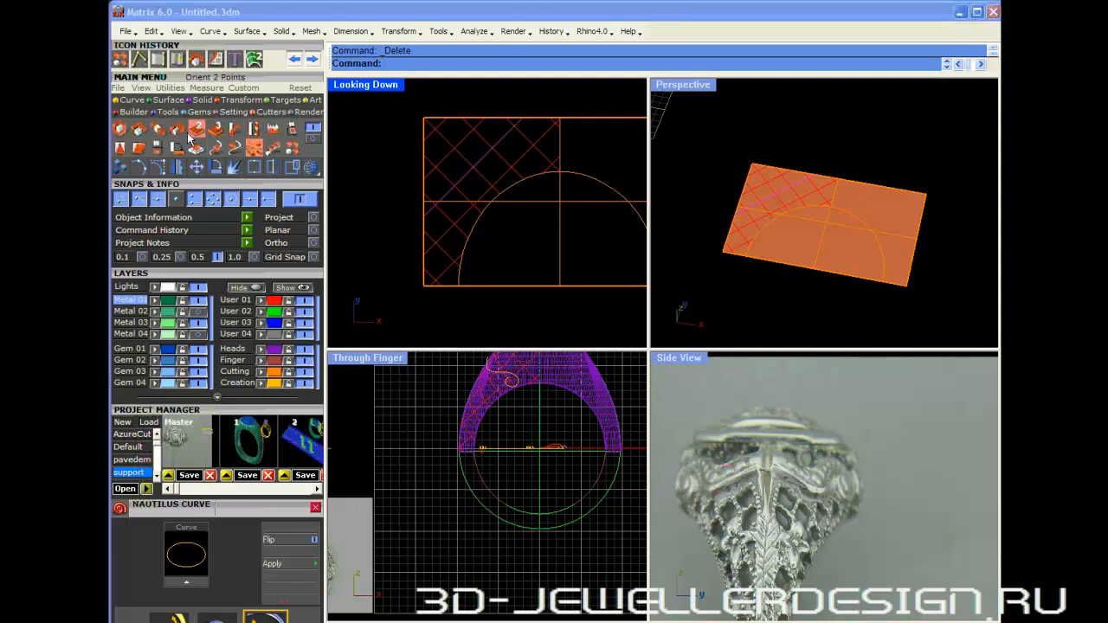
left_click(130, 101)
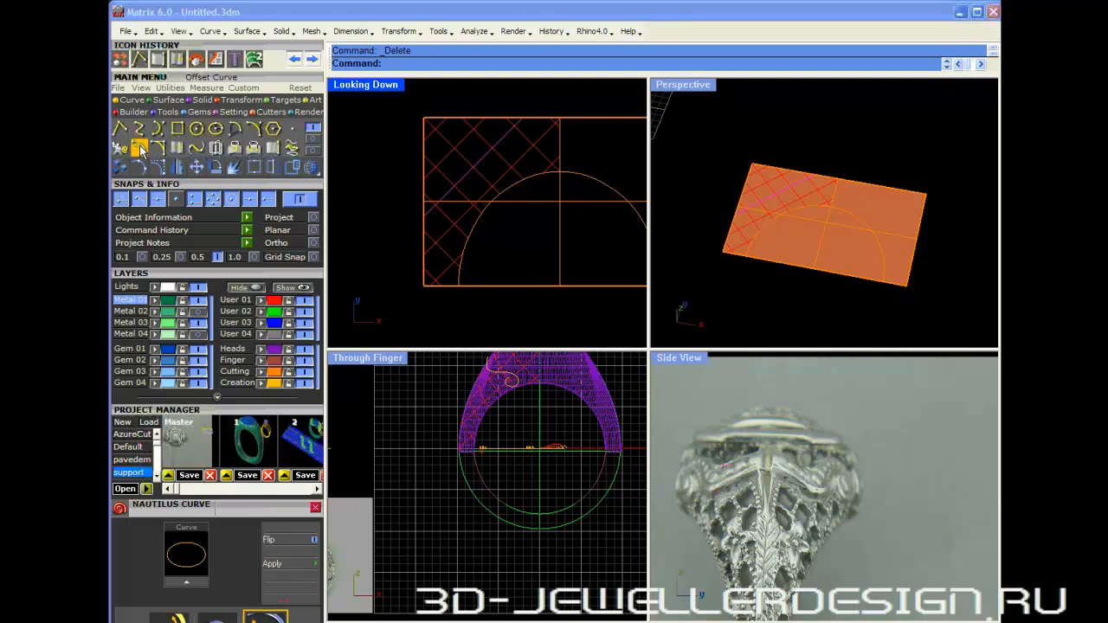
left_click(141, 149)
scroll(450, 176, "up", 3)
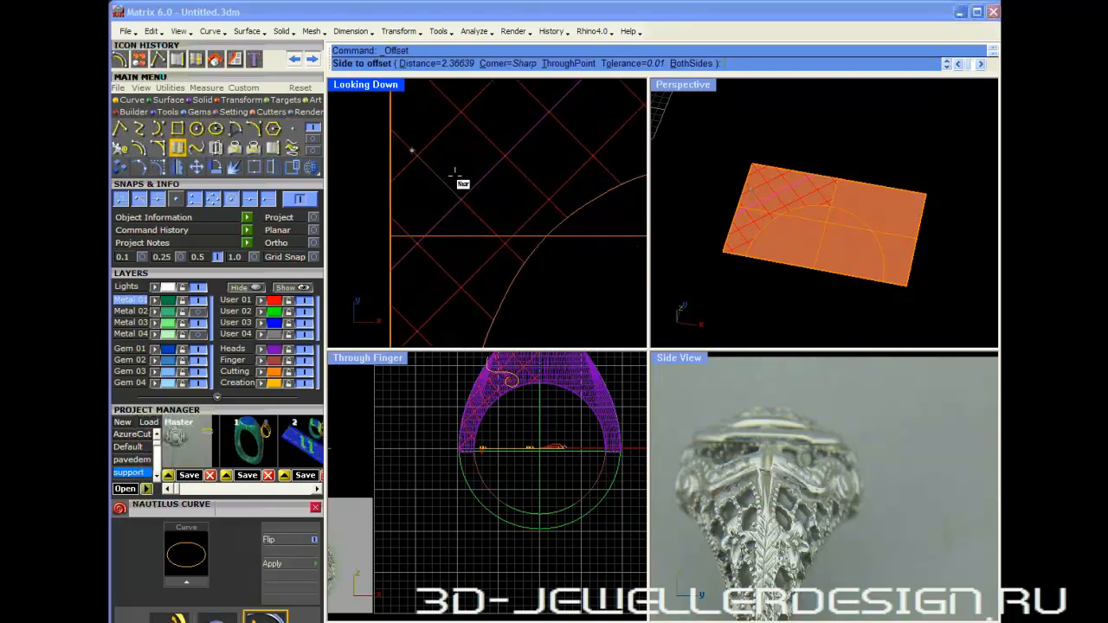
scroll(455, 177, "up", 2)
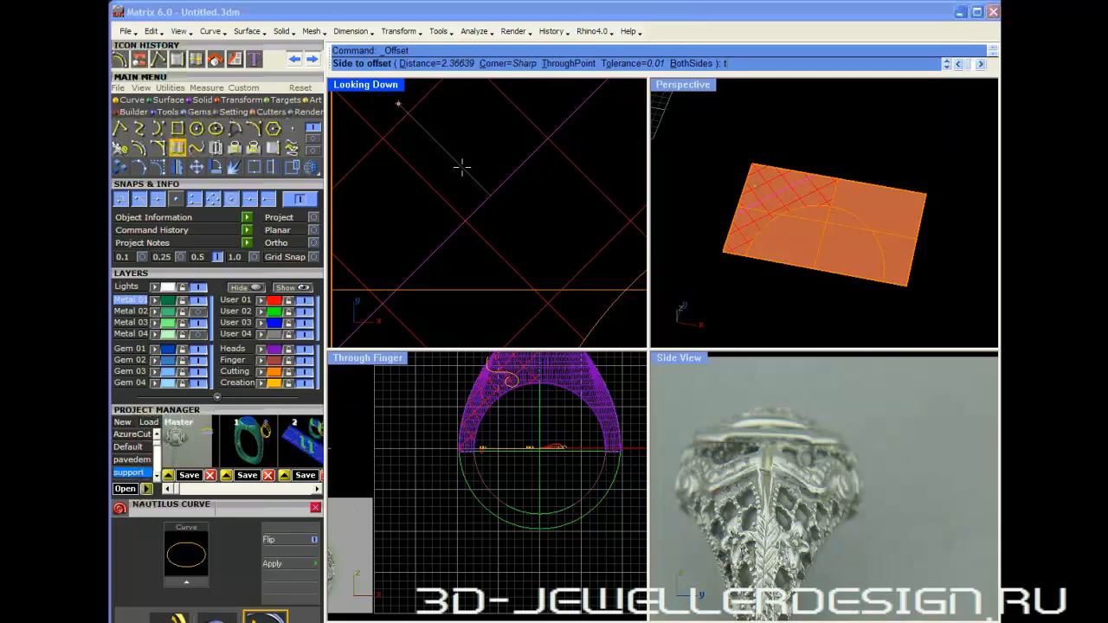
type("t")
key("Return")
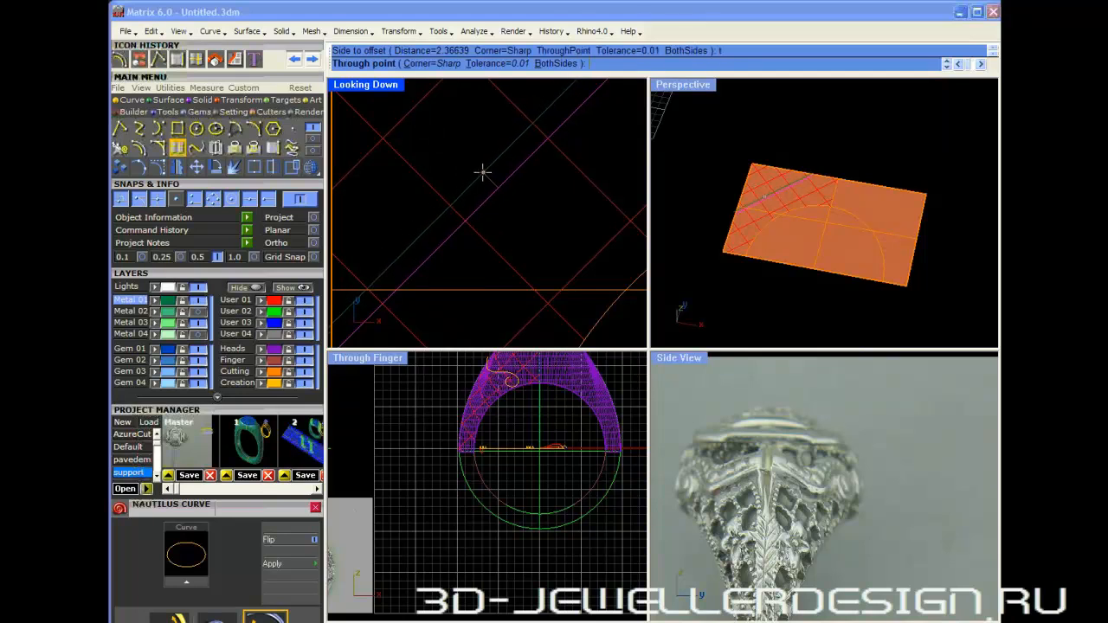
left_click(481, 171)
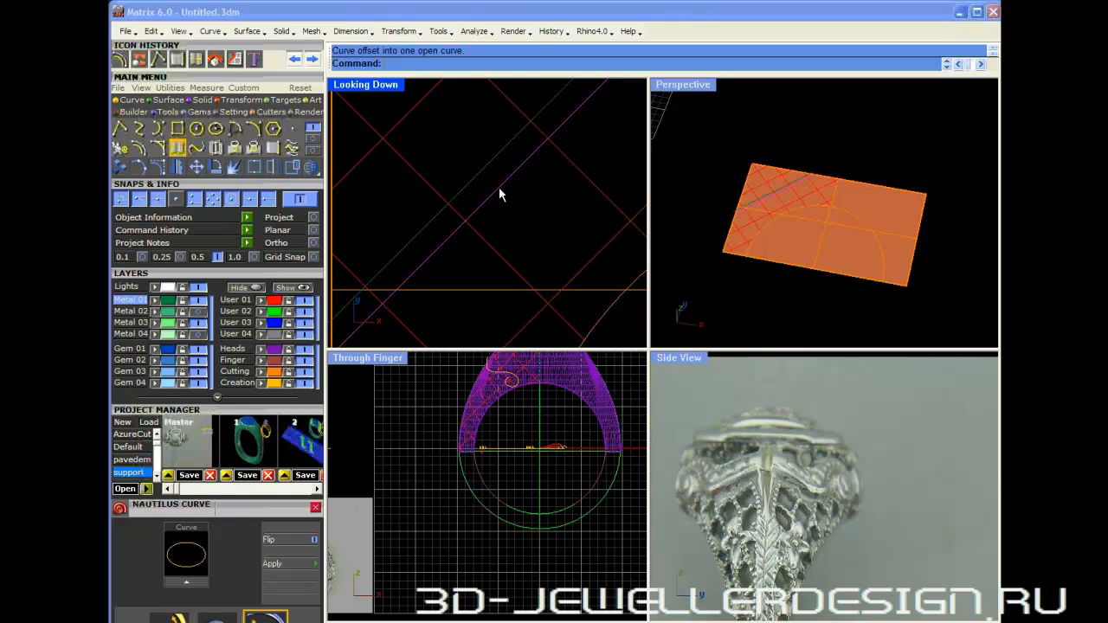
left_click(157, 147)
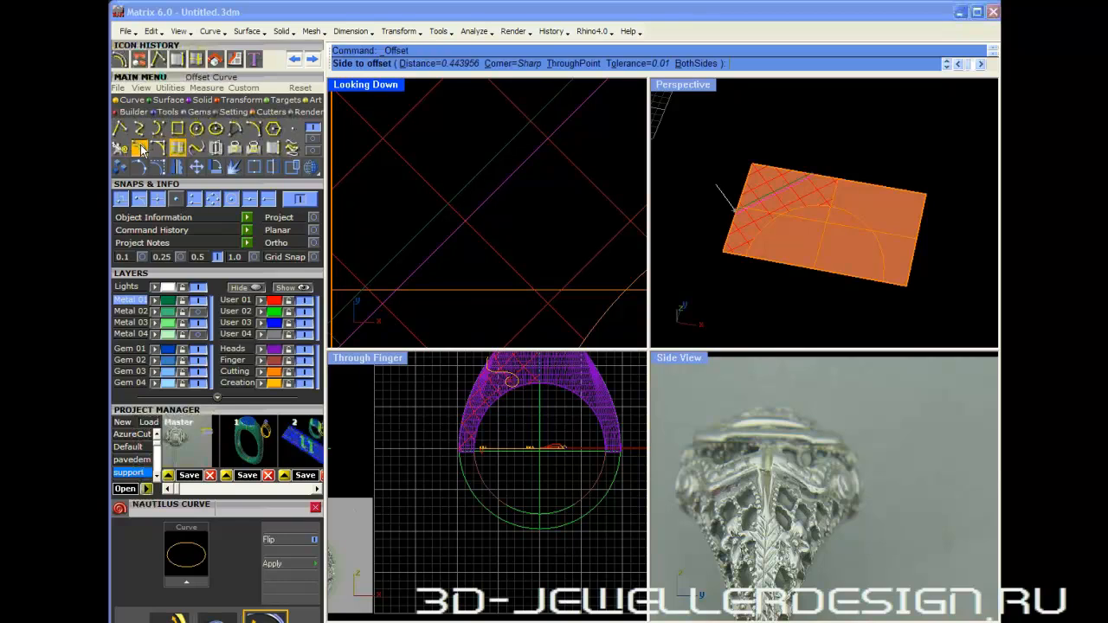
left_click(521, 201)
scroll(523, 201, "down", 3)
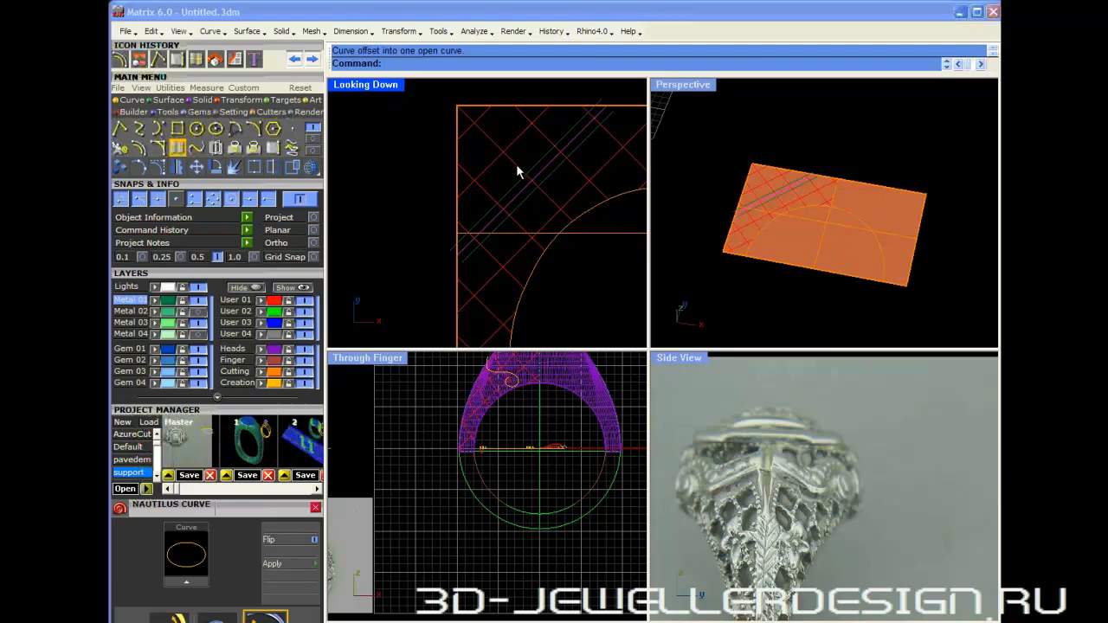
- Offset the neighbouring rising lattice line toward the upper-left corner to both sides at the same 0.443956 distance
key("ctrl+shift+a")
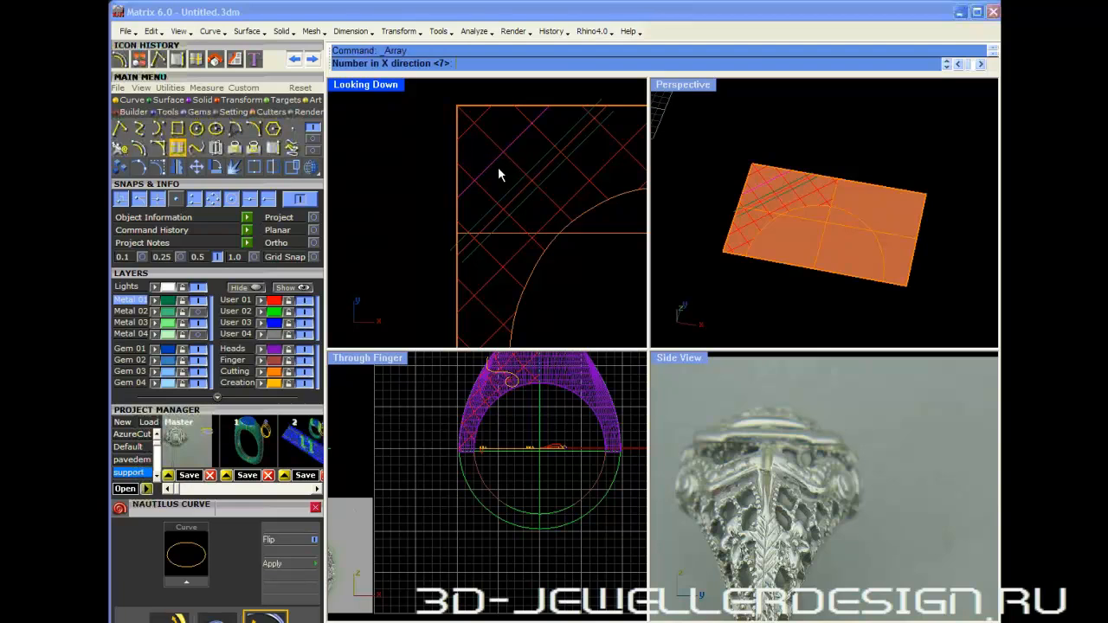
key("Escape")
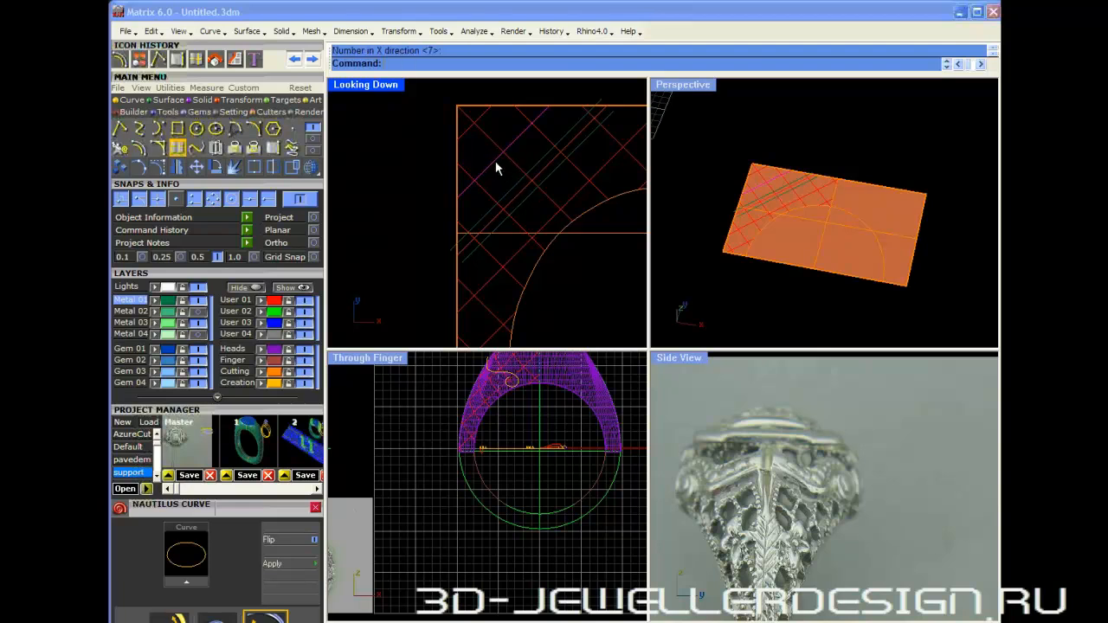
left_click(157, 148)
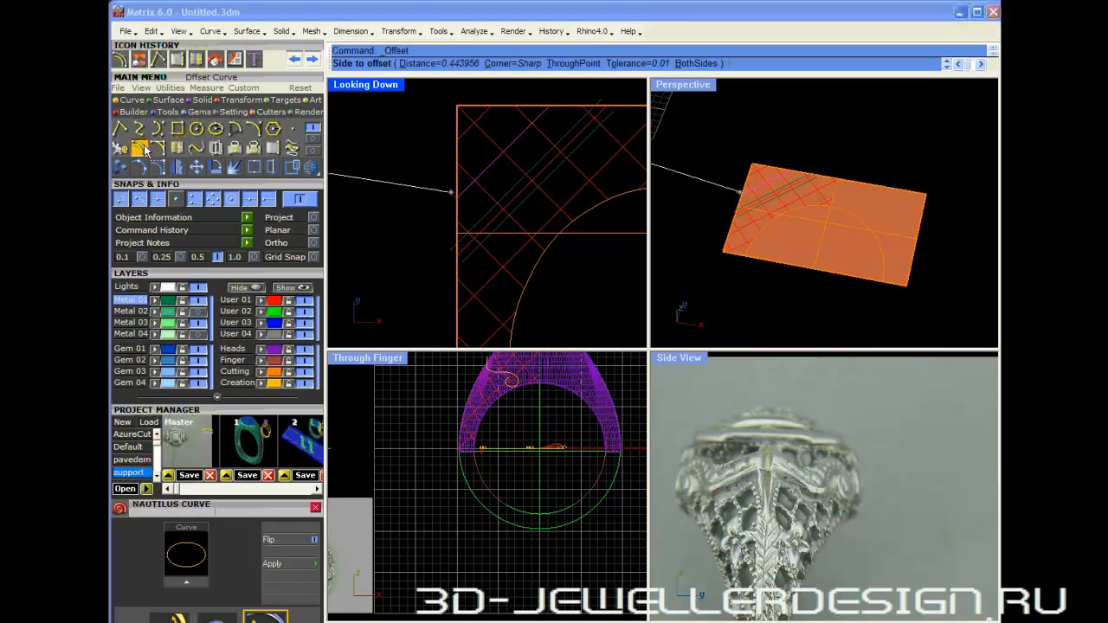
scroll(499, 171, "up", 3)
left_click(495, 172)
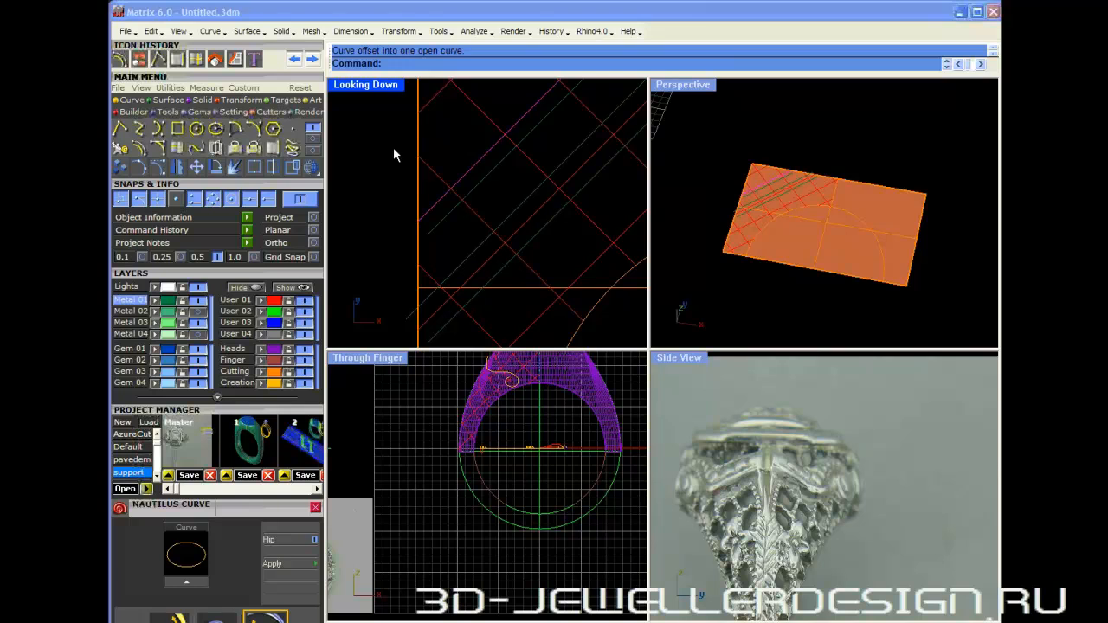
left_click(138, 149)
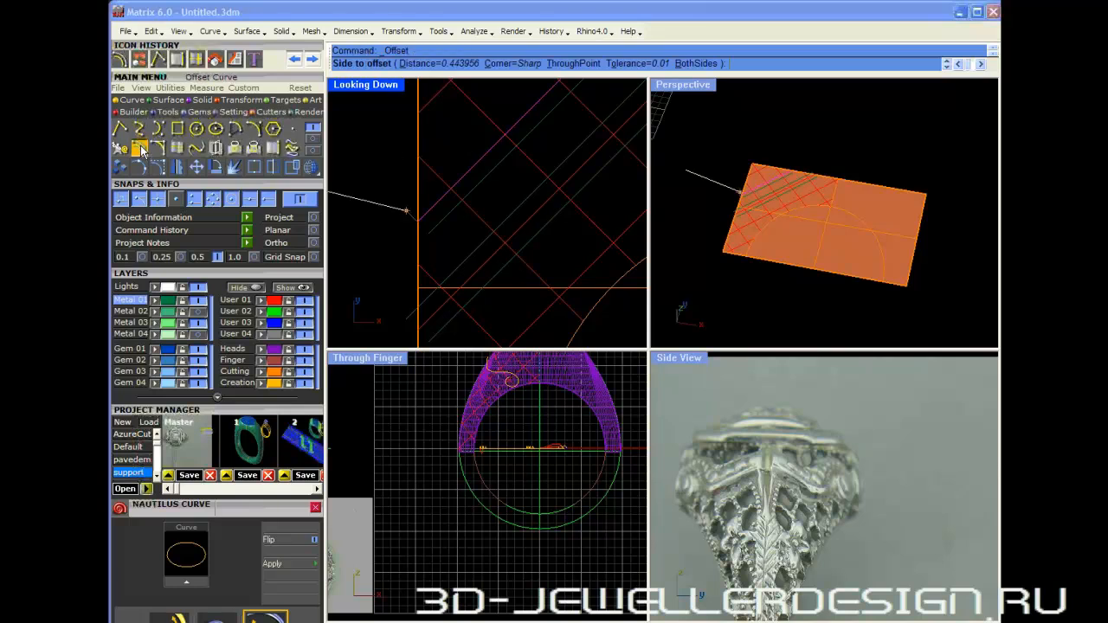
left_click(485, 140)
scroll(520, 157, "down", 3)
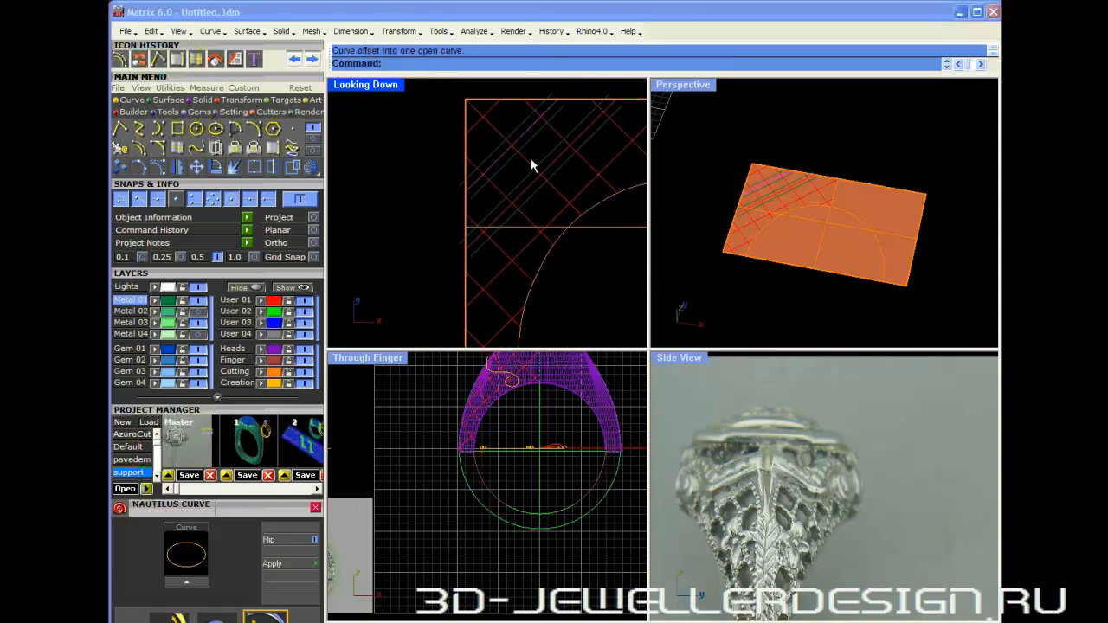
- Offset the rising lattice line closest to the arch to both sides at a distance of 0.443956
key("Return")
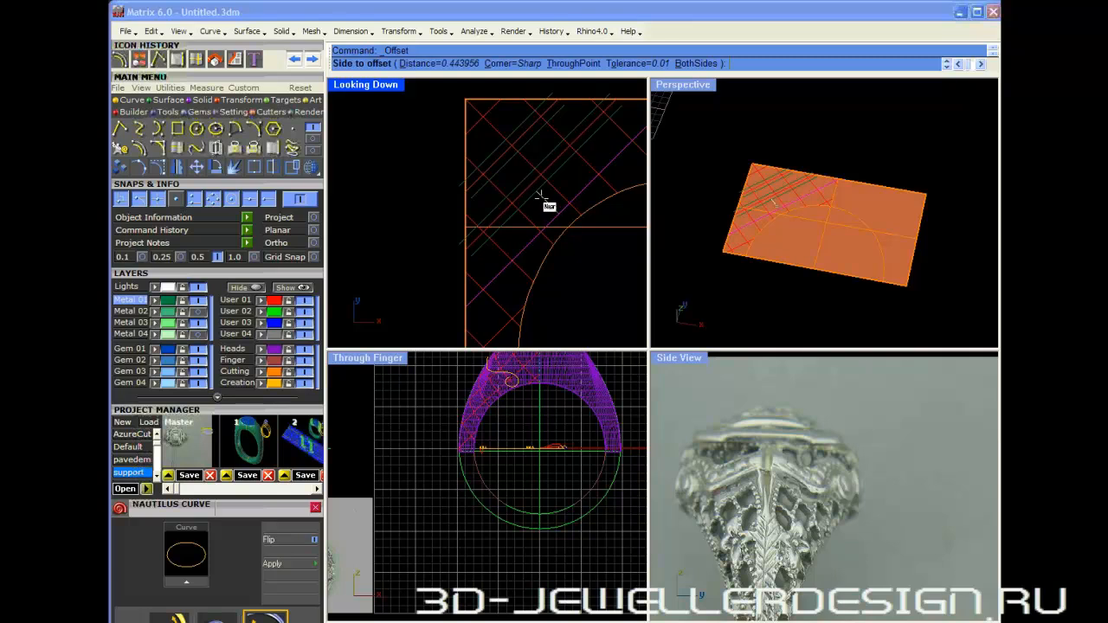
scroll(549, 203, "up", 2)
left_click(557, 206)
scroll(554, 203, "up", 3)
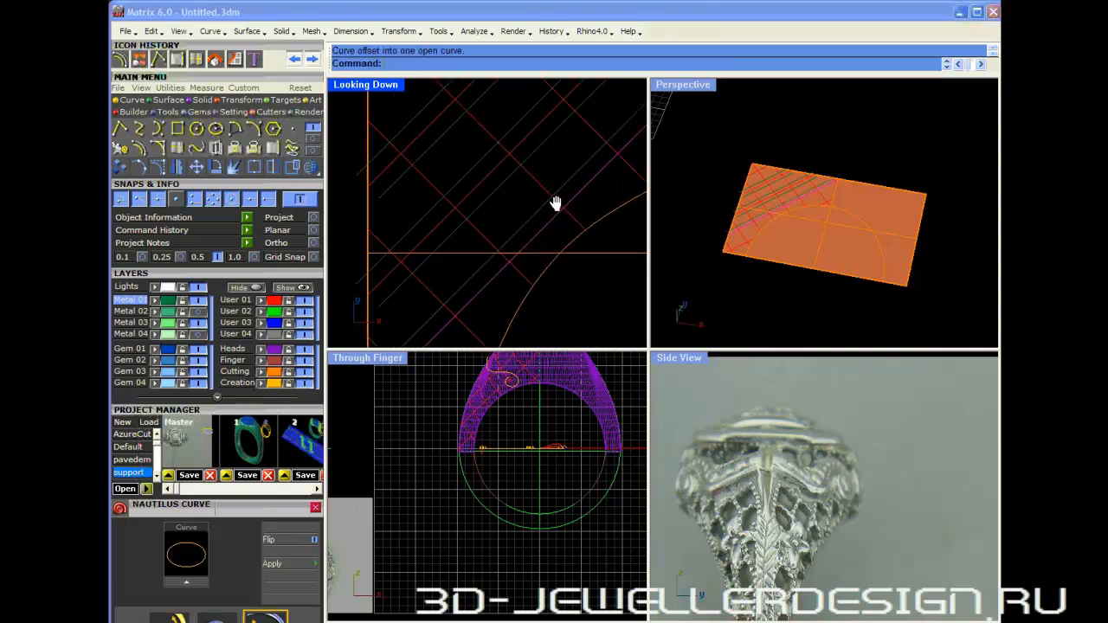
key("Return")
left_click(527, 190)
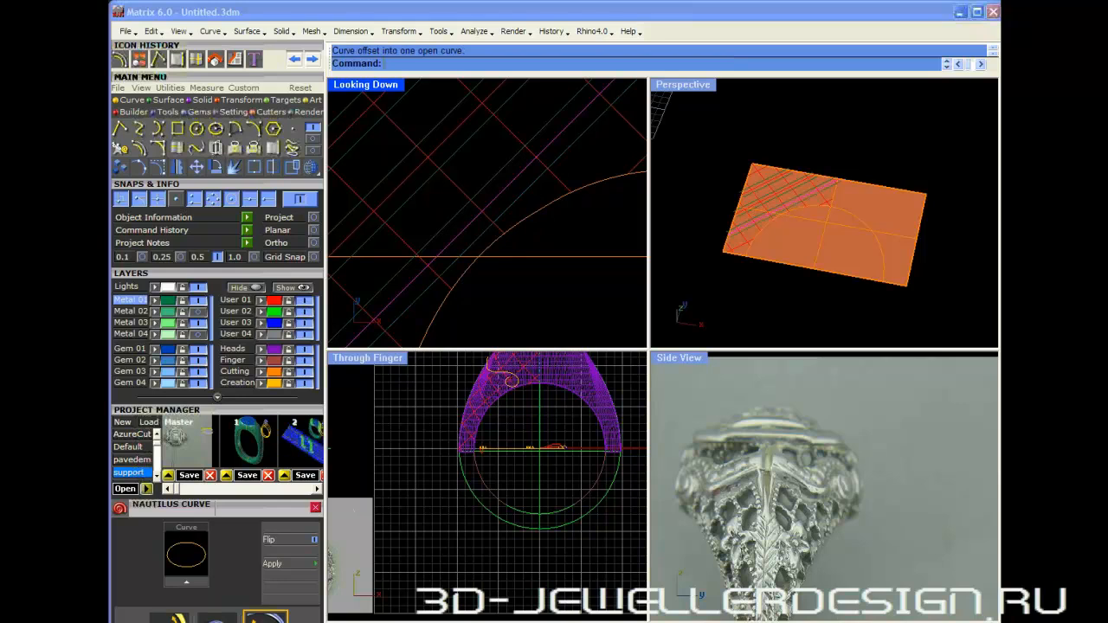
scroll(530, 190, "down", 3)
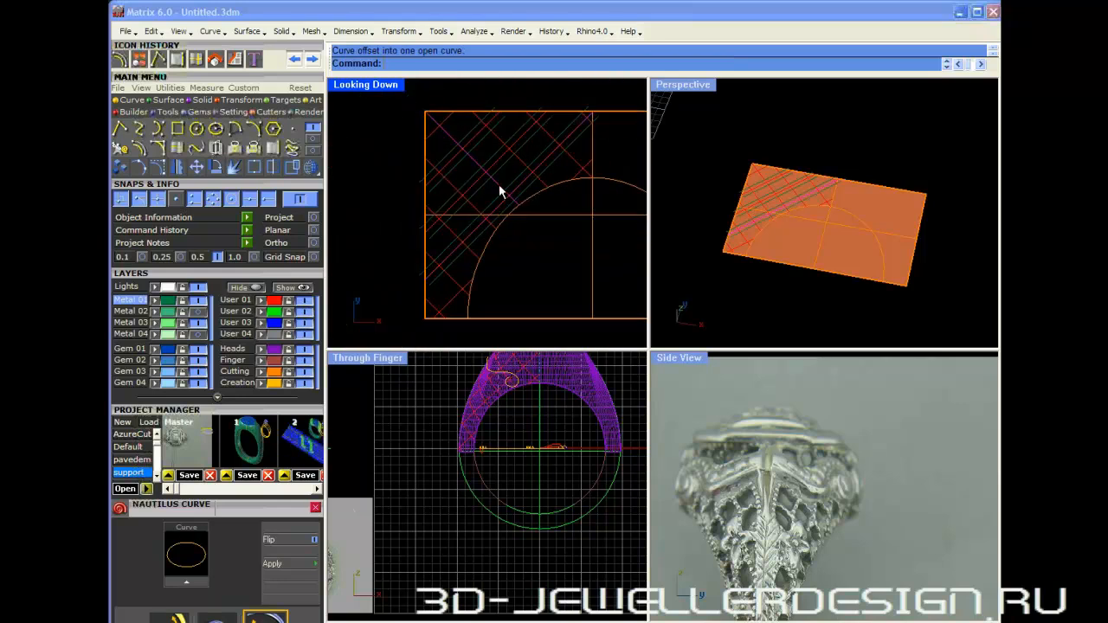
- Offset the falling diagonal line from the outline's upper-left corner to both sides at a distance of 0.443956
key("Return")
scroll(474, 158, "up", 5)
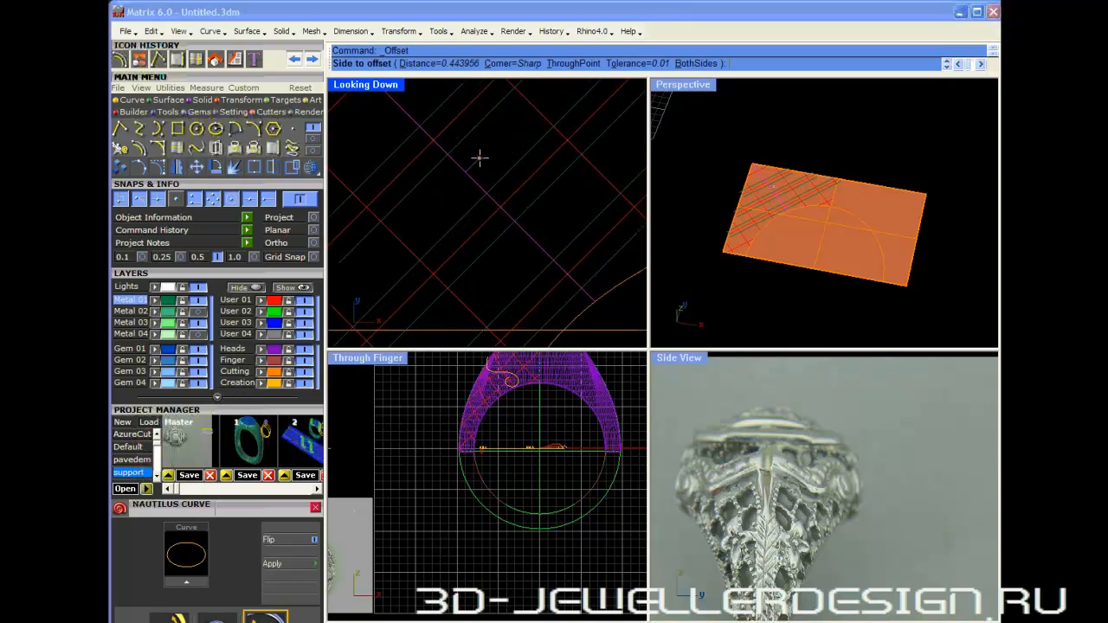
left_click(483, 161)
right_click_drag(453, 180, 450, 180)
right_click(442, 181)
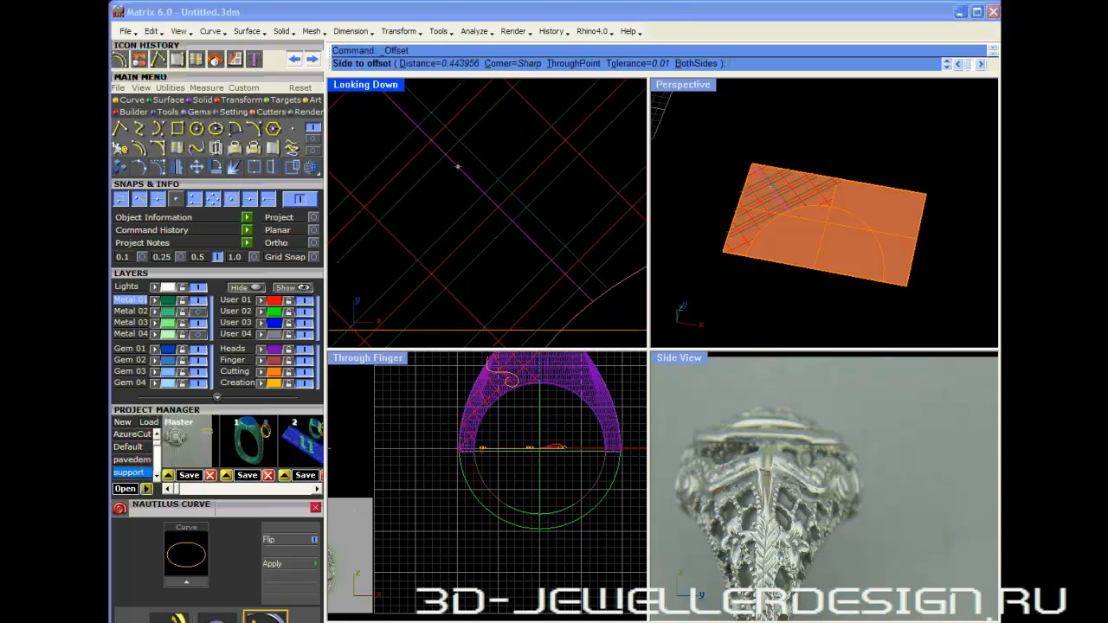
left_click(436, 188)
- Offset the next falling diagonal line below it to both sides at a distance of 0.443956
right_click(419, 211)
left_click(416, 215)
right_click(381, 245)
left_click(378, 253)
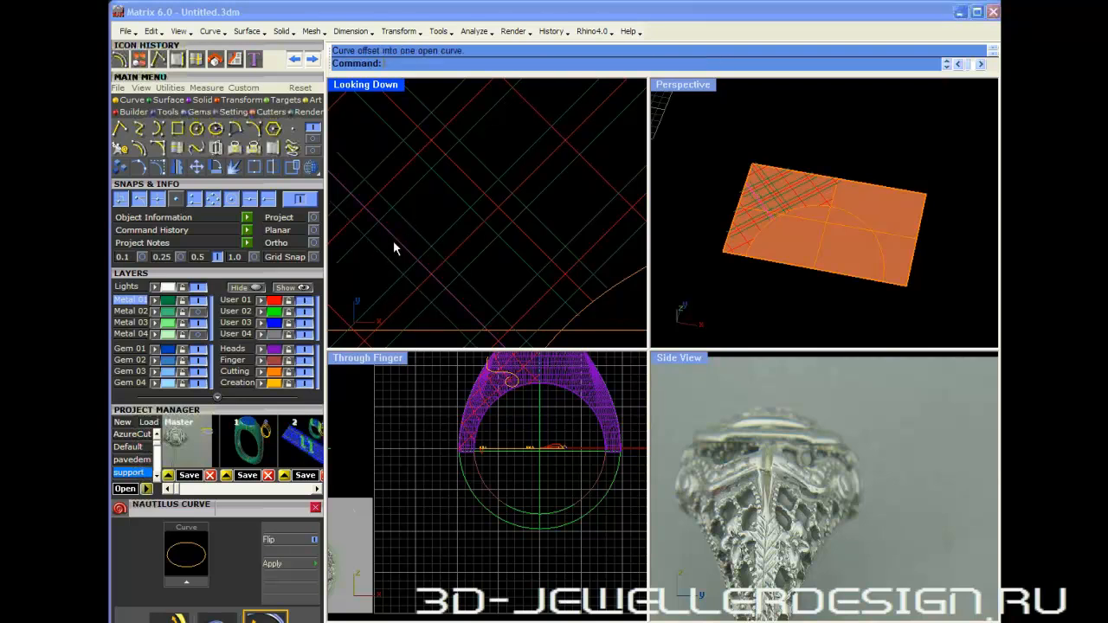
scroll(394, 242, "down", 6)
right_click_drag(426, 226, 440, 183)
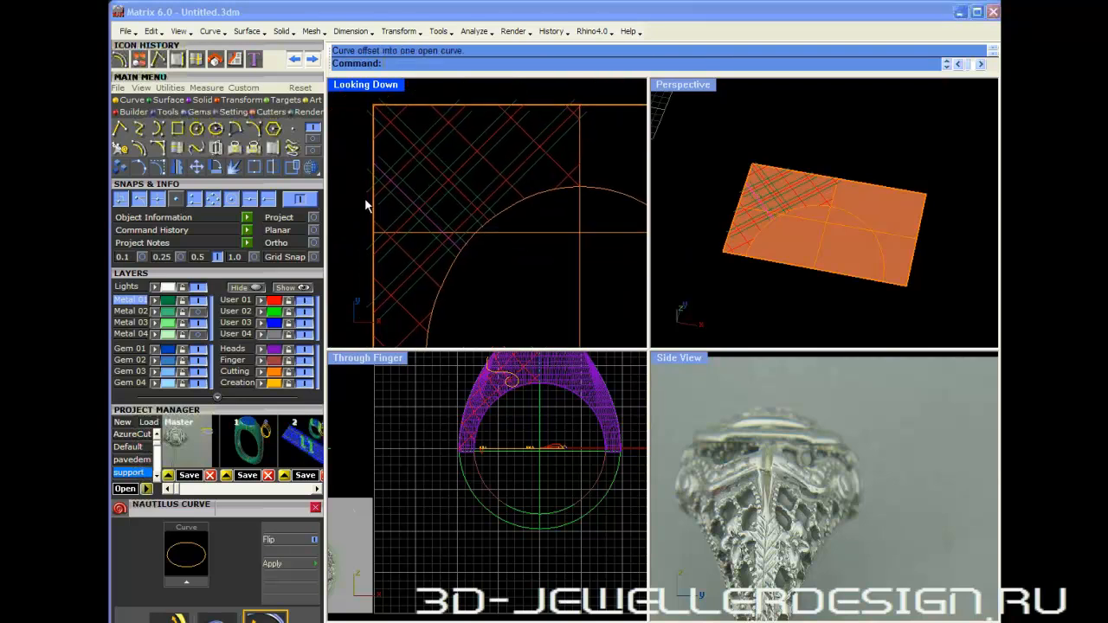
- Hide the User 01 and Cutting layers to isolate the offset lines
left_click(304, 301)
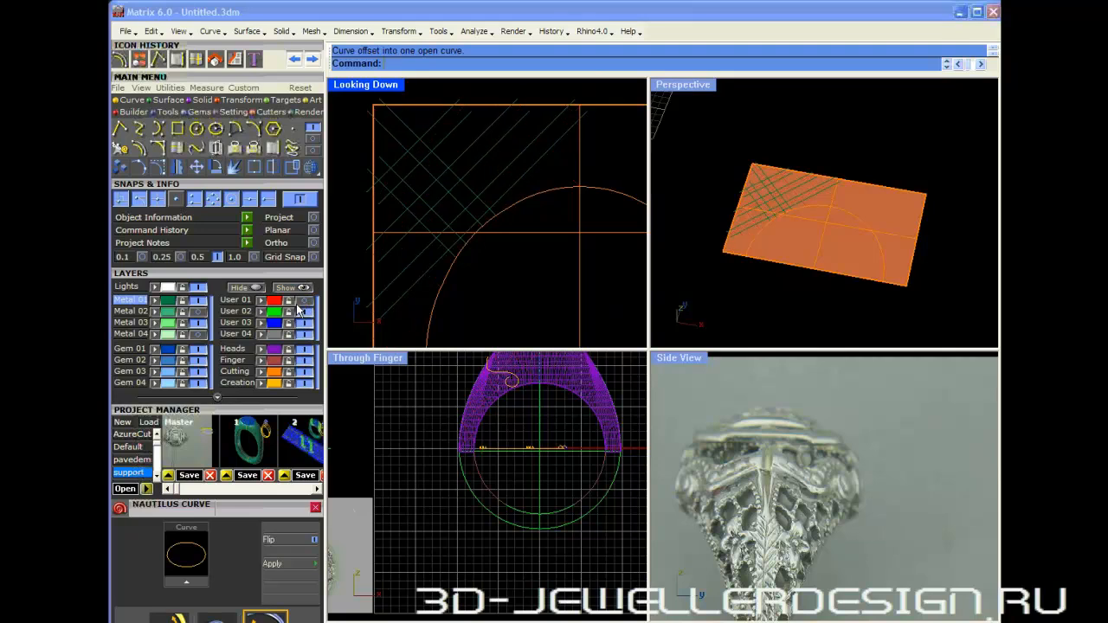
left_click(305, 372)
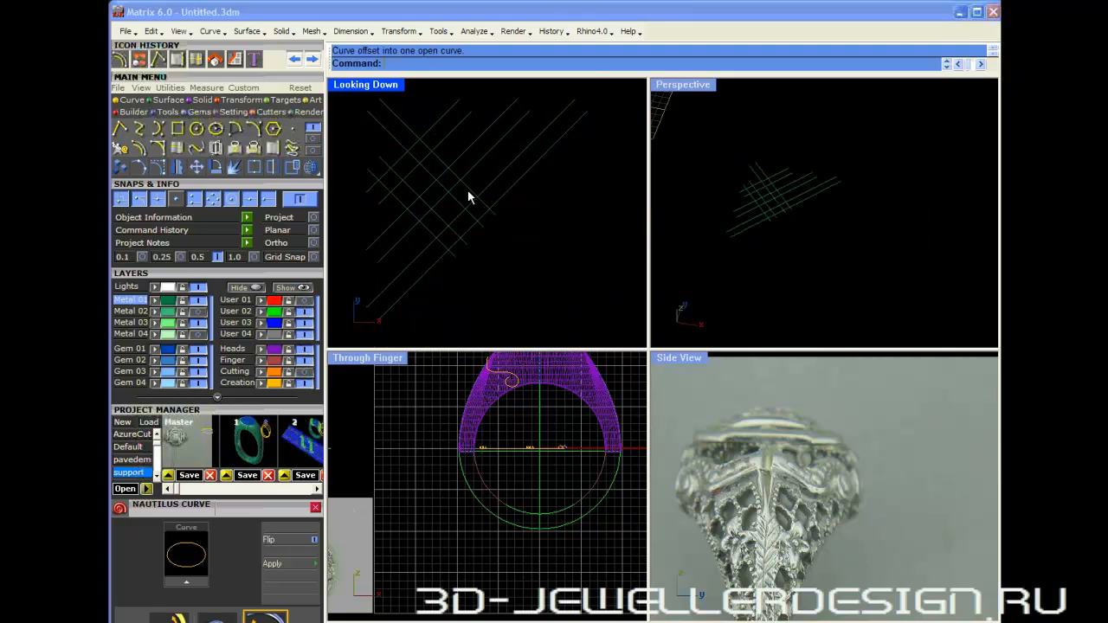
scroll(474, 196, "down", 3)
left_click_drag(529, 245, 383, 143)
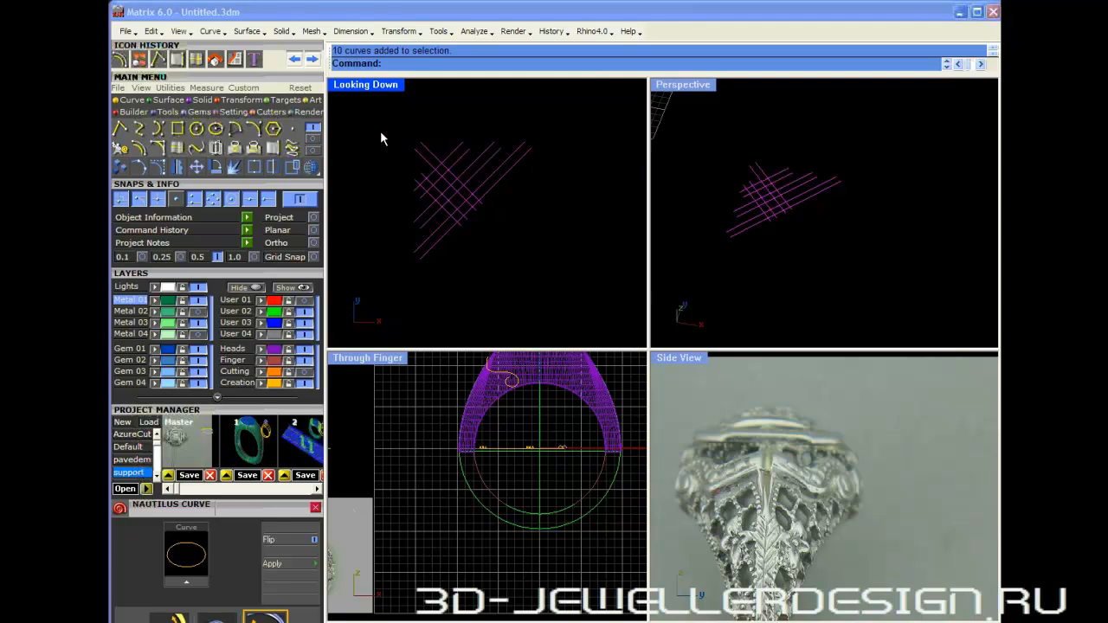
key("Escape")
- Blend the upper ends of the first rising line pair and of the upper falling pair with curvature continuity
left_click(196, 148)
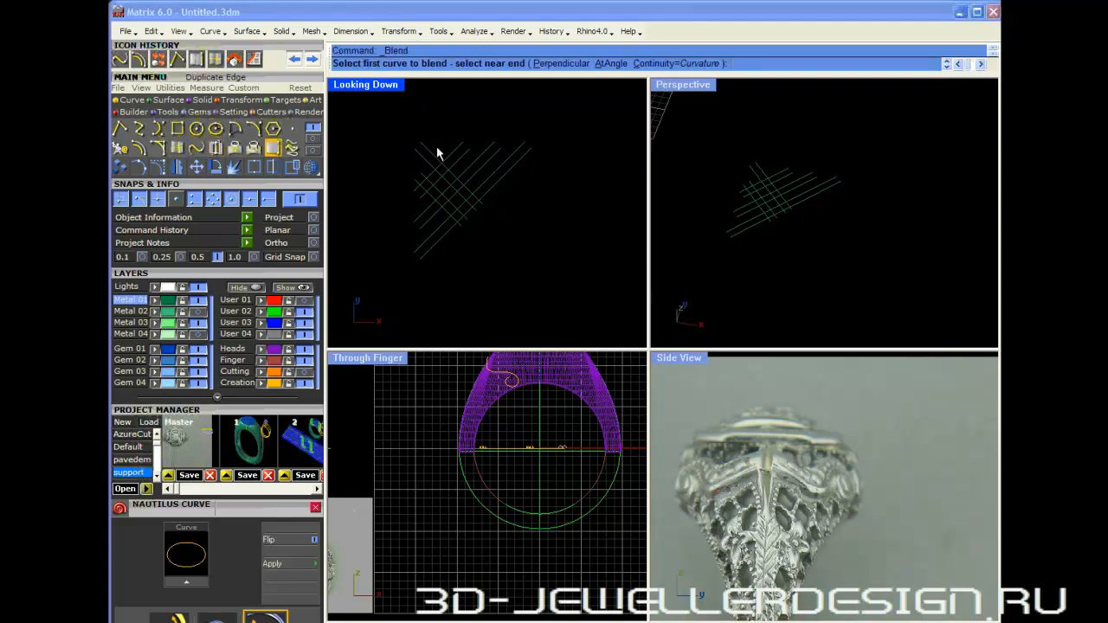
left_click(466, 157)
left_click(468, 152)
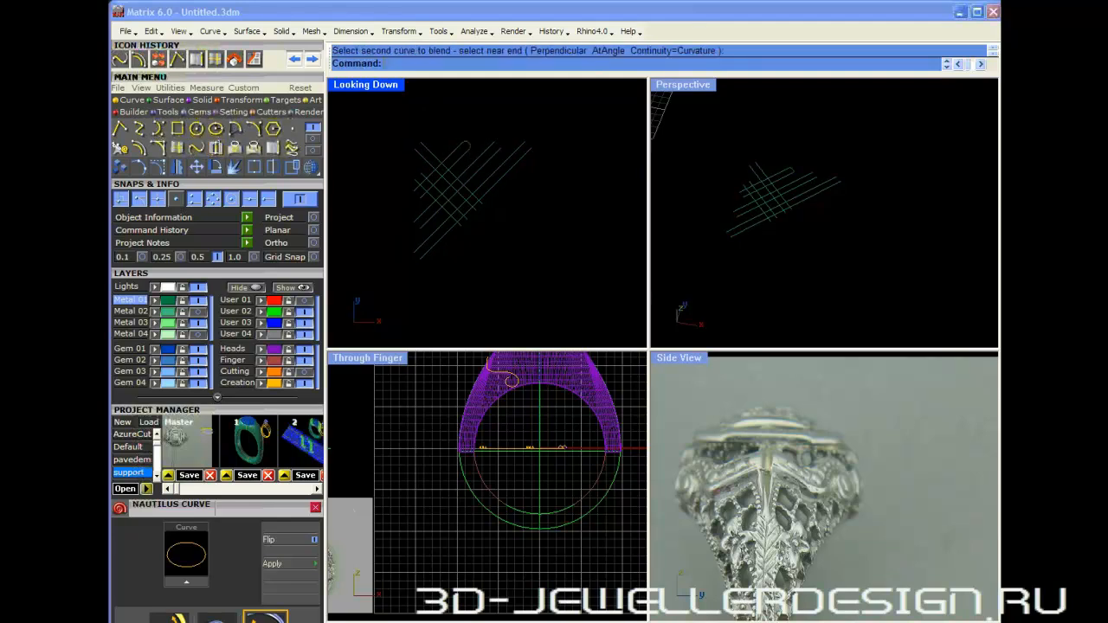
left_click(195, 148)
left_click(414, 146)
left_click(417, 153)
left_click(195, 148)
left_click(490, 145)
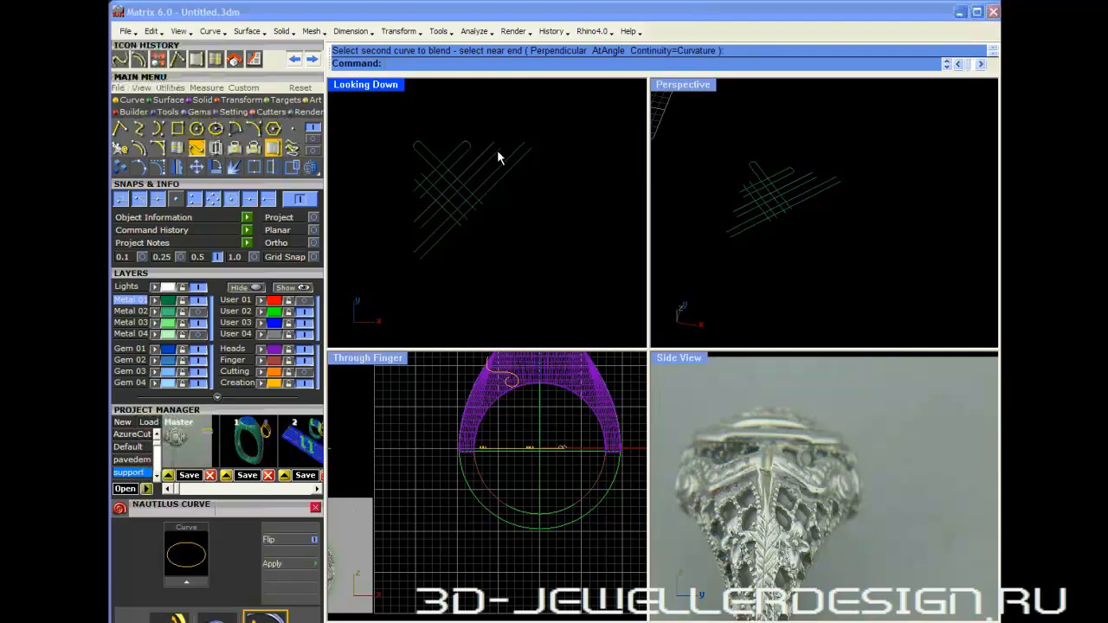
key("o")
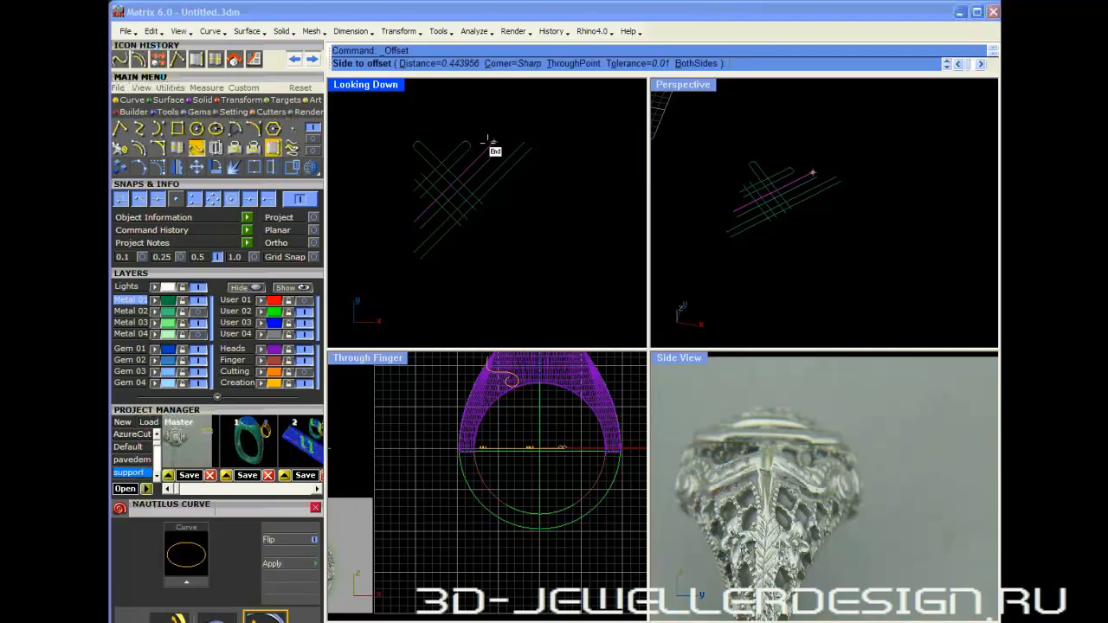
left_click(498, 145)
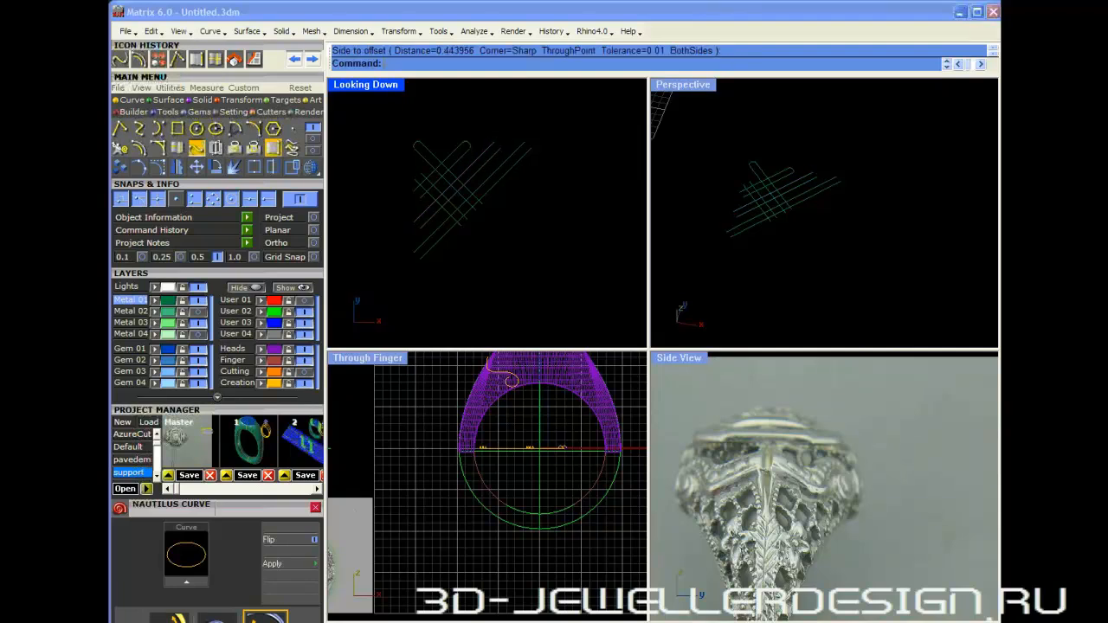
- Blend the upper ends of the two remaining rising line pairs with curvature continuity
left_click(196, 149)
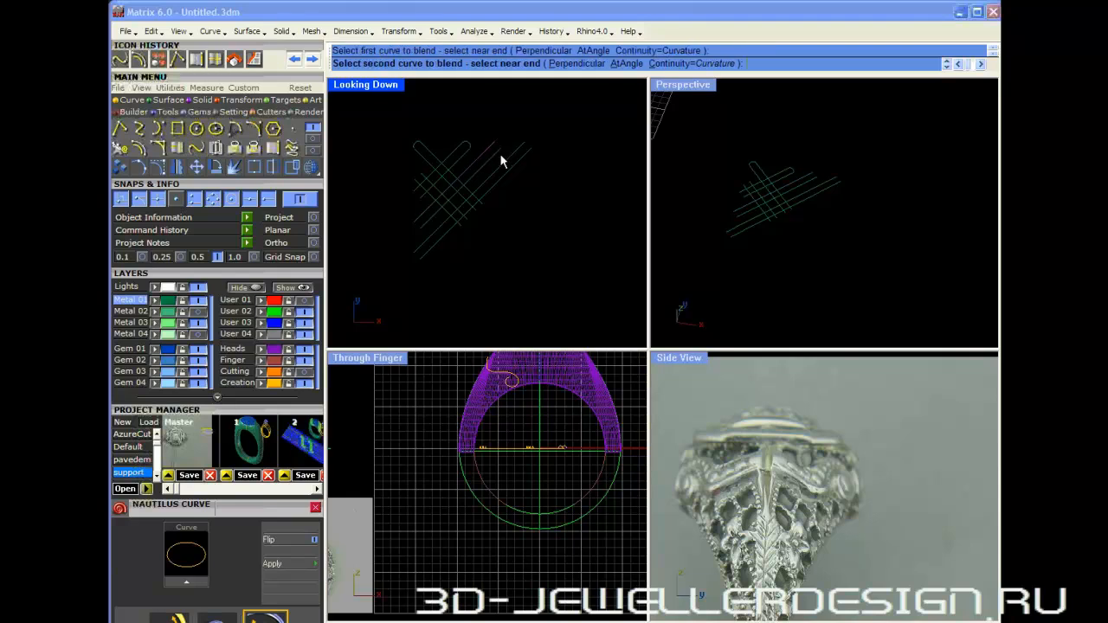
left_click(531, 146)
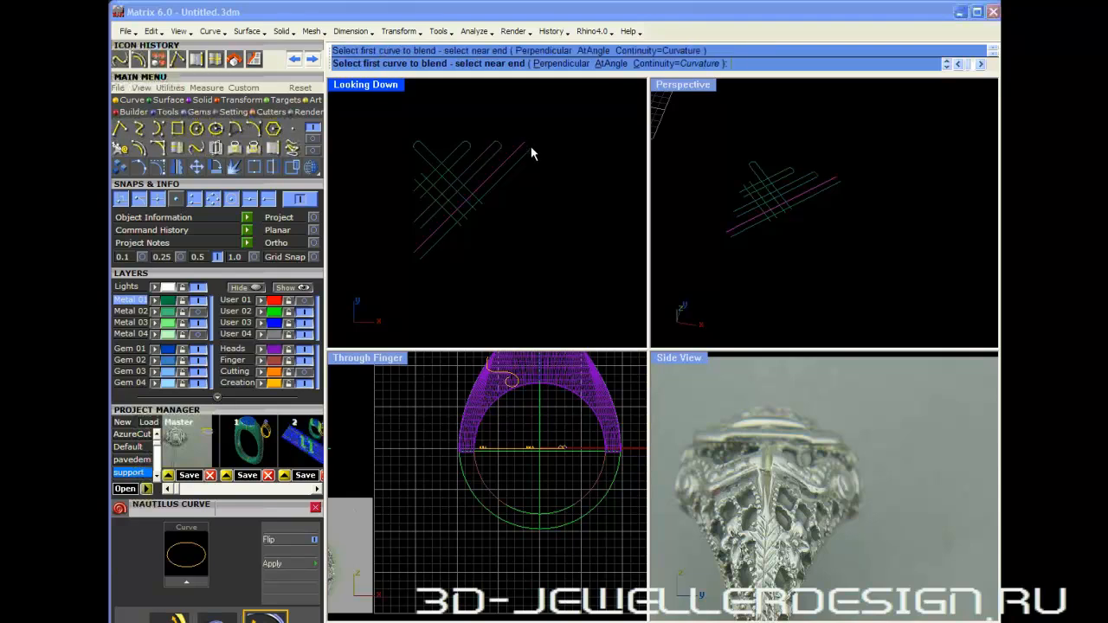
- Cap the open upper-left end of the lower falling strip with a straight polyline between its two line ends
left_click(176, 148)
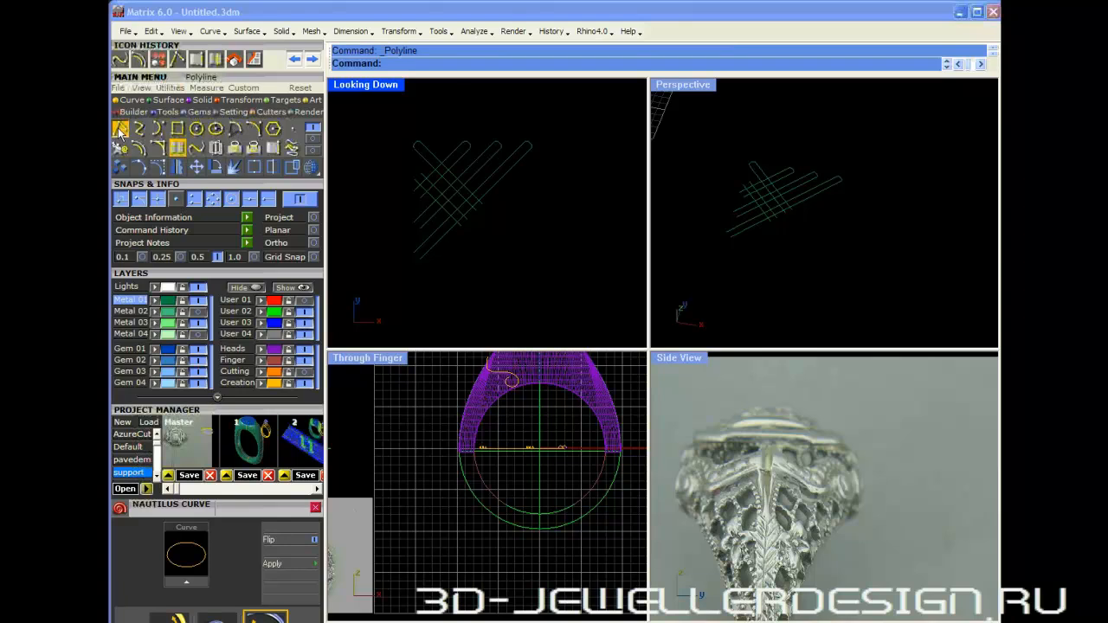
scroll(419, 179, "up", 3)
left_click(421, 194)
left_click(405, 213)
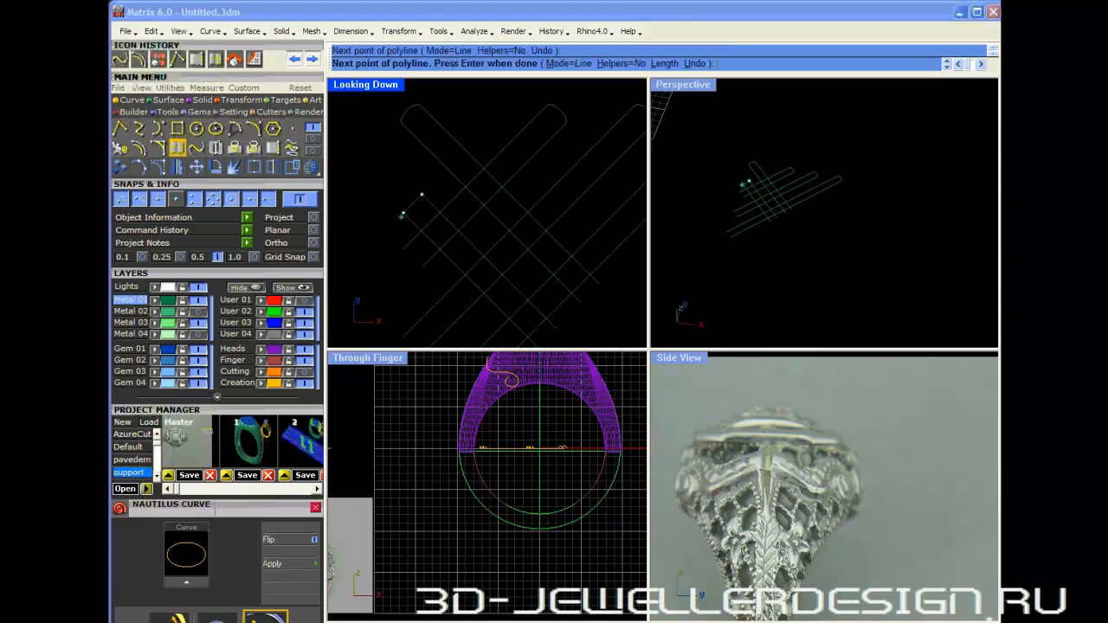
right_click(408, 221)
- Cap the open lower-left ends of the three rising strips with straight polylines joining each pair of line ends
right_click(402, 259)
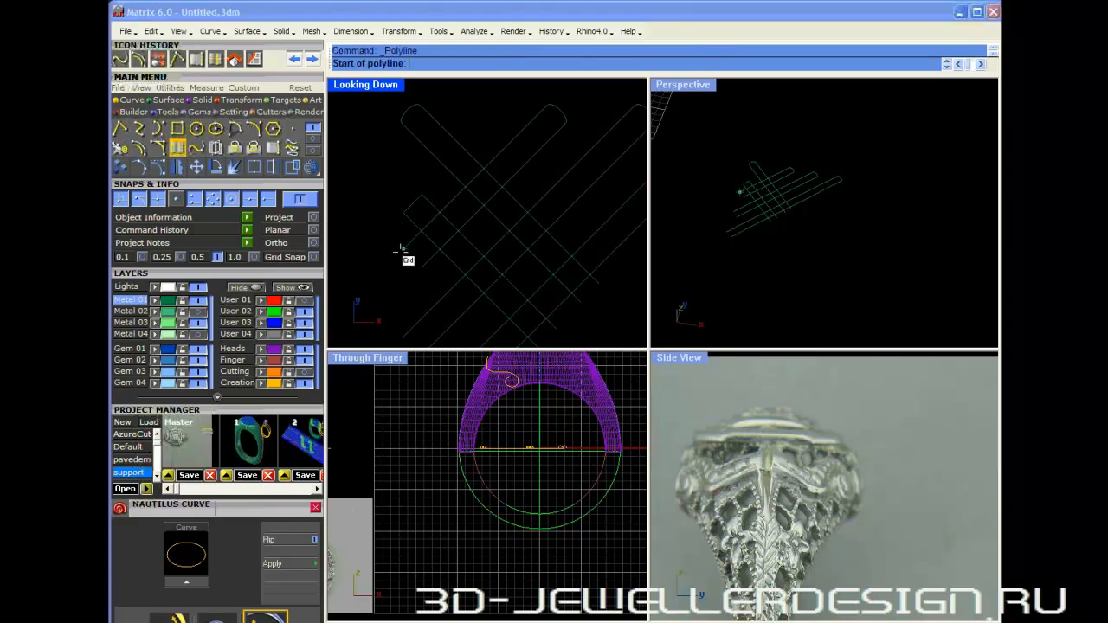
left_click(403, 250)
left_click(422, 267)
right_click(422, 270)
scroll(427, 280, "down", 3)
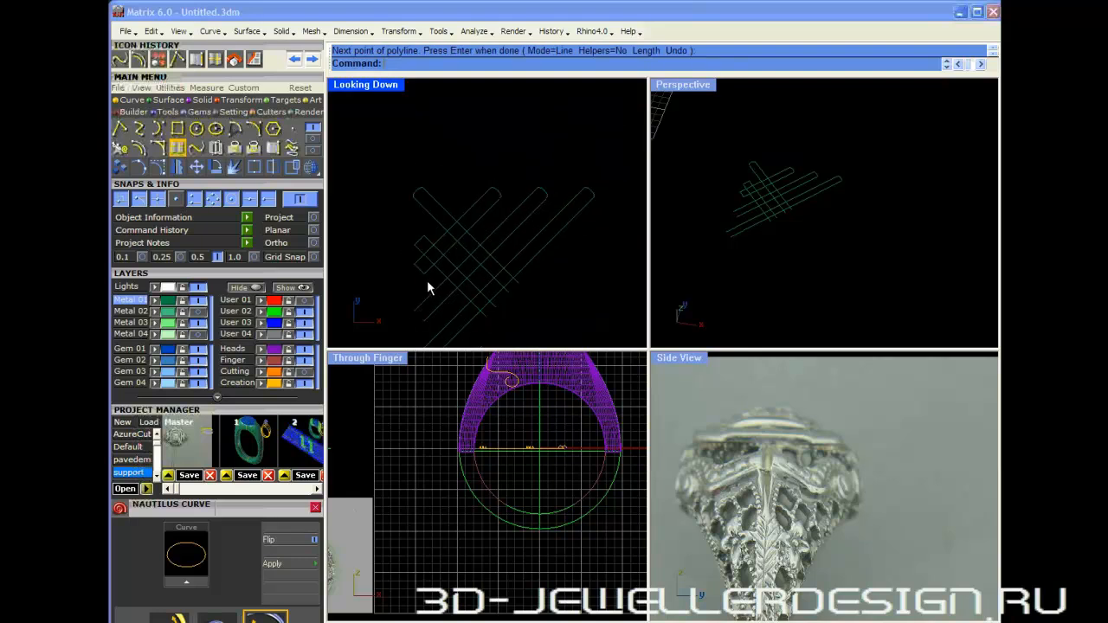
right_click(435, 236)
left_click(438, 216)
left_click(446, 225)
right_click(444, 232)
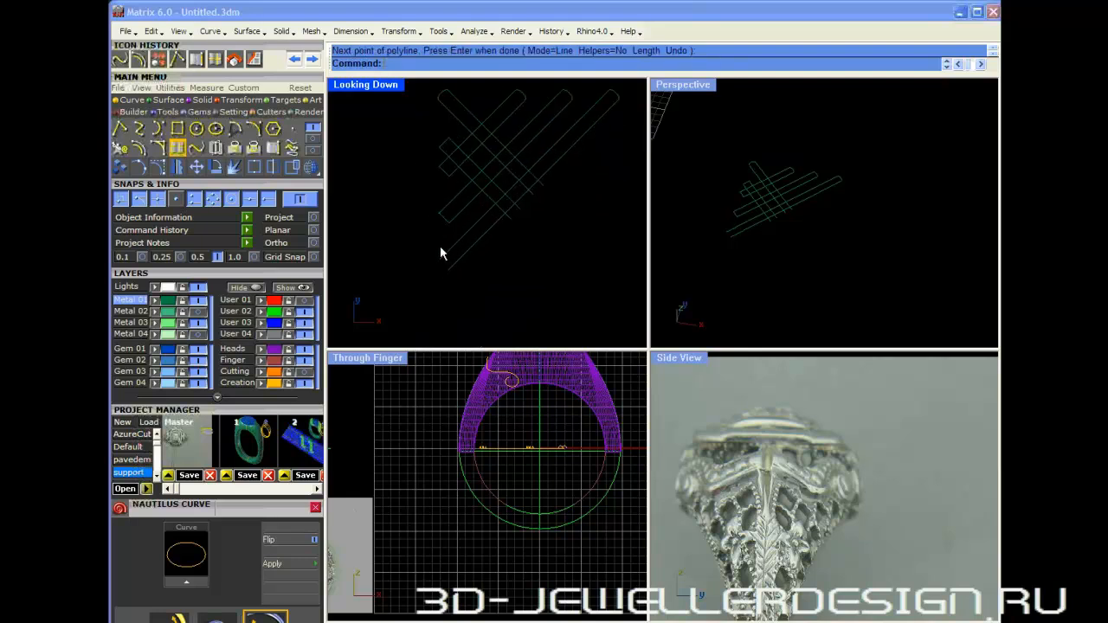
right_click(437, 247)
left_click(434, 257)
left_click(445, 267)
- Cap the open lower-right ends of the two falling strips with straight polylines between their line ends
right_click(514, 239)
right_click(518, 232)
left_click(511, 218)
left_click(520, 208)
right_click(534, 213)
right_click(536, 211)
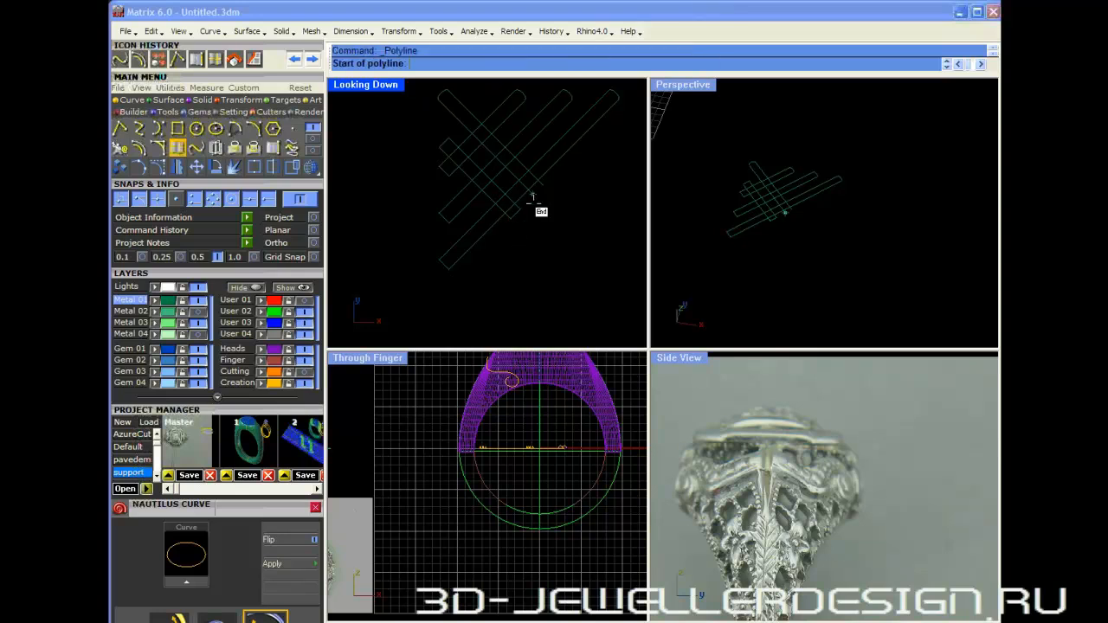
left_click(533, 194)
left_click(542, 185)
right_click(552, 198)
- Trim away the line segments inside the strip crossings, using all the strip curves as cutting objects, to merge the strips into one lattice outline
scroll(551, 205, "down", 3)
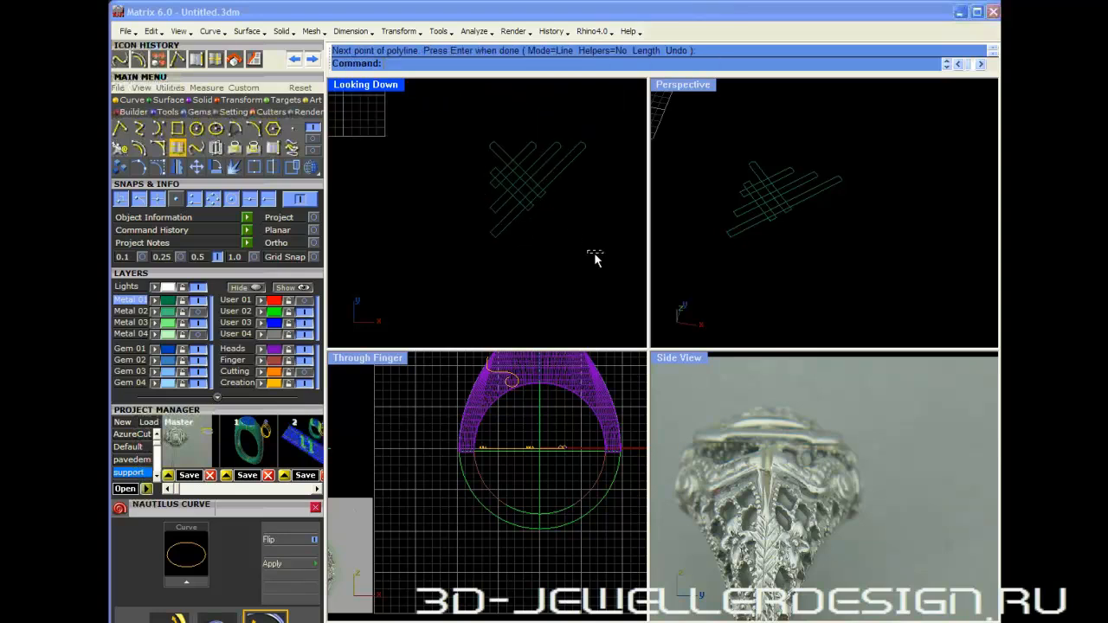
left_click_drag(604, 253, 417, 136)
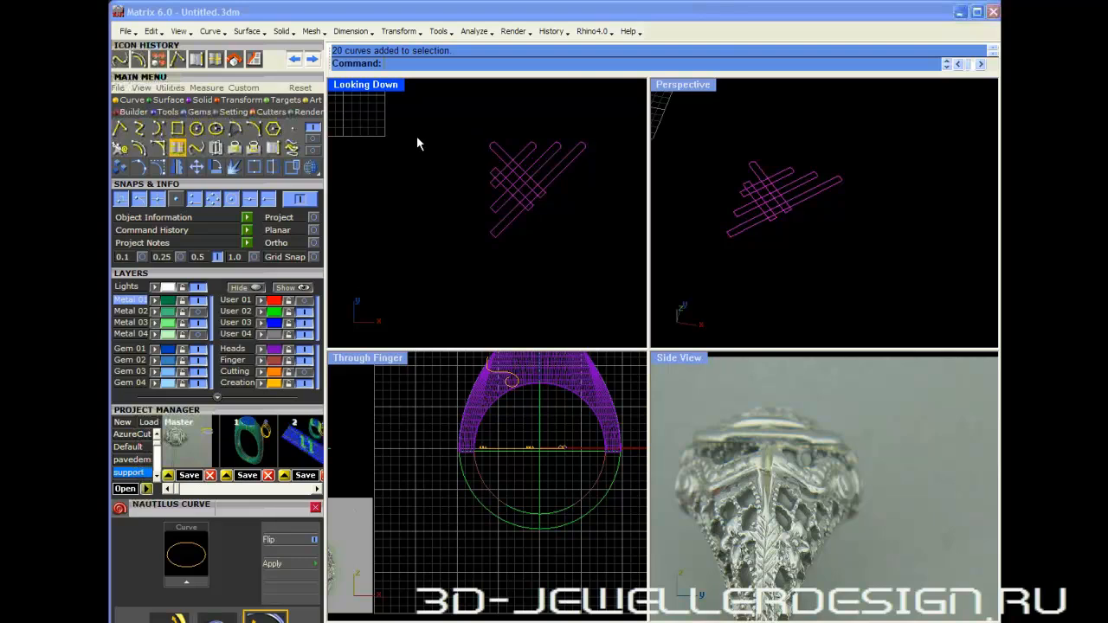
left_click(273, 147)
scroll(574, 209, "up", 4)
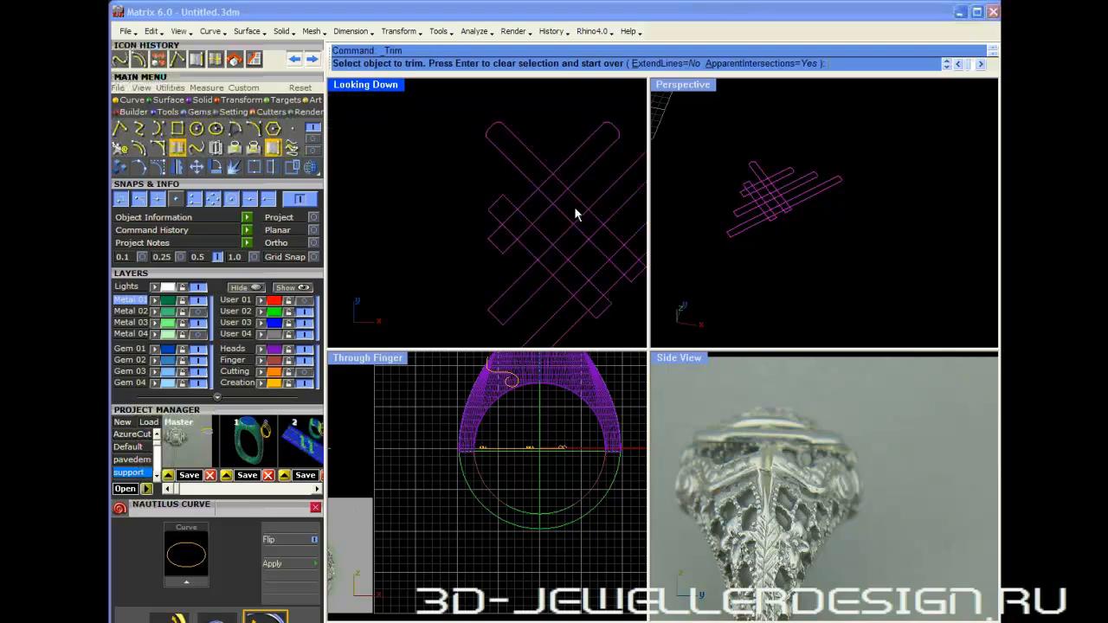
left_click(532, 148)
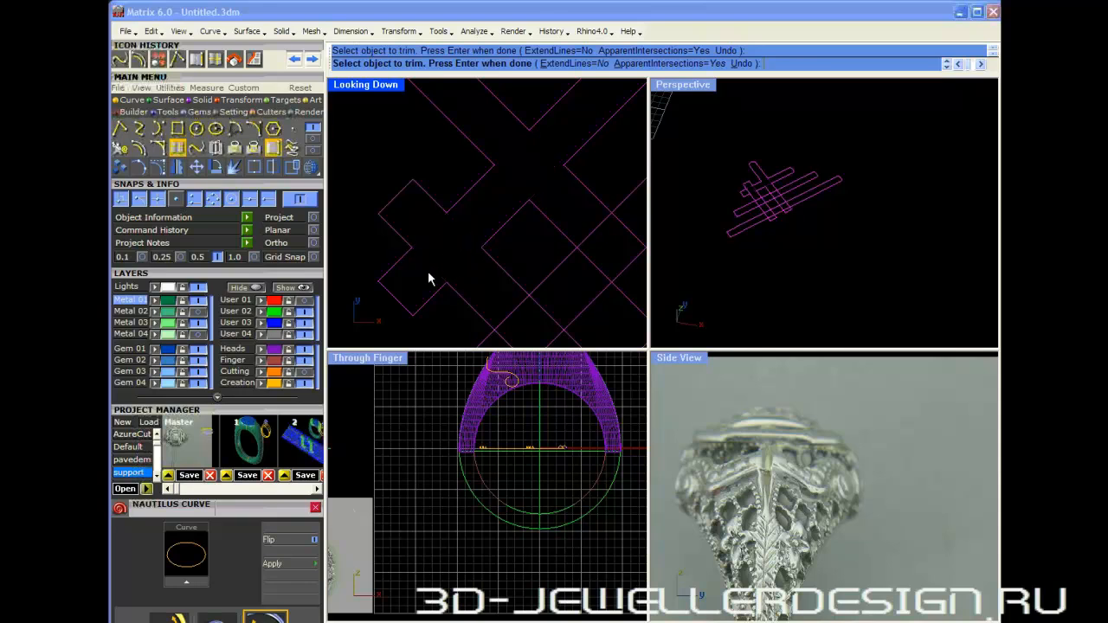
right_click_drag(524, 339, 475, 210)
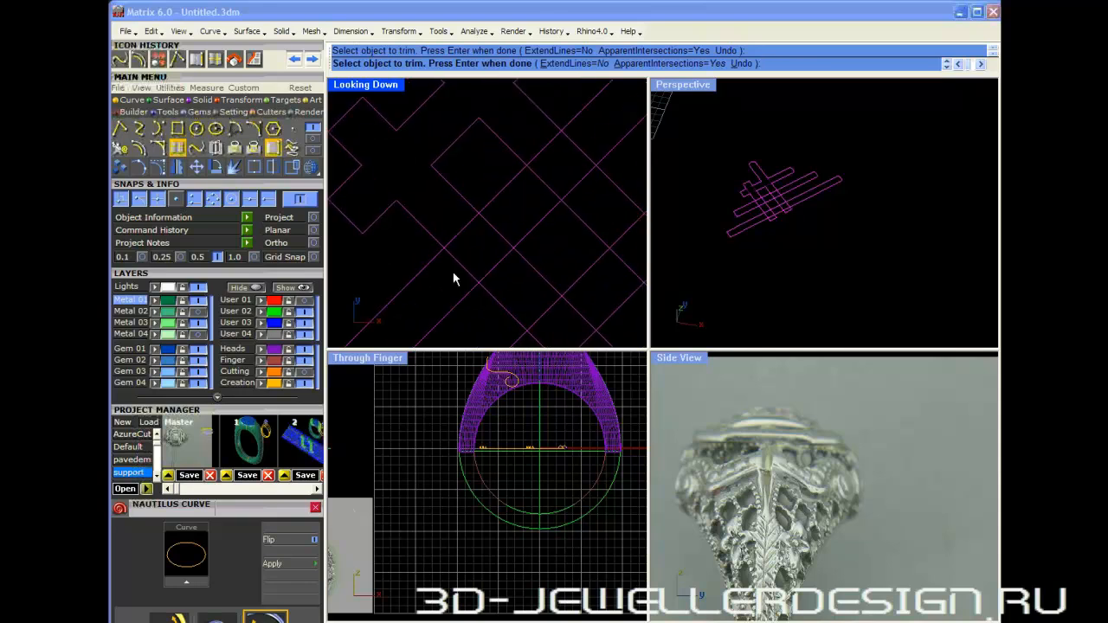
left_click(499, 262)
right_click_drag(579, 185, 547, 176)
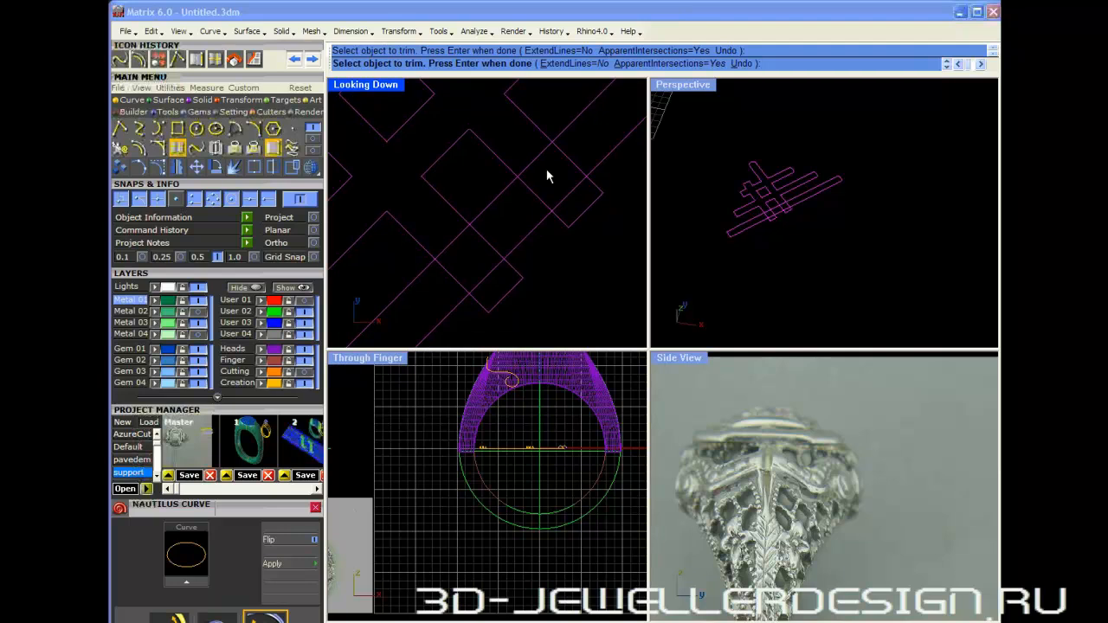
left_click(572, 166)
scroll(484, 252, "down", 5)
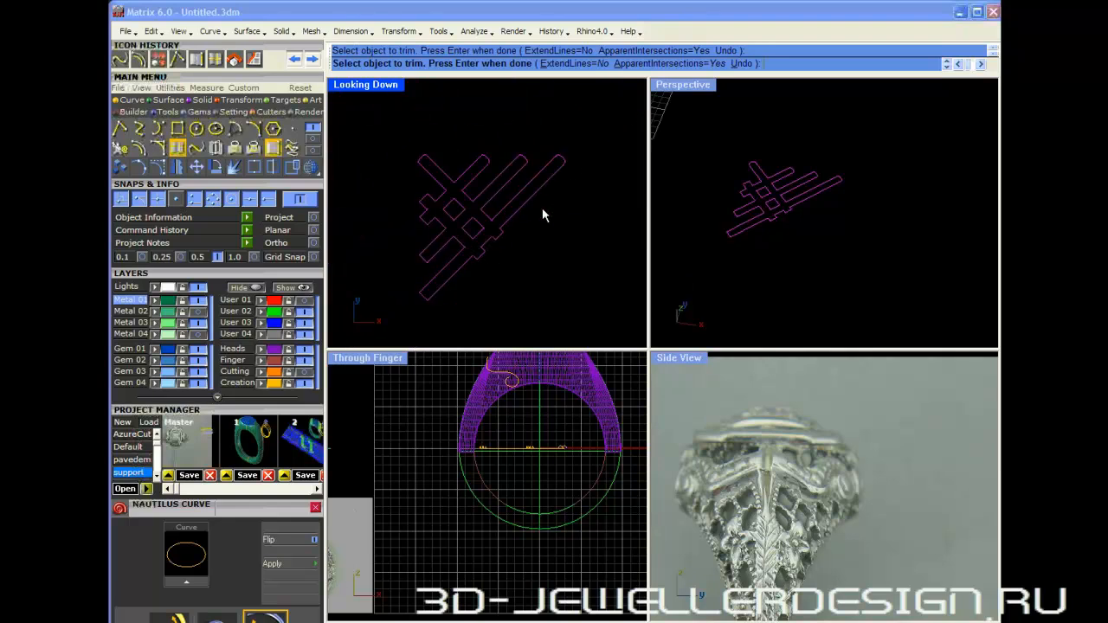
key("Return")
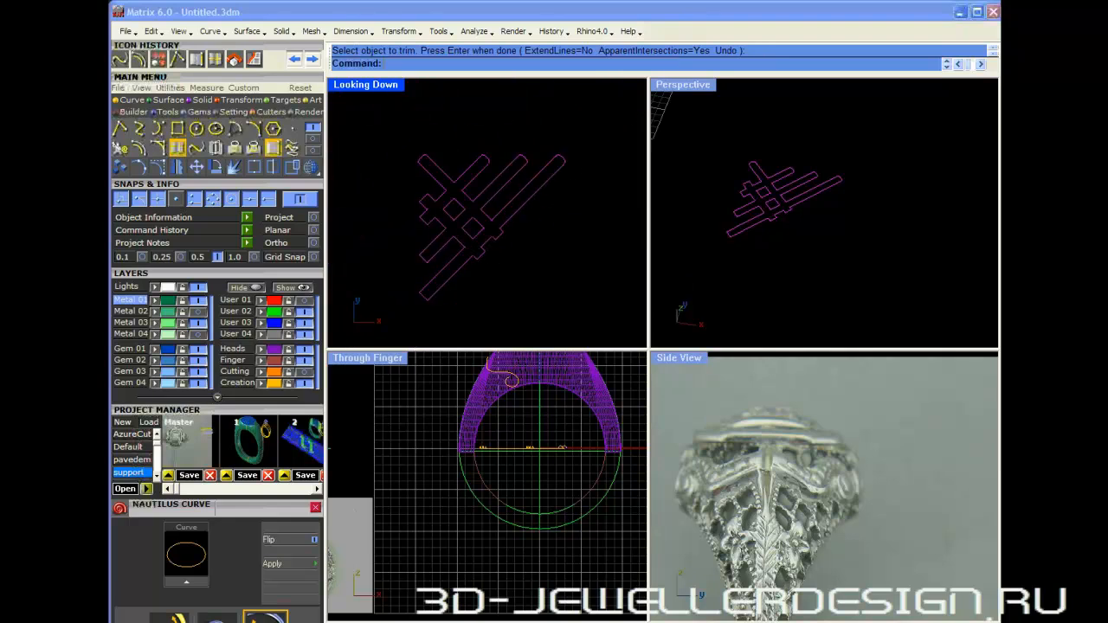
left_click(270, 169)
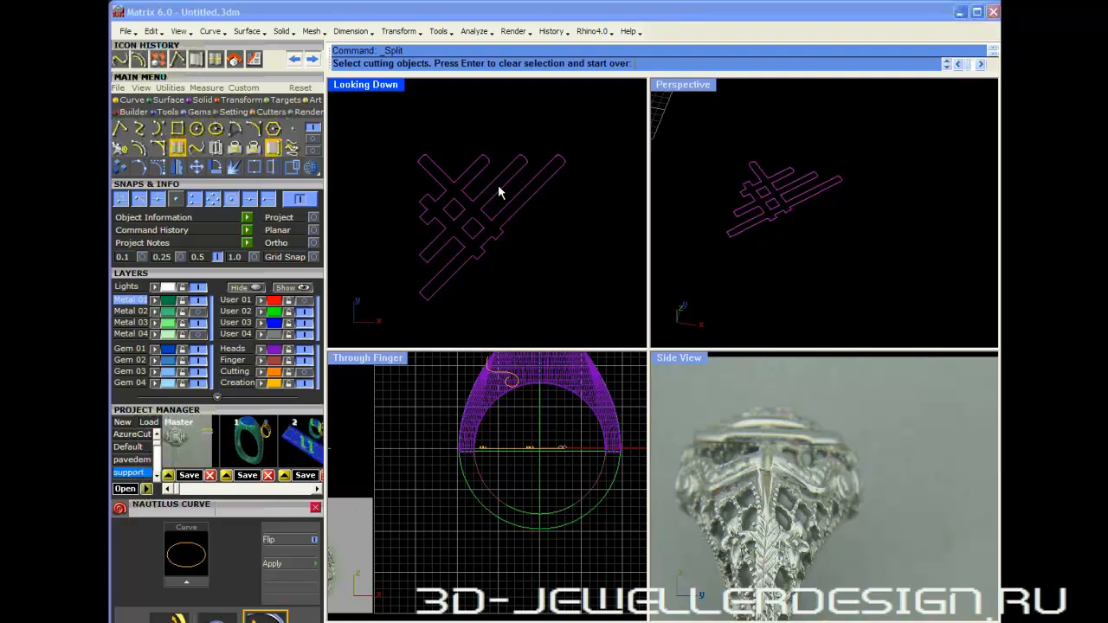
key("Escape")
key("Escape")
- Join all the trimmed lattice segments into closed curves and show the Cutting layer
left_click_drag(381, 133, 609, 319)
left_click(253, 169)
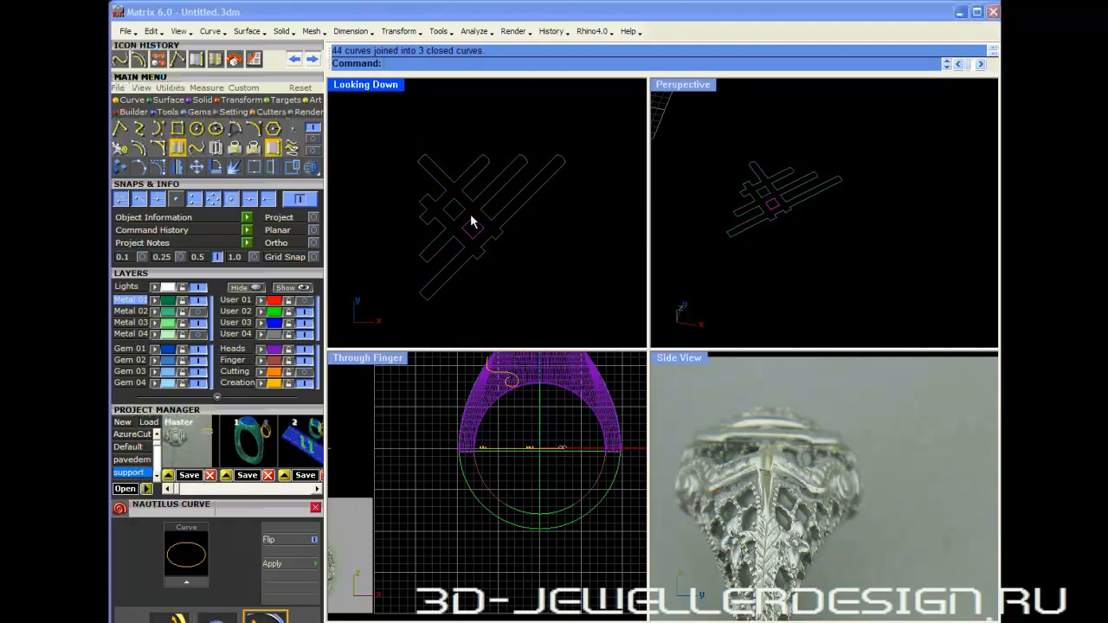
right_click_drag(777, 211, 791, 231)
left_click(305, 372)
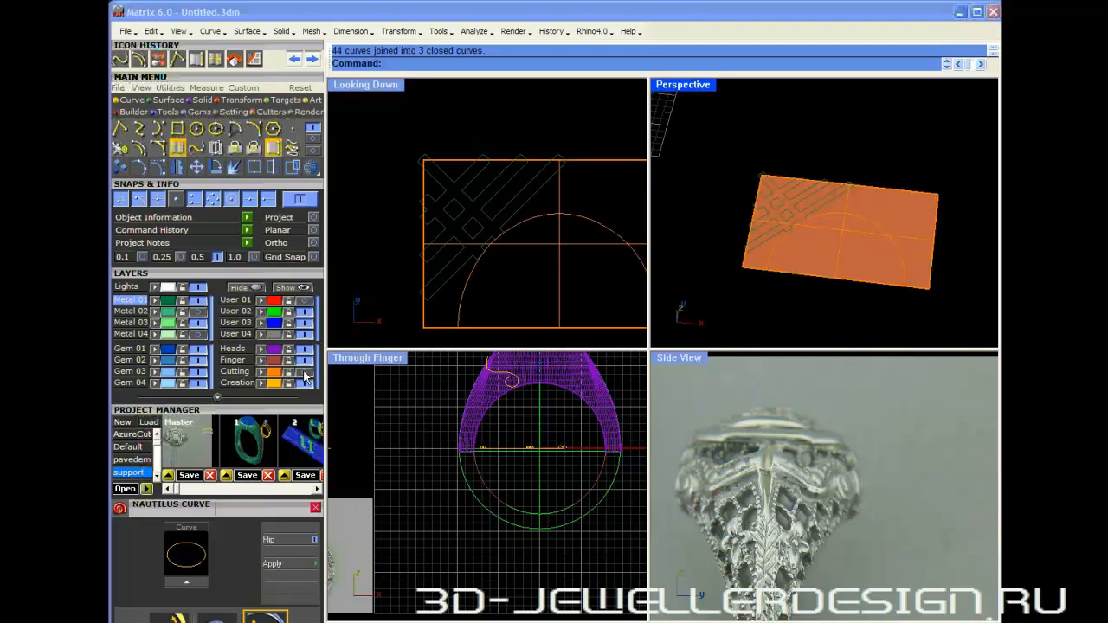
- Extrude the closed lattice curves into a thin capped solid, using the BothSides option
left_click(471, 233)
left_click_drag(393, 194, 520, 256)
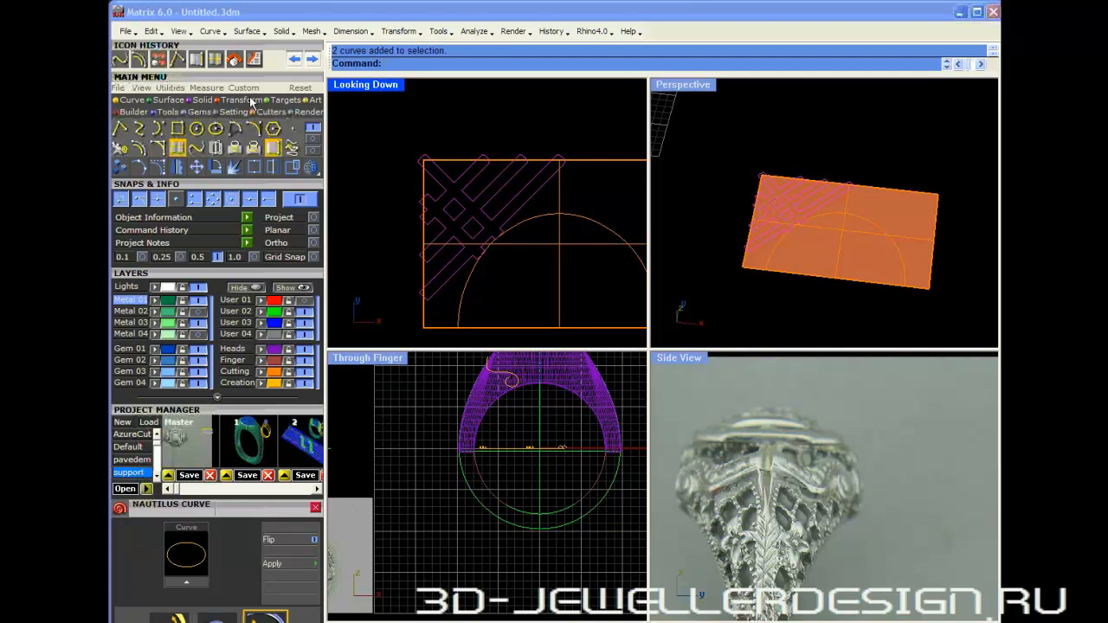
left_click(195, 111)
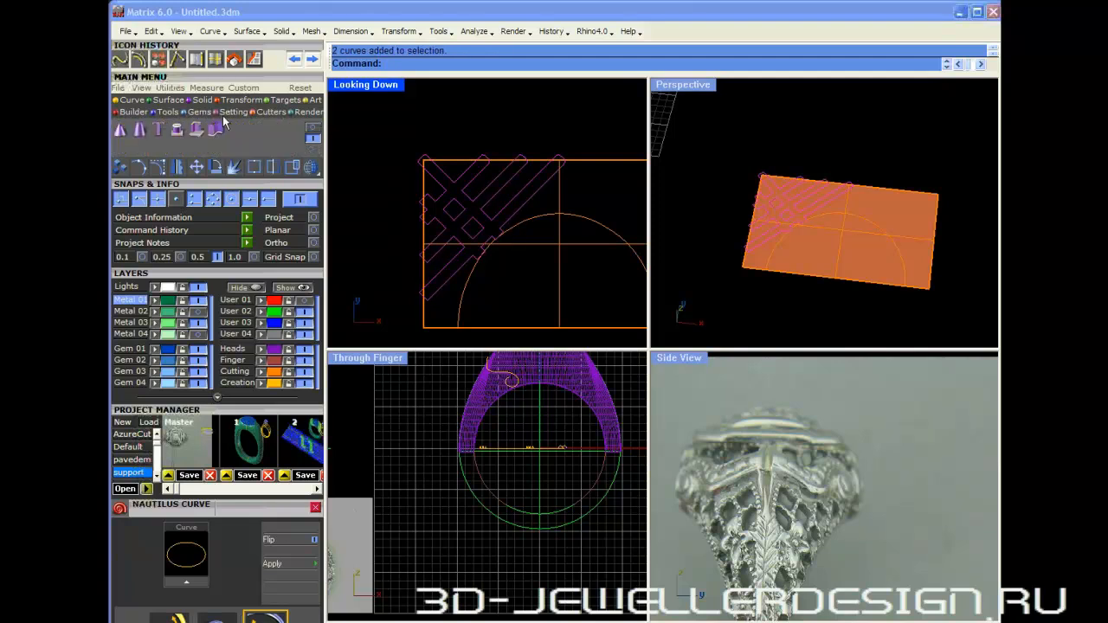
left_click(313, 128)
left_click(273, 131)
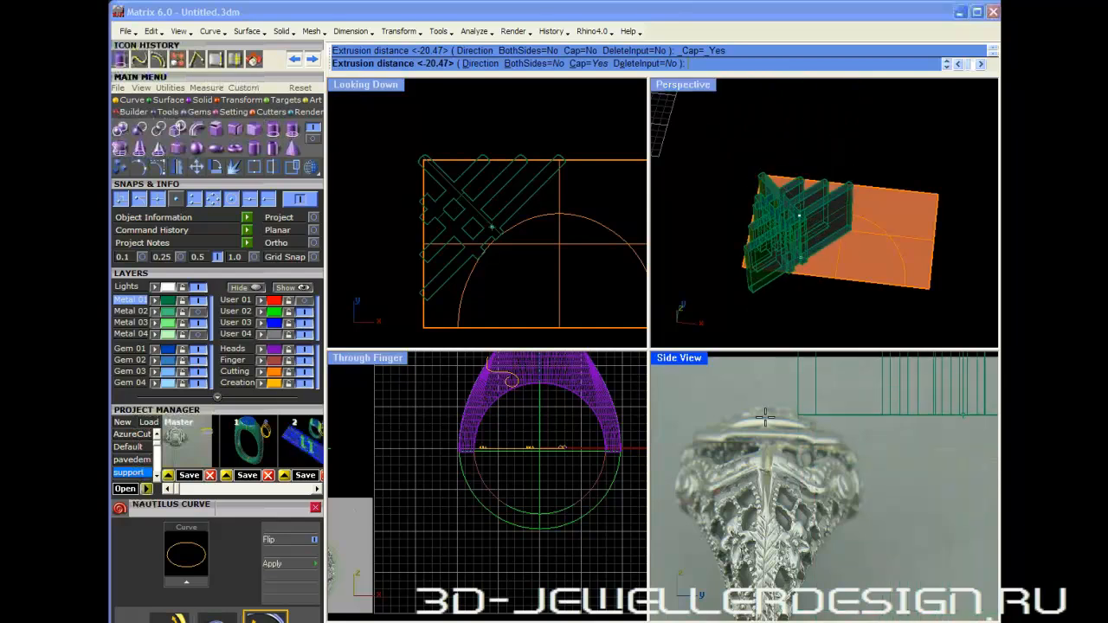
scroll(765, 418, "down", 10)
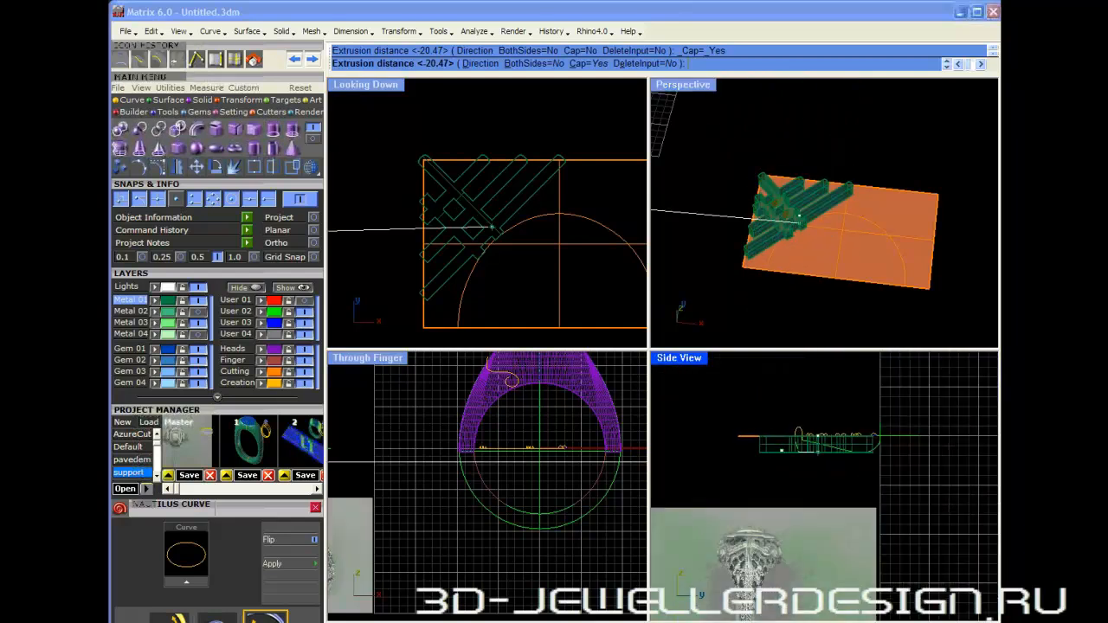
scroll(779, 447, "up", 6)
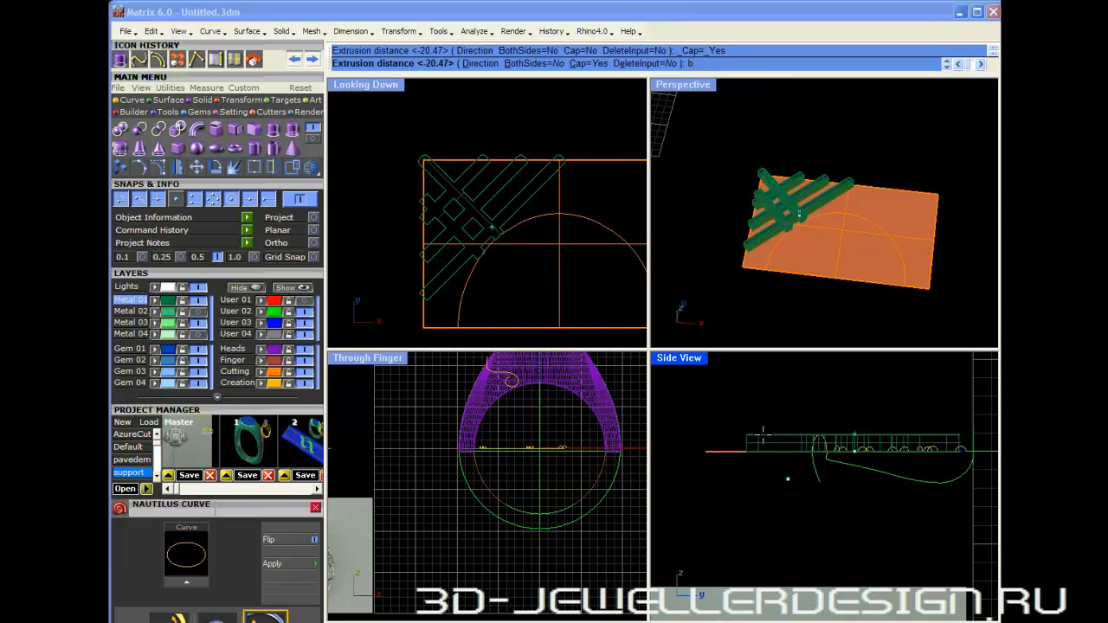
key("Return")
scroll(763, 431, "up", 6)
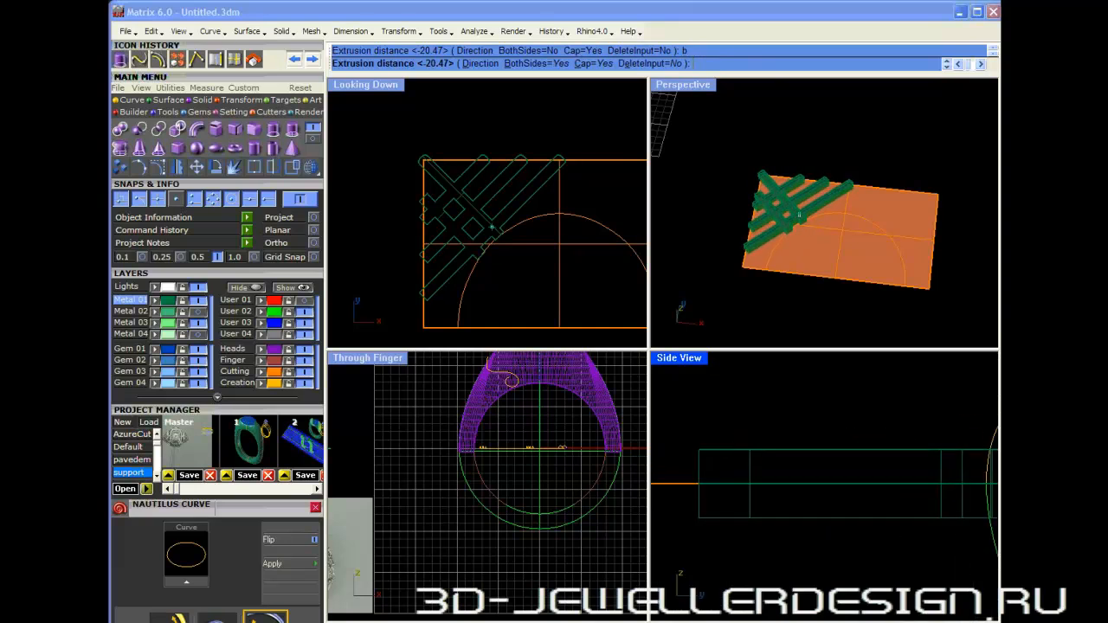
left_click(750, 449)
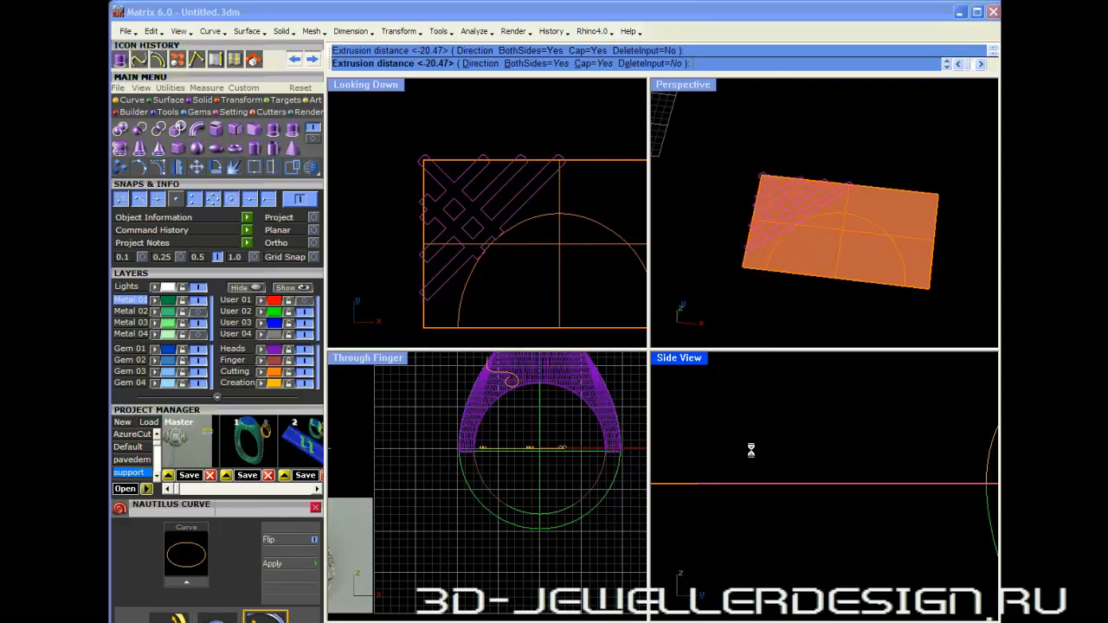
- Examine the extruded lattice's thickness and shape against the flat rectangular surface from several angles
right_click_drag(801, 310, 844, 259)
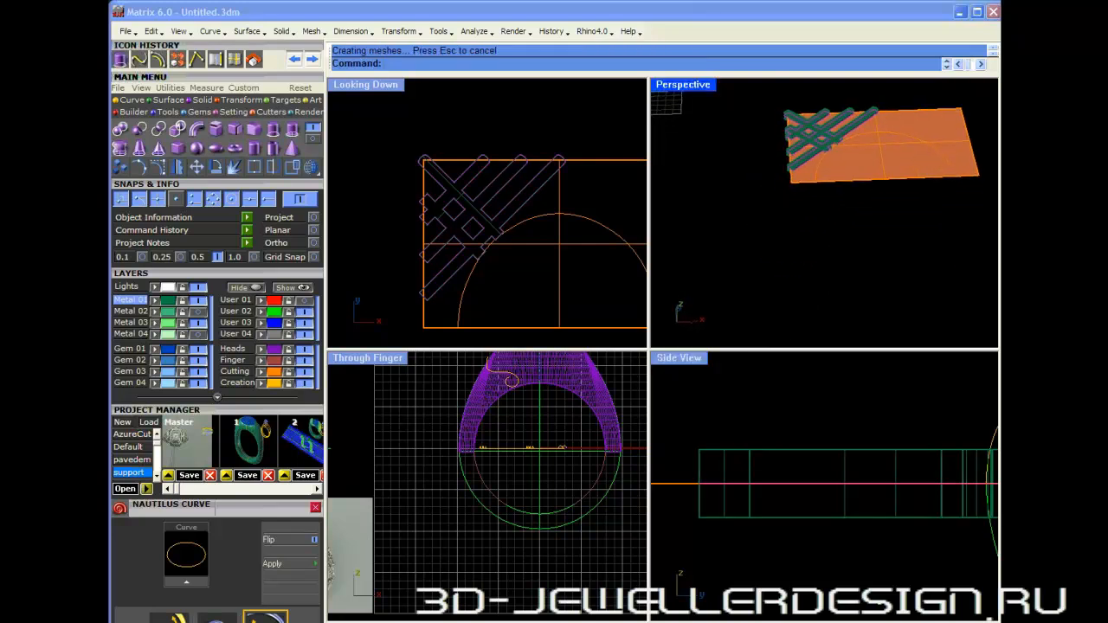
scroll(543, 468, "down", 4)
right_click_drag(637, 476, 499, 474)
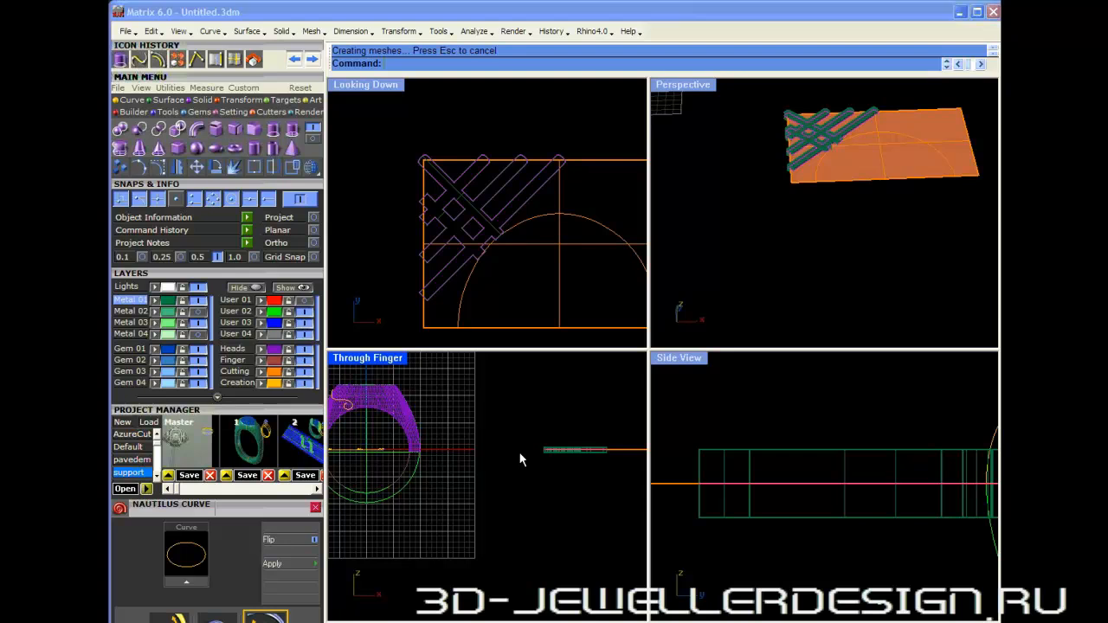
scroll(517, 451, "up", 3)
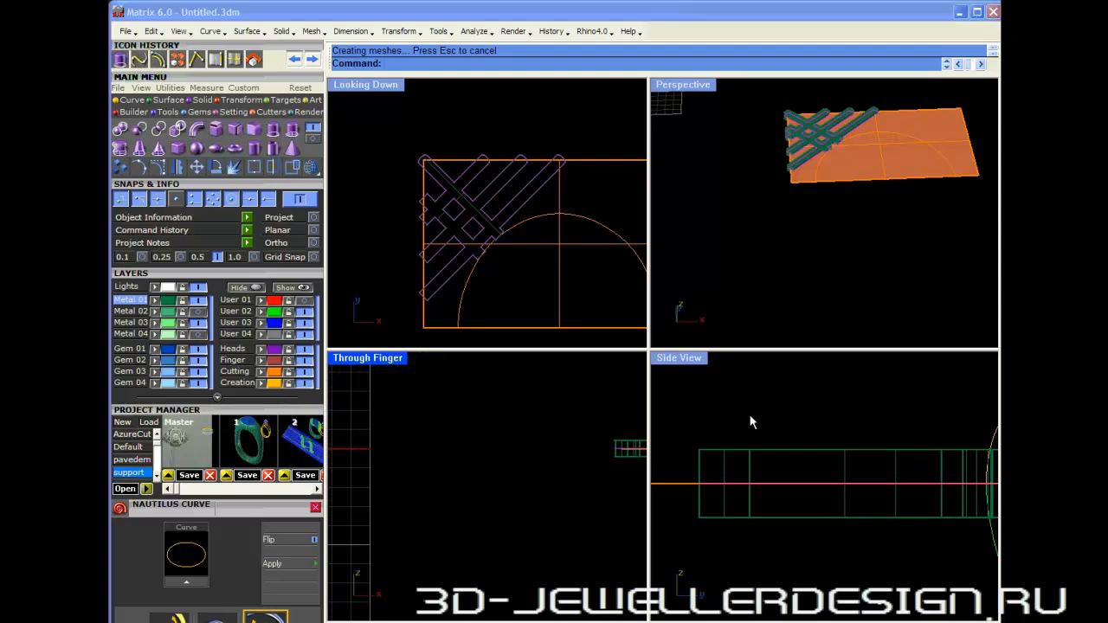
scroll(753, 420, "down", 4)
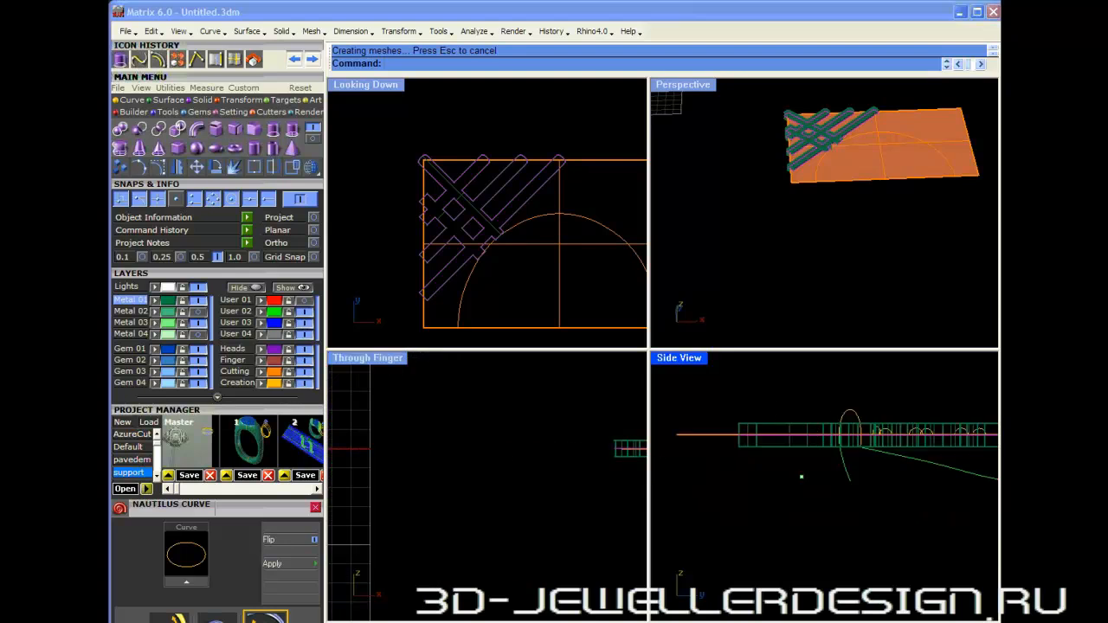
left_click(814, 430)
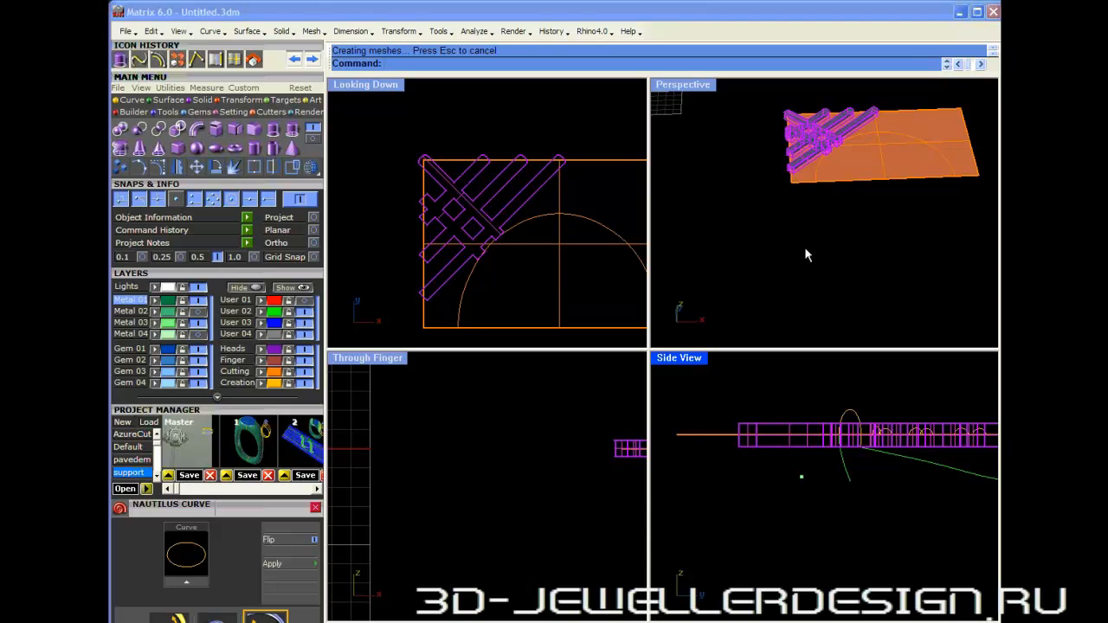
right_click_drag(809, 256, 839, 254)
scroll(838, 238, "up", 6)
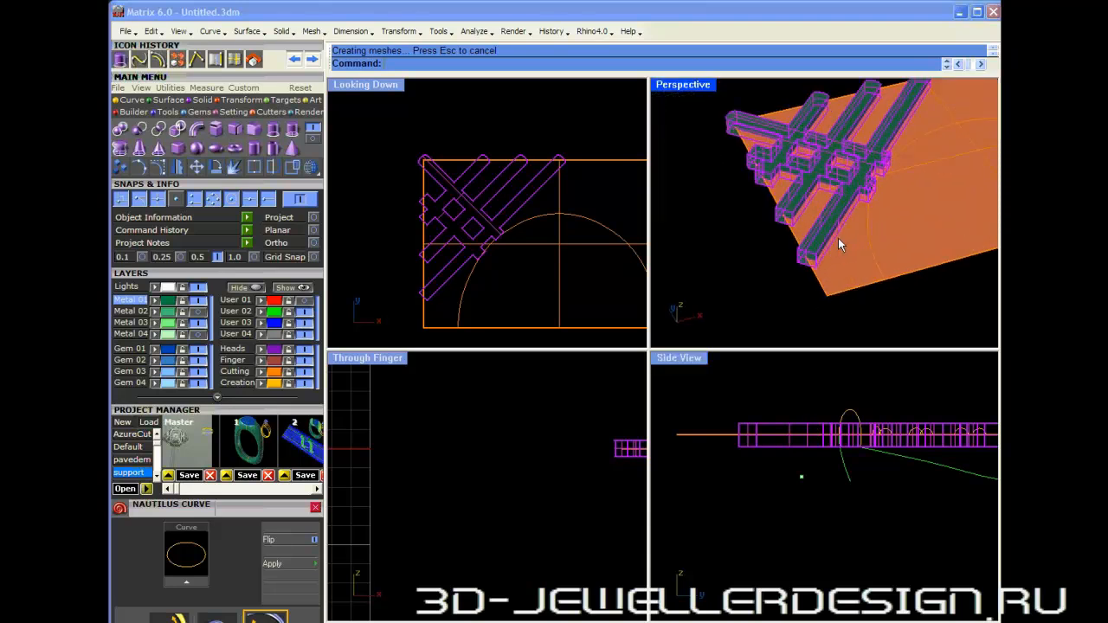
left_click(765, 252)
scroll(767, 227, "down", 10)
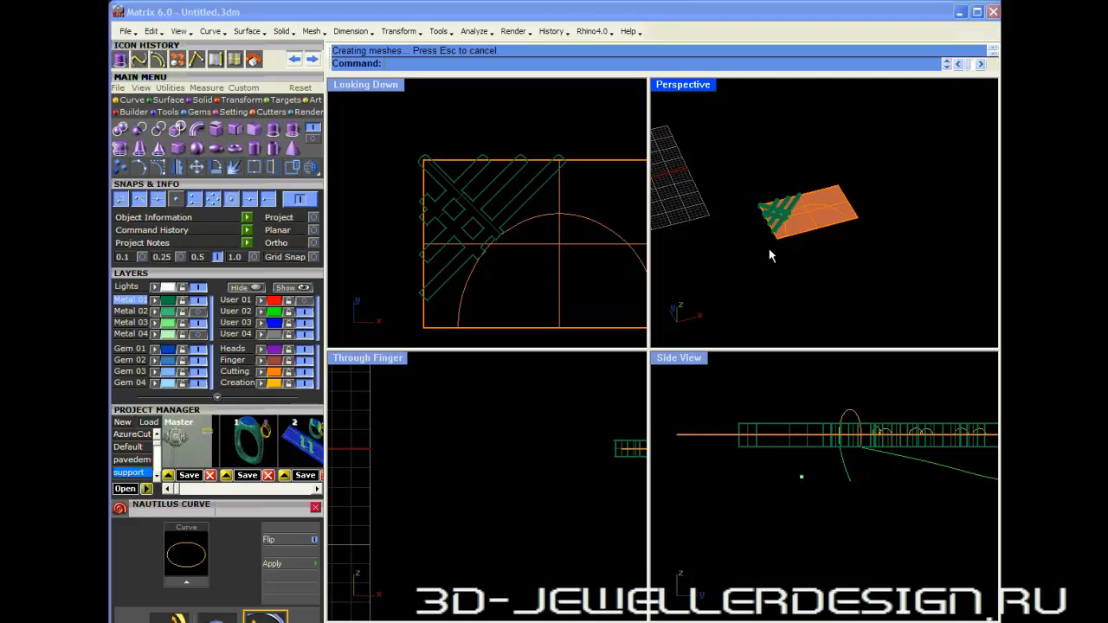
scroll(770, 246, "down", 5)
- Flow a copy of the extruded lattice from the flat rectangle onto the ring's surface with FlowAlongSrf, matching the corners and keeping Rigid=No
right_click_drag(854, 235, 824, 230, "shift")
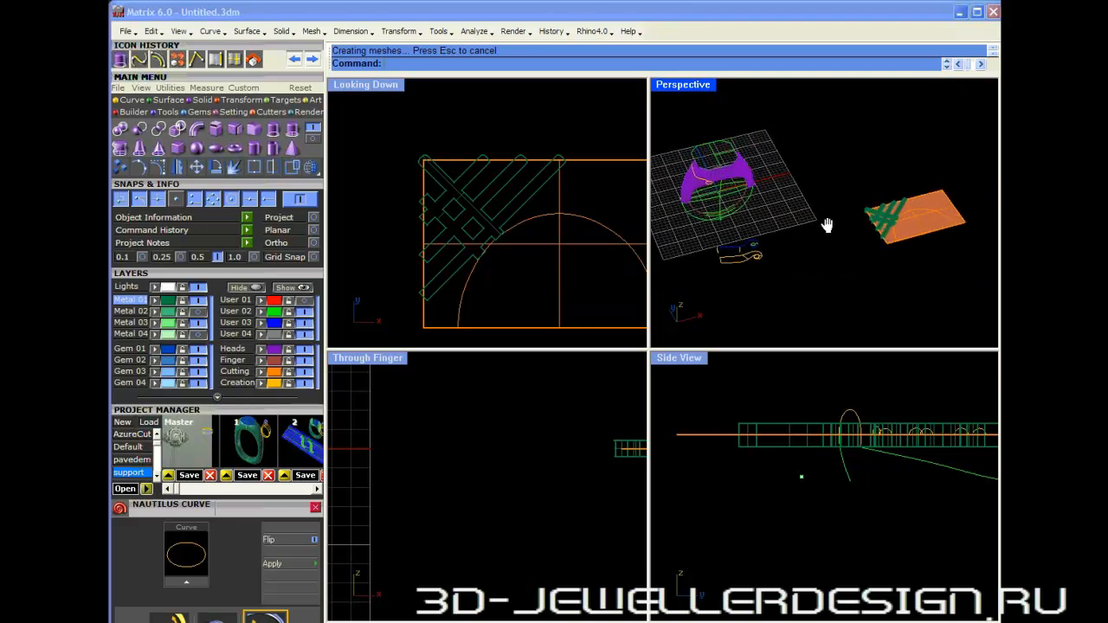
left_click(865, 212)
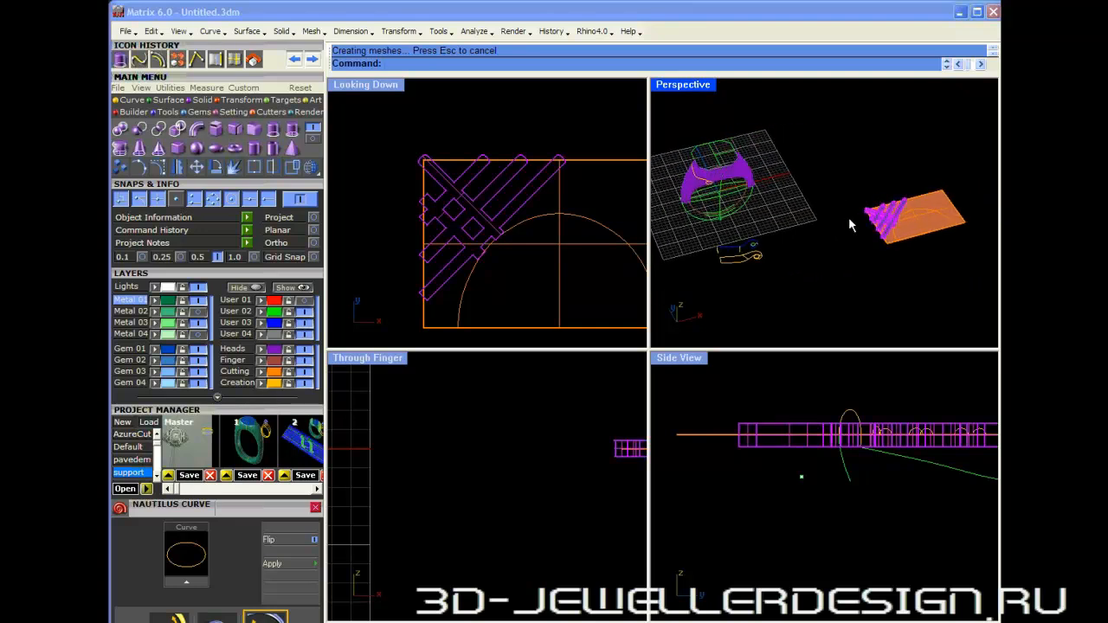
type("FlowAlongSrf")
key("Return")
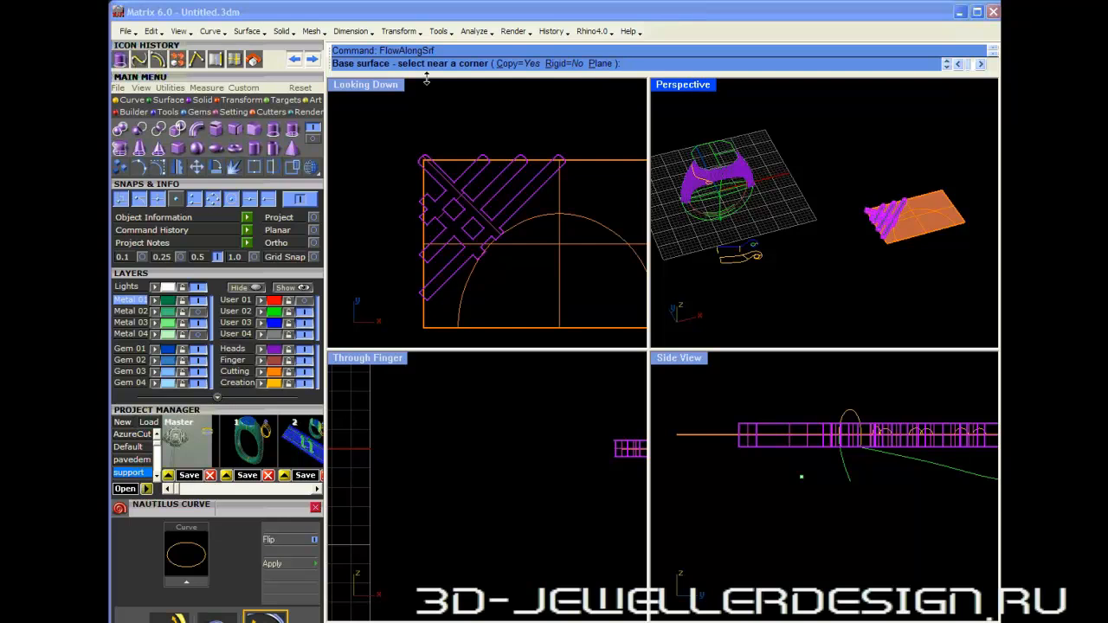
left_click(941, 196)
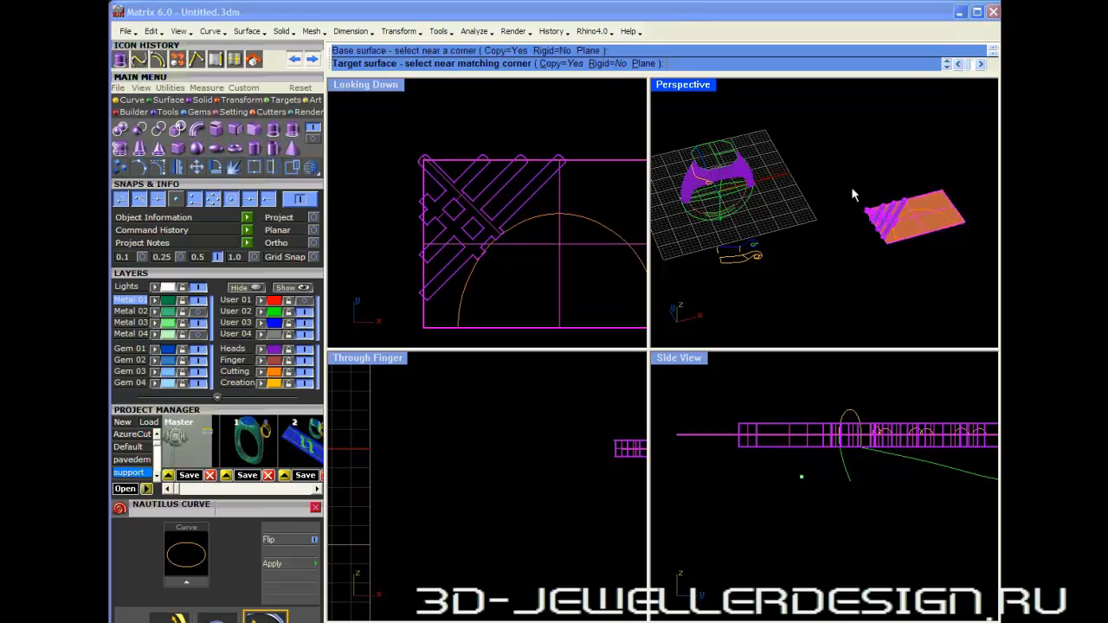
right_click_drag(746, 174, 693, 183)
scroll(729, 128, "up", 5)
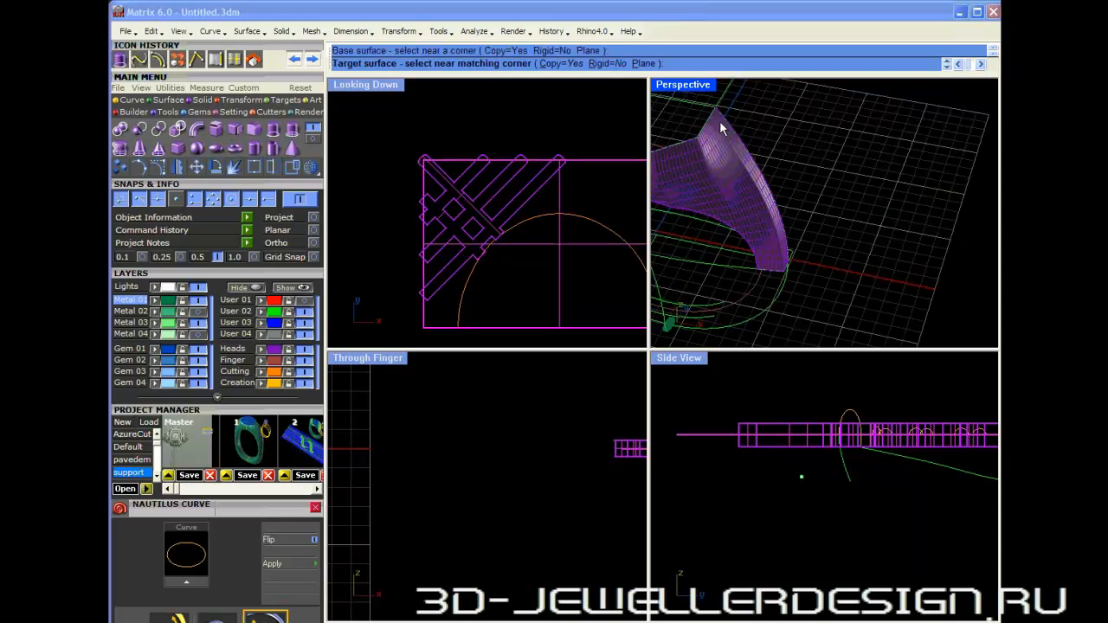
left_click(719, 123)
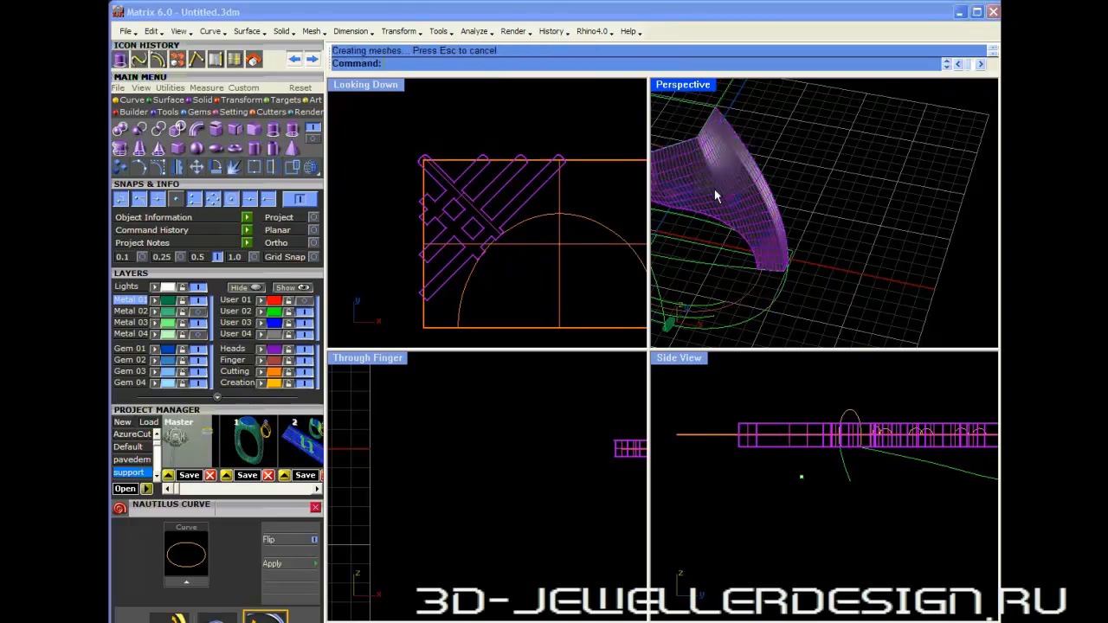
- Examine the flowed lattice on the ring in the enlarged Perspective view, checking the shape and ends of its strips
right_click_drag(716, 196, 896, 233)
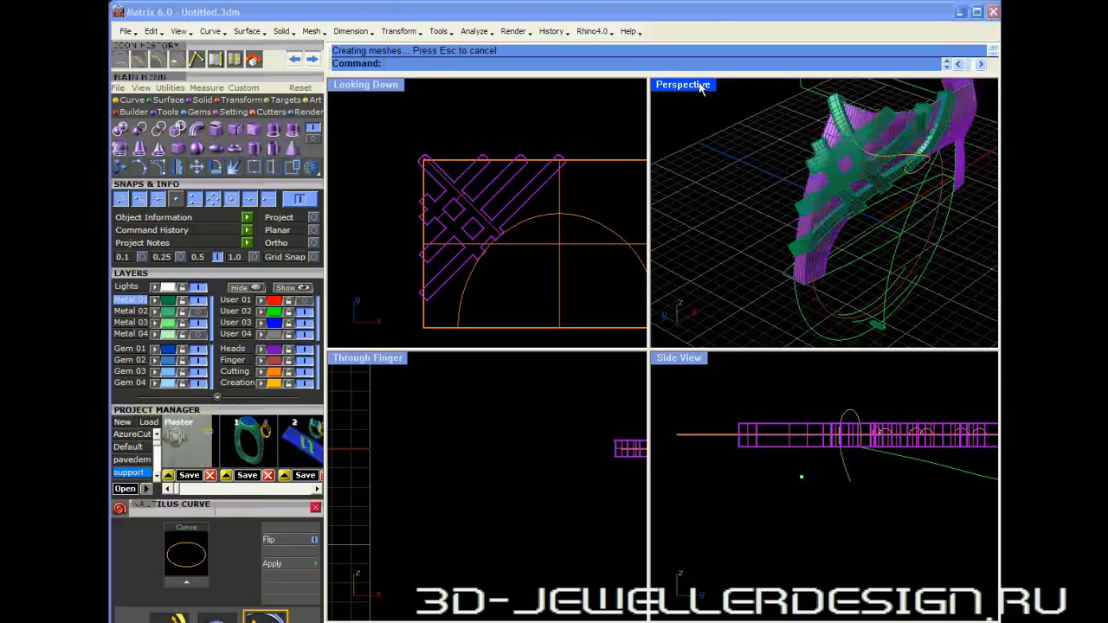
double_click(682, 84)
scroll(699, 248, "down", 2)
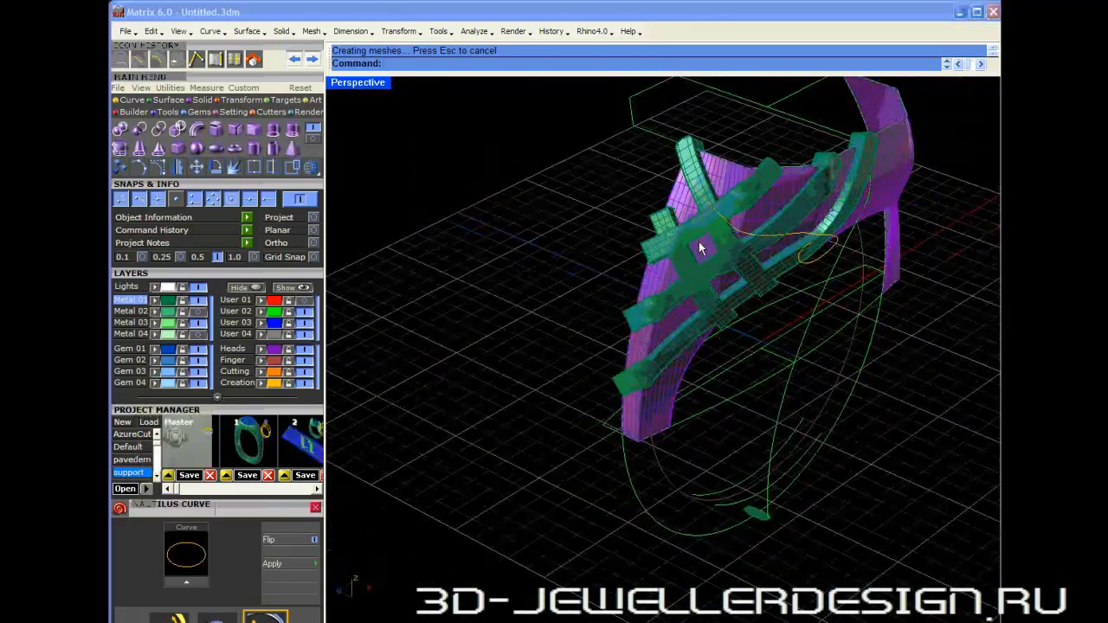
scroll(699, 245, "up", 3)
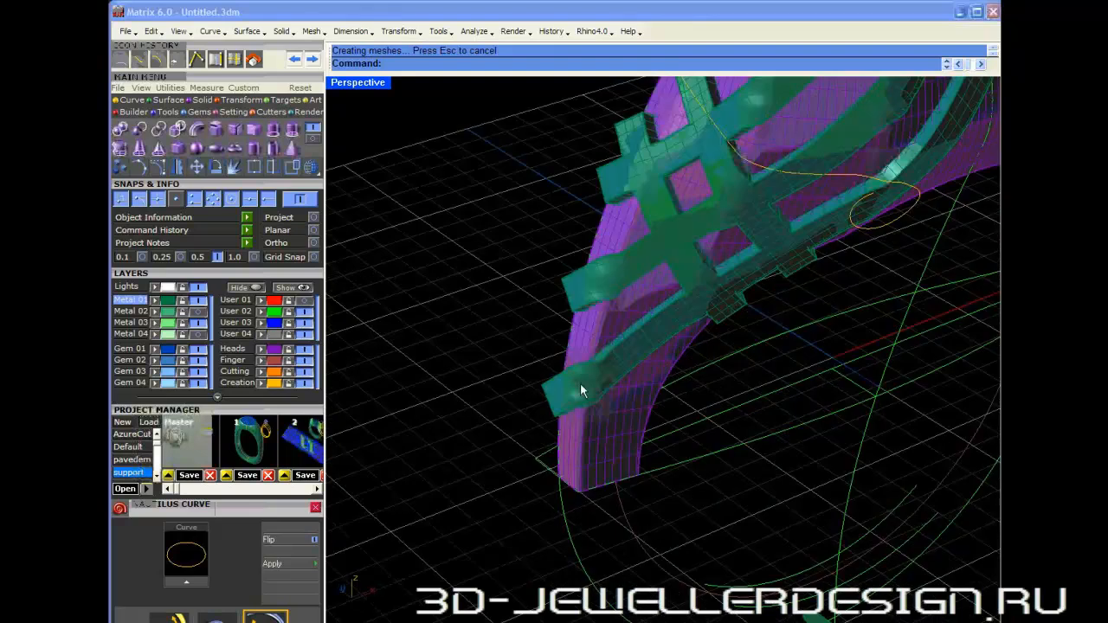
right_click_drag(581, 386, 668, 378)
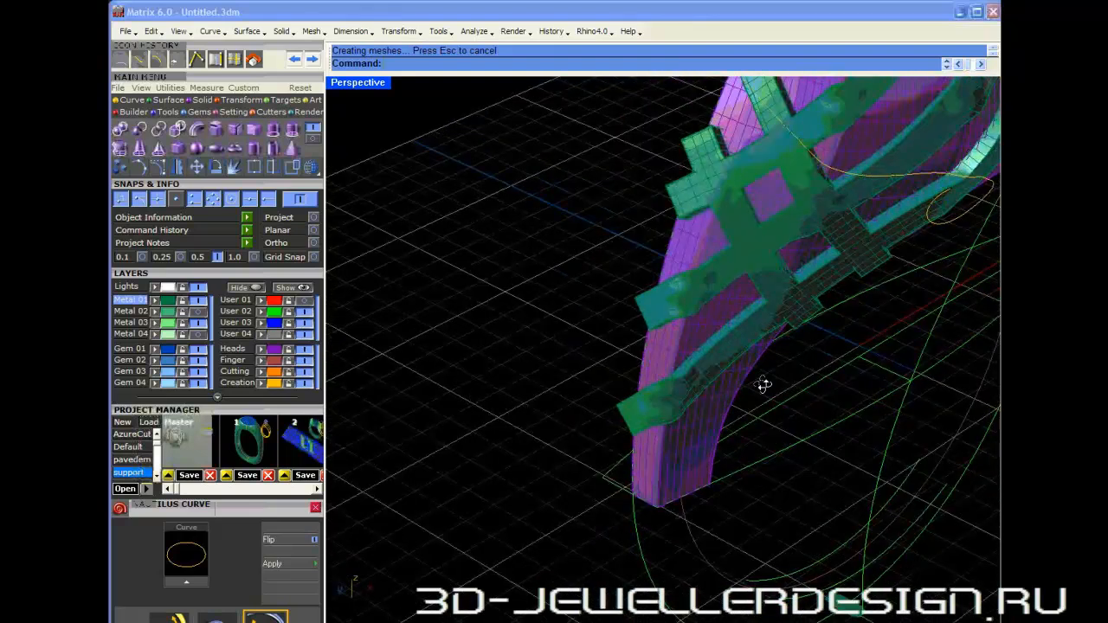
right_click_drag(762, 384, 582, 271)
mouse_move(611, 329)
right_mouse_down()
mouse_move(663, 327)
mouse_move(700, 225)
mouse_move(684, 178)
mouse_move(627, 153)
mouse_move(322, 213)
right_mouse_up()
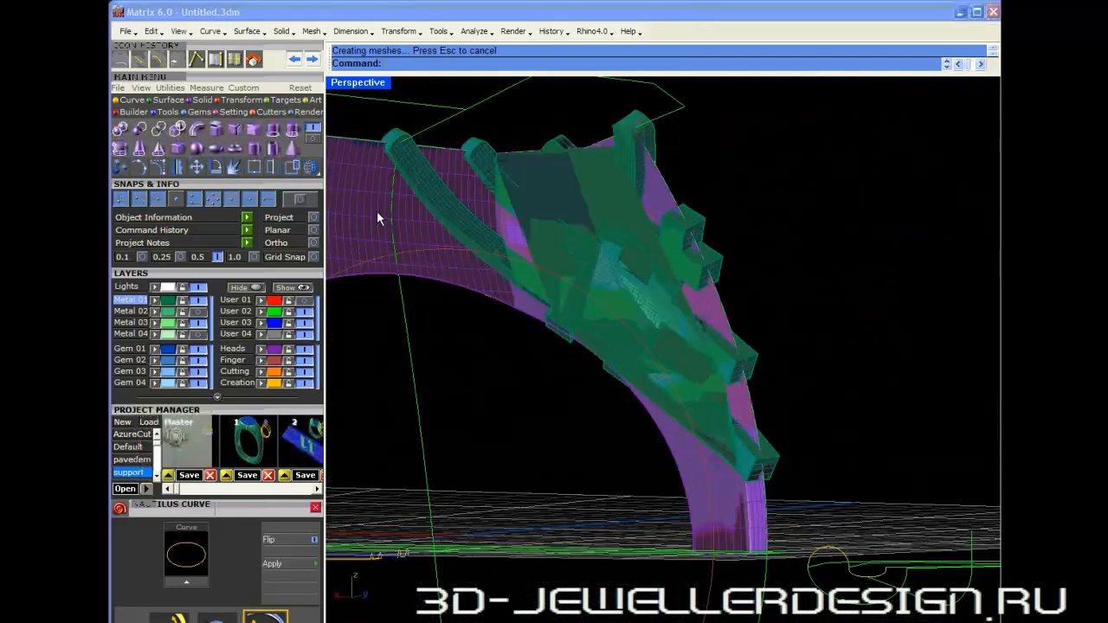
- Inspect the flowed lattice in wireframe display, checking its edges and strip crossings up close for distortion
left_click(309, 200)
left_click(310, 167)
right_click_drag(628, 274, 642, 250)
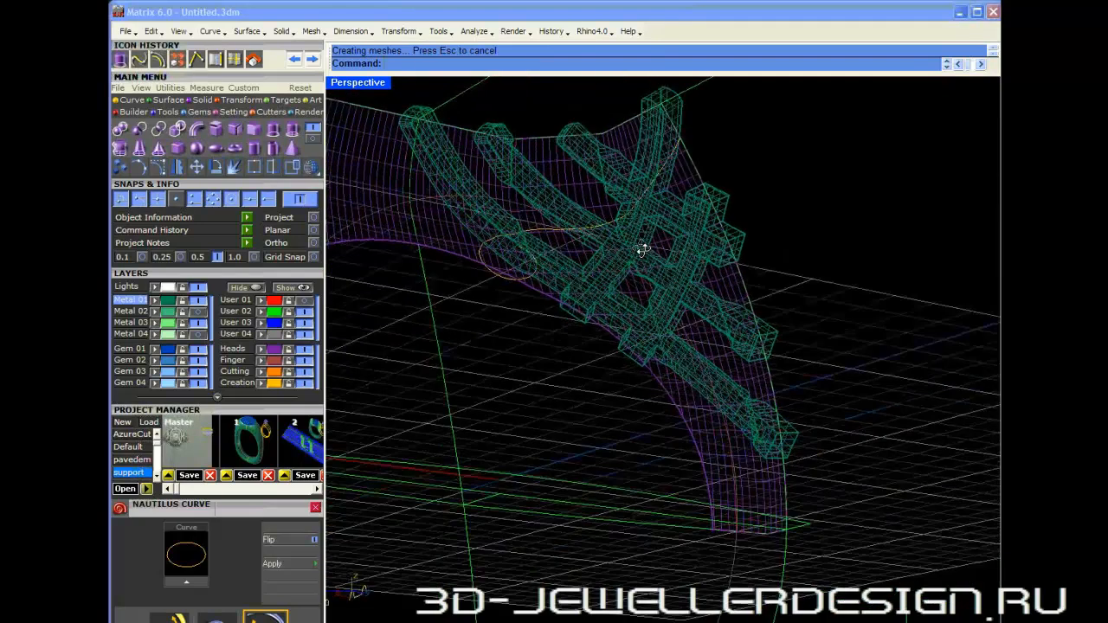
scroll(642, 250, "up", 5)
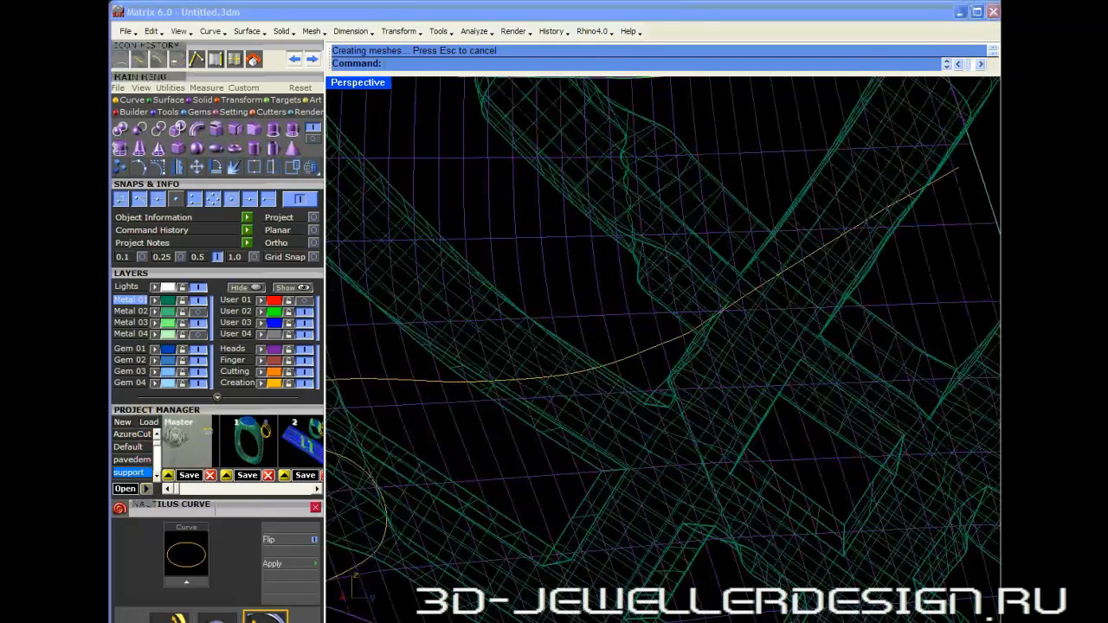
right_click_drag(642, 250, 707, 288, "shift")
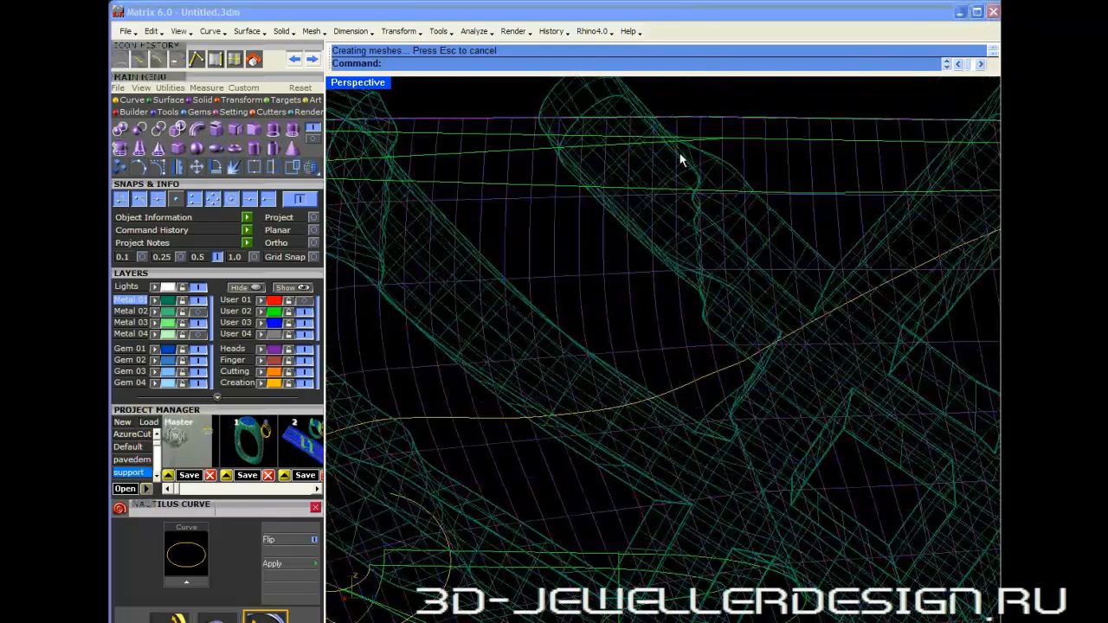
scroll(766, 329, "up", 4)
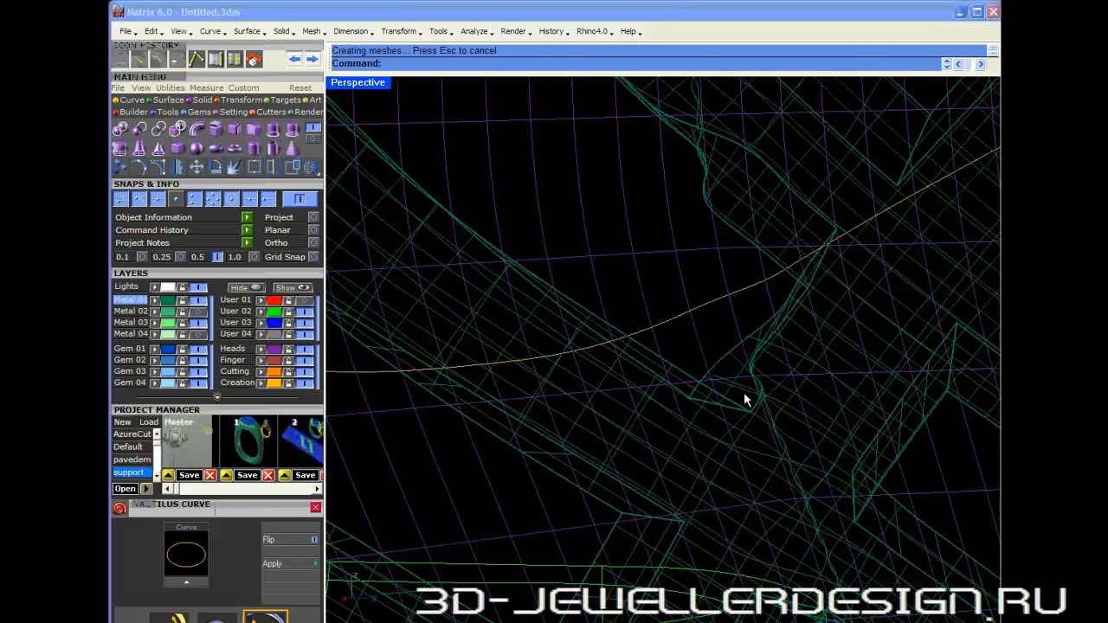
scroll(752, 422, "down", 5)
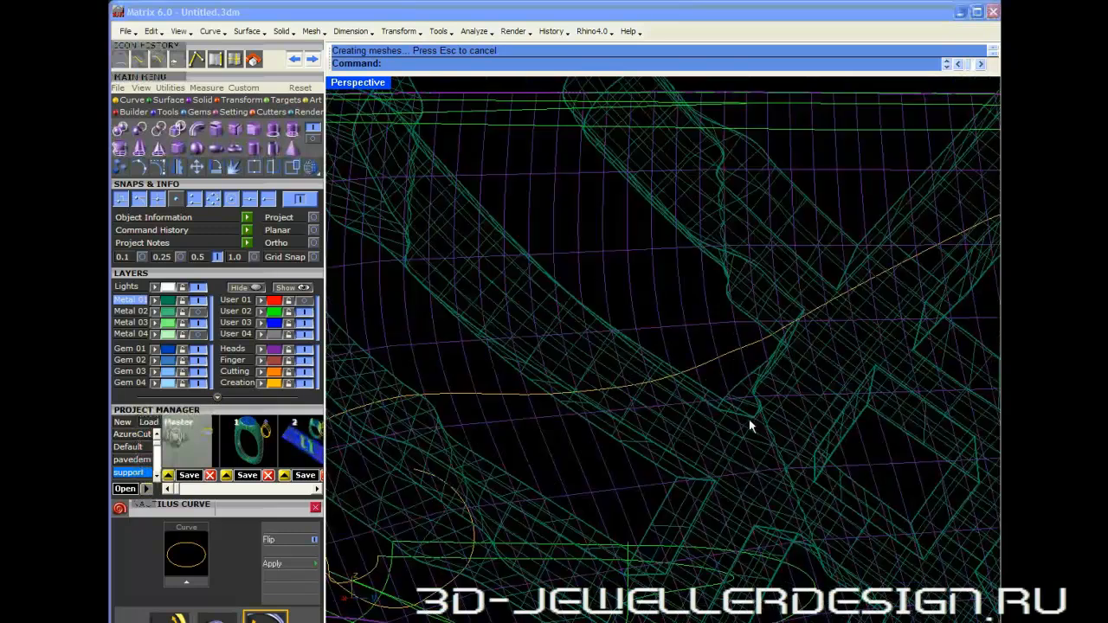
right_click_drag(766, 479, 717, 255)
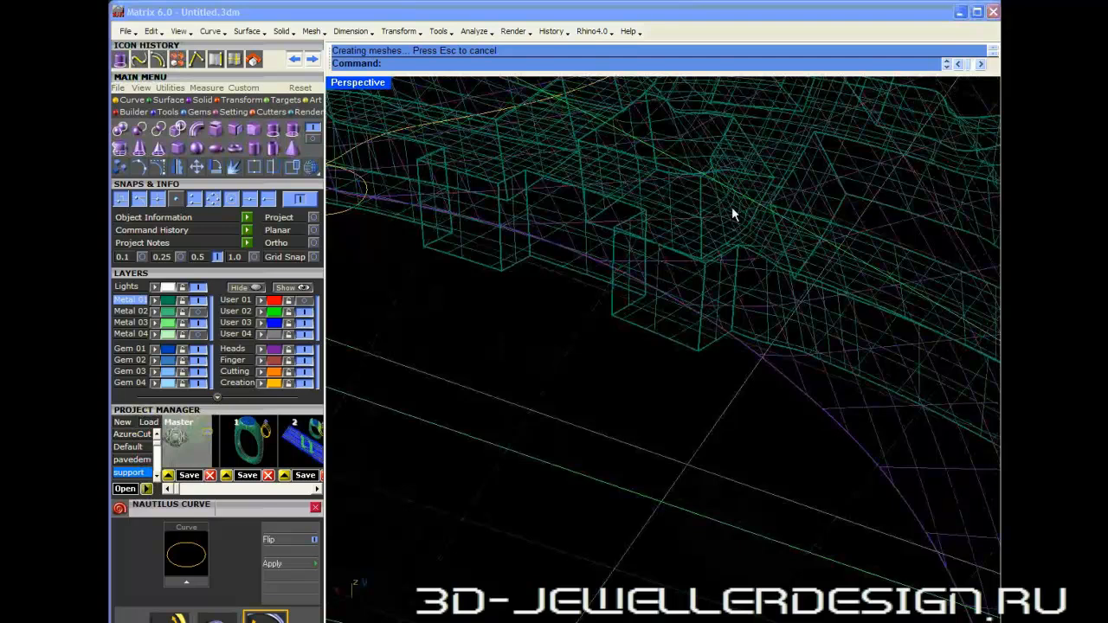
scroll(731, 214, "down", 5)
right_click_drag(732, 214, 609, 129)
scroll(741, 307, "down", 4)
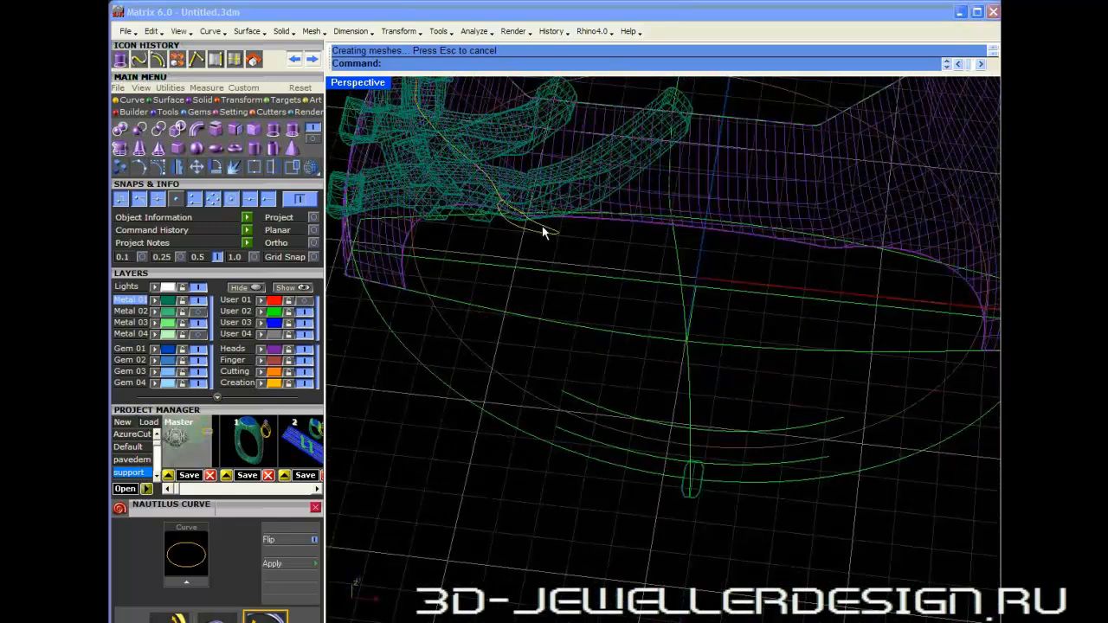
right_click_drag(544, 232, 745, 303, "shift")
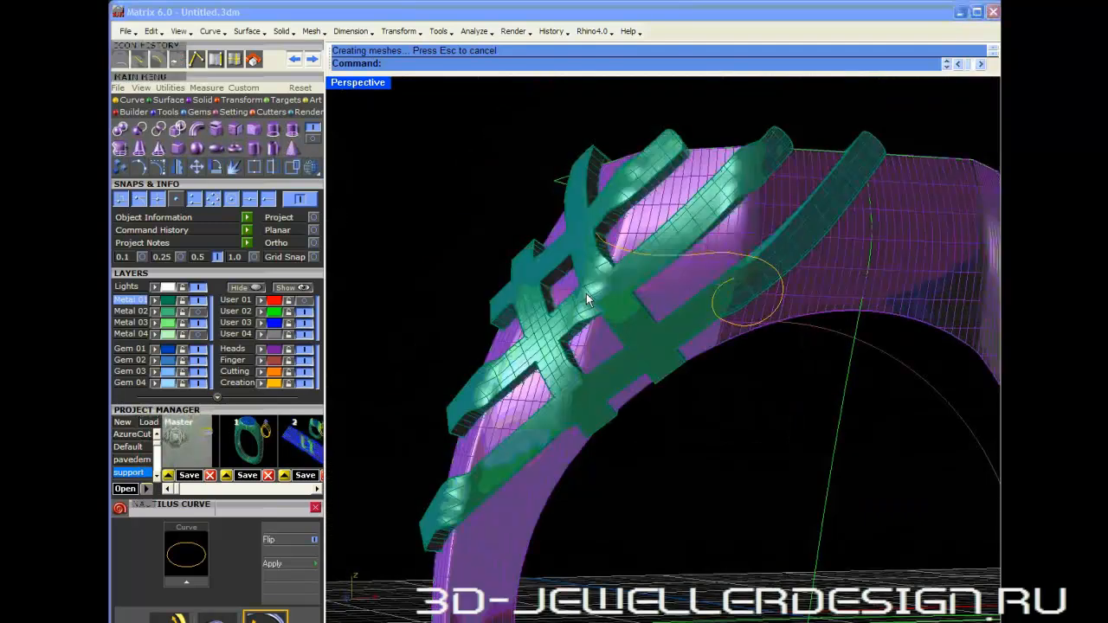
- Delete the flowed lattice from the ring and the extruded lattice solid from the flat rectangle
left_click(676, 143)
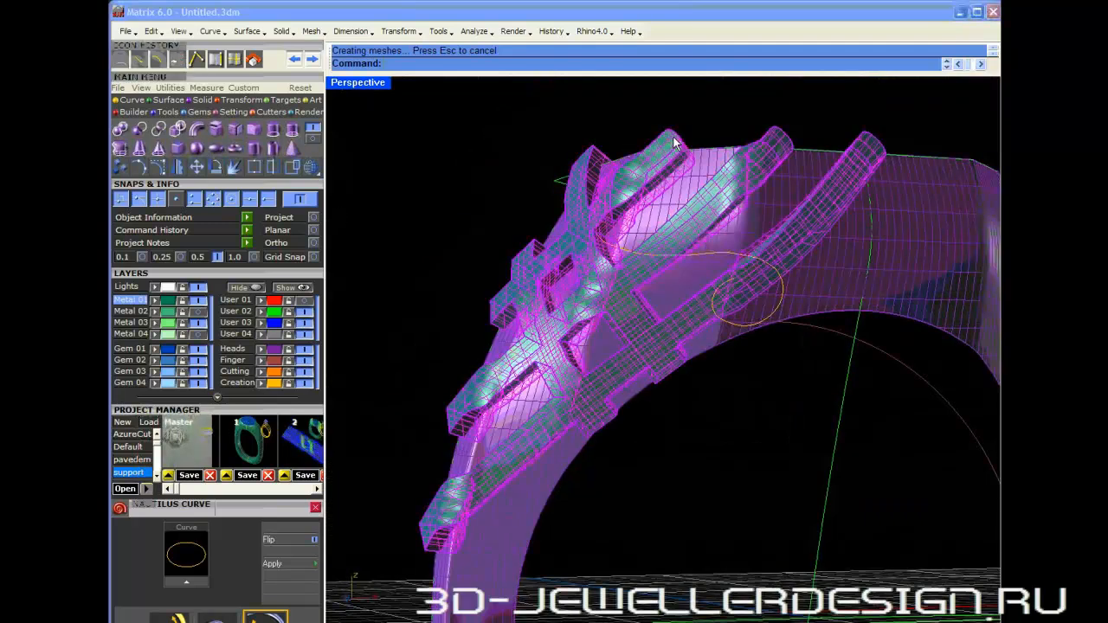
key("Delete")
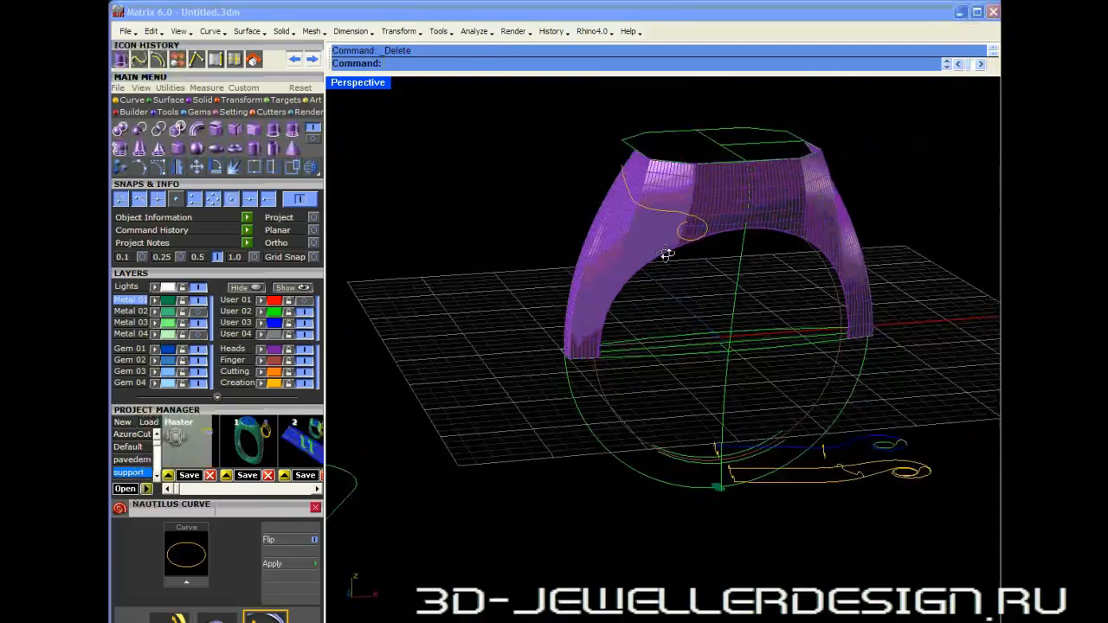
scroll(699, 321, "down", 5)
right_click_drag(751, 378, 637, 348, "shift")
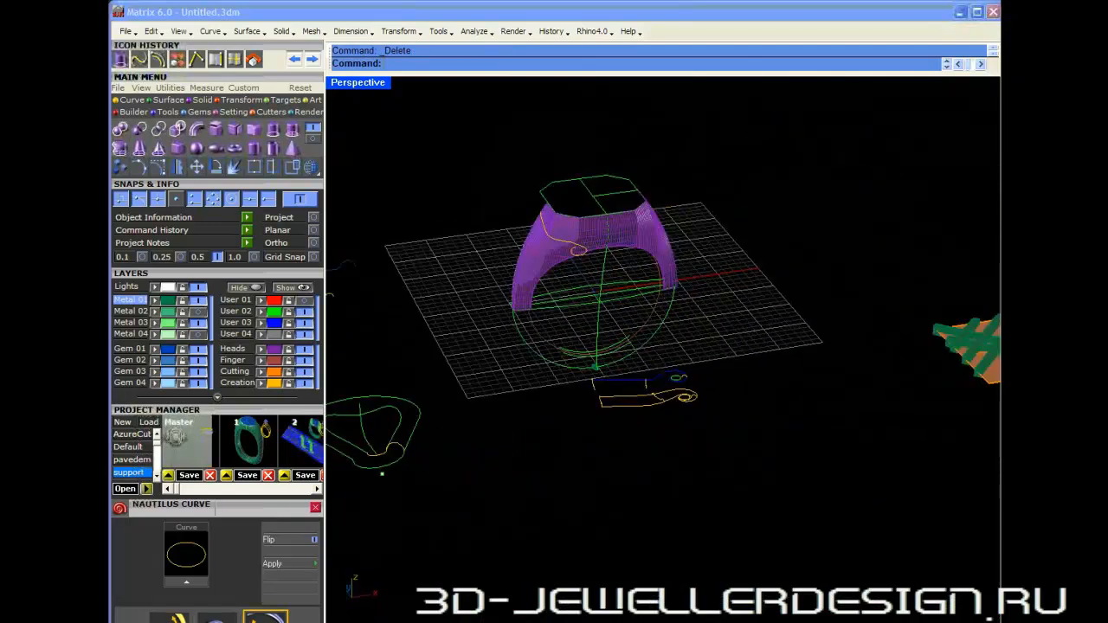
scroll(839, 355, "up", 8)
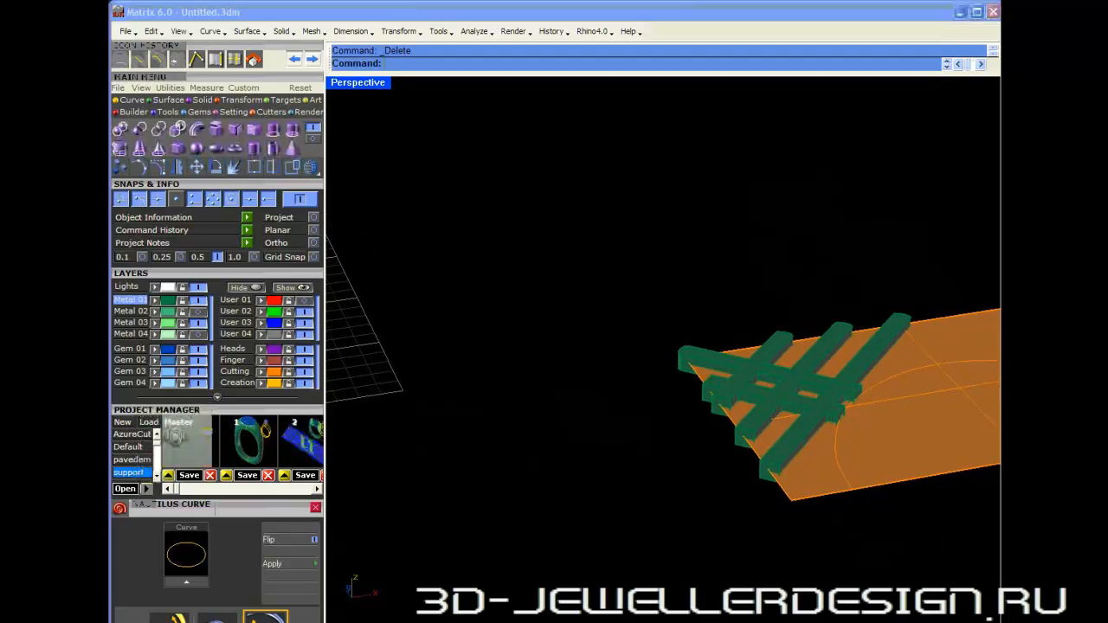
left_click(823, 355)
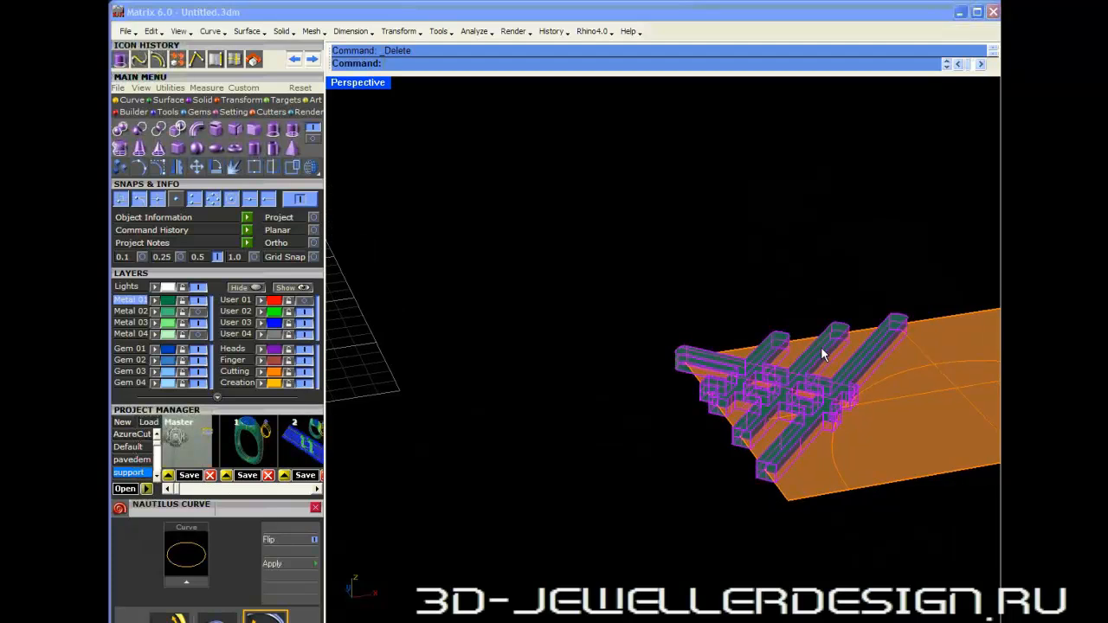
key("Delete")
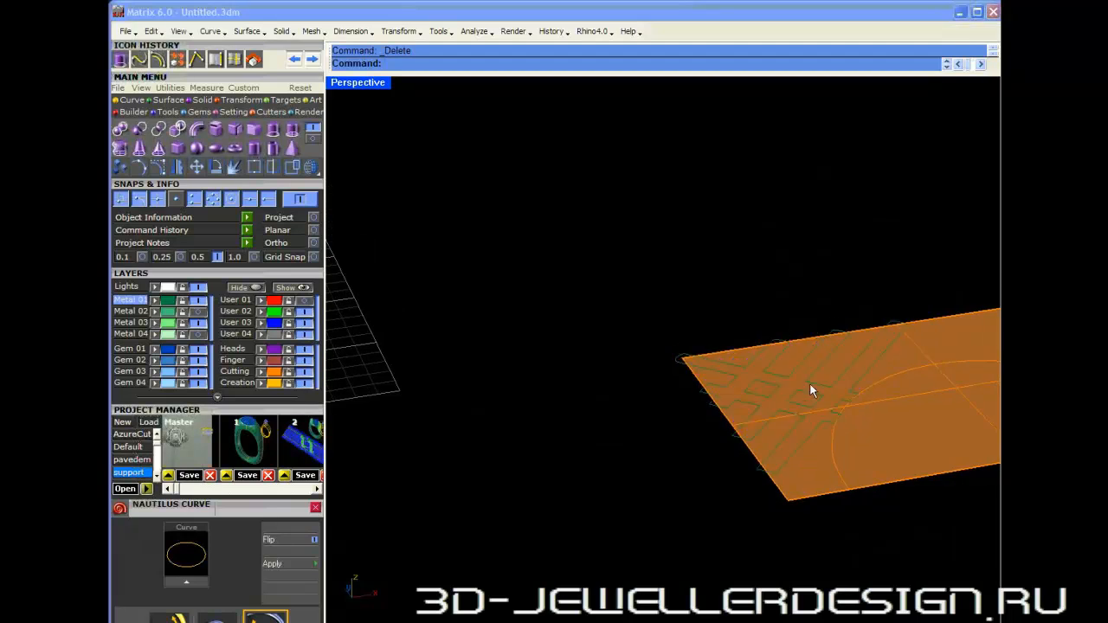
- Create a planar surface from the closed lattice outline and its two inner square curves
right_click_drag(810, 383, 775, 392)
right_click_drag(727, 317, 737, 325)
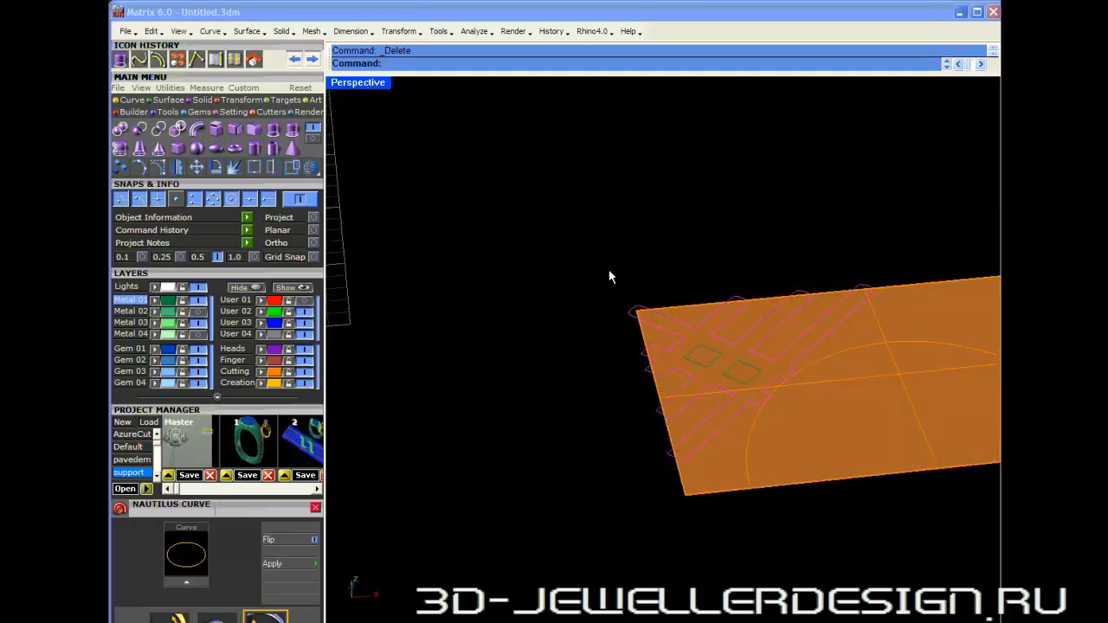
left_click_drag(598, 252, 768, 400)
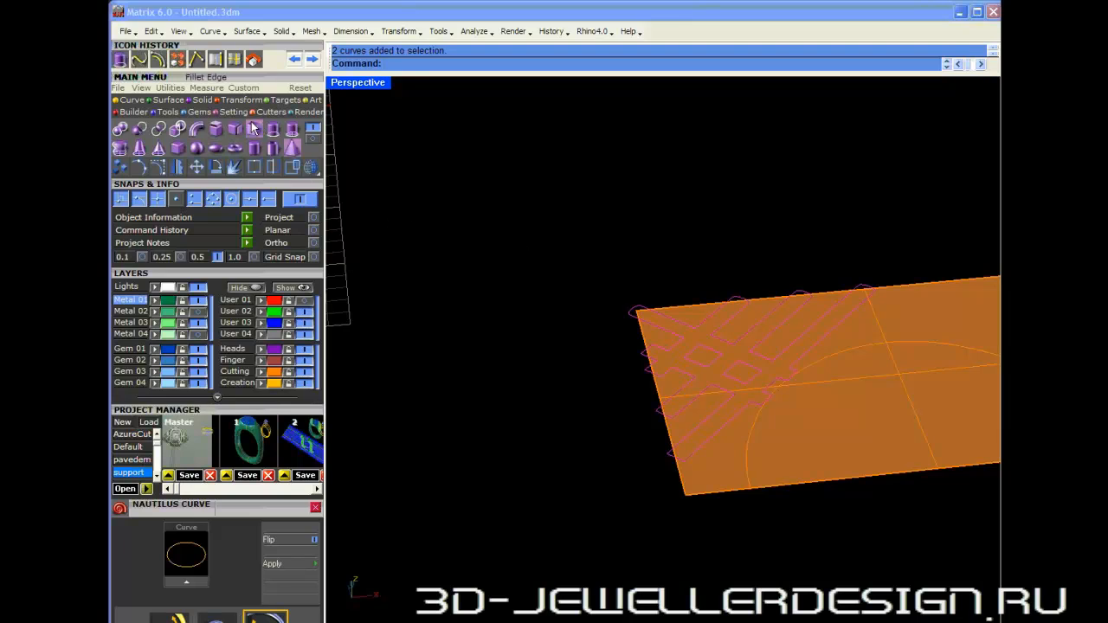
left_click(165, 100)
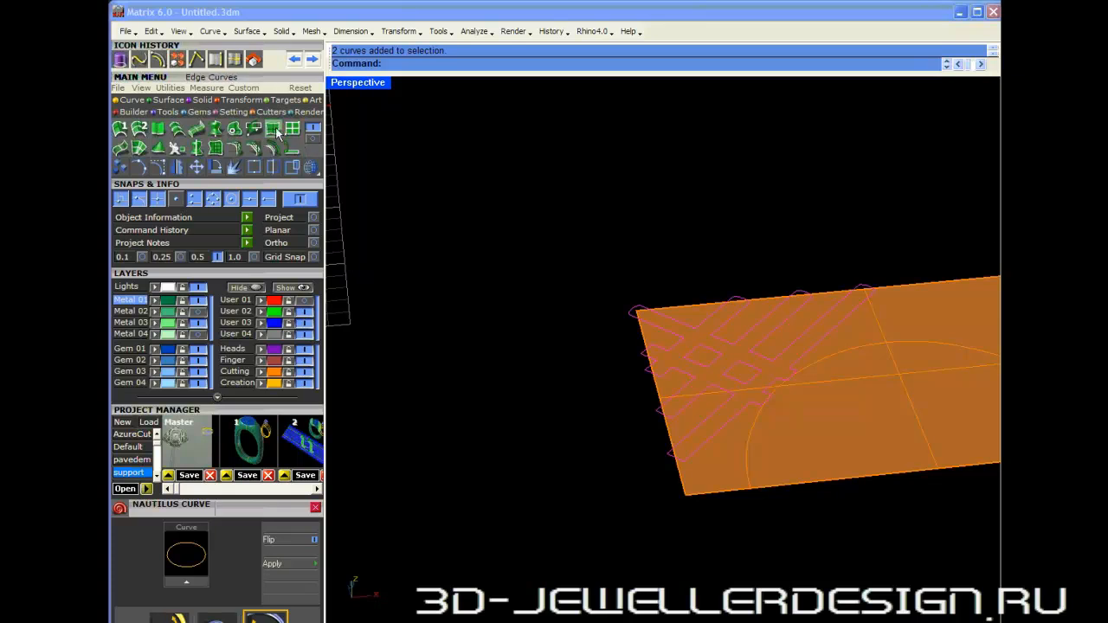
left_click(231, 131)
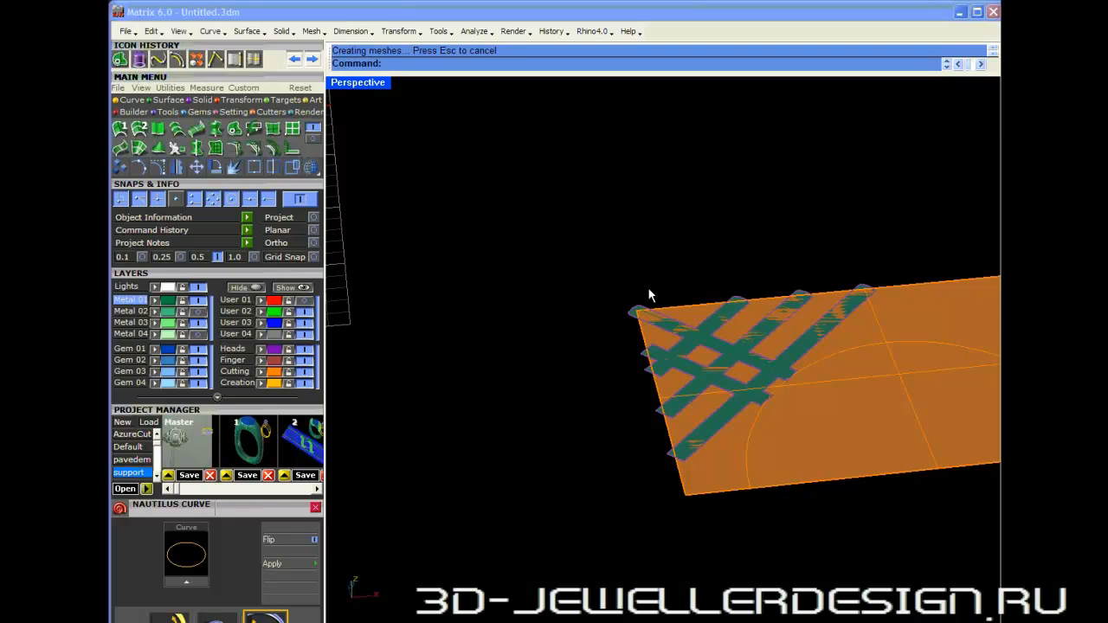
right_click_drag(664, 320, 634, 290, "shift")
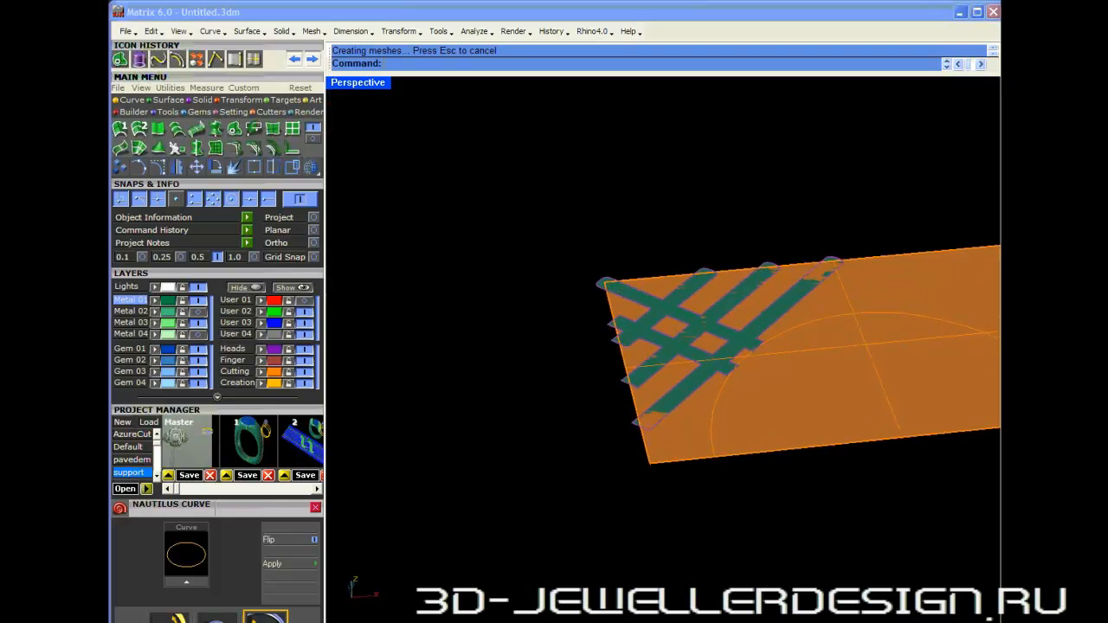
- Flow the planar lattice surface from the flat rectangle onto the purple ring surface with FlowAlongSrf, matching their corners
scroll(632, 286, "down", 6)
right_click_drag(646, 352, 756, 386, "shift")
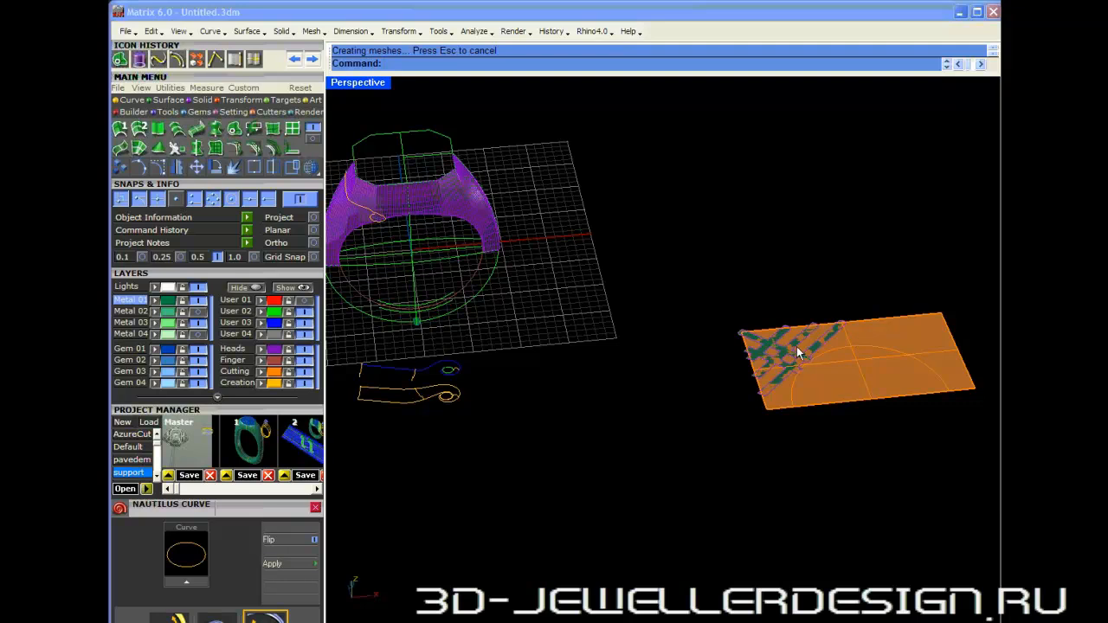
scroll(796, 346, "up", 4)
left_click(680, 325)
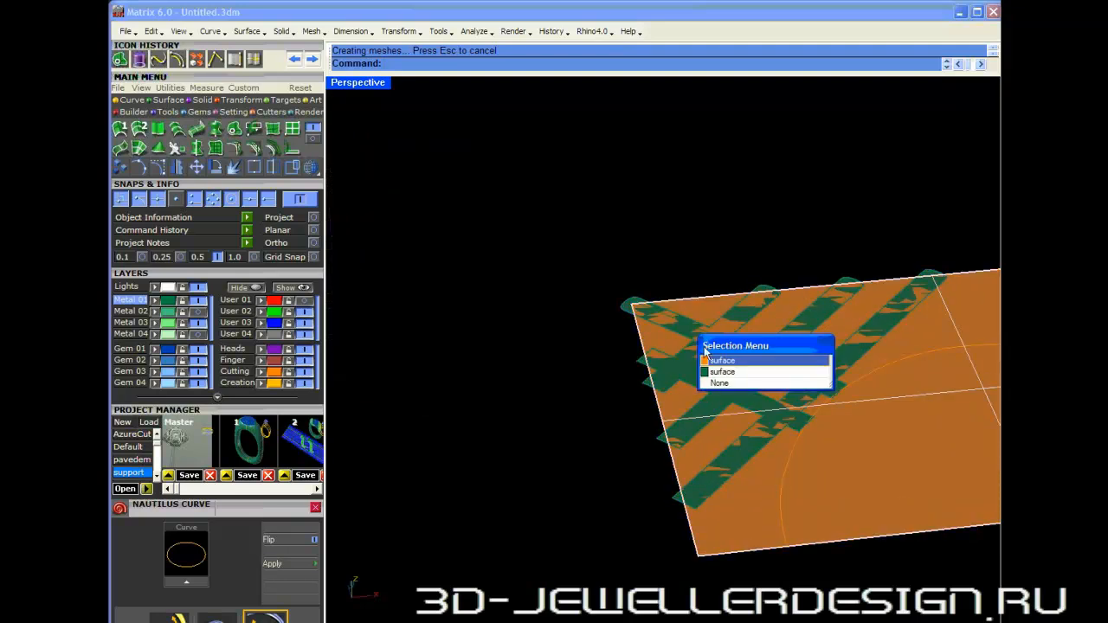
left_click(716, 371)
scroll(680, 342, "down", 5)
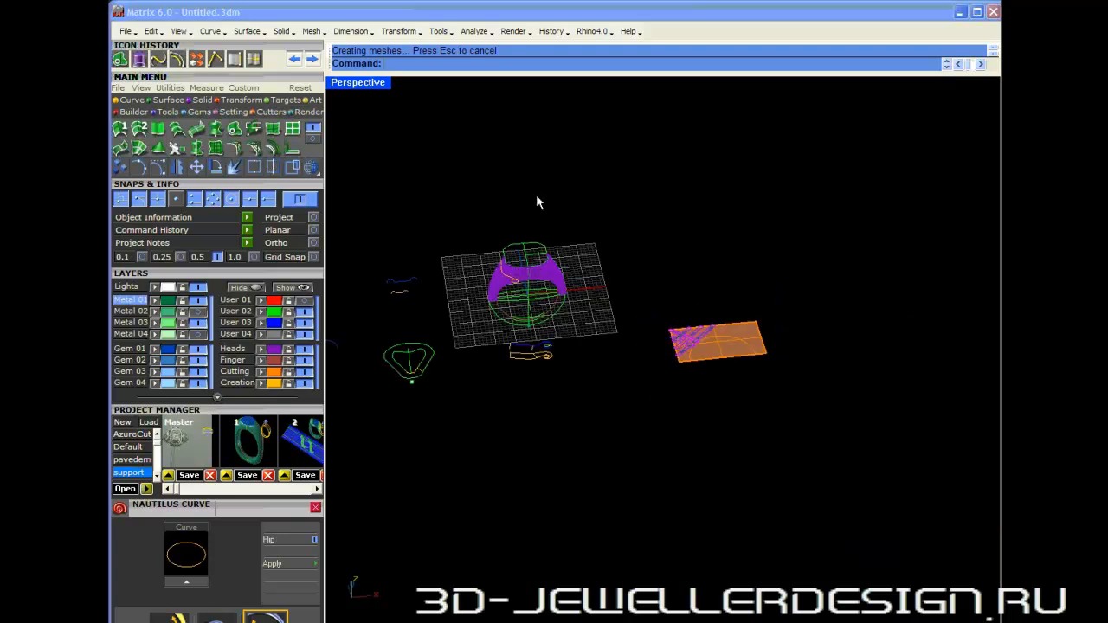
type("FlowAlongSrf")
key("Return")
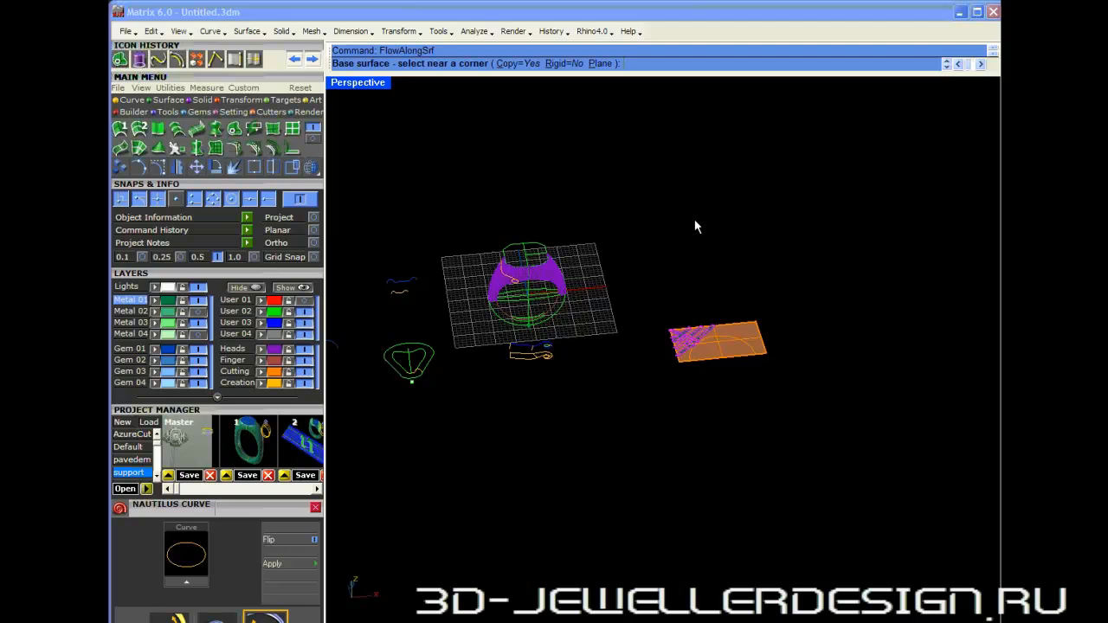
scroll(740, 337, "up", 2)
left_click(756, 325)
scroll(597, 314, "up", 3)
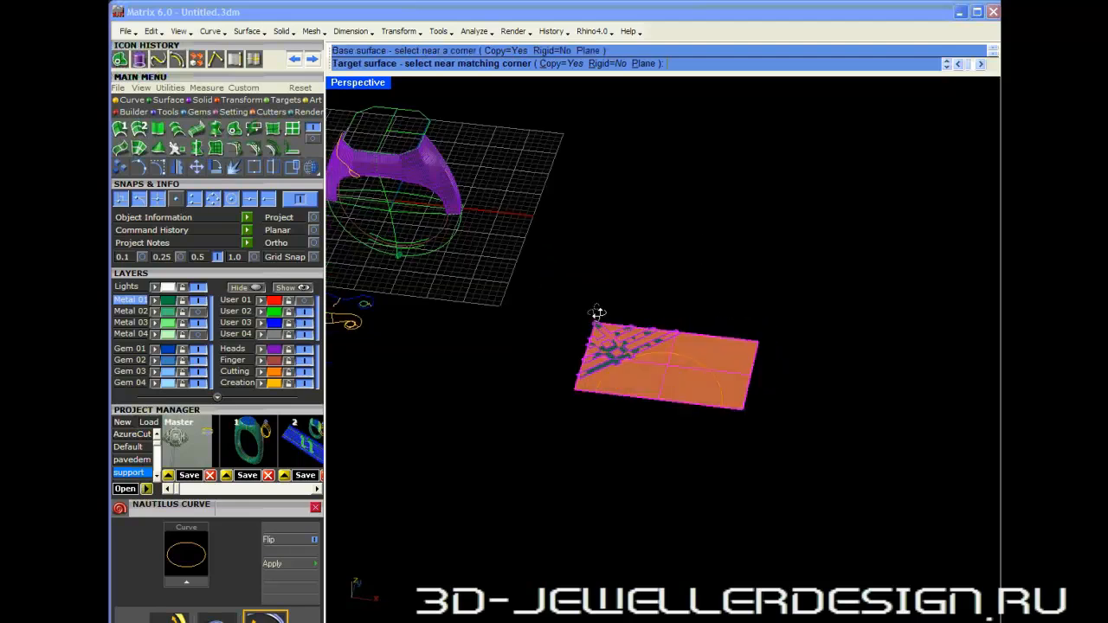
left_click(465, 132)
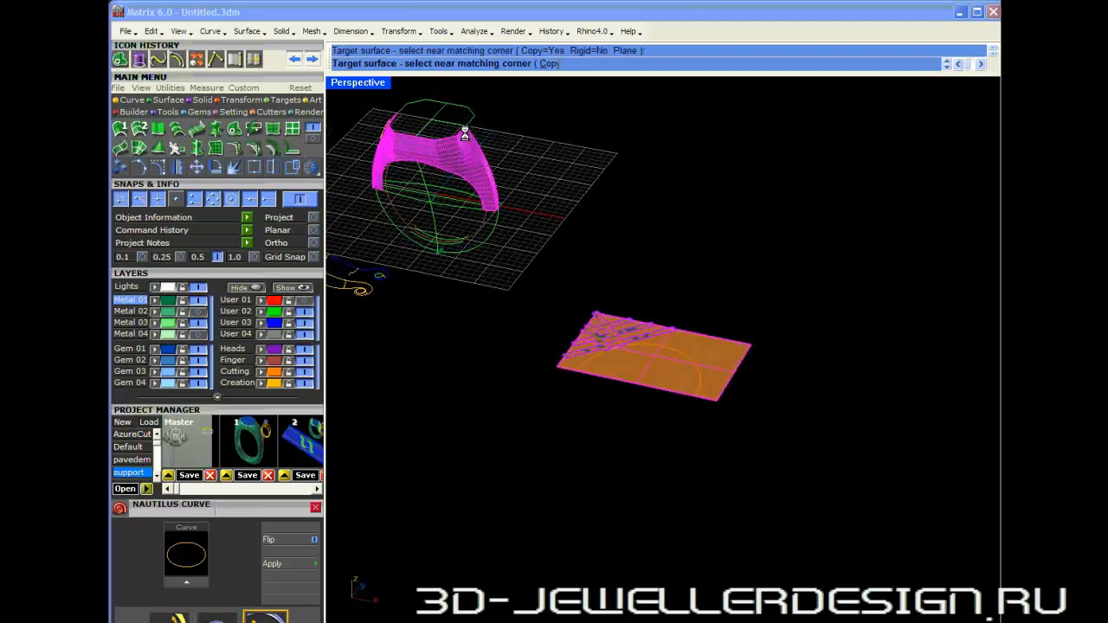
- Hide the Heads layer and inspect the flowed lattice surface up close, checking its strip ends and crossings
right_click_drag(433, 221, 591, 199)
right_click_drag(487, 297, 699, 211, "shift")
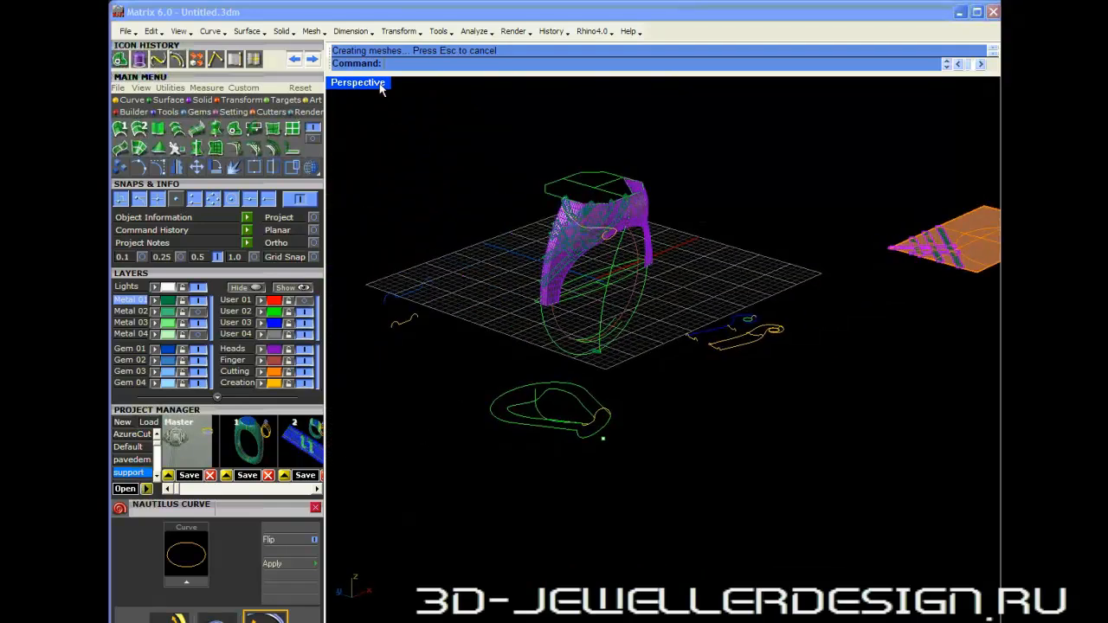
scroll(584, 235, "up", 6)
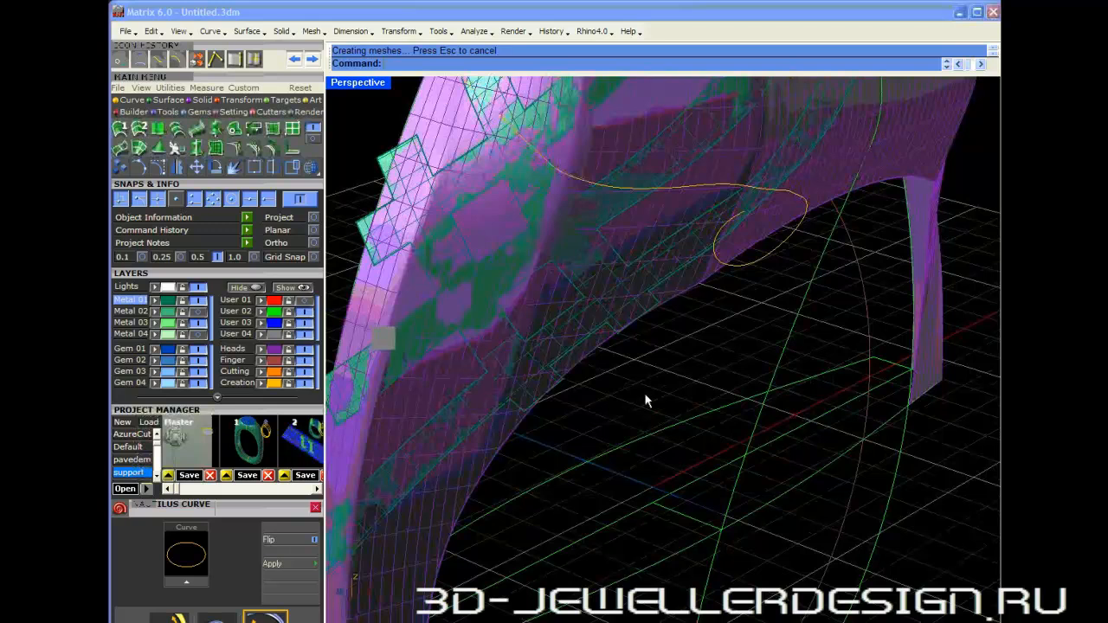
left_click(303, 350)
scroll(515, 338, "down", 8)
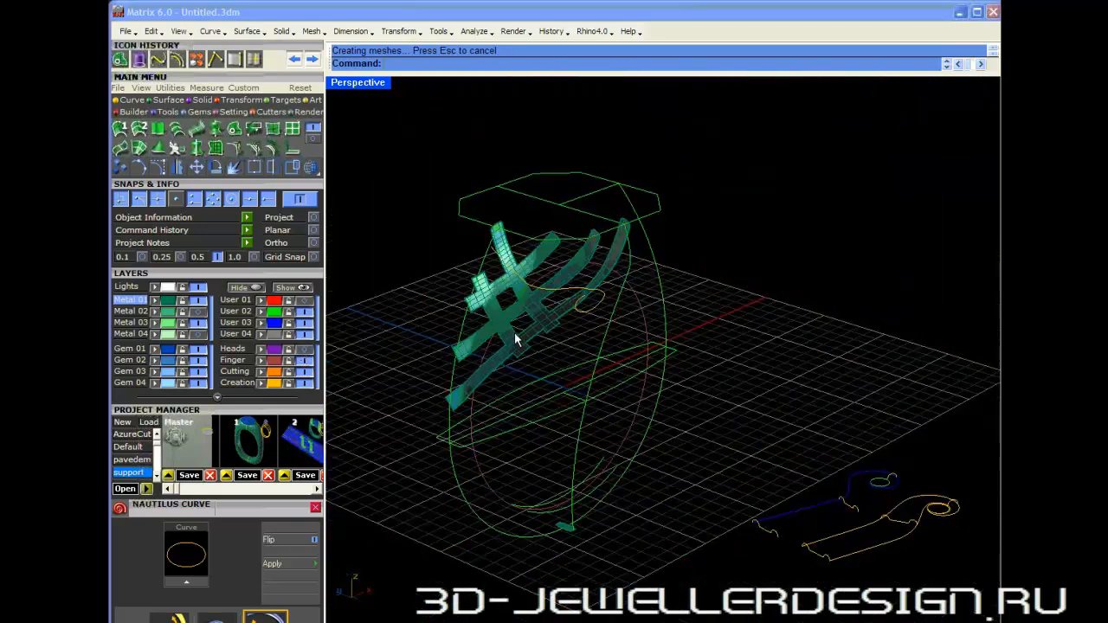
right_click_drag(517, 338, 564, 281)
scroll(456, 260, "up", 6)
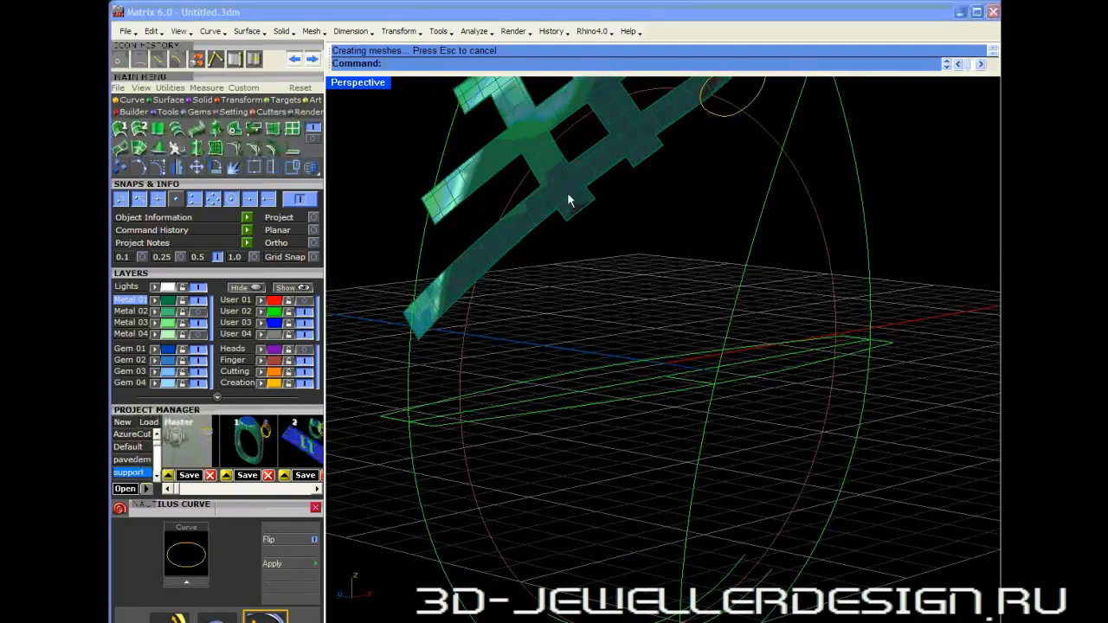
scroll(571, 190, "down", 5)
right_click_drag(582, 185, 644, 245)
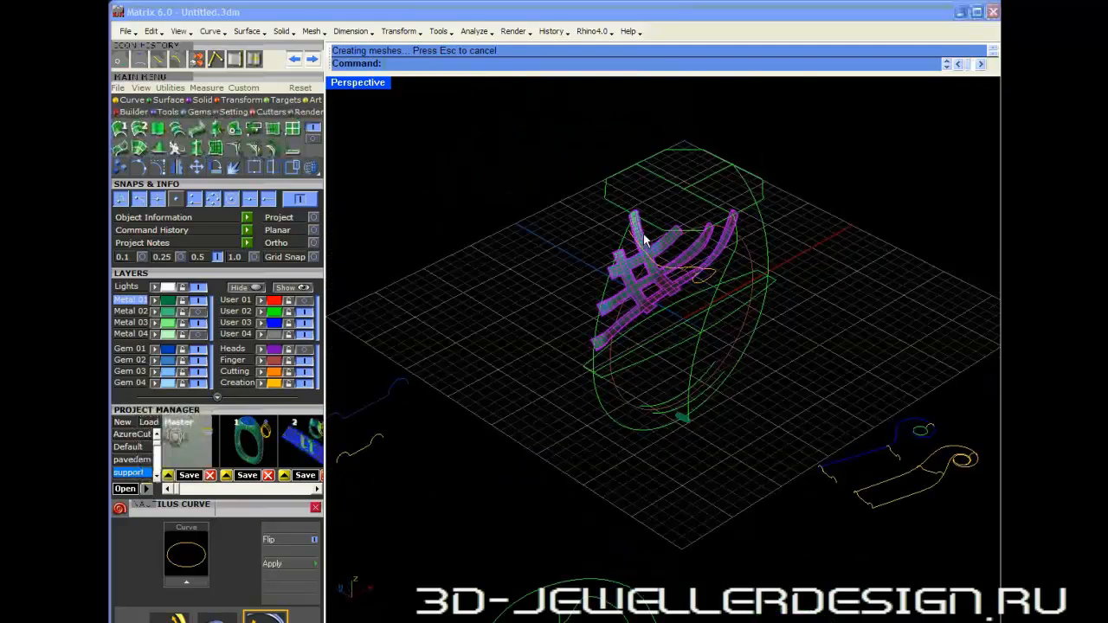
- Delete the flowed lattice surface from the ring
left_click(839, 320)
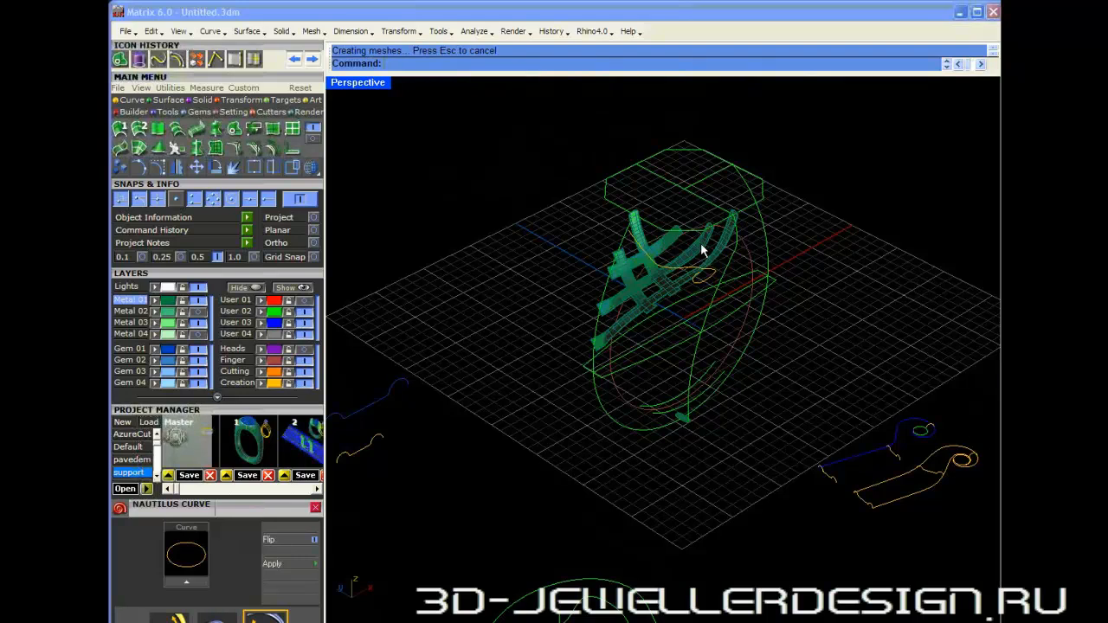
key("Delete")
scroll(701, 246, "down", 5)
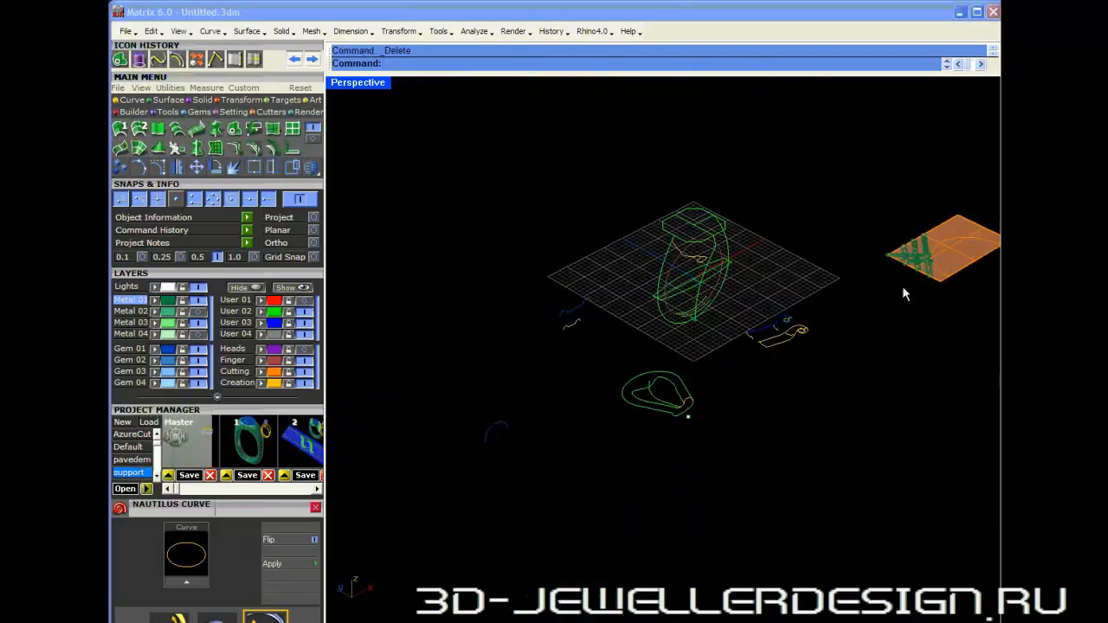
- Flow the lattice surface together with its outline and two inner square curves from the flat rectangle onto the redisplayed Heads-layer ring surface
right_click_drag(903, 289, 846, 370)
scroll(849, 368, "up", 4)
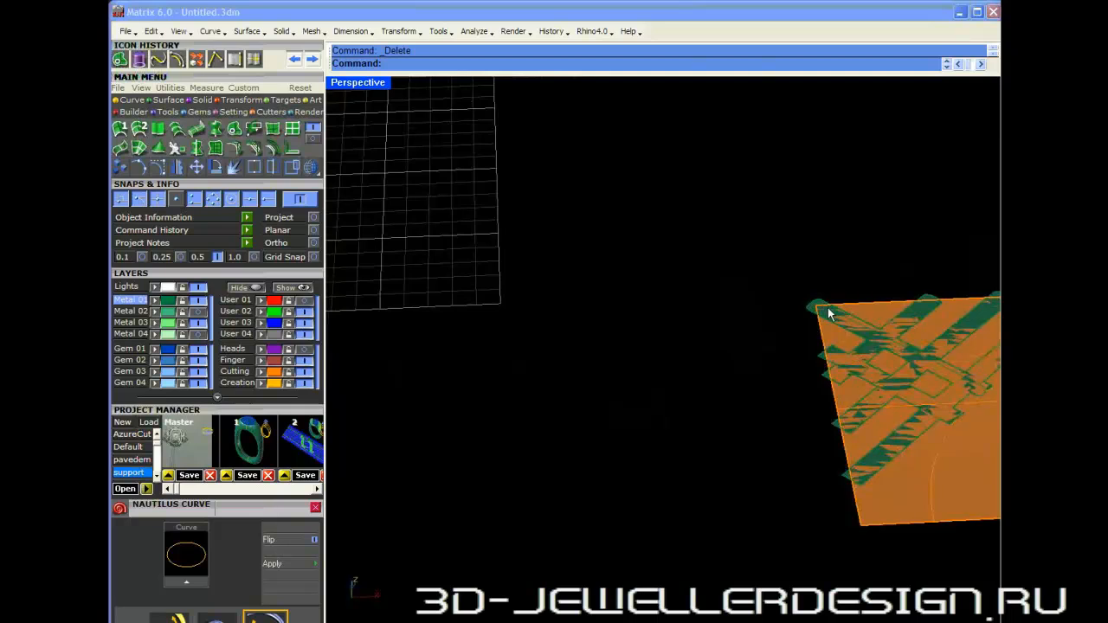
left_click(823, 306)
left_click(855, 336)
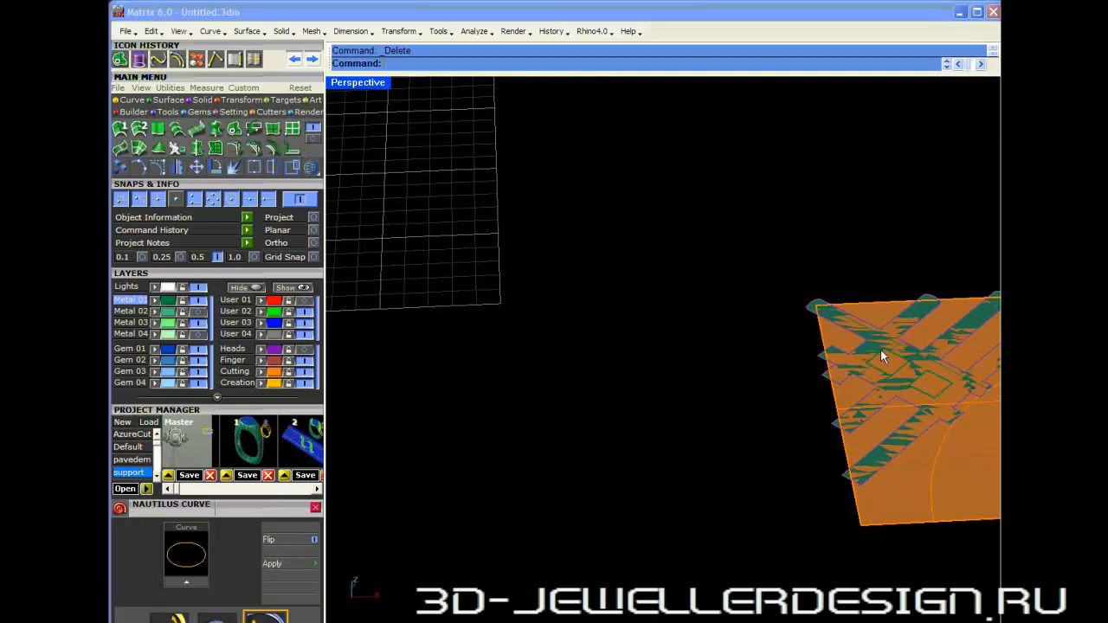
left_click_drag(775, 335, 957, 430)
scroll(815, 310, "up", 8)
scroll(796, 272, "down", 5)
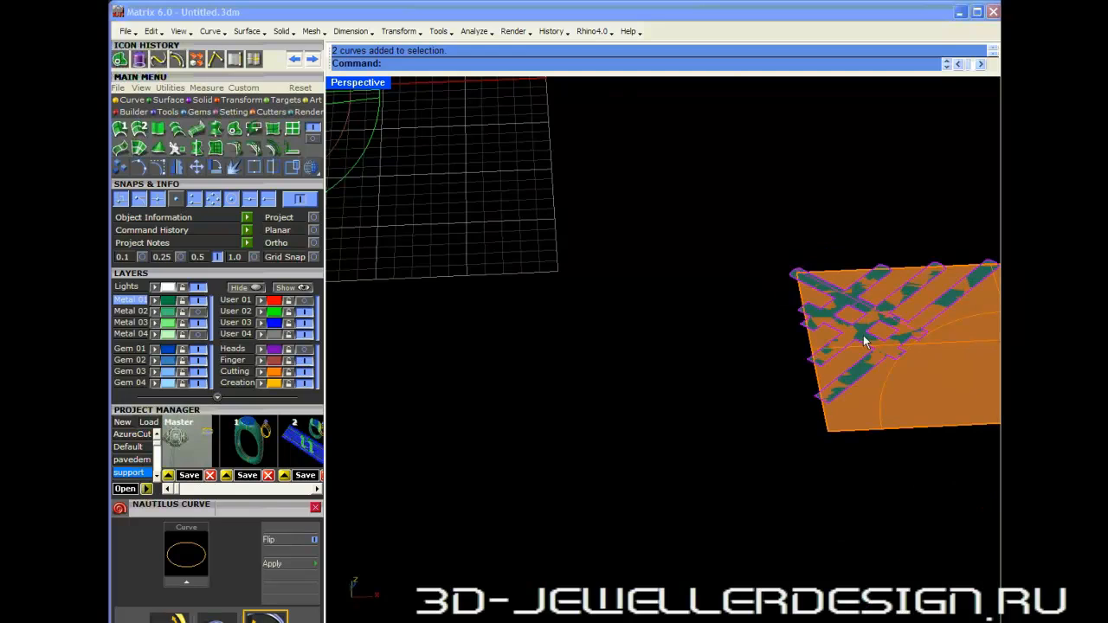
scroll(826, 325, "down", 3)
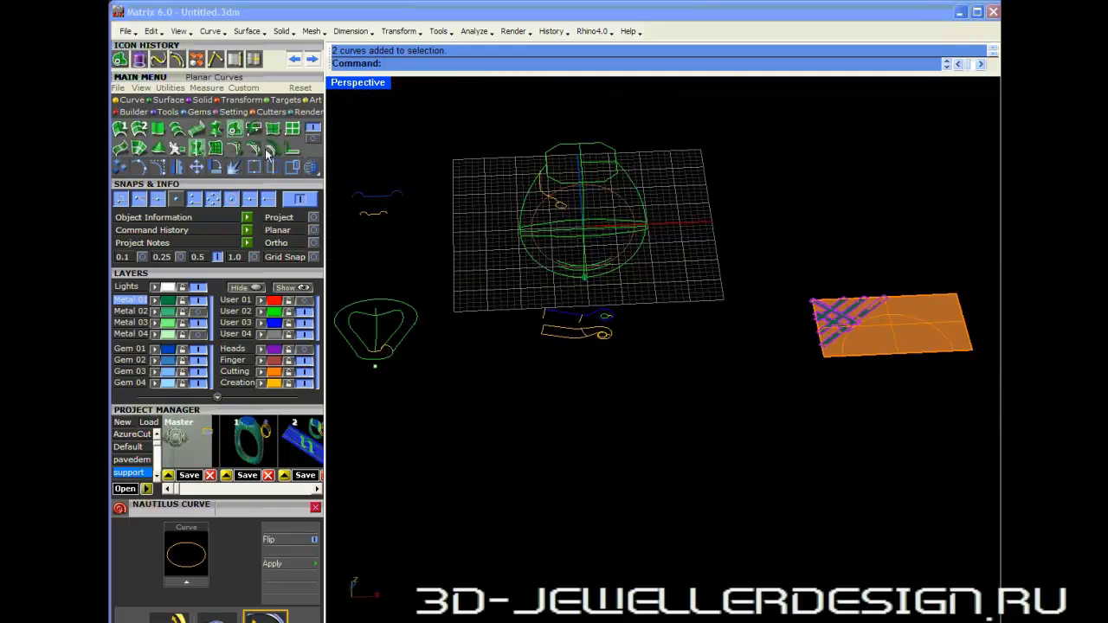
type("FlowAlongSrf")
key("Return")
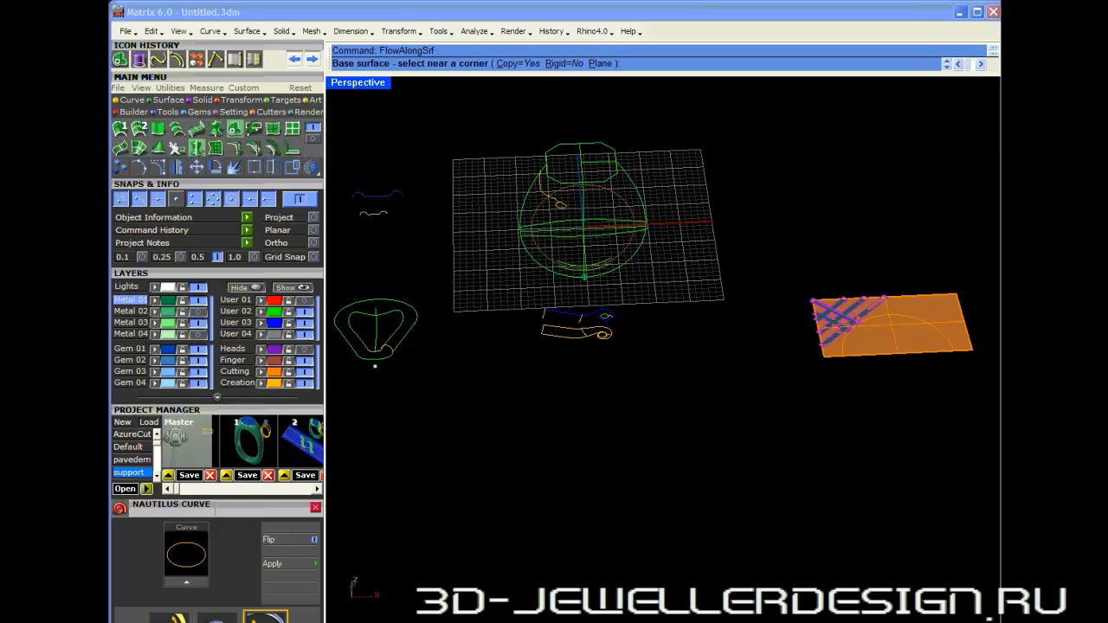
left_click(952, 300)
right_click_drag(646, 190, 574, 206)
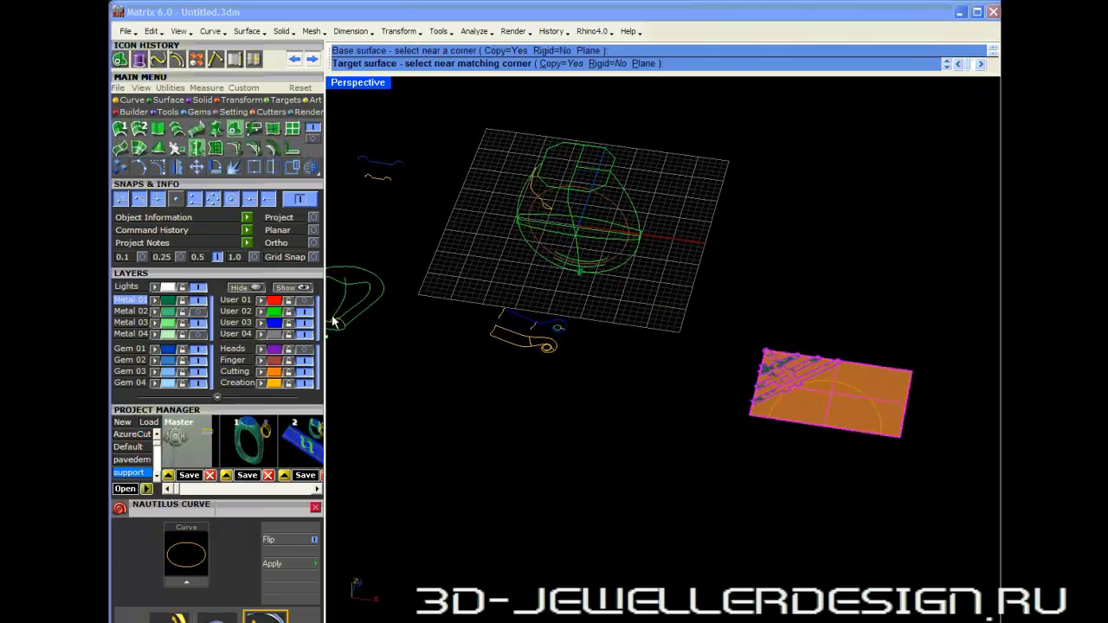
left_click(306, 348)
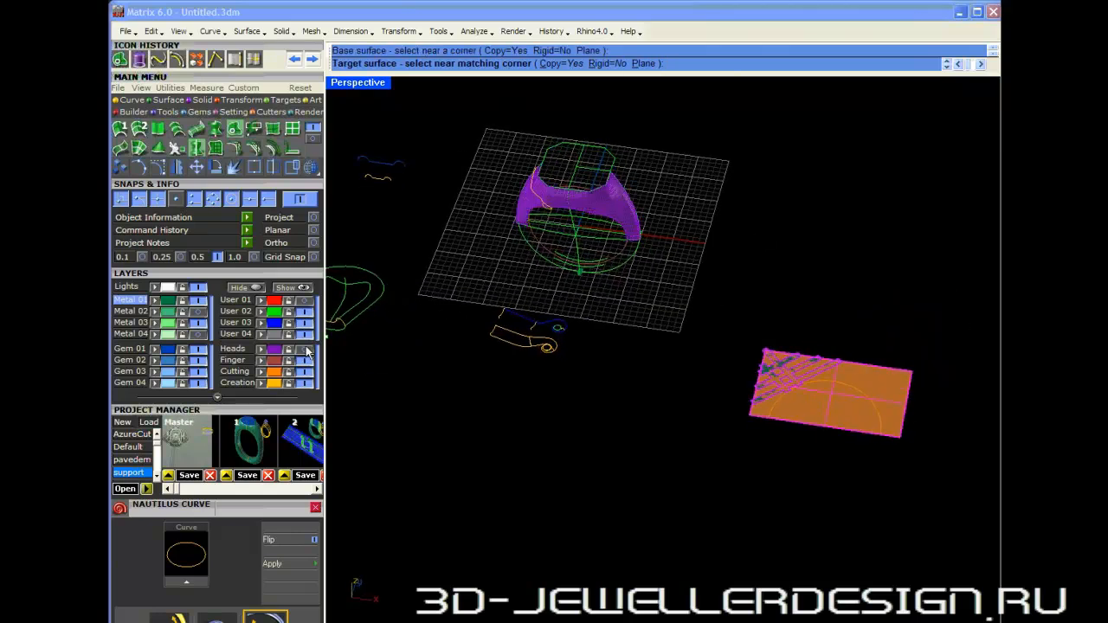
left_click(614, 188)
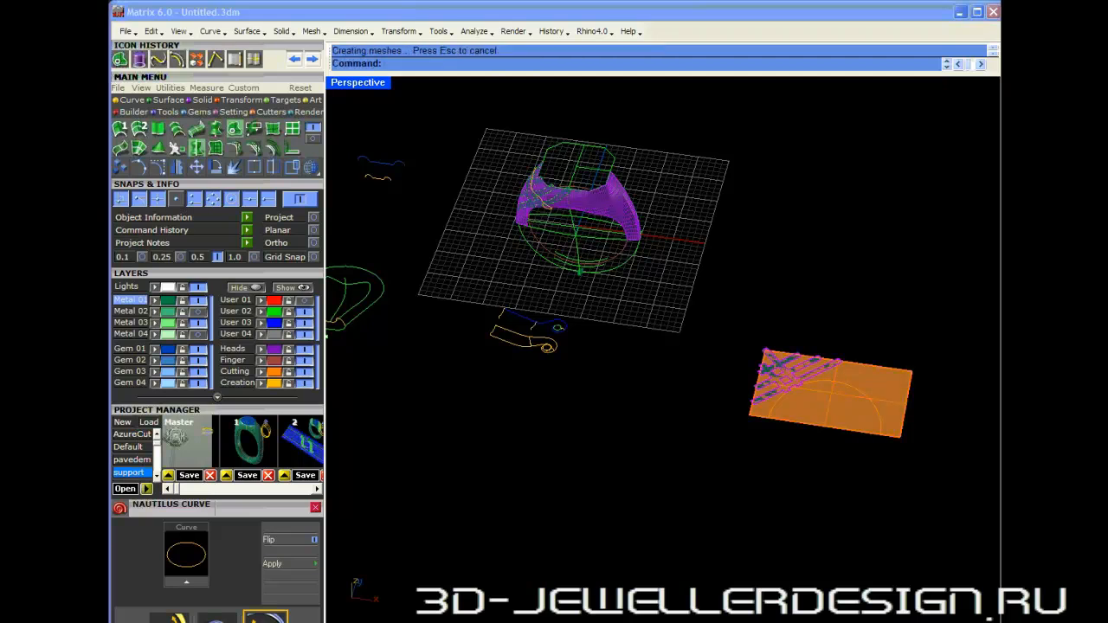
- Select the flowed lattice's outline curve and its two inner square curves on the ring
right_click_drag(615, 187, 671, 229)
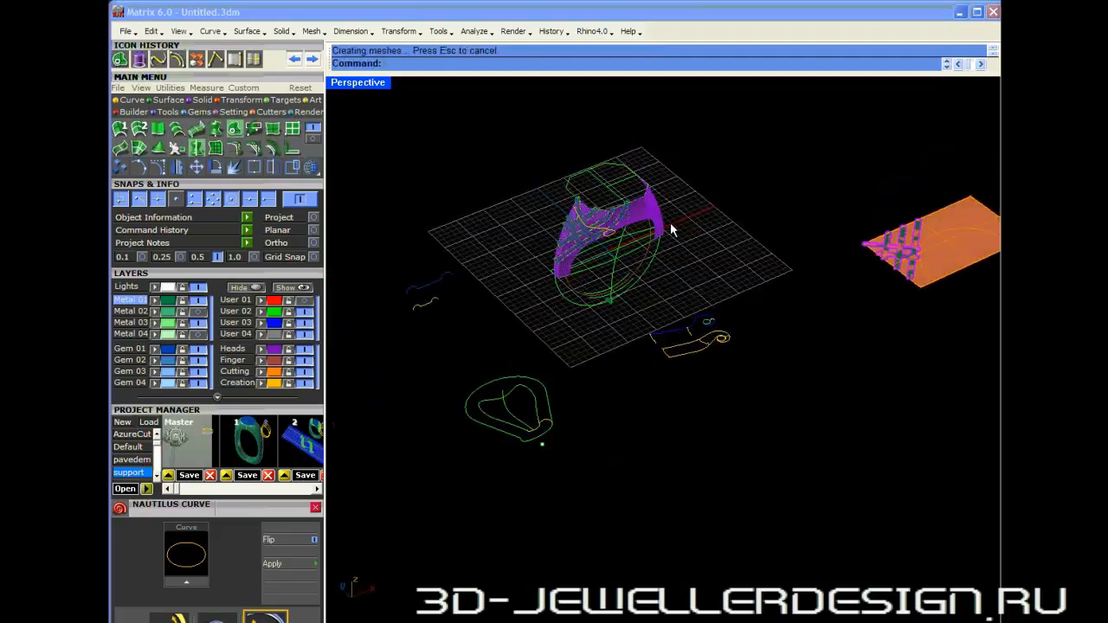
scroll(606, 225, "up", 5)
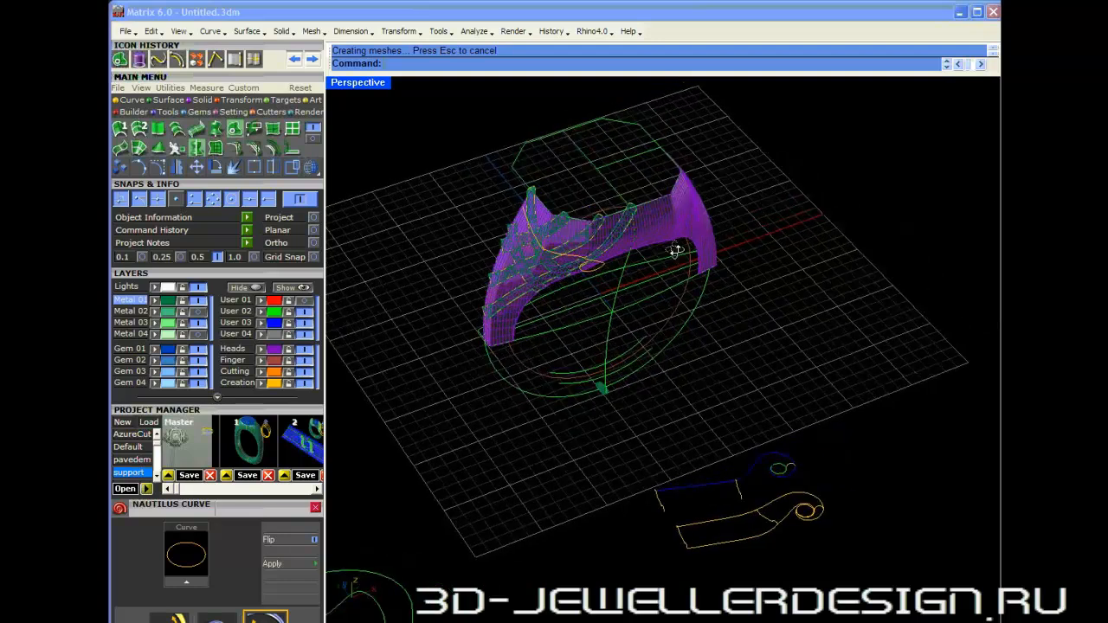
right_click_drag(675, 251, 620, 167)
scroll(618, 162, "up", 7)
left_click(637, 259)
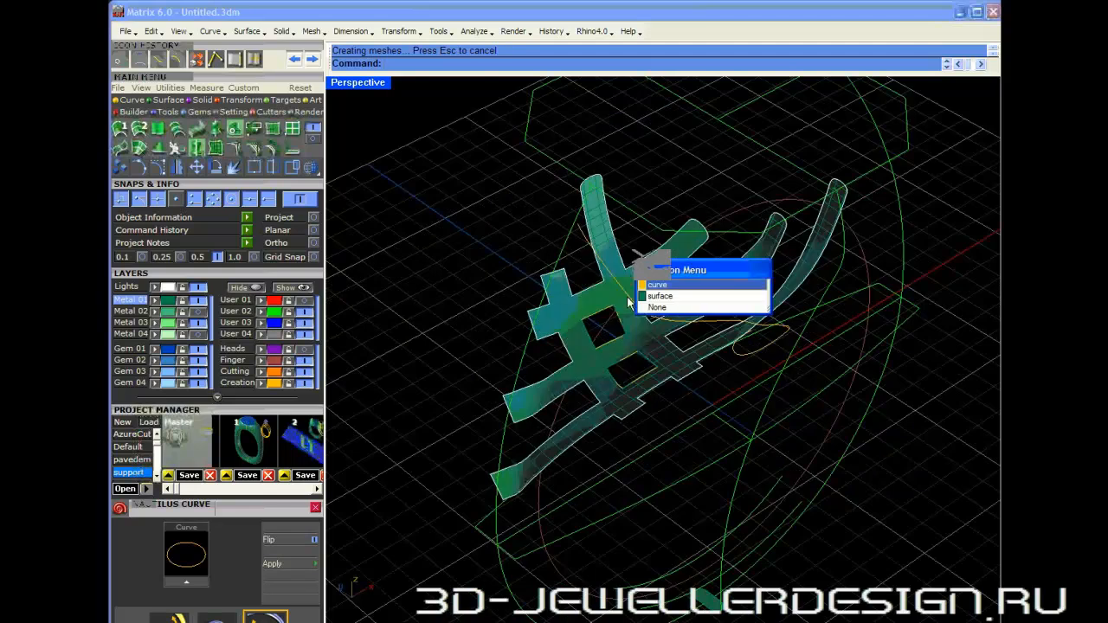
left_click(650, 293)
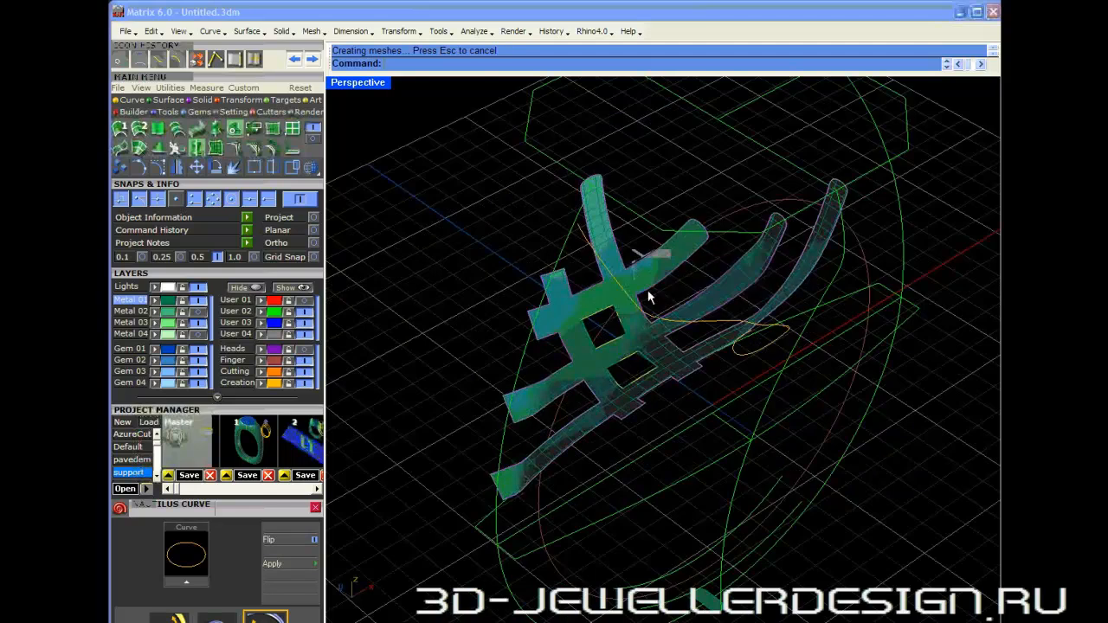
left_click(603, 319)
left_click(626, 362)
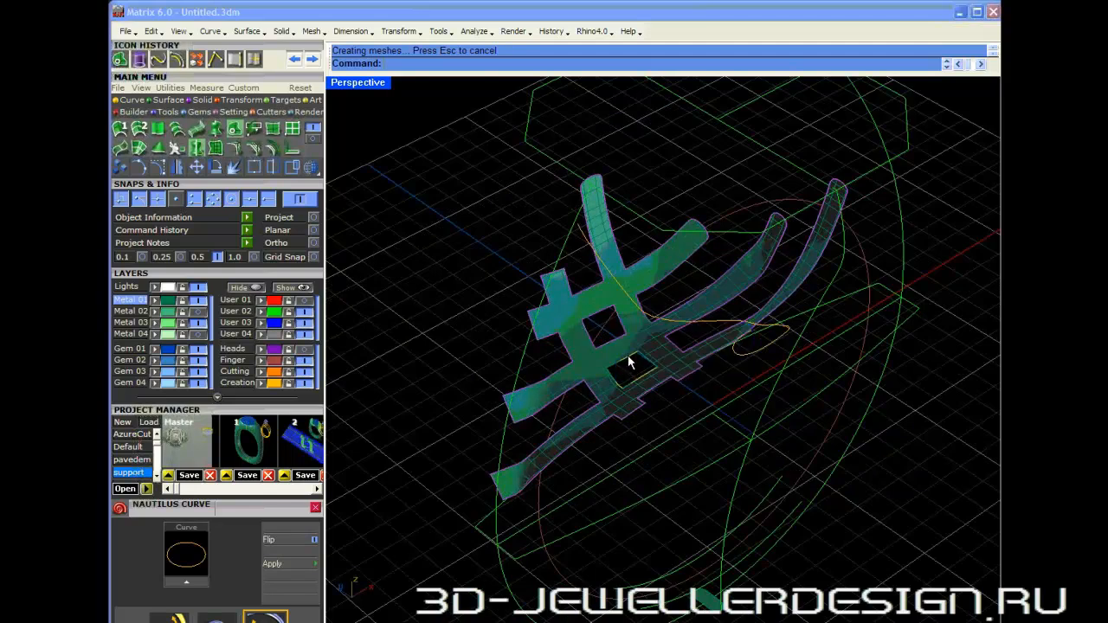
left_click(628, 355)
left_click(664, 397)
- Extrude the selected lattice curves uncapped to a point beyond the finger hole's center, opposite the lattice, with object snaps off
scroll(606, 273, "down", 8)
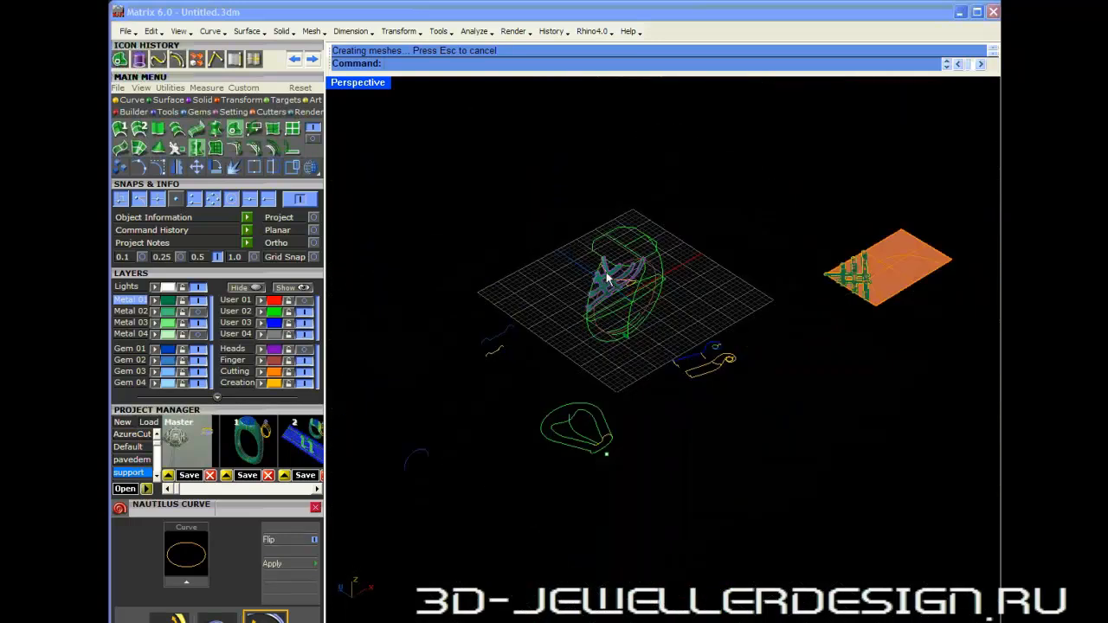
right_click_drag(606, 275, 597, 251)
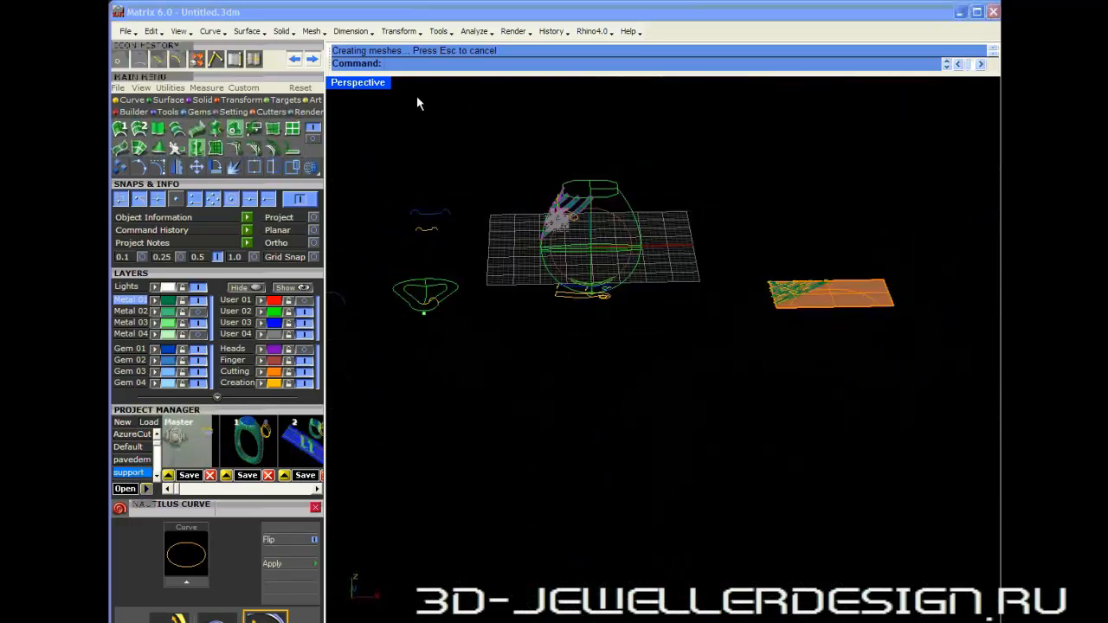
double_click(358, 83)
scroll(456, 419, "down", 16)
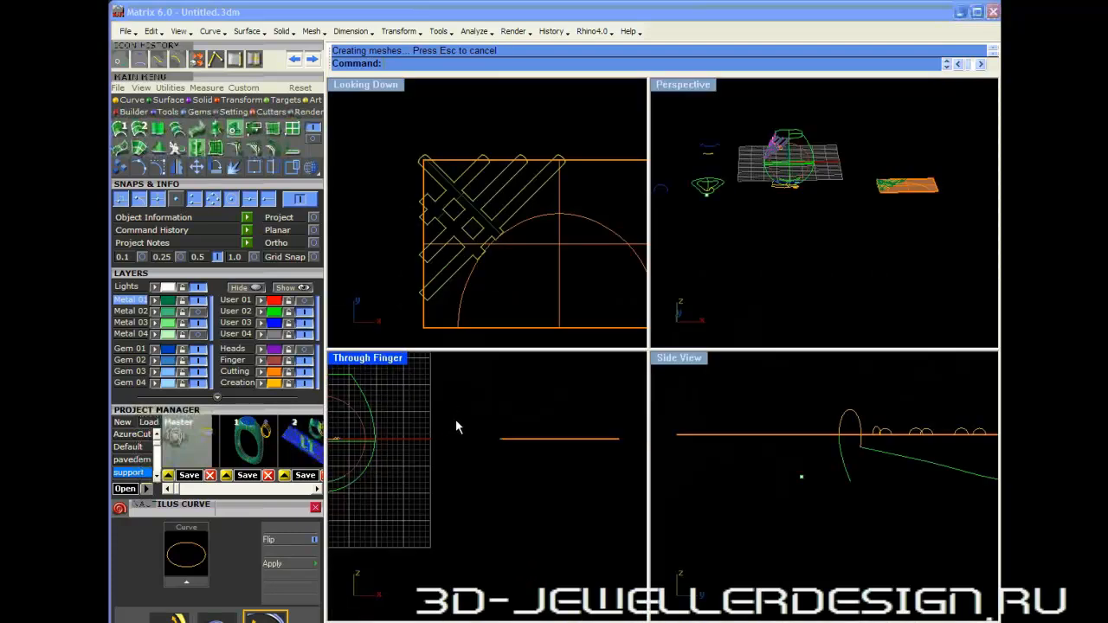
right_click_drag(443, 436, 491, 464)
scroll(502, 444, "up", 4)
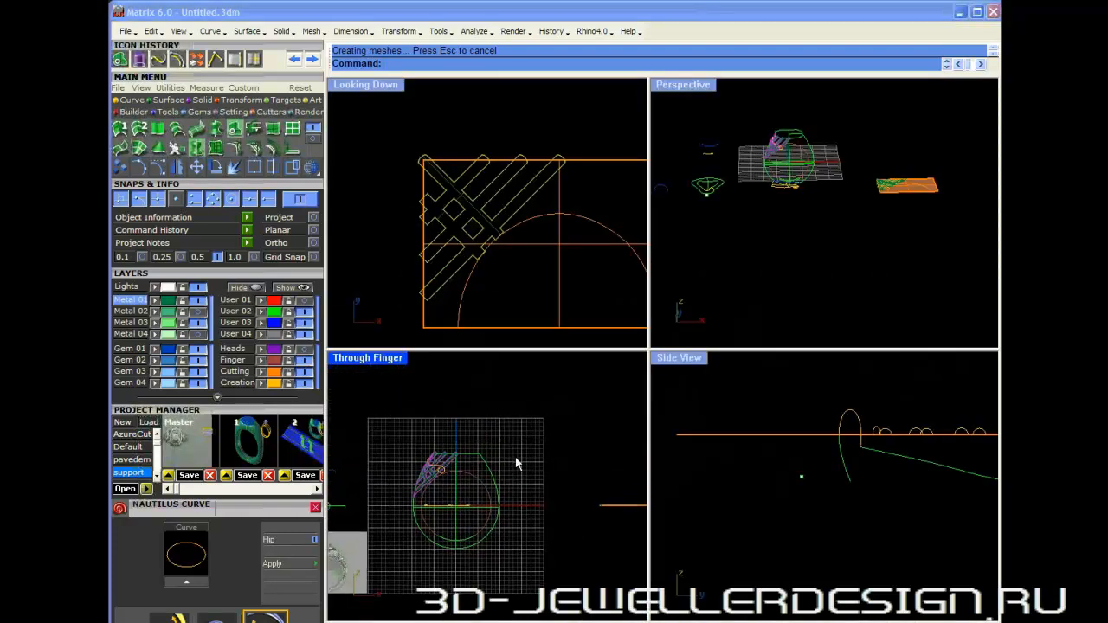
right_click_drag(519, 210, 589, 275)
scroll(476, 207, "down", 6)
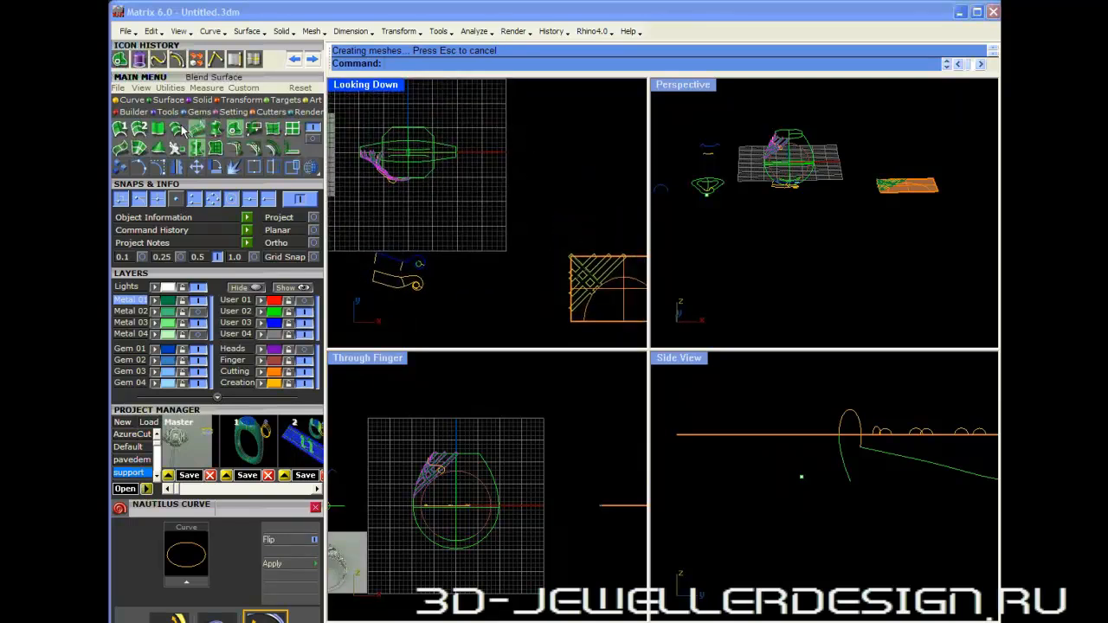
left_click(168, 149)
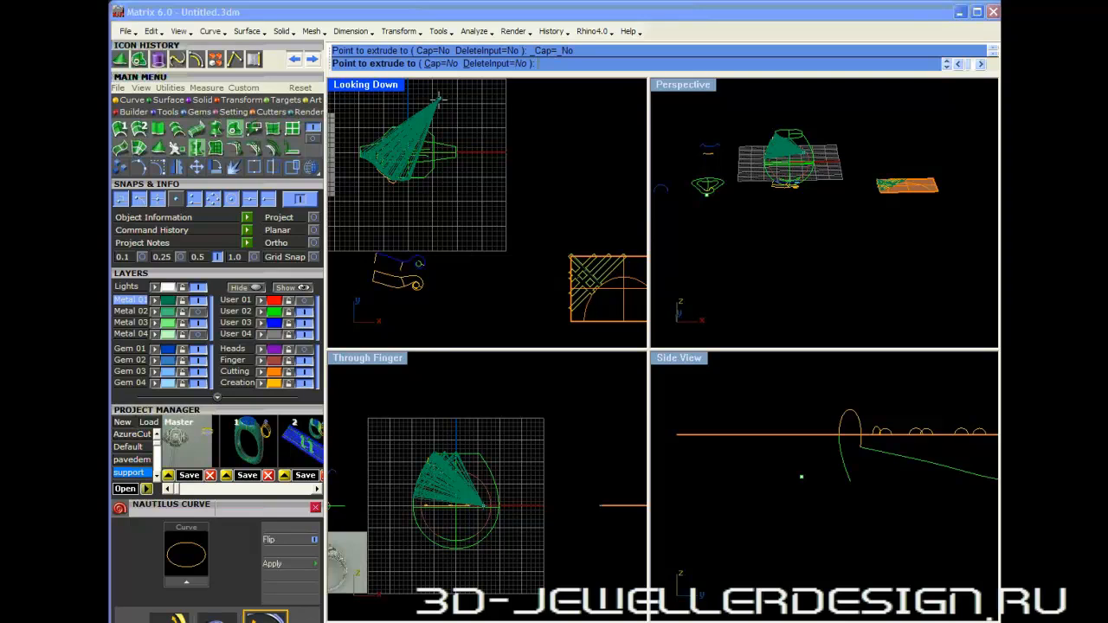
scroll(472, 487, "up", 2)
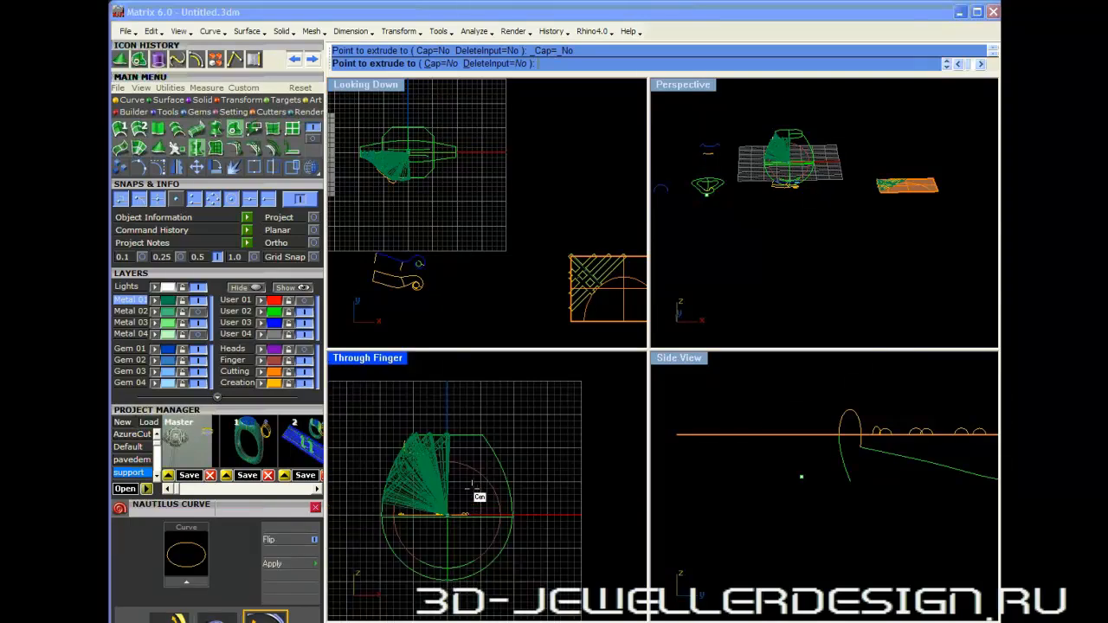
left_click(300, 199)
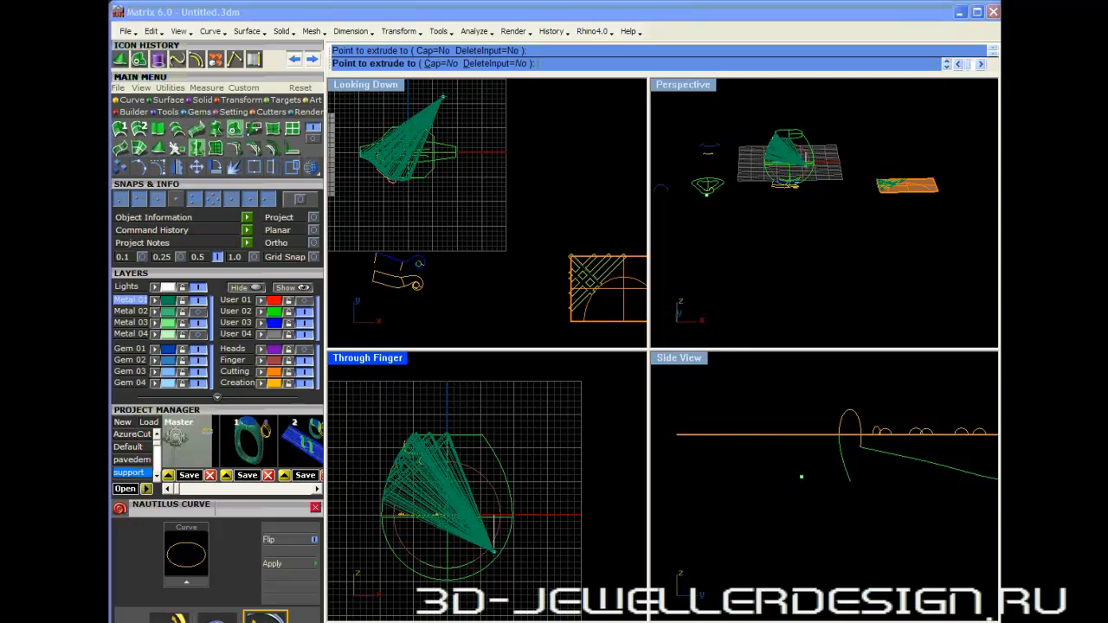
left_click(506, 549)
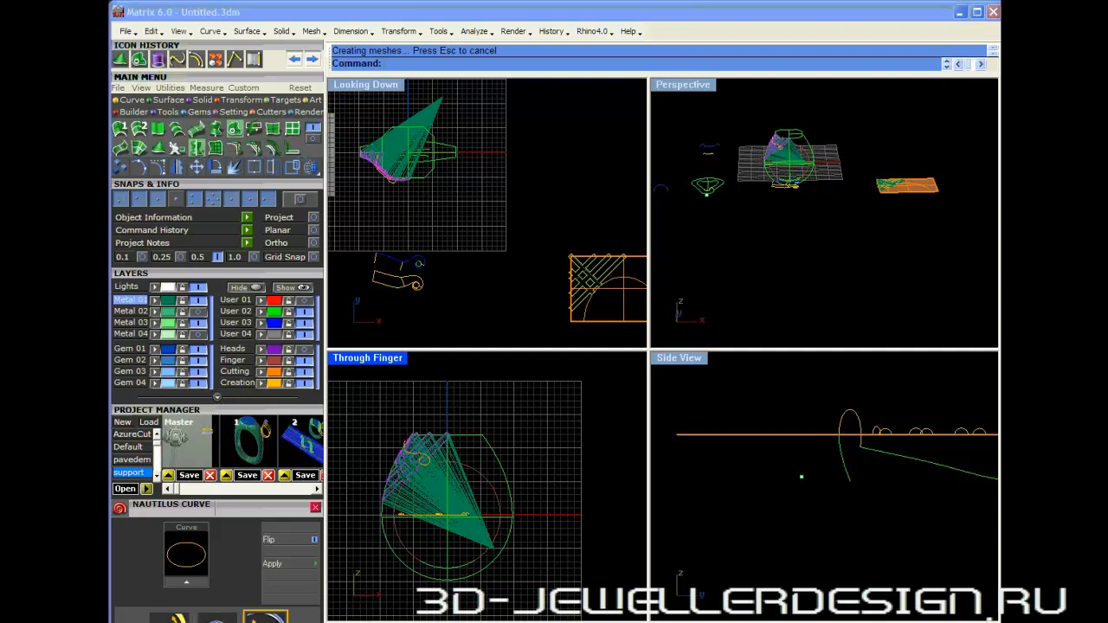
- Display the Heads layer's ring surface around the extruded lattice
scroll(793, 149, "up", 5)
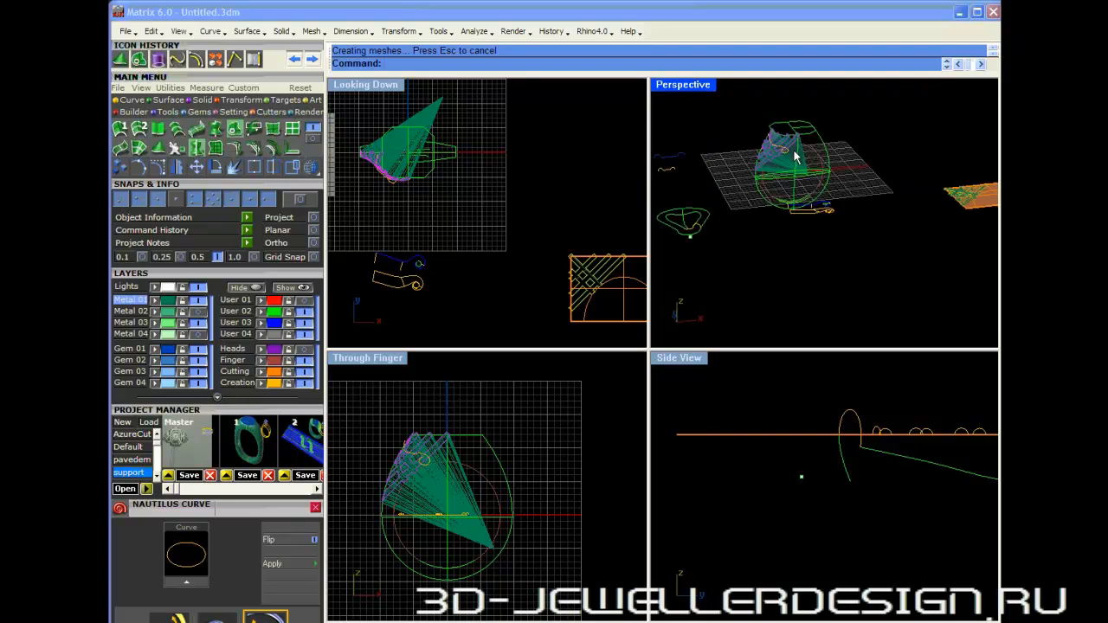
scroll(815, 181, "up", 5)
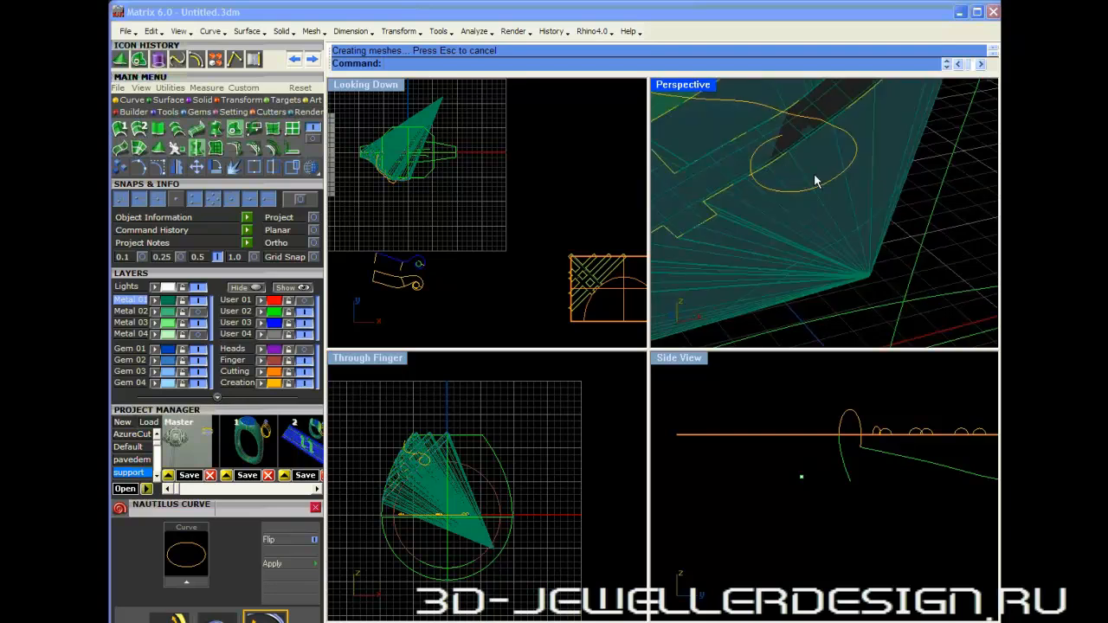
scroll(773, 174, "down", 5)
left_click(740, 172)
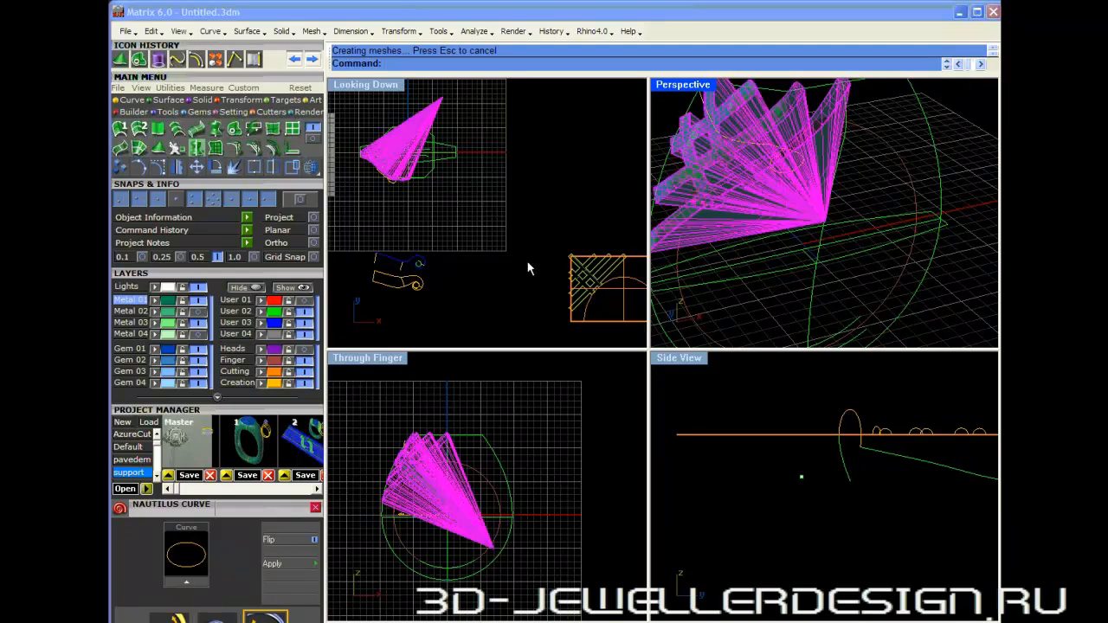
left_click(851, 194)
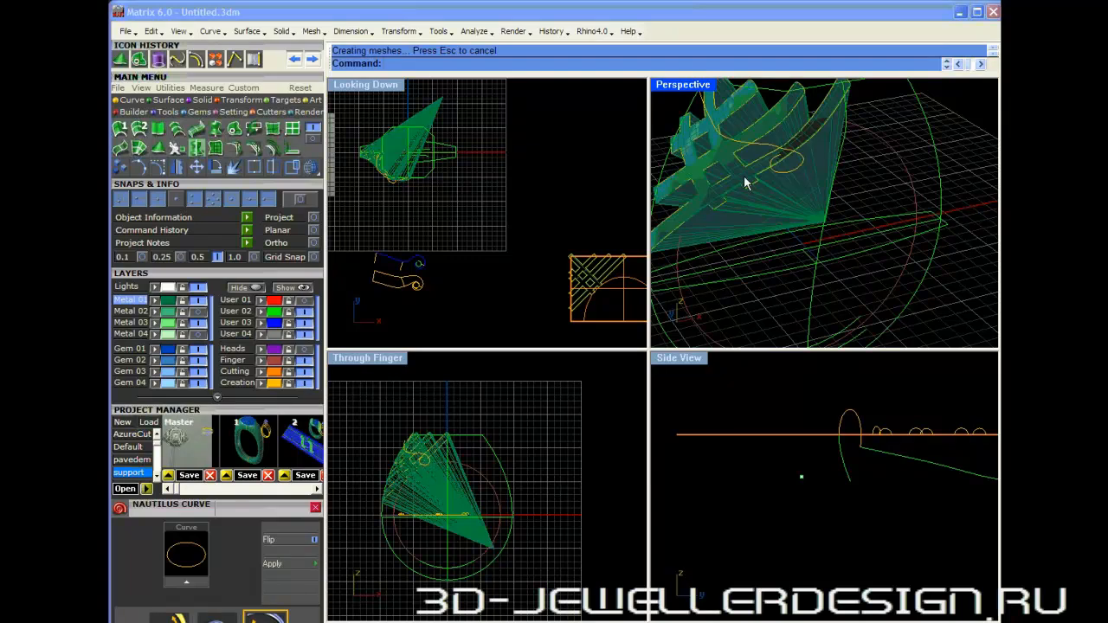
right_click_drag(744, 174, 779, 208, "shift")
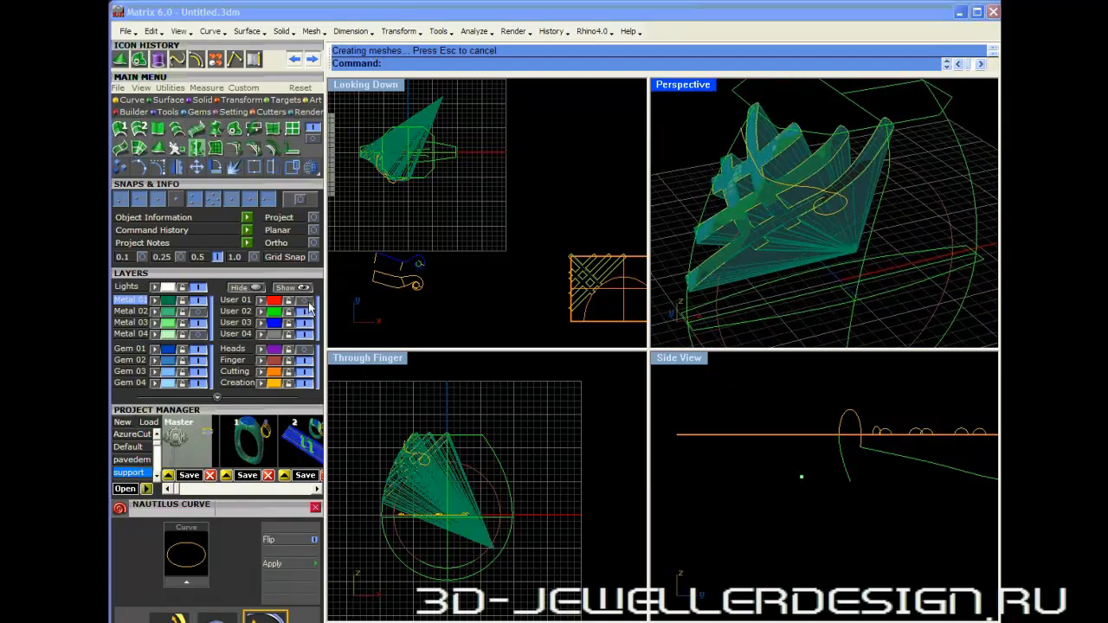
left_click(307, 350)
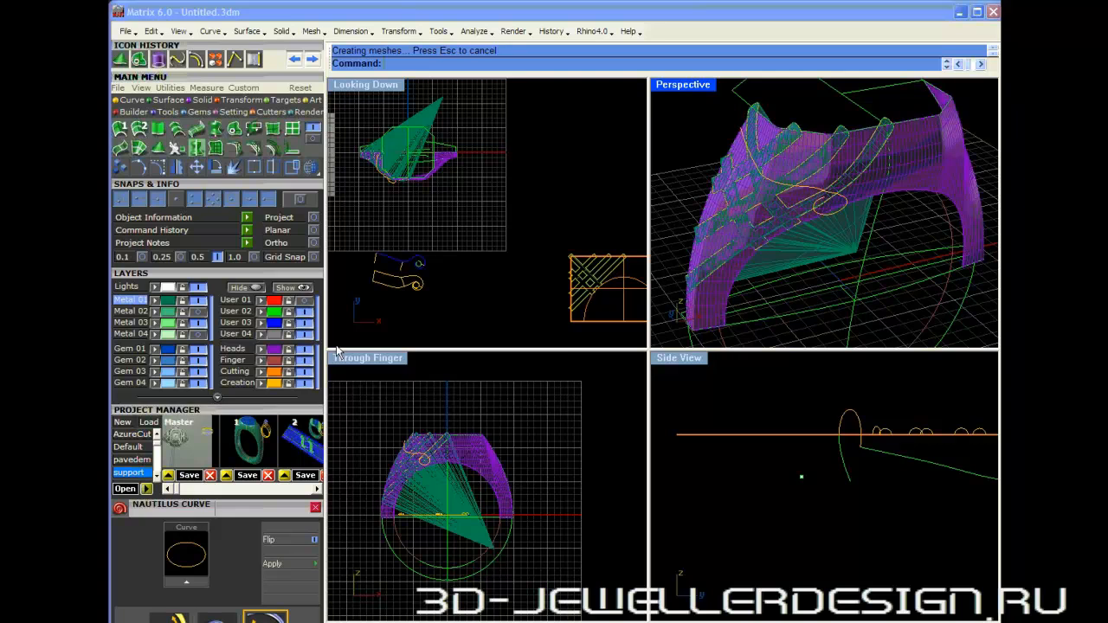
- Mirror a copy of the Heads-layer half-ring surface across the X axis, and delete the mirrored copy
left_click(916, 156)
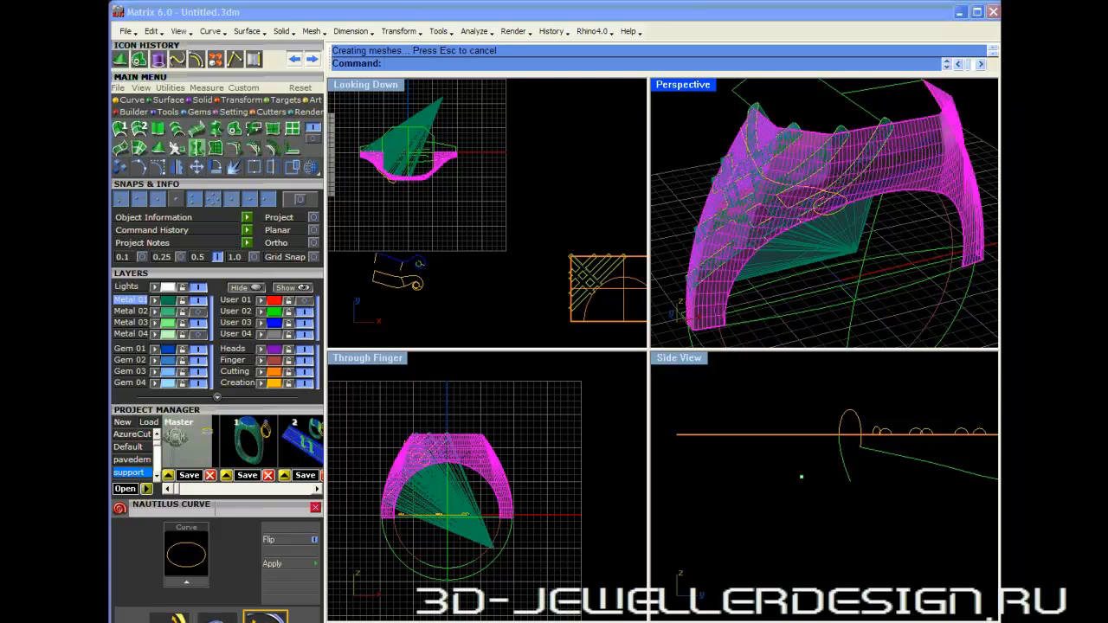
left_click(180, 167)
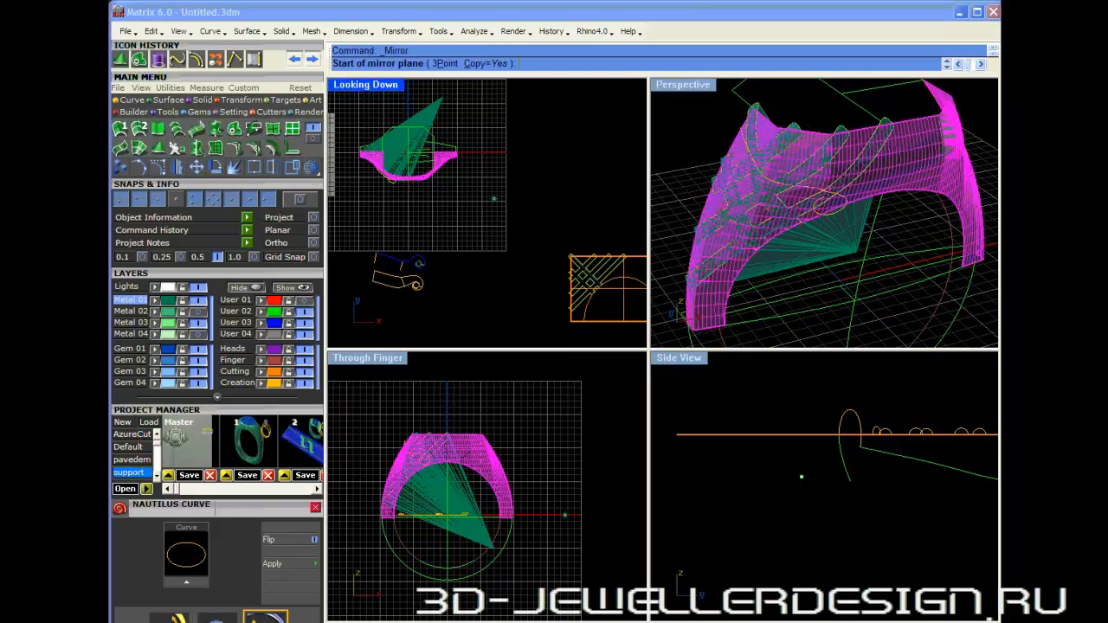
left_click(573, 153)
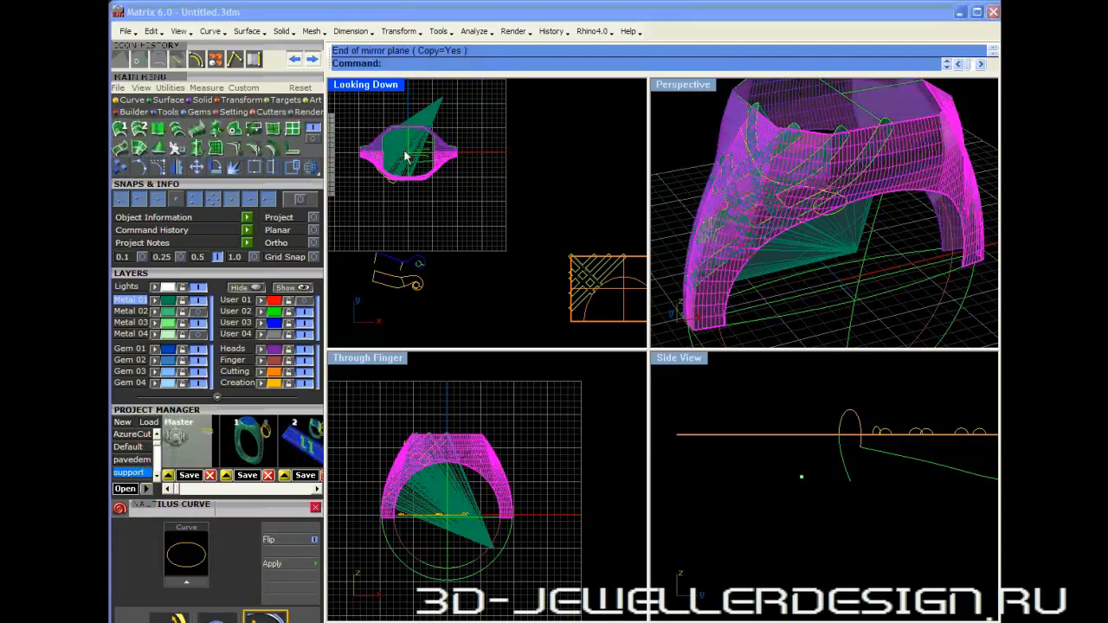
left_click(798, 100, "shift")
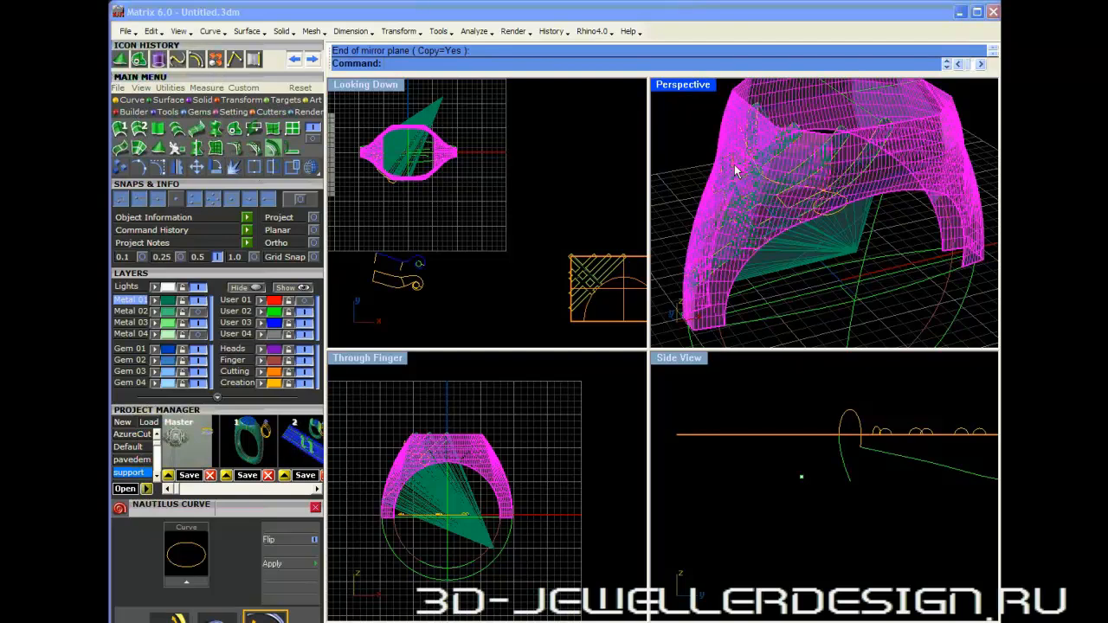
right_click_drag(786, 107, 798, 109)
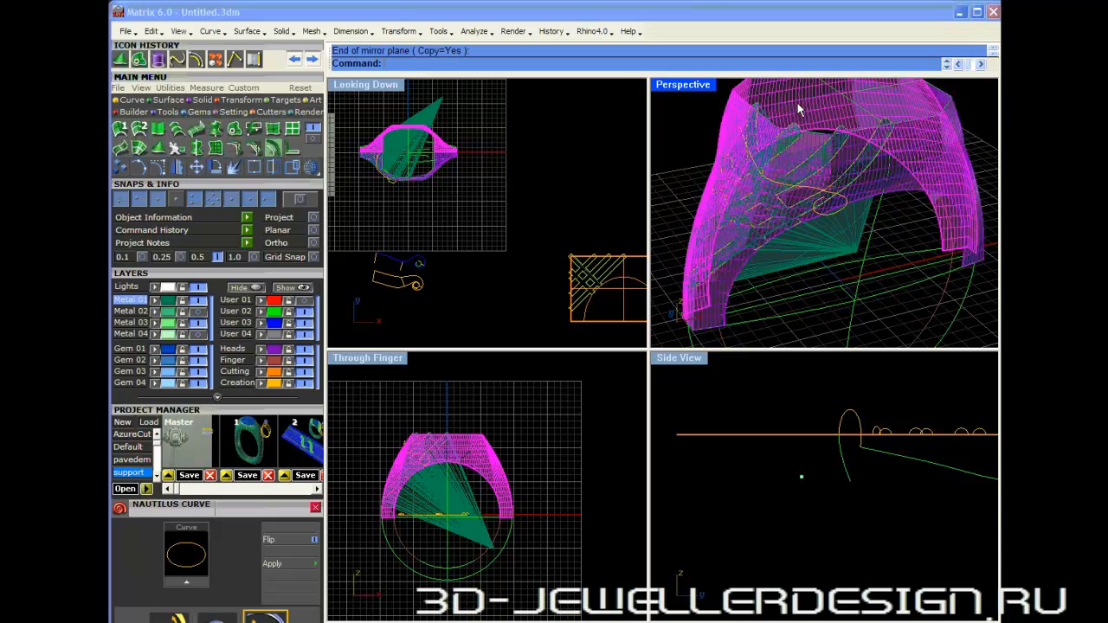
key("Delete")
- Duplicate the Heads-layer half-ring surface in place and assign the copy to the Cutting layer
left_click(921, 150)
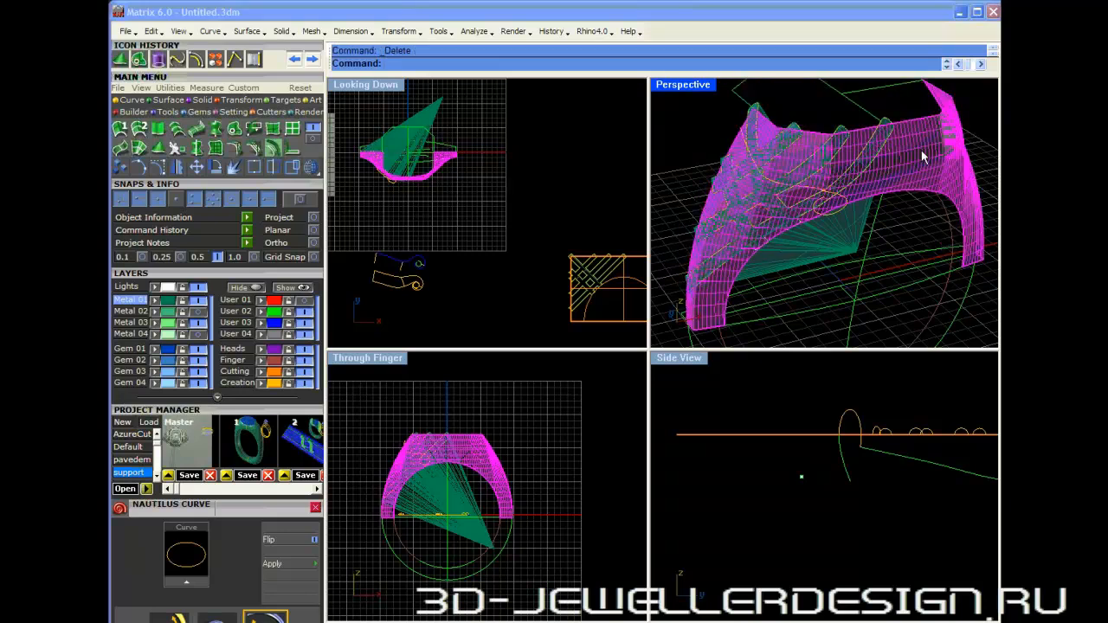
key("ctrl+c")
key("ctrl+v")
left_click(262, 377)
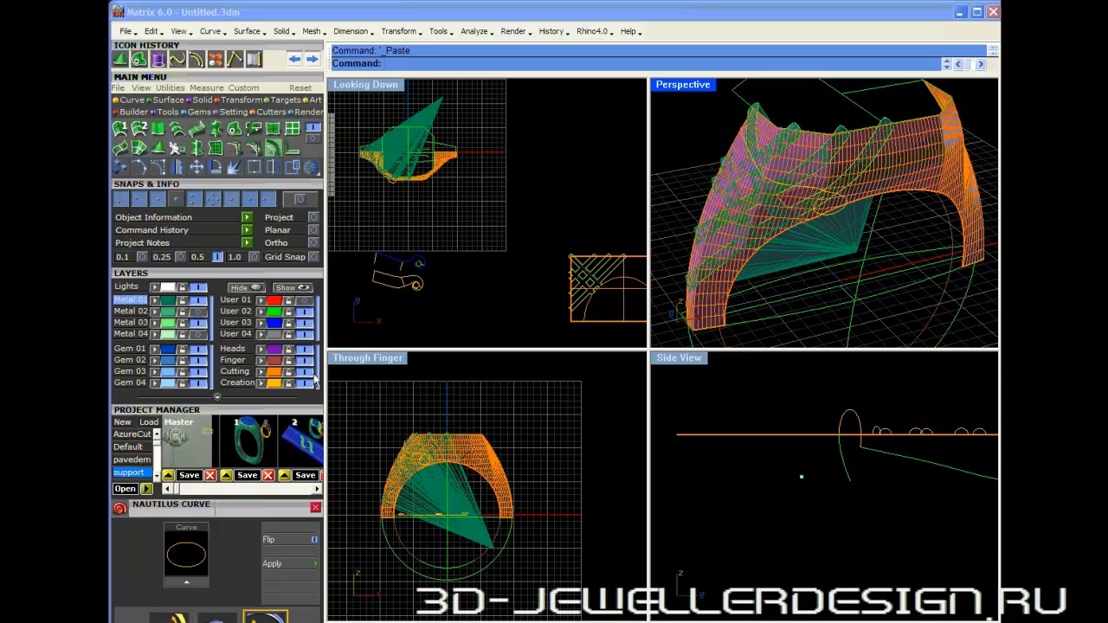
- Mirror the Cutting-layer half-ring surface across the X axis from the world origin and join both halves
left_click(910, 162)
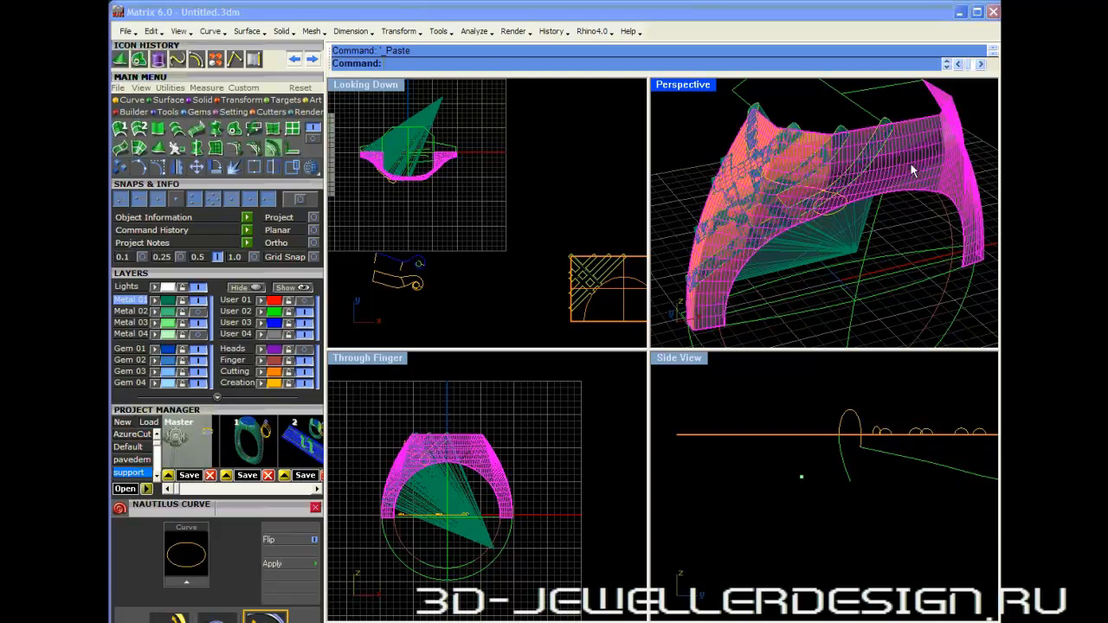
left_click(177, 167)
type("0")
key("Return")
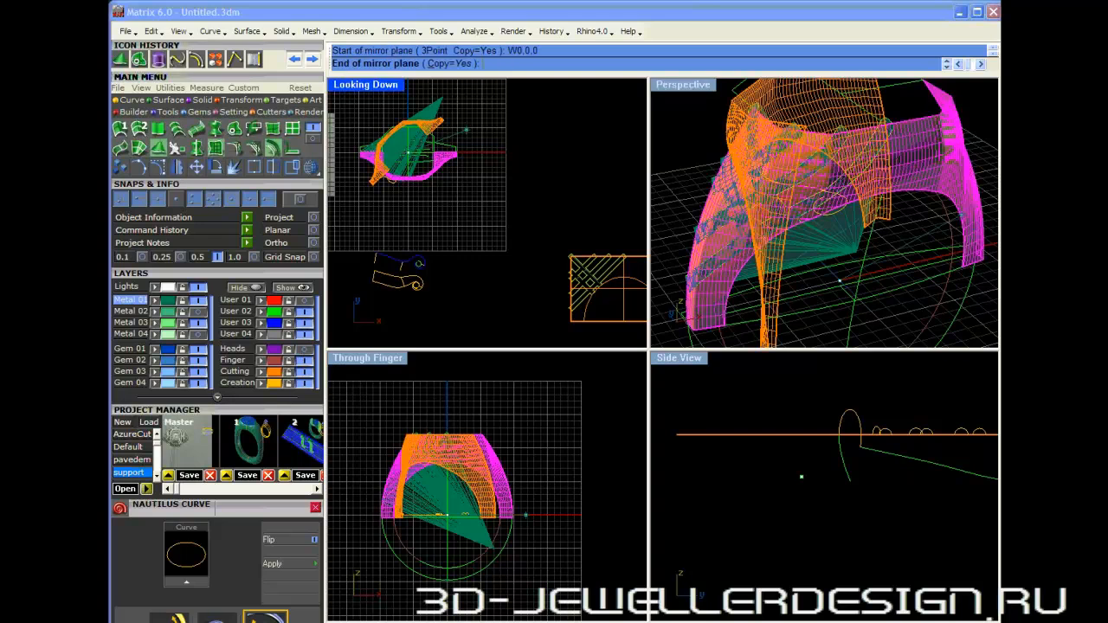
left_click(600, 159, "shift")
left_click(722, 130, "shift")
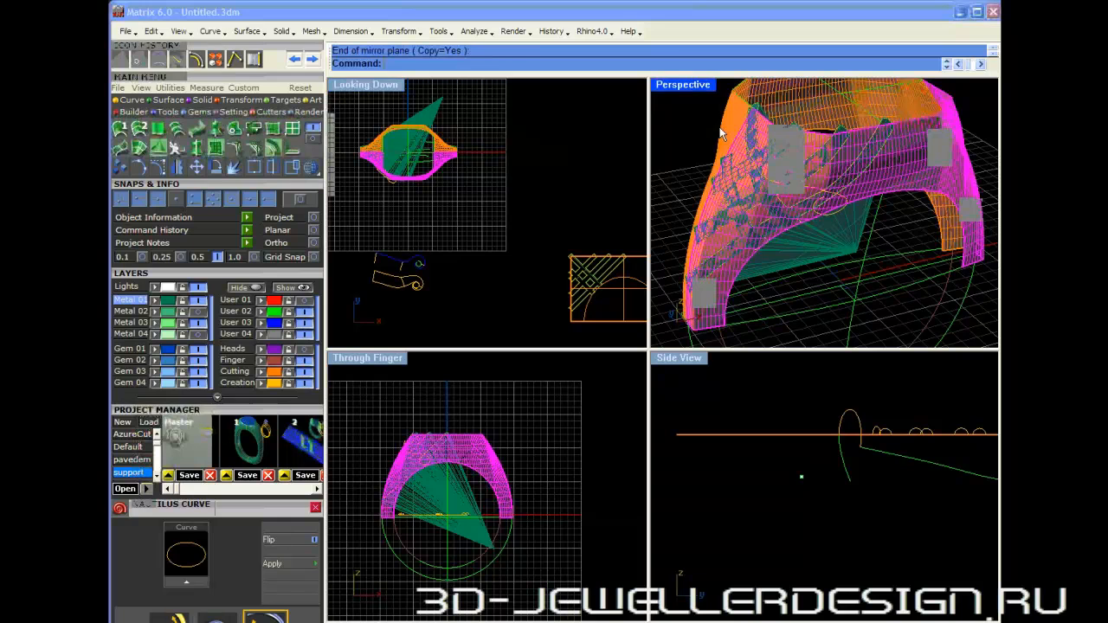
left_click(257, 171)
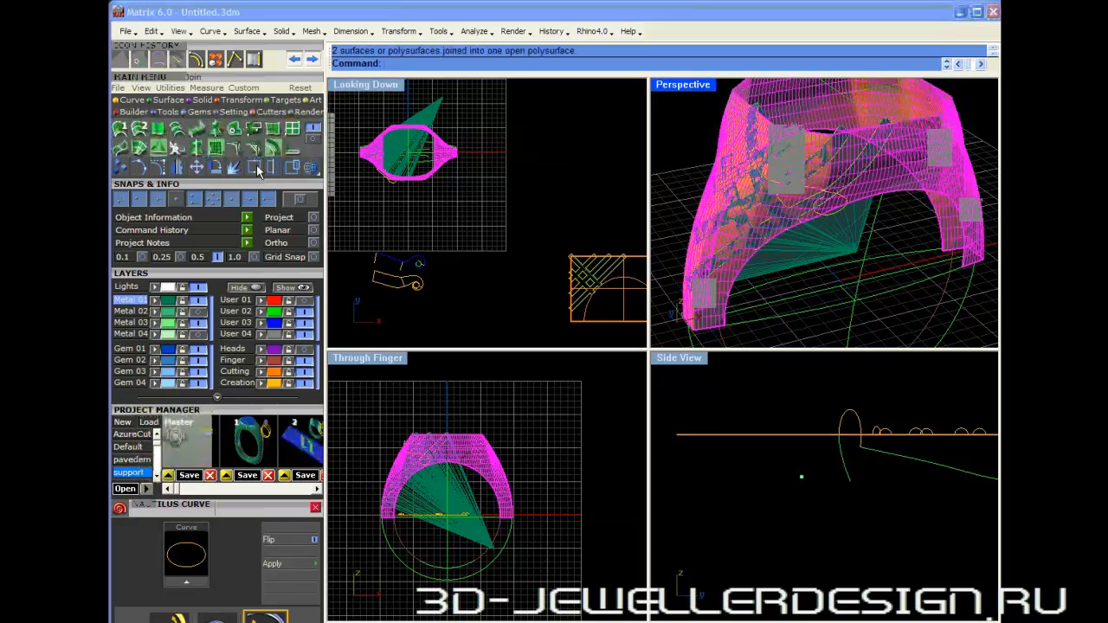
- Cap the planar opening of the joined Cutting-layer ring
left_click(190, 102)
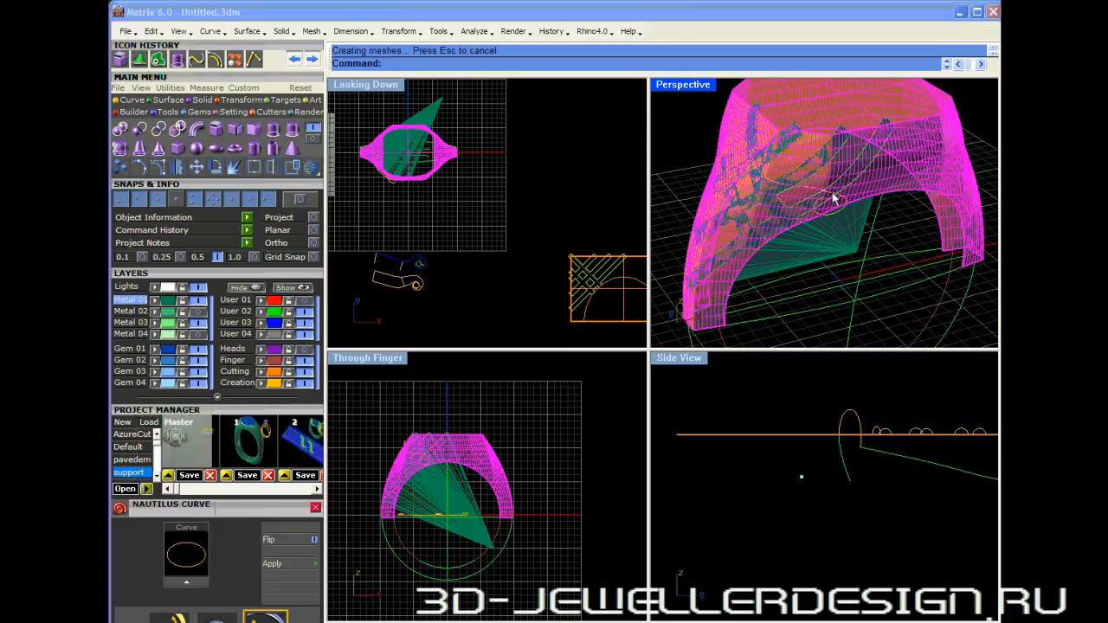
scroll(834, 201, "down", 7)
right_click_drag(842, 243, 924, 144)
left_click(925, 144)
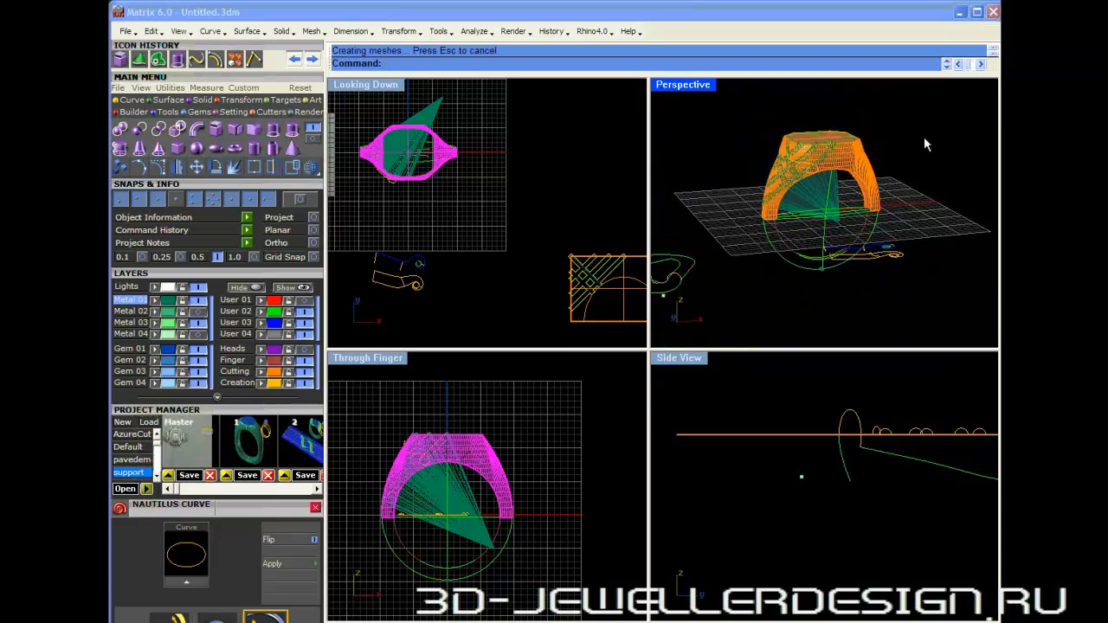
scroll(857, 158, "up", 4)
right_click_drag(850, 196, 842, 223)
right_click_drag(841, 223, 854, 202)
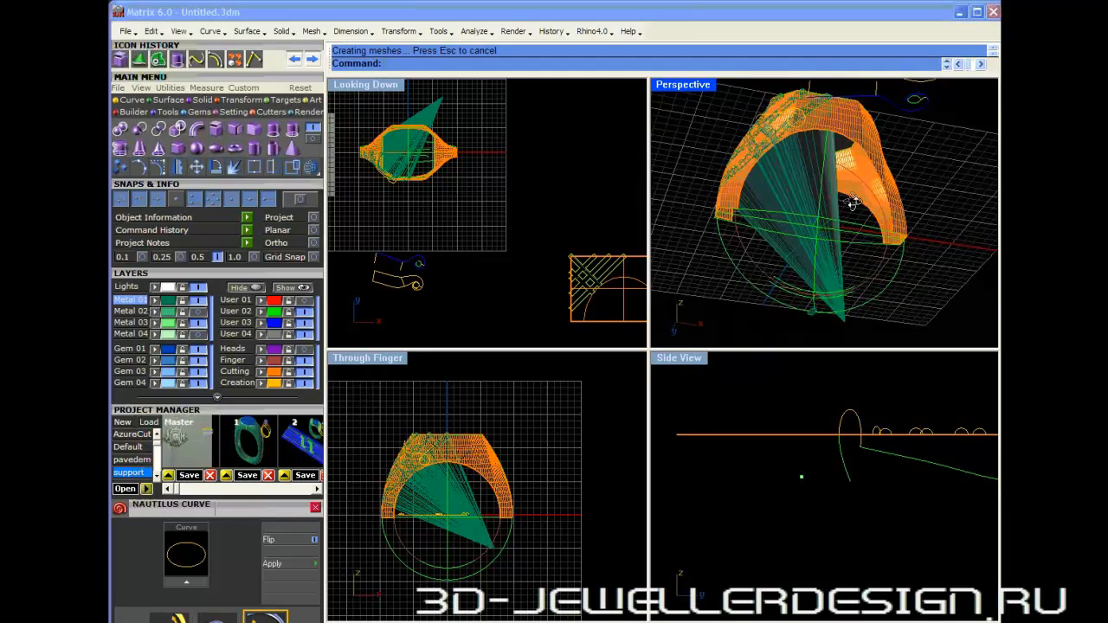
left_click(169, 103)
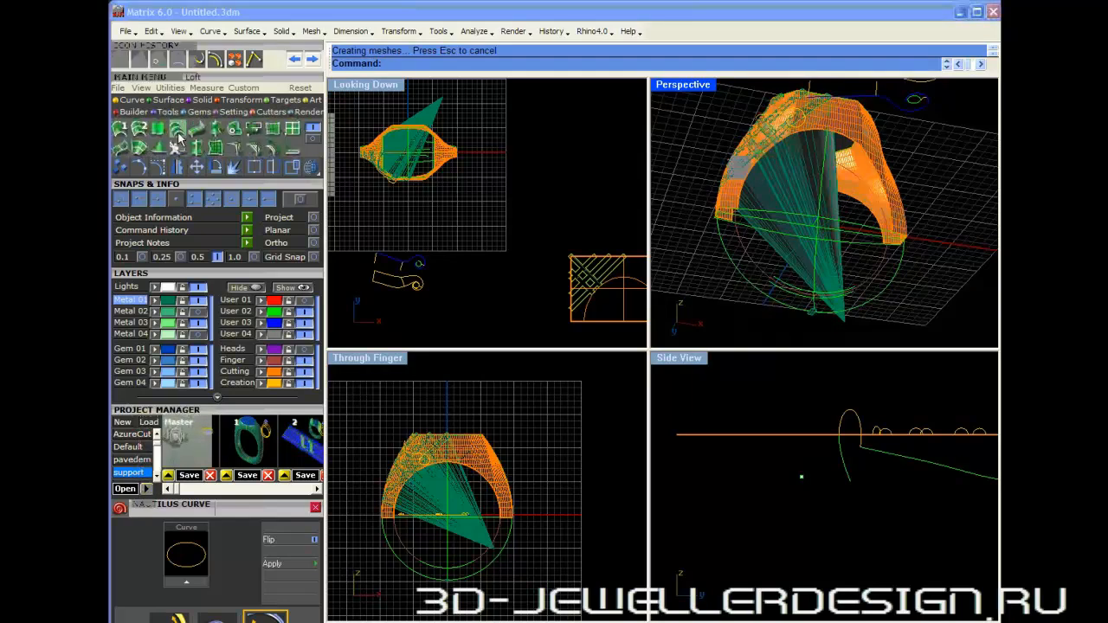
left_click(177, 130)
scroll(896, 226, "up", 5)
left_click(860, 232)
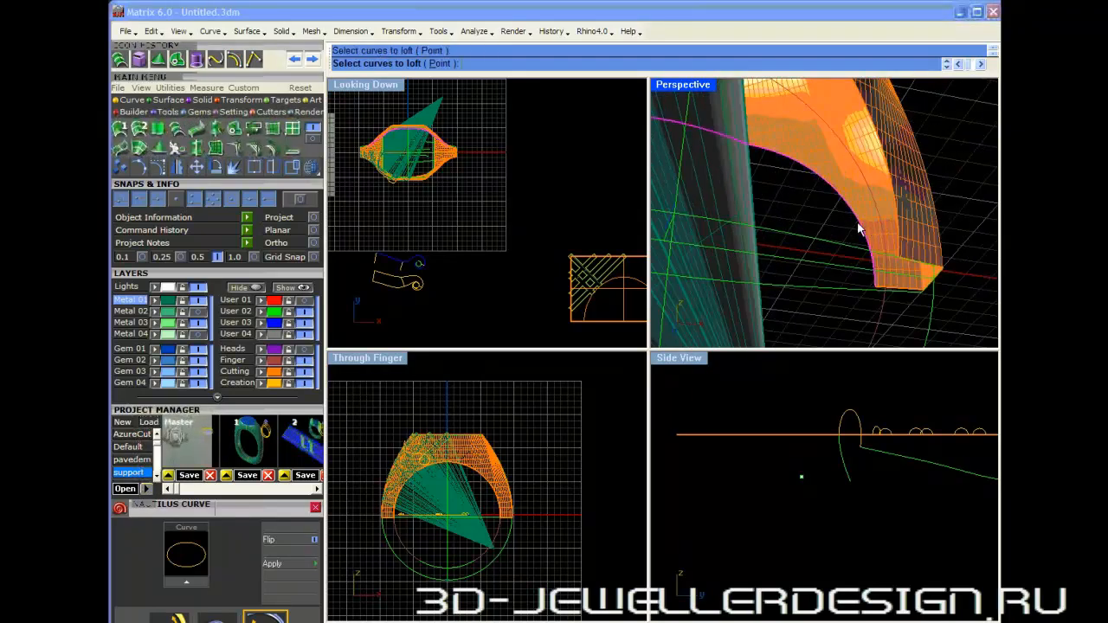
key("Escape")
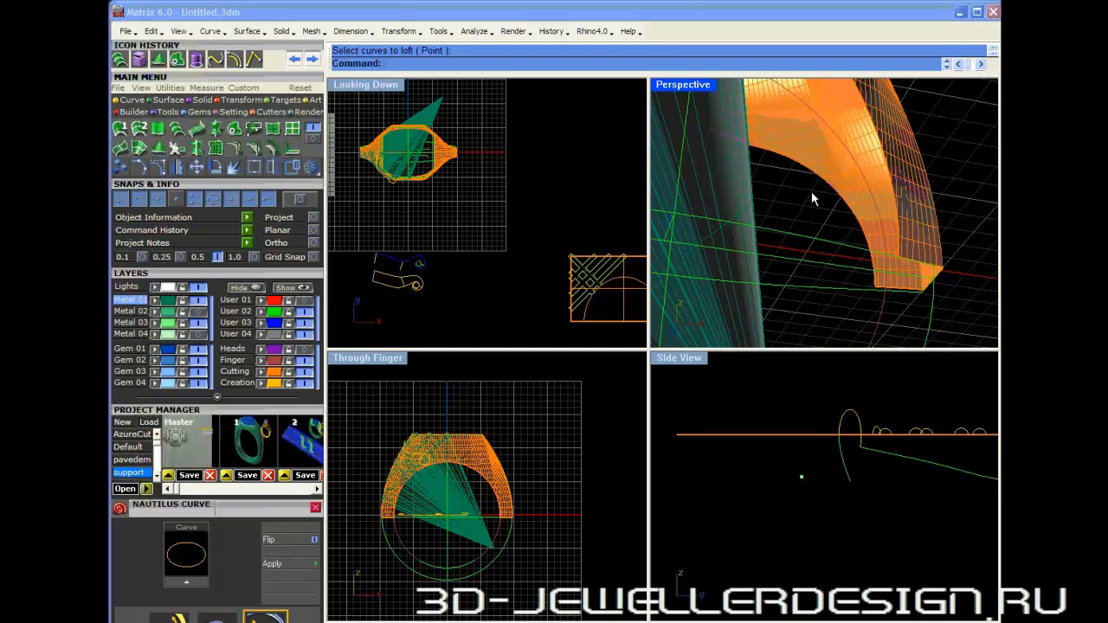
key("ctrl+m")
key("Escape")
- Loft between the ring's two finger-hole edges with Normal style and Do not simplify
left_click(196, 148)
left_click(859, 219)
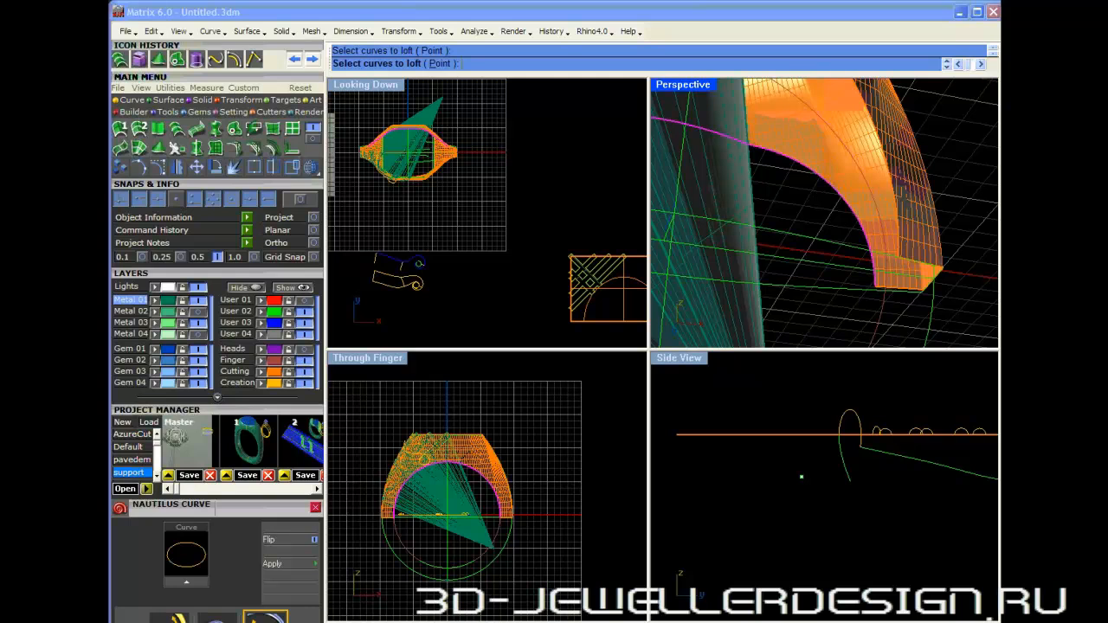
left_click(898, 201)
key("Return")
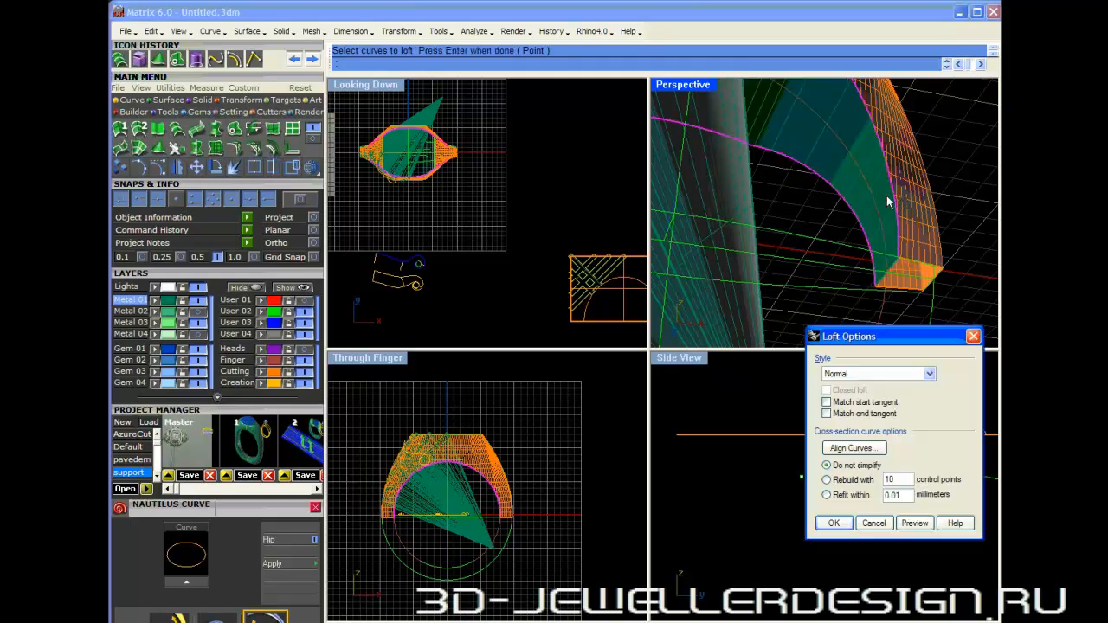
left_click(833, 523)
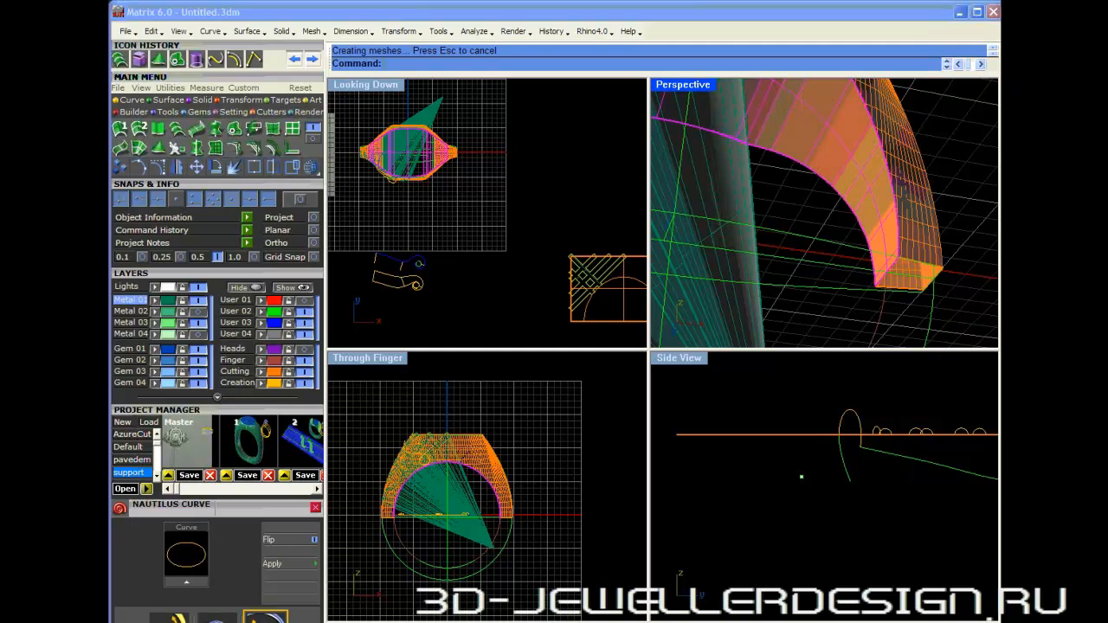
- Join the lofted inner surface to the Cutting-layer ring and cap its open bottom ends
left_click(903, 159)
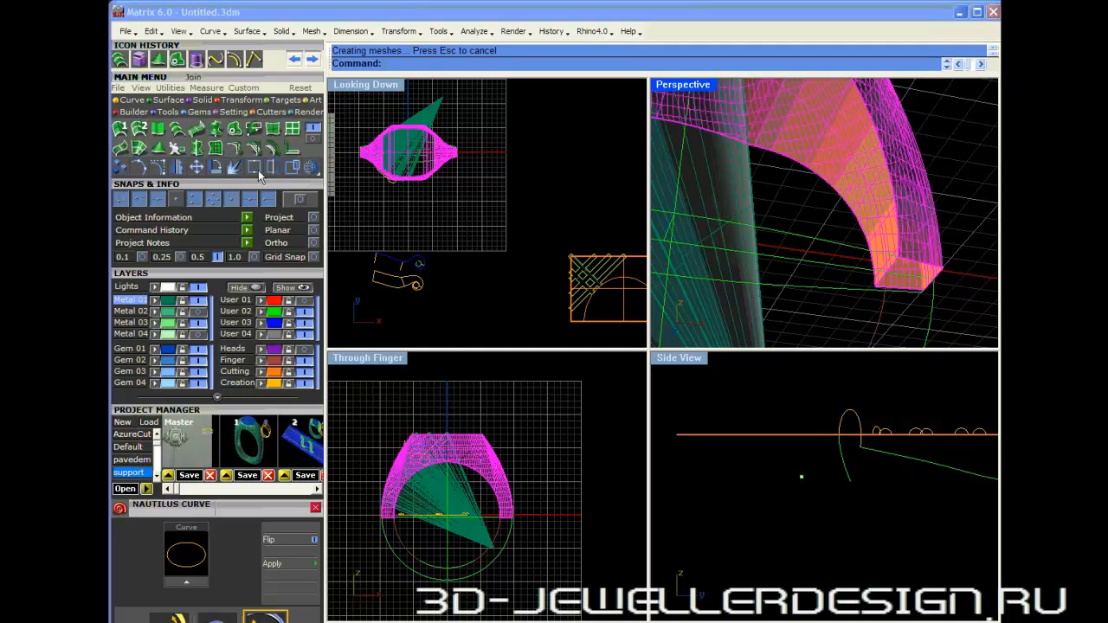
left_click(139, 59)
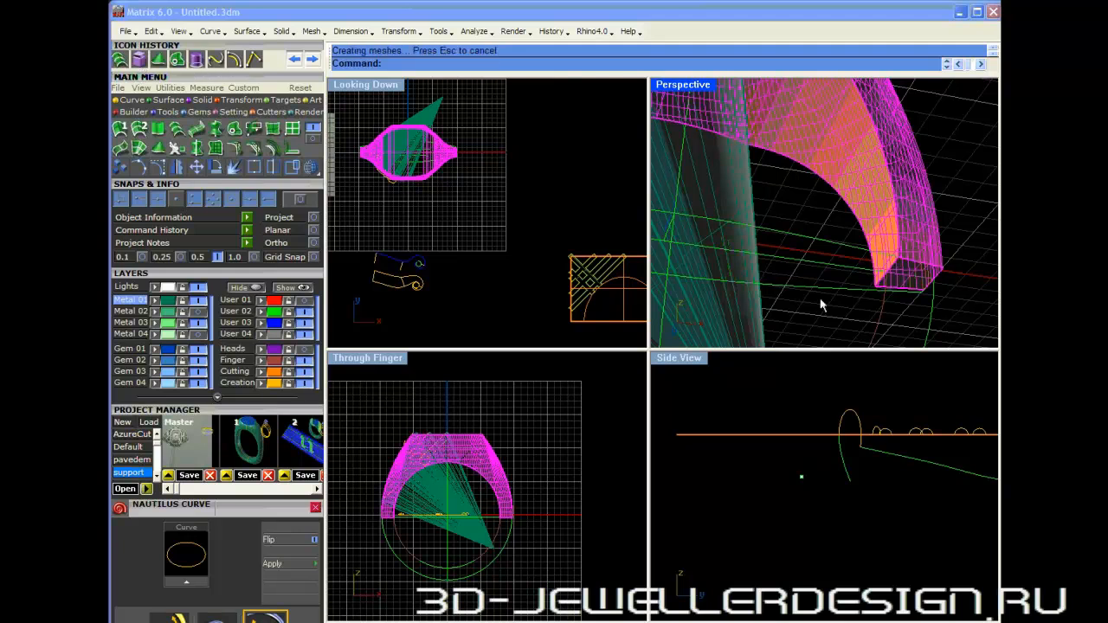
key("Escape")
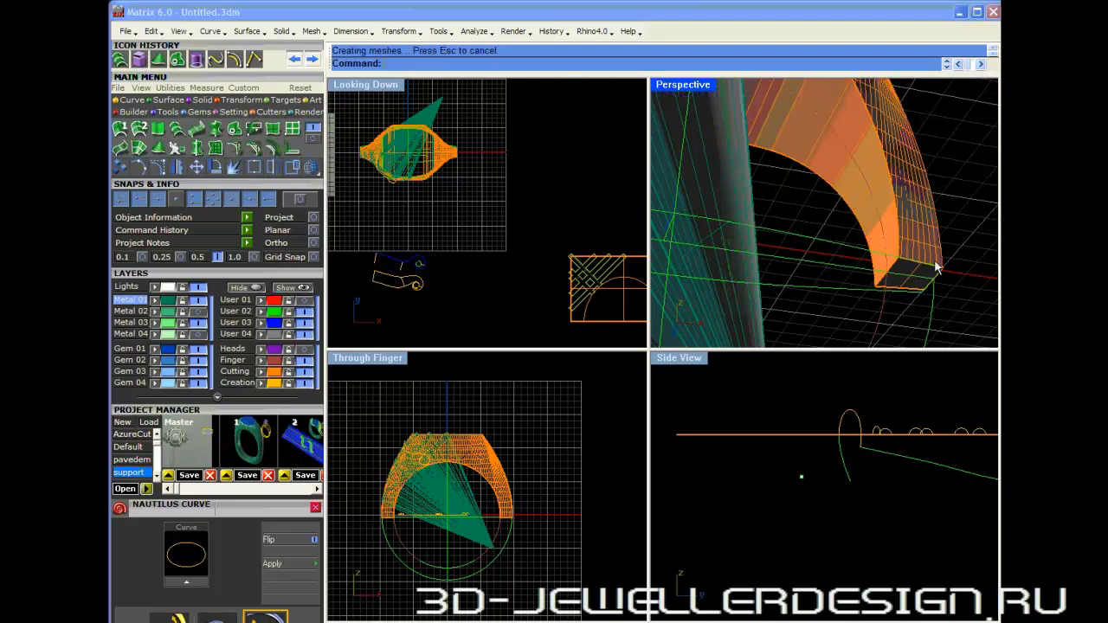
- Scale the closed Cutting-layer ring down slightly in 2-D from the world origin 0,0,0, in the Through Finger plane
left_click(927, 243)
scroll(900, 258, "down", 10)
right_click_drag(893, 261, 839, 303)
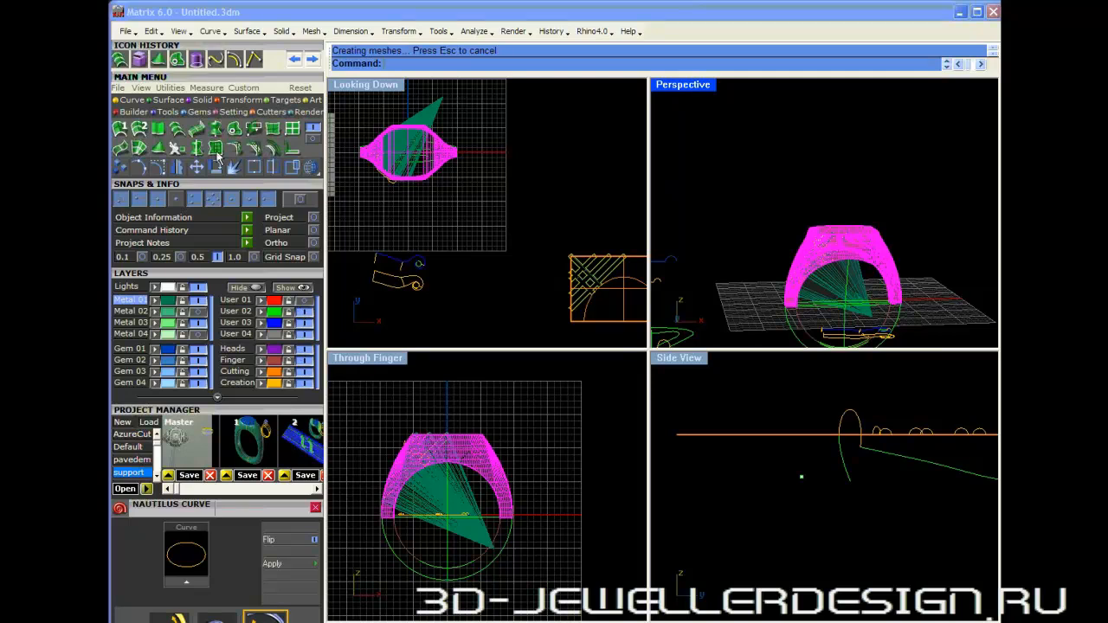
left_click(227, 103)
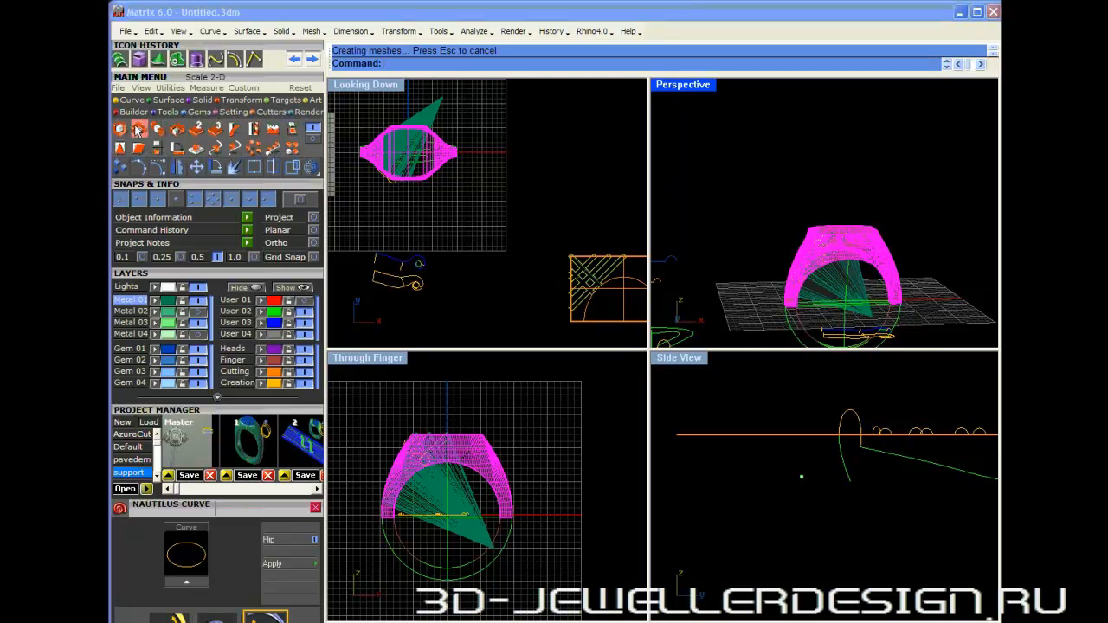
left_click(139, 129)
type("w0,0,0")
key("Return")
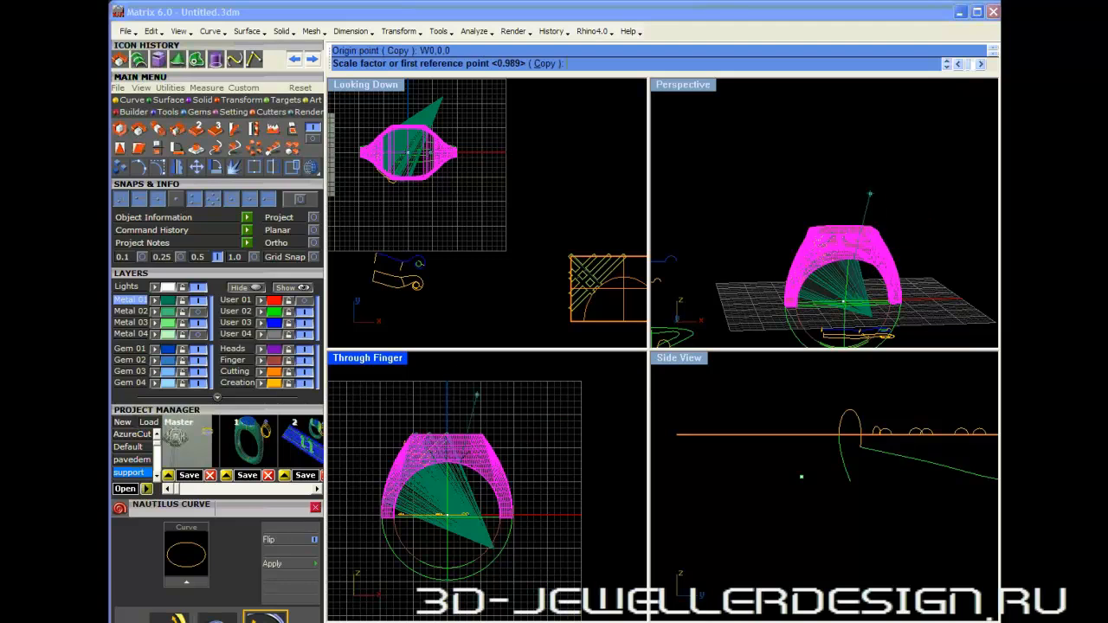
left_click(447, 373)
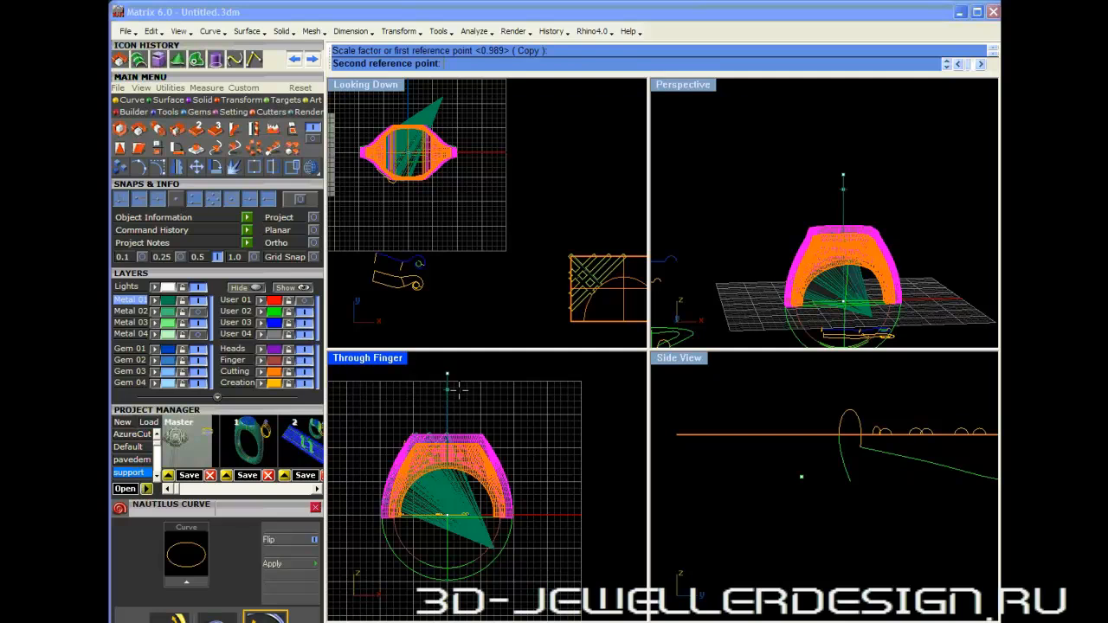
left_click(459, 391)
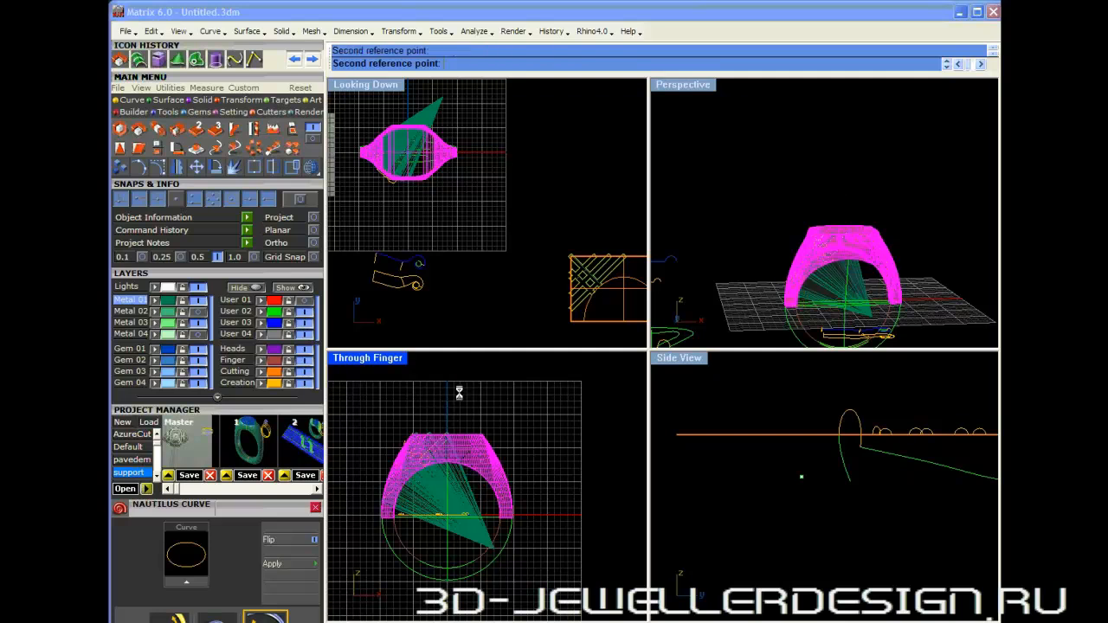
right_click_drag(885, 338, 815, 294)
scroll(774, 443, "down", 16)
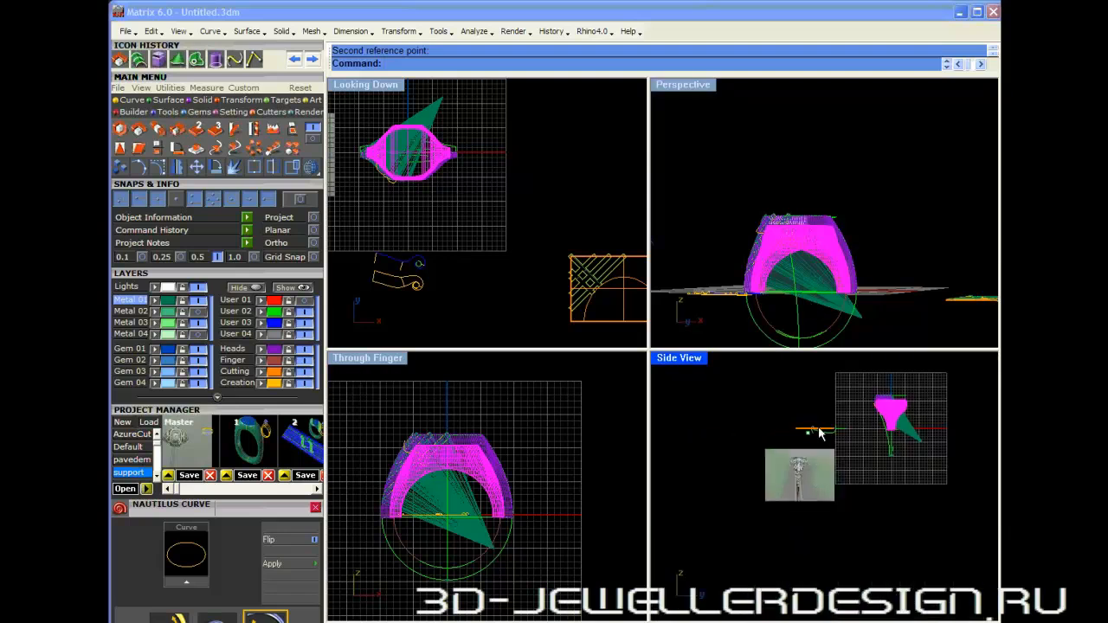
- Narrow the Cutting-layer ring slightly across its width in the Side View with a 1-D scale from the world origin 0,0,0
right_click_drag(866, 429, 792, 479)
scroll(827, 456, "up", 6)
scroll(826, 460, "up", 3)
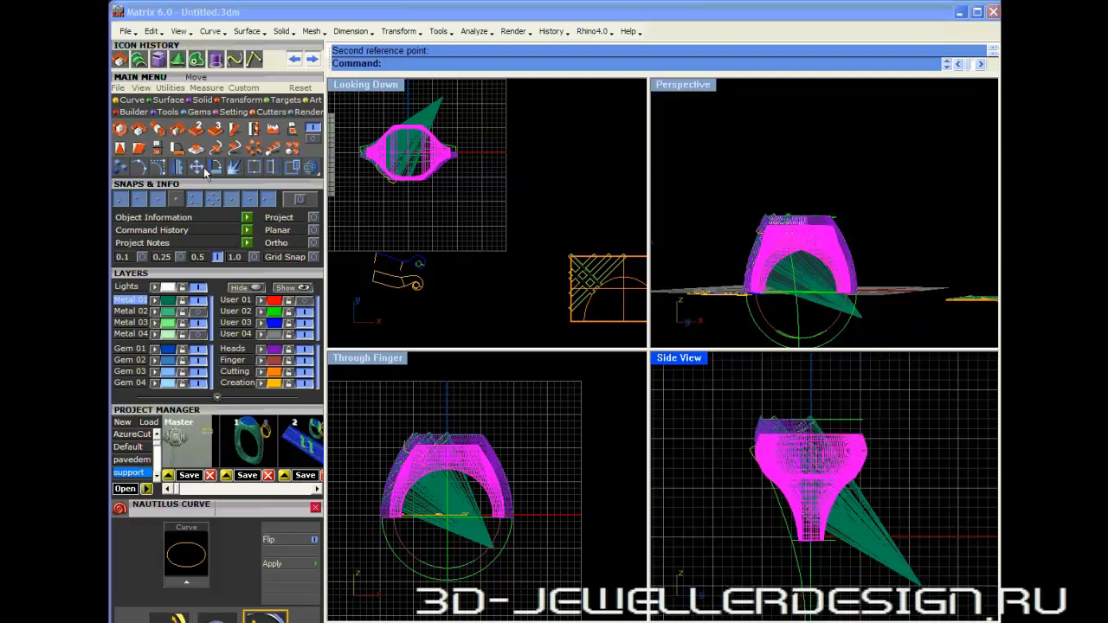
left_click(176, 148)
key("F4")
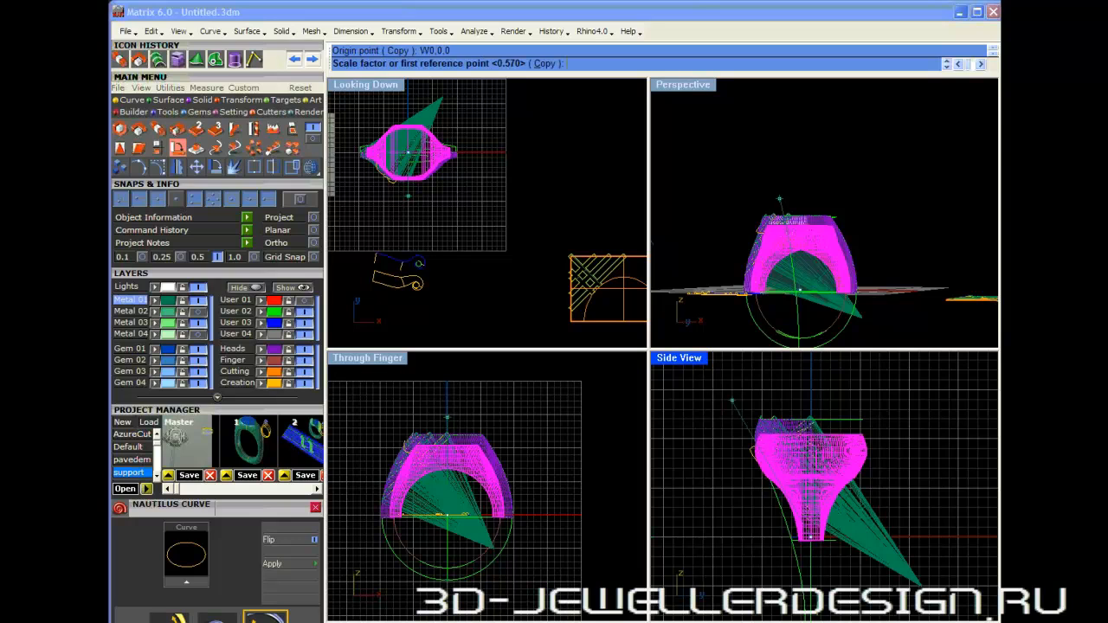
right_click_drag(953, 495, 895, 488)
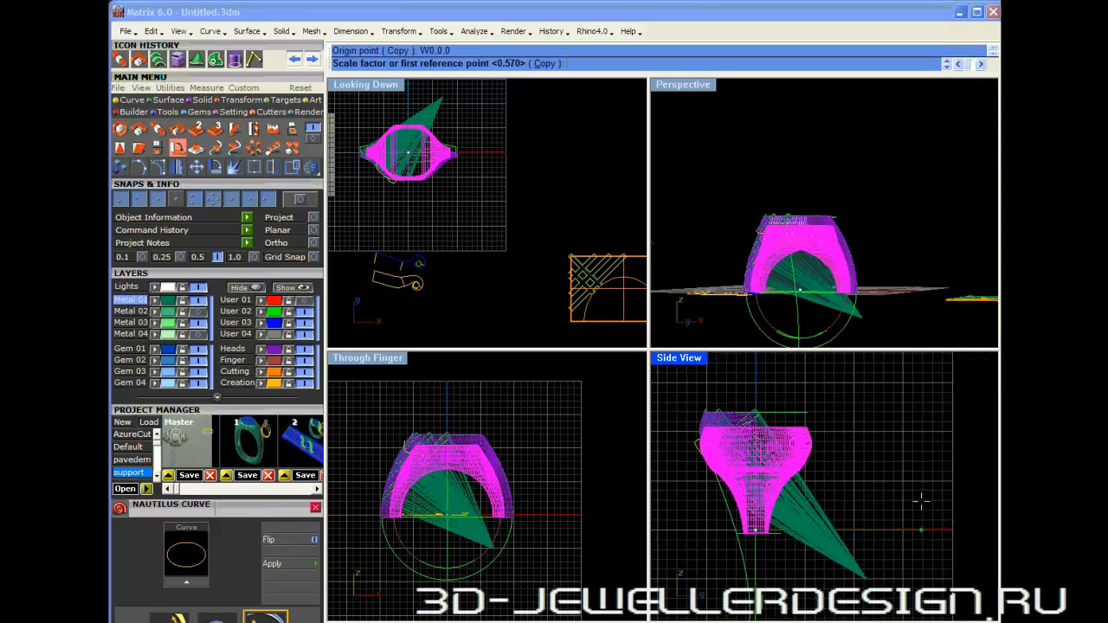
left_click(898, 491)
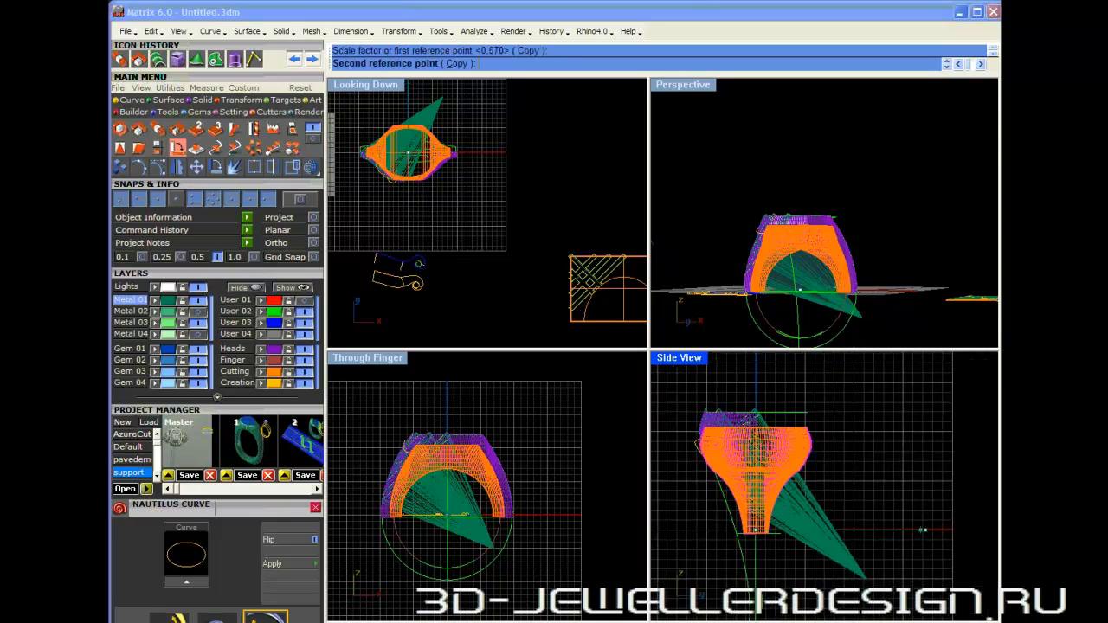
left_click(886, 491)
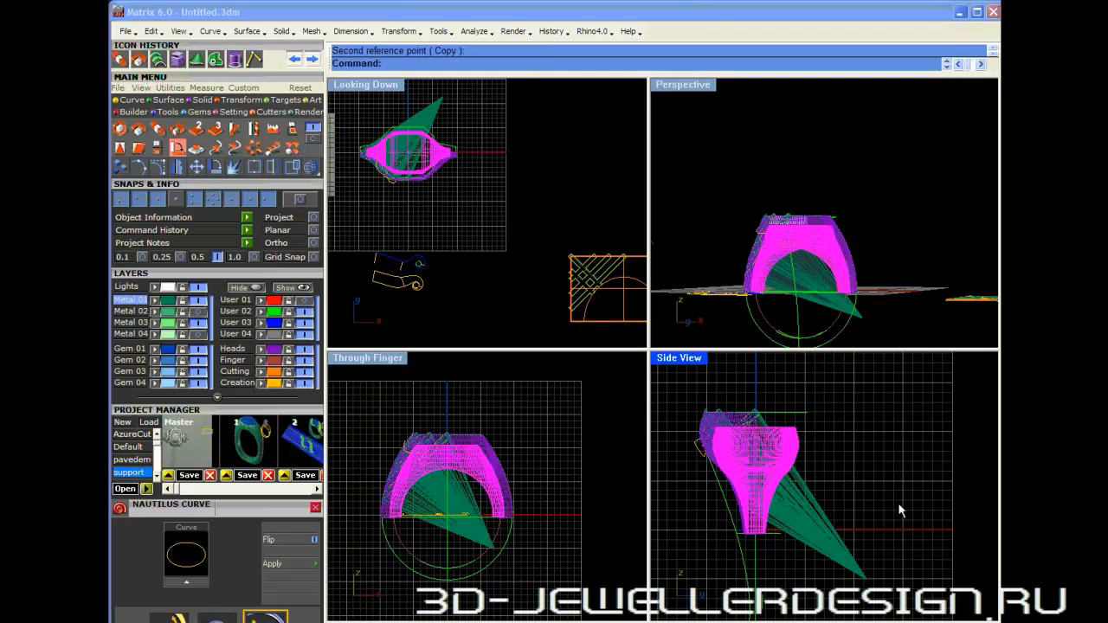
- Move the narrowed Cutting-layer ring up slightly in the Side View
right_click_drag(827, 251, 792, 290)
scroll(762, 222, "up", 6)
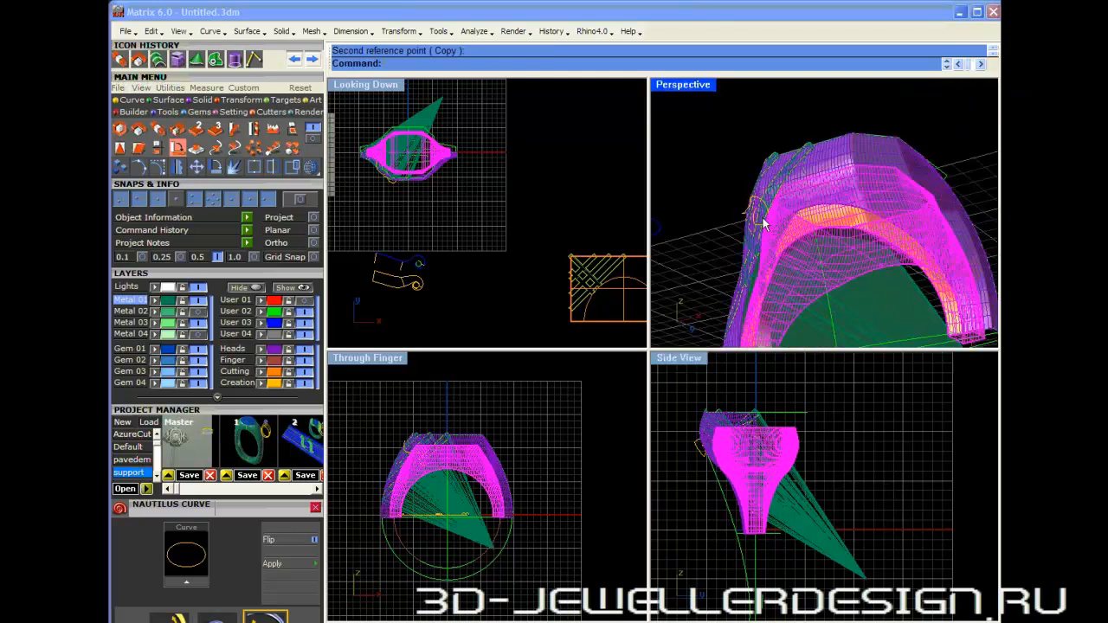
right_click_drag(771, 224, 863, 277)
left_click(976, 133)
left_click(792, 434)
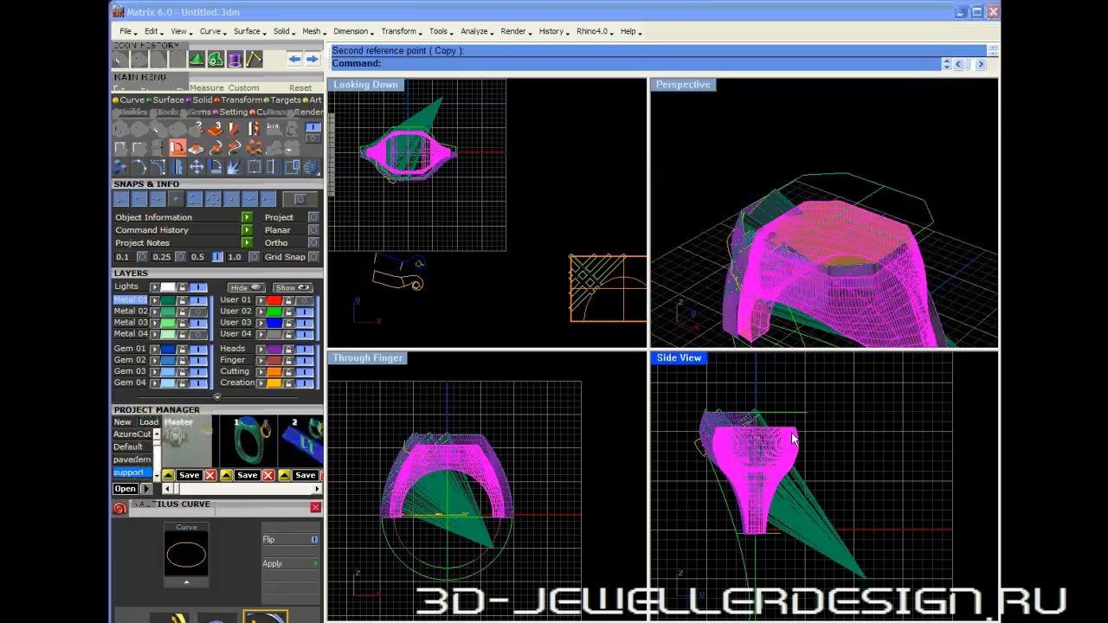
left_click_drag(788, 436, 789, 431)
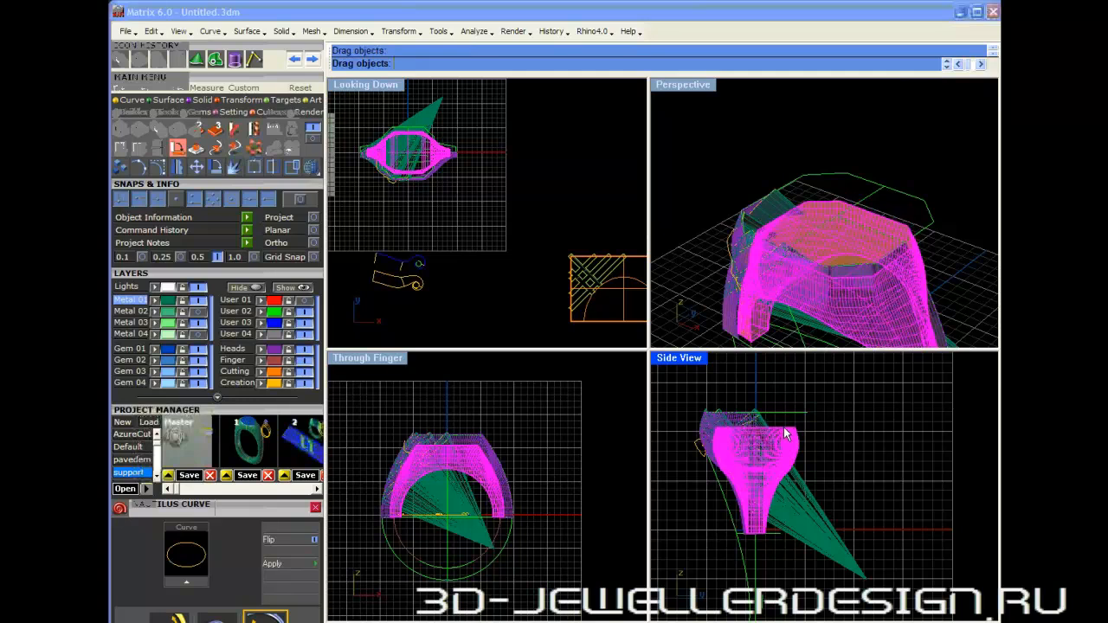
- Stretch the Cutting-layer ring slightly downward in the Side View with Scale 1-D, using its top edge as the origin
left_click(146, 132)
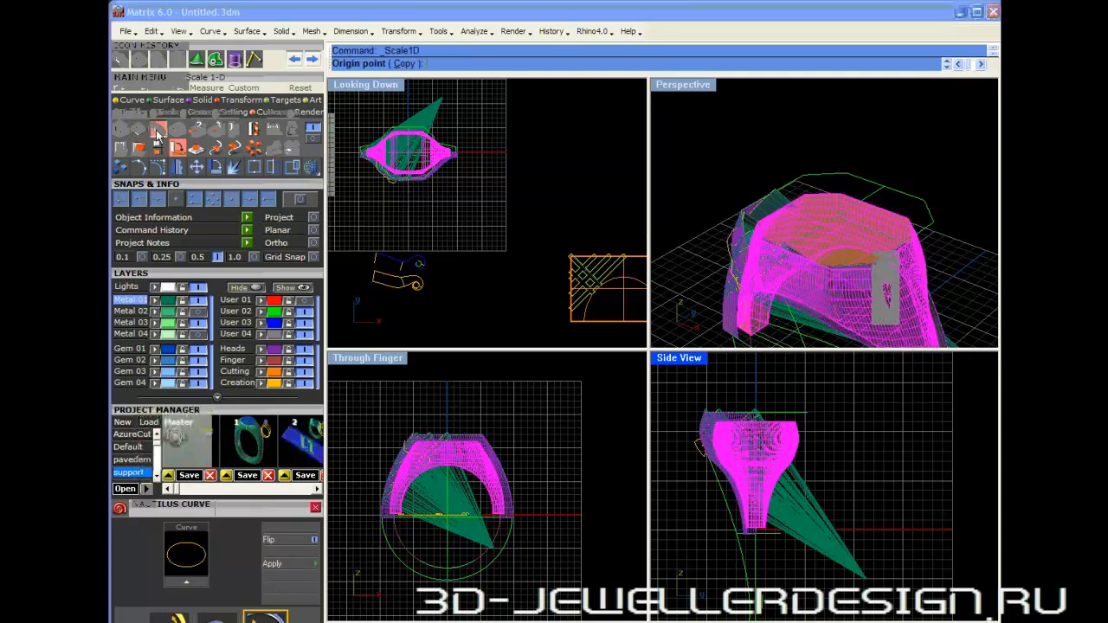
left_click(787, 421)
left_click(787, 531)
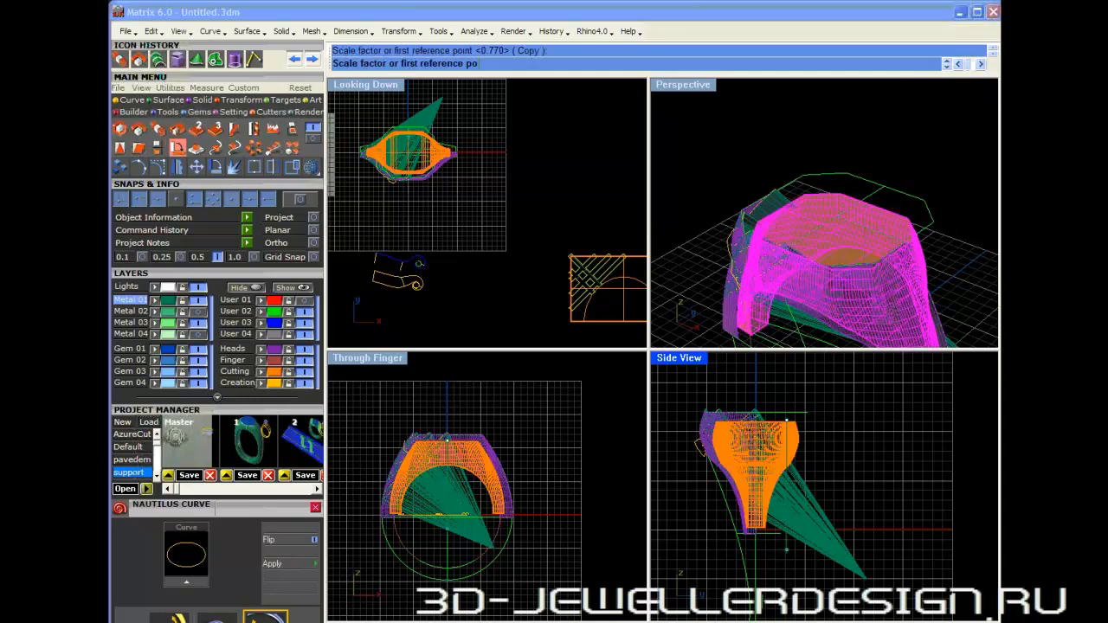
left_click(800, 538)
left_click(854, 423)
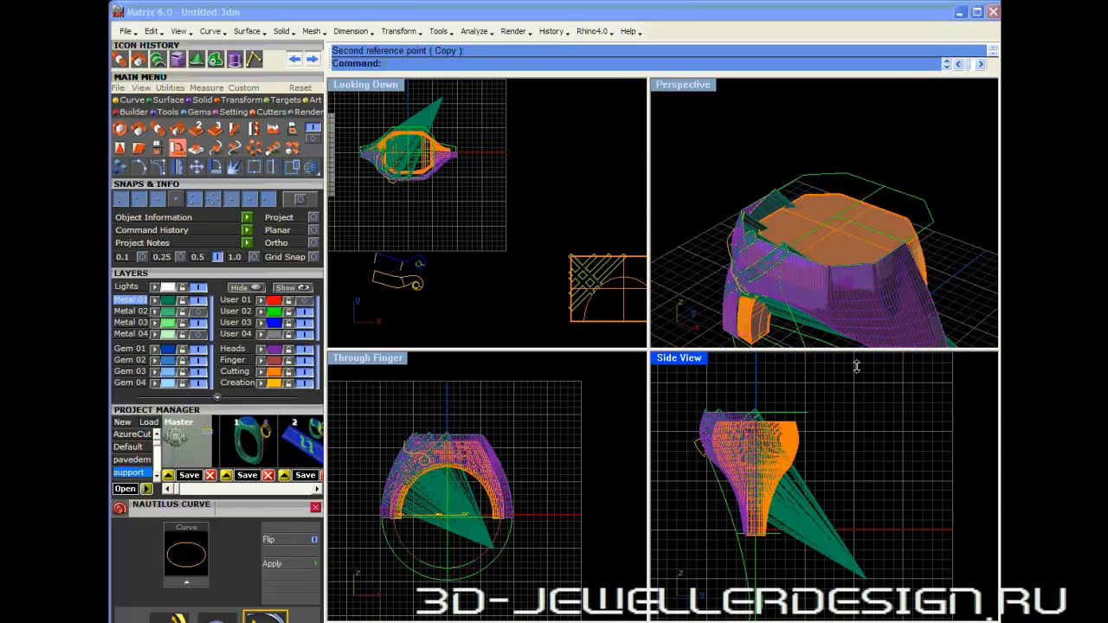
- Extract the octagonal top cap surface from the closed Cutting-layer ring
mouse_move(855, 303)
right_mouse_down()
mouse_move(843, 303)
mouse_move(865, 312)
right_mouse_up()
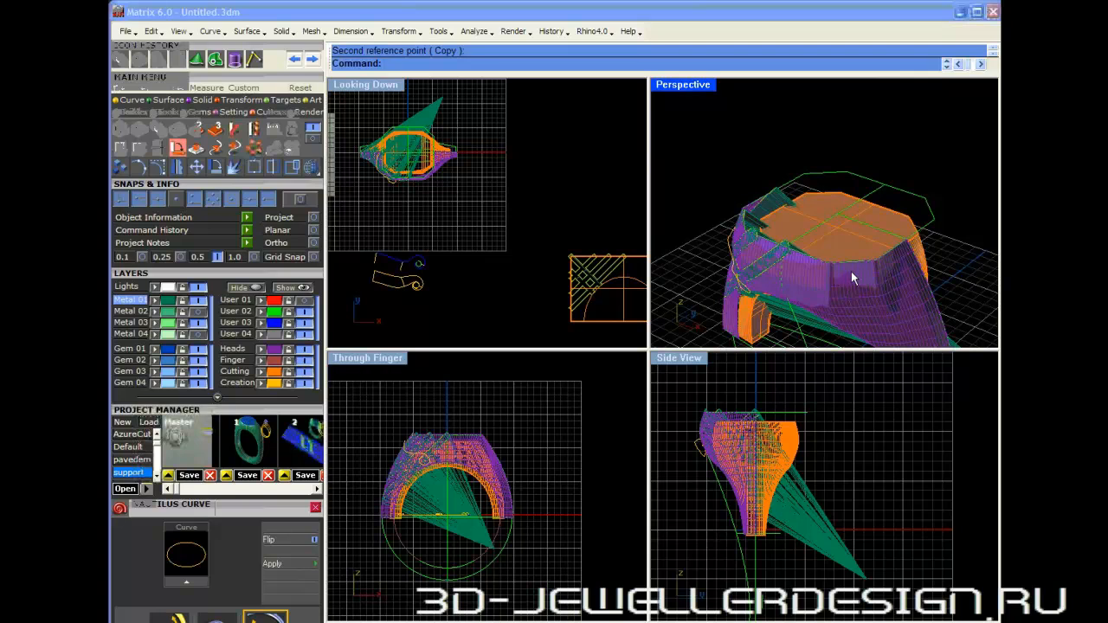
left_click(806, 214)
left_click(735, 211)
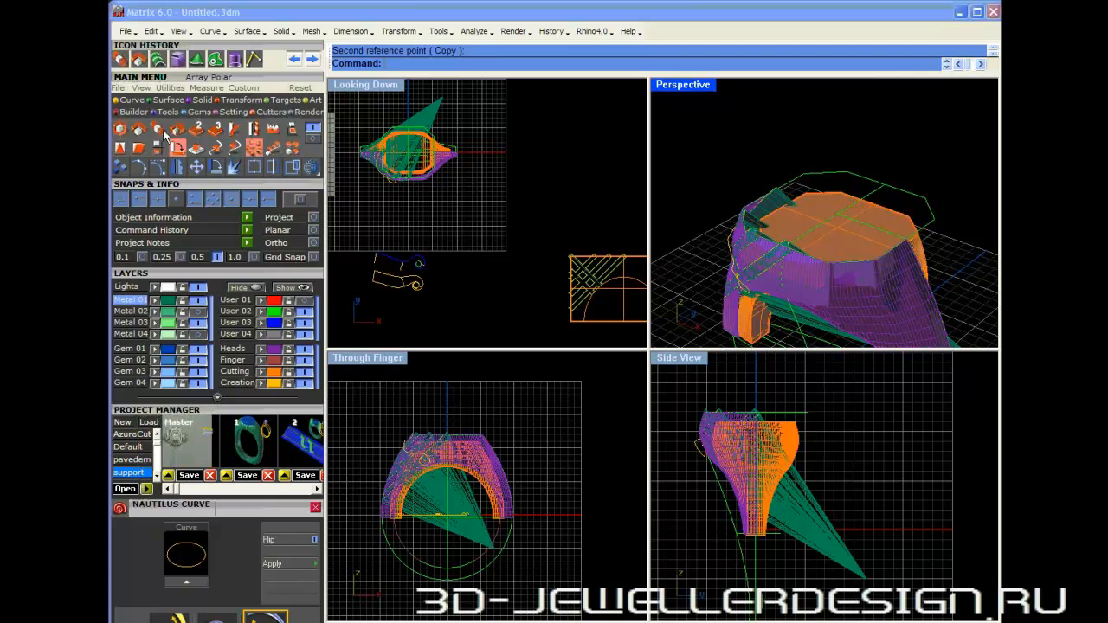
left_click(201, 99)
left_click(238, 131)
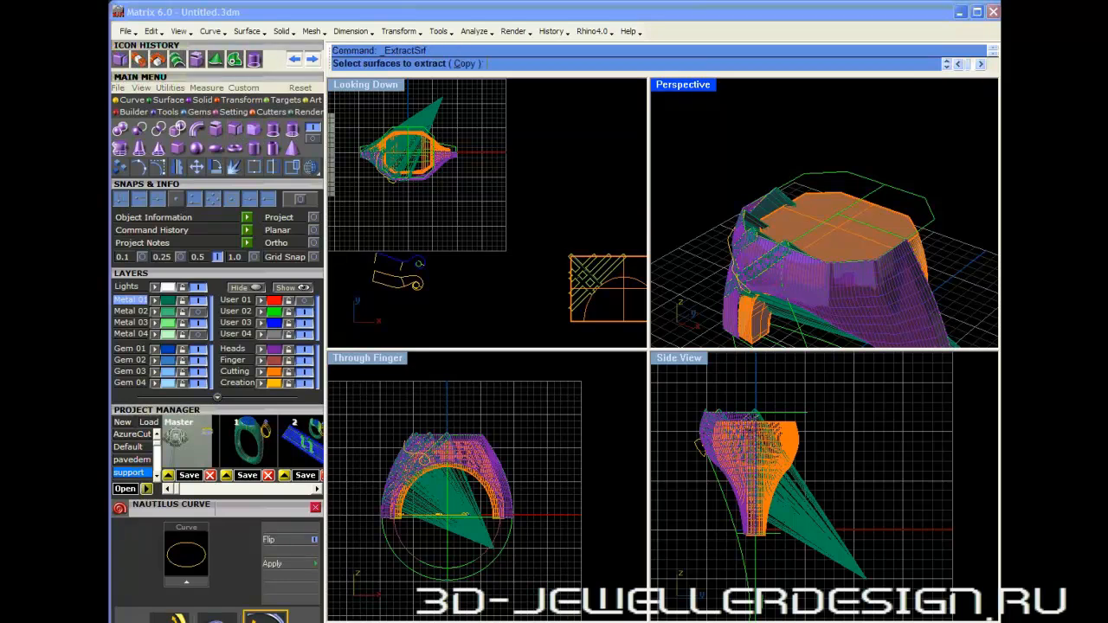
left_click(827, 231)
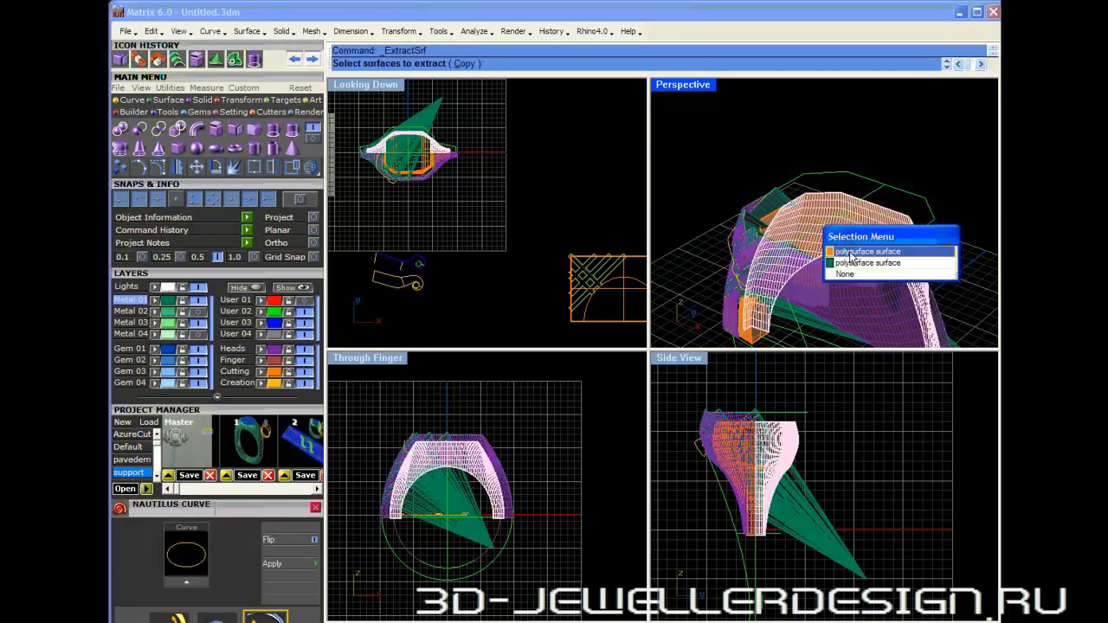
left_click(847, 275)
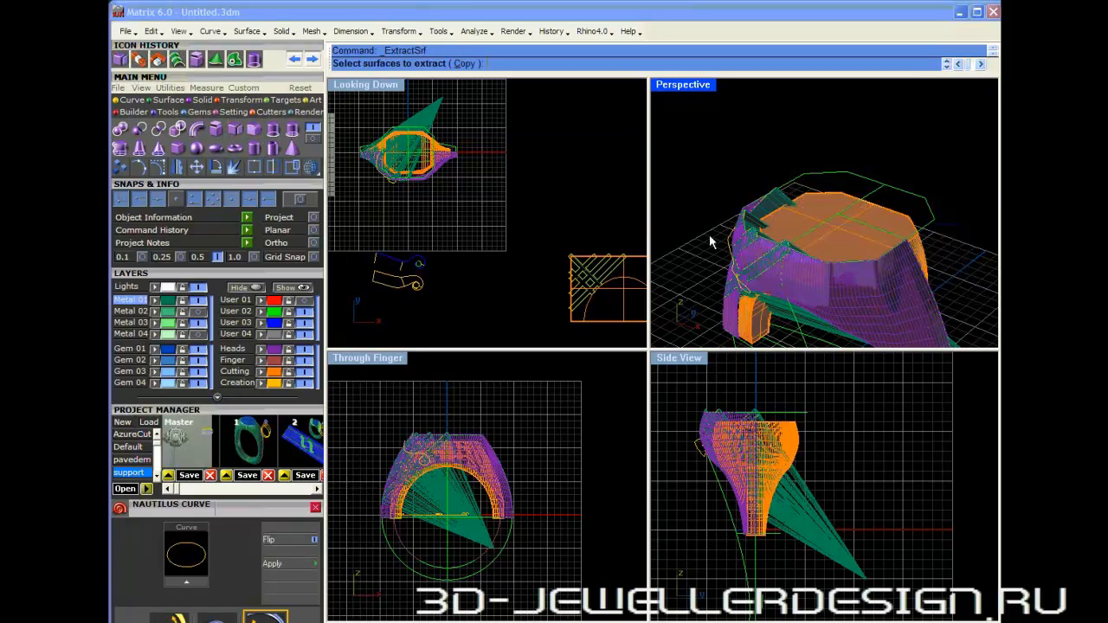
left_click(239, 130)
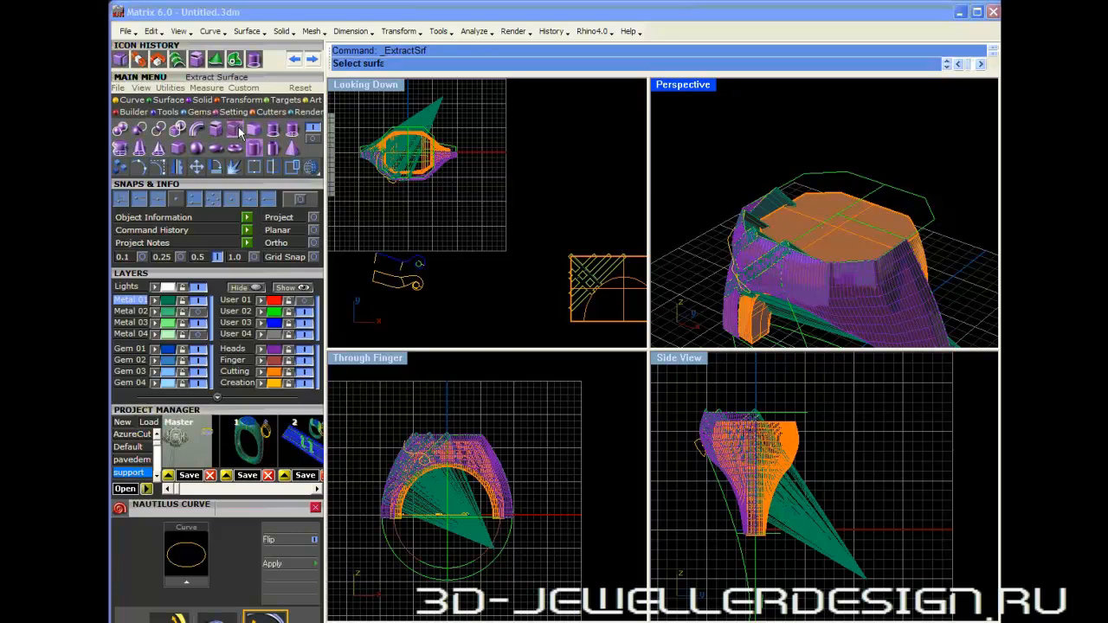
left_click(822, 237)
left_click(863, 287)
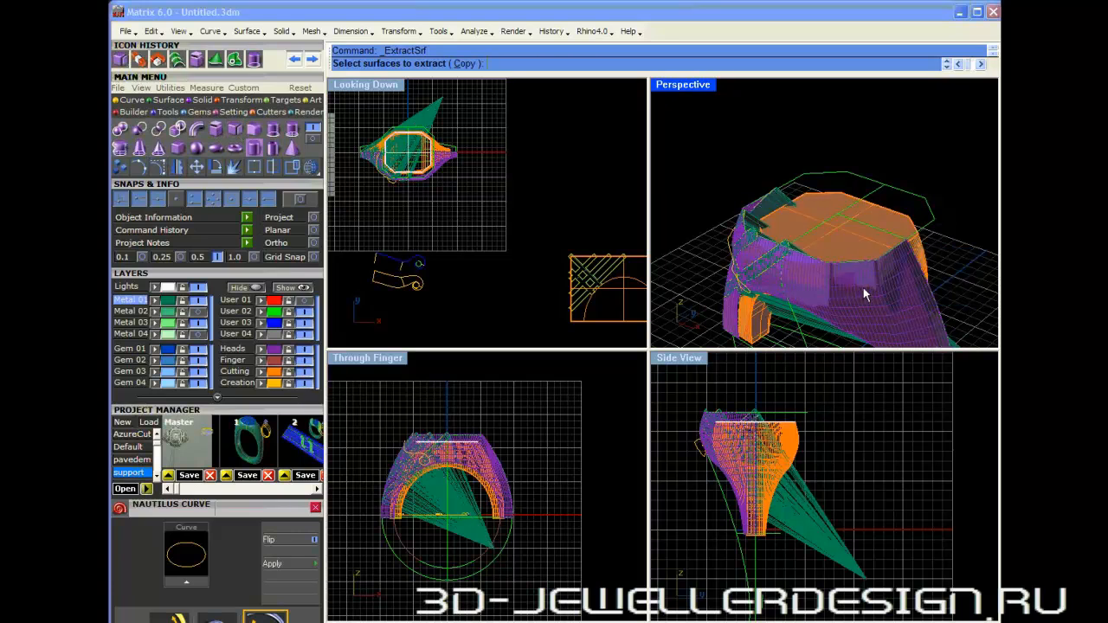
key("Return")
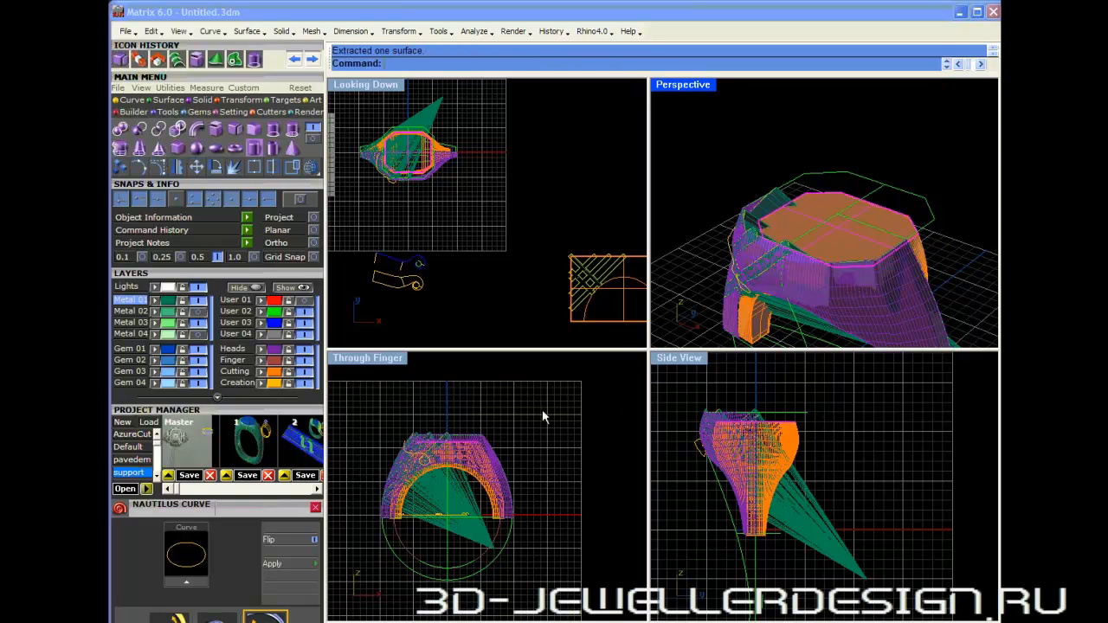
- Raise the extracted octagonal cap straight up in the Through Finger view so it sits above the ring's top
left_click_drag(482, 444, 476, 424)
right_click_drag(836, 255, 827, 257)
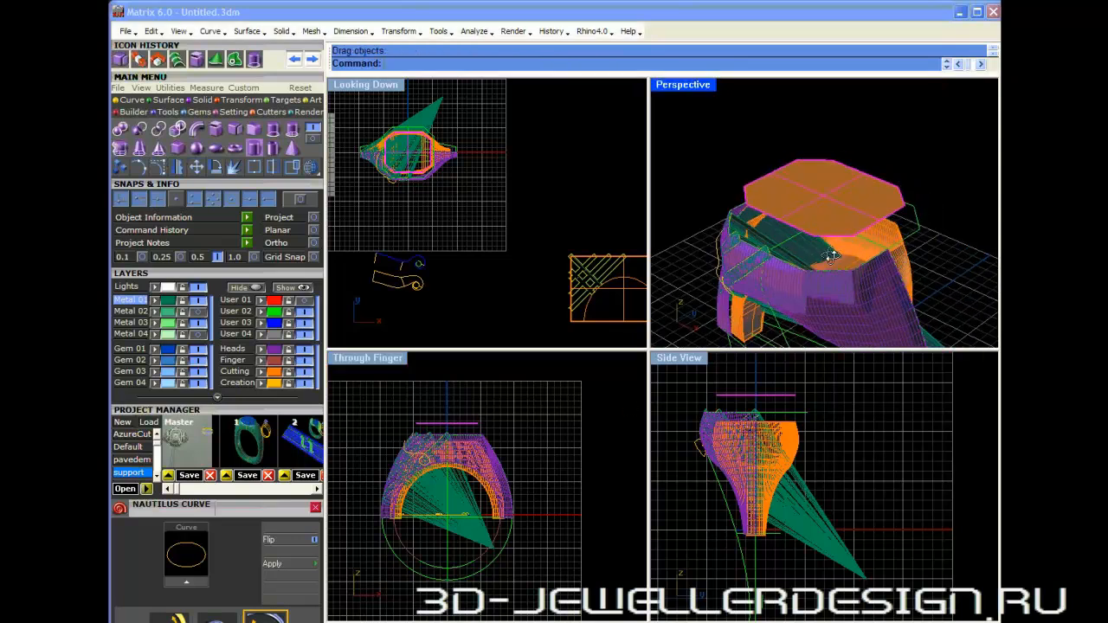
left_click(966, 196)
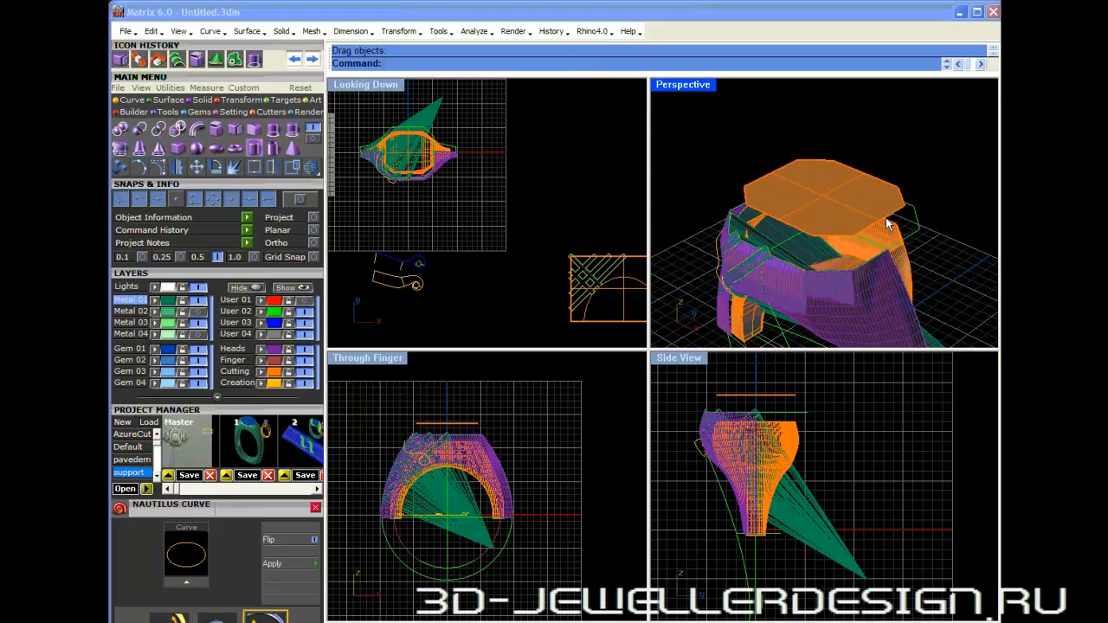
- Loft between the rear half of the Cutting-layer ring's open top edge and the matching edge of the raised cap
left_click(168, 100)
left_click(196, 129)
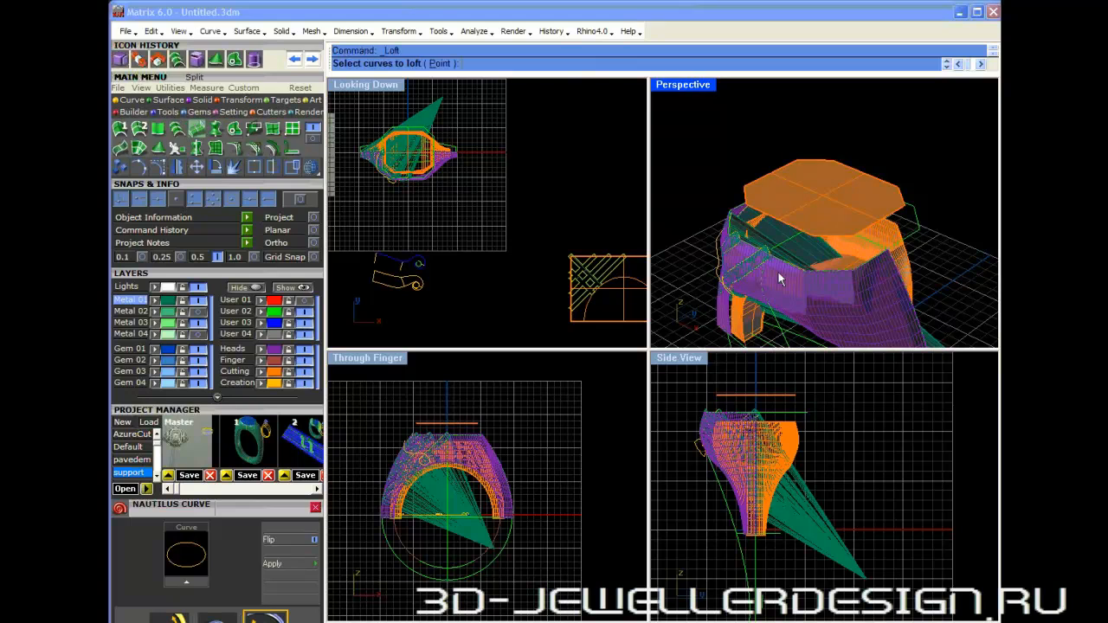
scroll(892, 231, "up", 5)
left_click(926, 234)
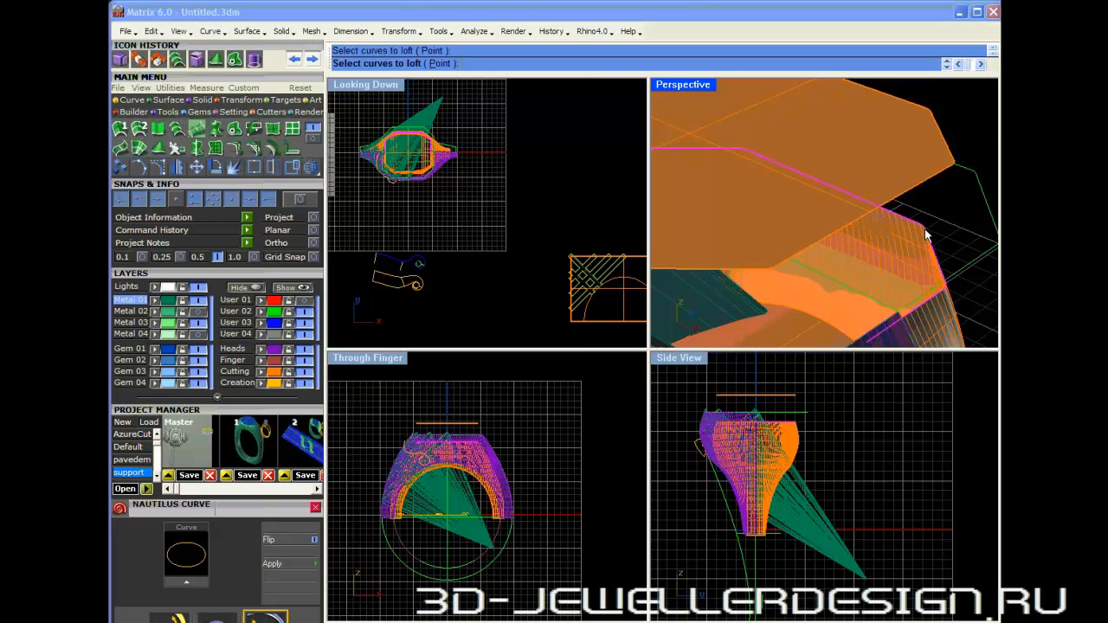
scroll(949, 222, "down", 4)
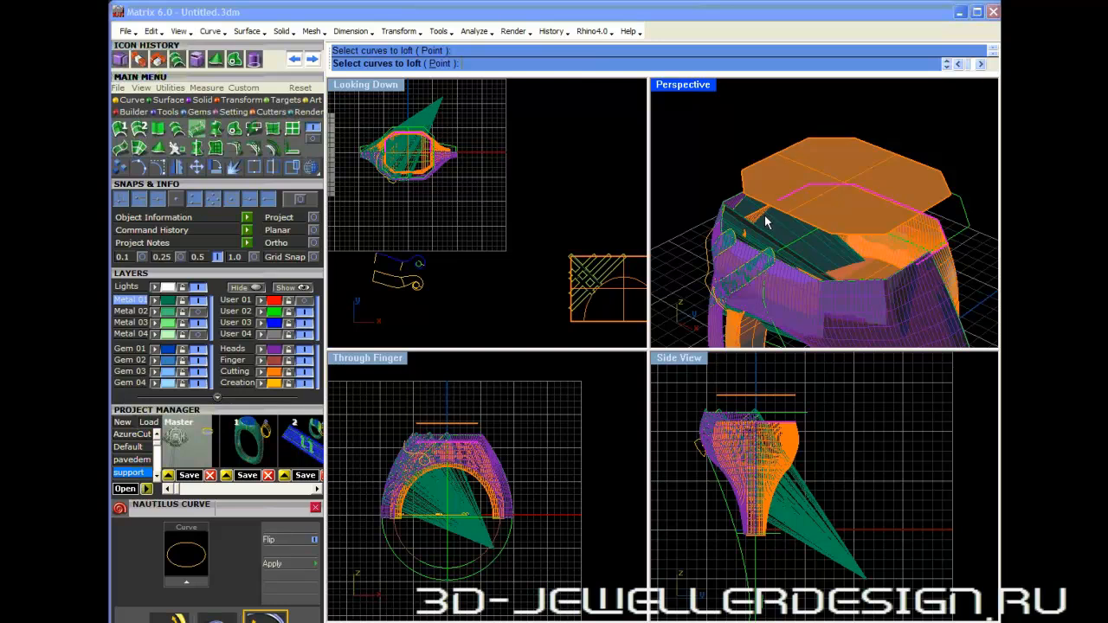
left_click(949, 190)
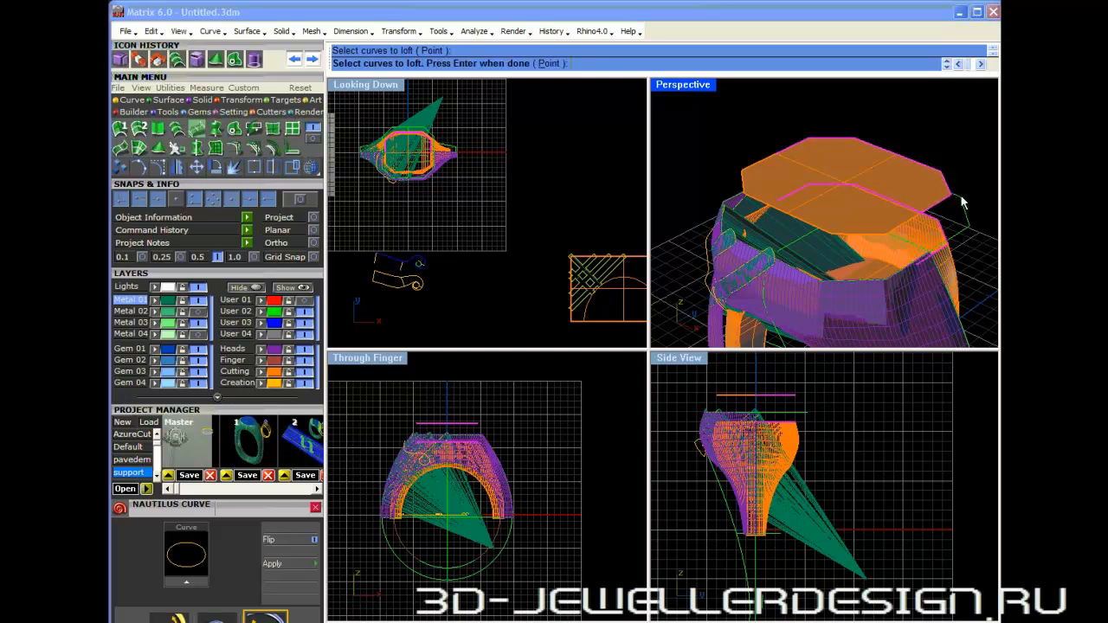
key("Return")
key("Return")
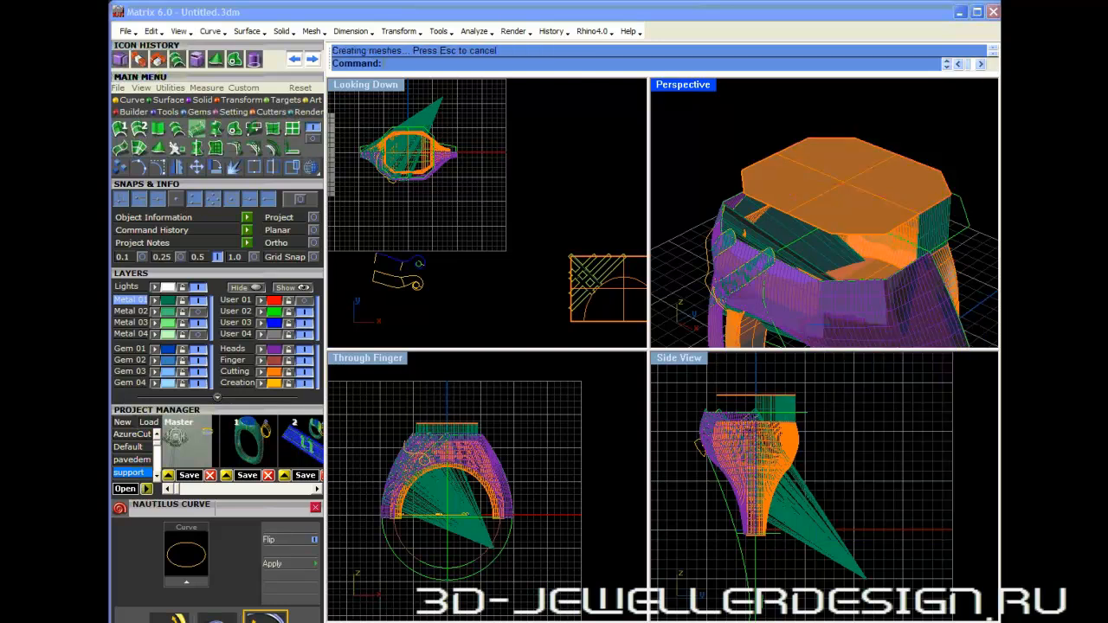
key("ctrl+1")
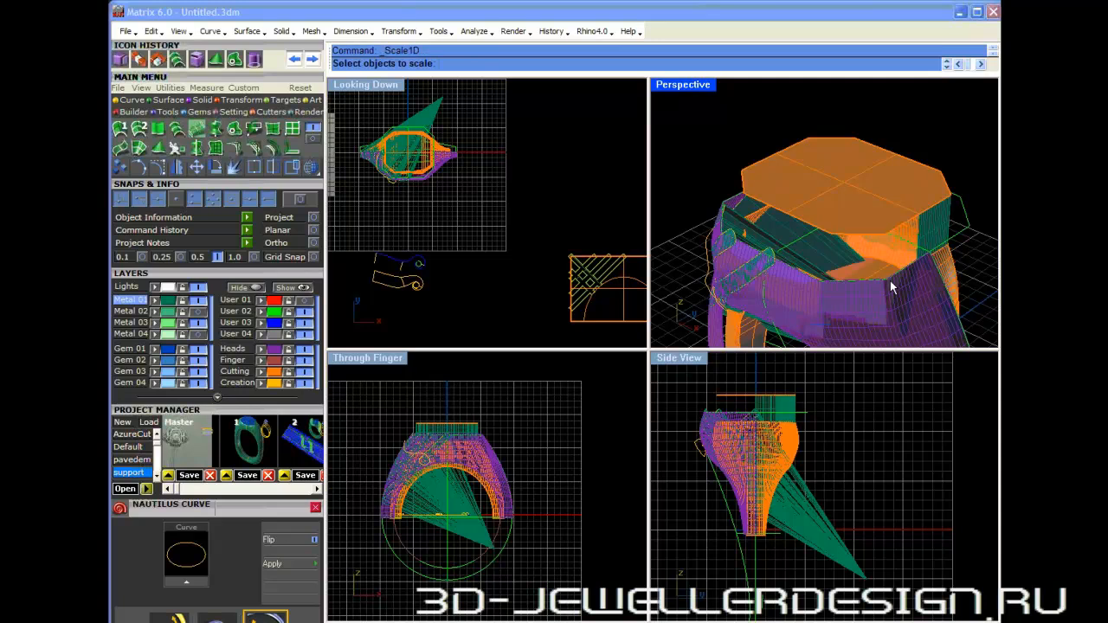
right_click_drag(889, 281, 888, 298)
left_click(830, 332)
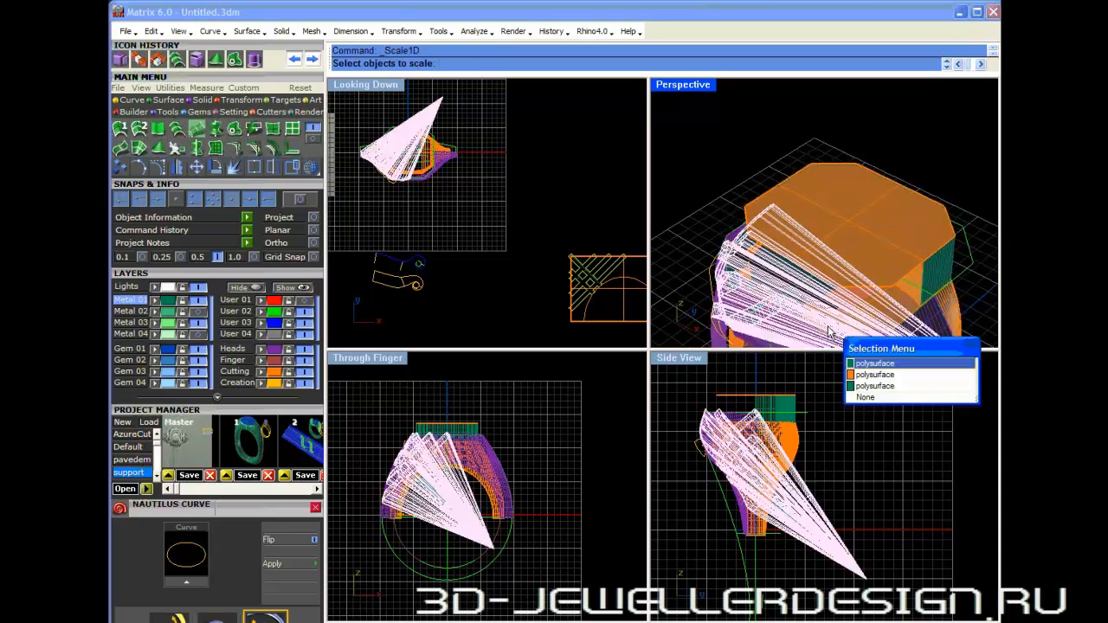
left_click(864, 374)
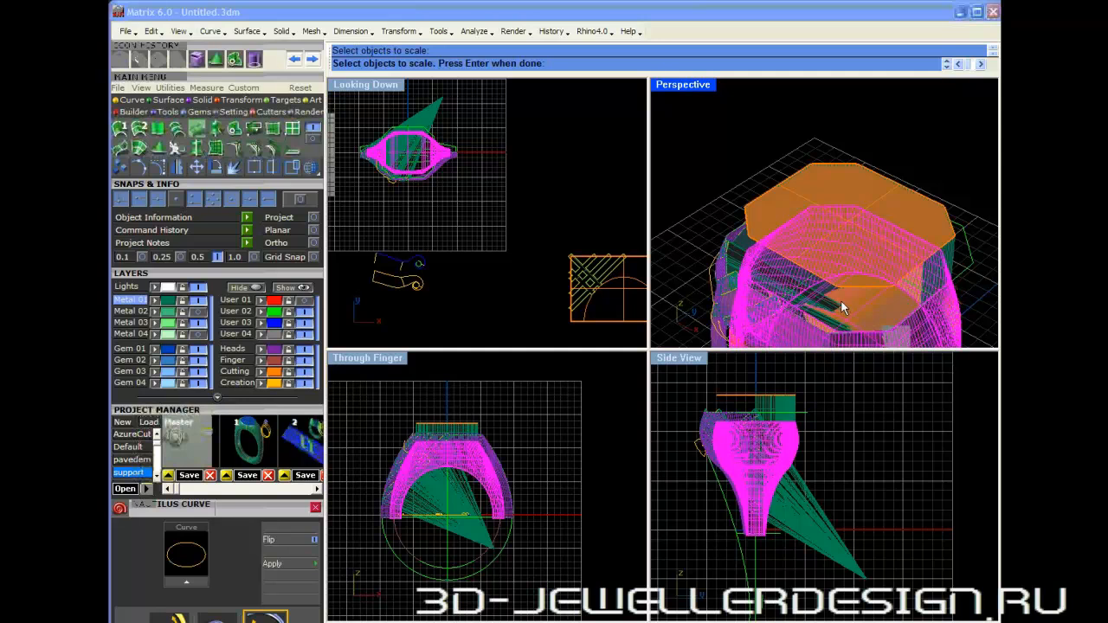
key("Escape")
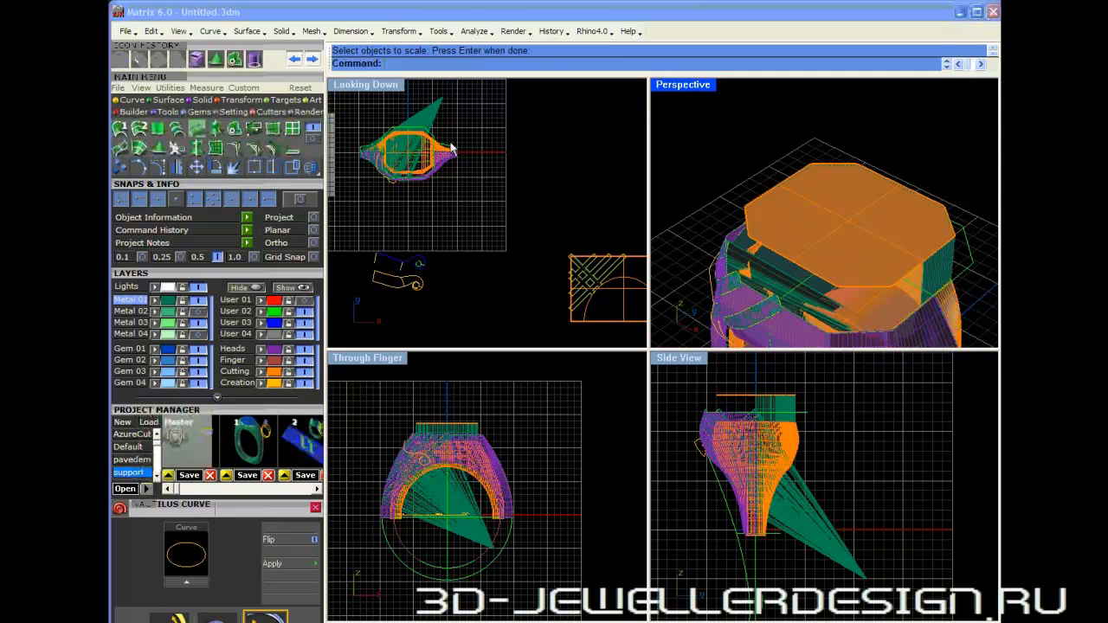
- Loft between the front half of the Cutting-layer ring's open top edge and the matching edge of the raised cap
left_click(178, 129)
left_click(834, 334)
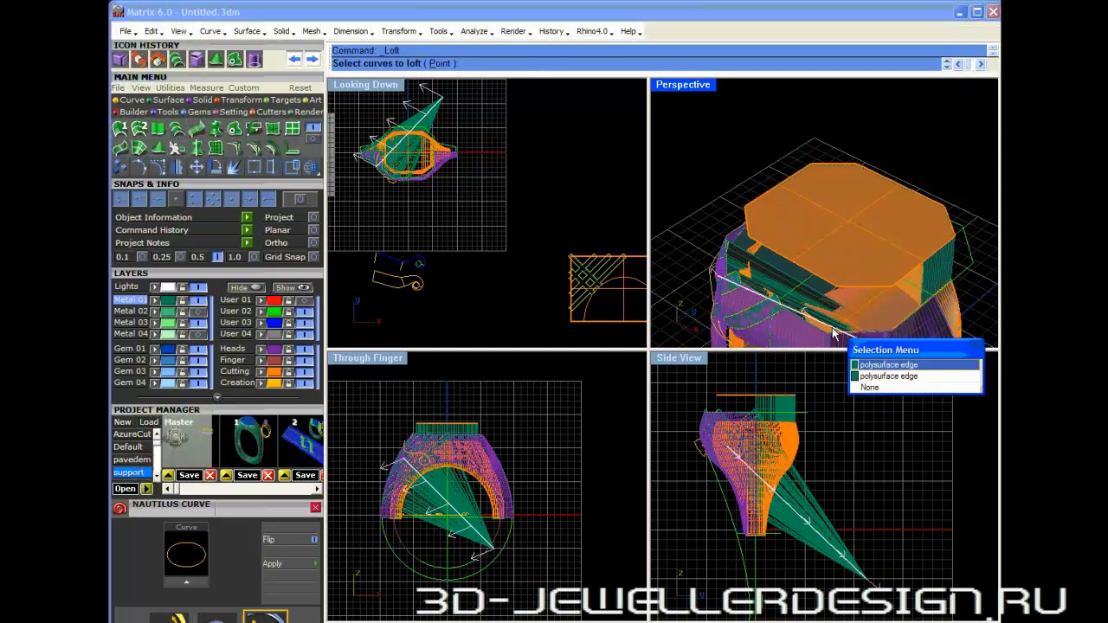
left_click(862, 386)
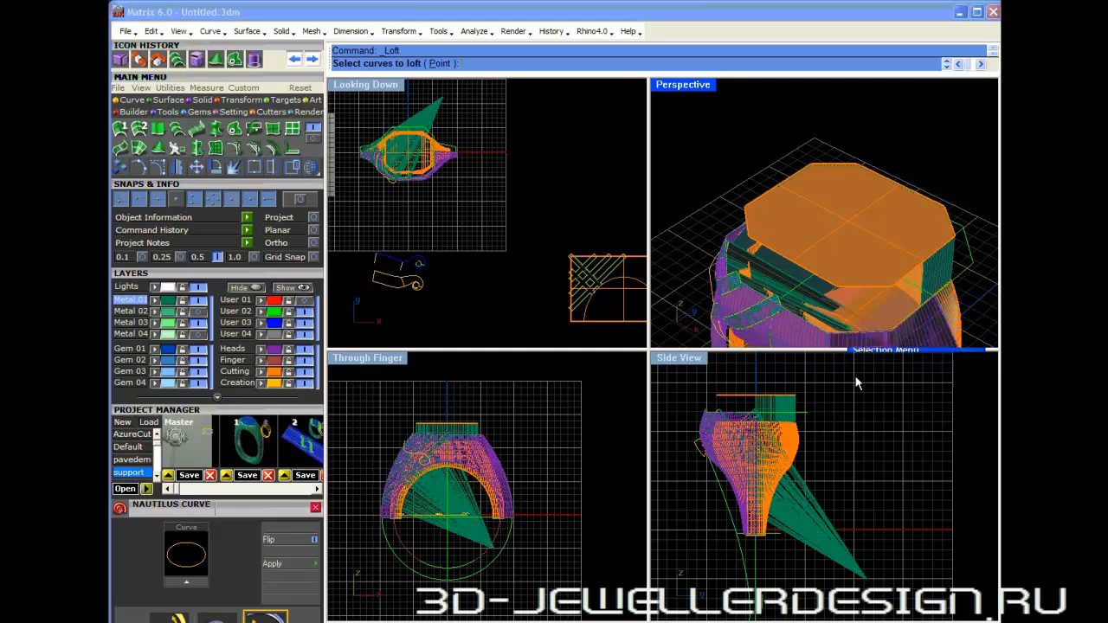
left_click(825, 329)
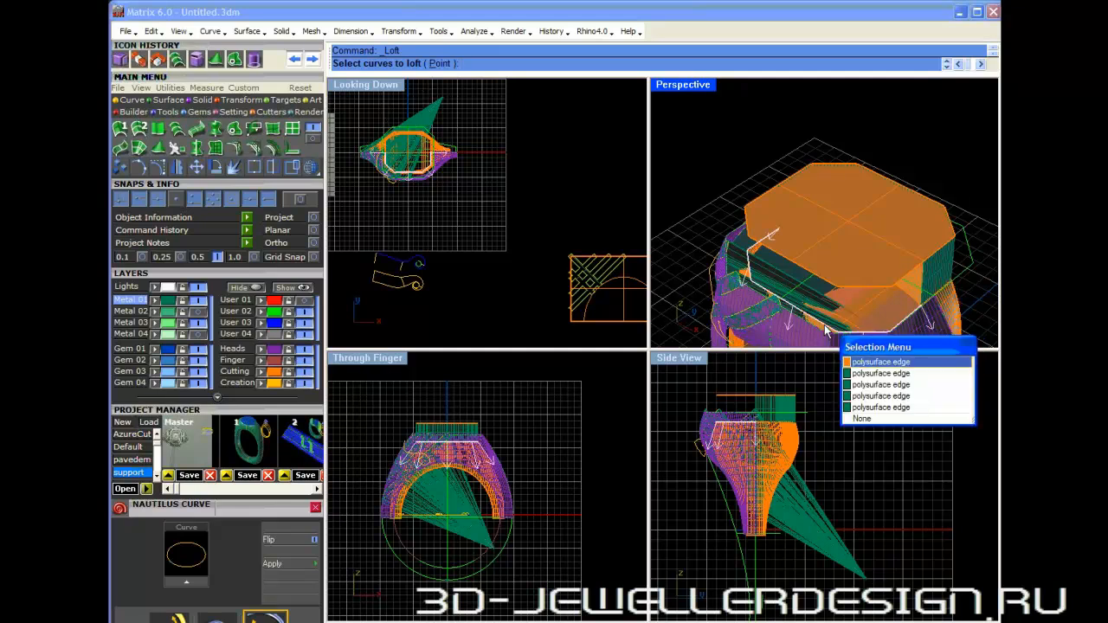
left_click(861, 361)
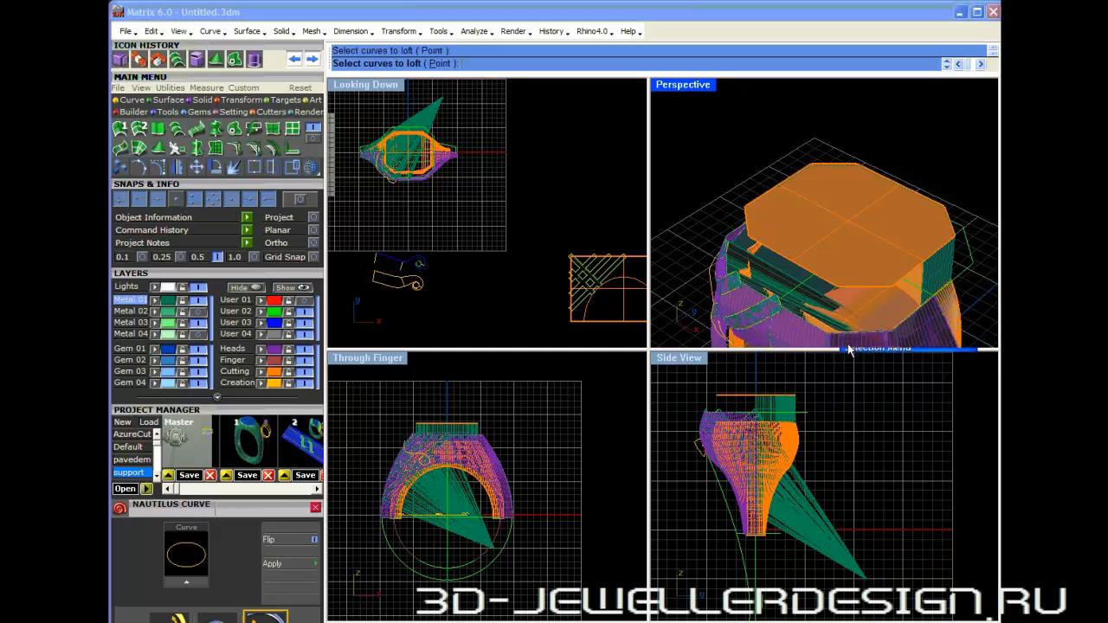
left_click(835, 288)
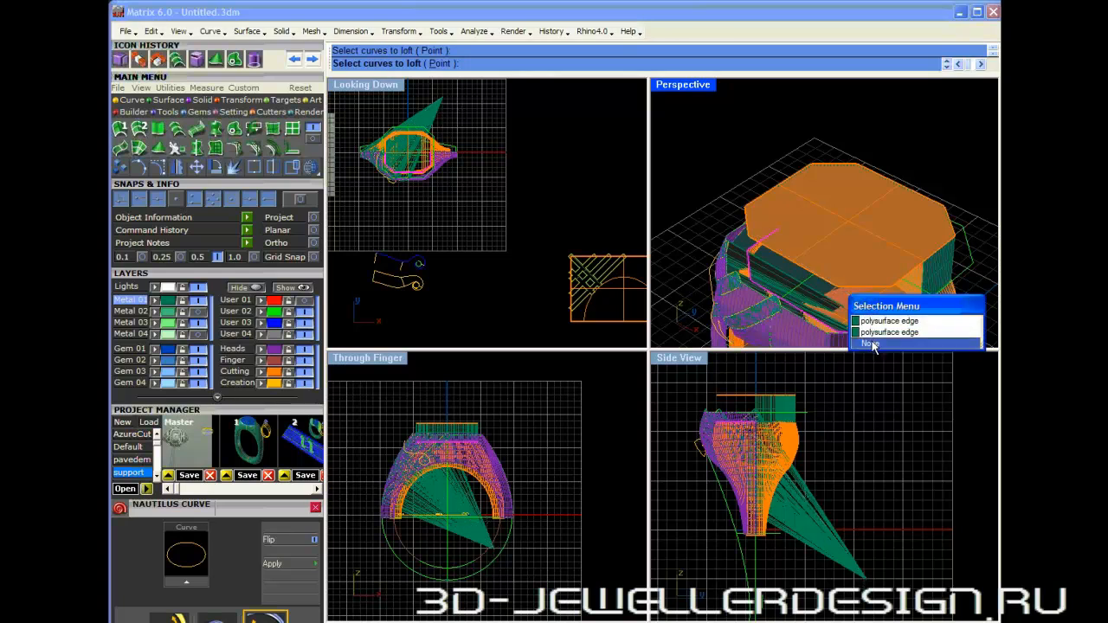
left_click(870, 344)
left_click(844, 287)
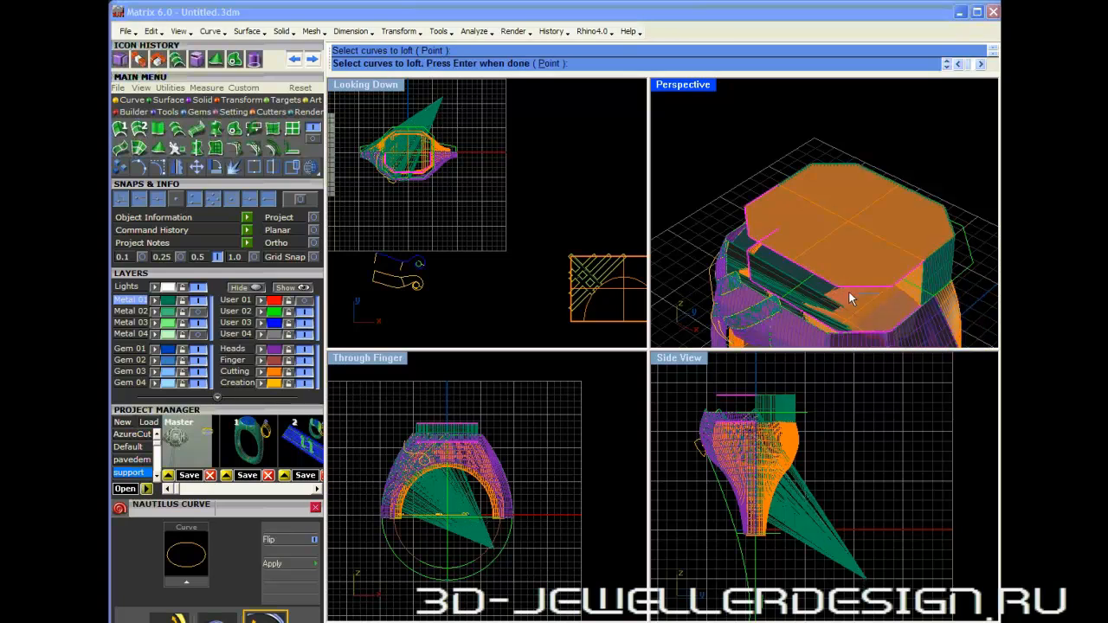
key("Return")
key("Return")
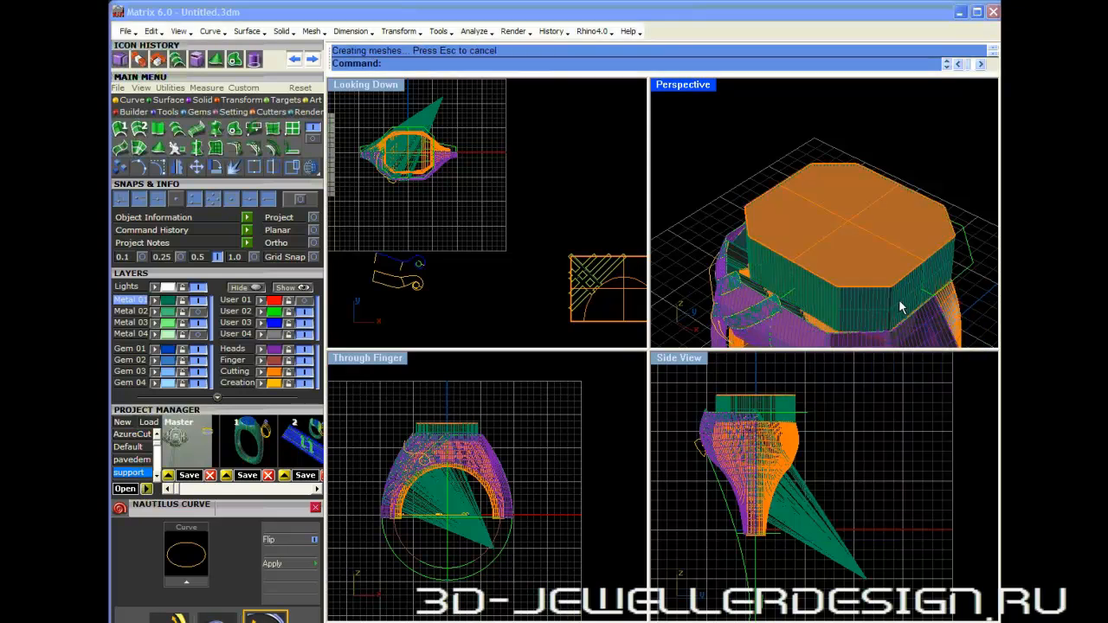
- Join the two lofted walls, the raised octagonal cap and the Cutting-layer ring into one closed body
left_click(938, 277)
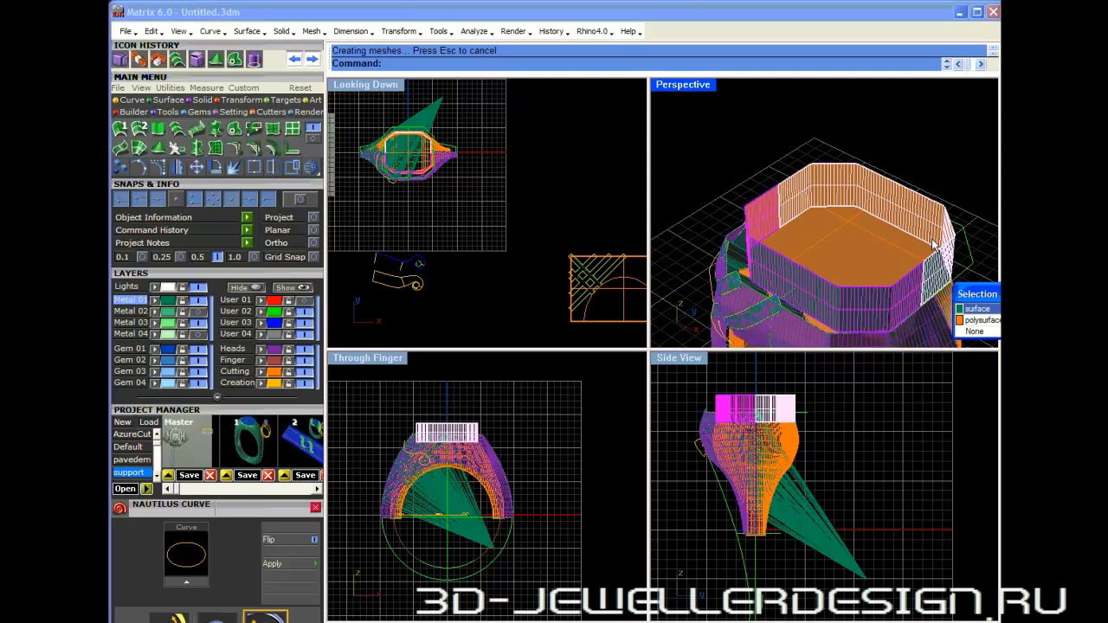
left_click(968, 310)
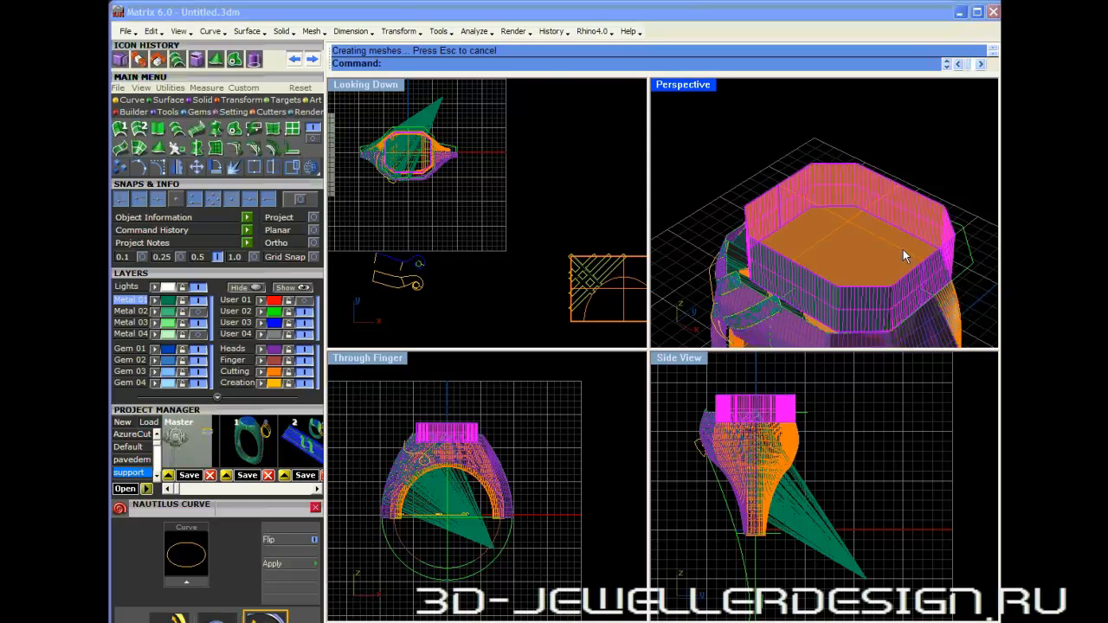
left_click(903, 249, "shift")
left_click(943, 298)
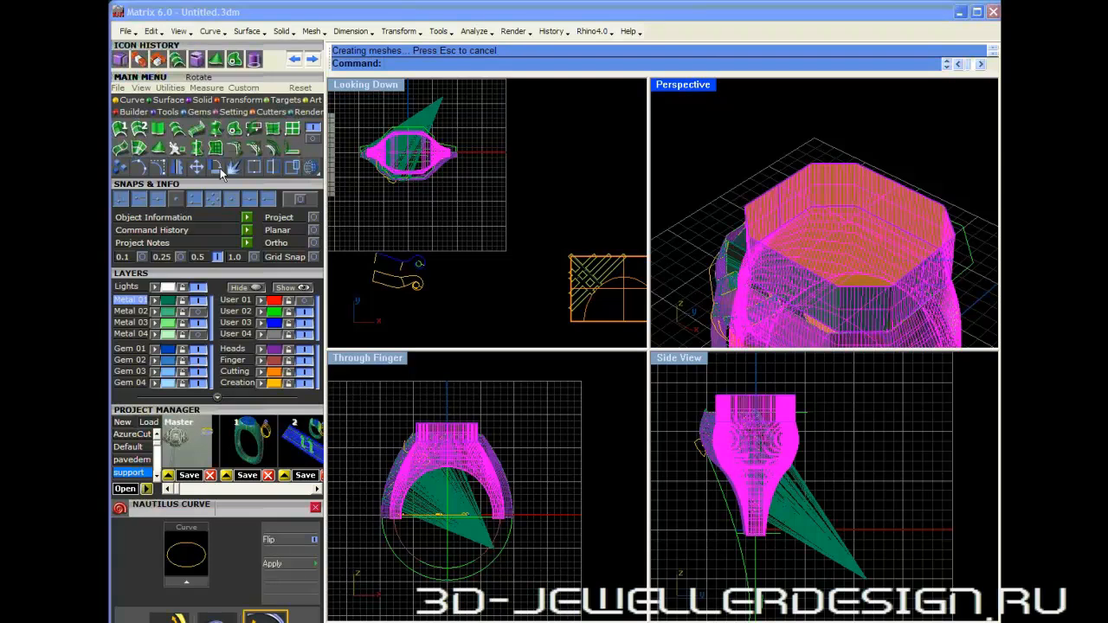
left_click(253, 168)
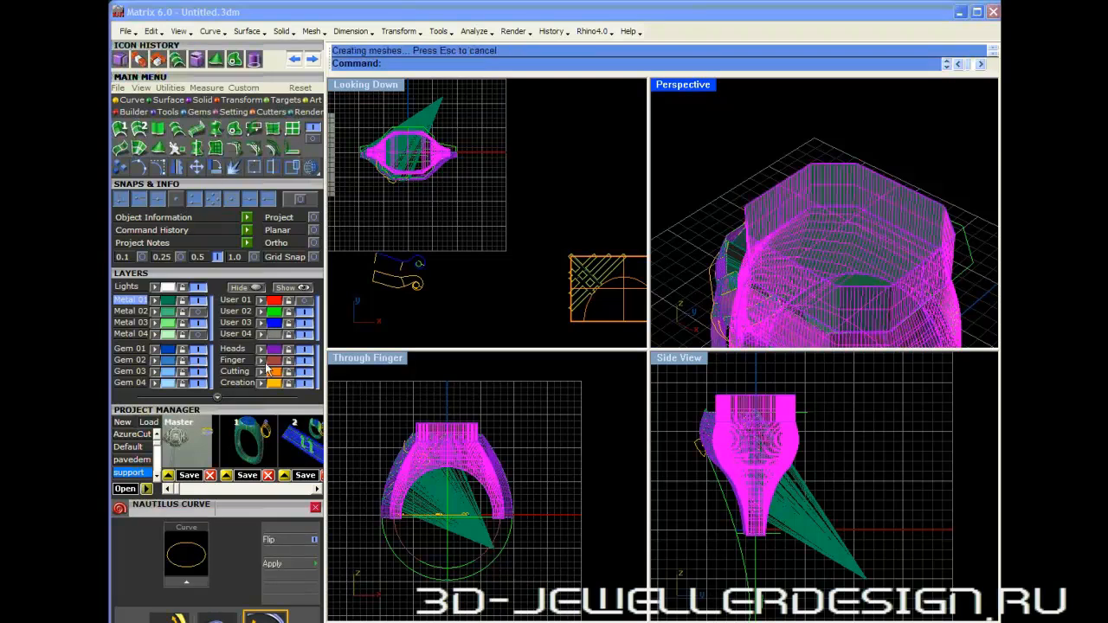
left_click(828, 154)
scroll(848, 217, "down", 5)
right_click_drag(846, 242, 889, 247)
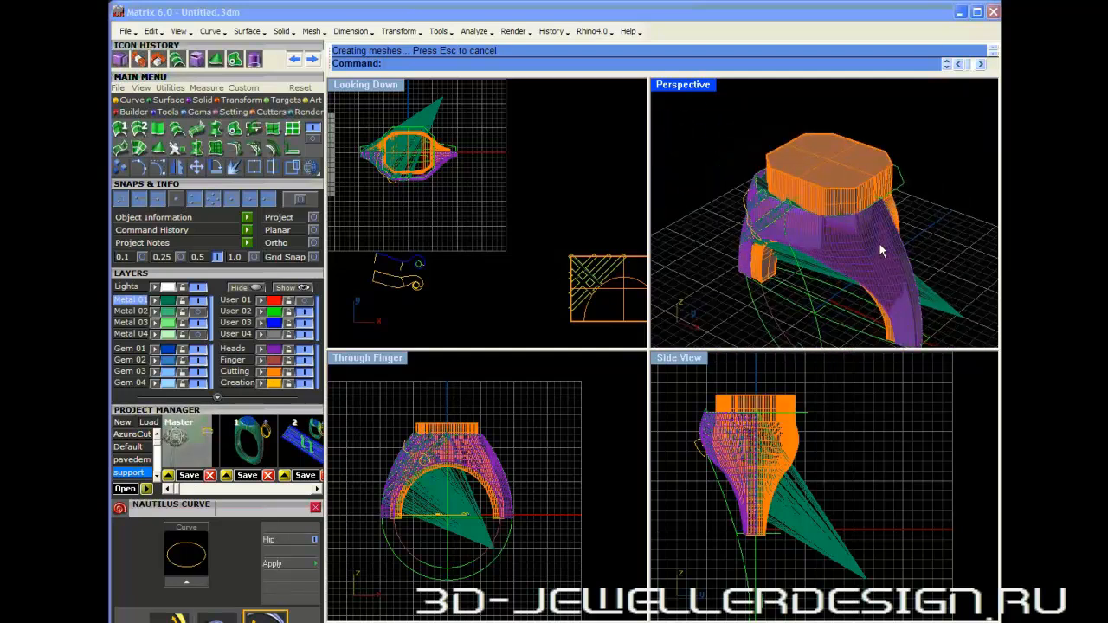
- Try to subtract the joined Cutting-layer ring from the lattice extruded to a point with Boolean Difference
left_click(769, 276)
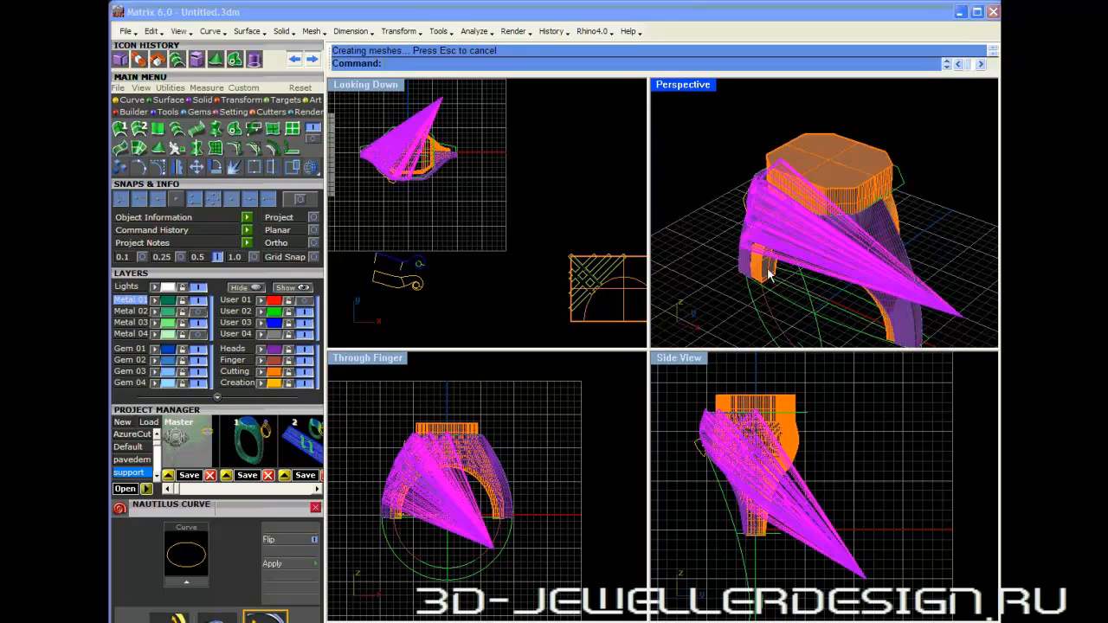
left_click(203, 99)
left_click(141, 129)
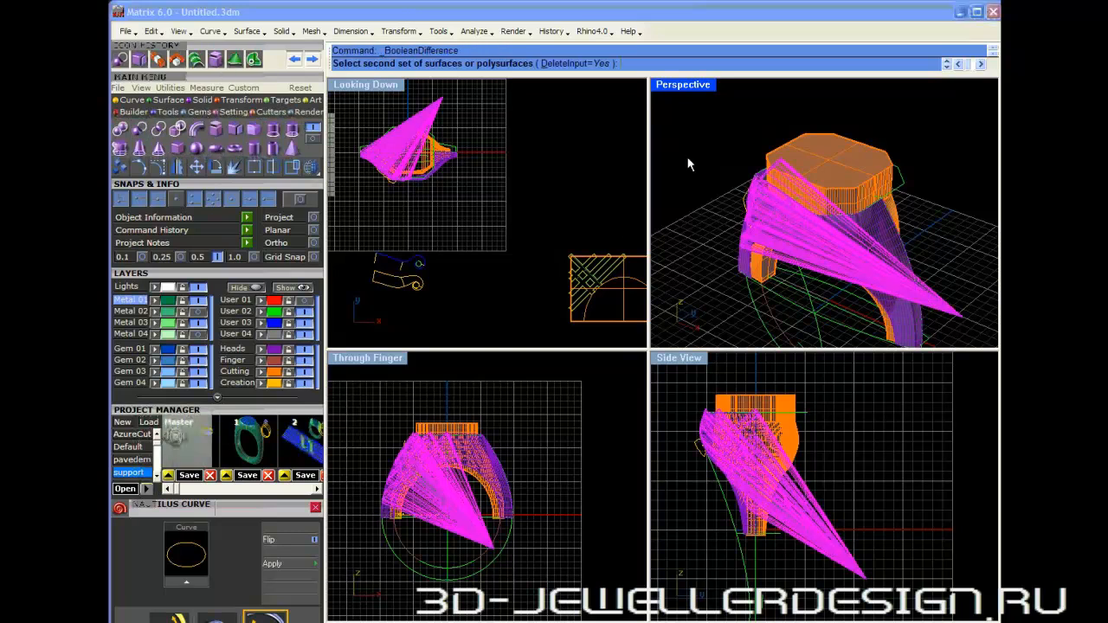
left_click(848, 142)
key("Return")
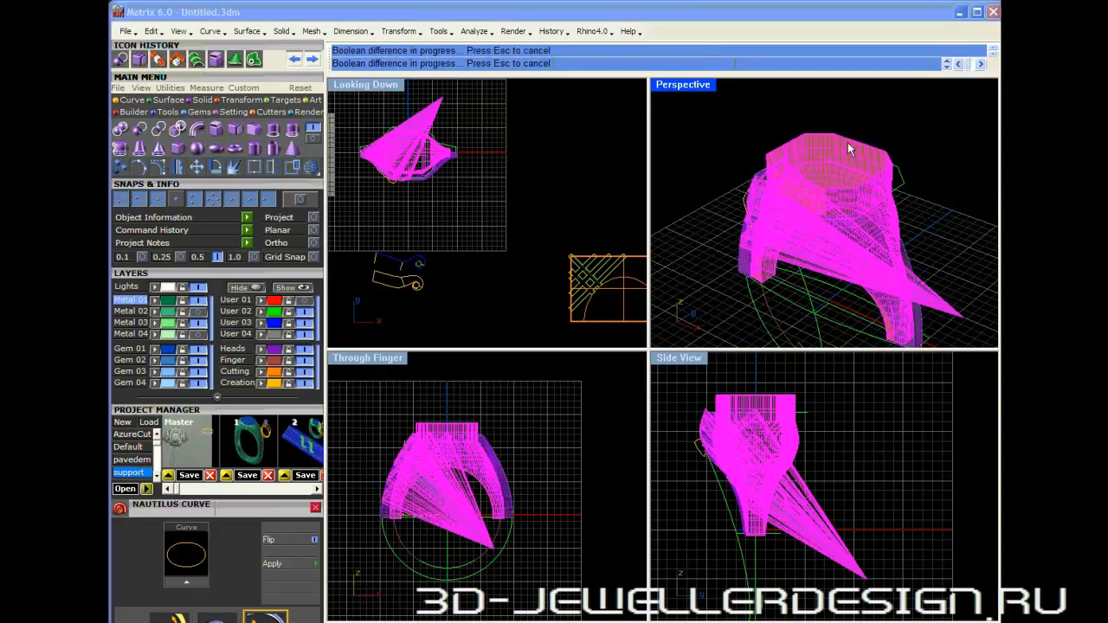
right_click_drag(844, 190, 876, 160)
scroll(840, 167, "up", 5)
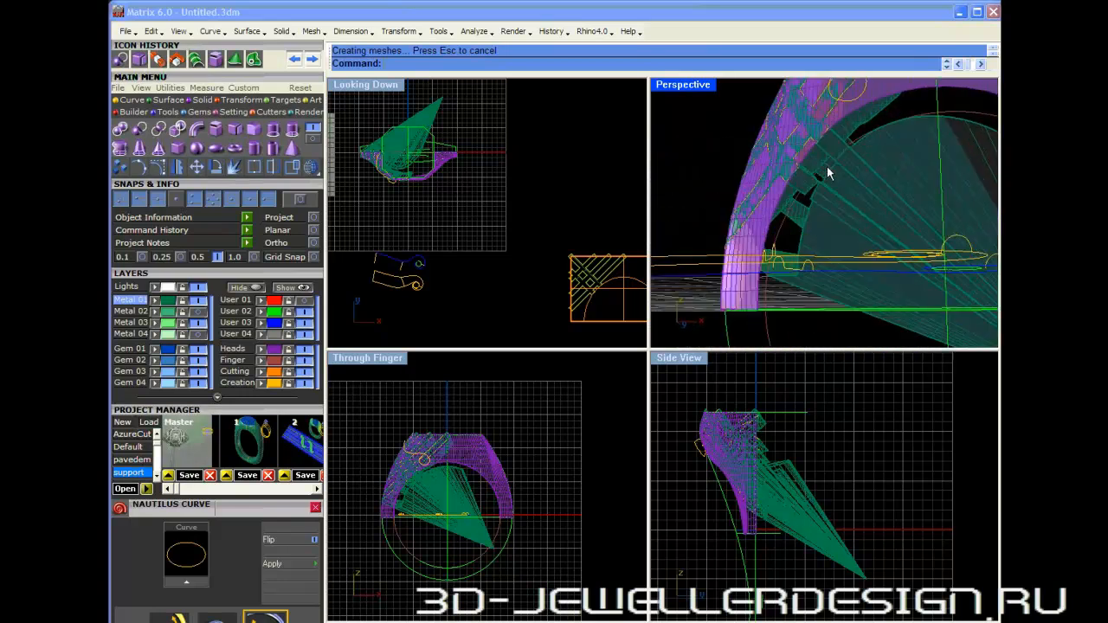
- Undo the Boolean difference between the extruded lattice and the Cutting-layer ring and clear the selection
key("ctrl+z")
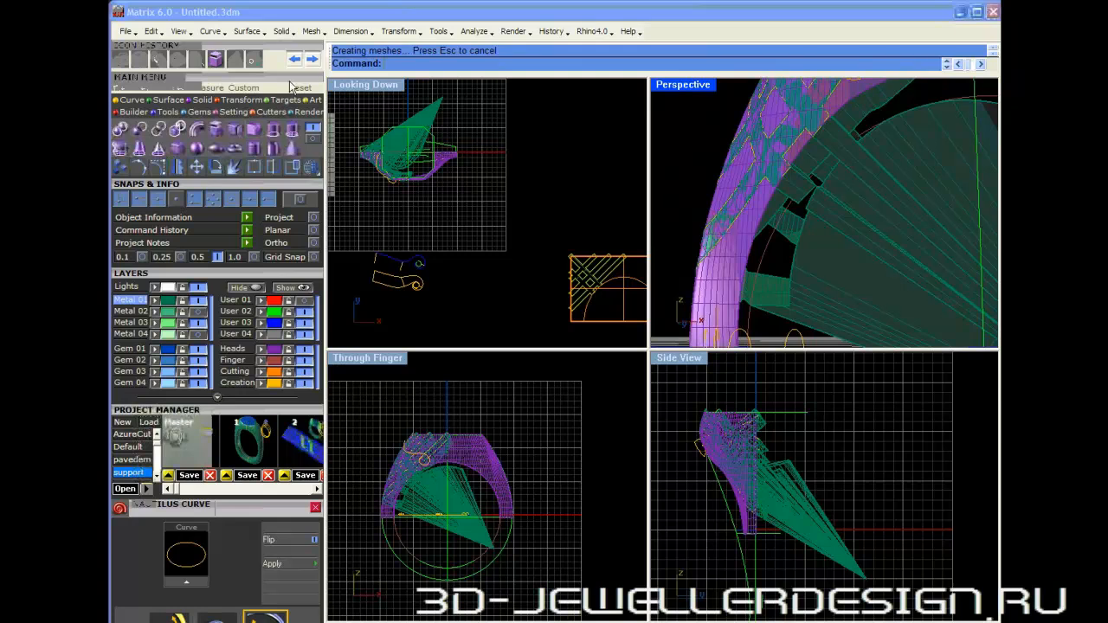
scroll(806, 201, "down", 4)
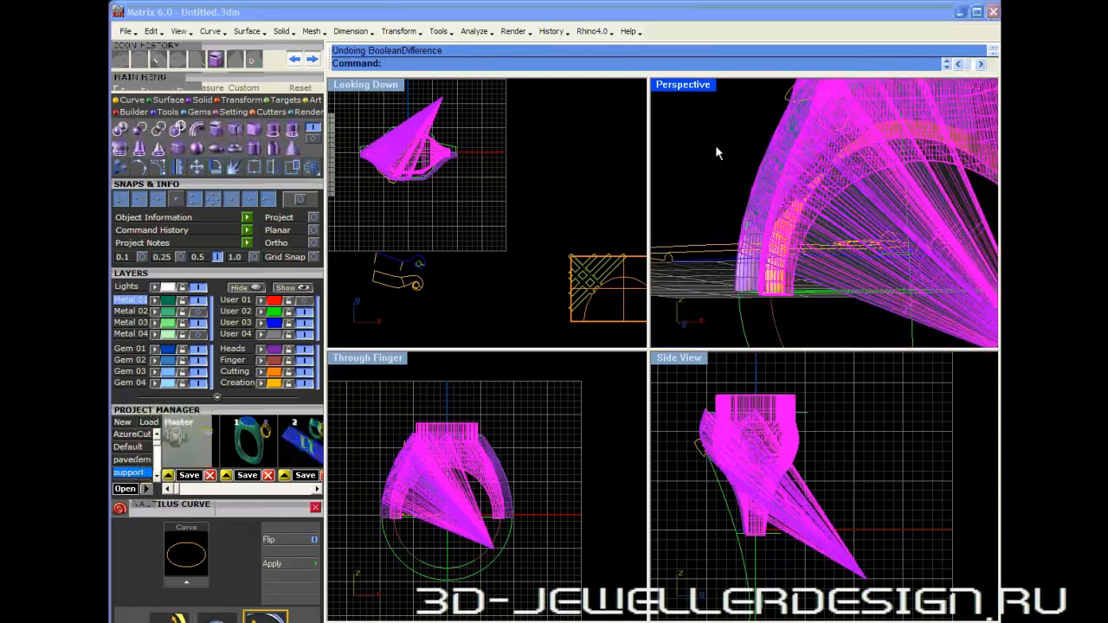
left_click(716, 146)
scroll(857, 178, "down", 6)
right_click_drag(859, 184, 871, 279)
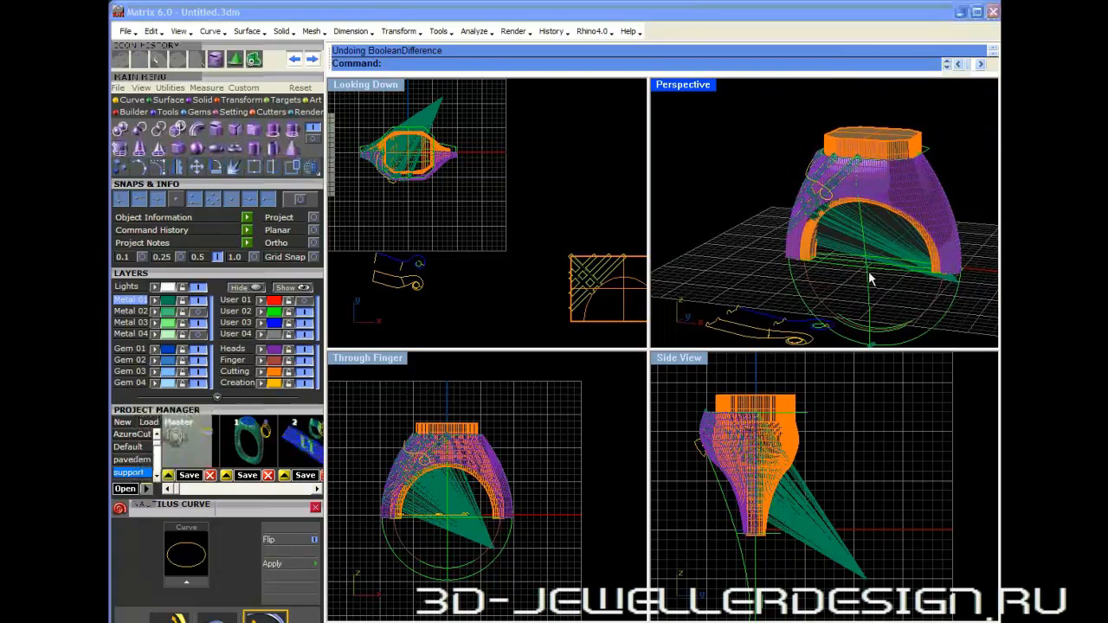
scroll(868, 271, "up", 5)
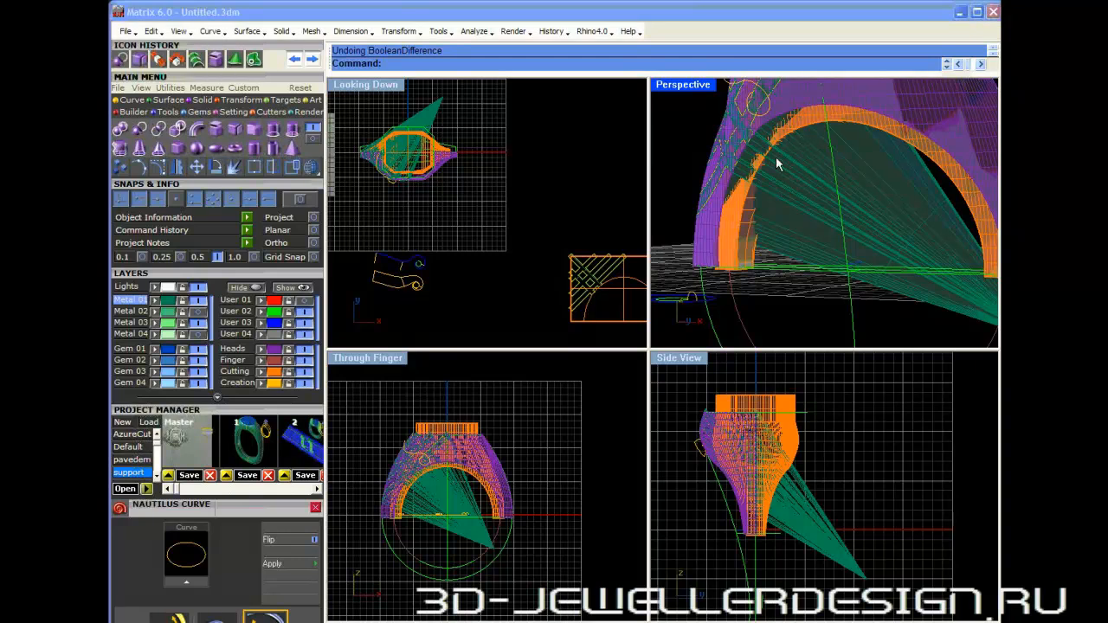
left_click(265, 147)
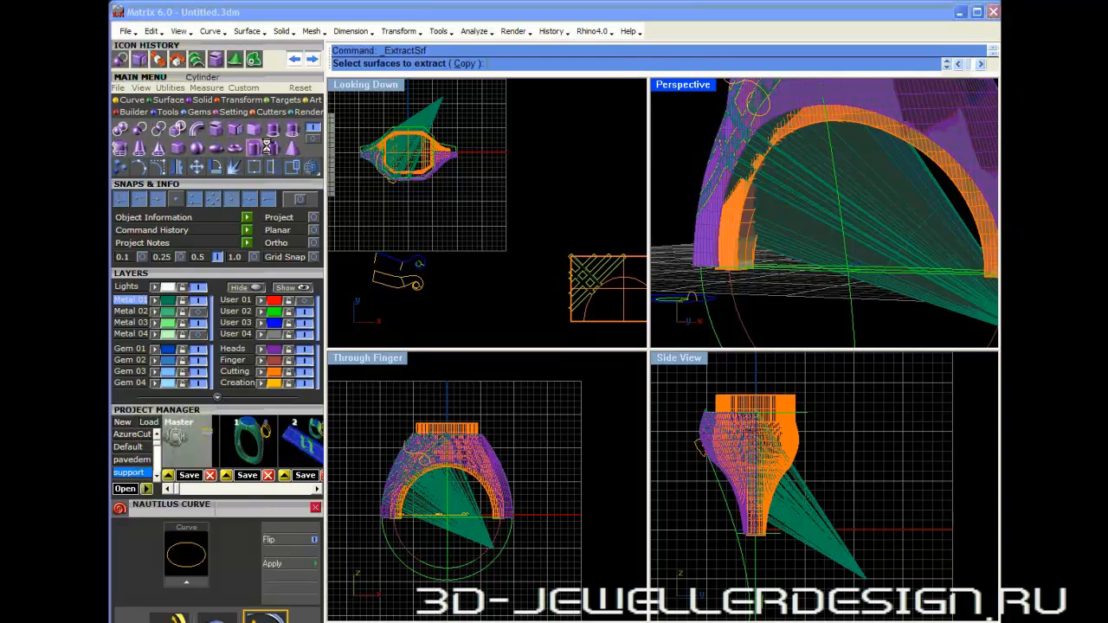
left_click(749, 229)
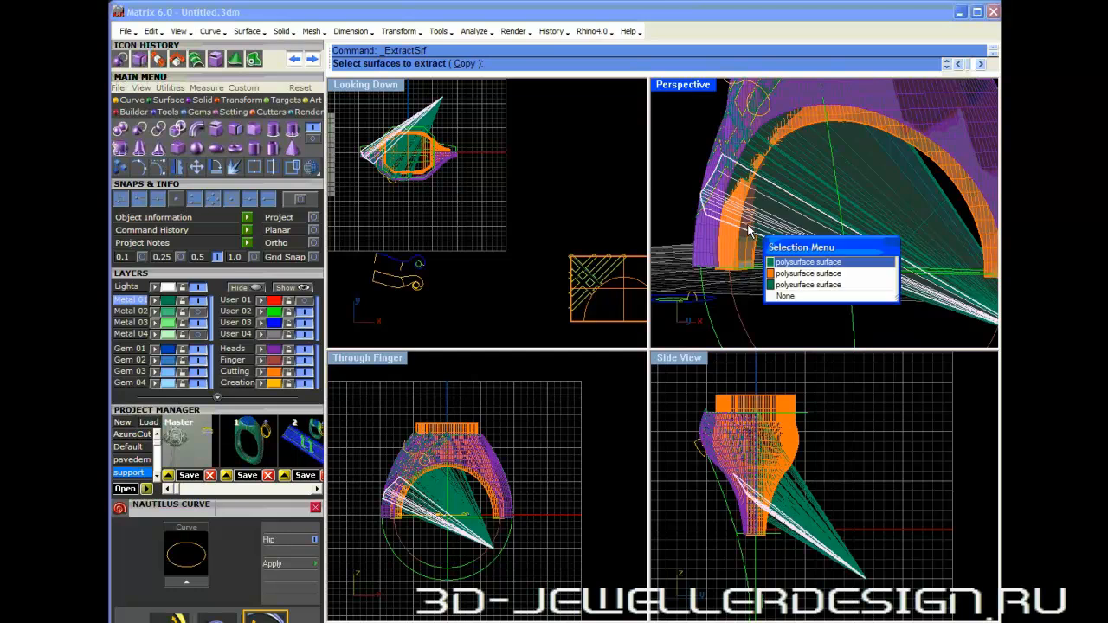
left_click(781, 280)
key("Return")
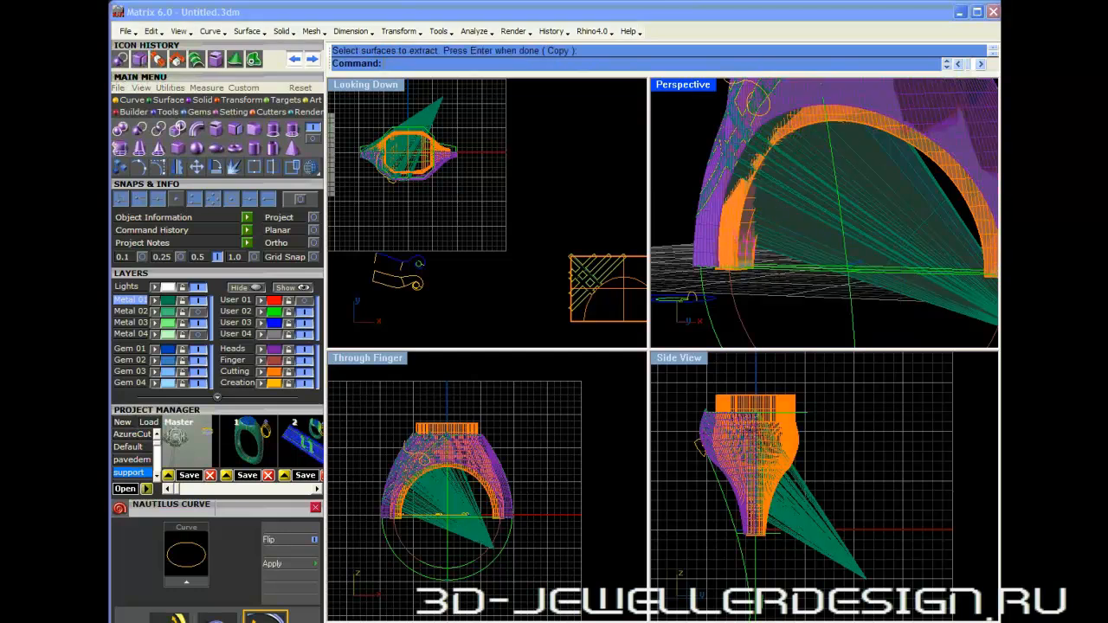
- Extract the inner finger-side surface of the Cutting-layer ring and delete it
left_click(234, 131)
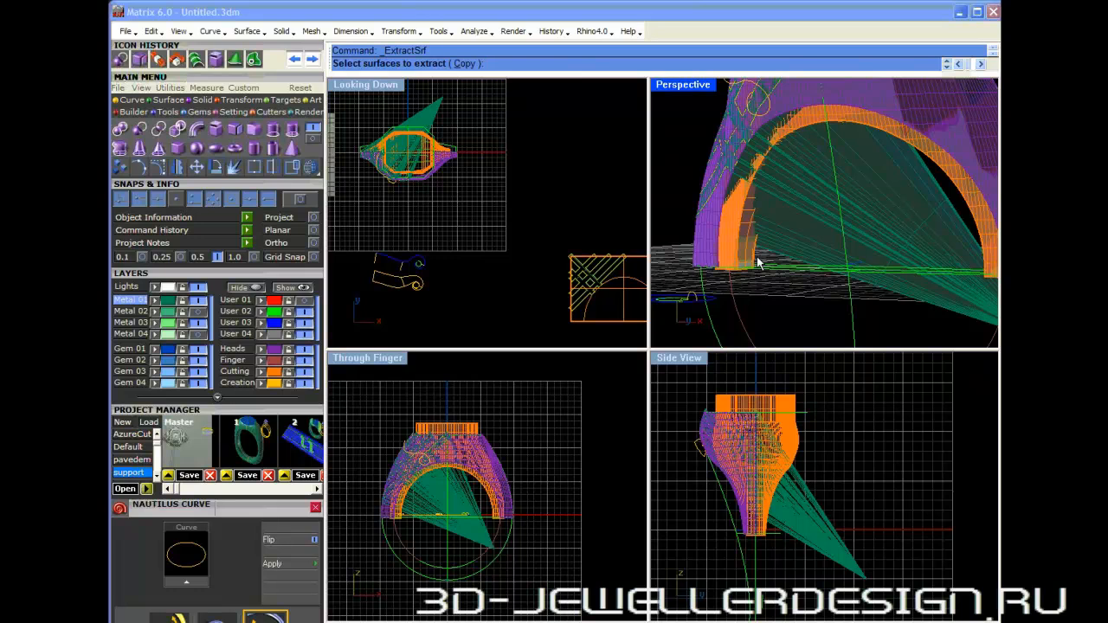
scroll(740, 258, "up", 5)
left_click(741, 207)
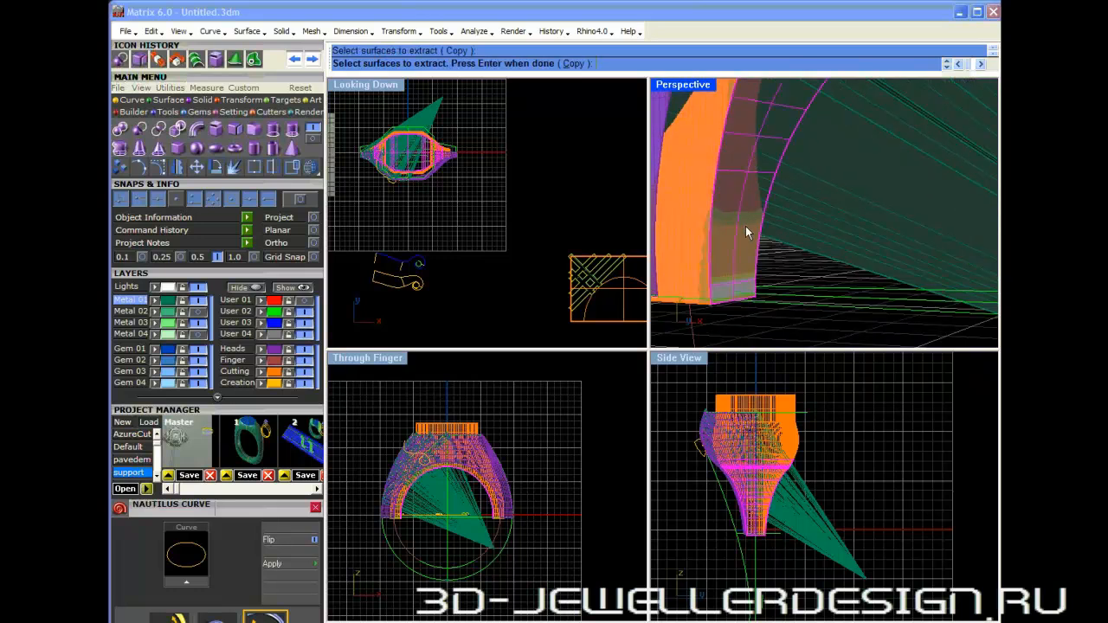
scroll(744, 225, "down", 5)
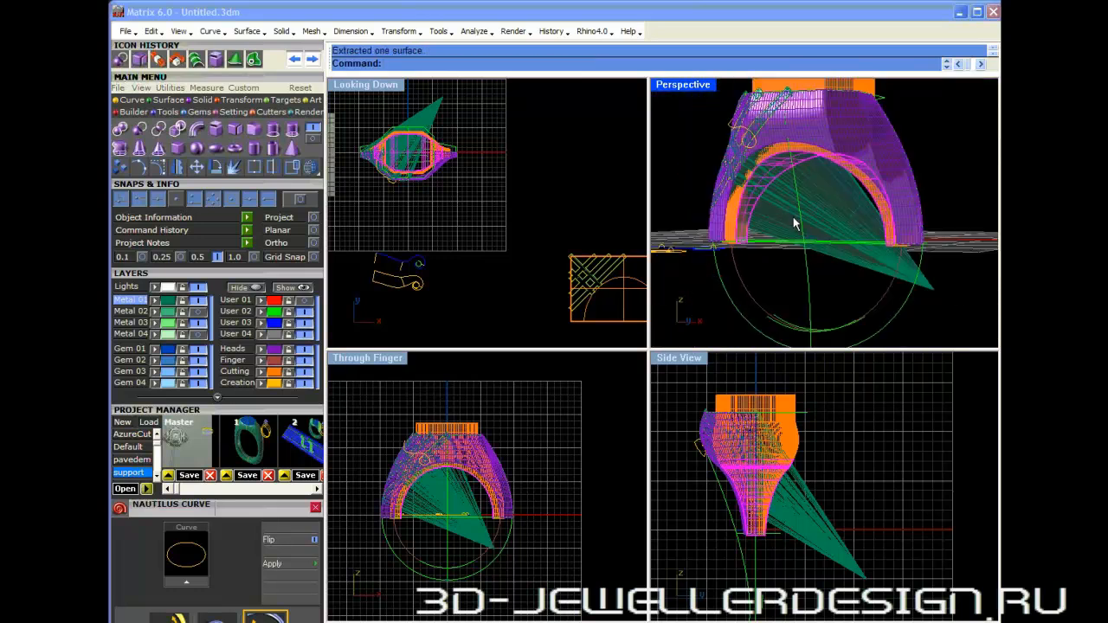
key("Return")
key("Delete")
- Extract the flat bottom end faces of both Cutting-layer ring shanks and delete them
right_click_drag(781, 252, 789, 283)
scroll(752, 288, "up", 7)
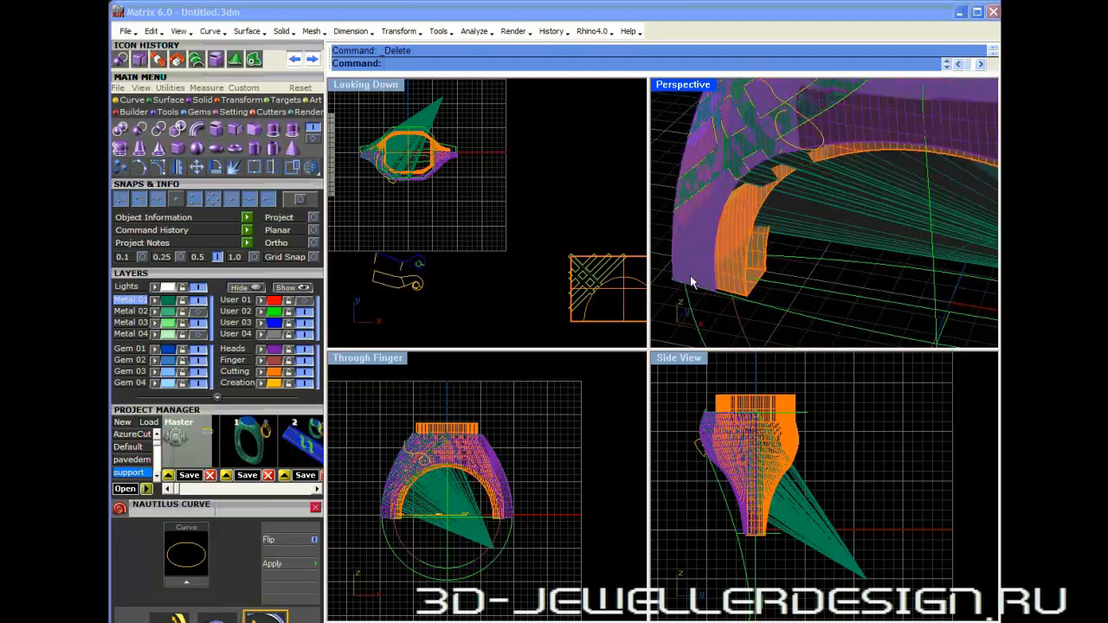
left_click(235, 129)
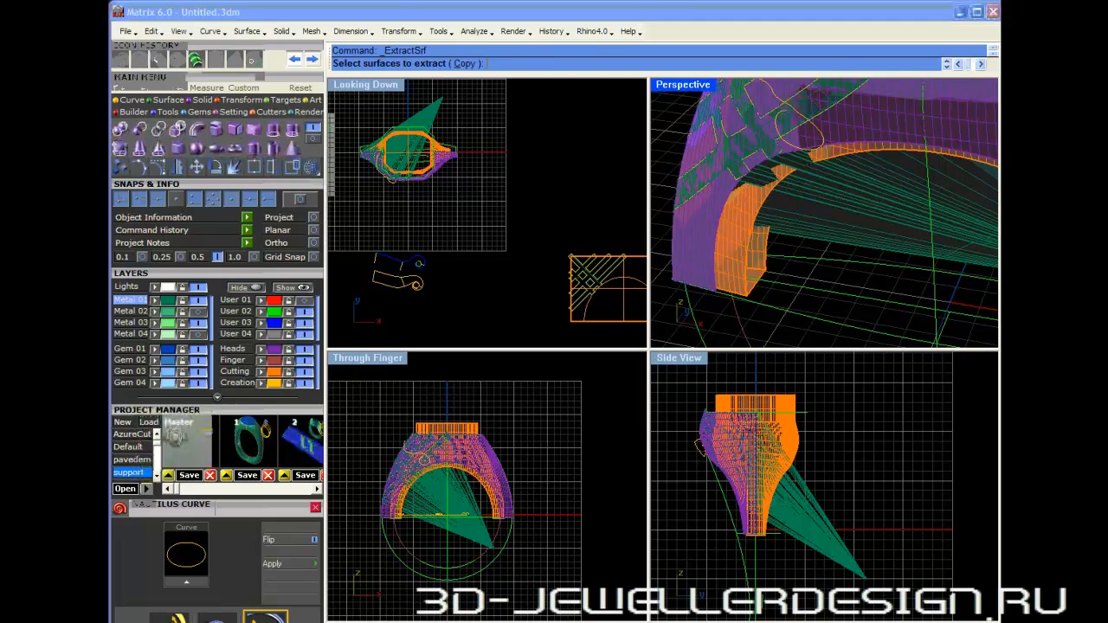
left_click(756, 294)
scroll(779, 285, "down", 8)
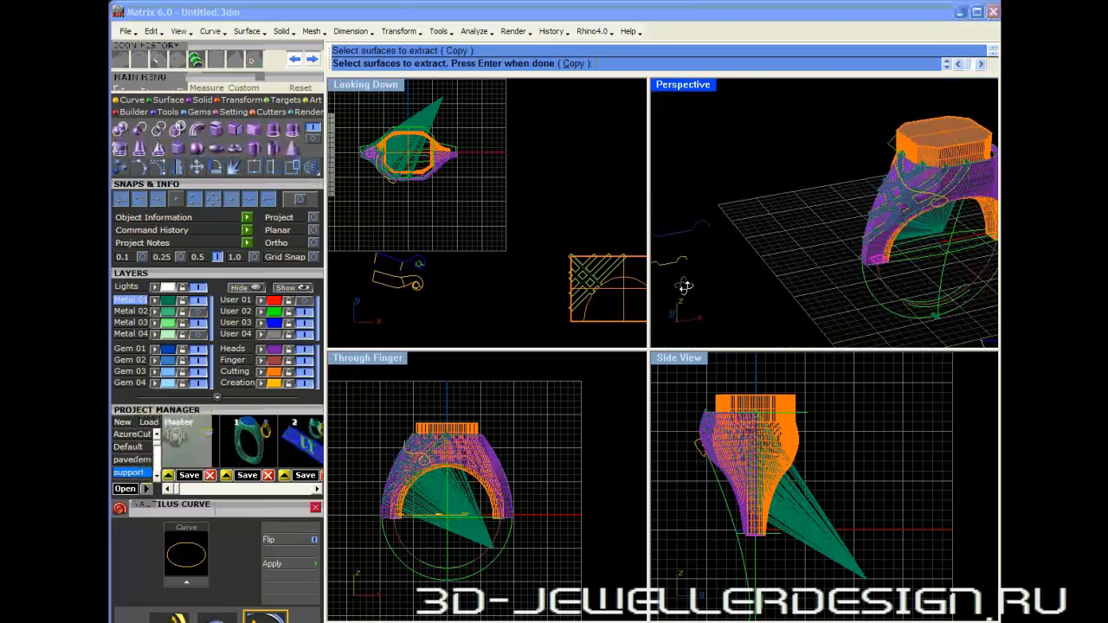
scroll(807, 273, "up", 3)
scroll(767, 267, "up", 6)
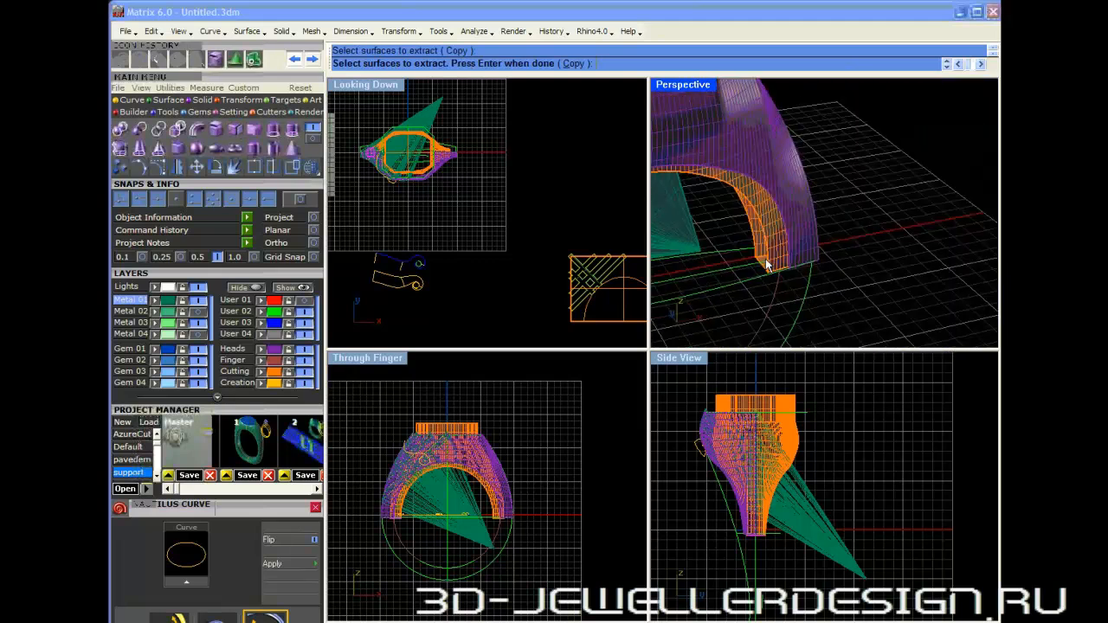
left_click(766, 274)
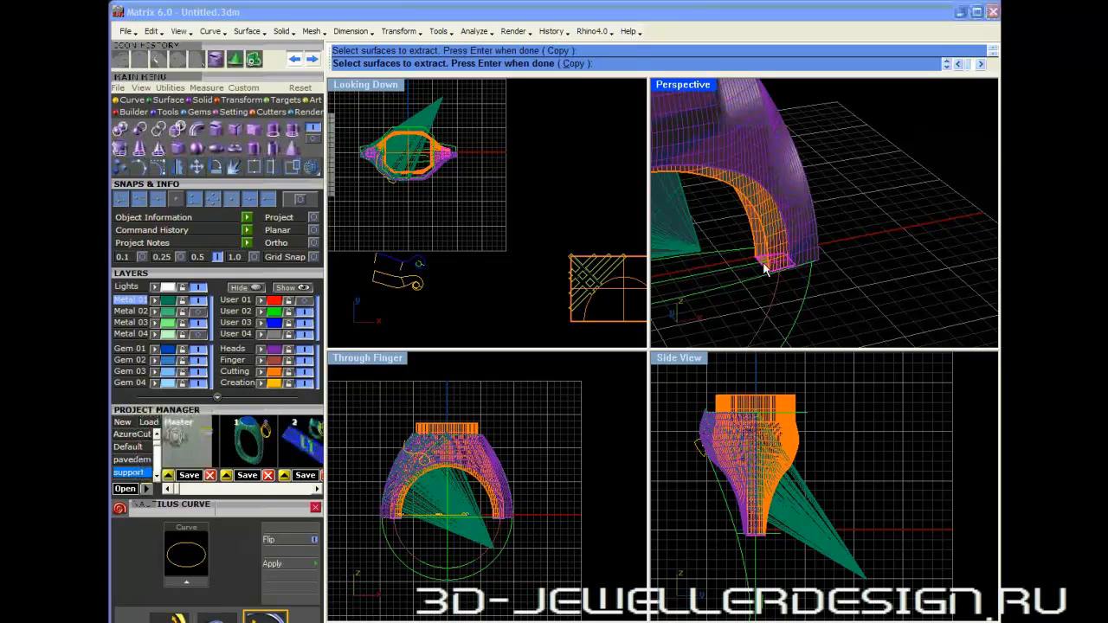
key("Return")
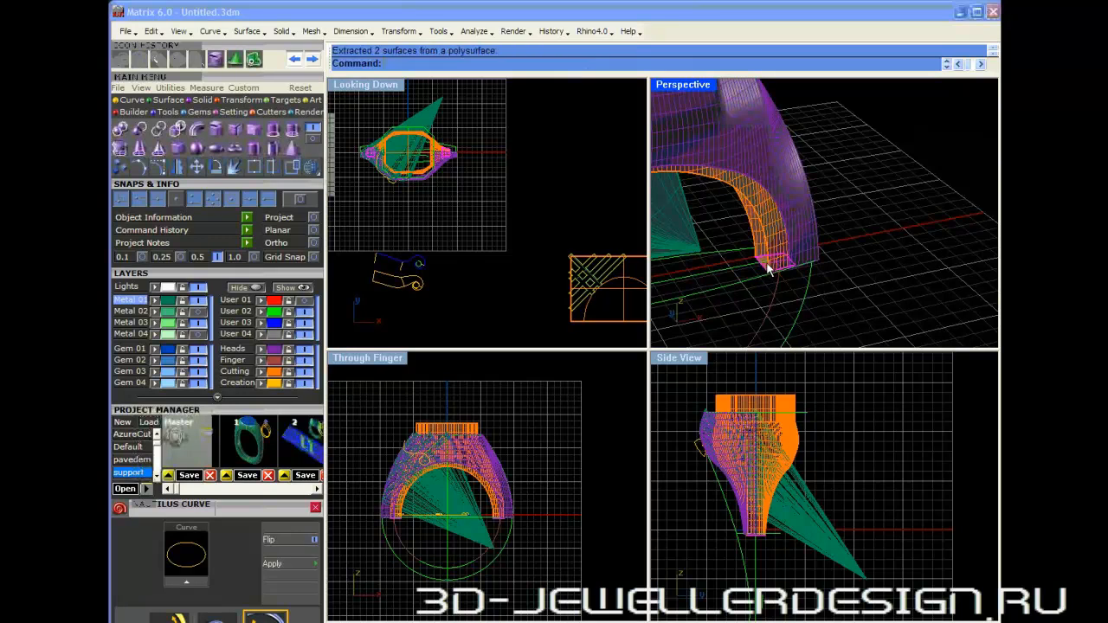
key("Delete")
- Blend a curve between the bottom corners of the two Cutting-layer ring shanks on one side of the finger opening
scroll(766, 270, "down", 8)
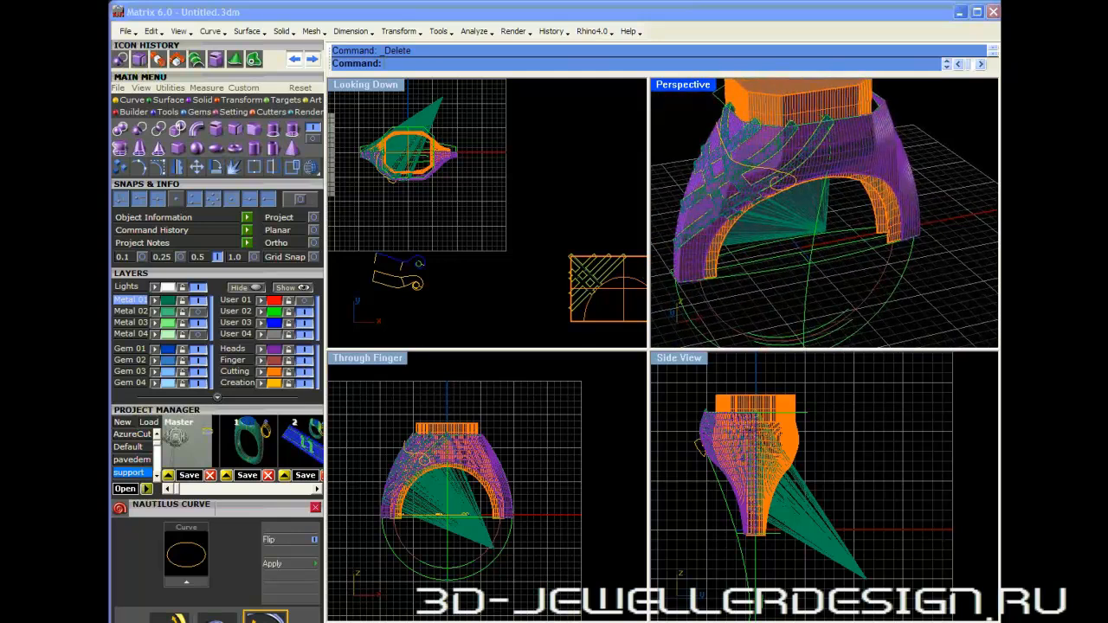
left_click(132, 99)
left_click(196, 148)
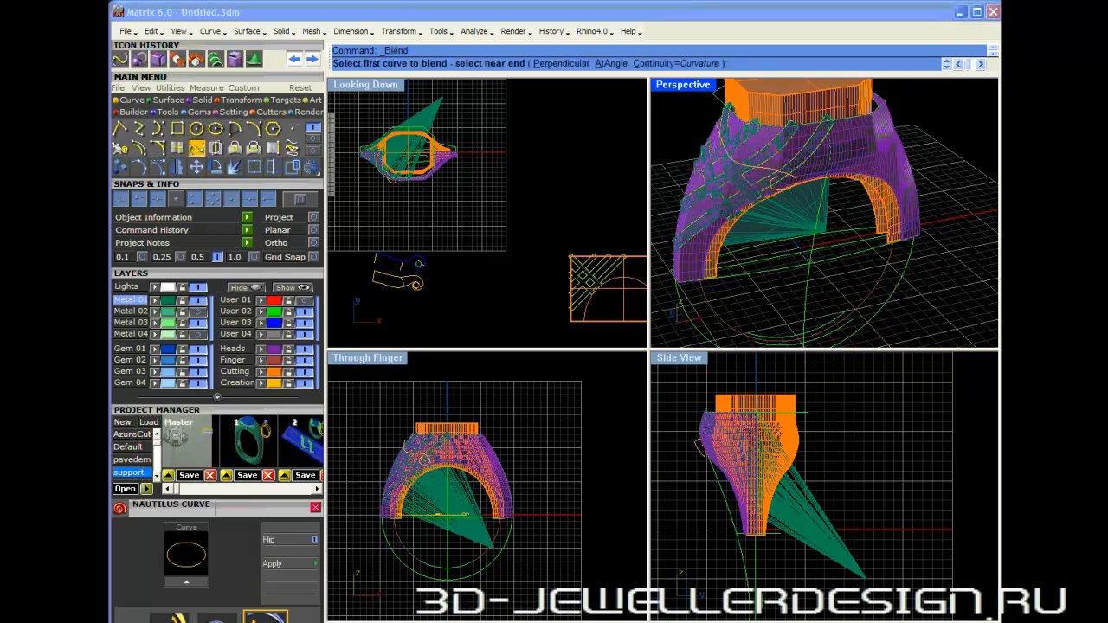
scroll(719, 278, "up", 5)
left_click(709, 271)
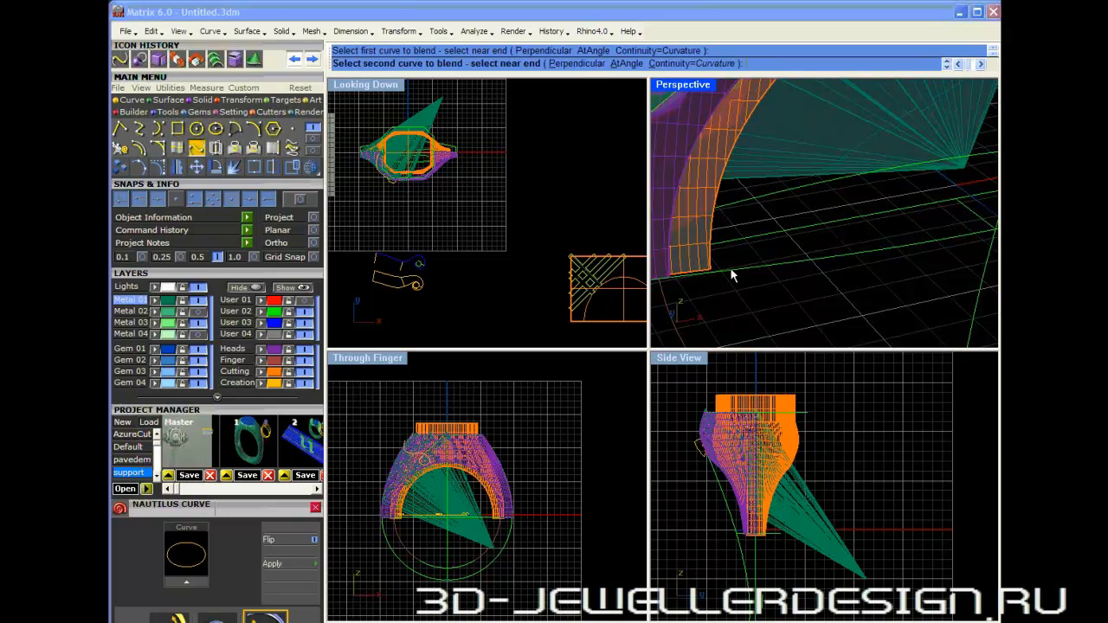
right_click_drag(732, 275, 995, 219)
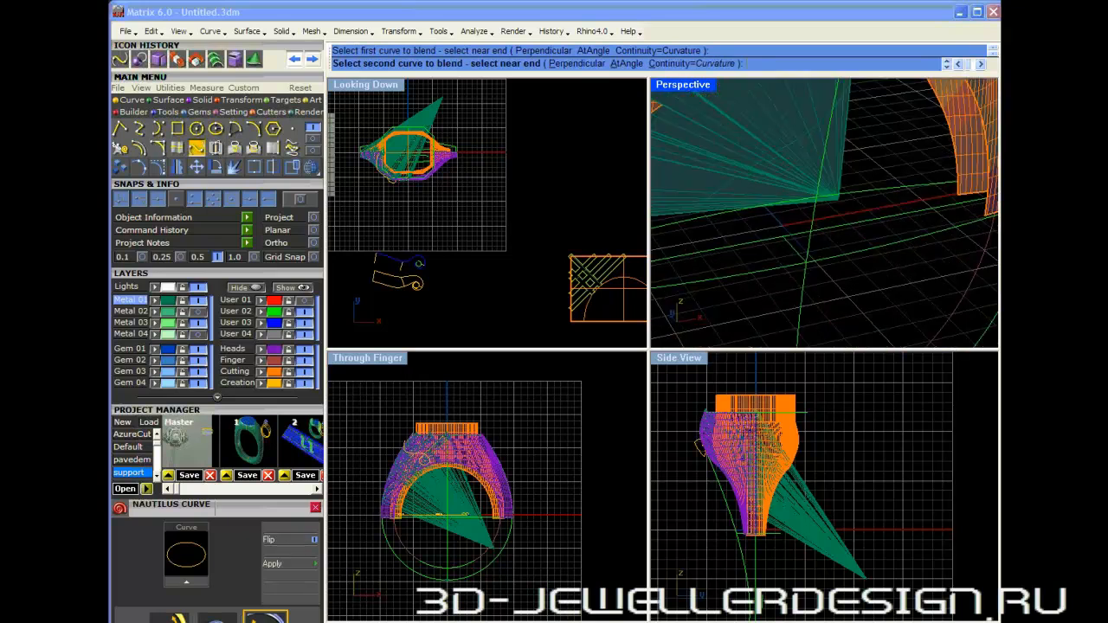
left_click(991, 218)
left_click(993, 222)
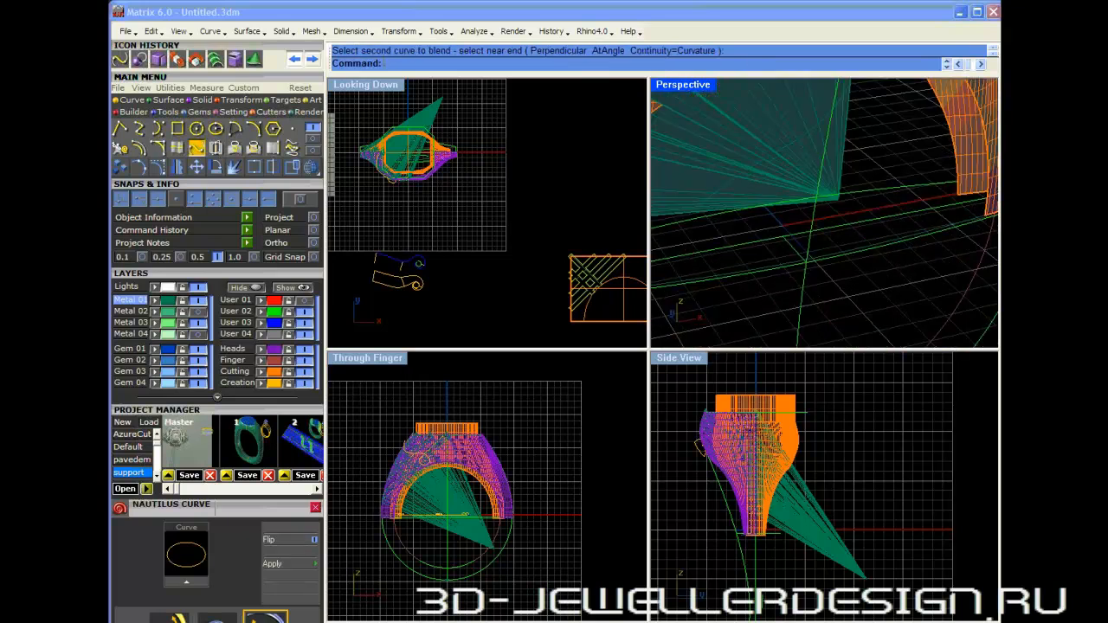
scroll(932, 234, "down", 3)
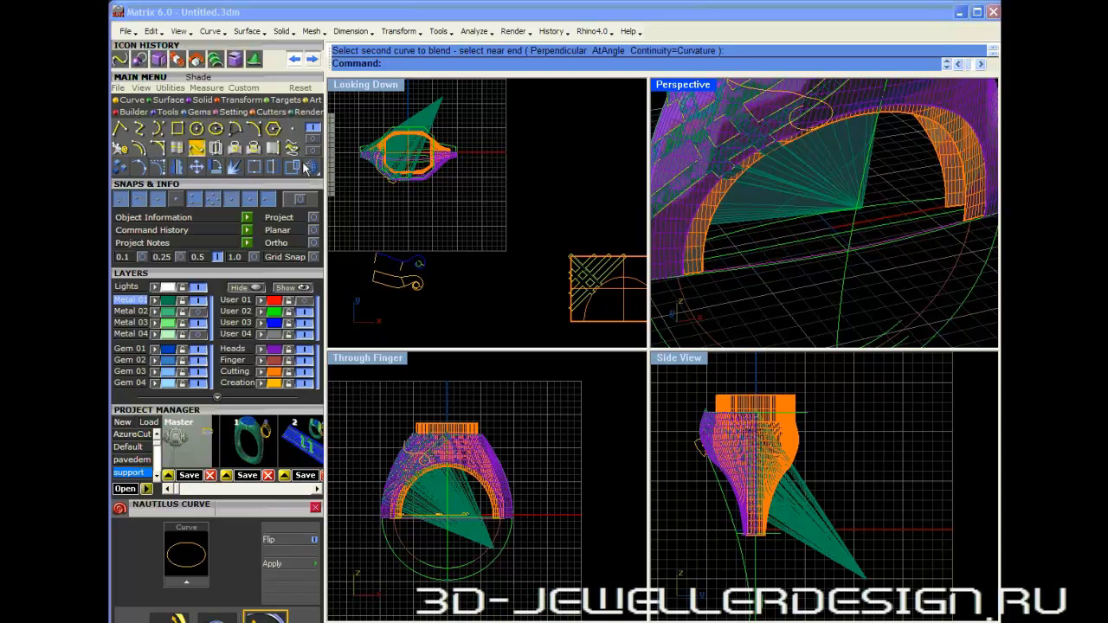
left_click(169, 102)
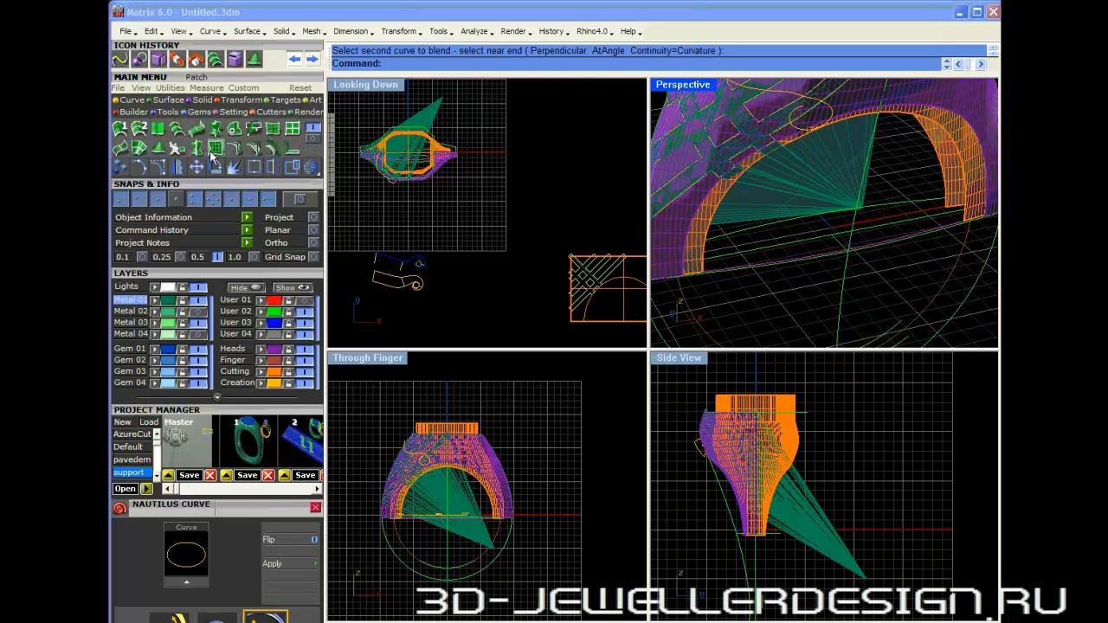
left_click(138, 149)
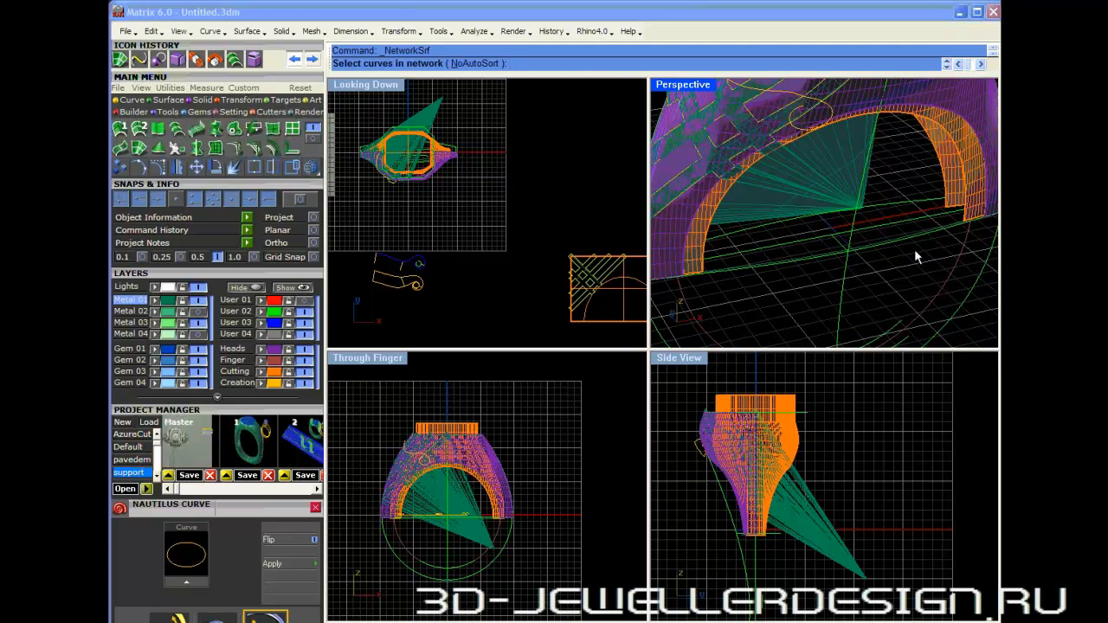
left_click(933, 228)
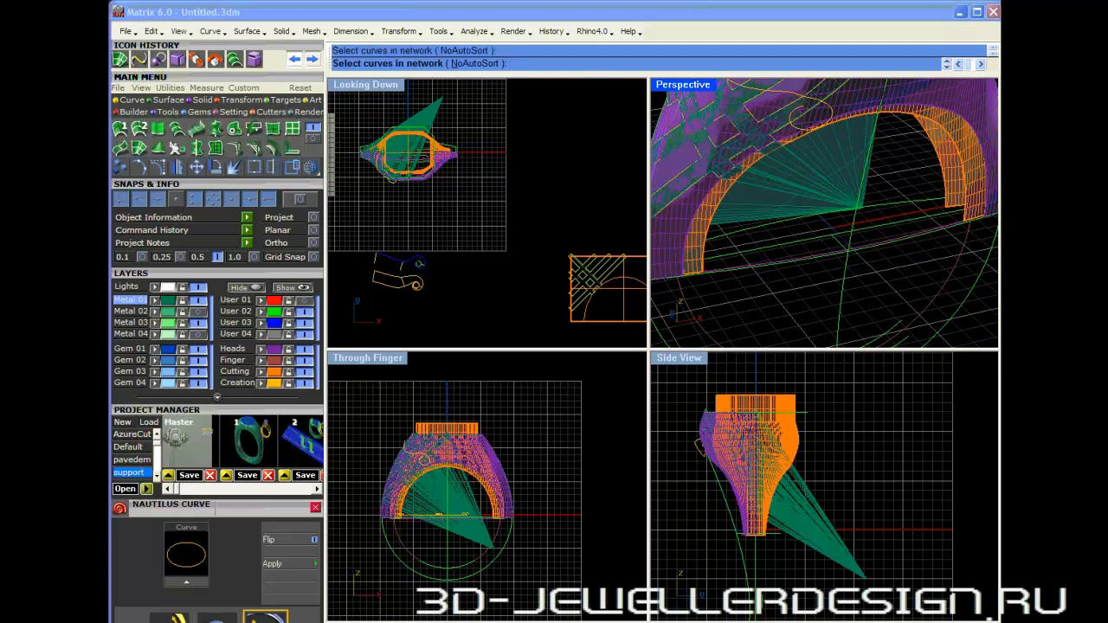
left_click(963, 211)
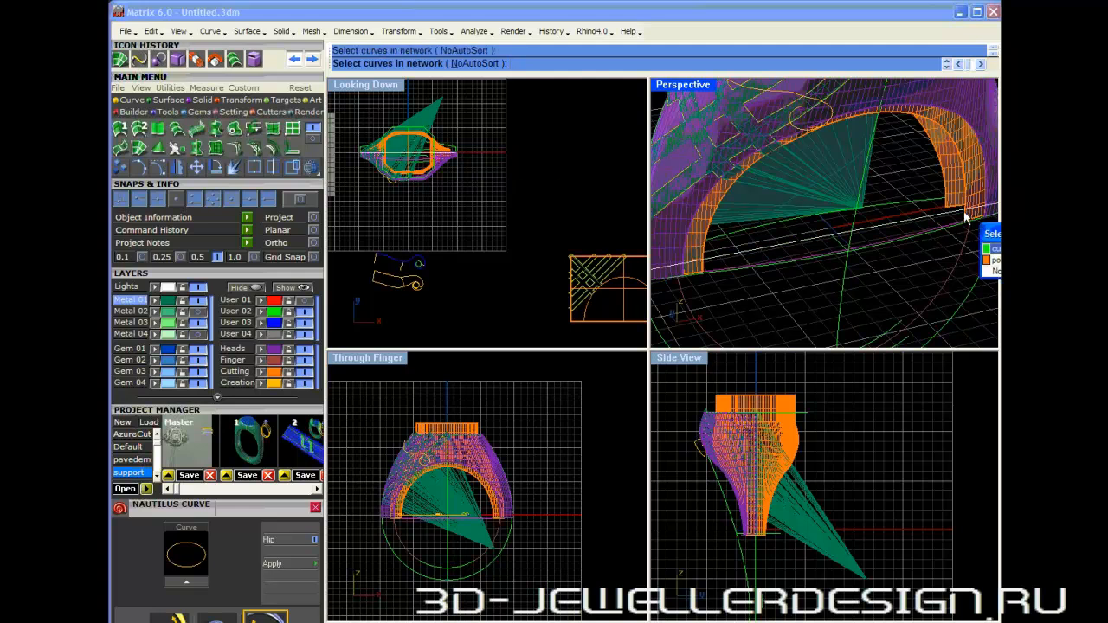
left_click(995, 260)
right_click(926, 244)
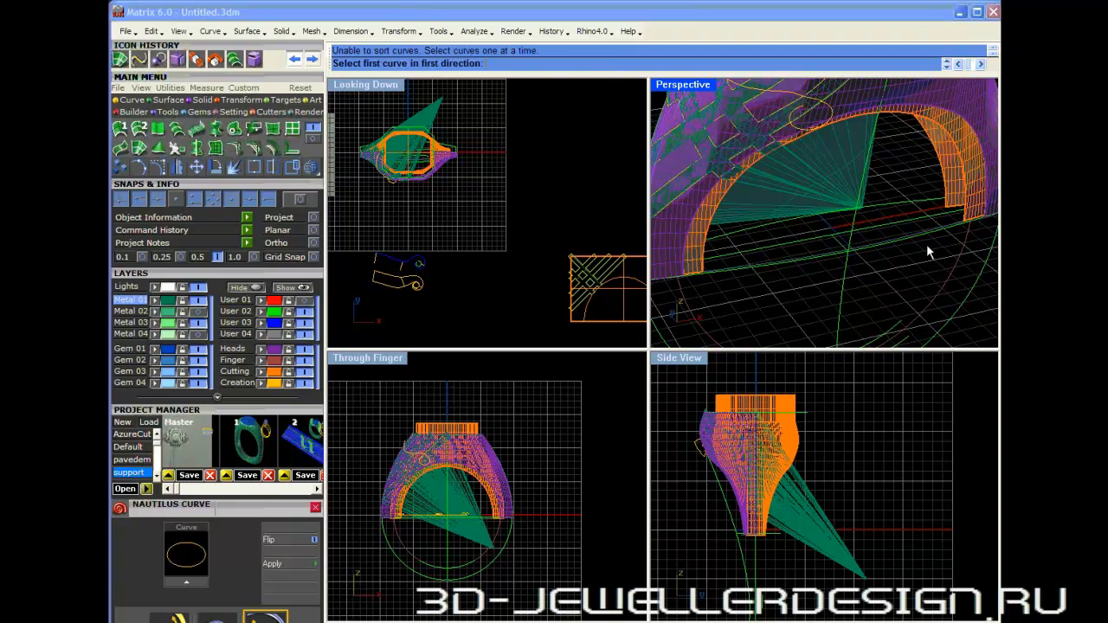
key("Escape")
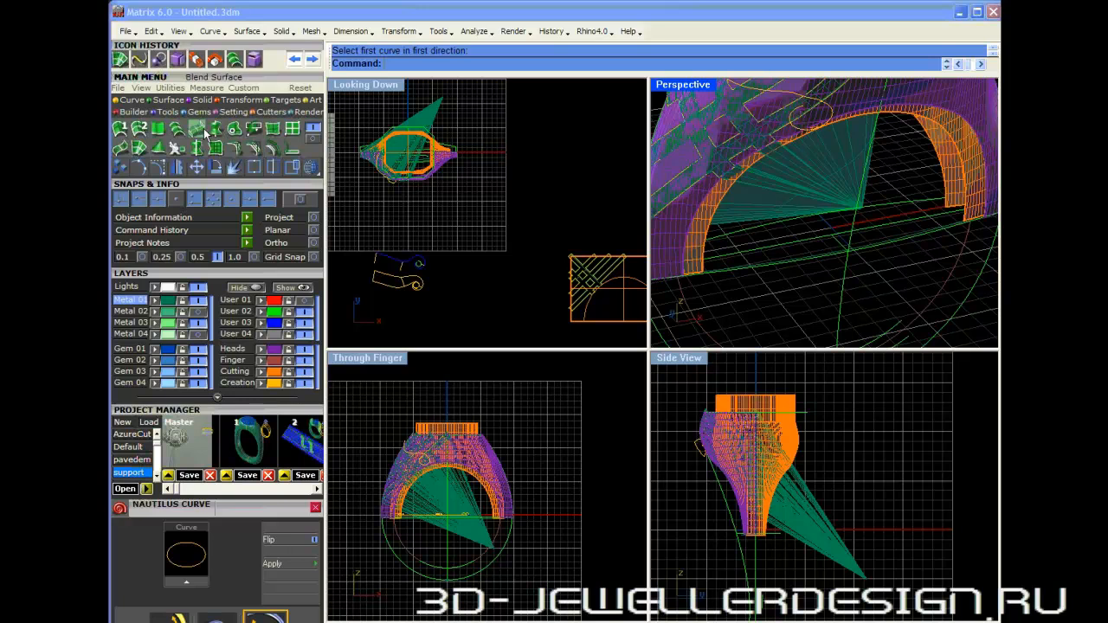
- Build an edge-curve surface closing one side of the finger opening from the Cutting-layer arch edge and the blend curve
left_click(286, 133)
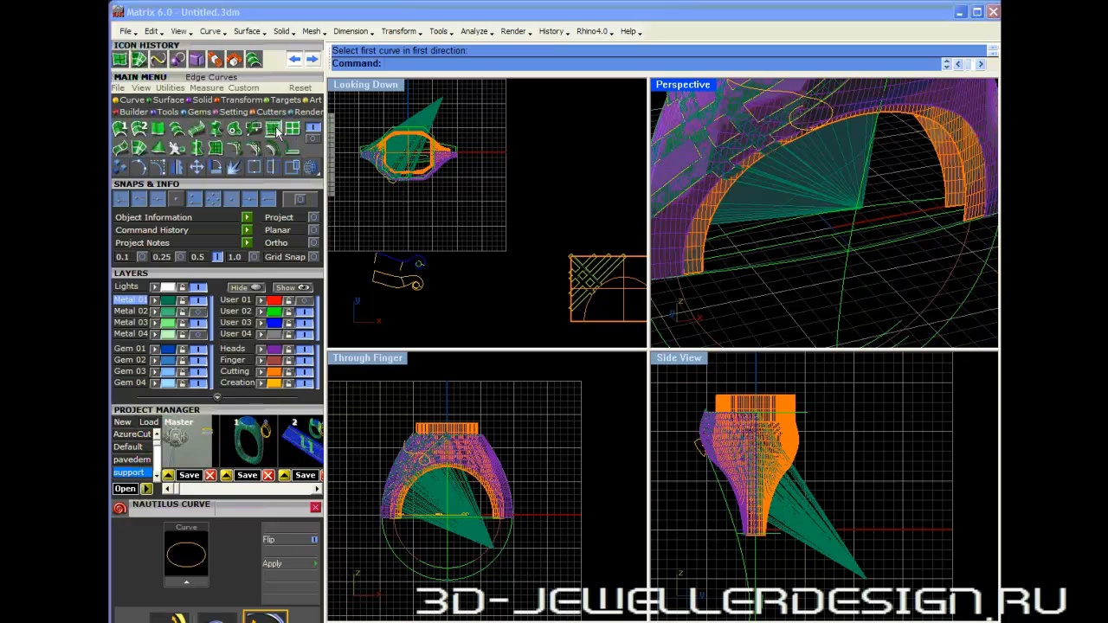
left_click(706, 271)
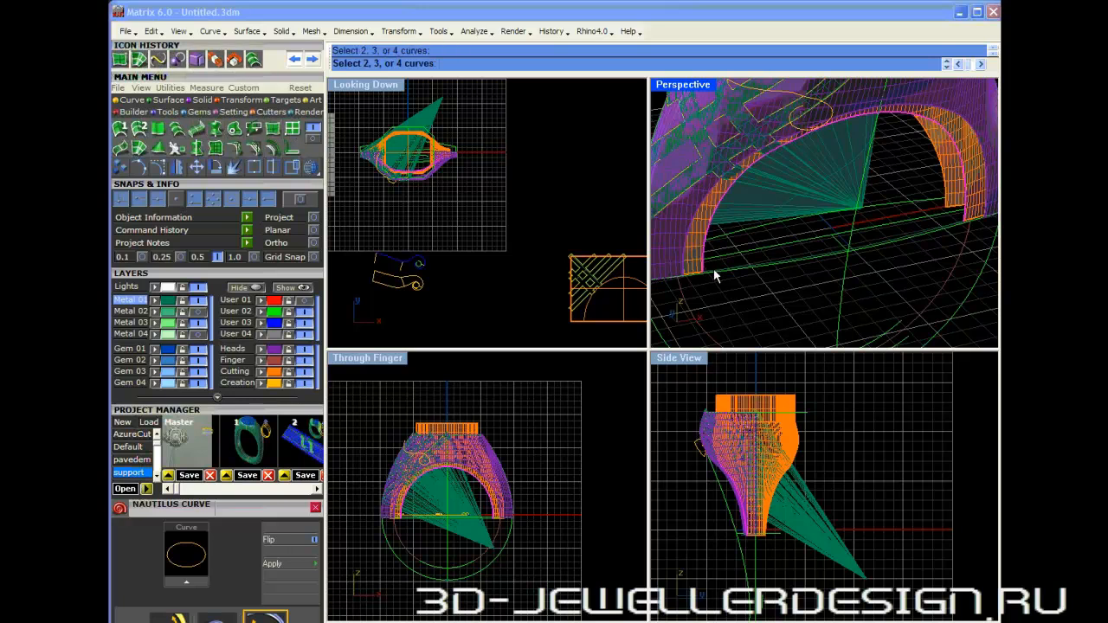
right_click(807, 248)
key("ctrl+e")
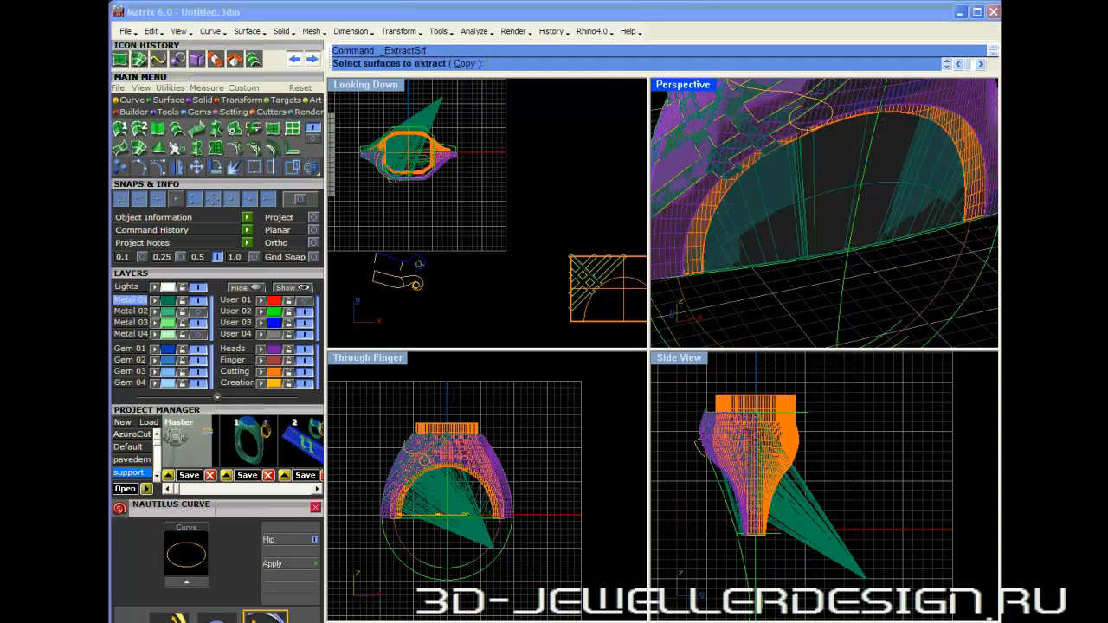
left_click(798, 235)
left_click(823, 216)
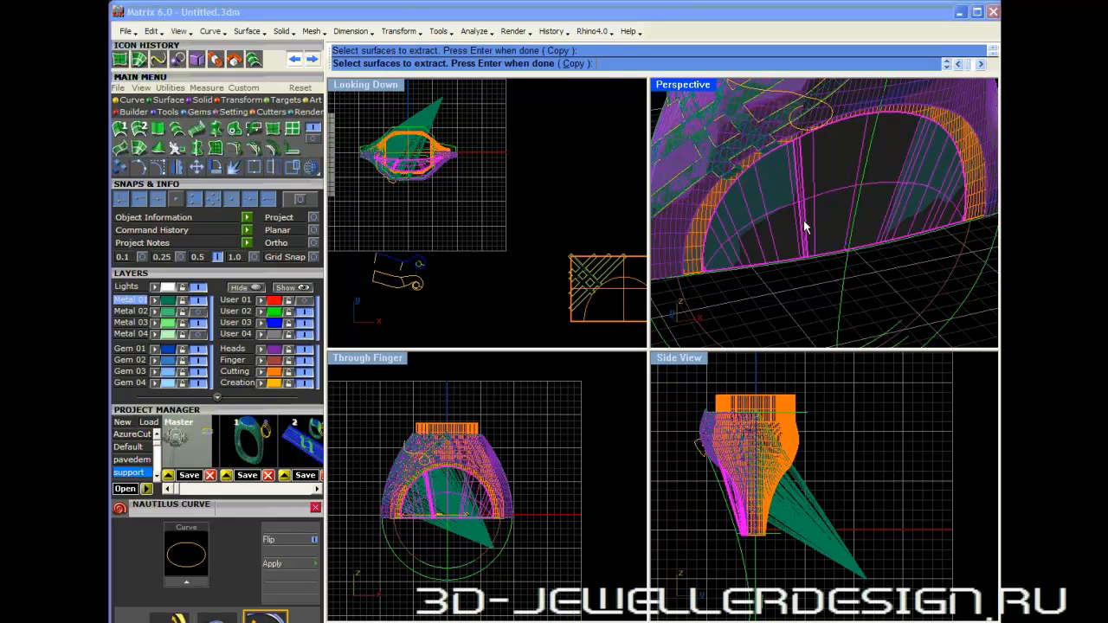
left_click(252, 165)
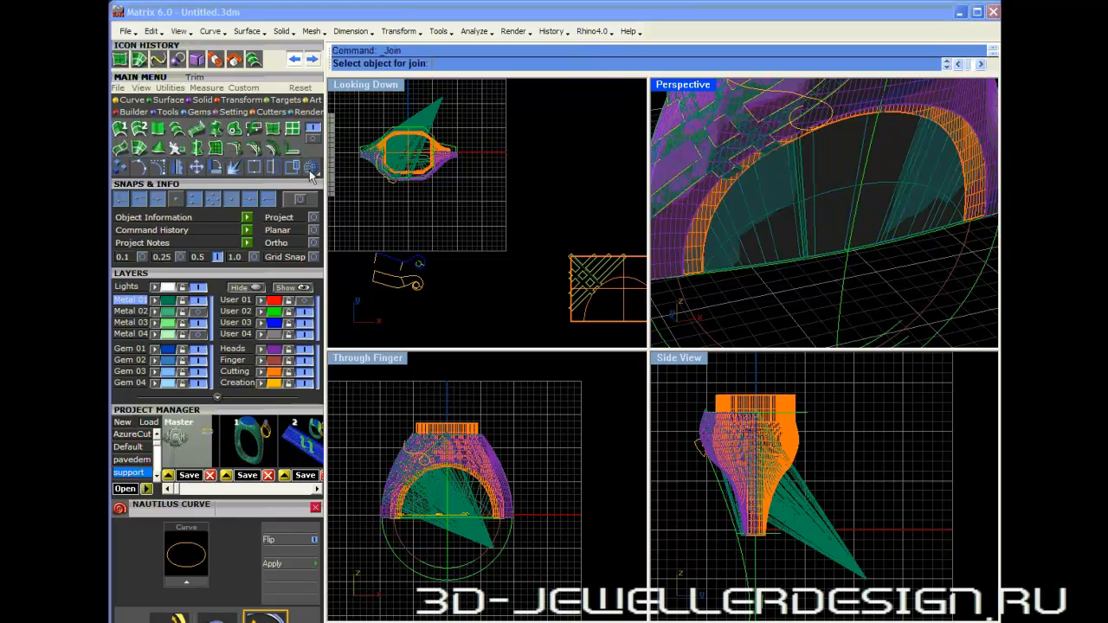
- Mirror a copy of the finger-opening surface to the opposite side of the ring, about the X axis through the origin
left_click(767, 207)
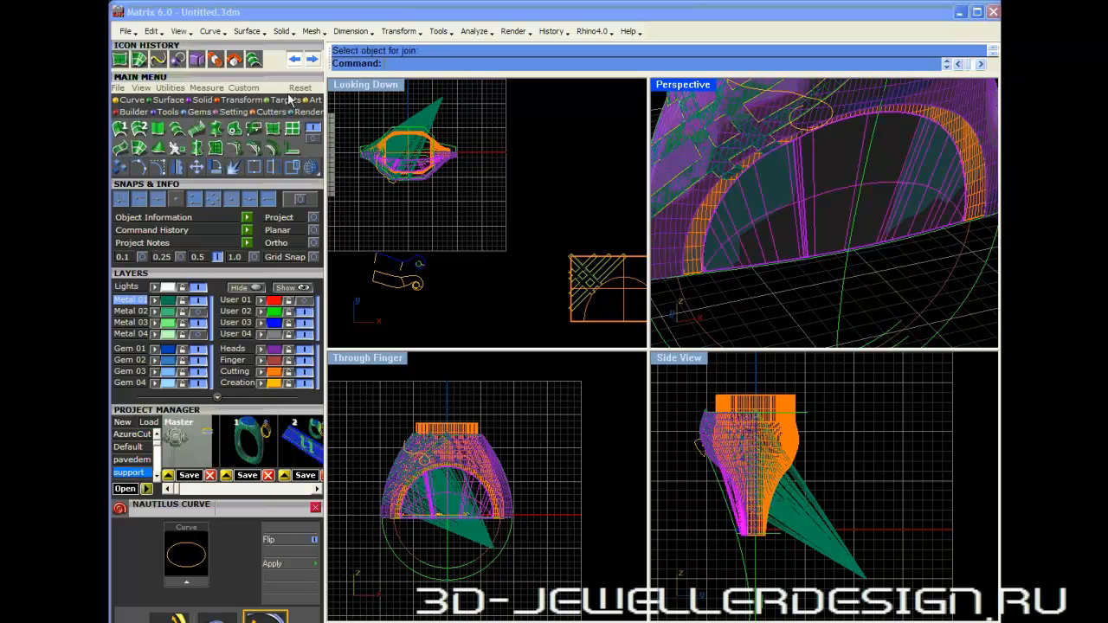
left_click(393, 94)
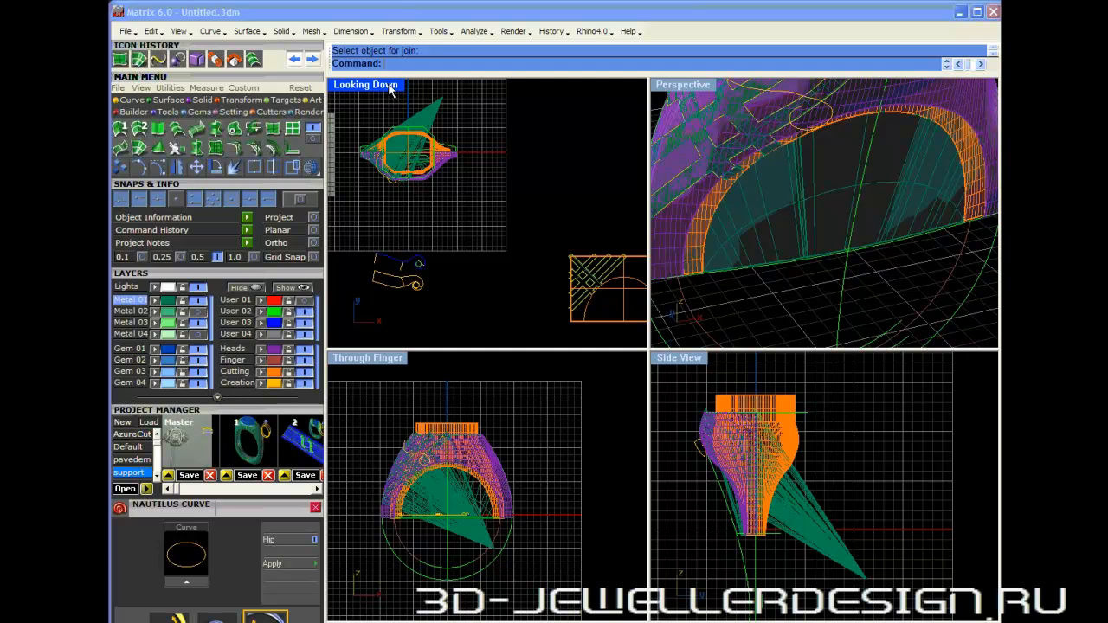
key("ctrl+m")
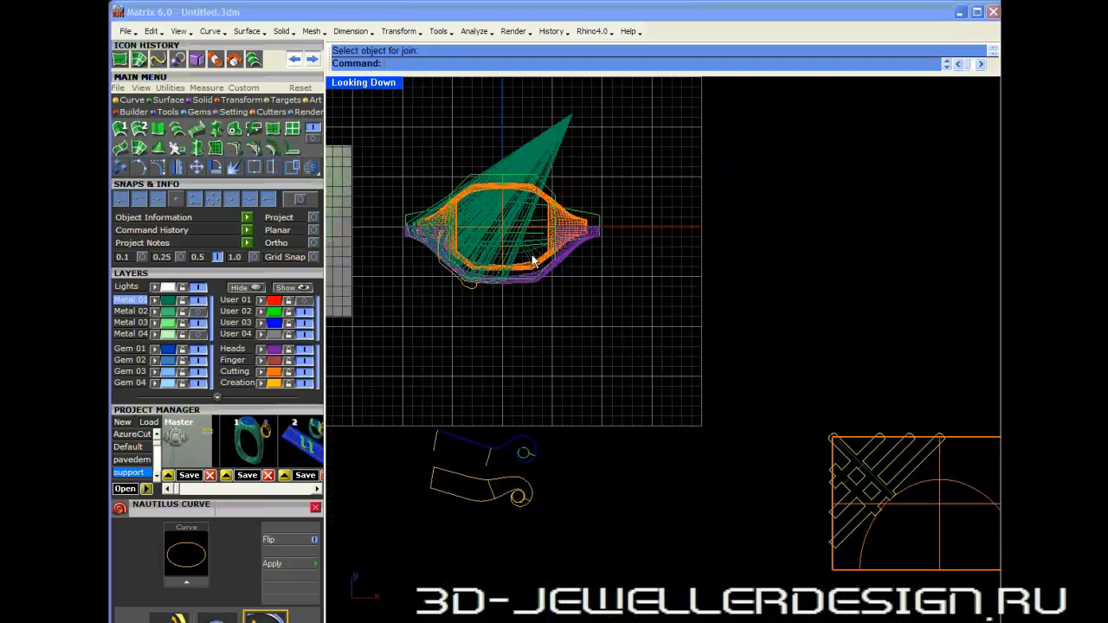
left_click(178, 167)
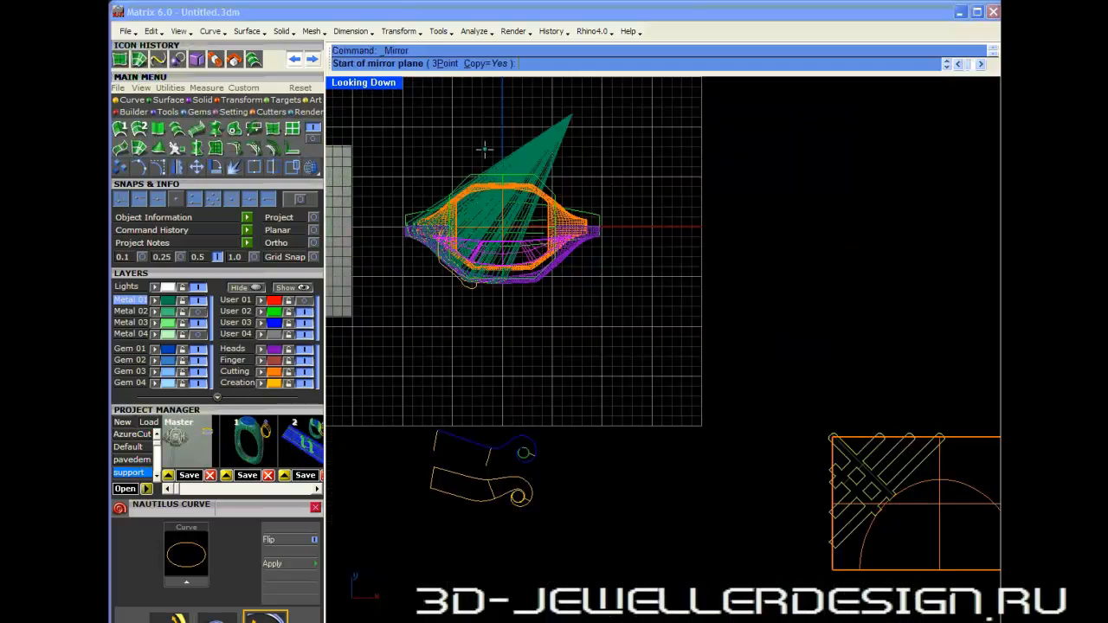
left_click(470, 140)
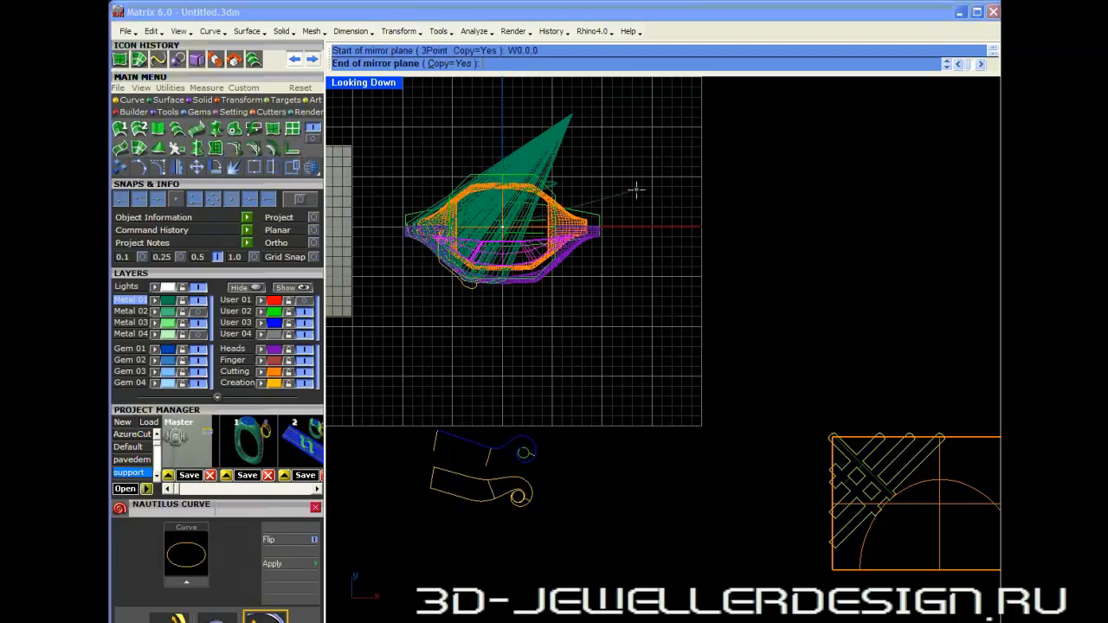
left_click(703, 228)
- Select the Cutting-layer ring together with the surface closing its finger opening and join them
scroll(558, 232, "up", 3)
left_click(576, 217)
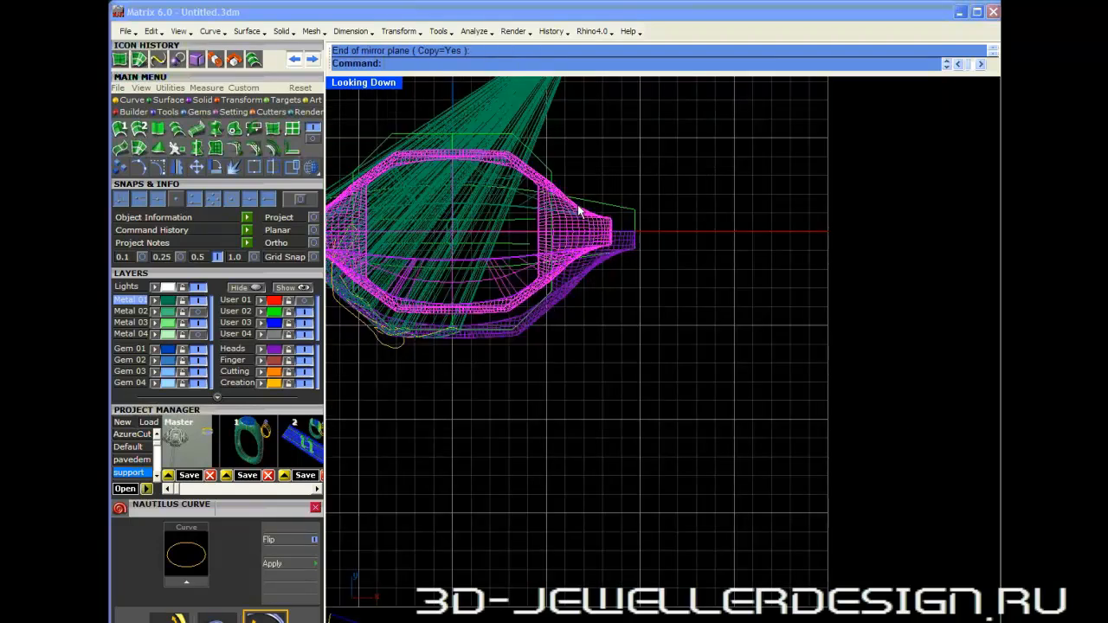
left_click(256, 172)
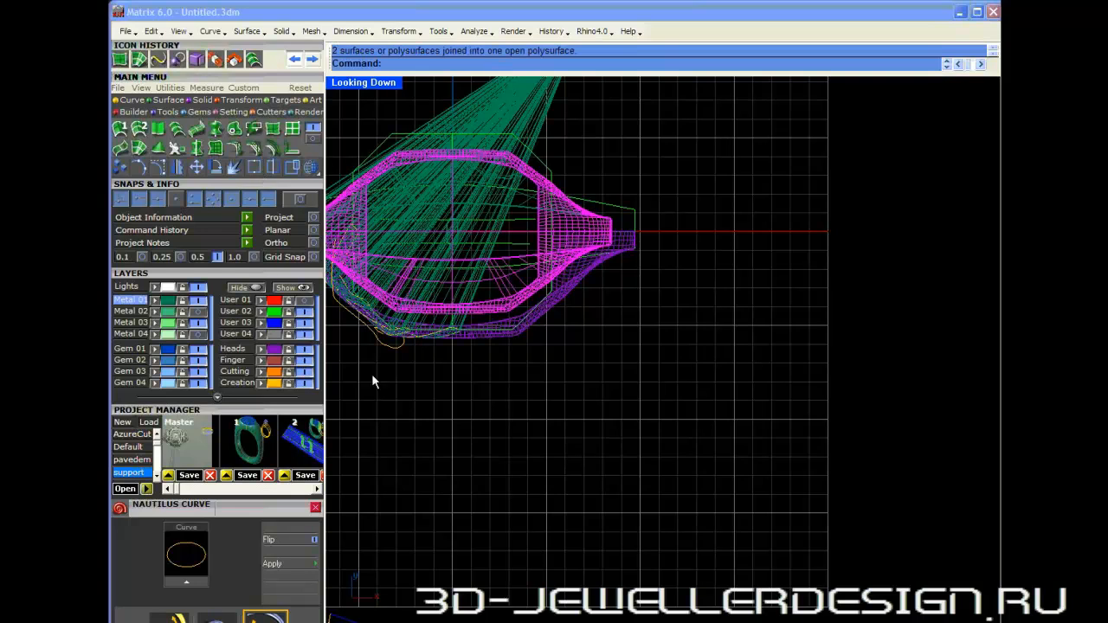
- Join the closing surfaces with the Cutting-layer ring and cap the planar opening at its bottom
left_click(204, 100)
left_click(217, 128)
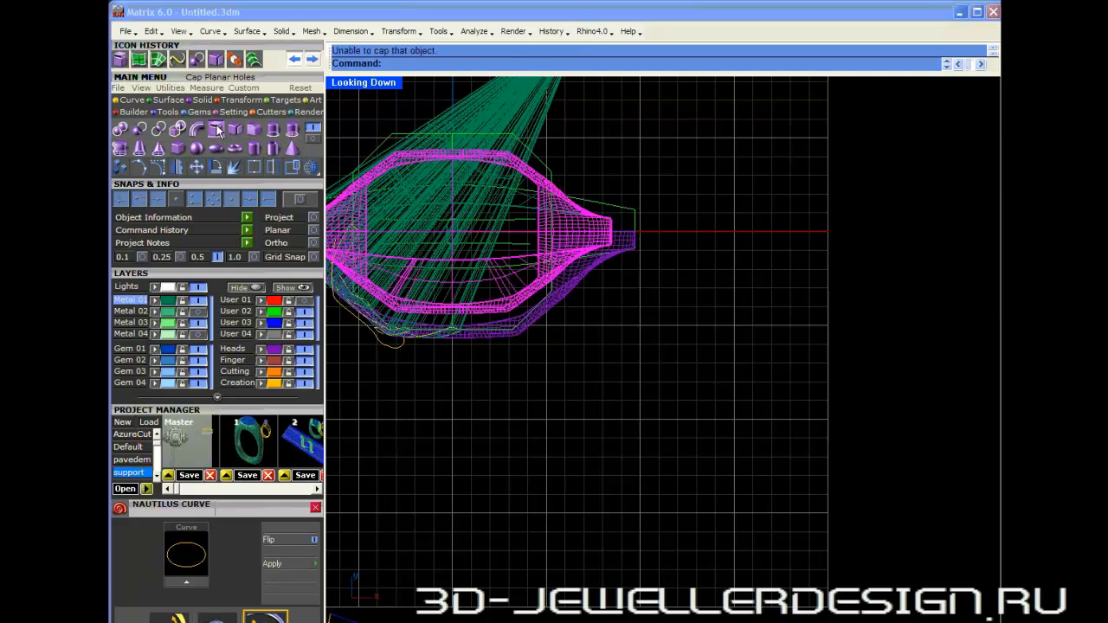
double_click(380, 87)
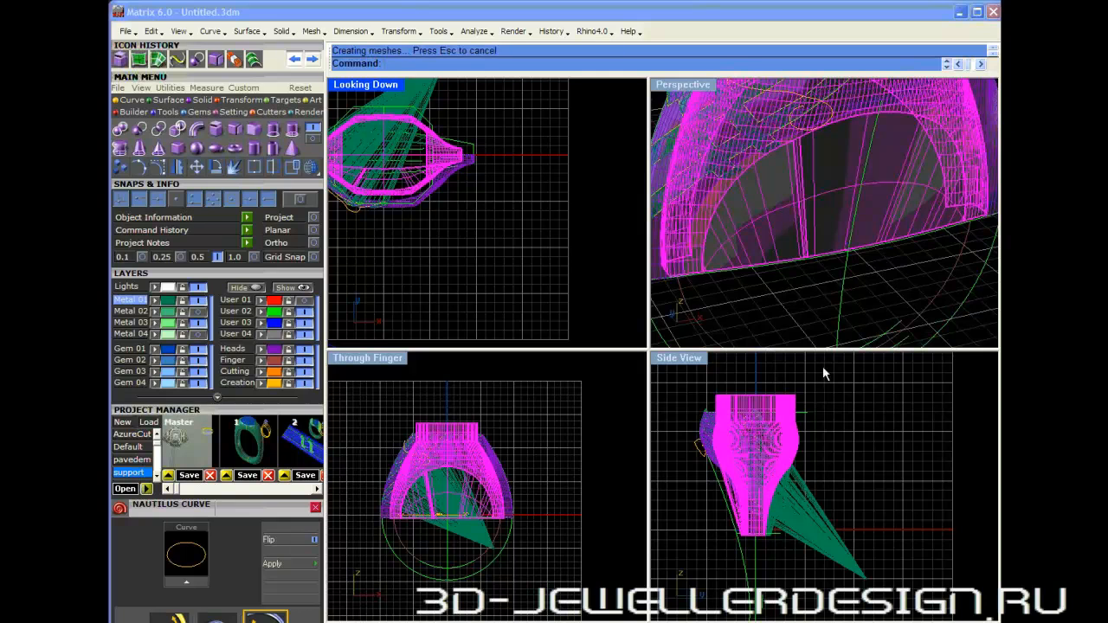
right_click_drag(825, 312, 941, 251)
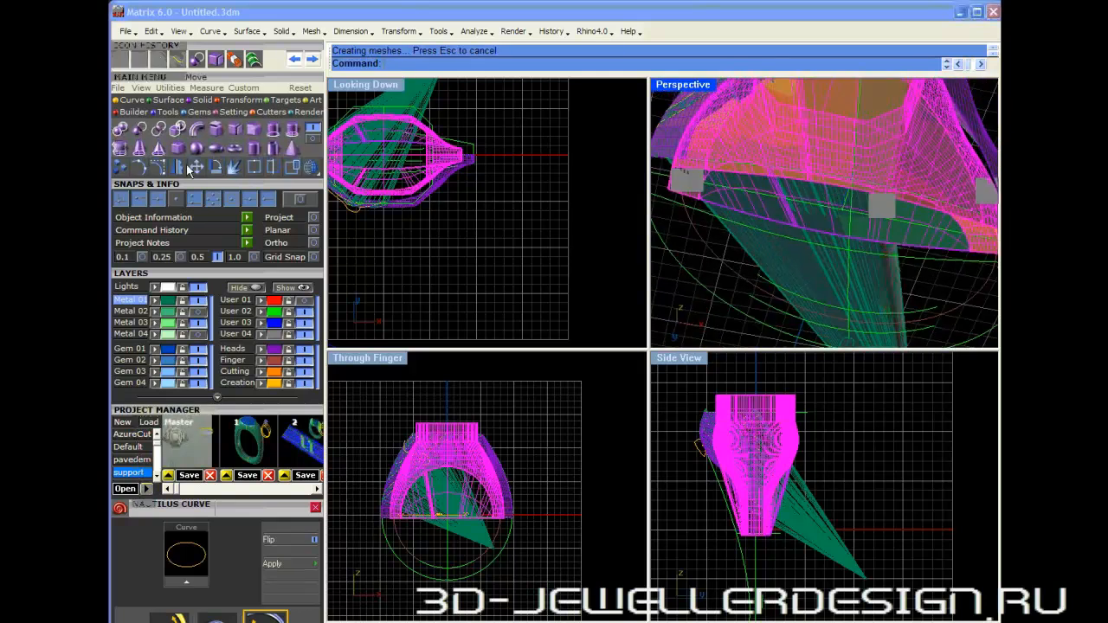
left_click(251, 165)
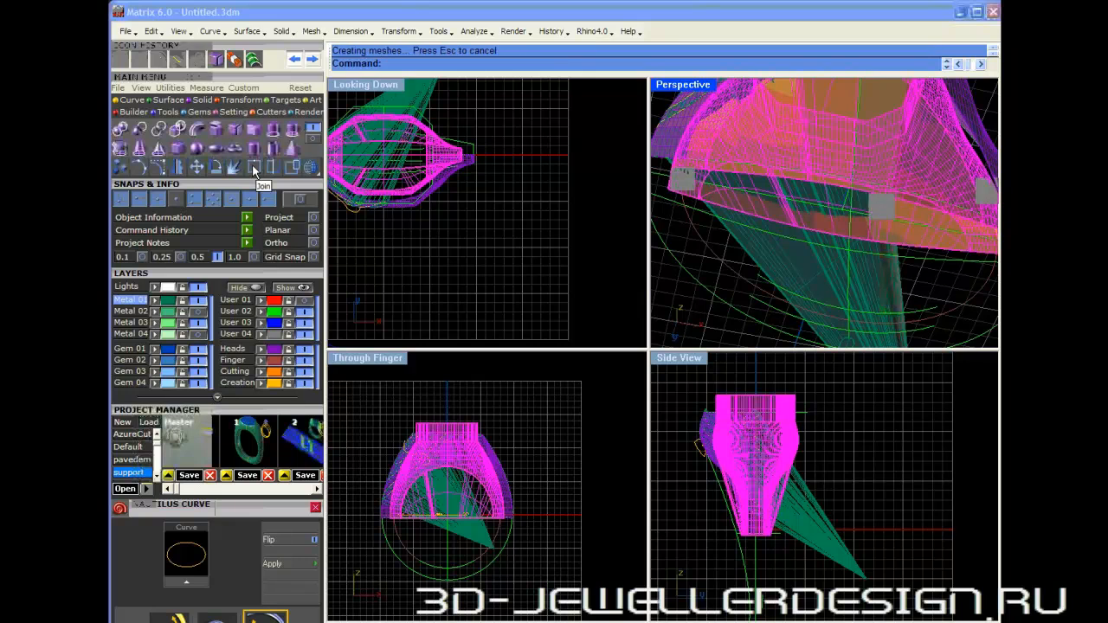
left_click(218, 131)
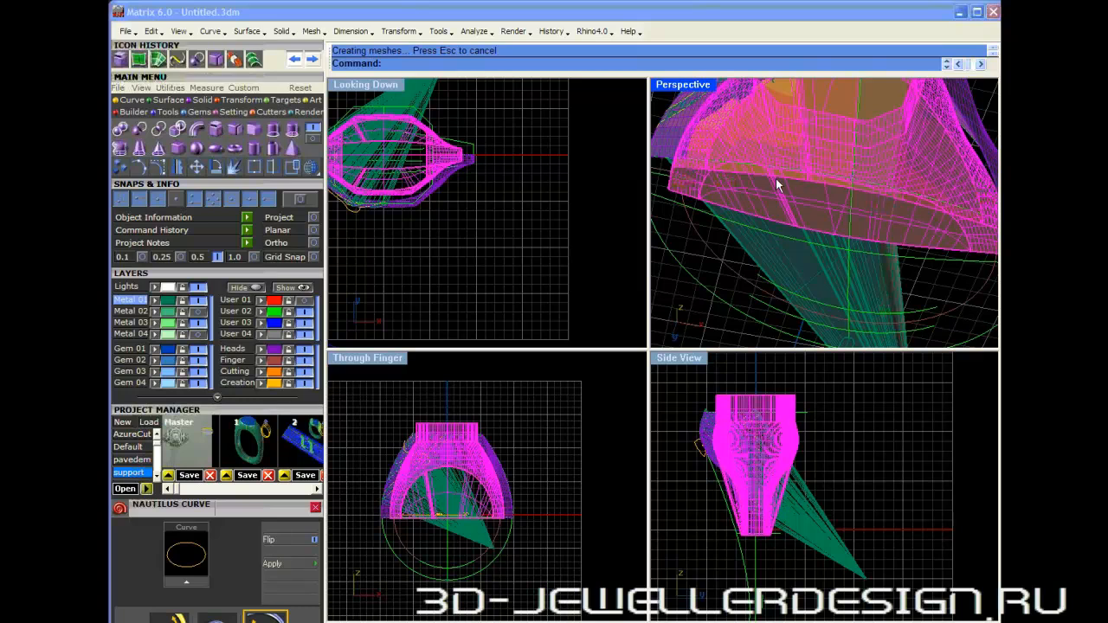
- Subtract the capped Cutting-layer ring body from the lattice extruded to a point with Boolean Difference
scroll(767, 250, "down", 6)
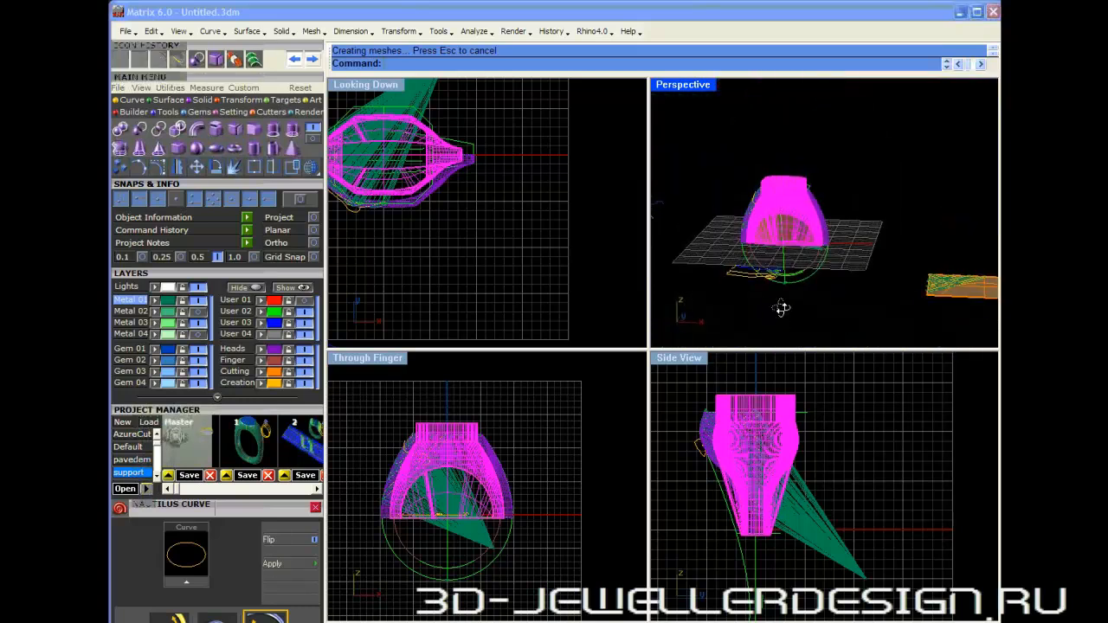
scroll(812, 269, "up", 8)
left_click(858, 420)
left_click(803, 499)
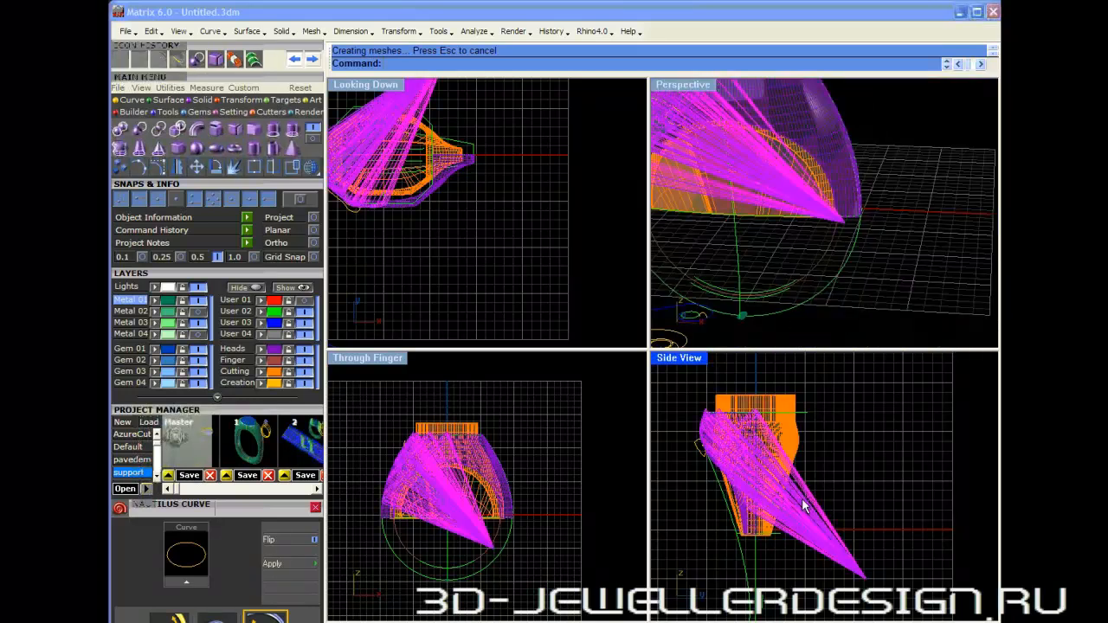
left_click(141, 130)
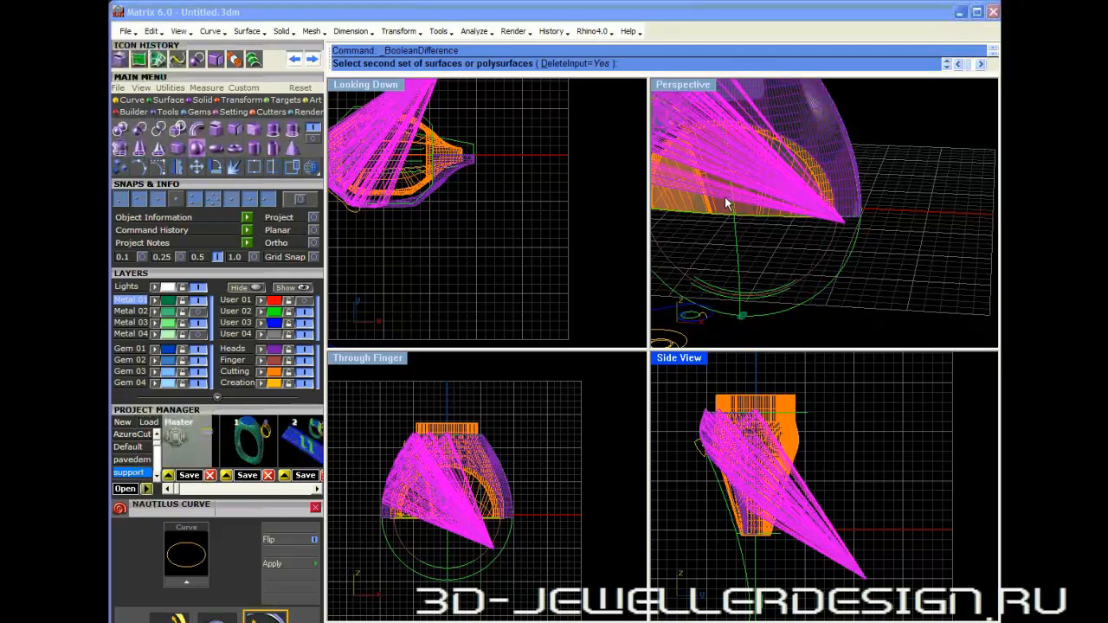
left_click(707, 207)
key("Return")
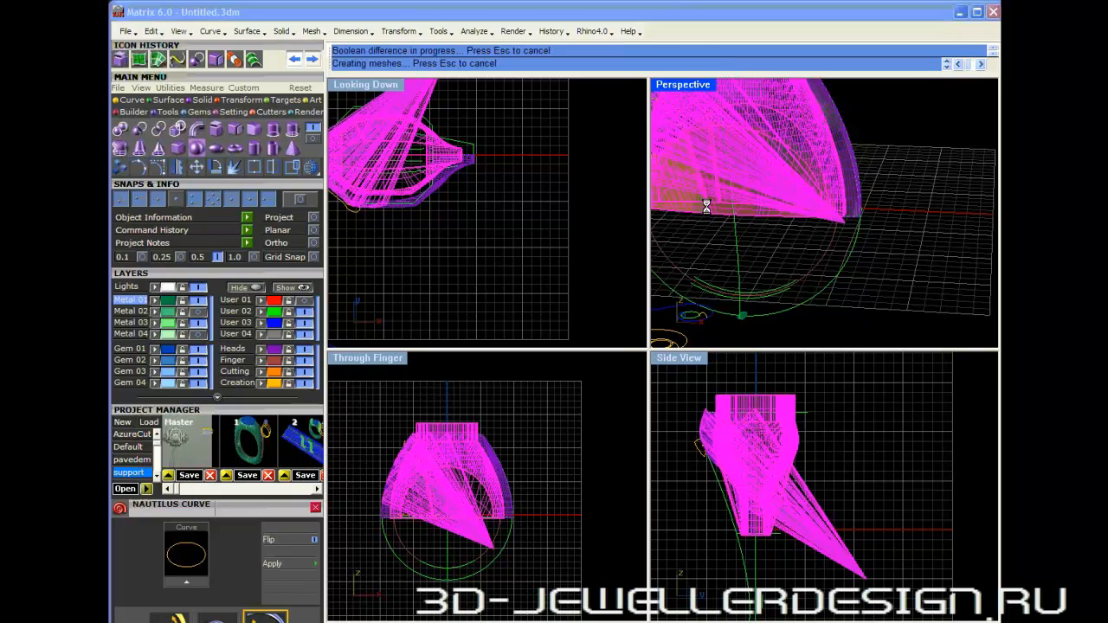
- Undo the Boolean Difference between the point-extruded lattice and the Cutting-layer ring body
right_click_drag(810, 257, 833, 203)
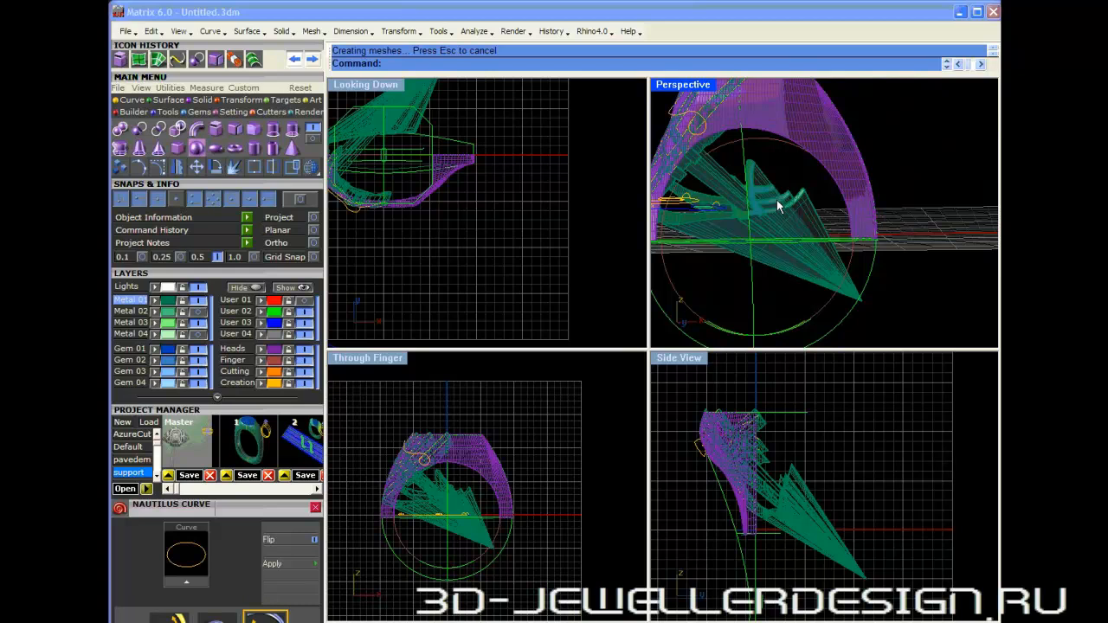
scroll(777, 200, "up", 5)
left_click(780, 161)
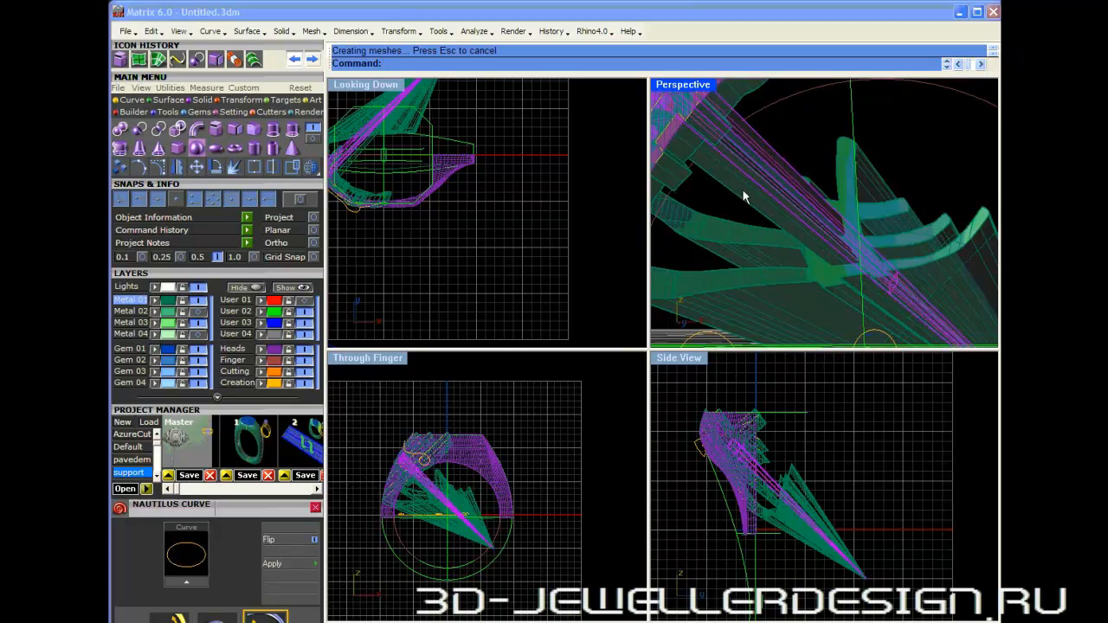
scroll(747, 197, "down", 5)
right_click_drag(752, 197, 770, 251)
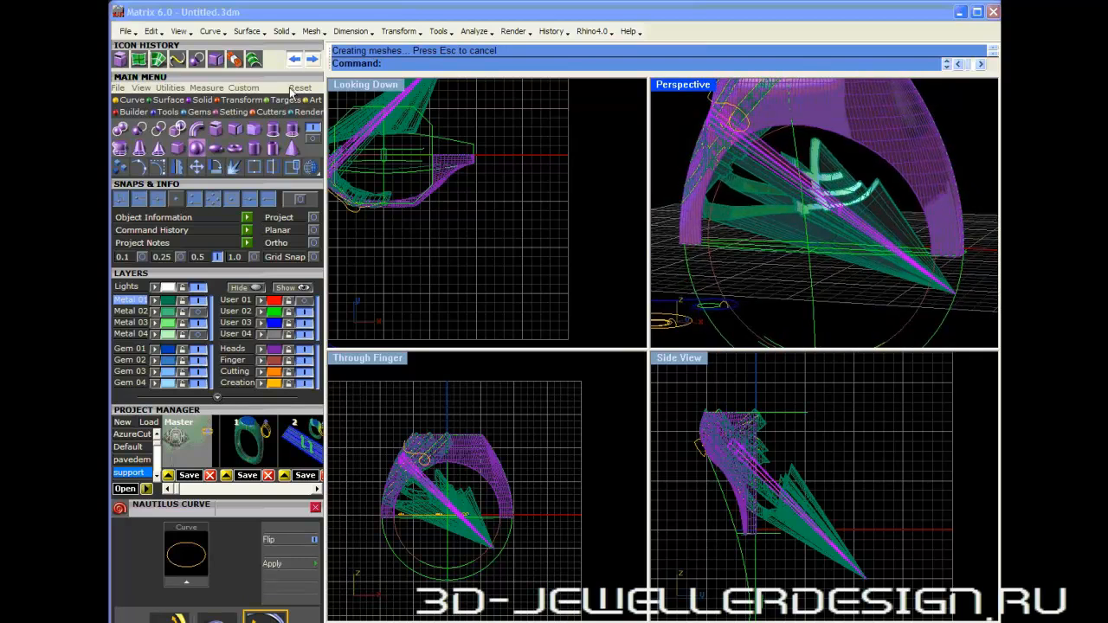
key("ctrl+z")
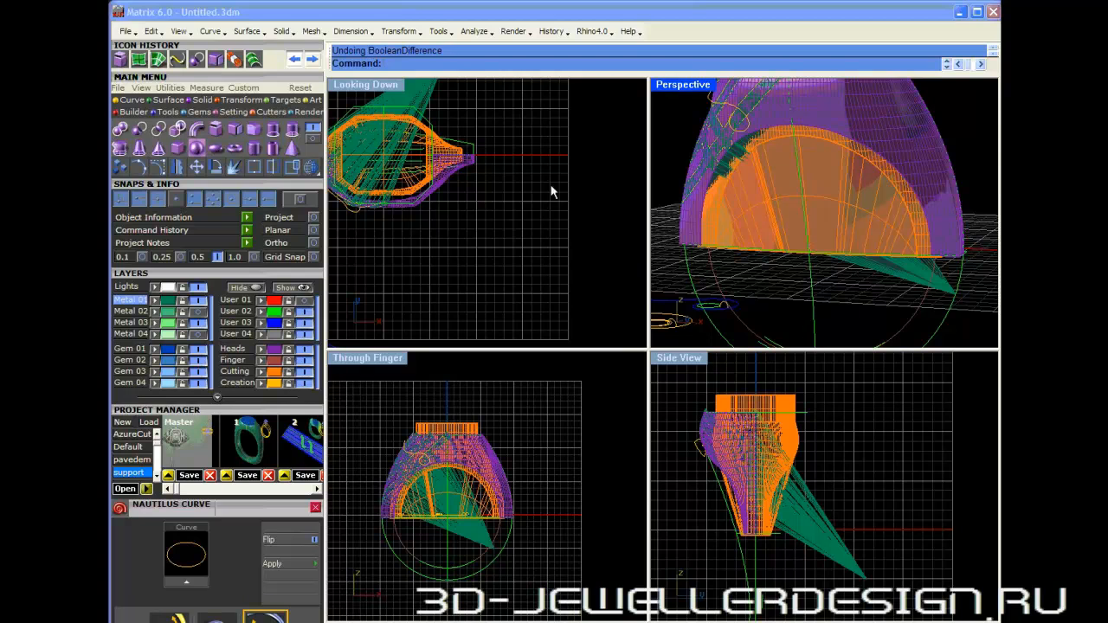
- Select the point-extruded lattice pieces and subtract the capped Cutting-layer ring body from them with Boolean Difference
right_click_drag(474, 144, 593, 245)
left_click_drag(593, 208, 490, 169)
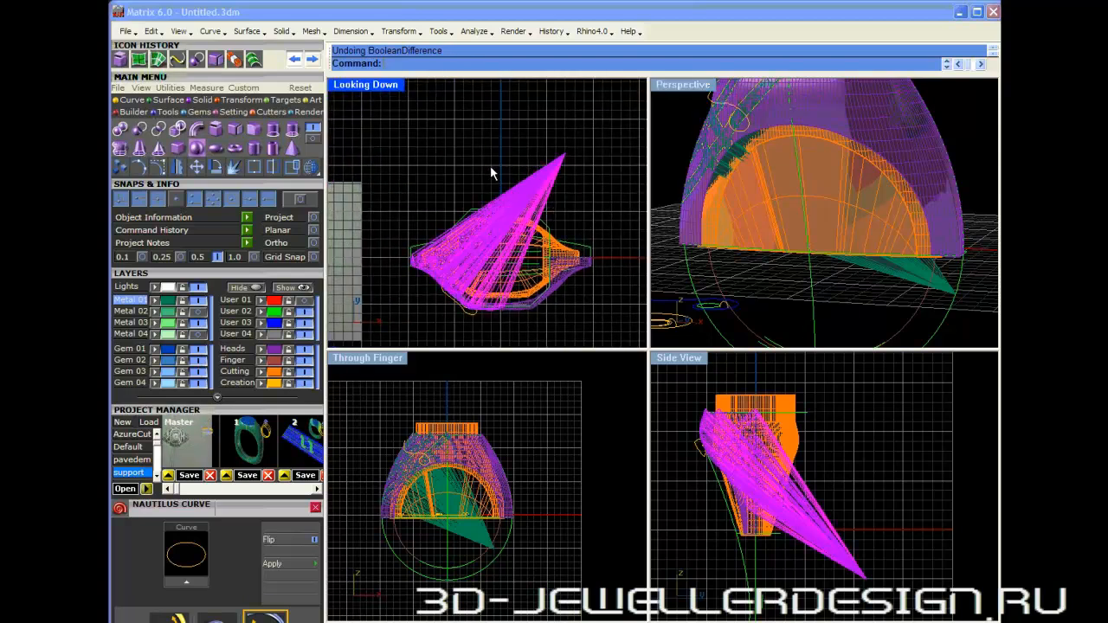
left_click(158, 132)
left_click(742, 235)
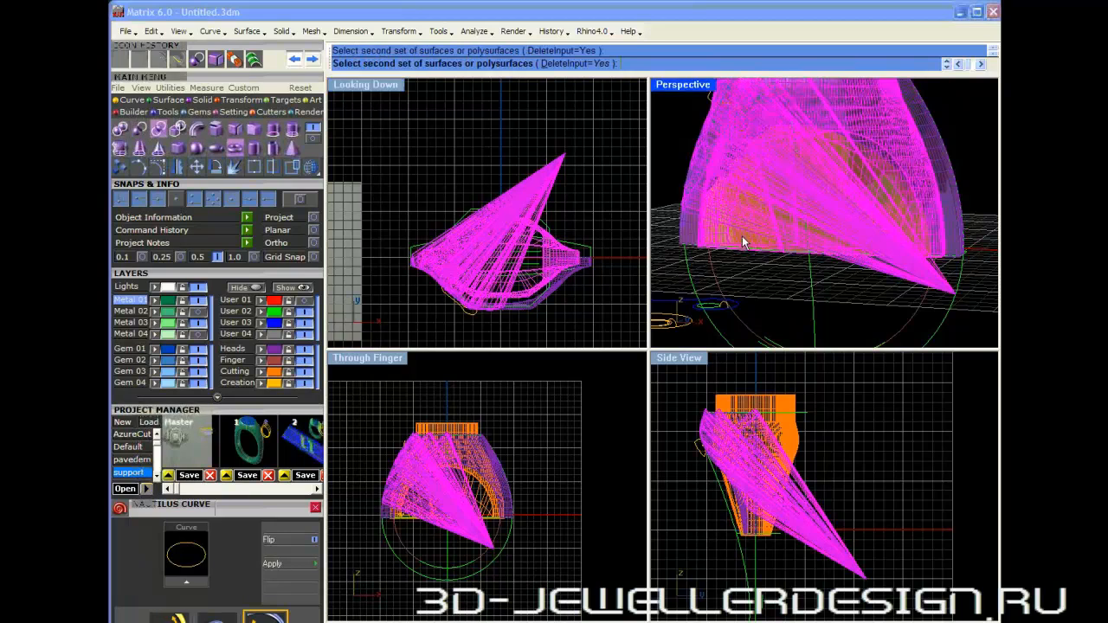
key("Return")
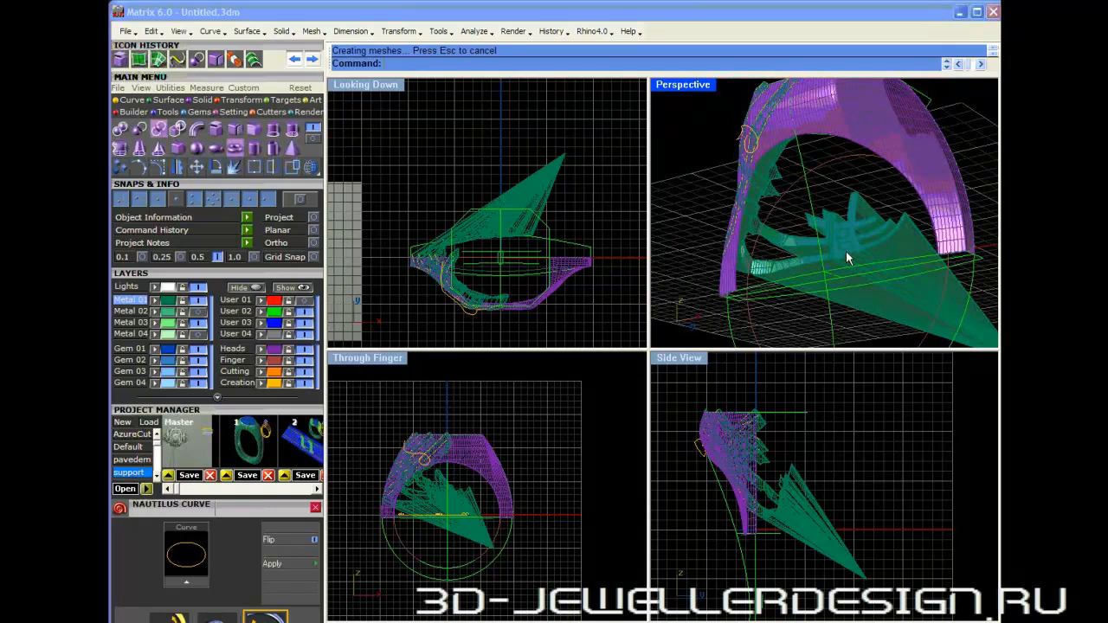
- Inspect the cut lattice inside the ring and delete its large main piece
right_click_drag(845, 257, 731, 279)
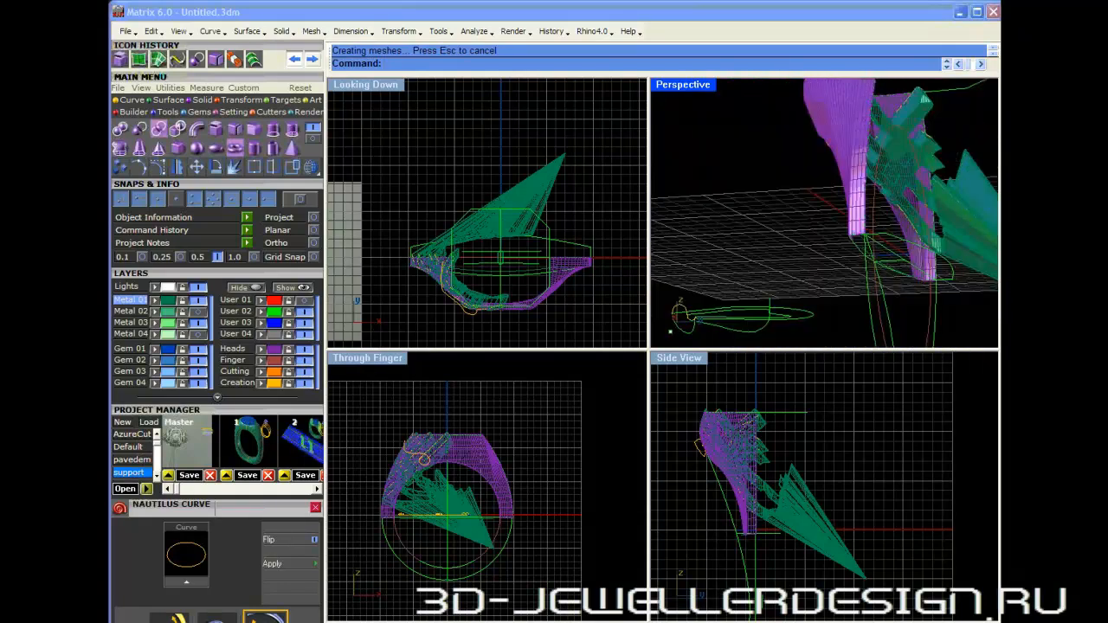
right_click_drag(670, 332, 806, 321)
scroll(811, 200, "up", 7)
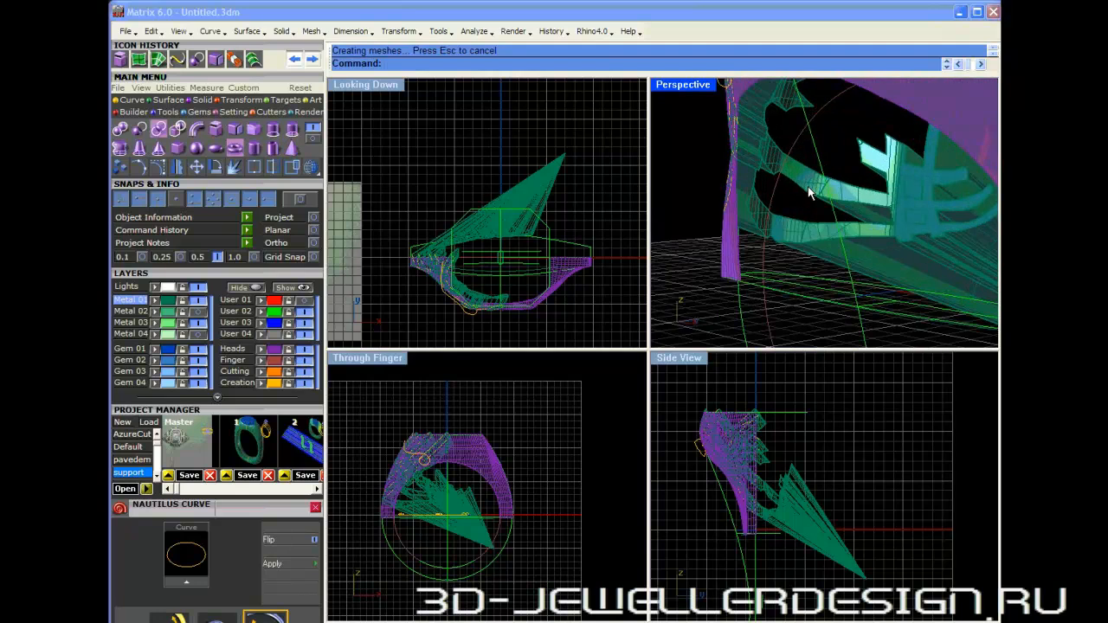
left_click(799, 166)
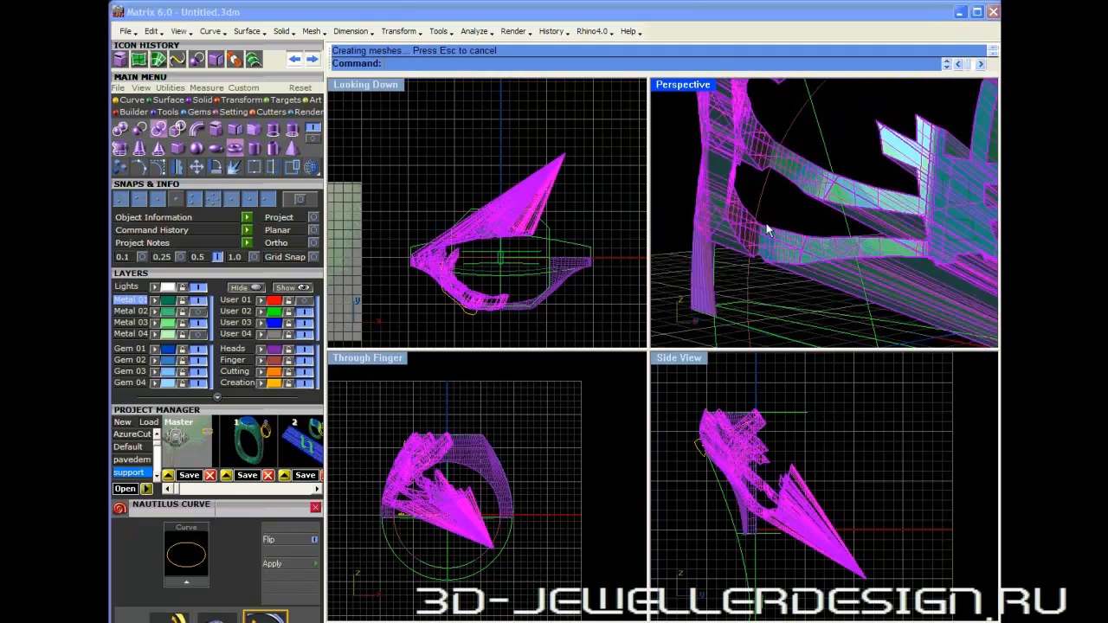
scroll(449, 250, "up", 5)
scroll(449, 250, "down", 5)
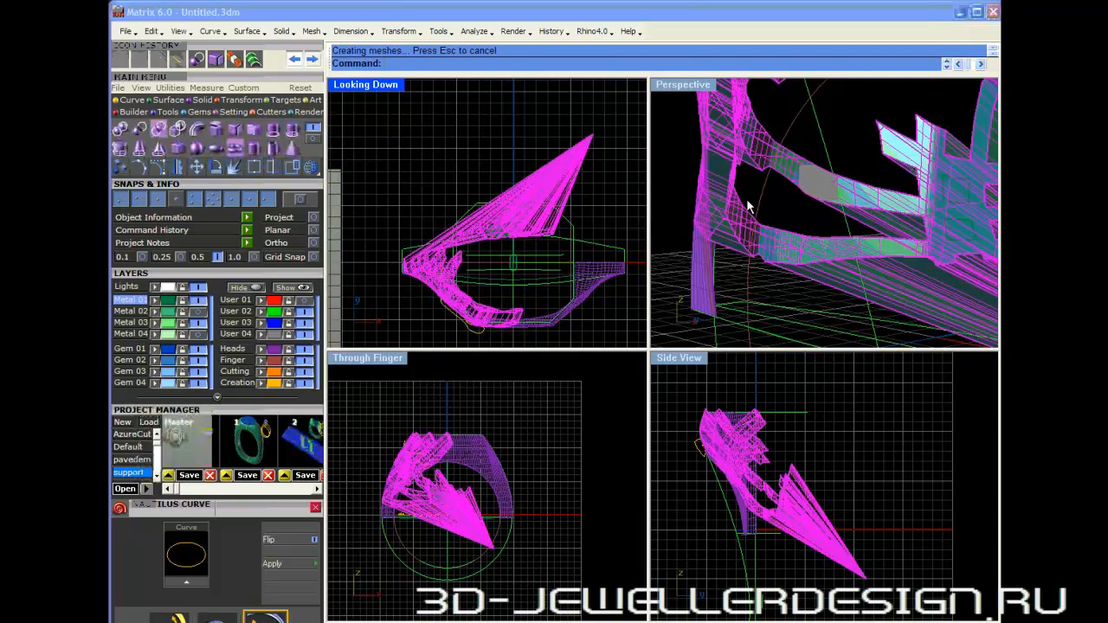
right_click_drag(780, 212, 784, 227)
key("Delete")
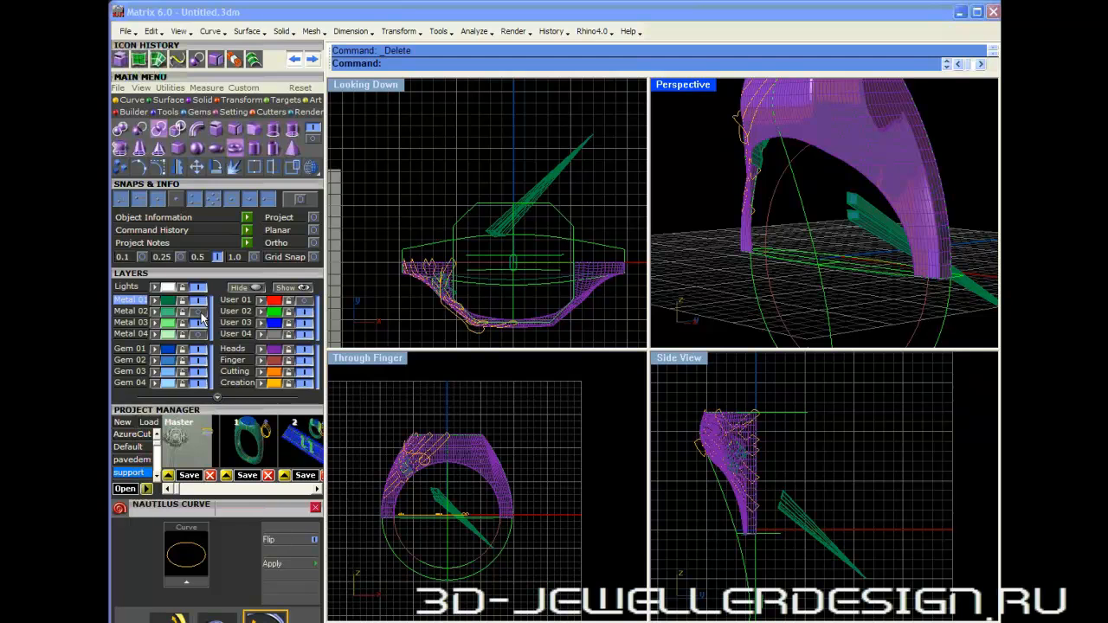
- Show the Metal 02 and Metal 04 layers that hold the flowers and the scroll ornament
left_click(201, 313)
right_click_drag(784, 225, 971, 238)
left_click(198, 335)
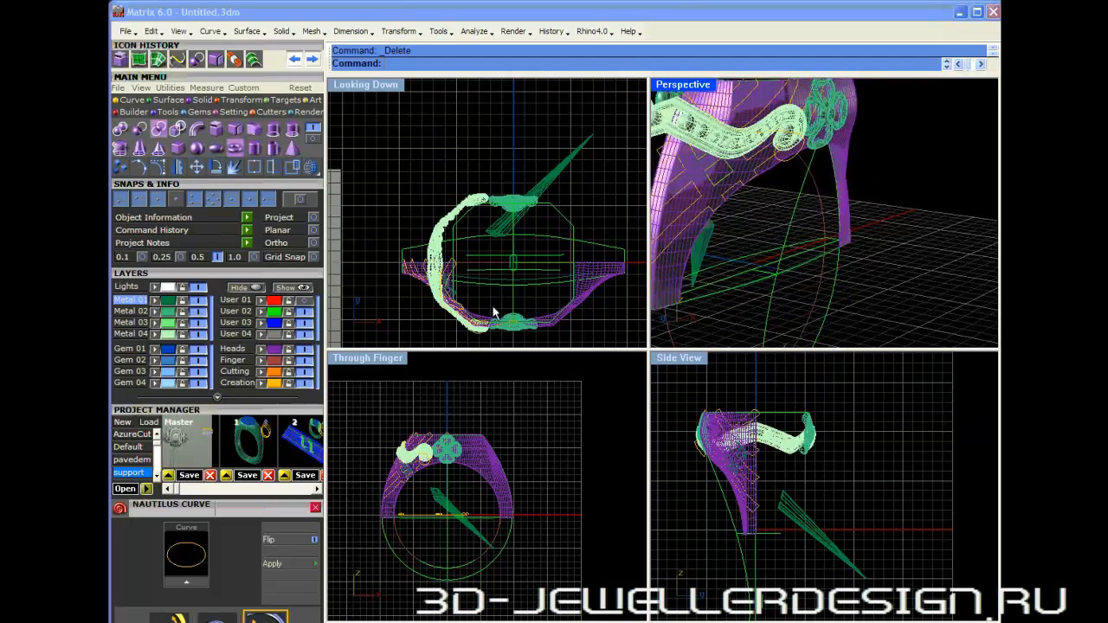
- Select all the ring geometry around the origin, including the leftover lattice shard and construction curves, and delete it
right_click_drag(760, 197, 814, 206, "shift")
scroll(878, 178, "down", 5)
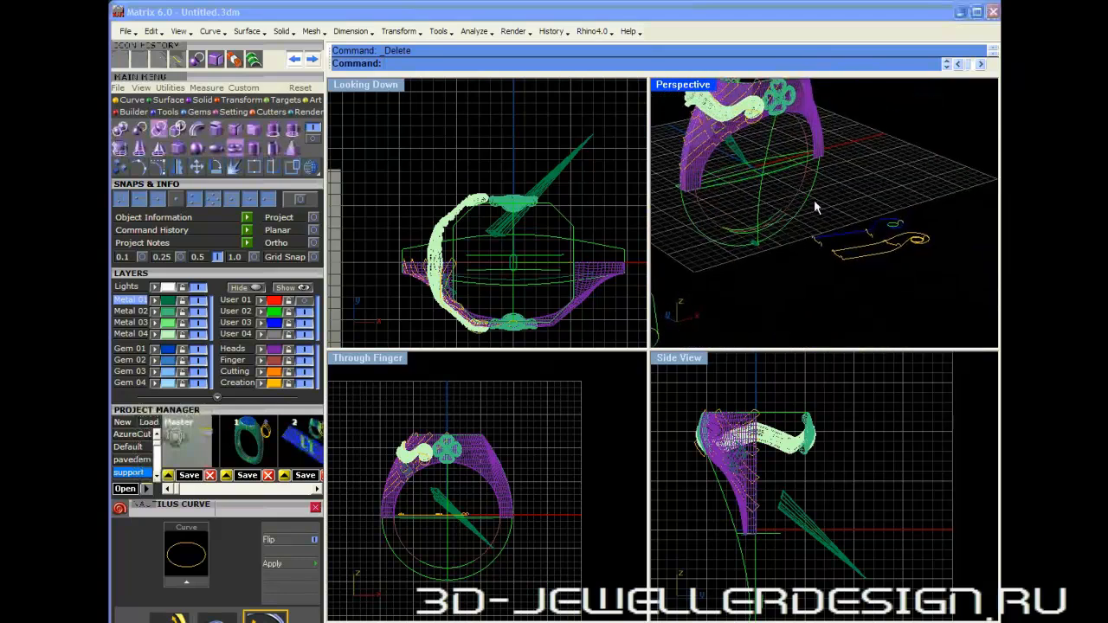
scroll(813, 199, "down", 3)
scroll(776, 400, "down", 1)
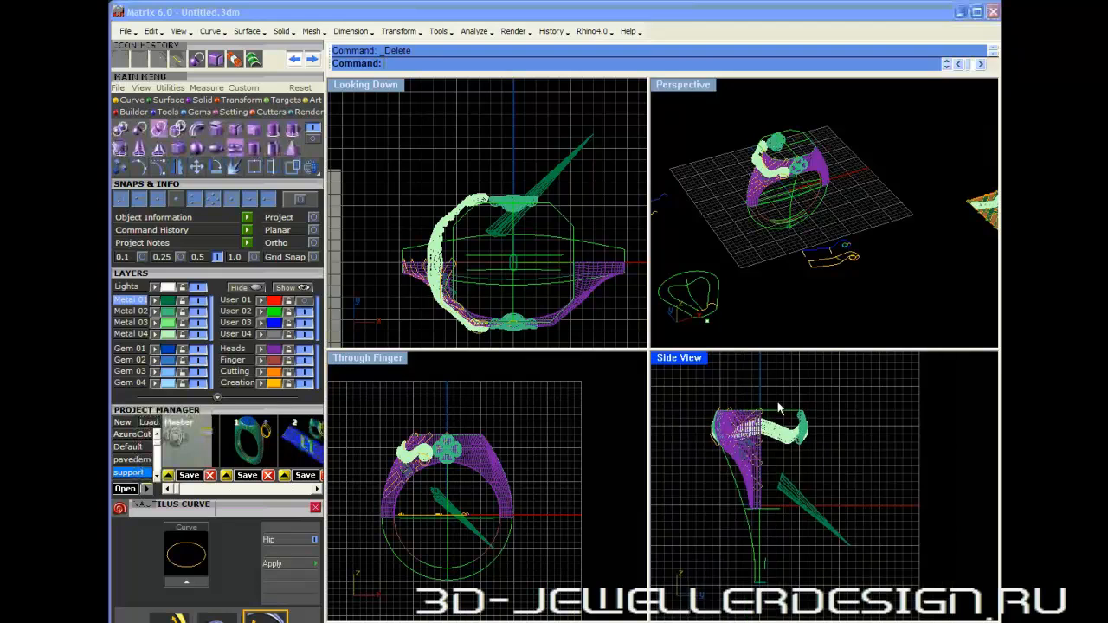
scroll(777, 400, "down", 1)
left_click_drag(720, 383, 863, 547)
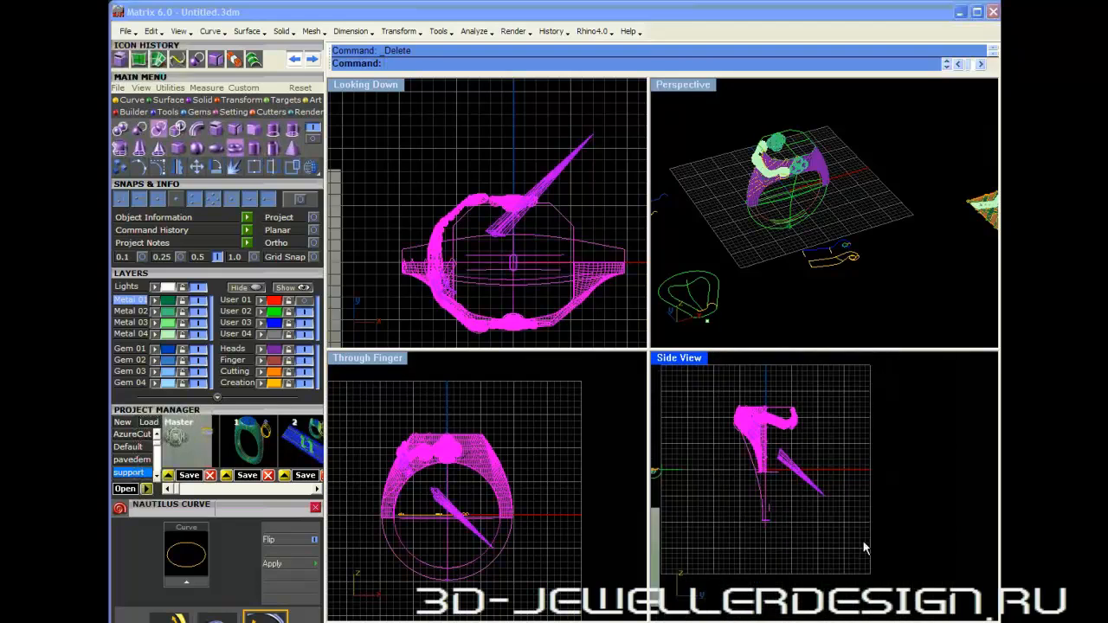
key("Delete")
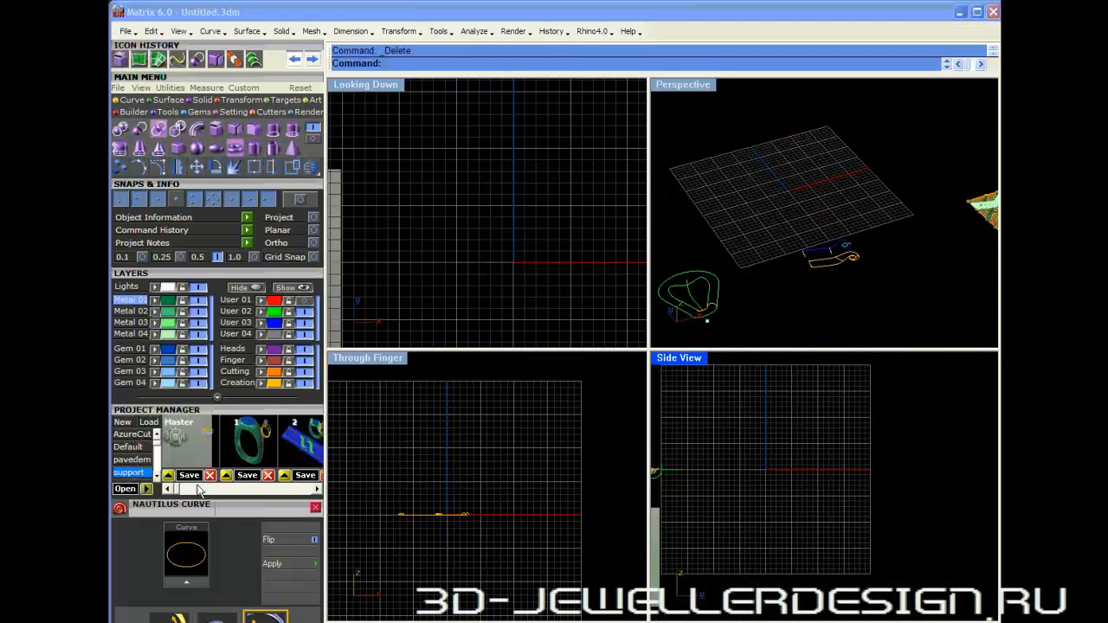
- Load saved version 10 of the support project into the scene
left_click_drag(198, 491, 264, 493)
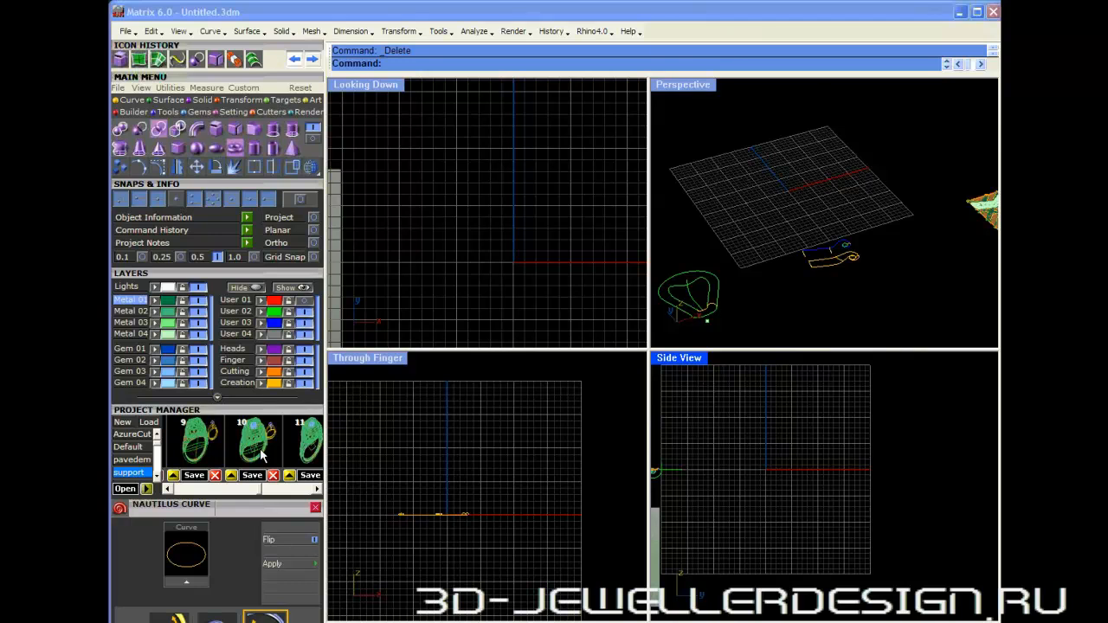
left_click(259, 450)
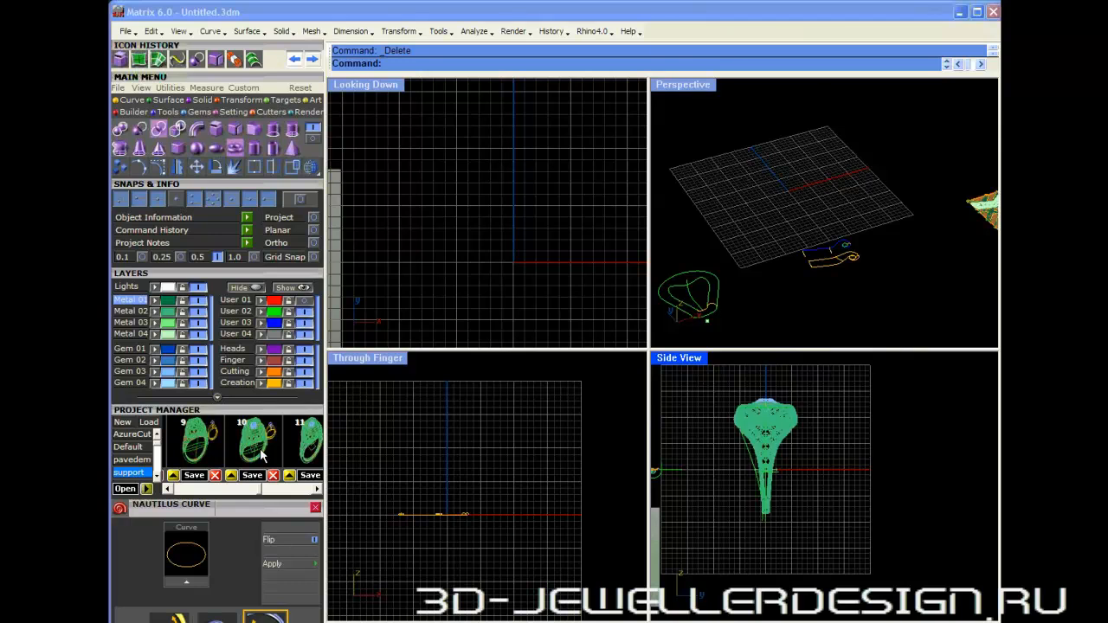
left_click(799, 291)
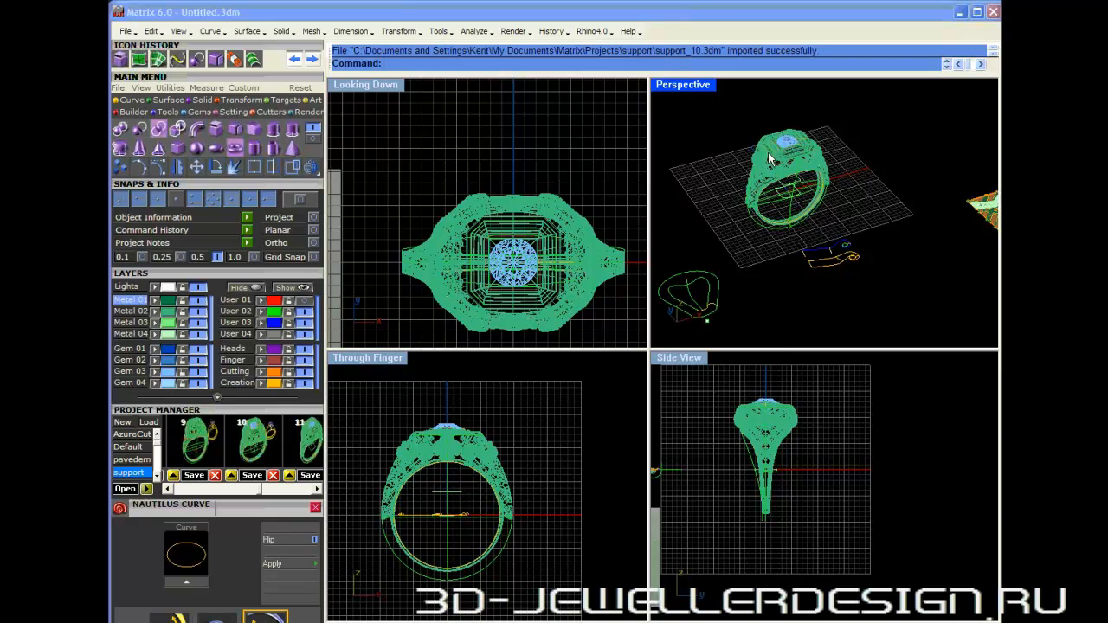
scroll(767, 153, "up", 5)
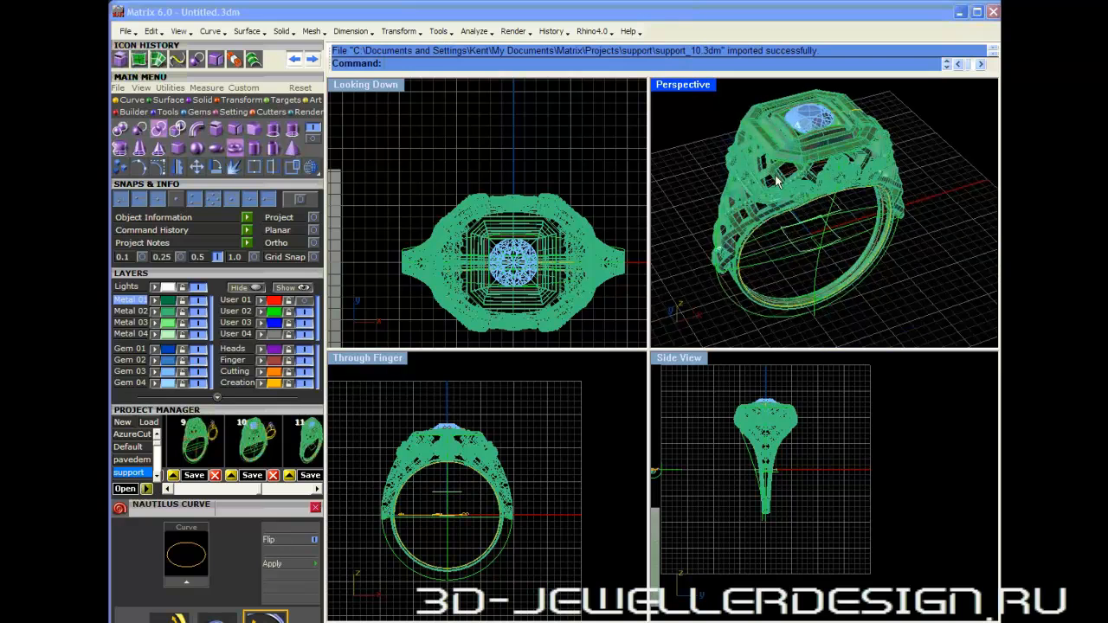
- Assign the lattice section on the ring's shoulder to the Metal 01 layer and hide the Metal 02 layer
double_click(704, 88)
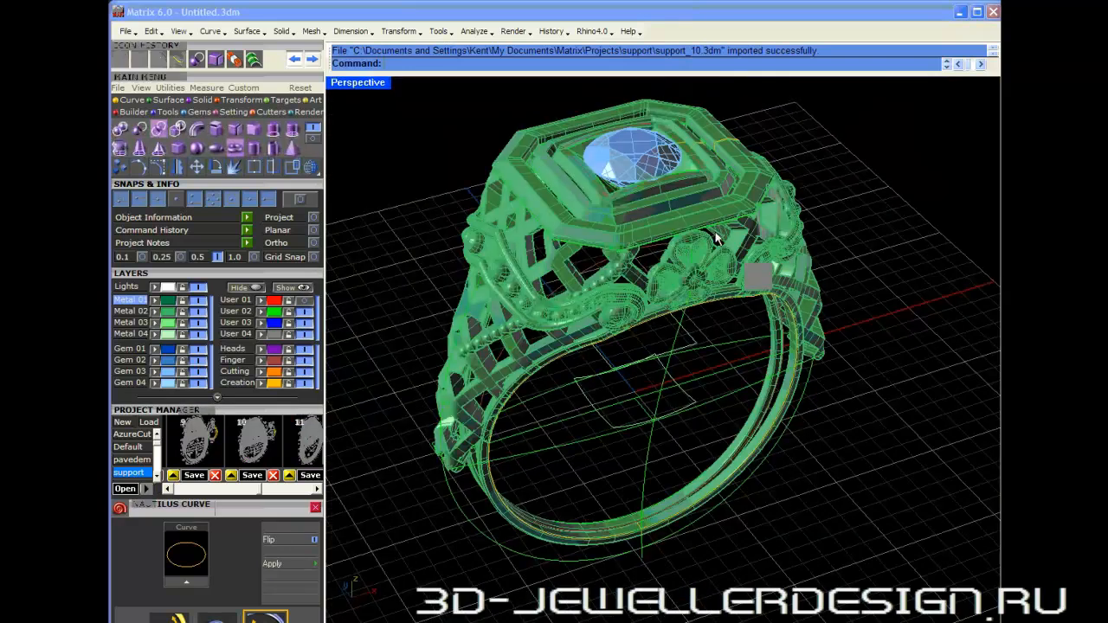
left_click(562, 278)
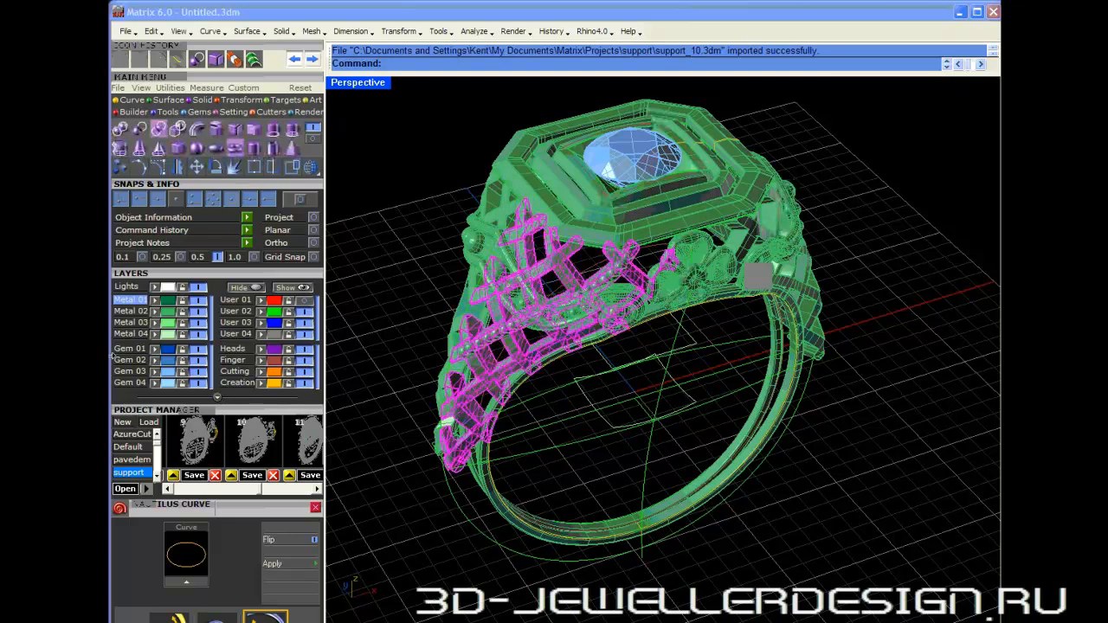
left_click(156, 300)
left_click(554, 439)
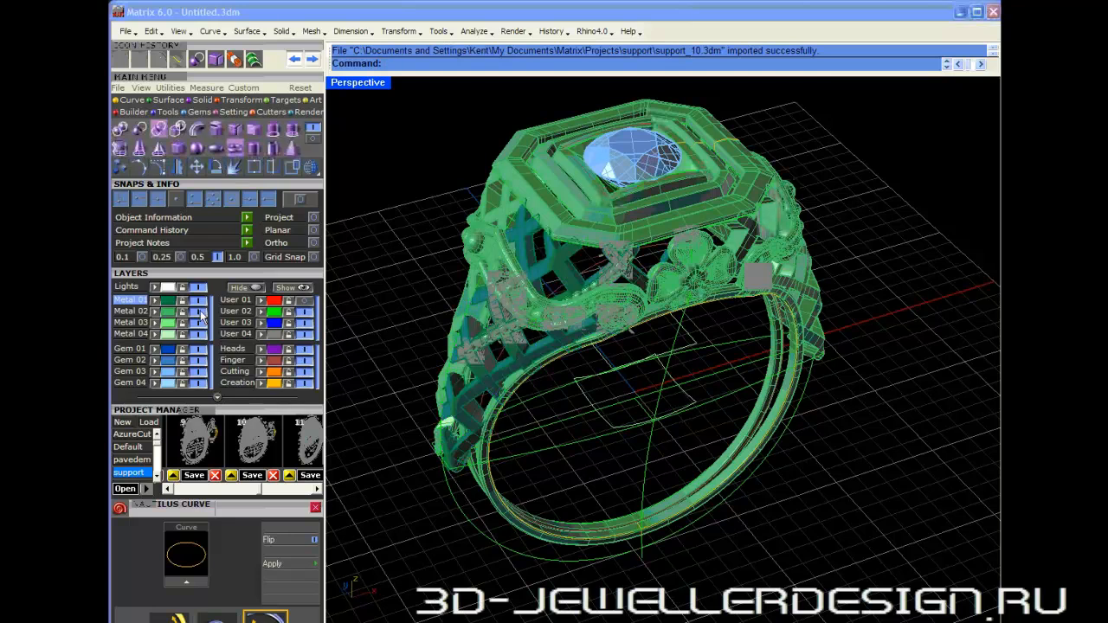
left_click(199, 313)
- Examine the isolated lattice section from several angles, including its inner edge and lower end
right_click_drag(591, 336, 333, 277)
right_click_drag(935, 282, 806, 227)
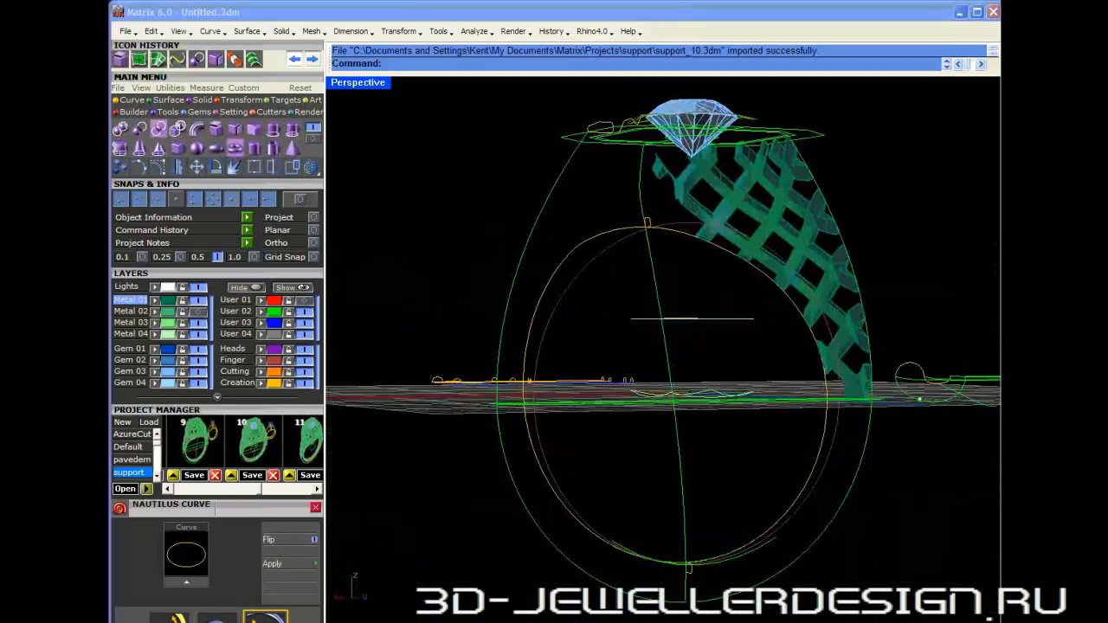
right_click_drag(563, 329, 753, 251)
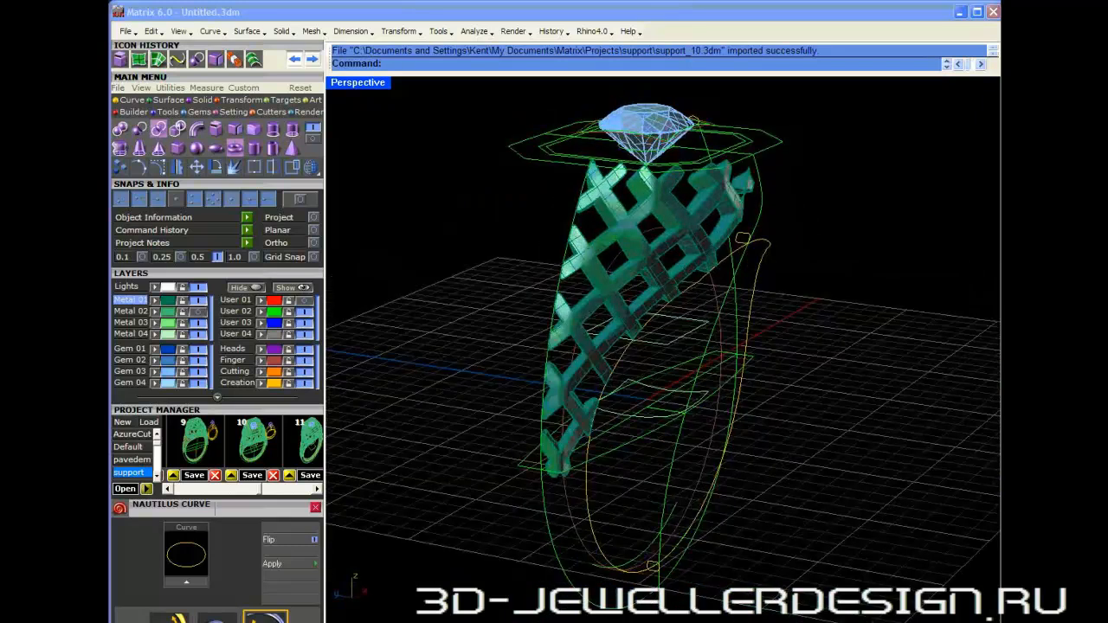
scroll(707, 374, "up", 8)
right_click_drag(644, 483, 617, 430)
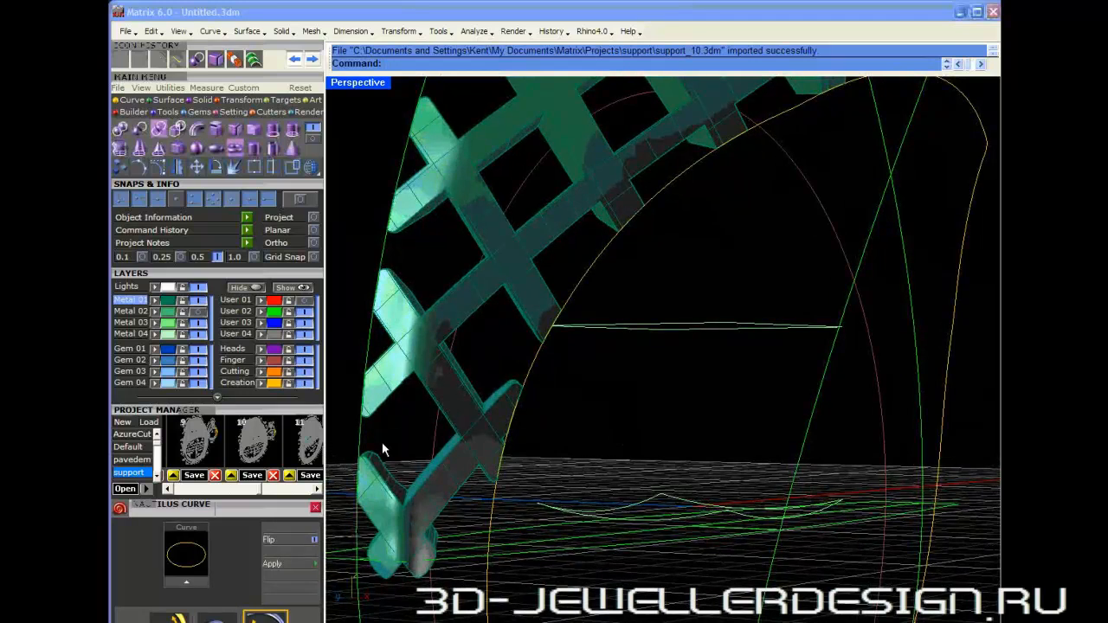
scroll(405, 376, "down", 8)
right_click_drag(405, 375, 641, 391)
scroll(532, 372, "down", 2)
scroll(533, 373, "down", 3)
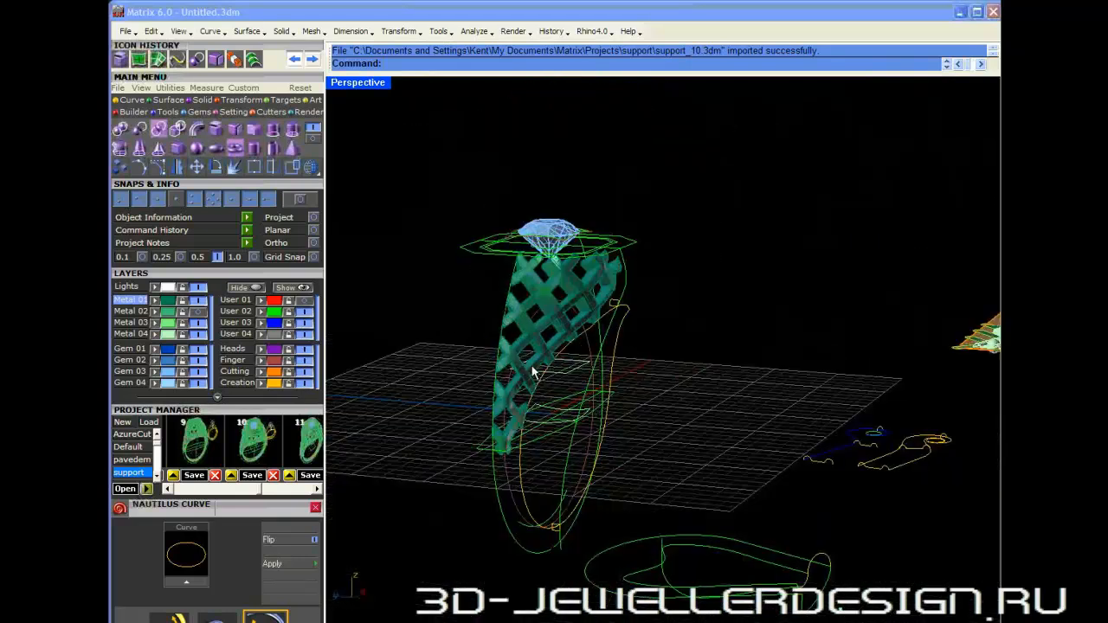
scroll(533, 373, "down", 2)
- Create a solid box with its first base corner at W0,0,0, extending along the ring's midplane beyond the lattice's height and outer end
double_click(373, 83)
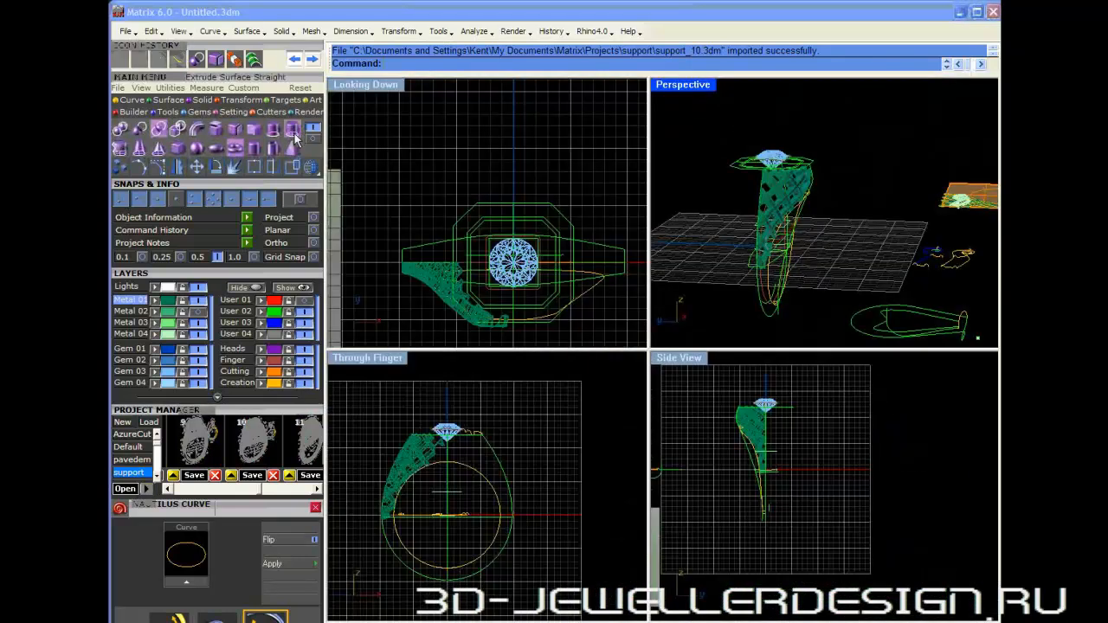
left_click(216, 129)
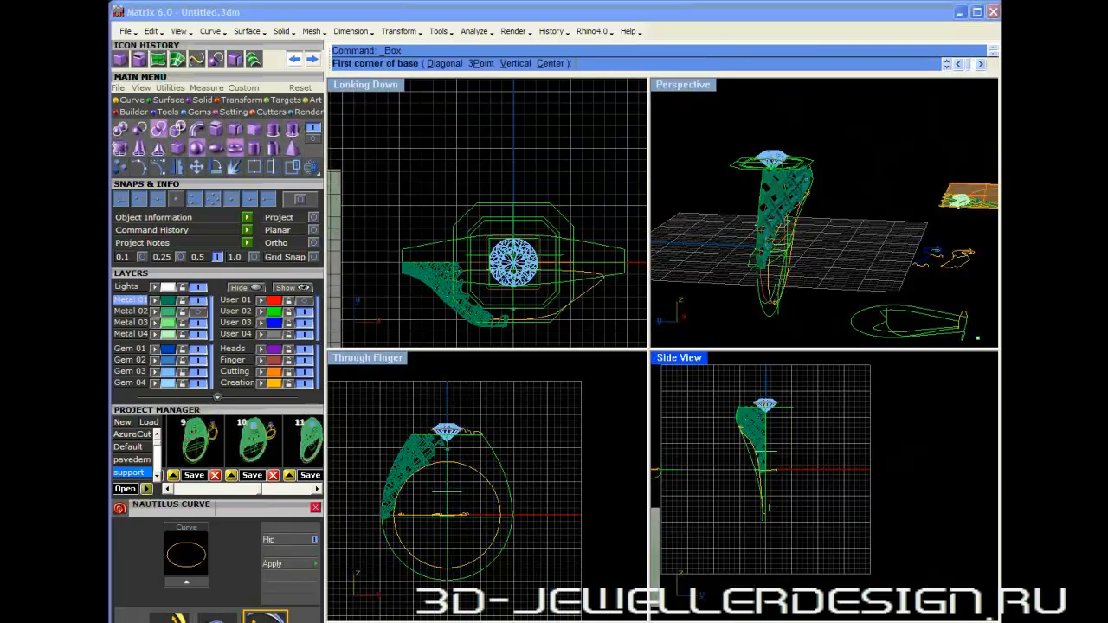
type("W0,0,0")
key("Return")
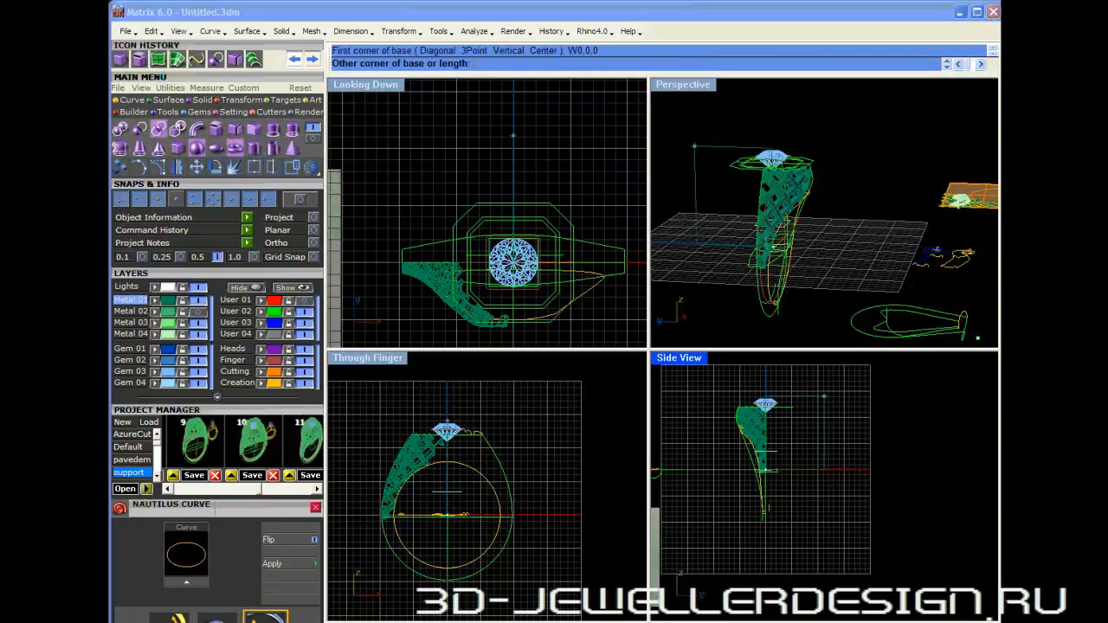
left_click(830, 378)
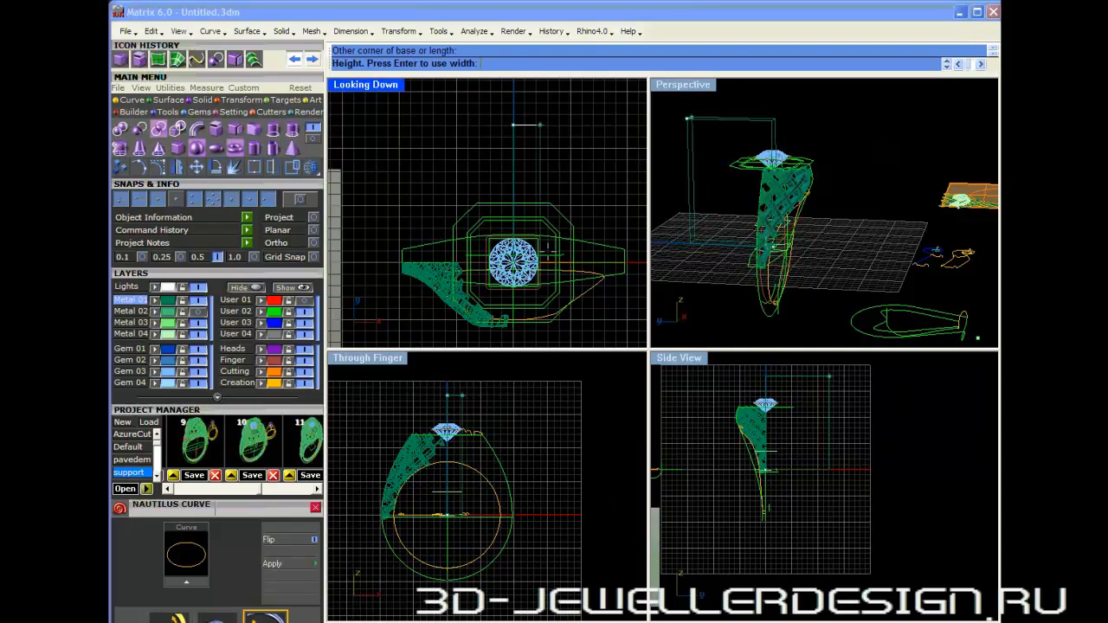
left_click(360, 200)
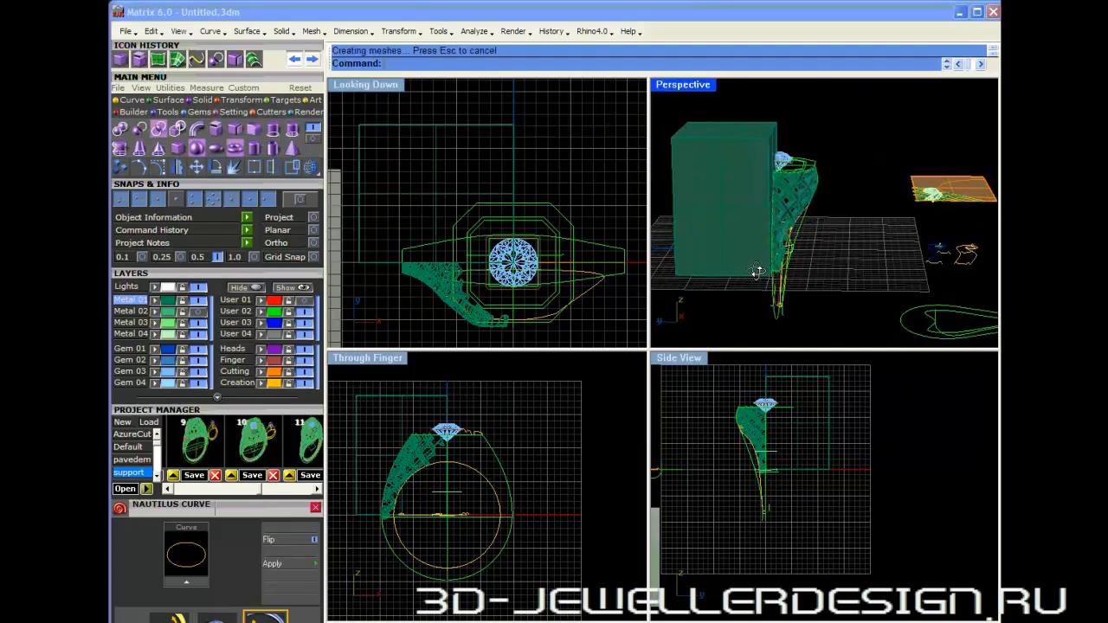
scroll(779, 224, "up", 5)
scroll(766, 117, "down", 5)
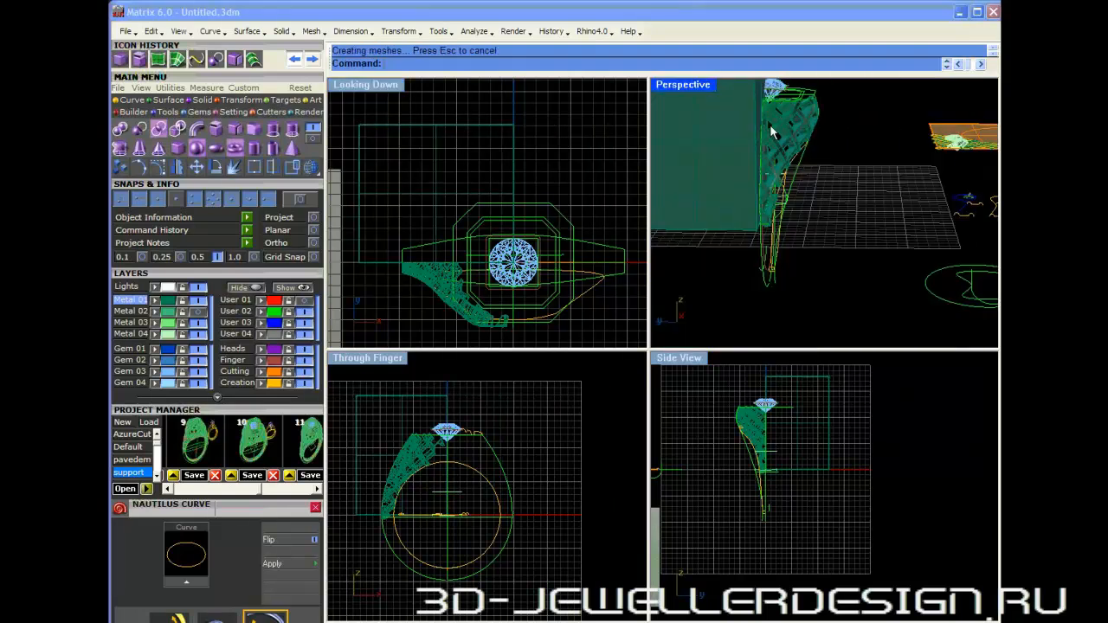
right_click_drag(779, 196, 685, 227)
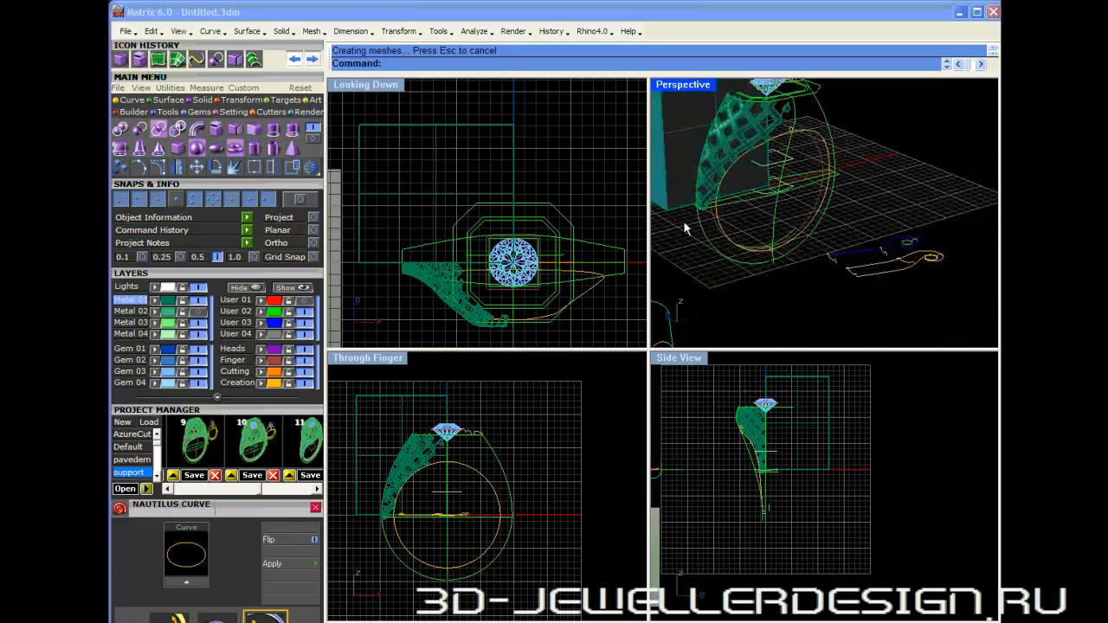
- Show the Metal 02 layer and examine the flower on the ring's front up close, in shaded and wireframe display
right_click_drag(785, 163, 702, 233)
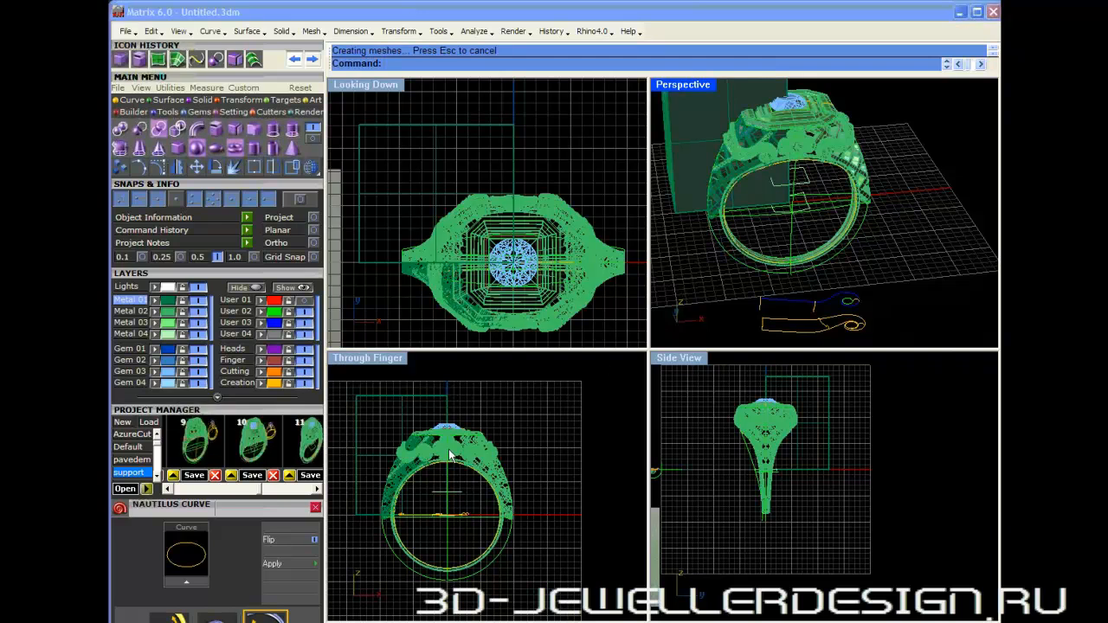
scroll(438, 423, "up", 10)
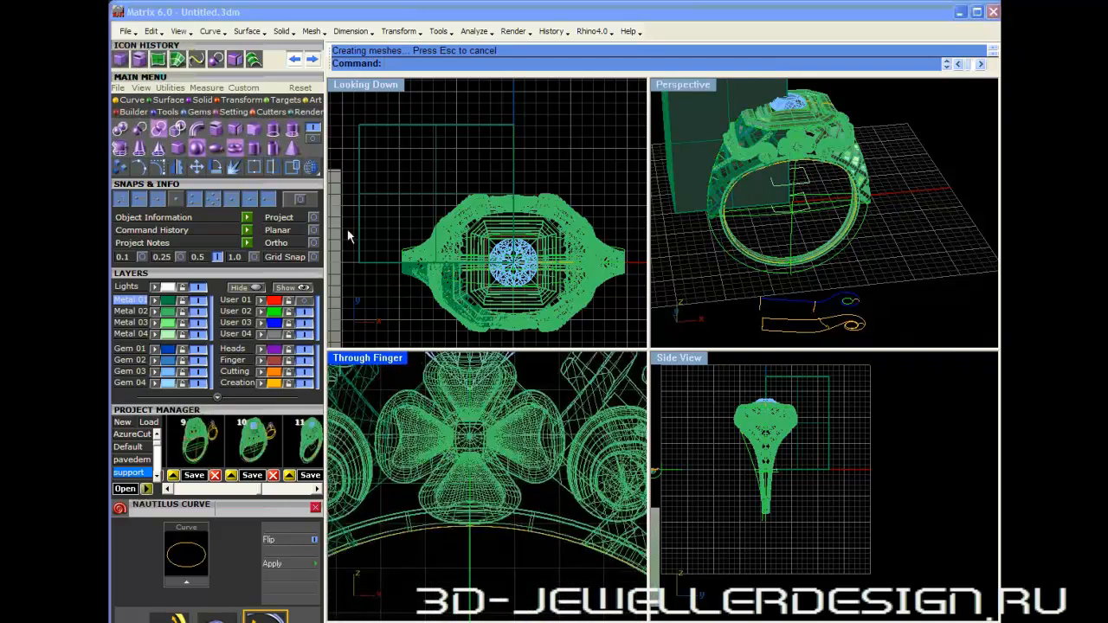
right_click_drag(497, 438, 547, 474)
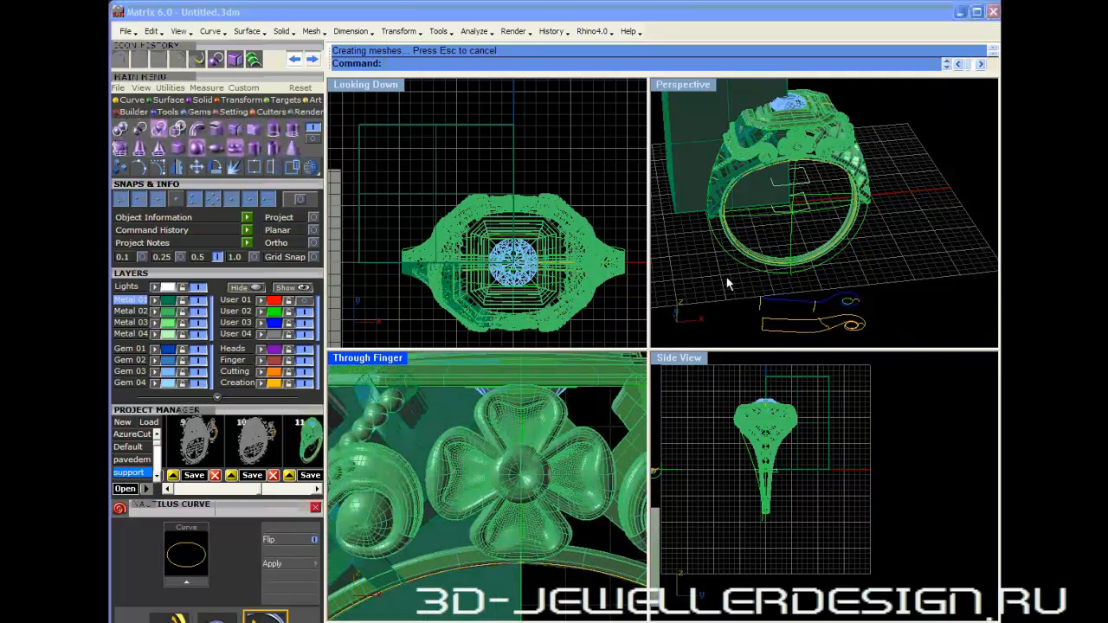
right_click_drag(785, 225, 793, 199)
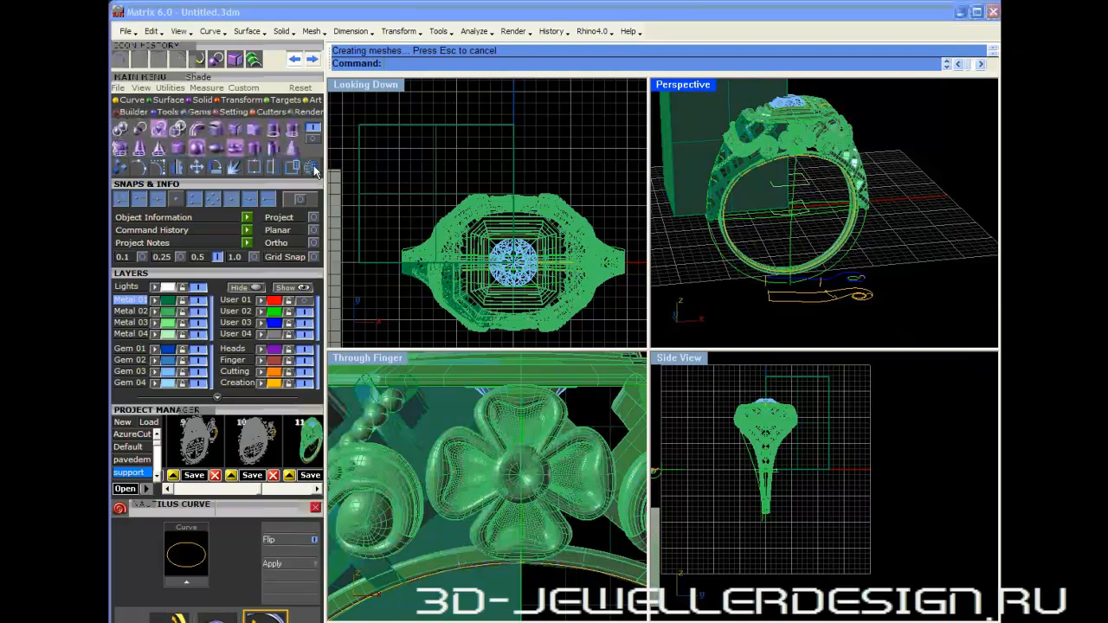
left_click(405, 398)
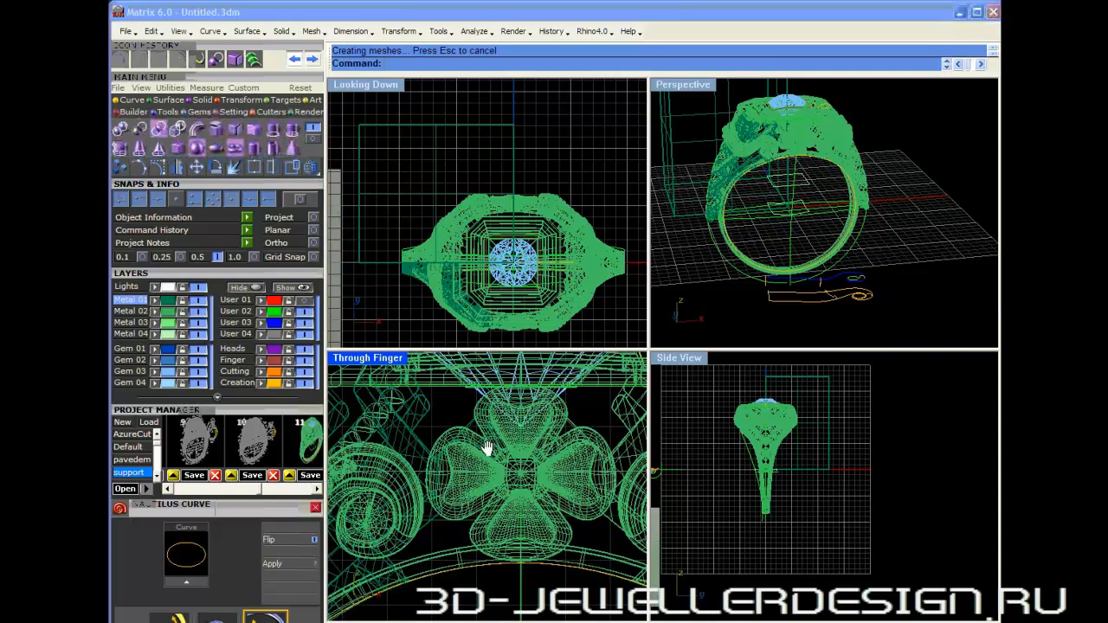
scroll(490, 450, "up", 5)
right_click_drag(517, 454, 514, 425)
scroll(514, 425, "down", 2)
scroll(506, 425, "down", 1)
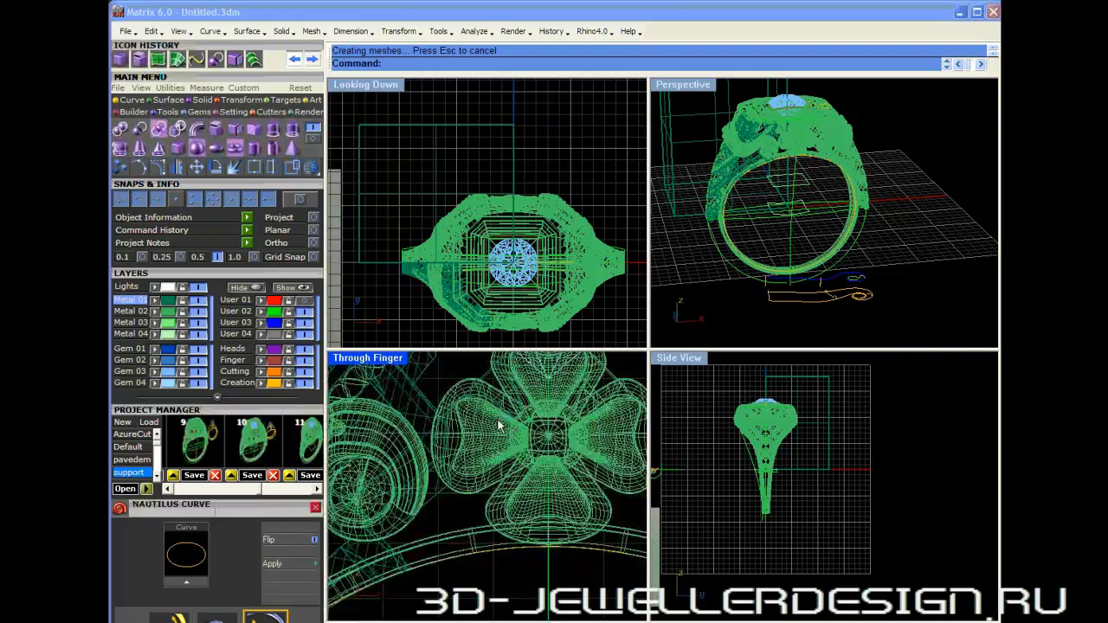
- Draw a closed interpolated curve on the Cutting layer, tracing the flower's petal edges and closing in an arc below the flower
left_click(132, 101)
left_click(139, 129)
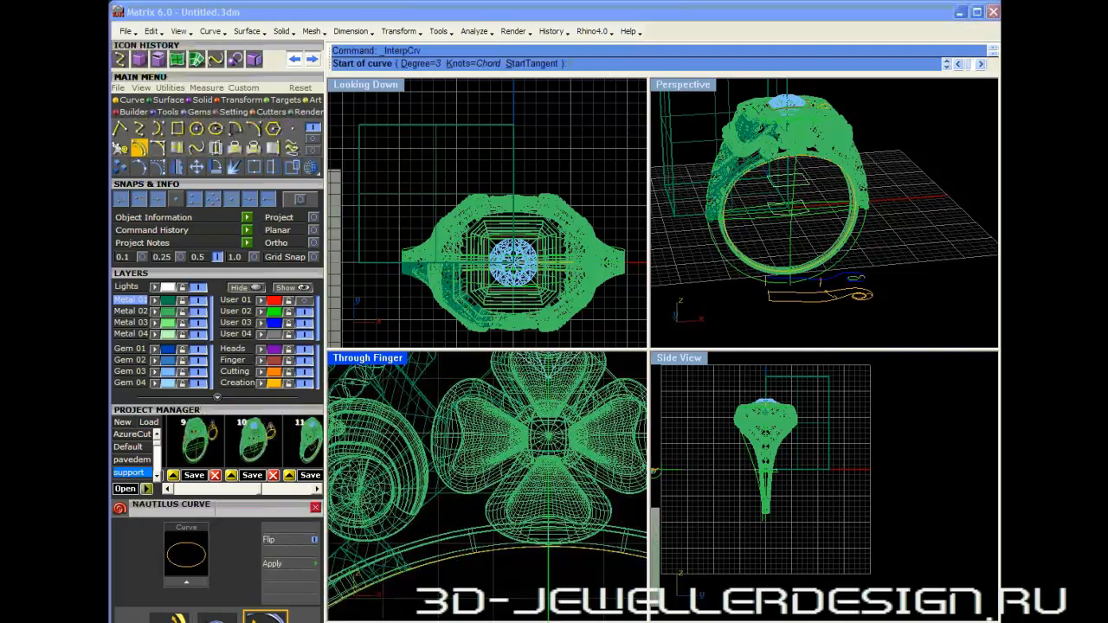
left_click(279, 371)
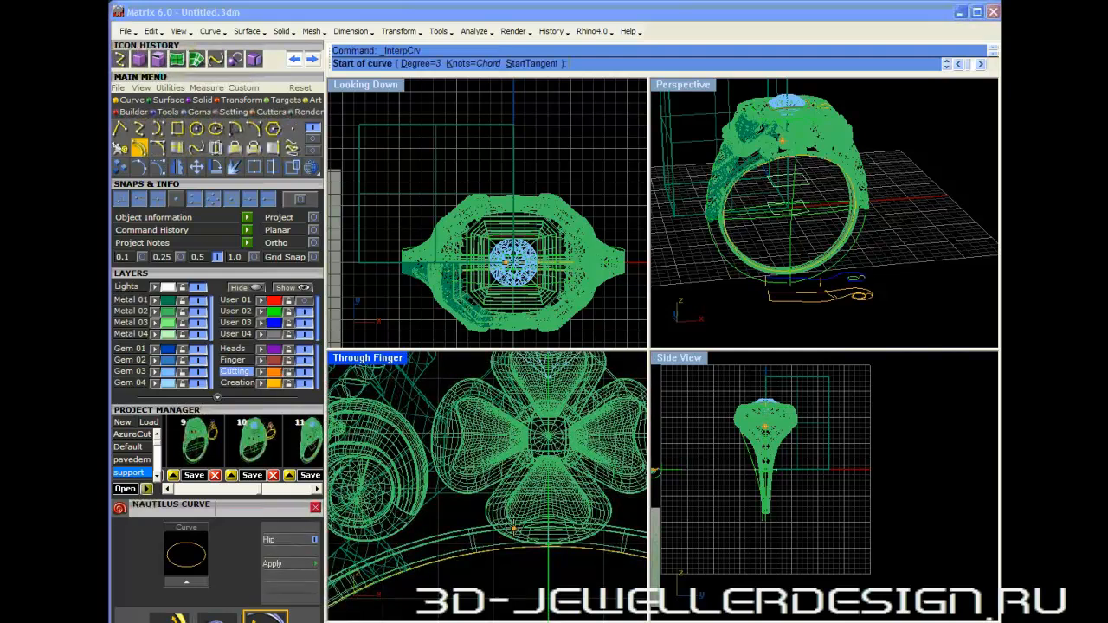
left_click(510, 534)
left_click(497, 515)
left_click(508, 485)
left_click(518, 472)
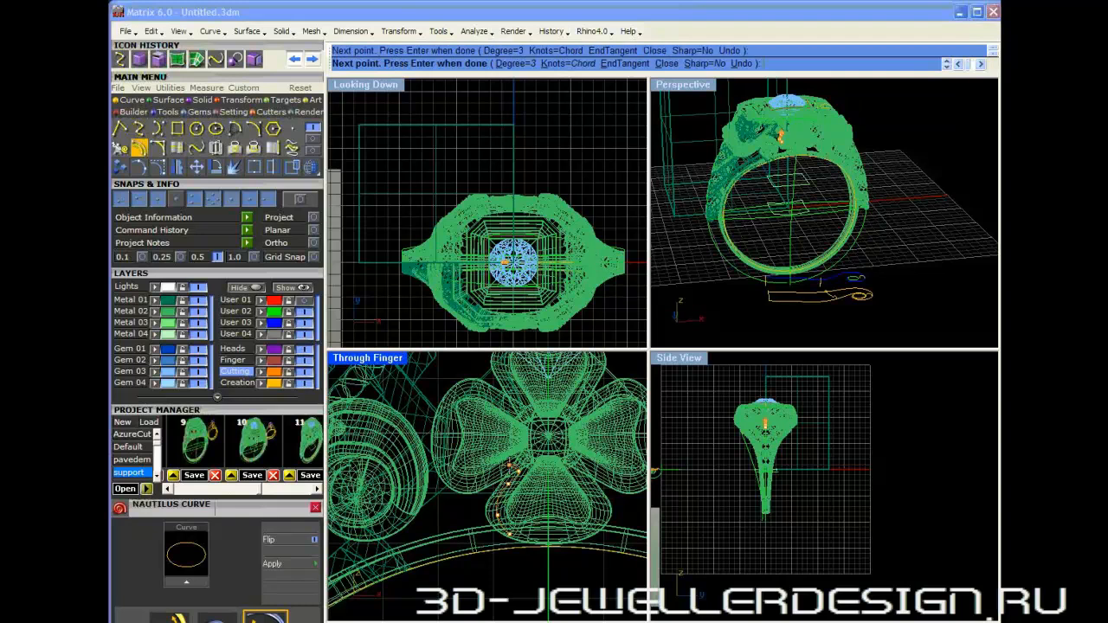
left_click(507, 468)
left_click(471, 477)
left_click(452, 468)
left_click(446, 455)
left_click(449, 424)
left_click(459, 395)
left_click(499, 401)
left_click(512, 399)
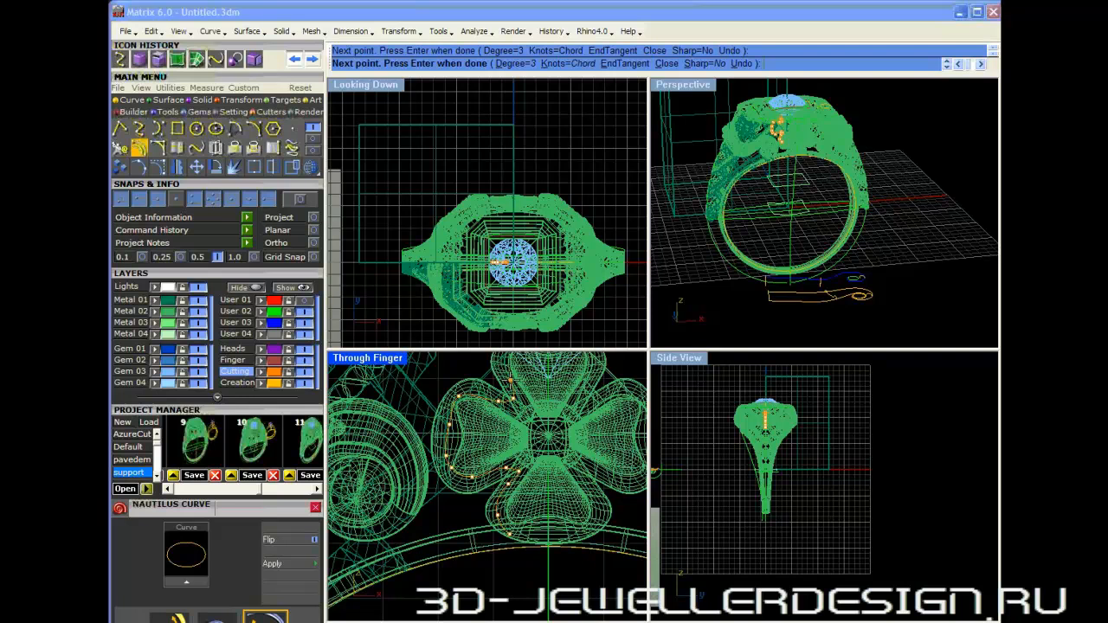
left_click(510, 380)
right_click_drag(510, 380, 522, 446)
left_click(515, 428)
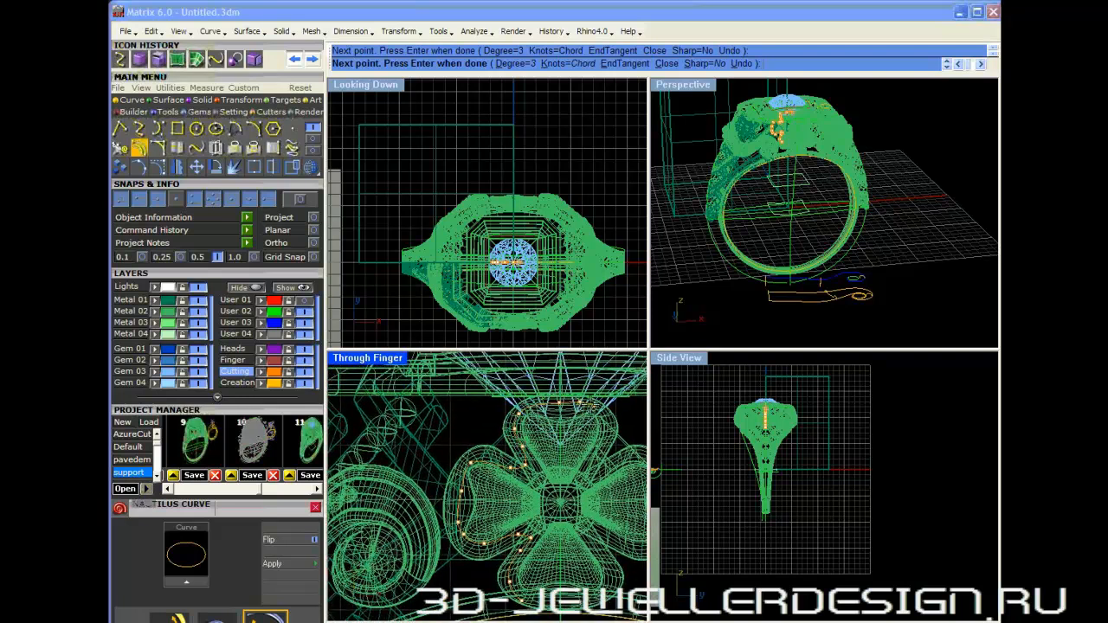
right_click_drag(632, 457, 544, 371)
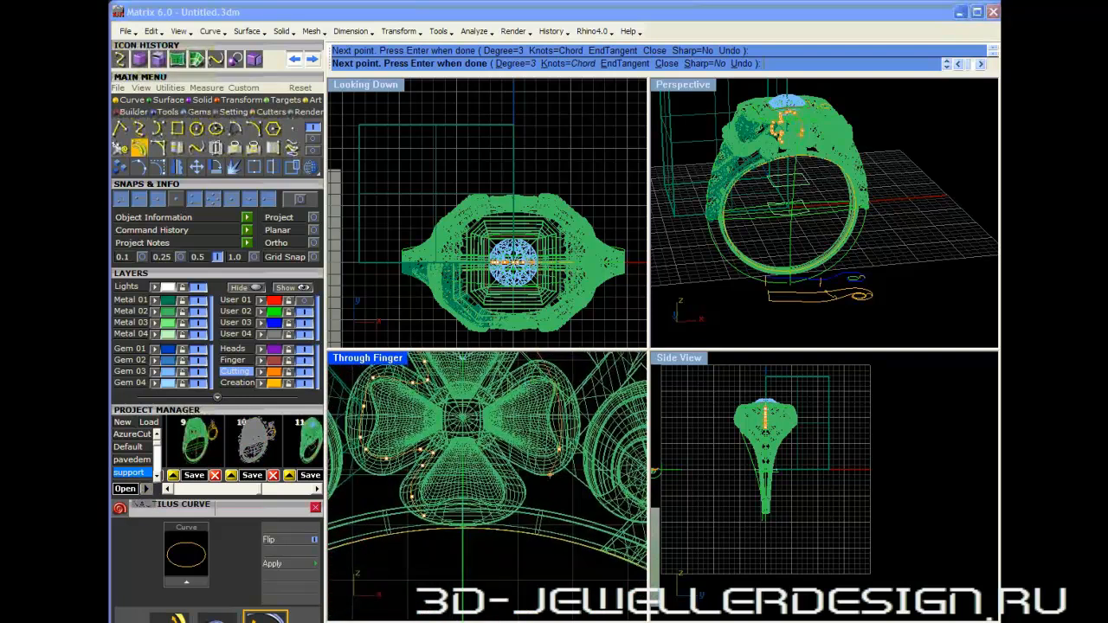
key("Return")
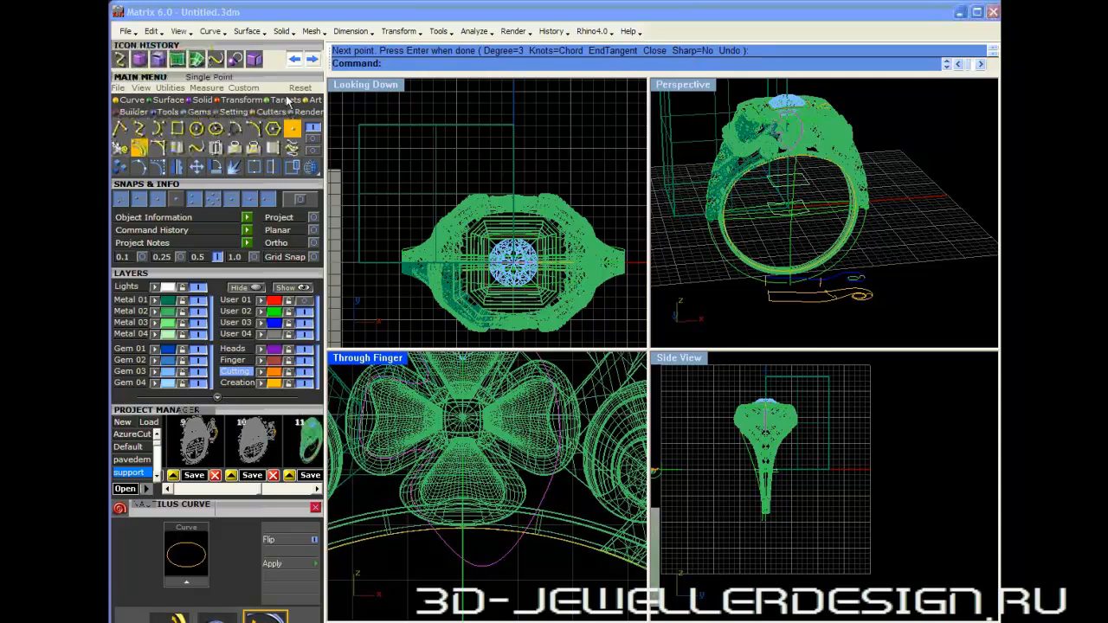
- Extrude the flower outline about 8.6 to each side as a capped solid, and hide the Metal 02 layer
left_click(203, 102)
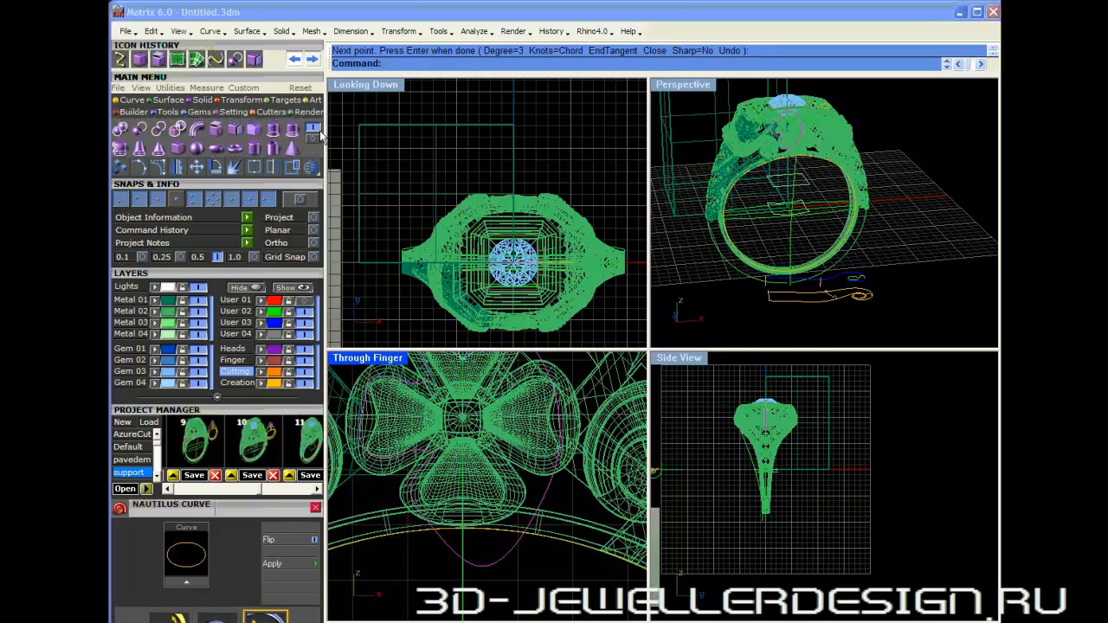
left_click(274, 130)
left_click(529, 164)
right_click_drag(857, 192, 894, 137)
left_click(200, 311)
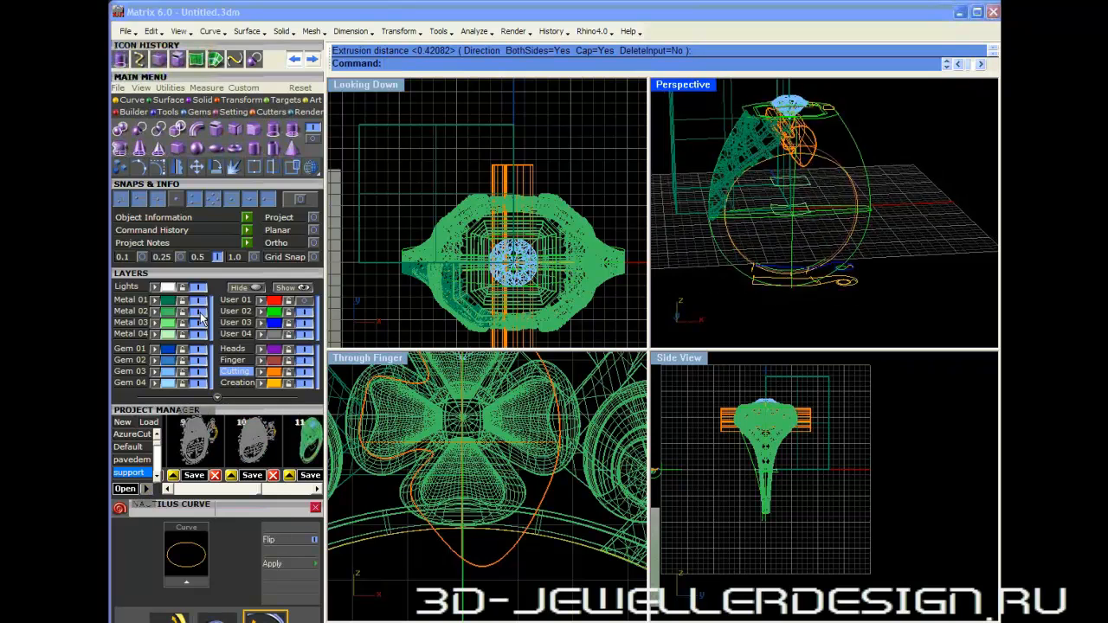
- Examine the shaded flower cutter against the lattice section in an enlarged perspective view, and delete the cutter
scroll(785, 156, "up", 5)
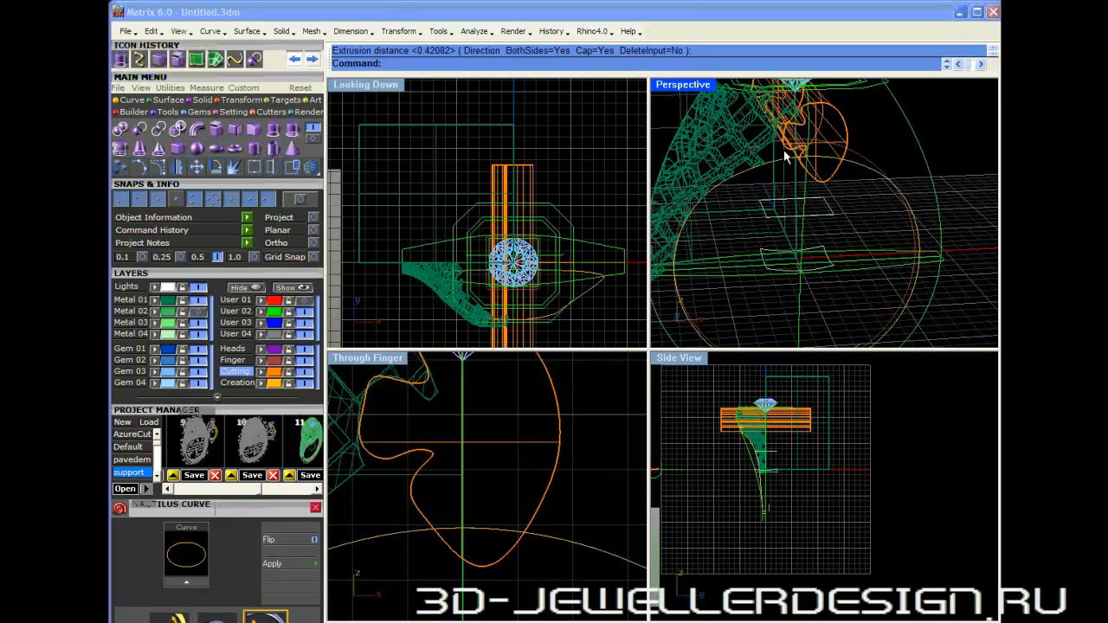
double_click(707, 87)
right_click_drag(690, 227, 726, 264, "shift")
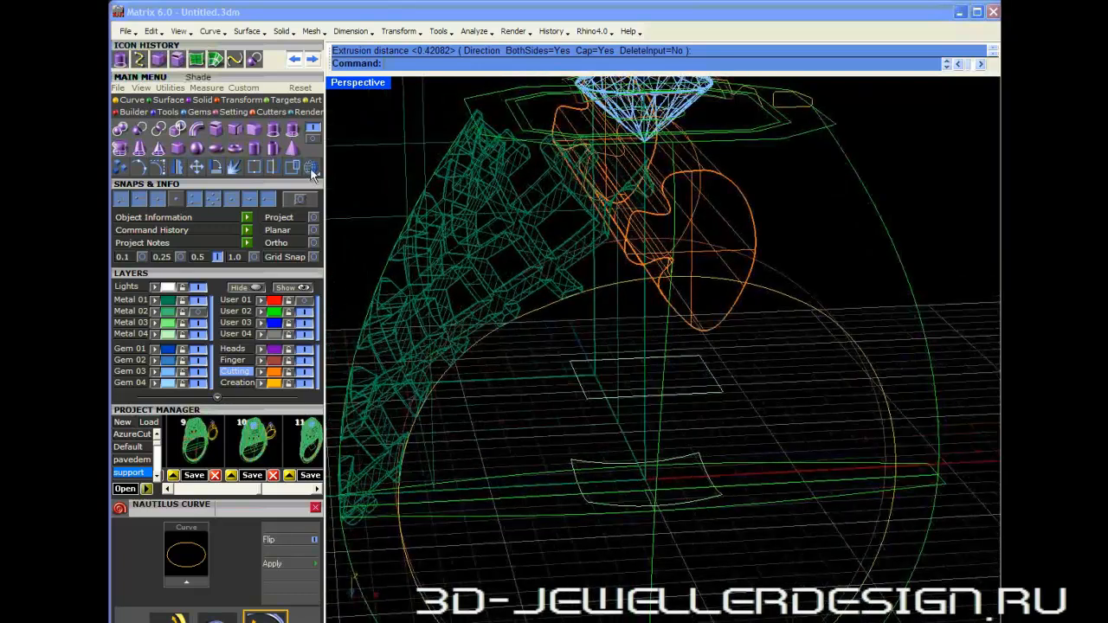
left_click(311, 171)
mouse_move(624, 281)
right_mouse_down()
mouse_move(611, 237)
mouse_move(669, 252)
right_mouse_up()
scroll(625, 238, "up", 3)
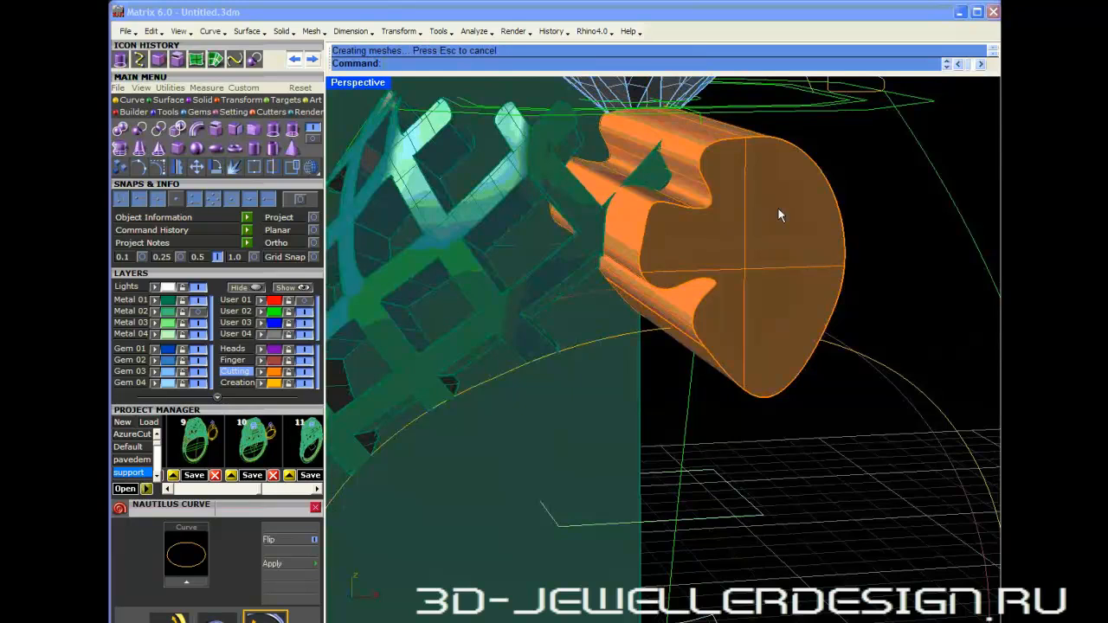
left_click(735, 217)
key("Delete")
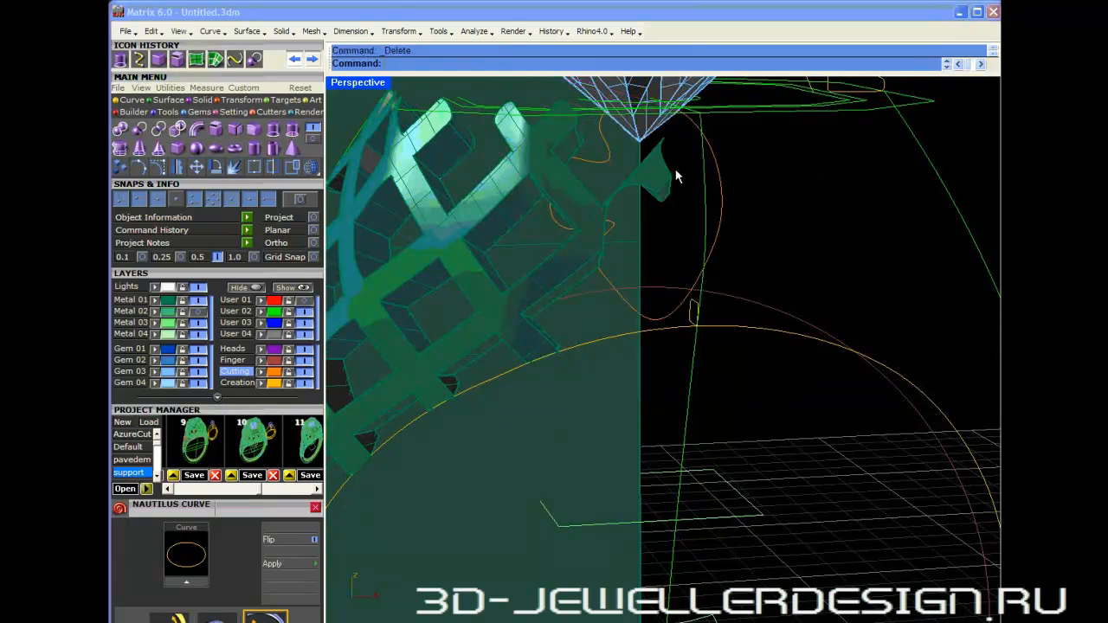
- Try extruding the ring's finger circle to both sides as a capped solid along the lattice's inner edge, and delete the solid
scroll(676, 175, "down", 5)
right_click_drag(676, 176, 713, 203)
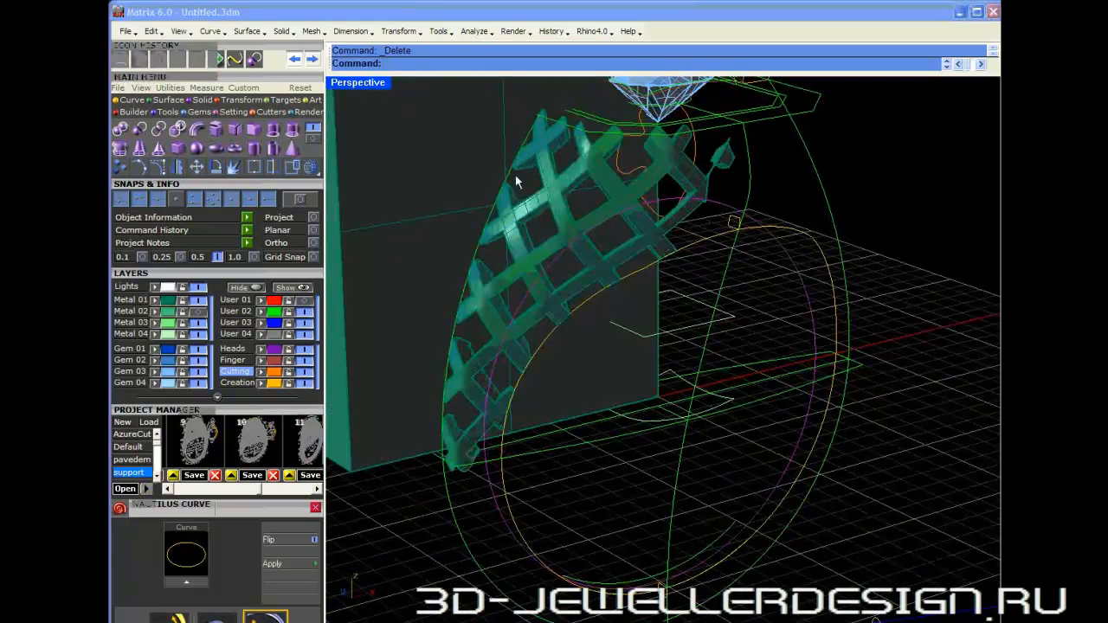
left_click(272, 129)
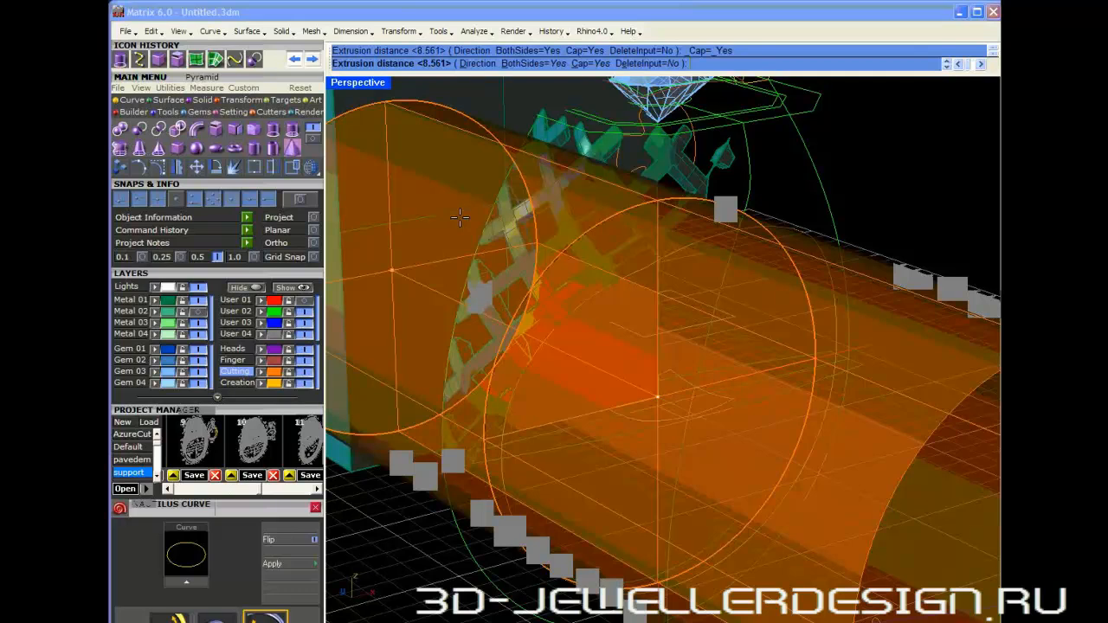
left_click(771, 397)
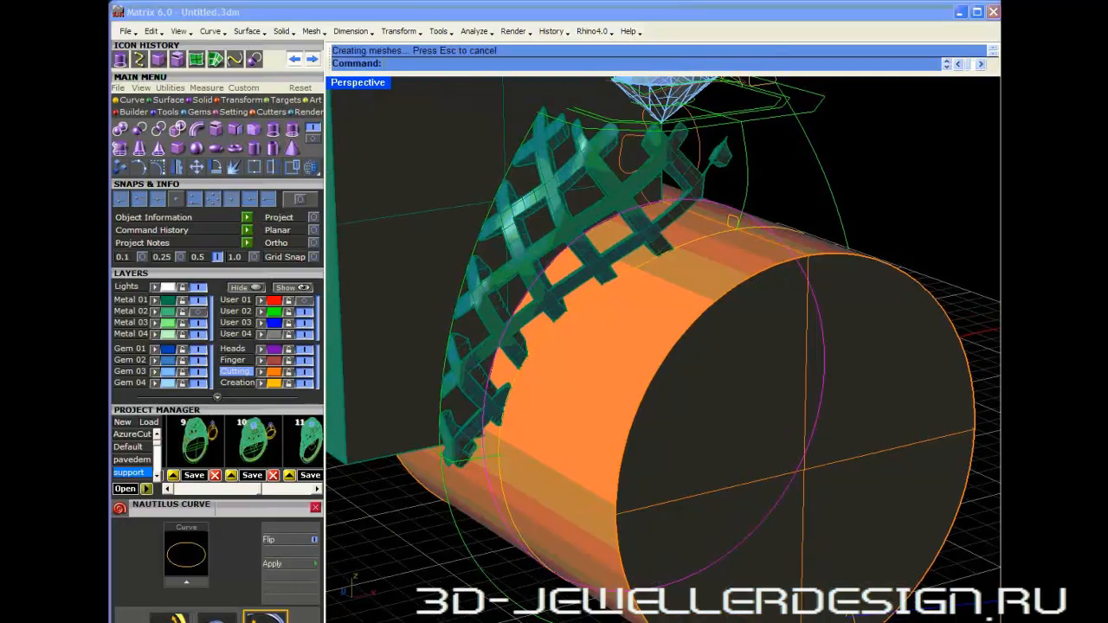
right_click_drag(678, 398, 686, 394)
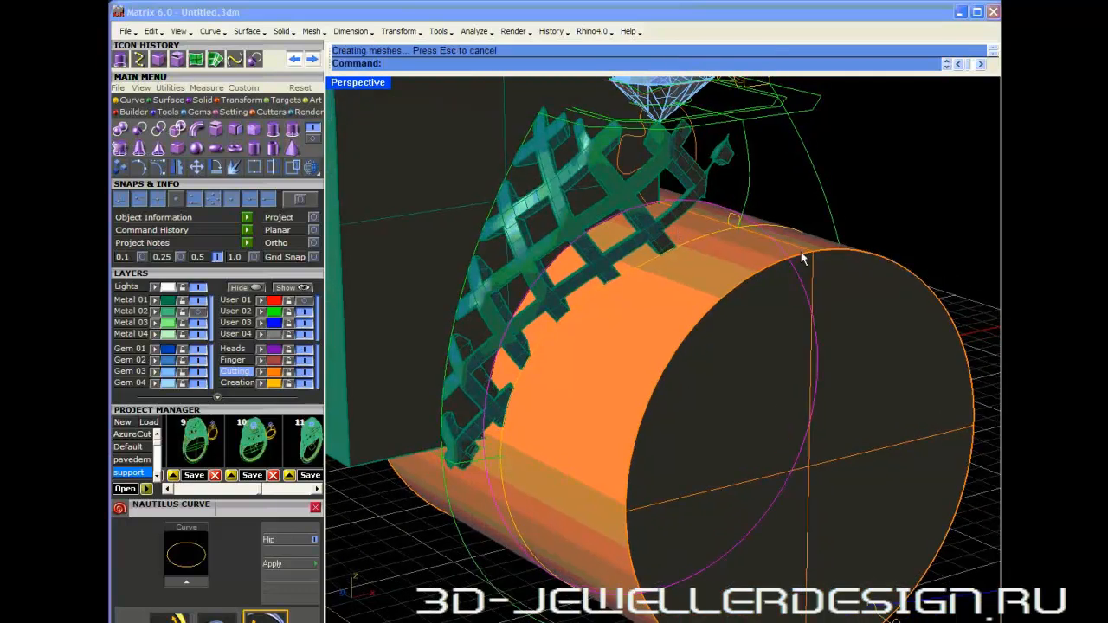
left_click(902, 301)
key("Delete")
- Compare the lattice section with the complete ring, and hide the Metal 02 layer to isolate the lattice and box
right_click_drag(900, 298, 631, 179)
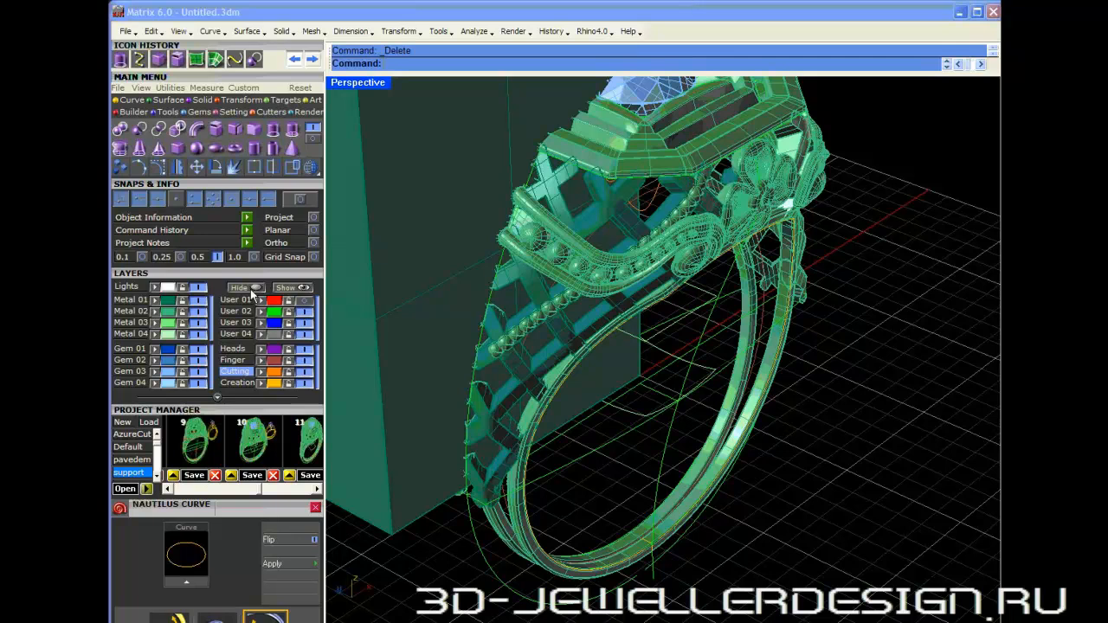
left_click(199, 311)
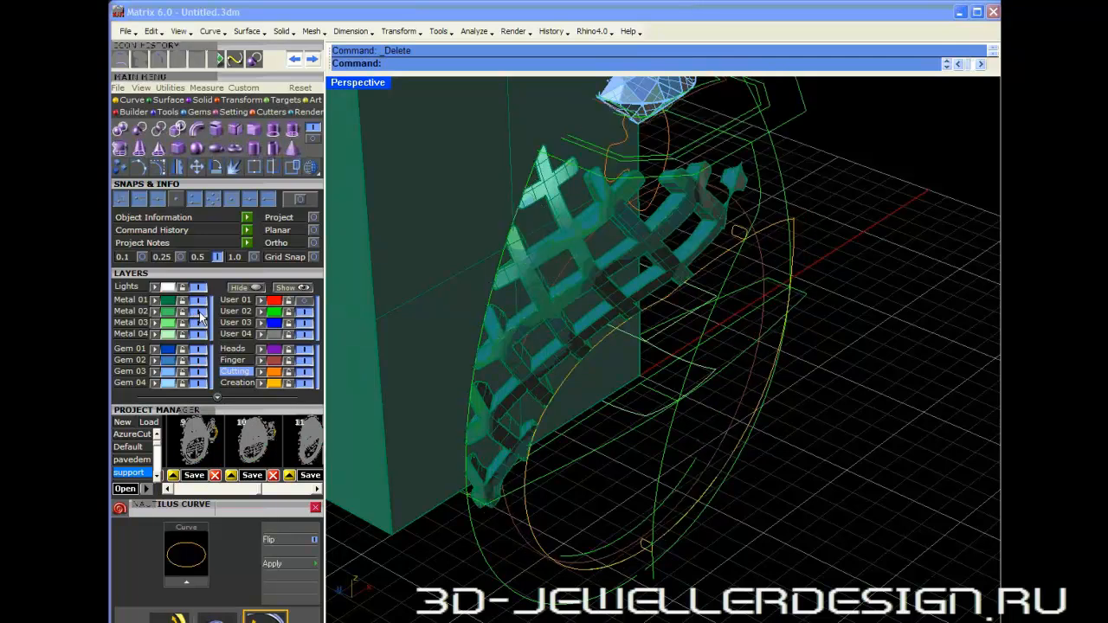
scroll(515, 256, "down", 5)
right_click_drag(603, 279, 573, 258)
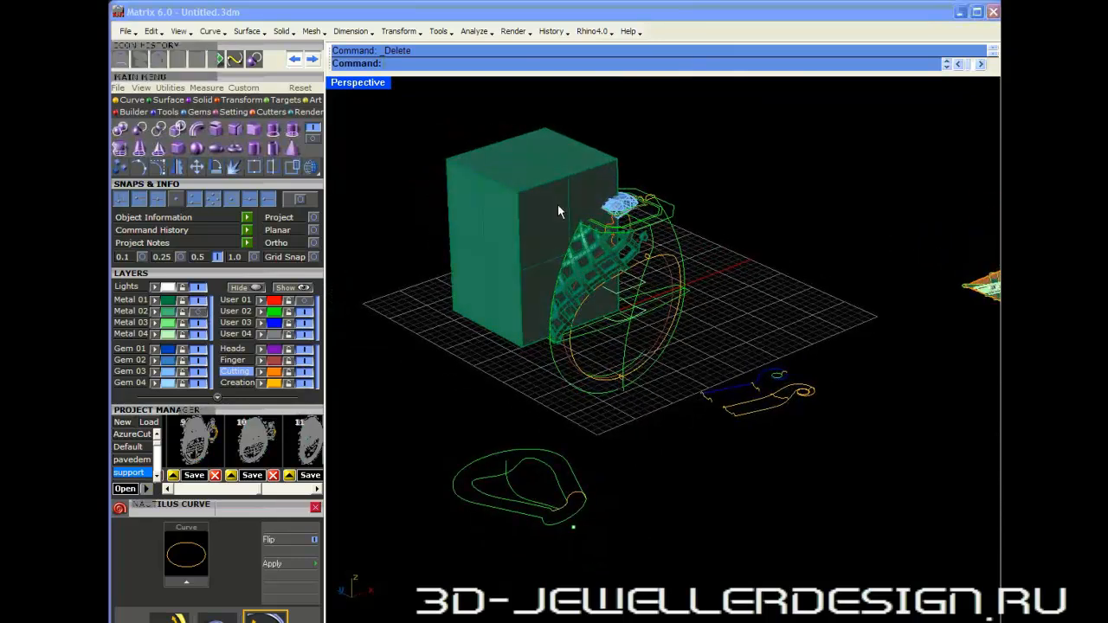